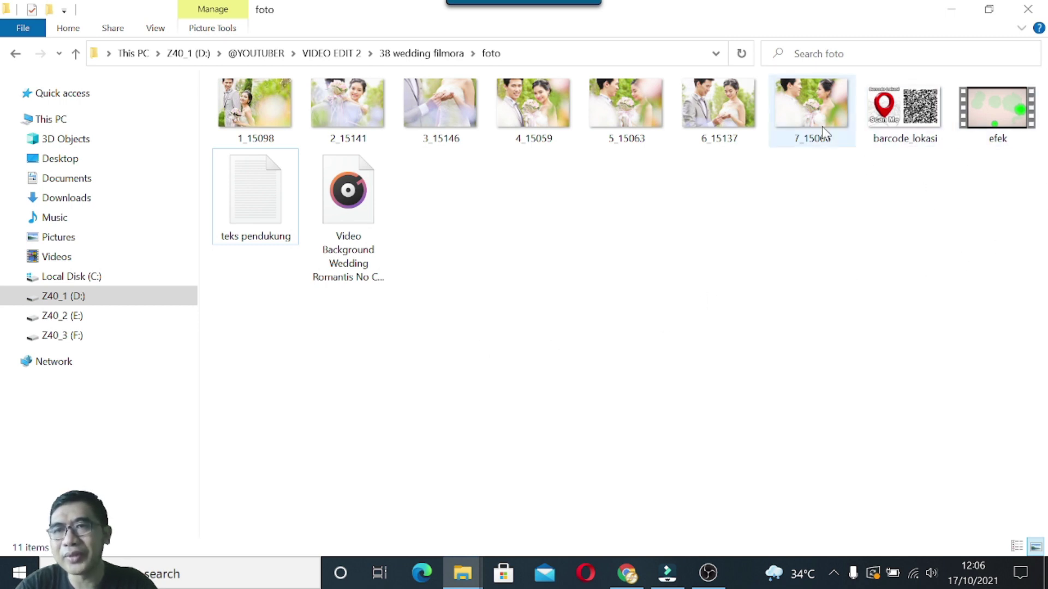
Read the teks pendukung invitation text in Notepad beside the photos, then minimize it.
double_click(263, 210)
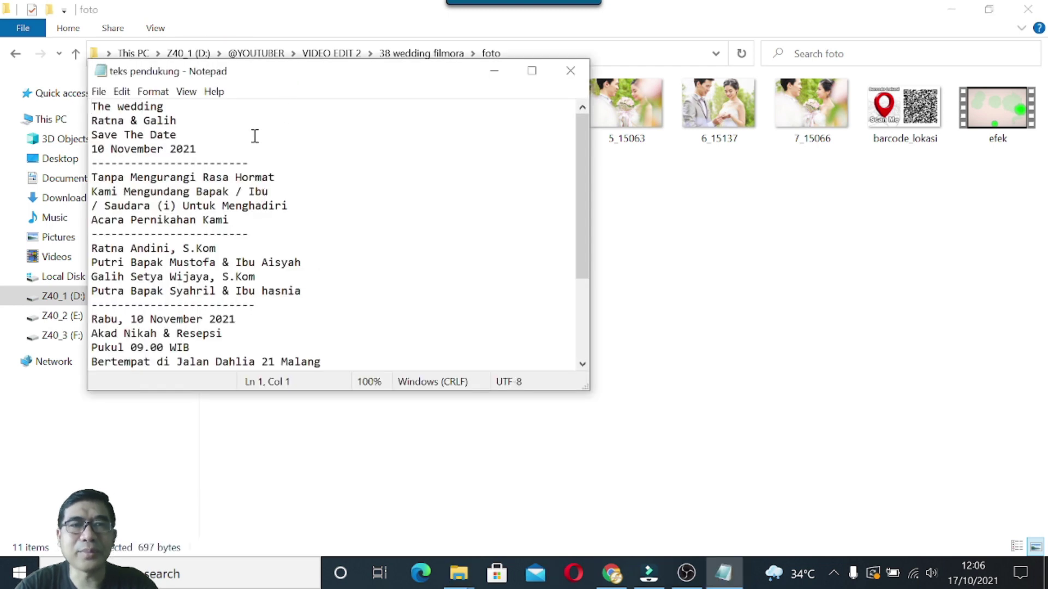
scroll(232, 164, down, 4)
scroll(230, 175, up, 4)
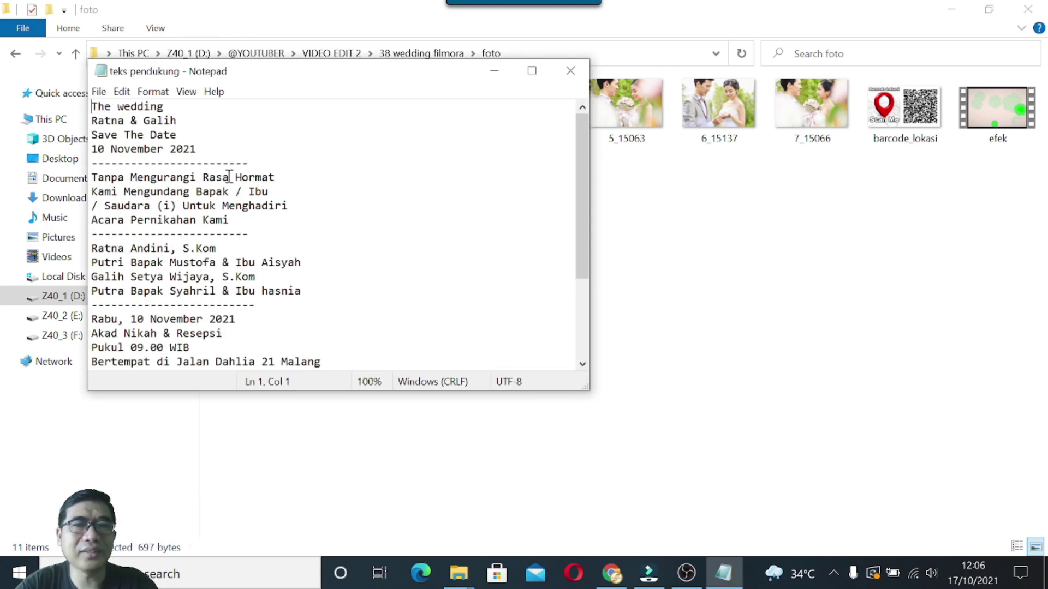
drag(303, 76, 774, 152)
scroll(551, 271, down, 3)
scroll(551, 284, up, 3)
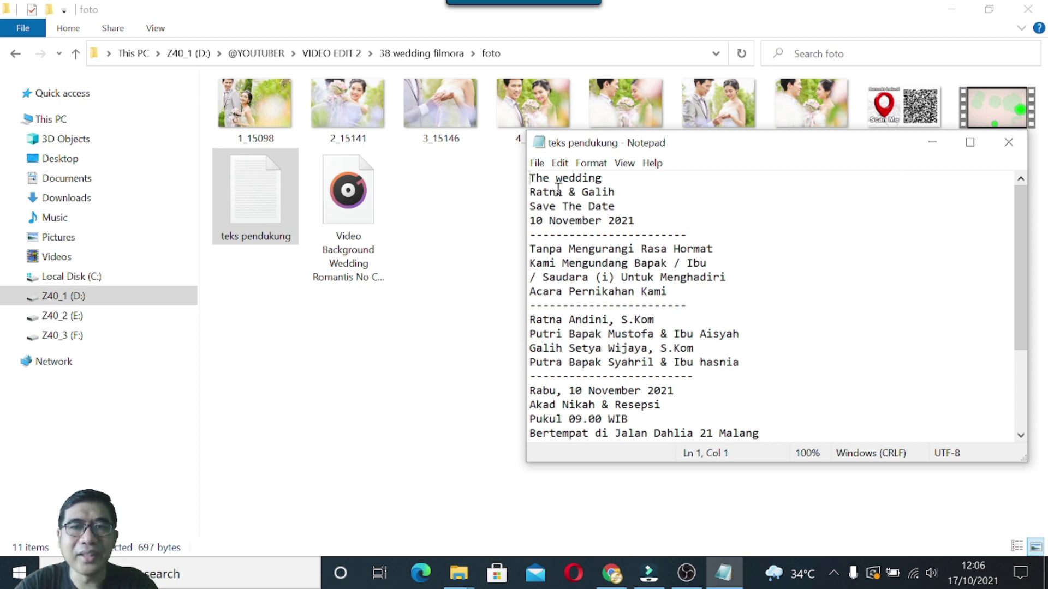
scroll(576, 323, down, 3)
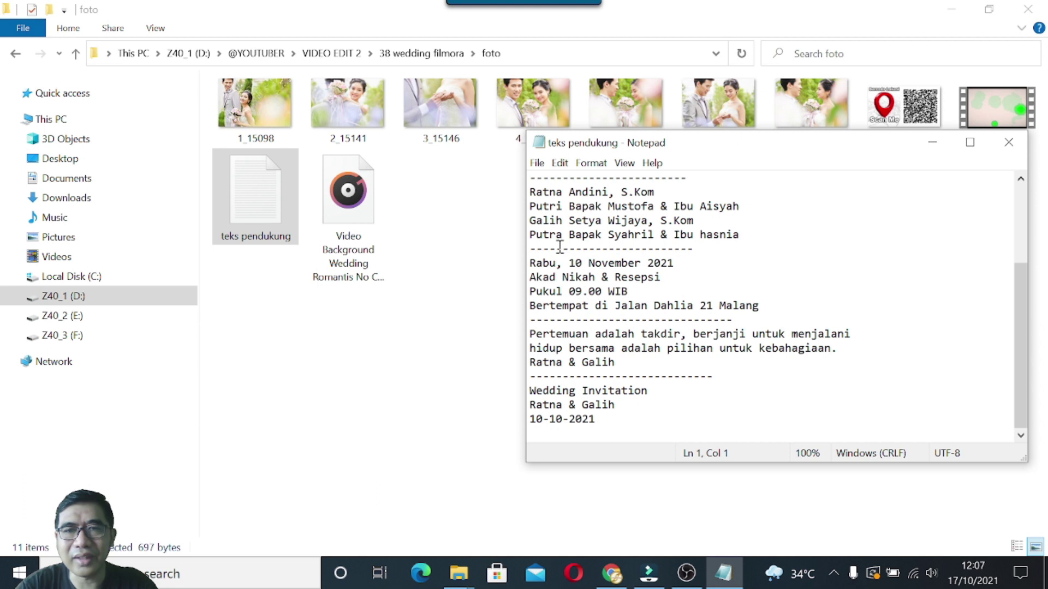
scroll(560, 247, up, 3)
scroll(567, 321, down, 3)
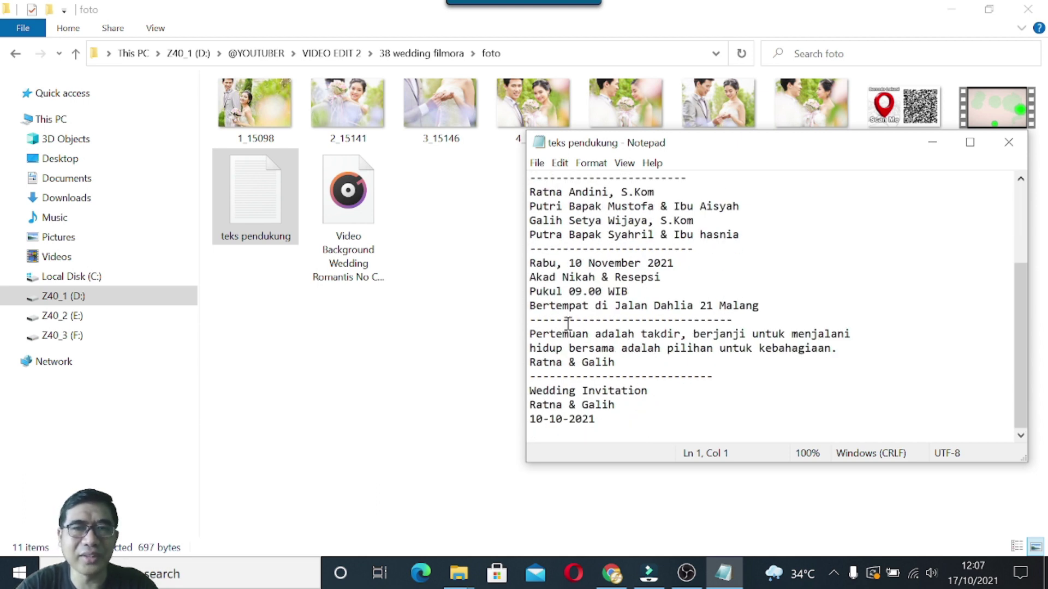
click(932, 142)
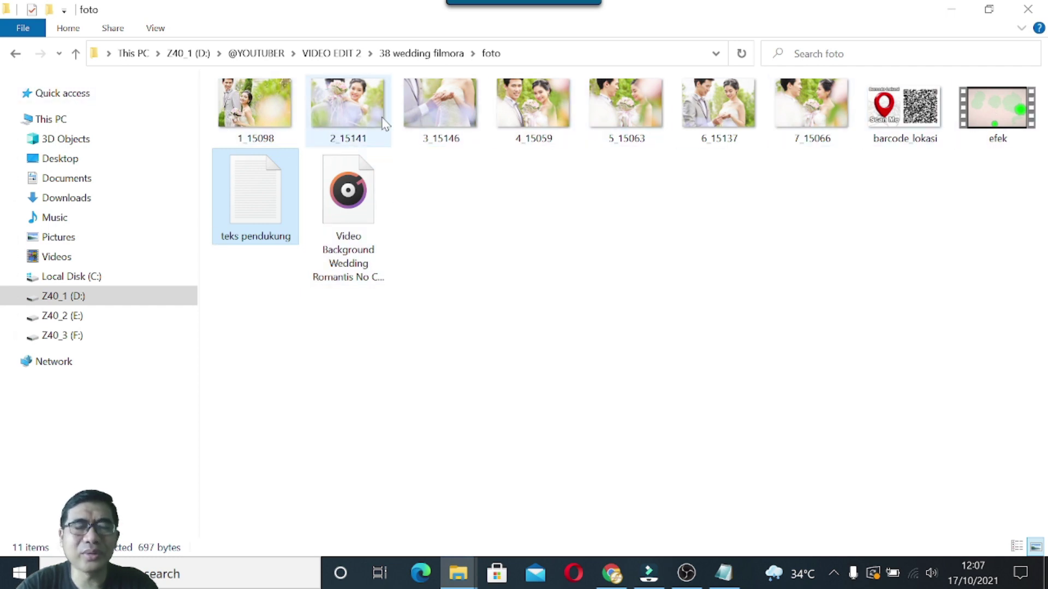
Check a wedding photo's details in the foto folder, then switch to the empty p wedding project.
mouse_move(384, 124)
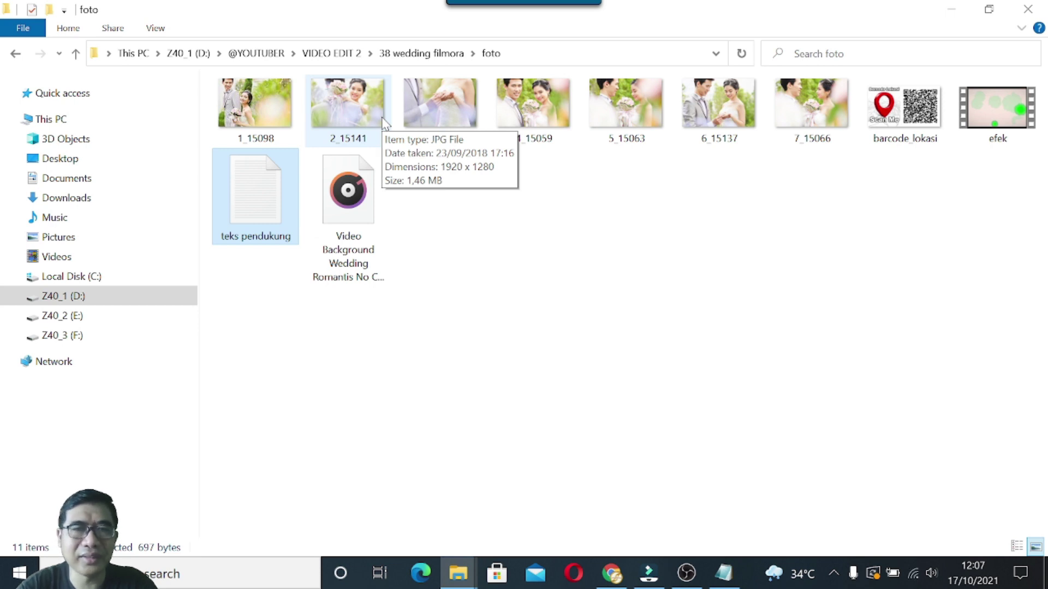
click(466, 283)
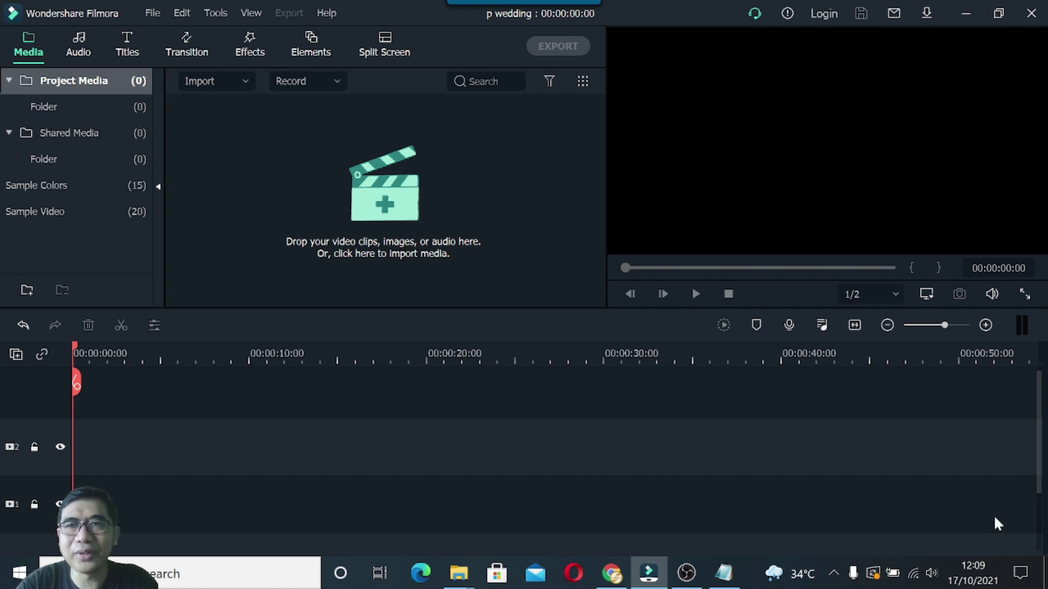
Import all ten foto folder files into the media library: wedding photos, barcode_lokasi, efek and background music.
click(236, 126)
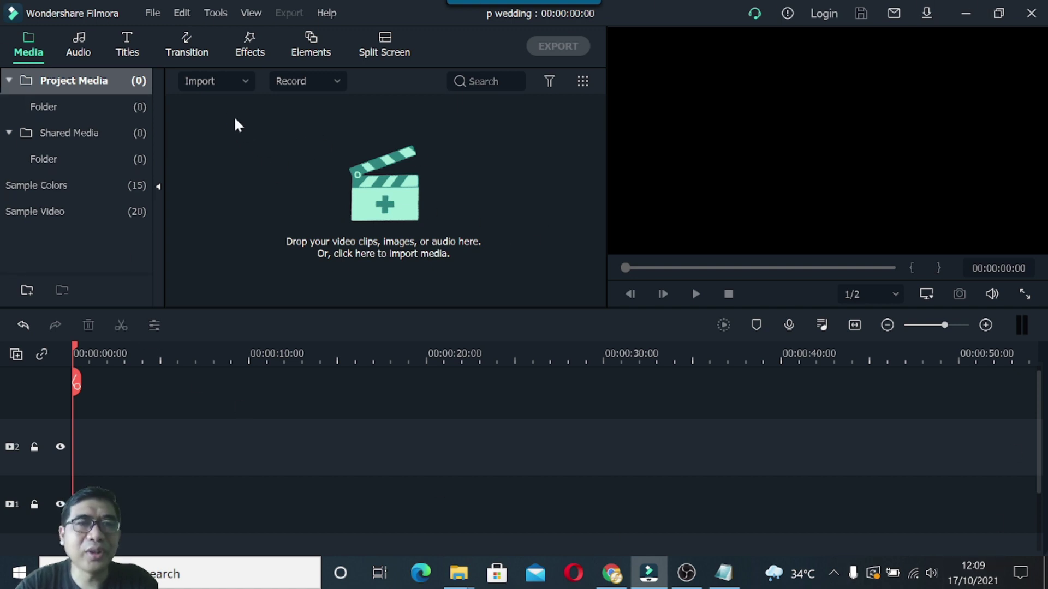
right_click(238, 126)
click(270, 180)
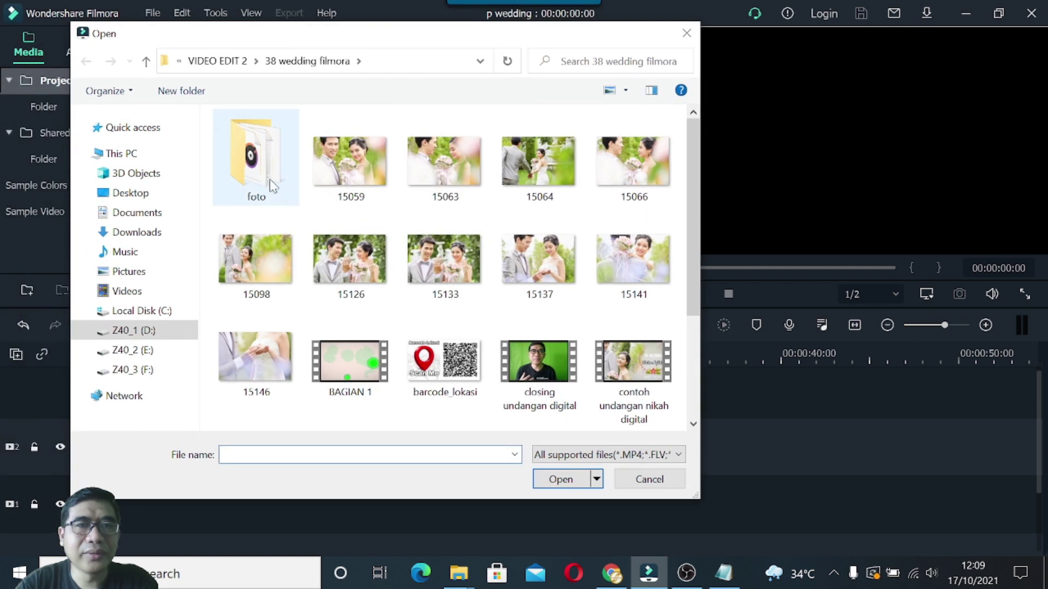
double_click(271, 184)
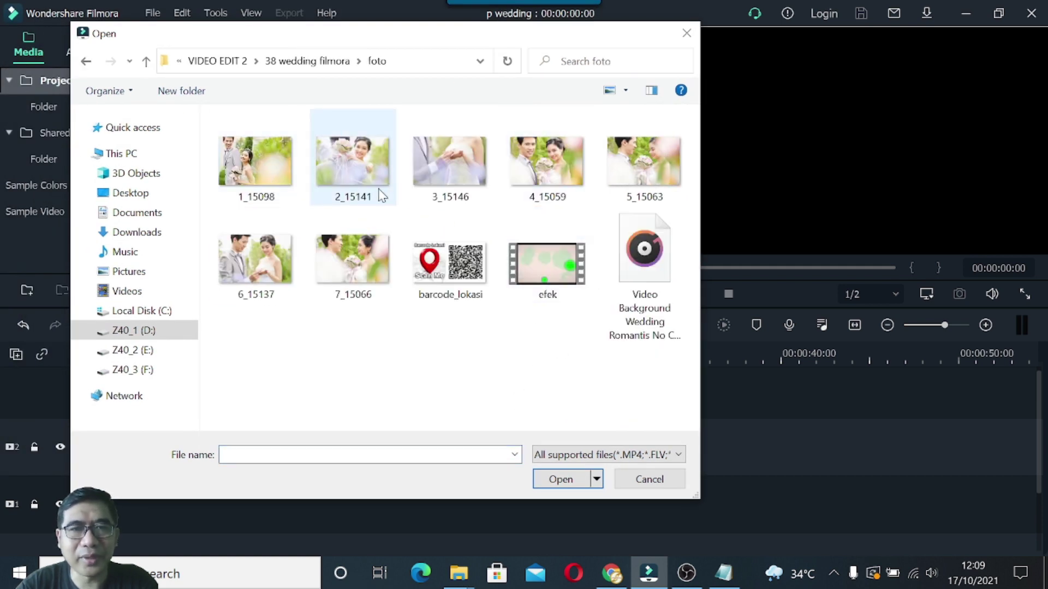
click(251, 169)
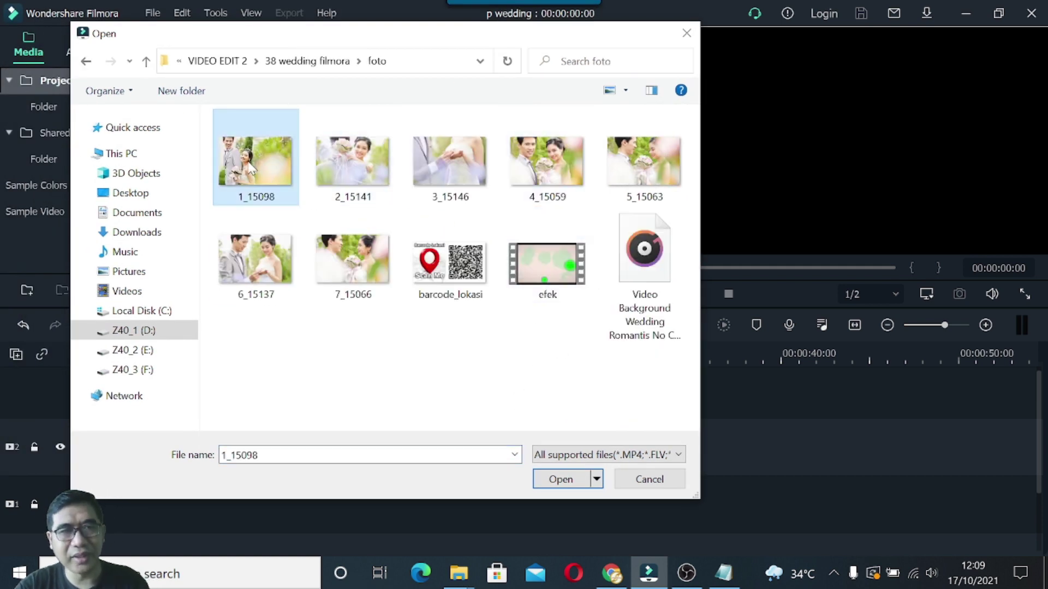
key(ctrl+a)
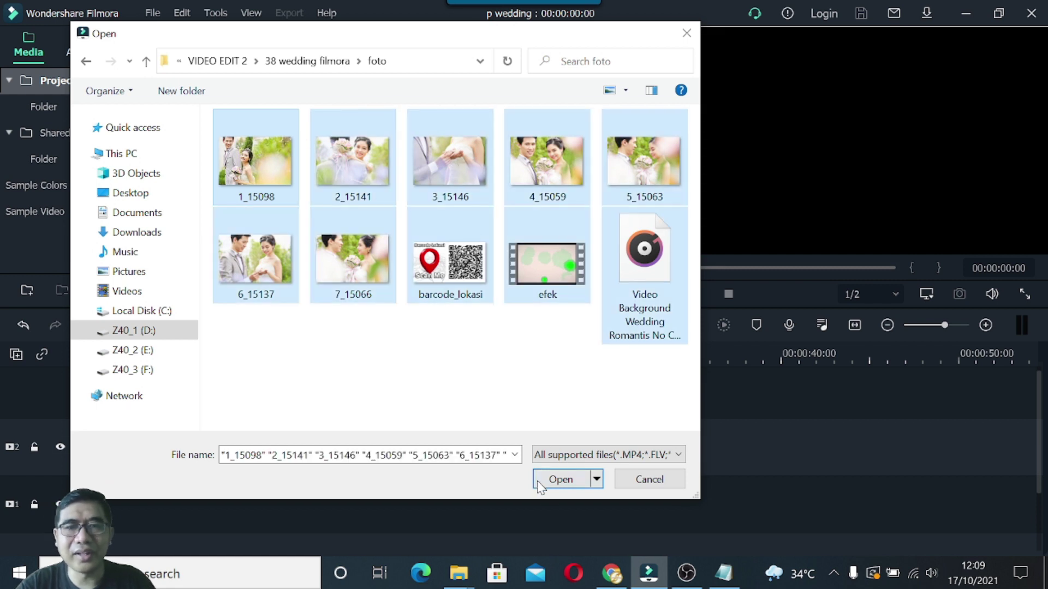
click(558, 484)
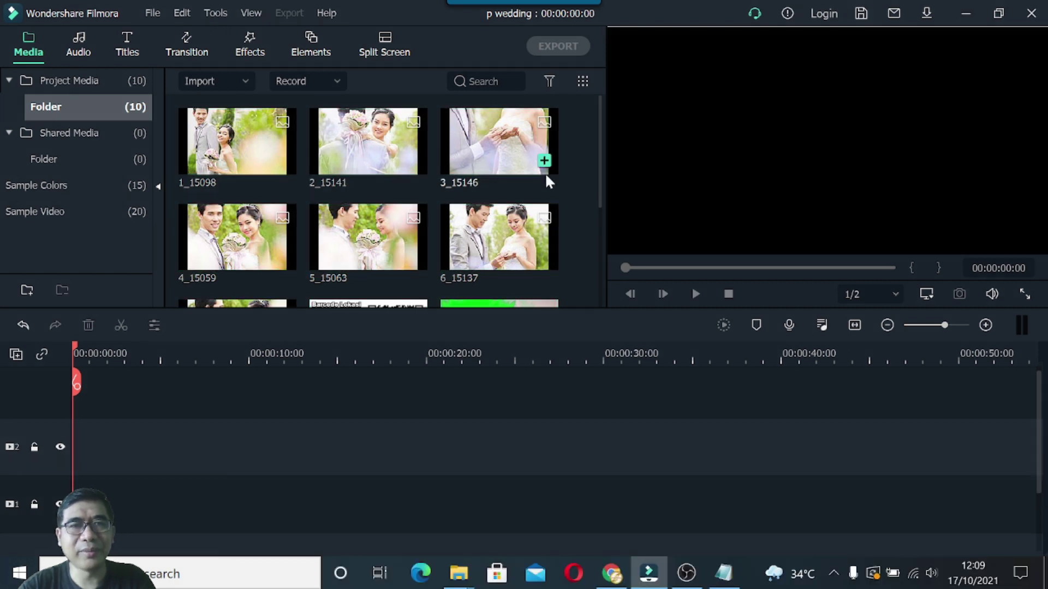
Place the efek clip on the timeline, keeping the 1920 x 1080 25fps project settings.
drag(600, 196, 603, 309)
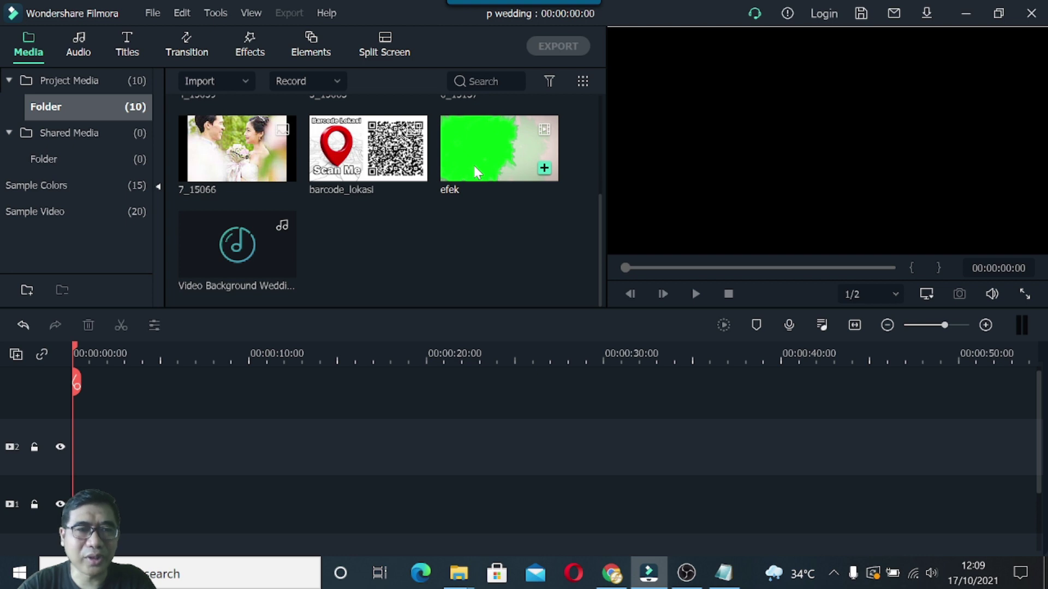
drag(477, 173, 393, 396)
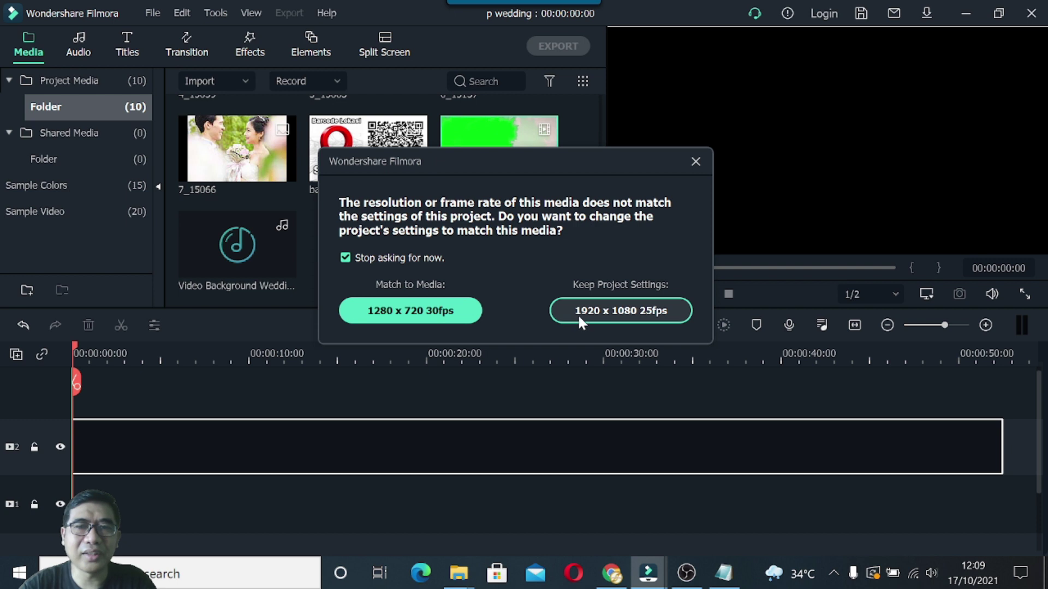
click(615, 310)
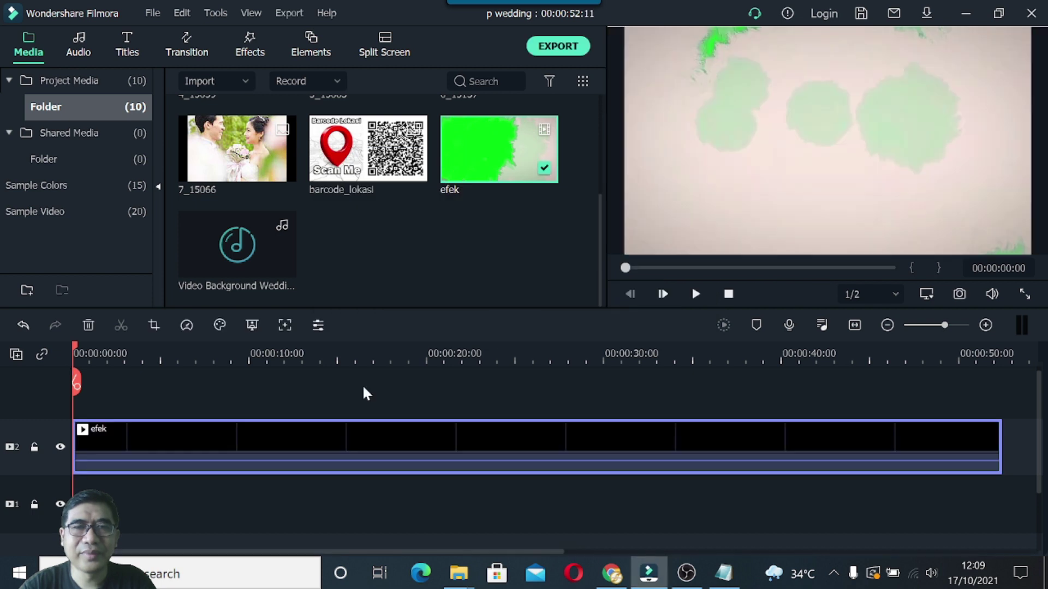
Add a third video track and keep the efek clip on track 2.
right_click(40, 433)
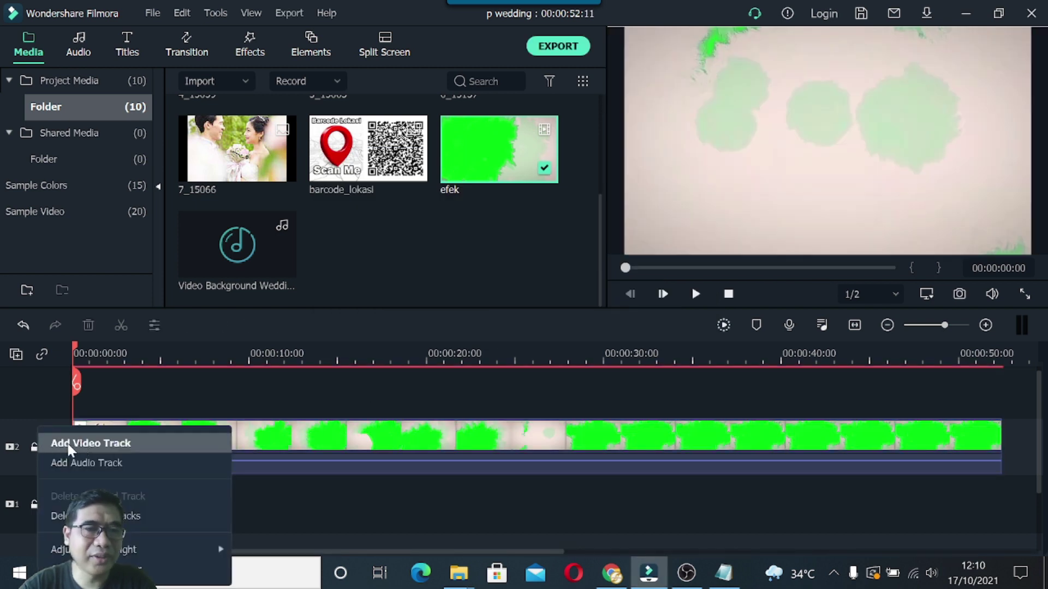
click(84, 447)
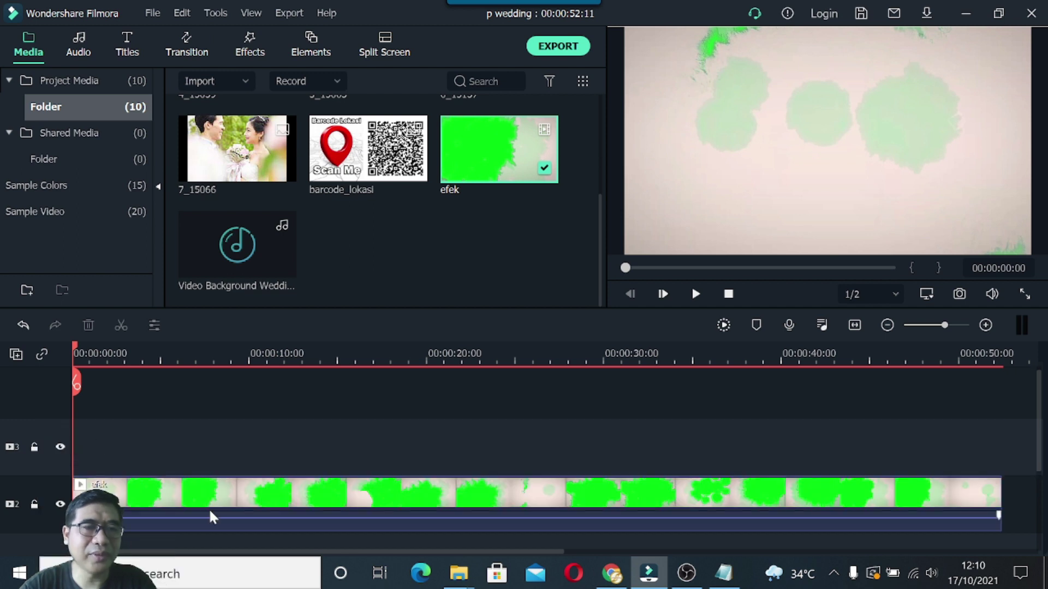
drag(222, 508, 94, 451)
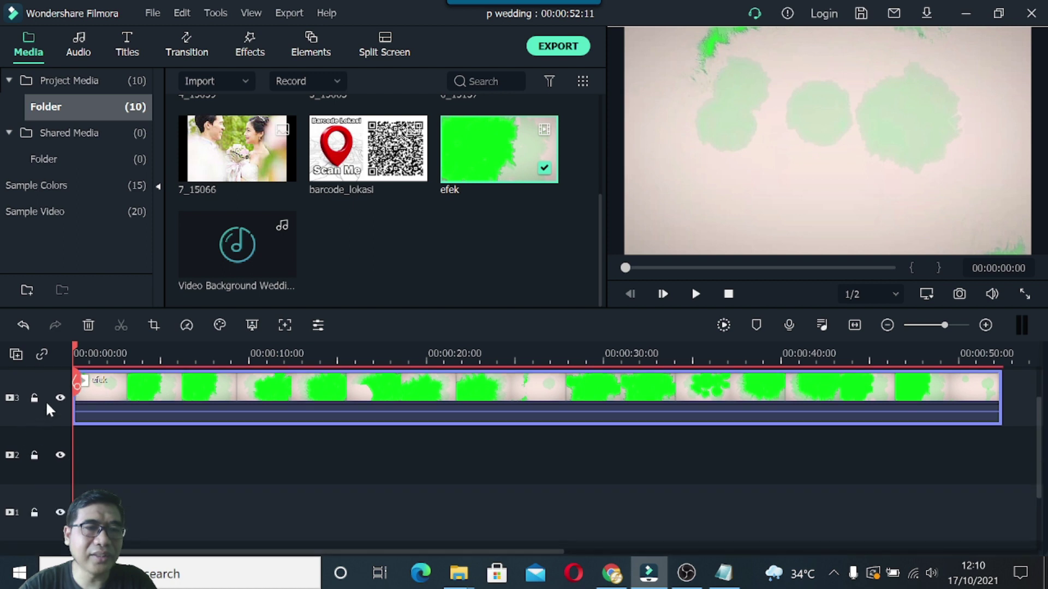
drag(148, 401, 150, 458)
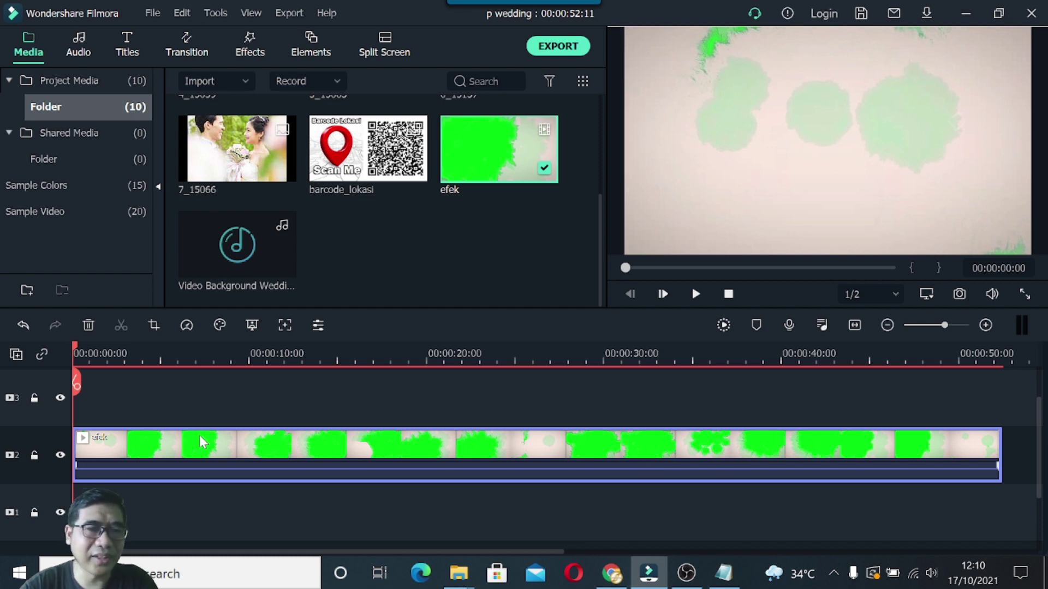
Place photo 1_15098 at the start of track 1, beneath the efek clip.
scroll(199, 433, down, 1)
scroll(199, 433, up, 1)
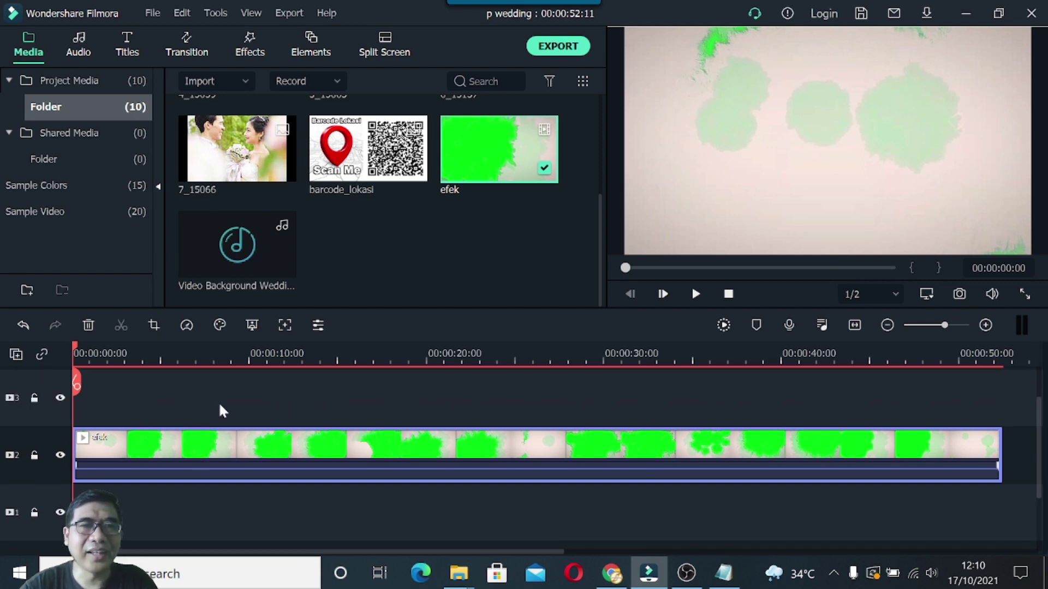
drag(601, 270, 589, 154)
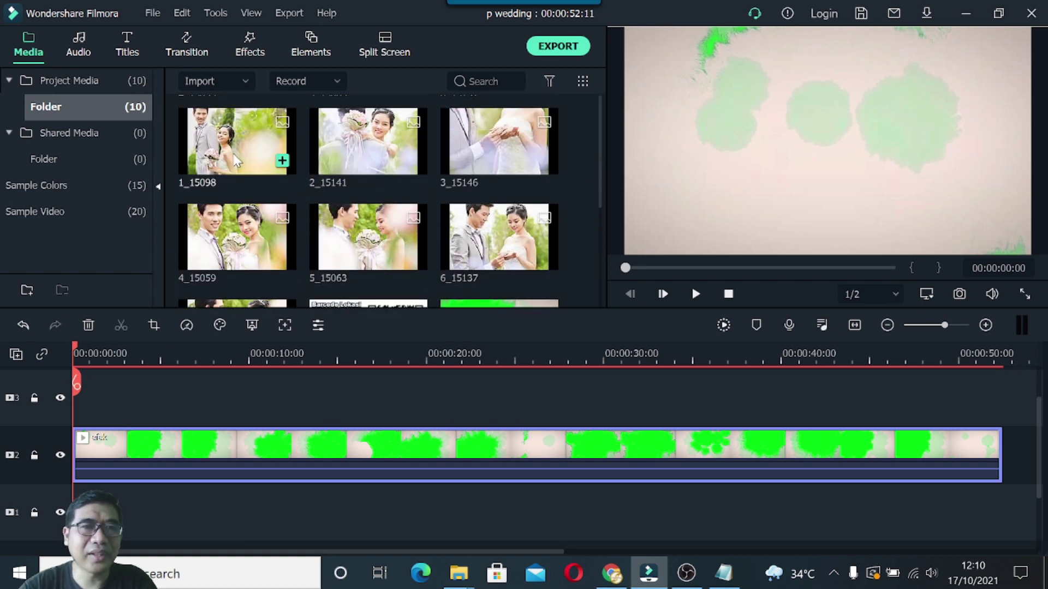
drag(236, 160, 79, 526)
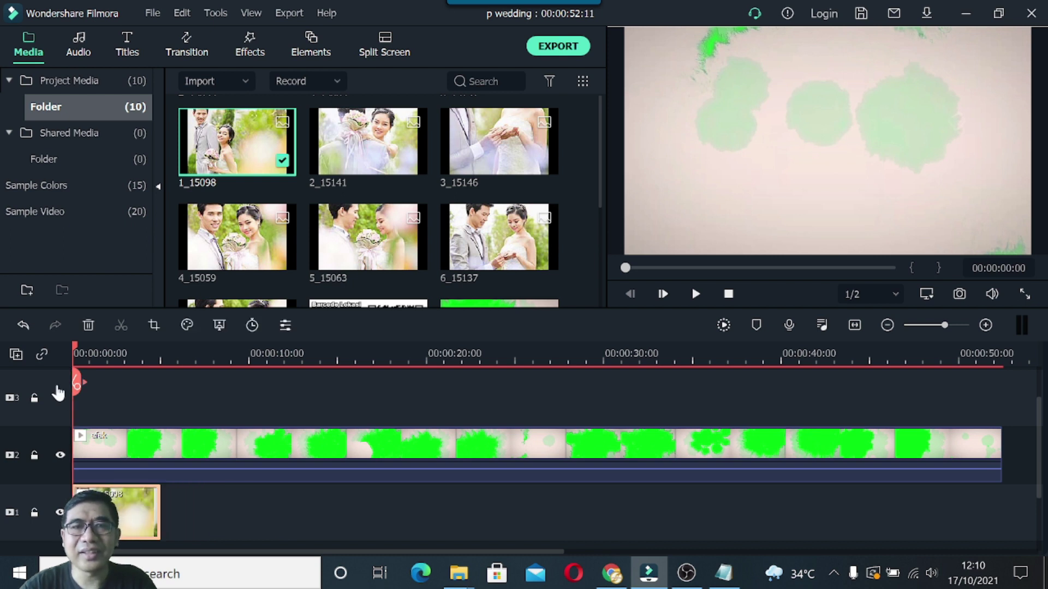
Move the playhead into the clips and hide track 2 so only photo 1_15098 previews.
drag(74, 348, 100, 351)
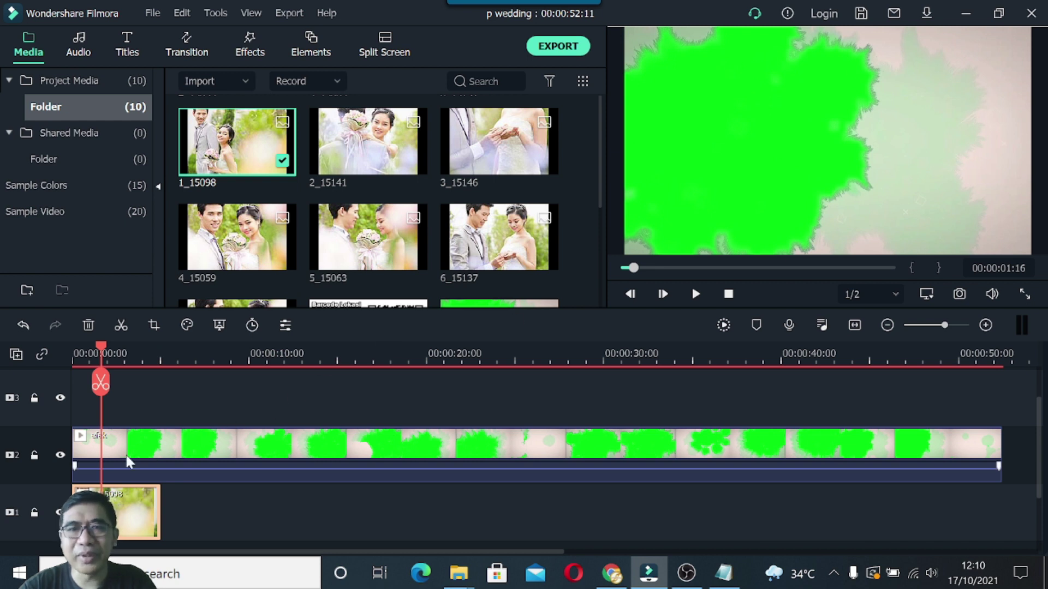
click(60, 455)
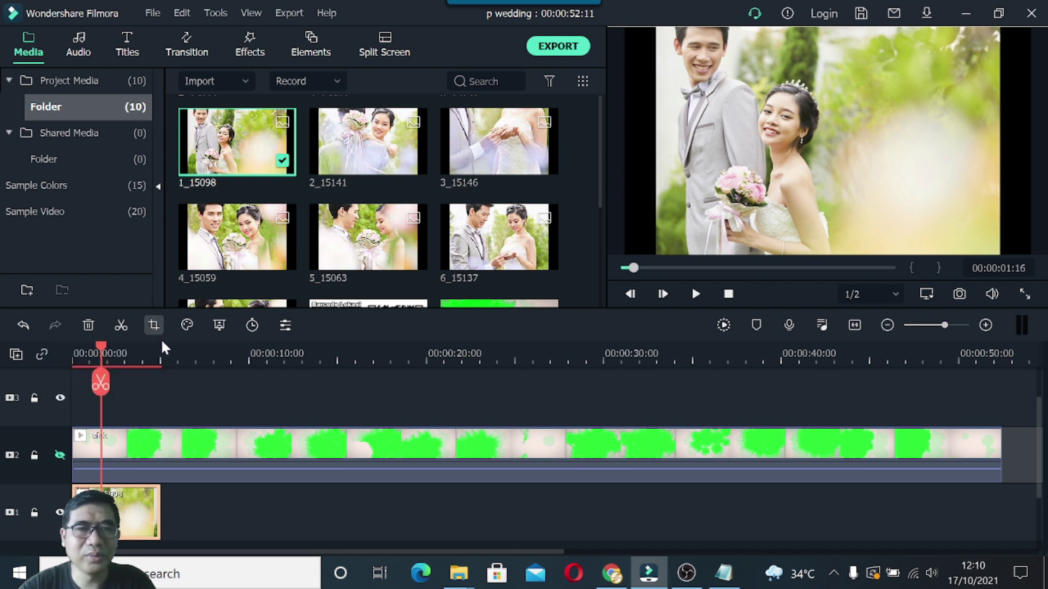
Crop photo 1_15098 to 16:9 (1920 x 1080), keeping the top of the picture.
click(159, 334)
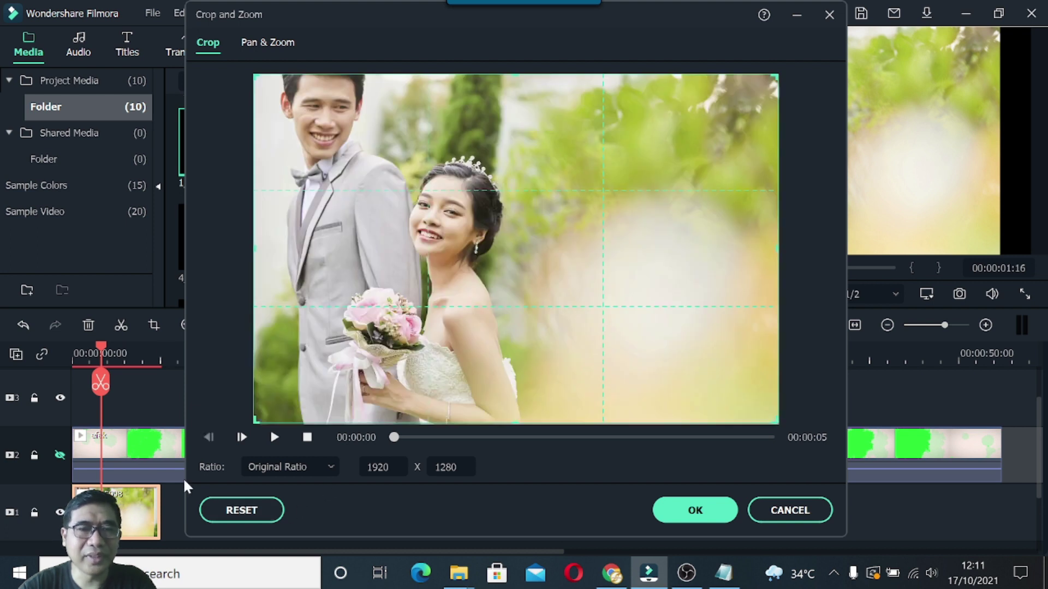
click(330, 468)
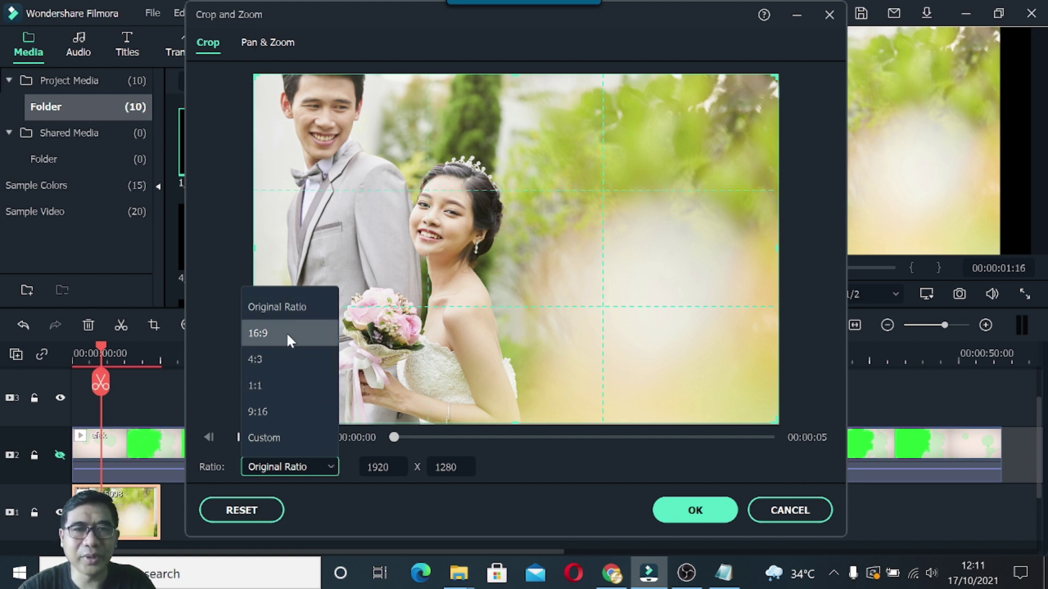
click(262, 334)
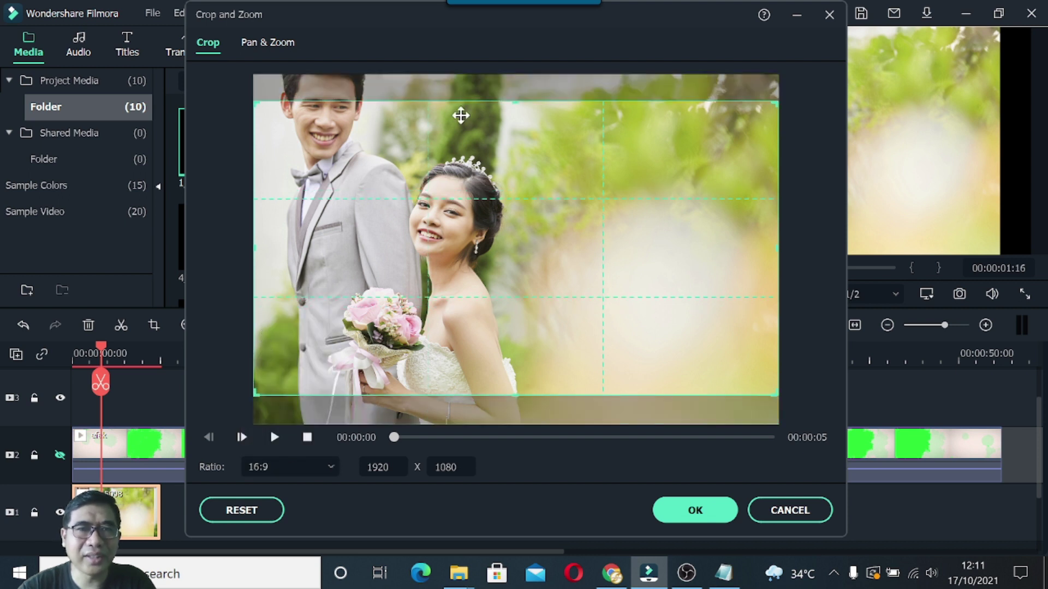
drag(524, 290, 529, 330)
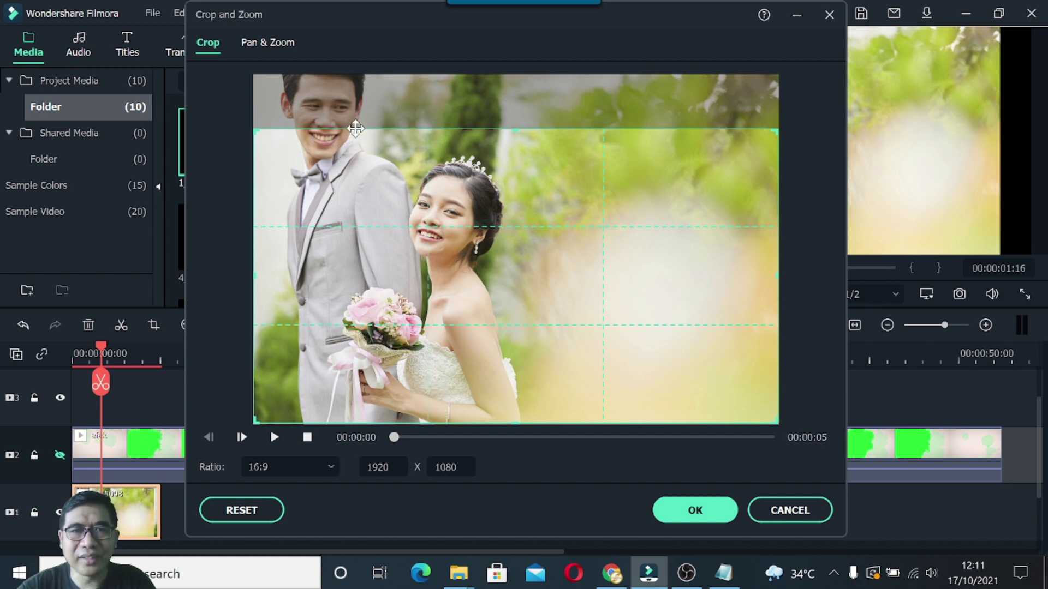
drag(527, 280, 527, 224)
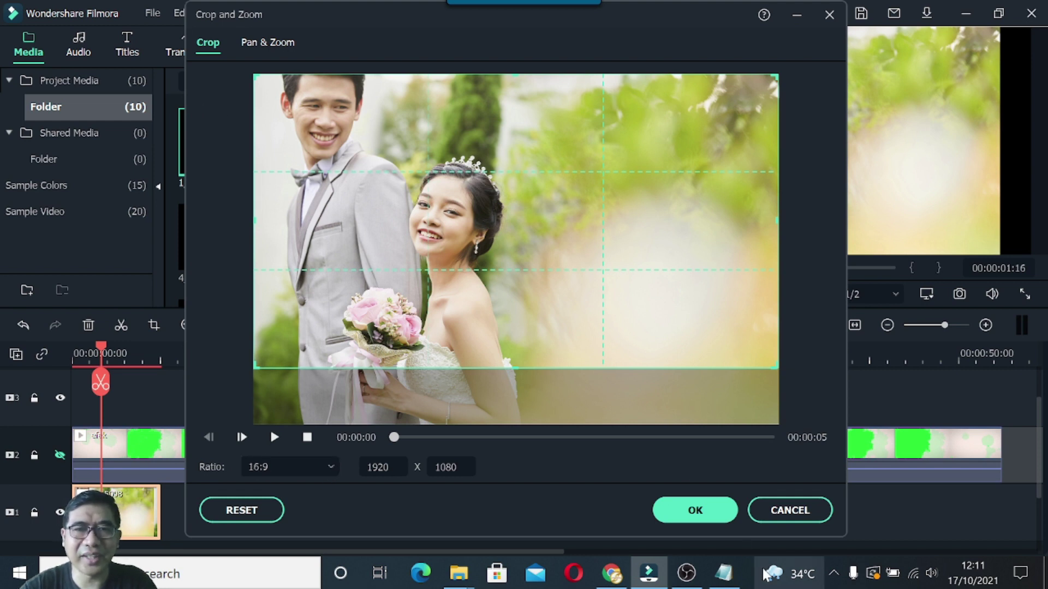
click(694, 512)
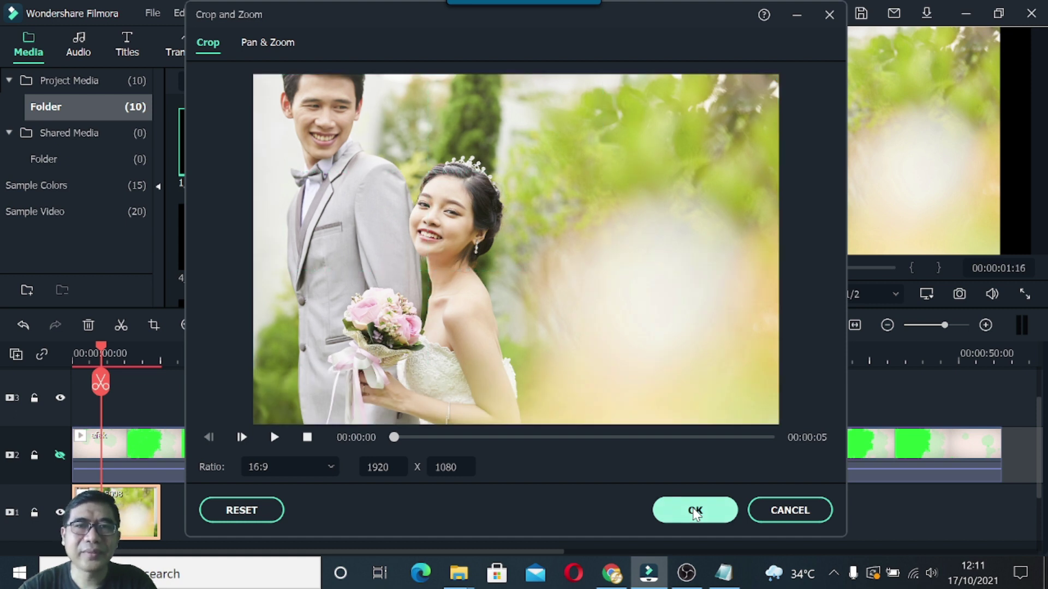
click(695, 511)
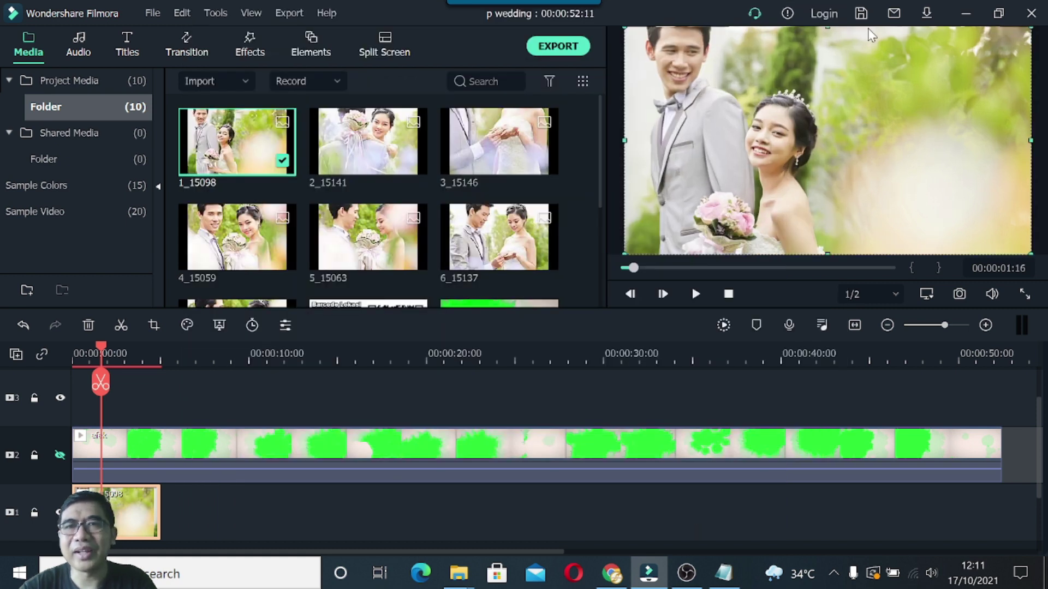
Show track 2 again and select the green efek overlay clip over the couple photo.
click(616, 76)
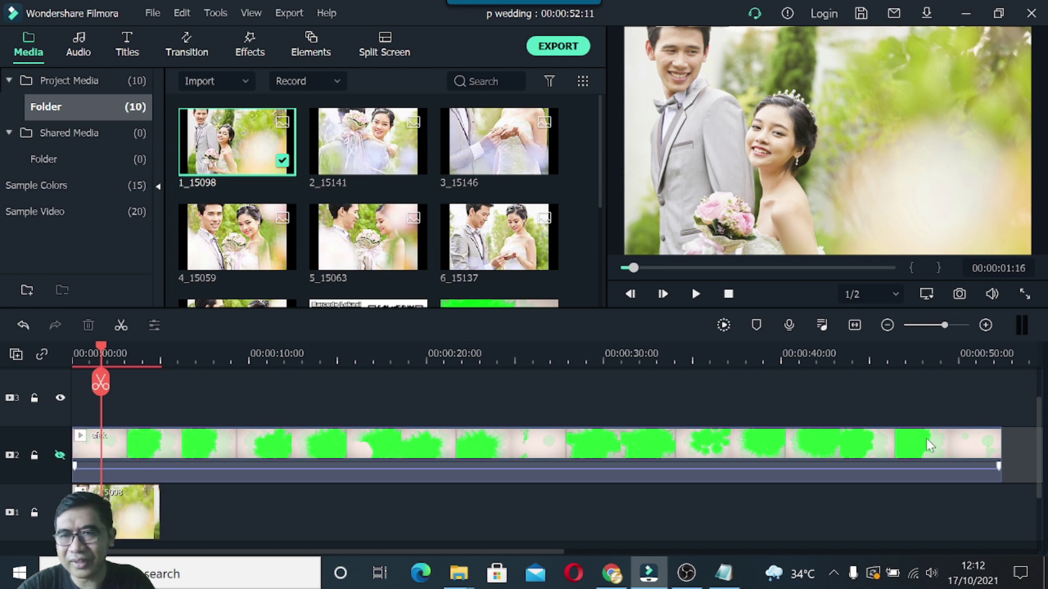
click(60, 455)
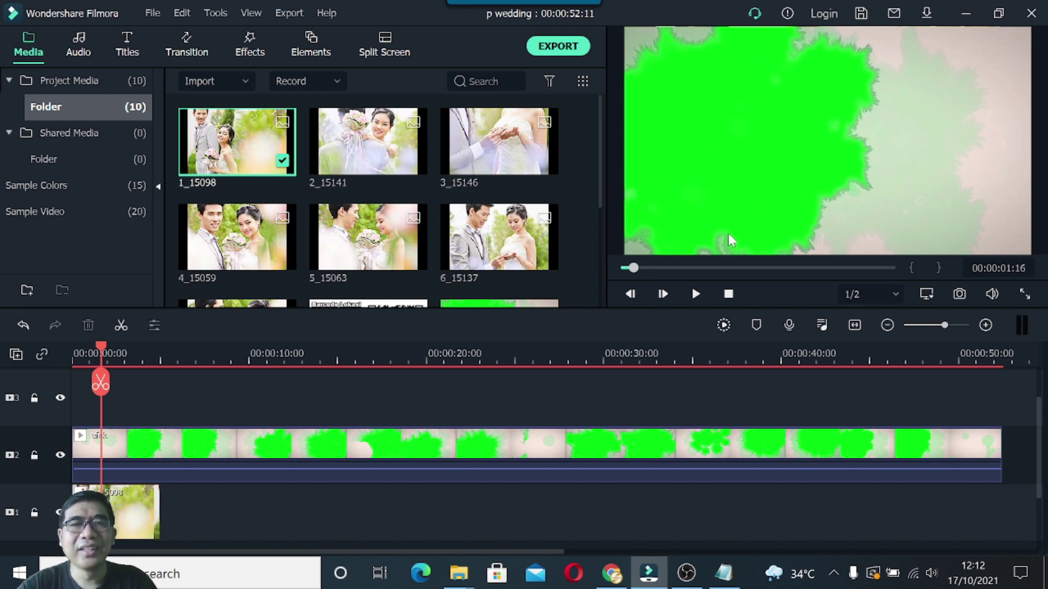
click(164, 452)
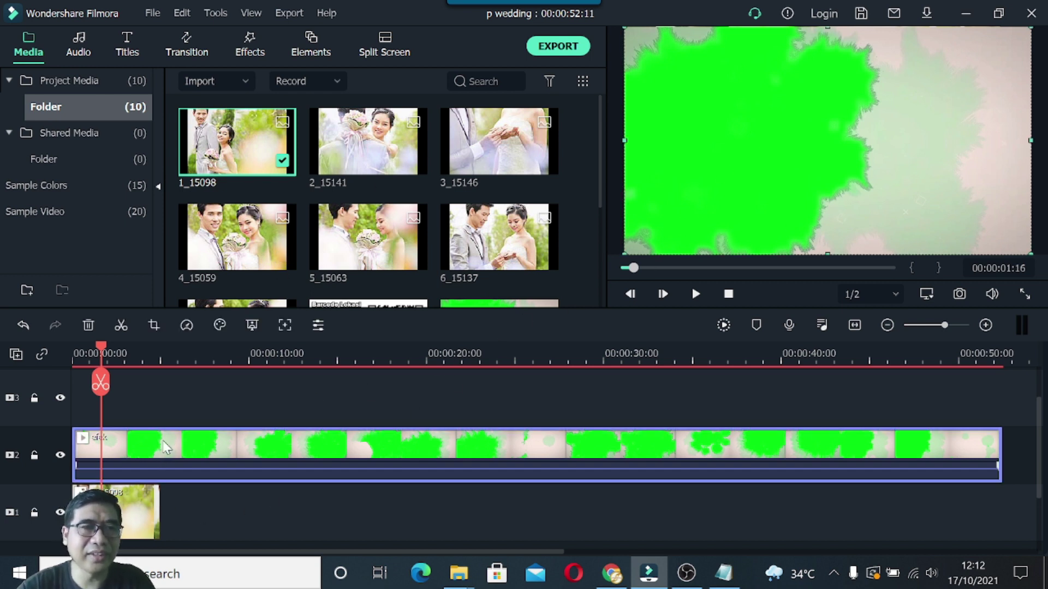
Apply Chroma Key to the efek clip so the photo shows through the splash.
double_click(166, 446)
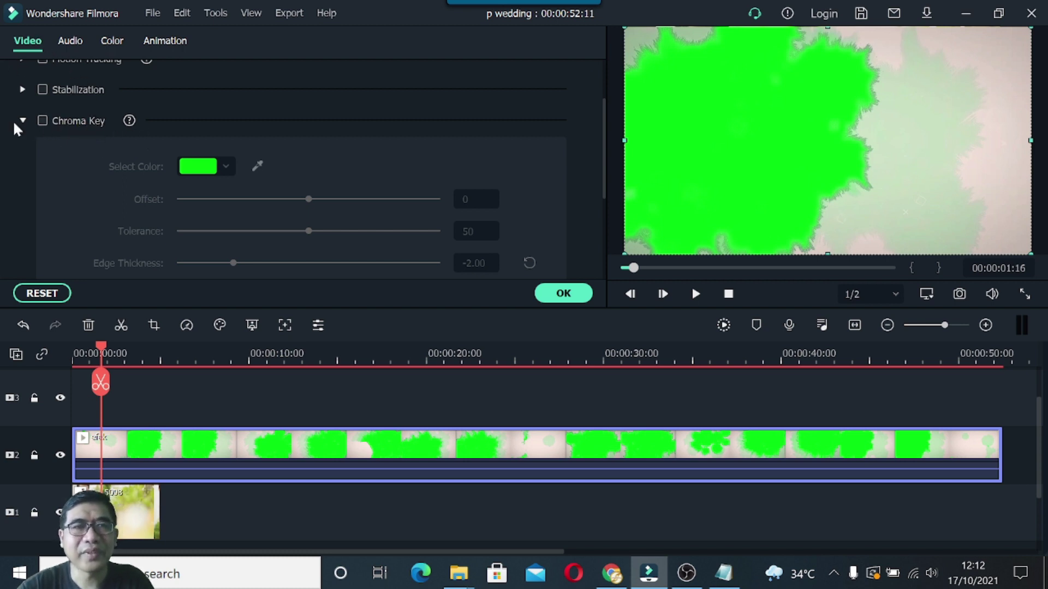
click(43, 120)
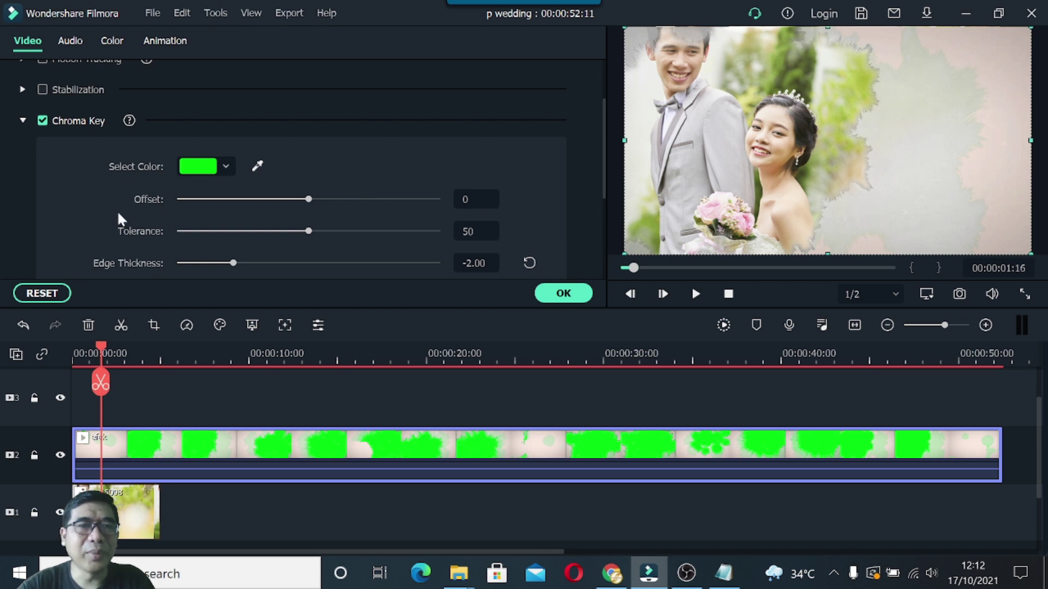
scroll(156, 229, down, 3)
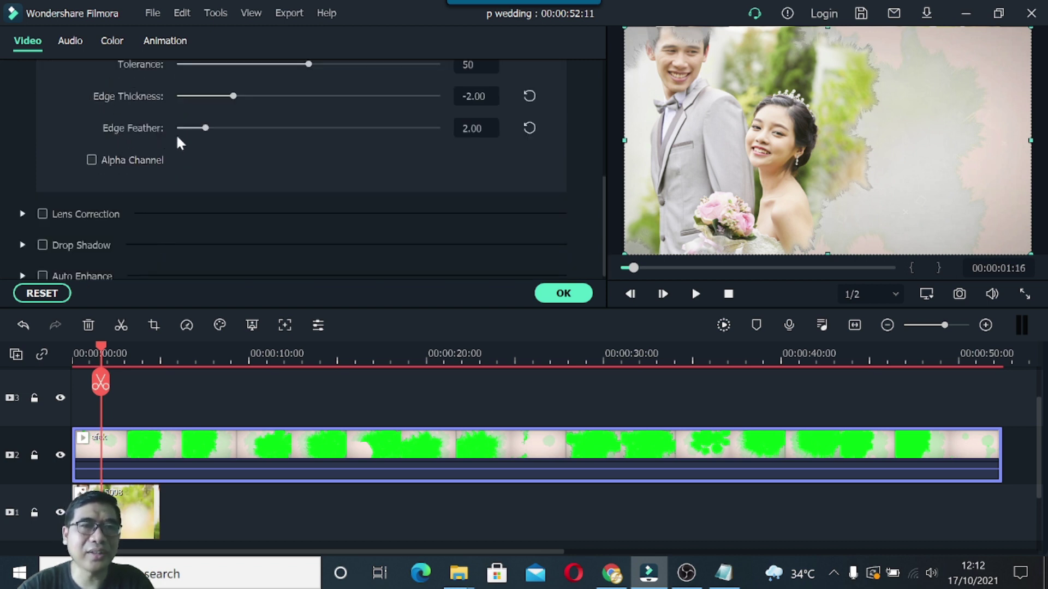
scroll(180, 143, up, 3)
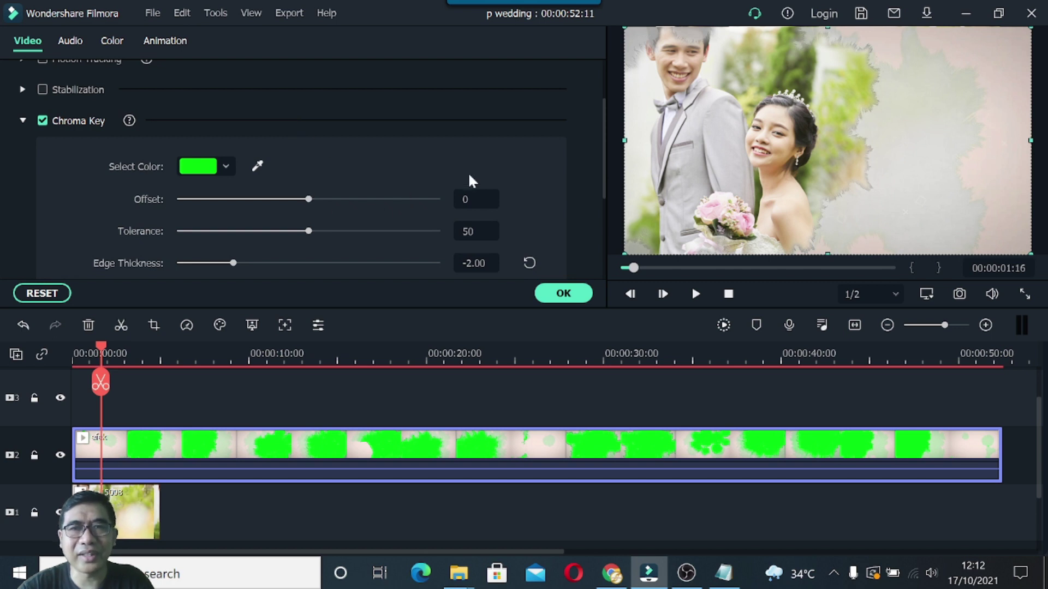
scroll(284, 201, down, 2)
scroll(300, 159, up, 1)
click(562, 294)
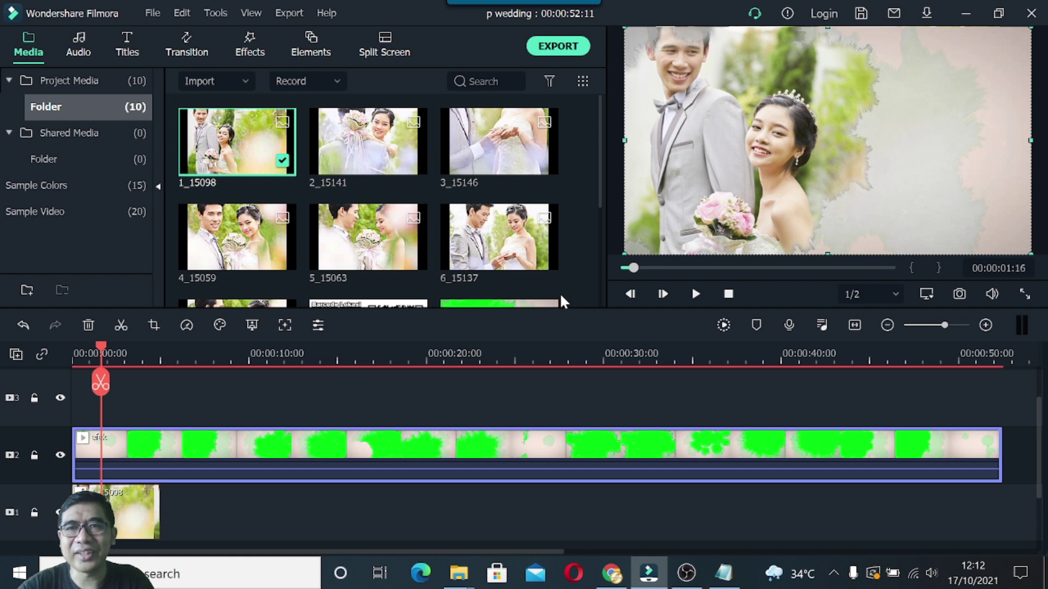
Play the video from 00:00:00:00 to preview the keyed splash over the photo.
drag(98, 344, 70, 348)
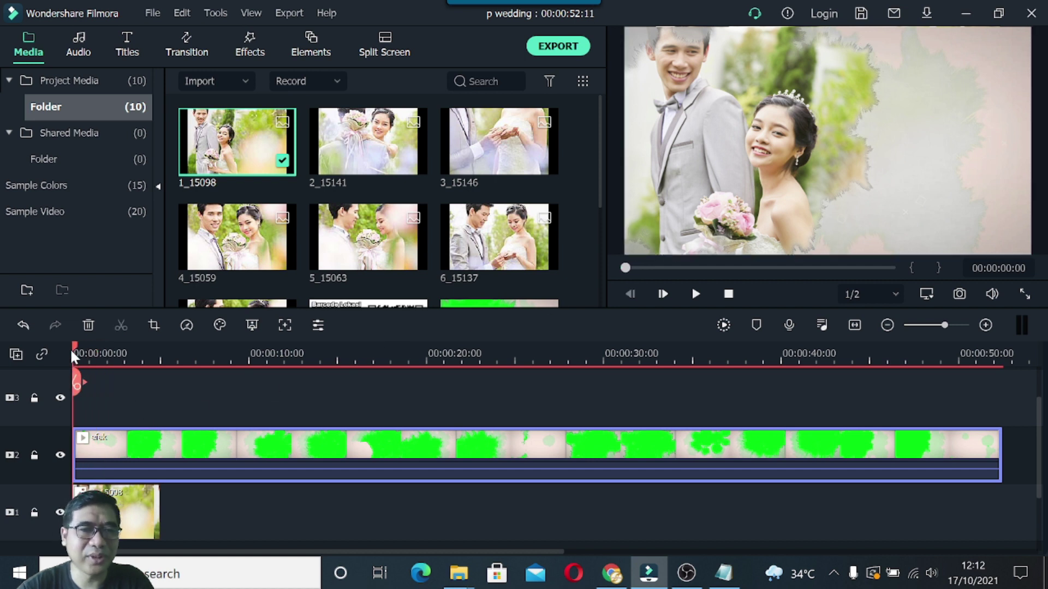
click(694, 295)
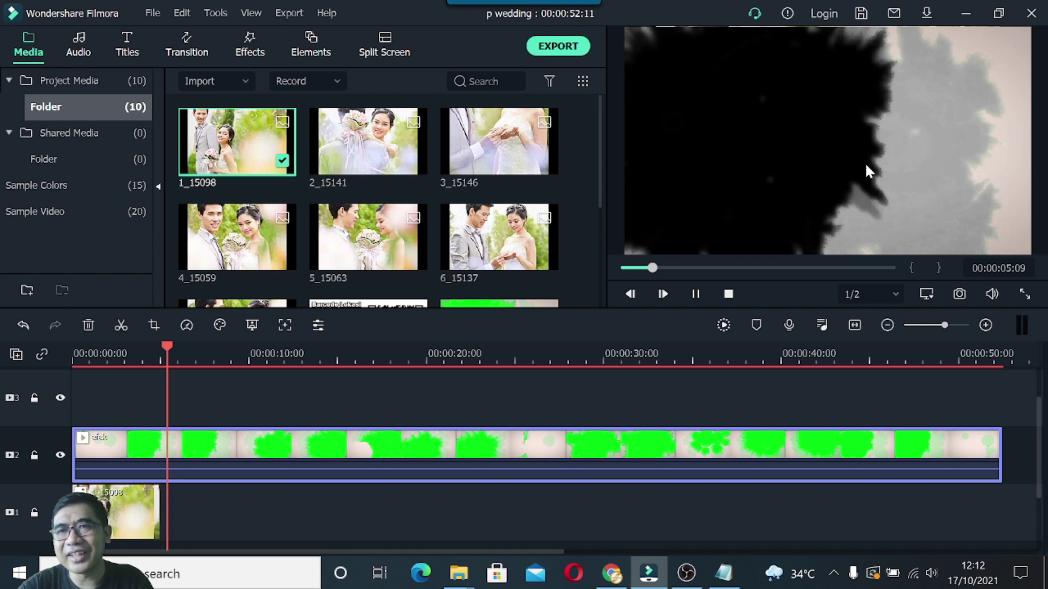
Stretch couple photo clip 1_15098 on track 1 to end at 00:00:09:00, checking the 5-second mark.
key(space)
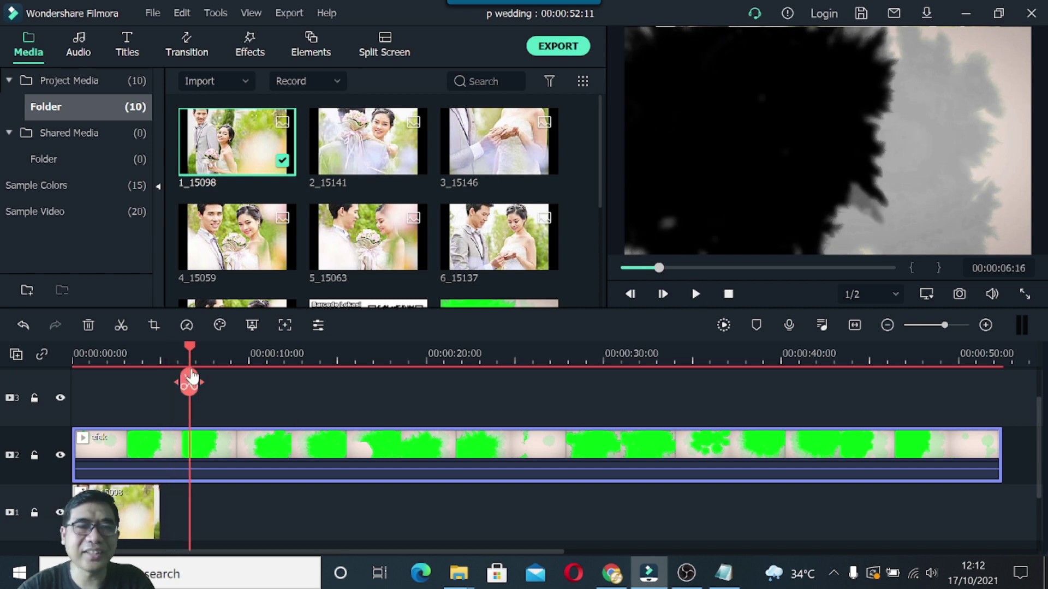
drag(191, 376, 139, 350)
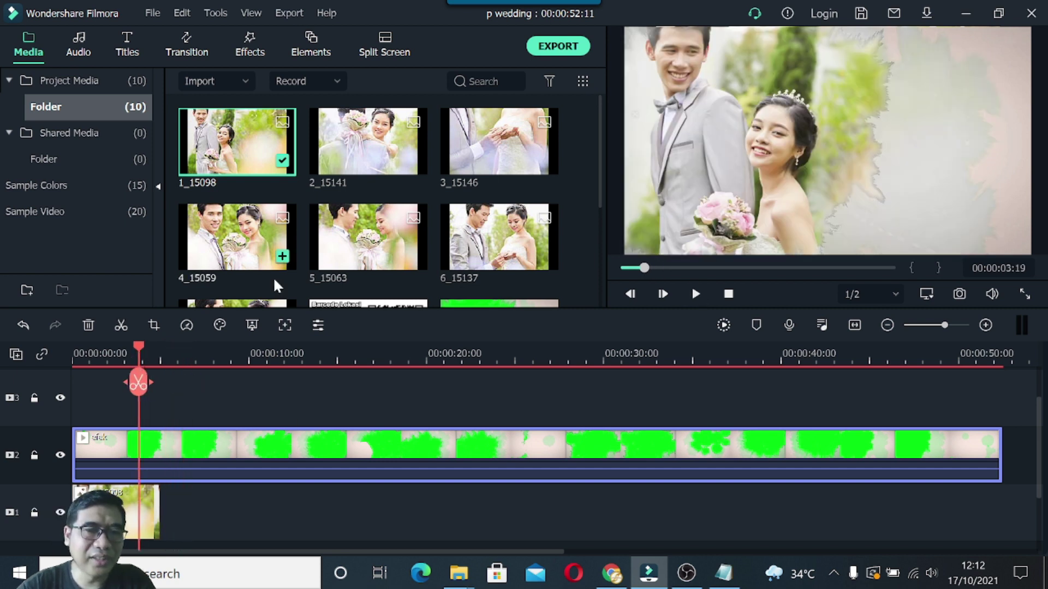
click(149, 515)
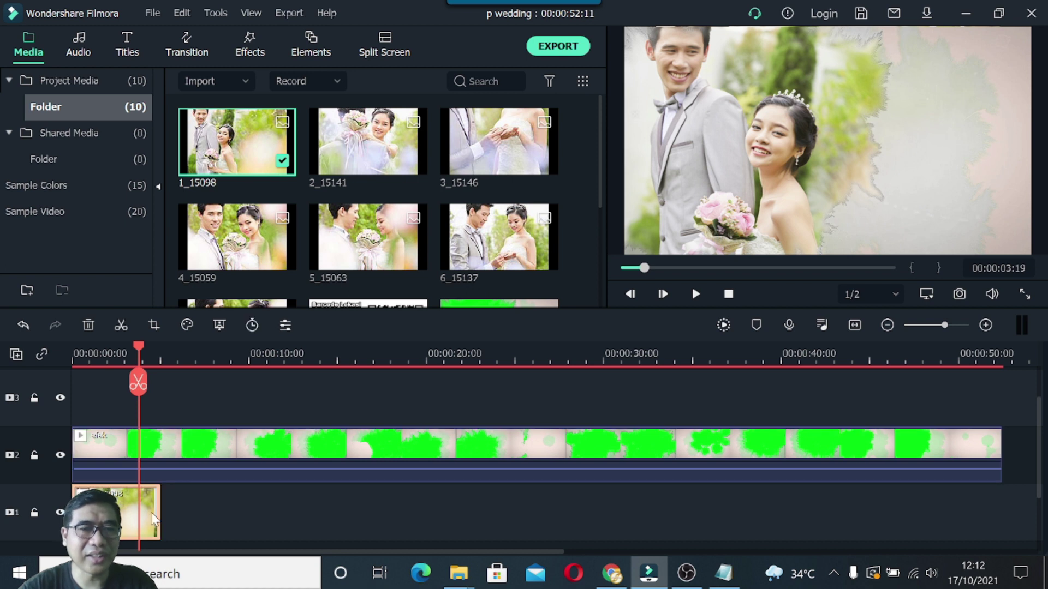
drag(160, 514, 236, 515)
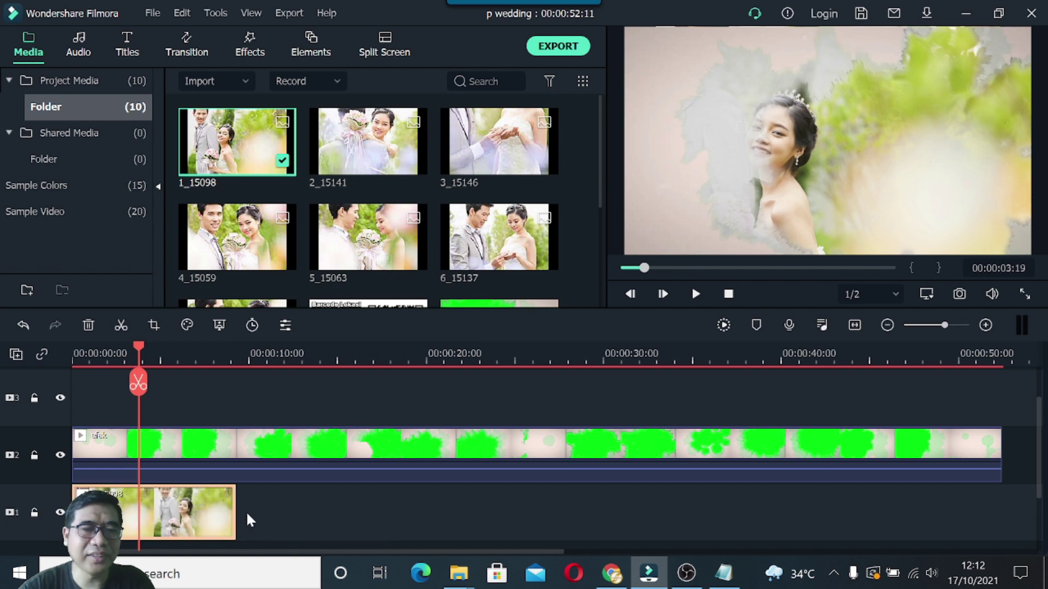
drag(140, 357, 159, 414)
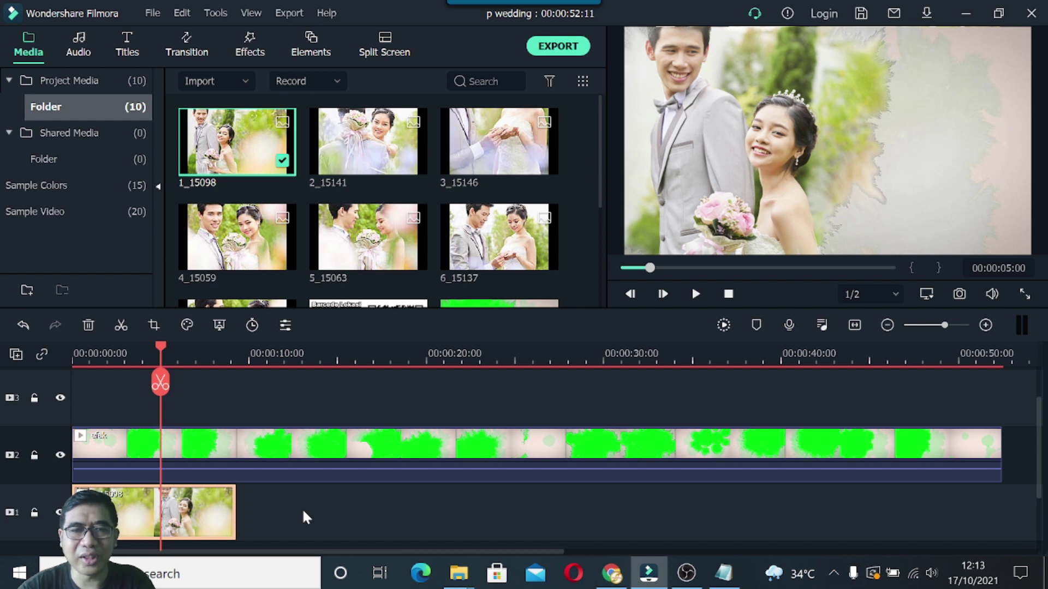
mouse_move(284, 176)
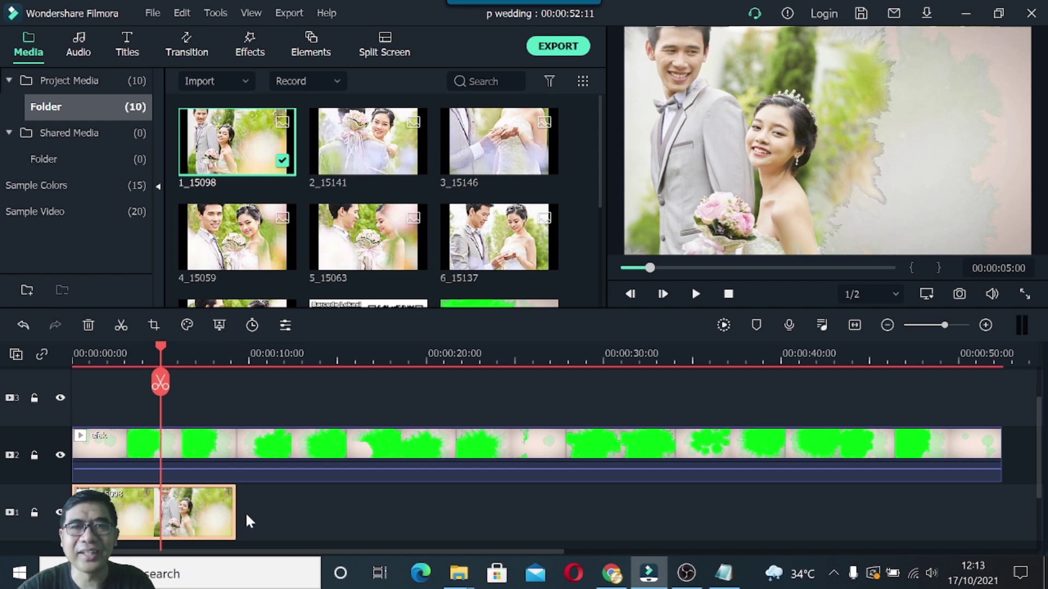
Place photo 2_15141 on track 1 right after the couple photo.
click(587, 175)
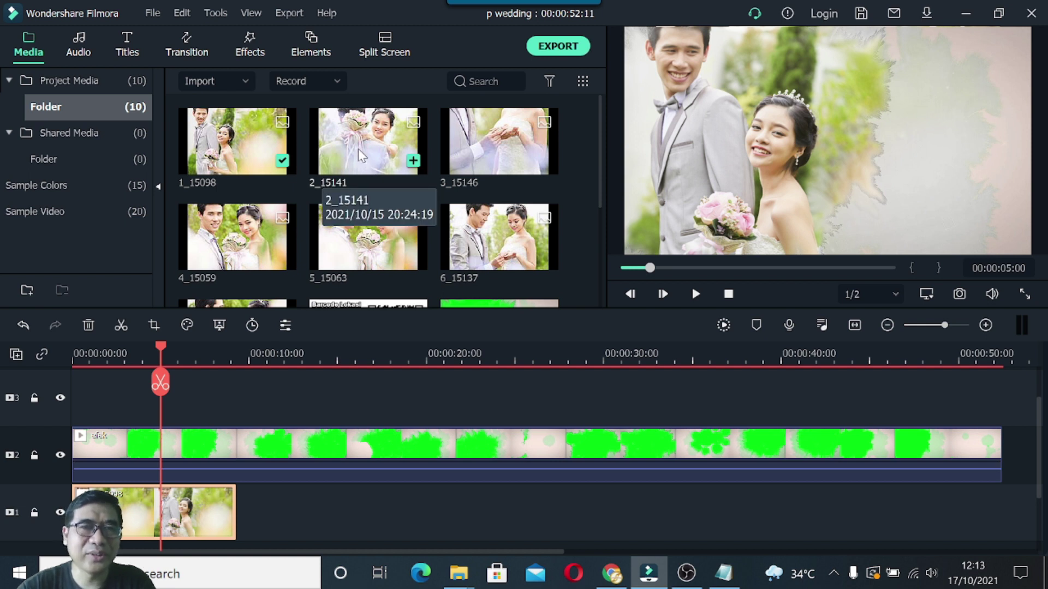
drag(361, 154, 277, 521)
drag(246, 517, 251, 510)
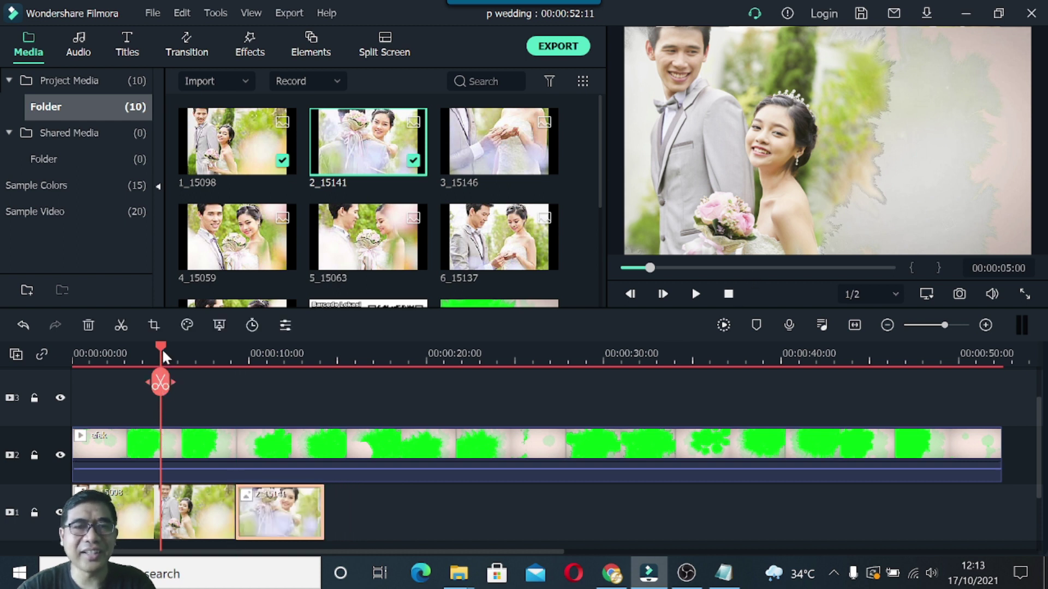
Crop photo 2_15141 to 16:9, aligning the crop frame with the photo's top edge.
drag(168, 345, 288, 355)
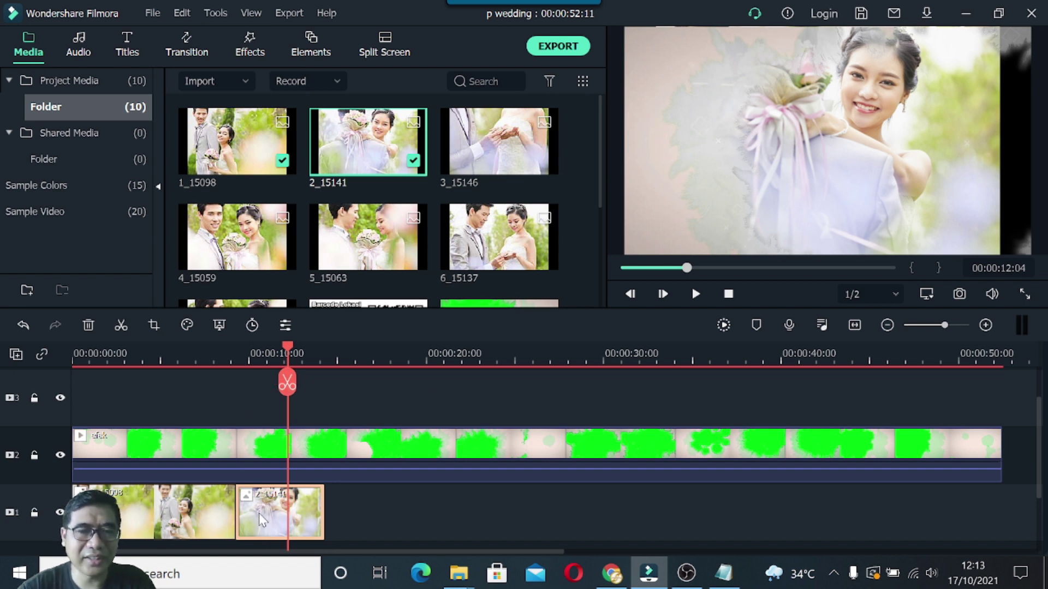
click(154, 324)
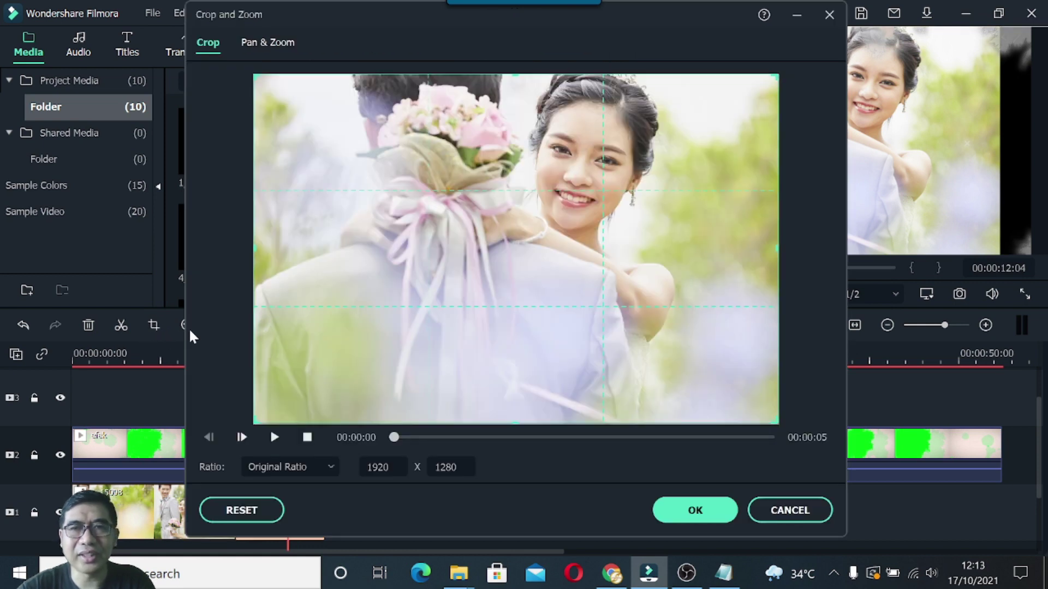
click(330, 467)
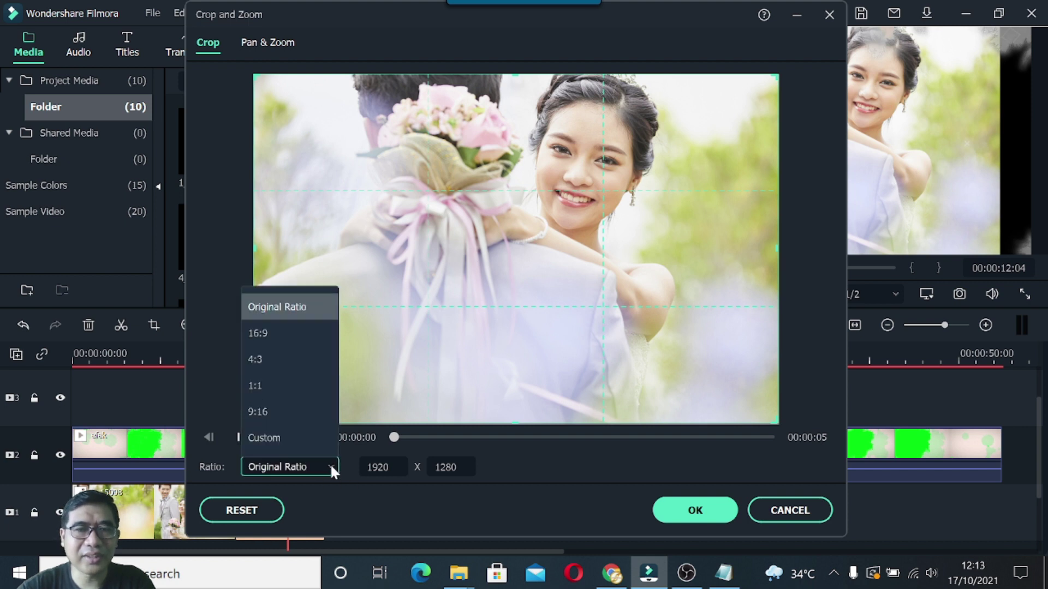
click(276, 336)
drag(571, 281, 571, 252)
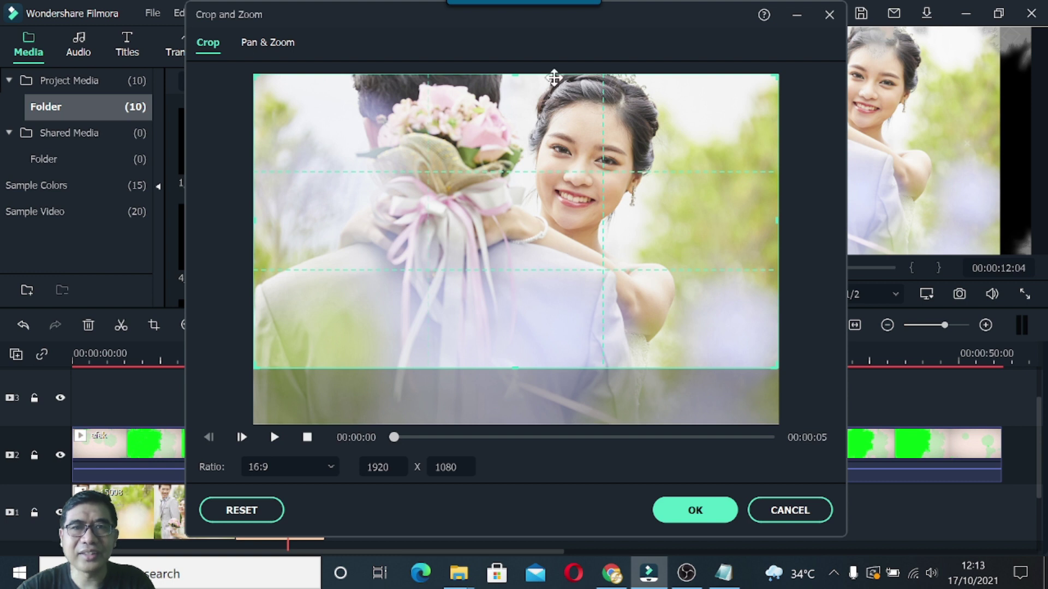
click(700, 511)
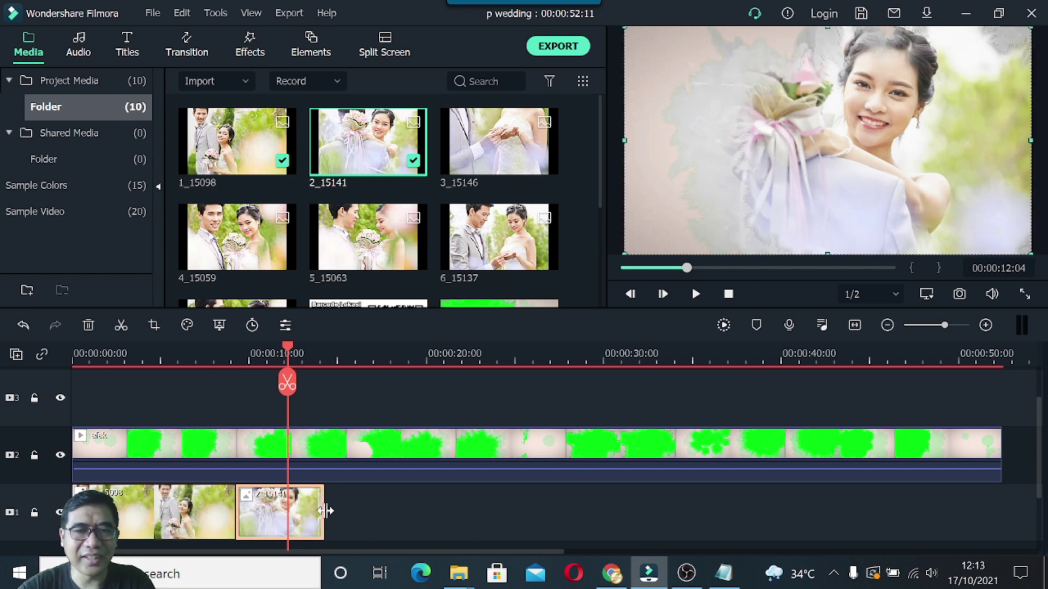
Adjust the length of clip 2_15141 and drop photo 3_15146 after it.
drag(326, 509, 452, 510)
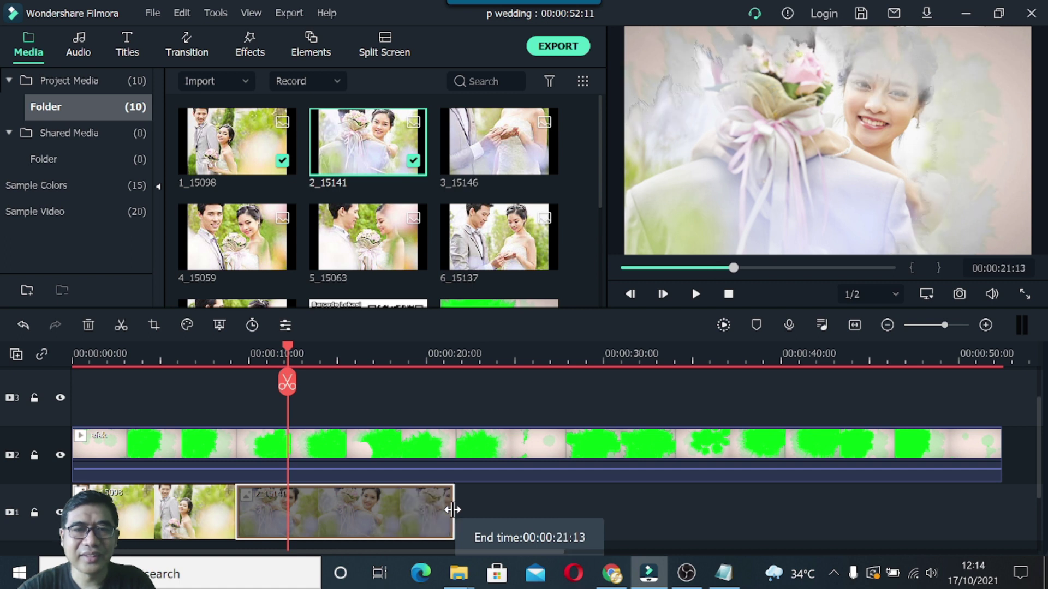
drag(452, 510, 410, 510)
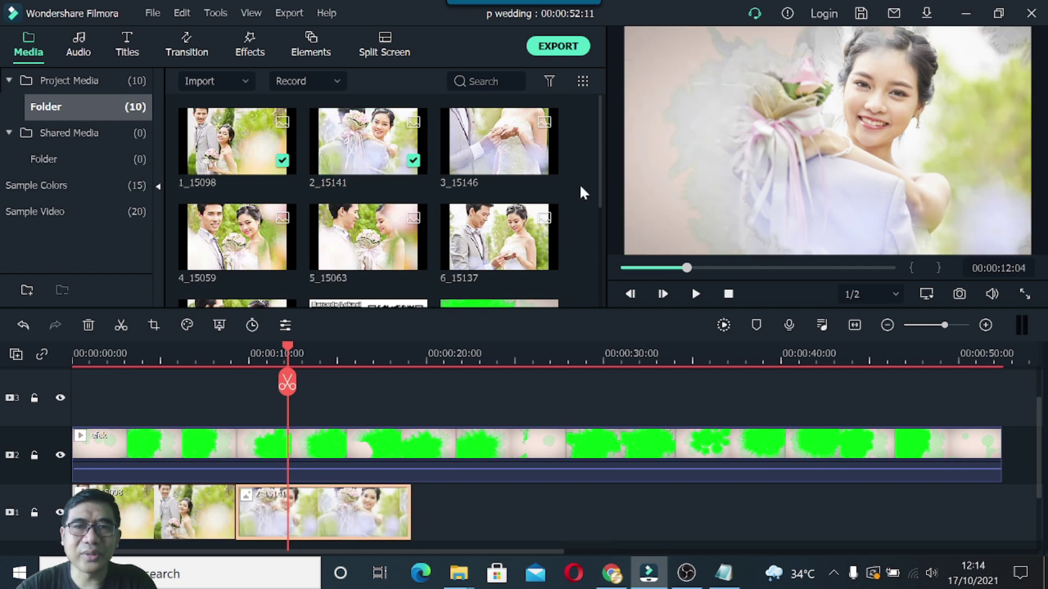
drag(546, 164, 428, 522)
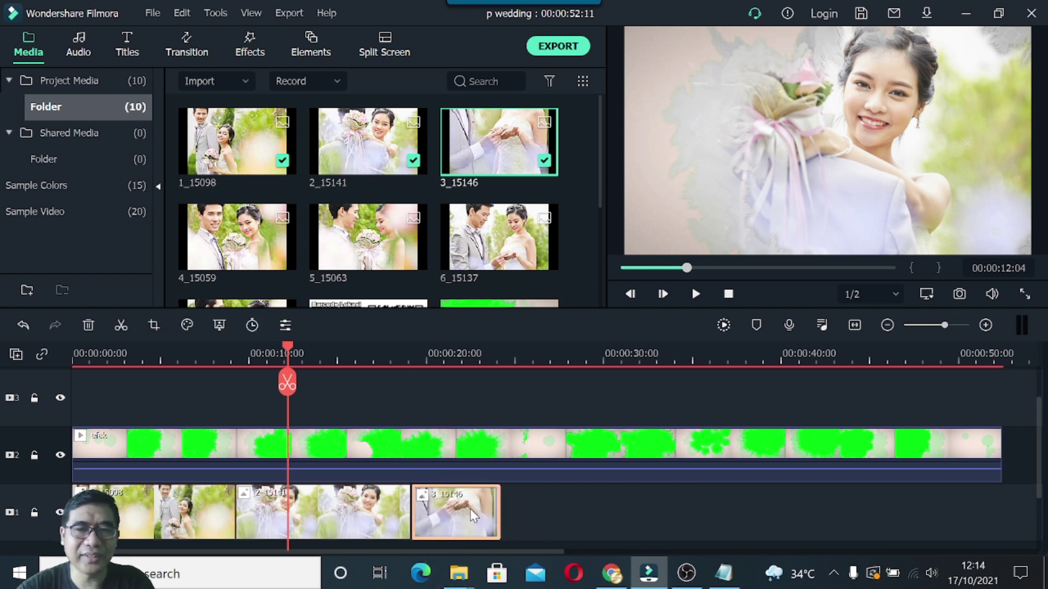
Crop the ring-hands photo 3_15146 to 16:9, keeping the top of the image.
drag(287, 383, 463, 394)
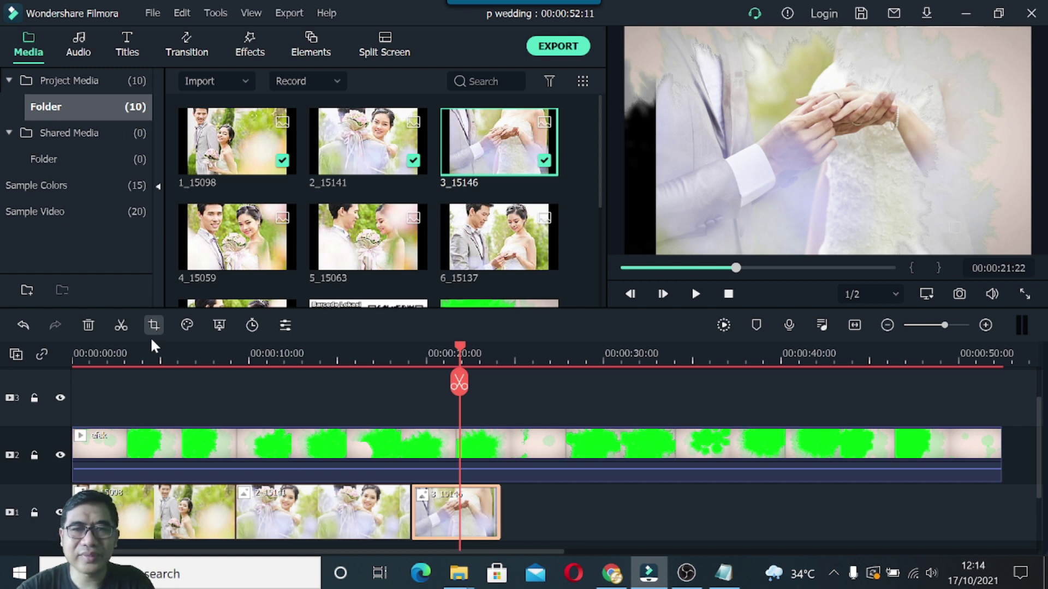
click(152, 338)
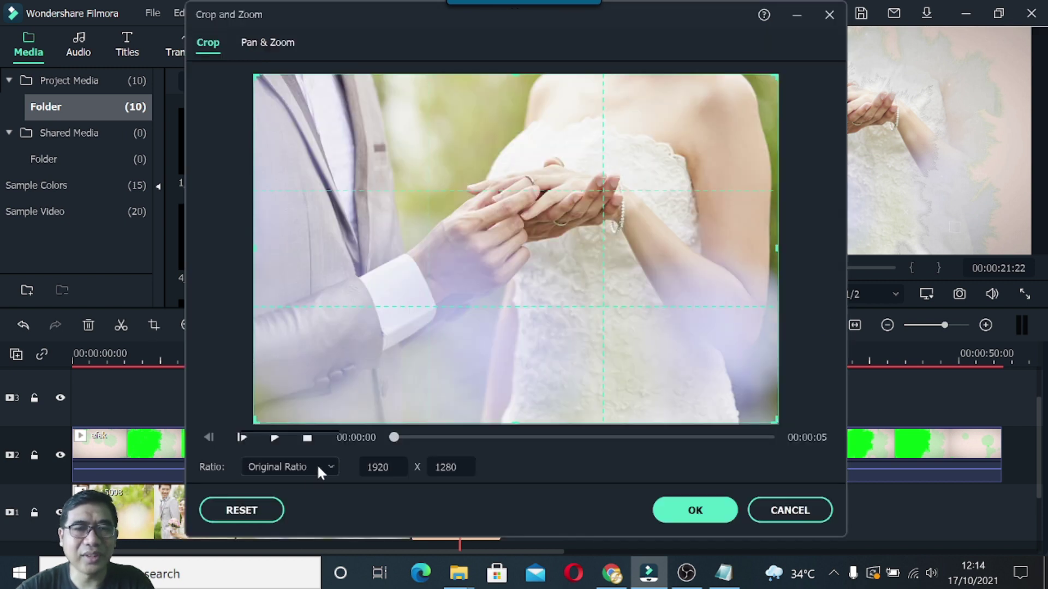
click(316, 464)
click(281, 335)
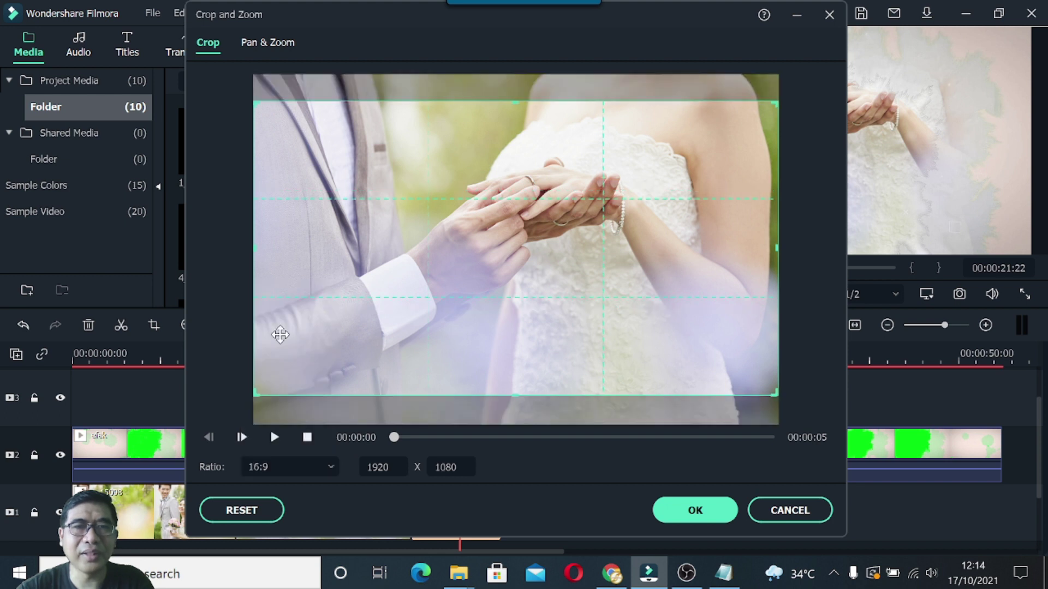
drag(516, 318, 515, 292)
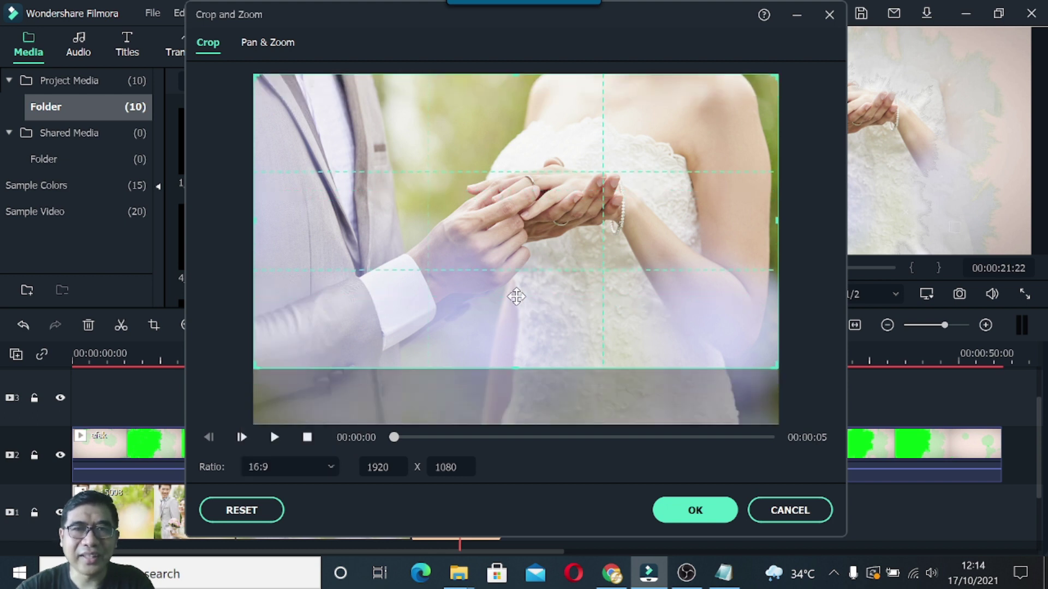
click(691, 512)
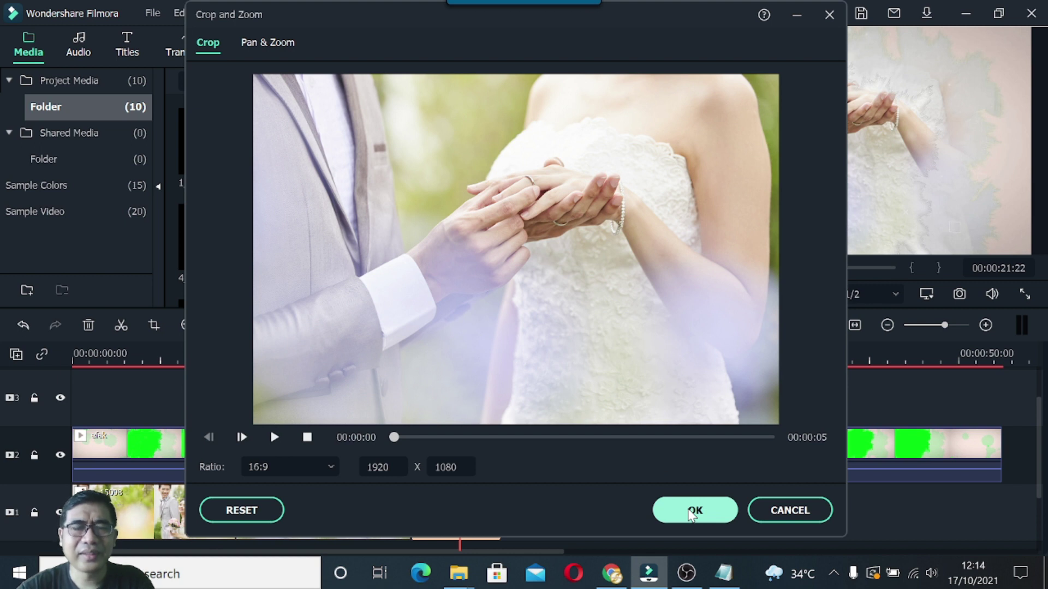
Lengthen 3_15146 to about 27 seconds and add photo 4_15059 after it, ending at 35 seconds.
click(692, 513)
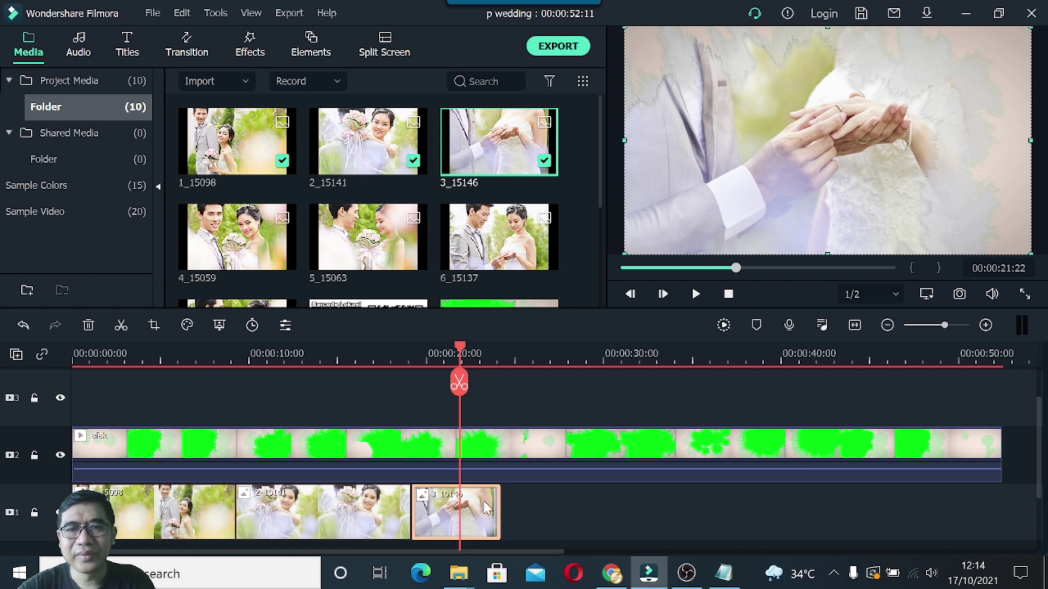
drag(502, 509, 563, 507)
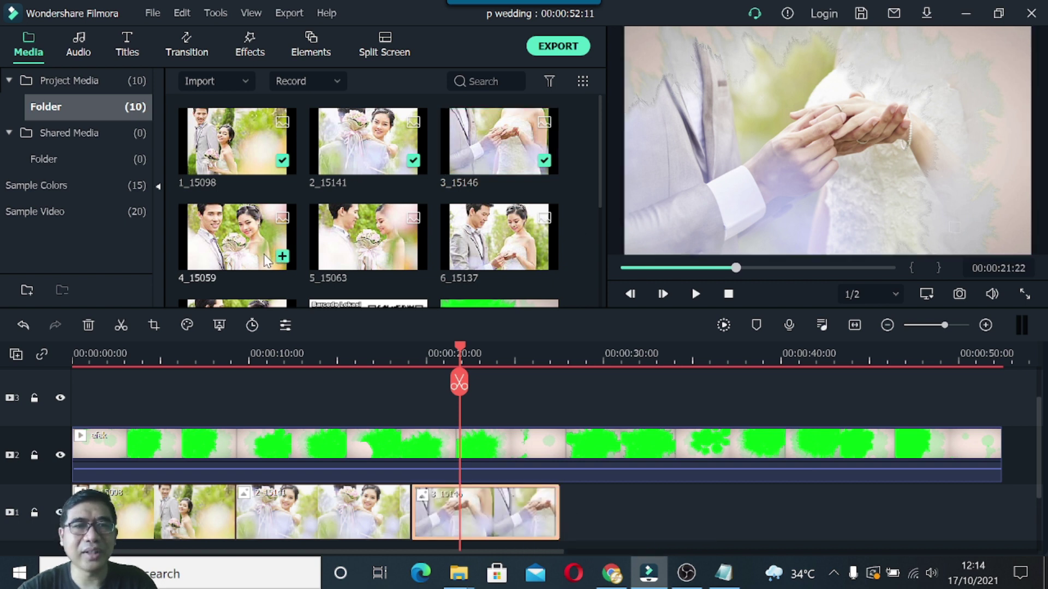
drag(244, 251, 691, 515)
Crop photo 4_15059 to 16:9 with the frame shifted up toward the faces.
click(622, 389)
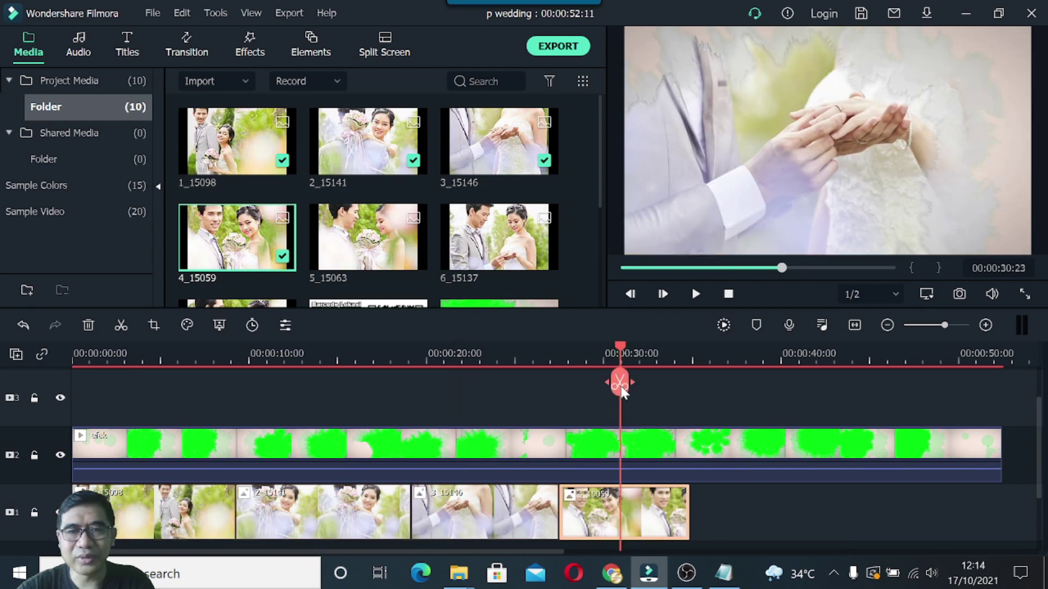
drag(622, 389, 615, 388)
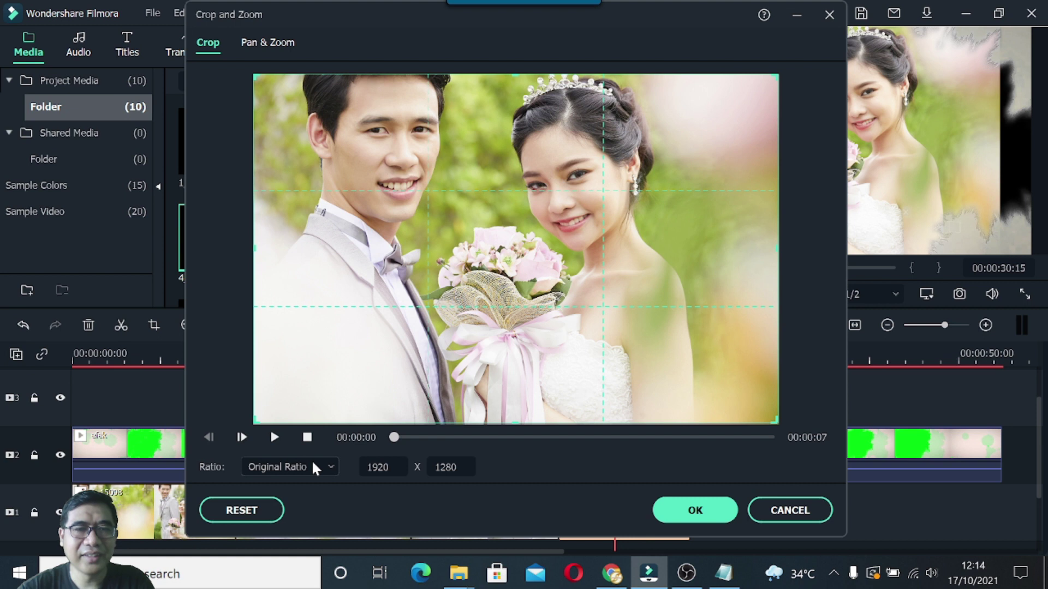
click(312, 466)
click(261, 334)
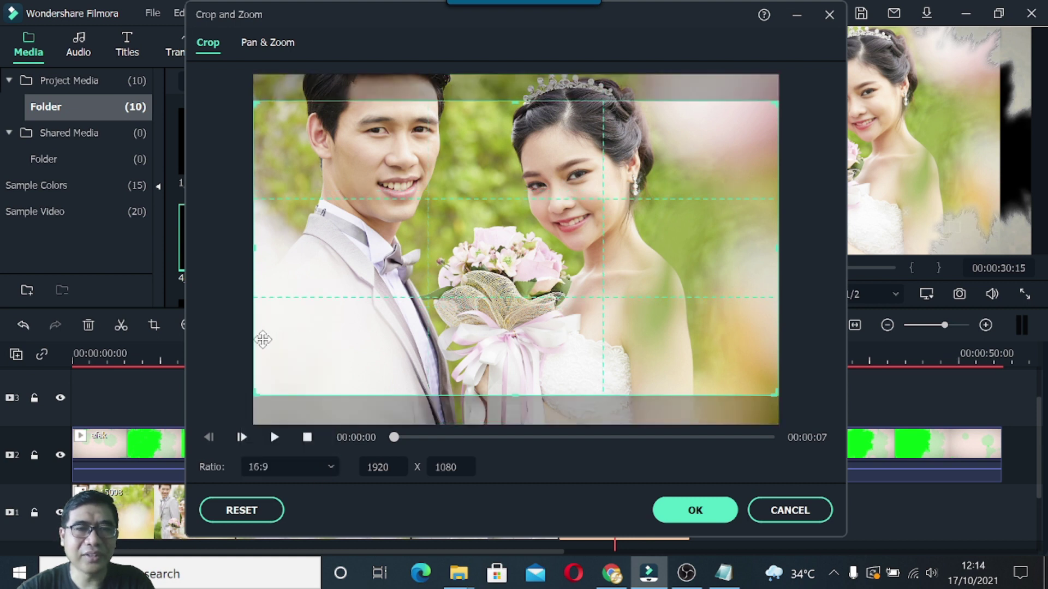
drag(610, 326, 607, 298)
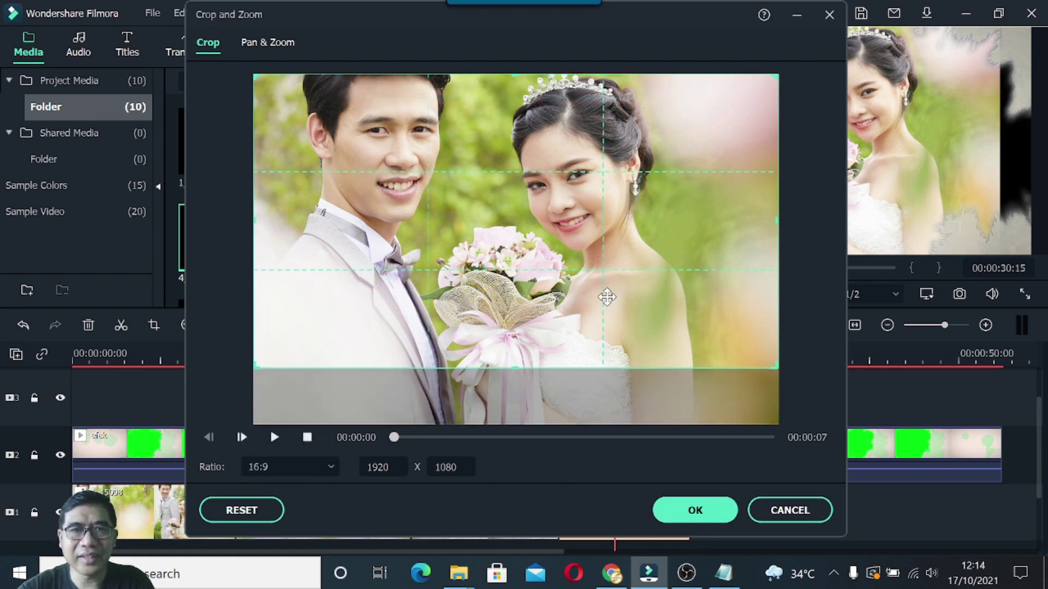
click(693, 513)
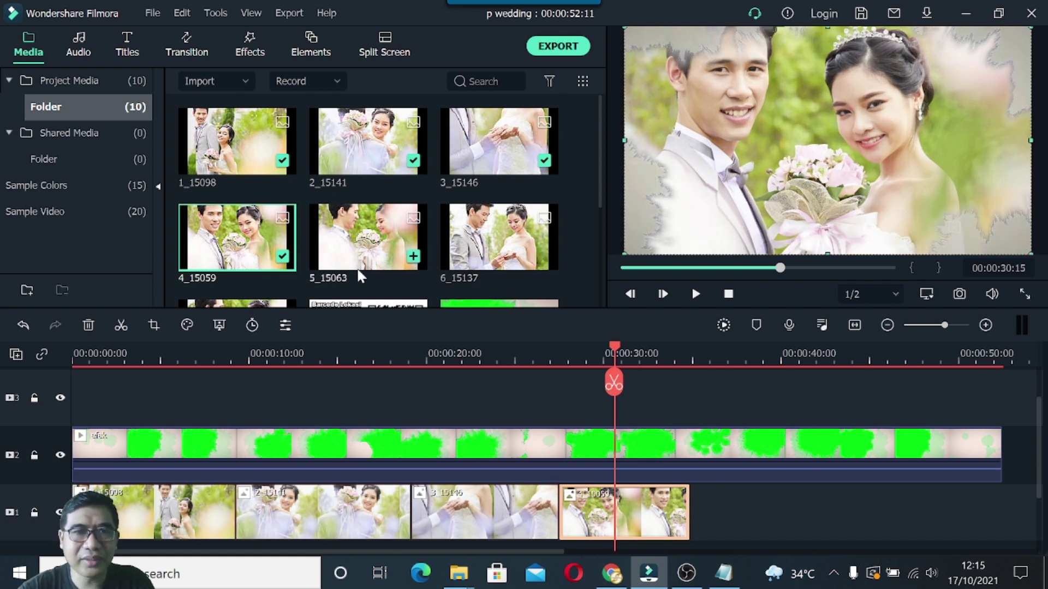
Add 5_15063 after 4_15059, crop it 16:9 from the top, then append 6_15137.
drag(358, 257, 698, 509)
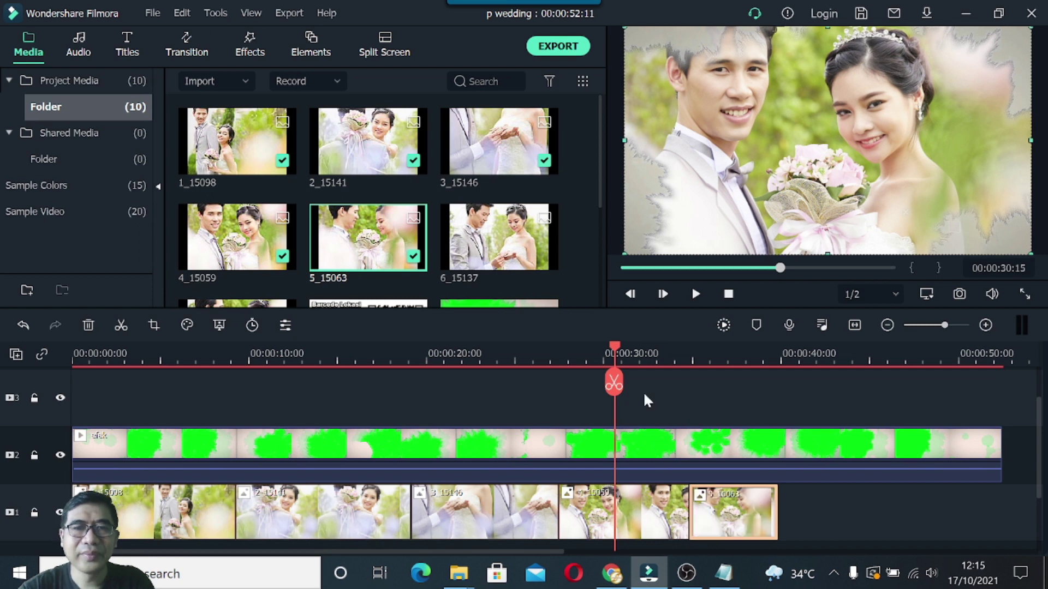
drag(619, 352, 722, 361)
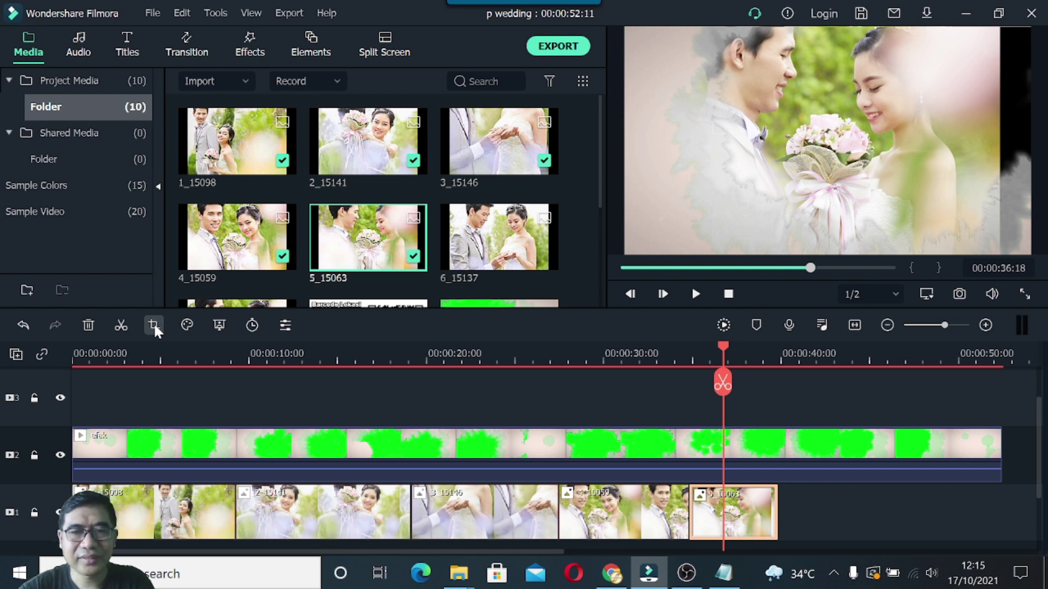
key(alt+c)
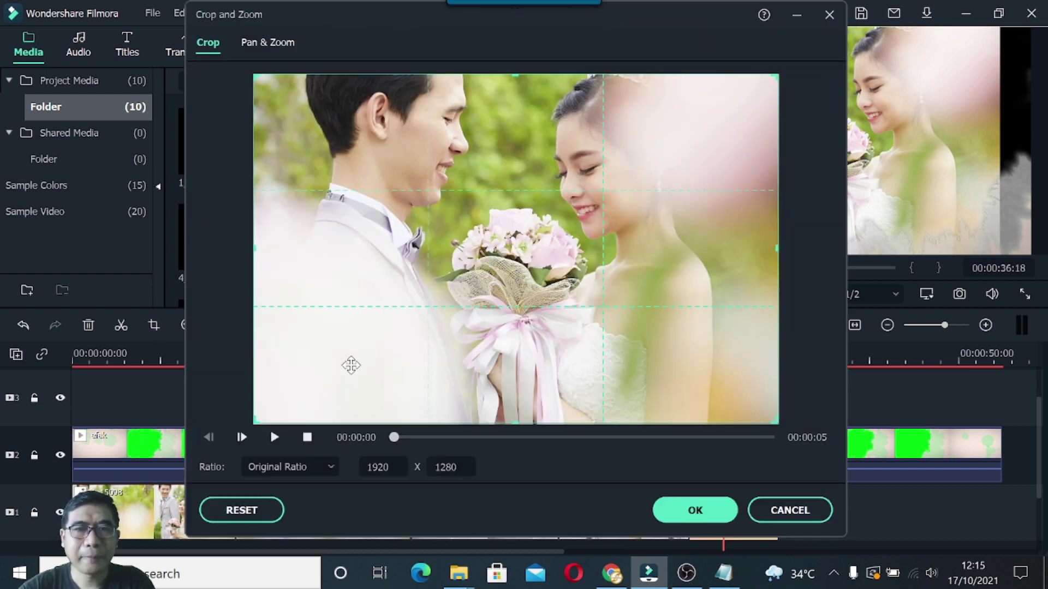
click(297, 467)
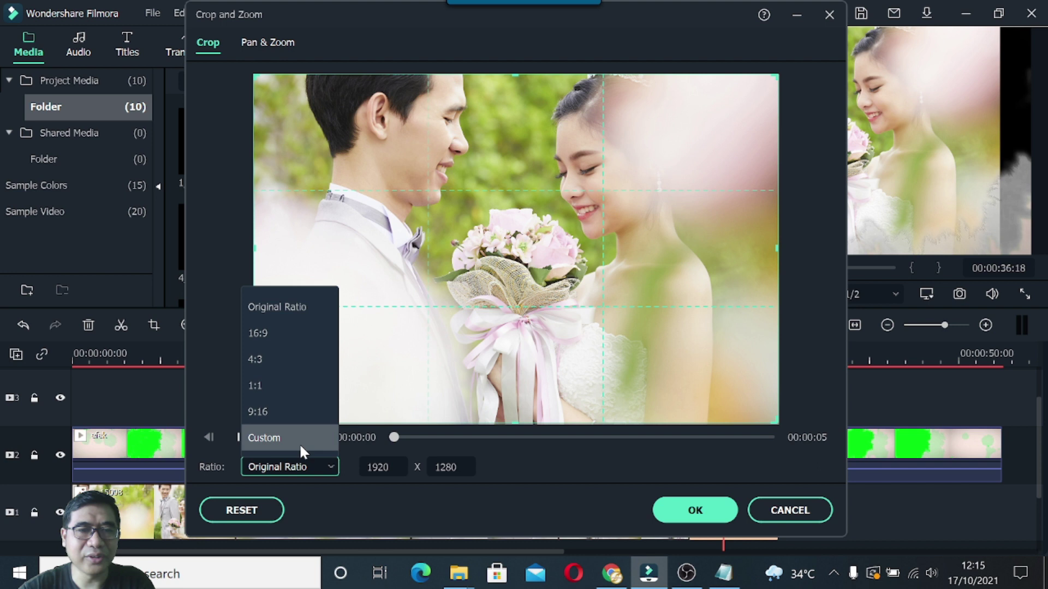
click(274, 334)
drag(539, 307, 531, 264)
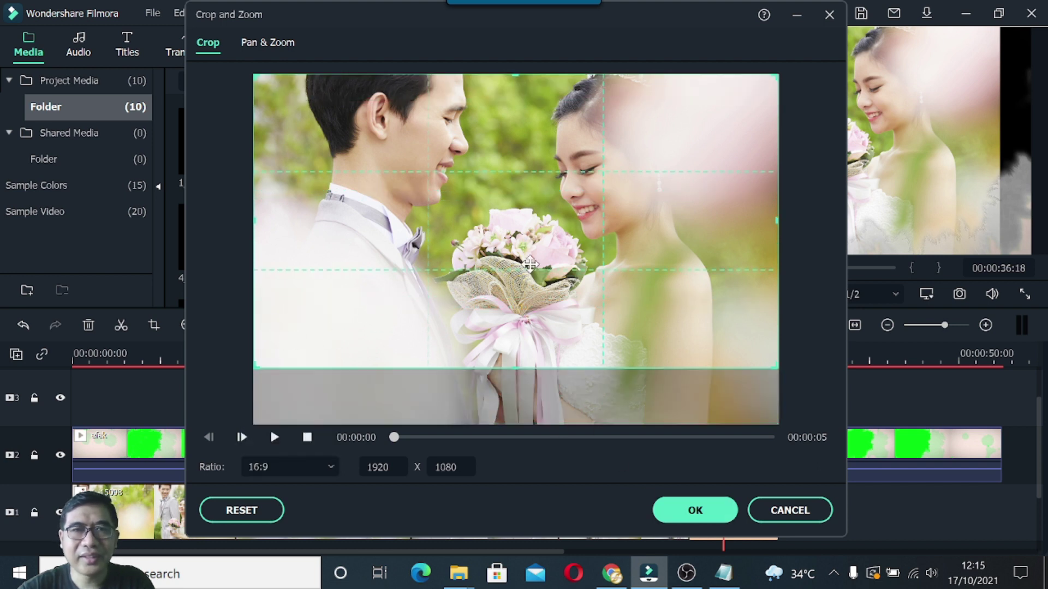
click(696, 511)
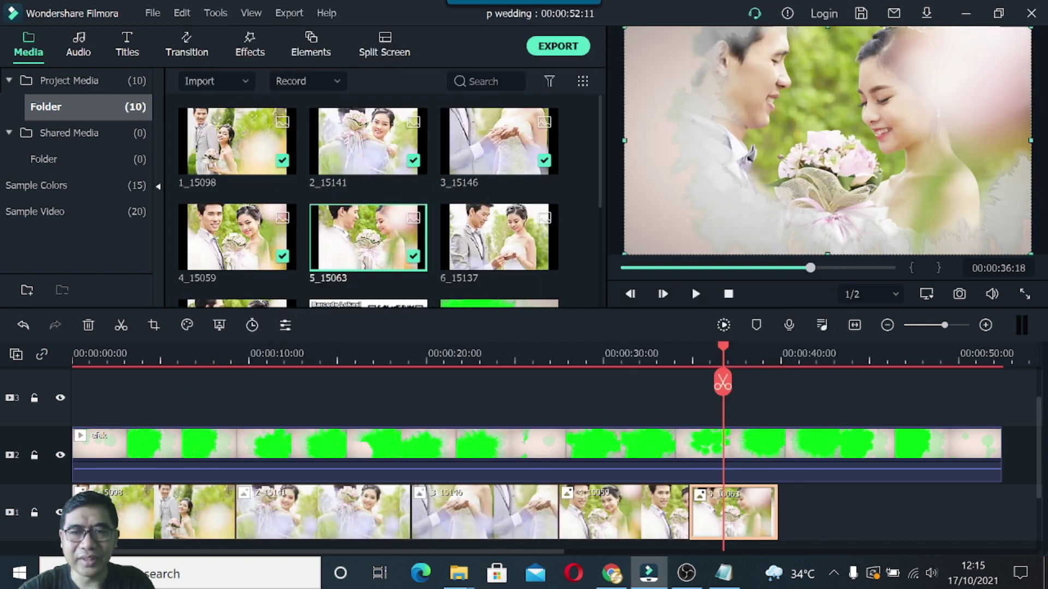
drag(494, 254, 781, 512)
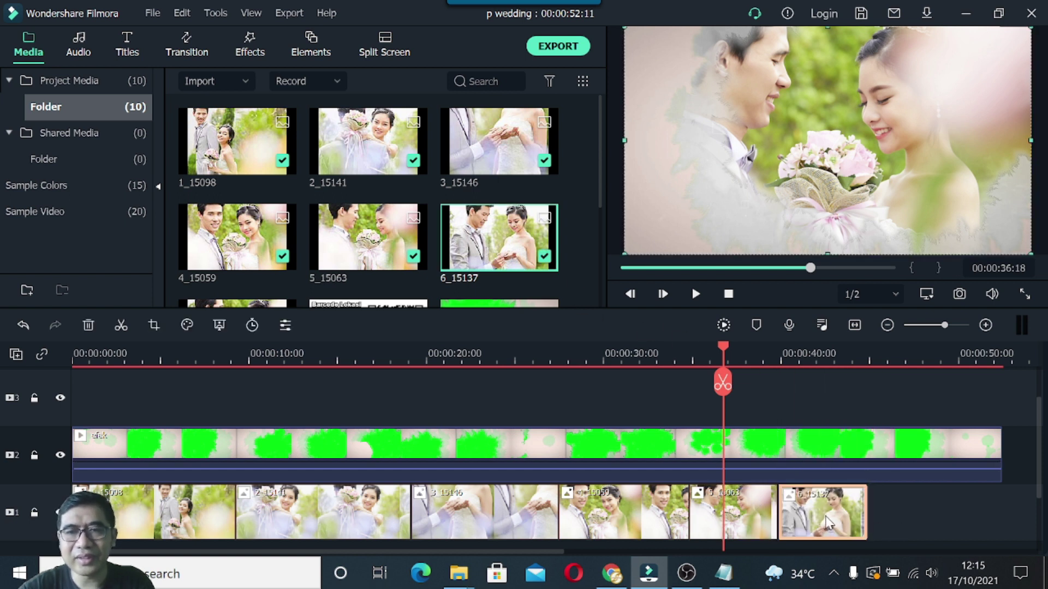
Crop photo 6_15137 to 16:9 with the frame at the photo's top edge.
click(152, 325)
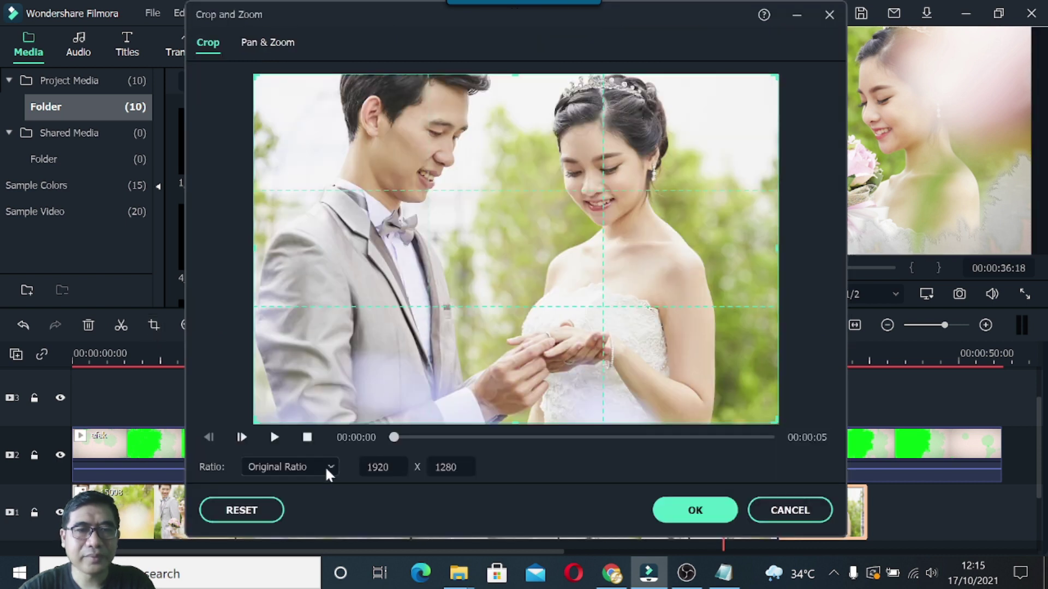
click(325, 466)
click(274, 339)
drag(470, 307, 478, 280)
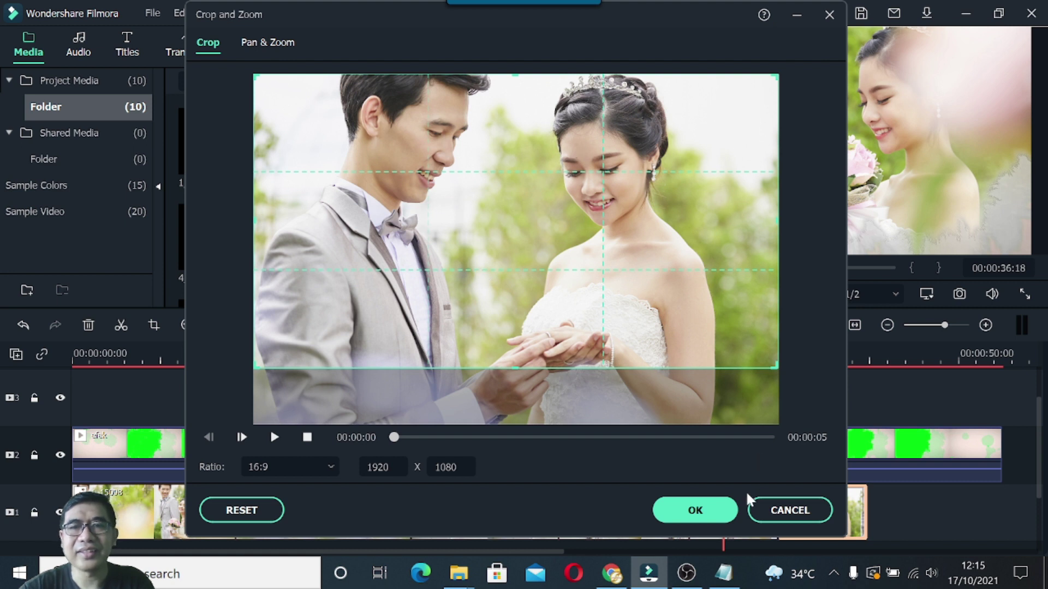
click(708, 519)
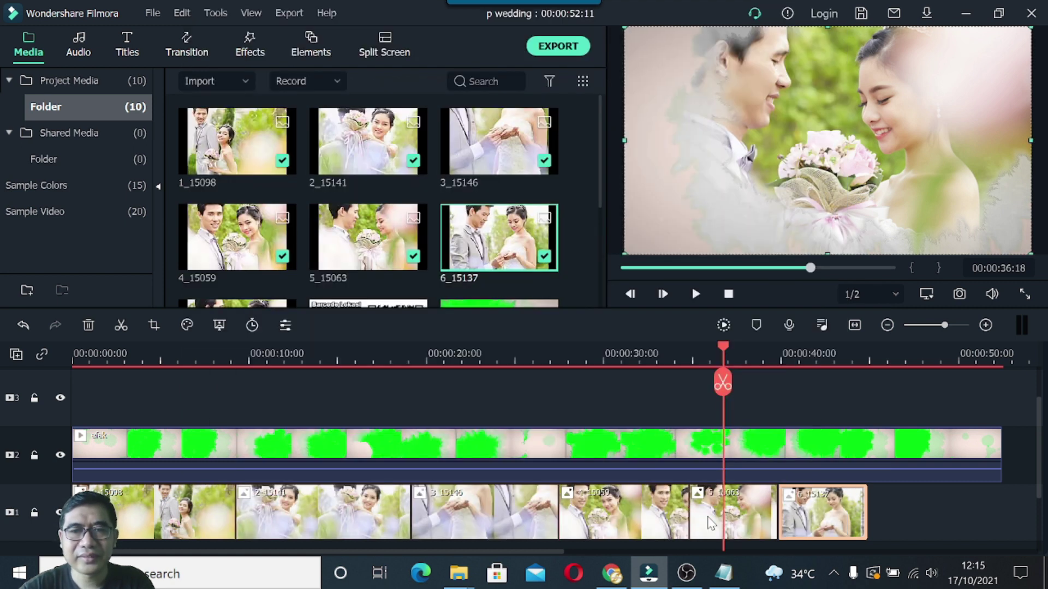
Append photo 7_15066 to the end of track 1 and crop it to 16:9.
drag(598, 181, 601, 246)
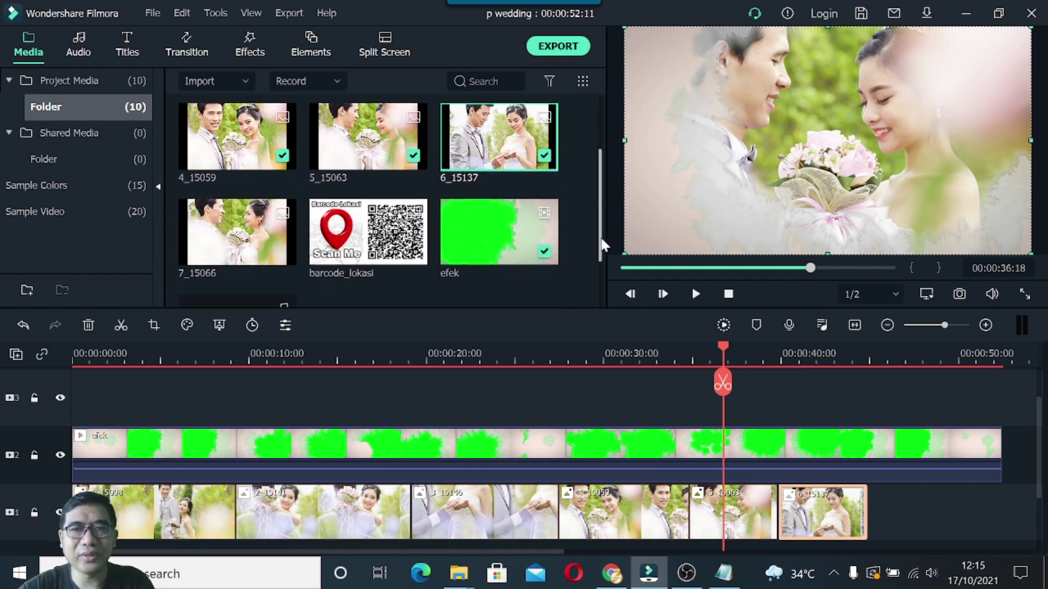
drag(236, 247, 895, 514)
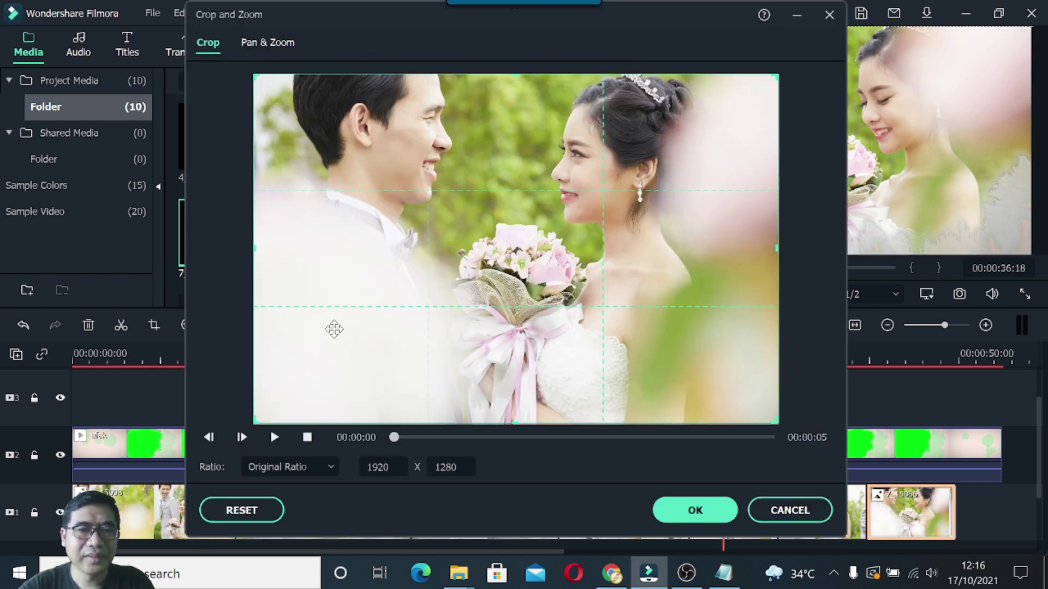
click(316, 468)
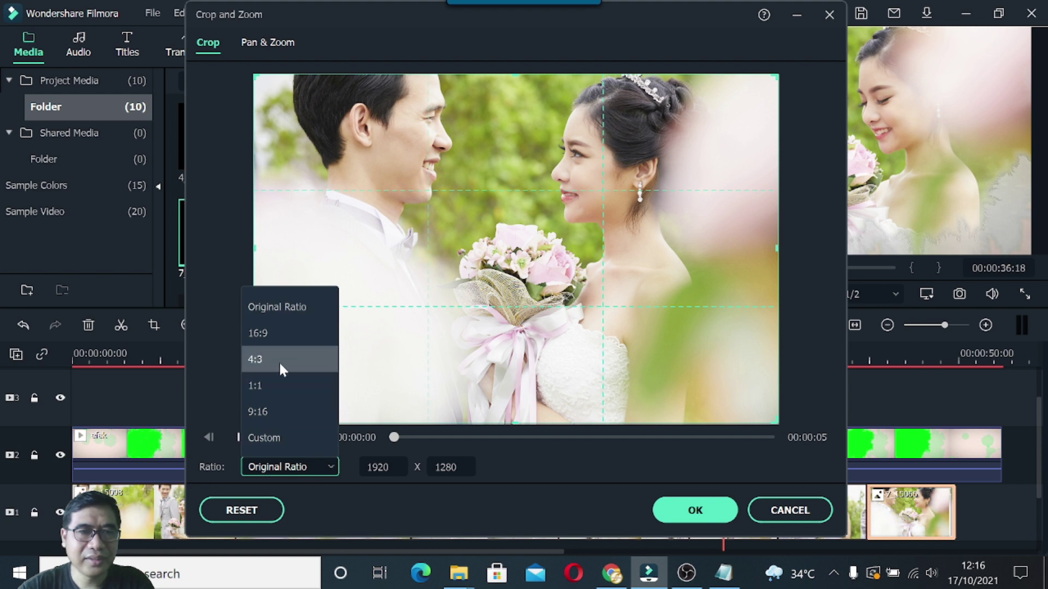
click(280, 334)
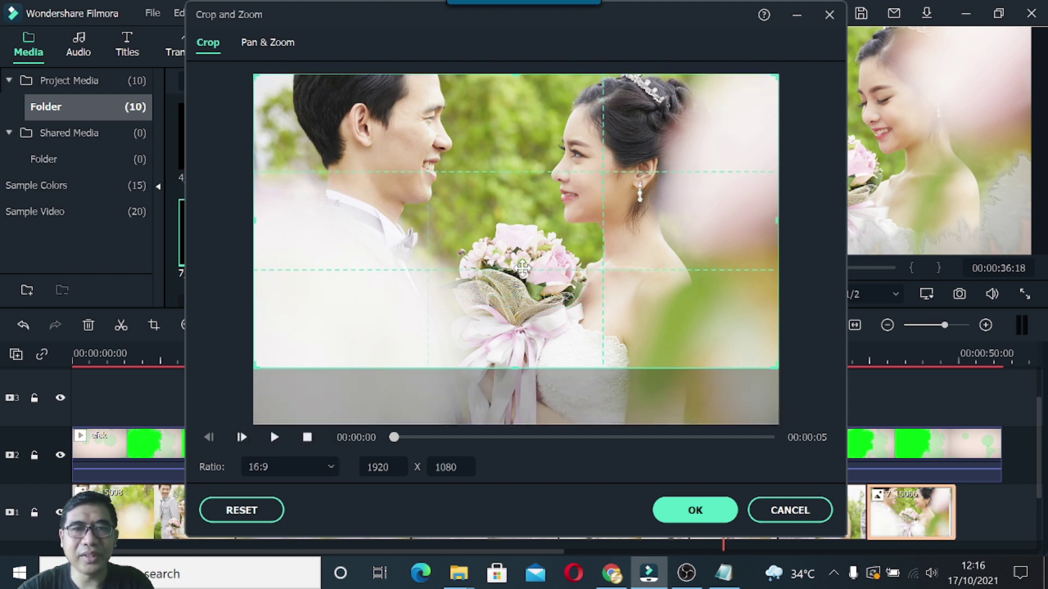
click(696, 513)
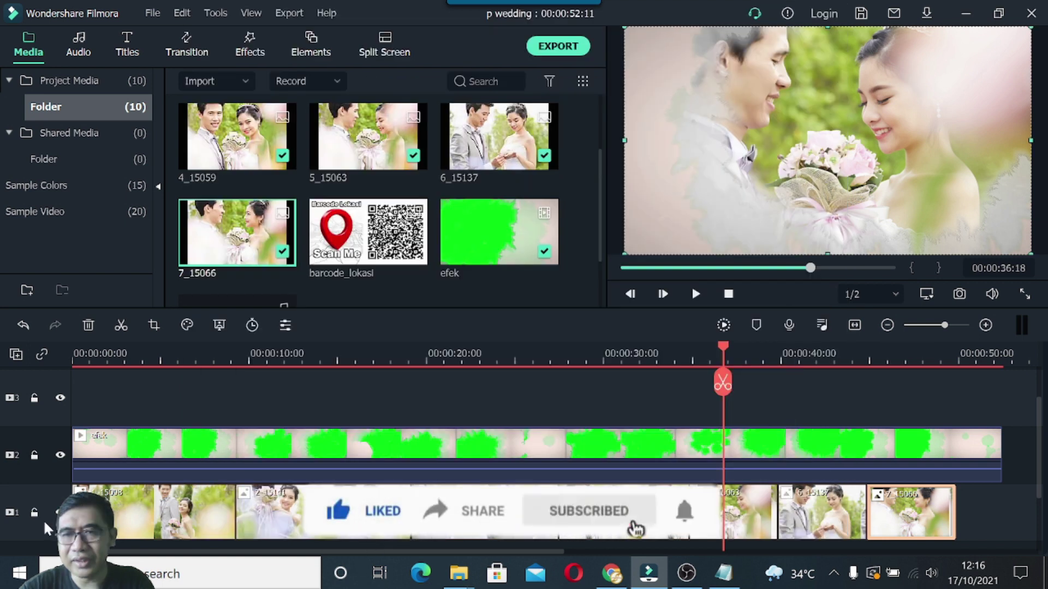
Trim the first photo clip shorter so the following photos shift earlier.
click(98, 518)
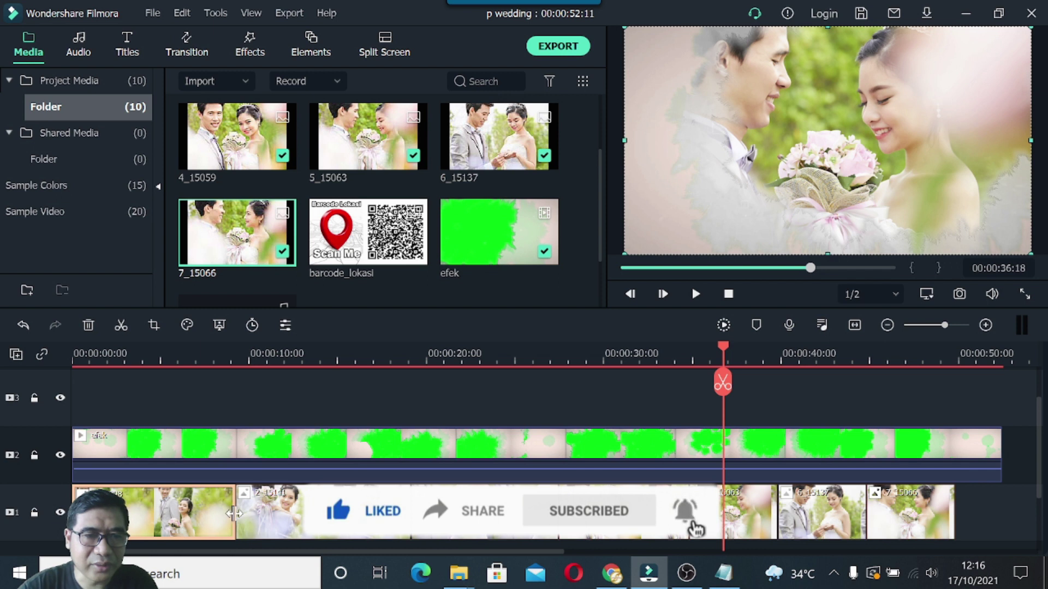
drag(235, 514, 226, 515)
click(398, 518)
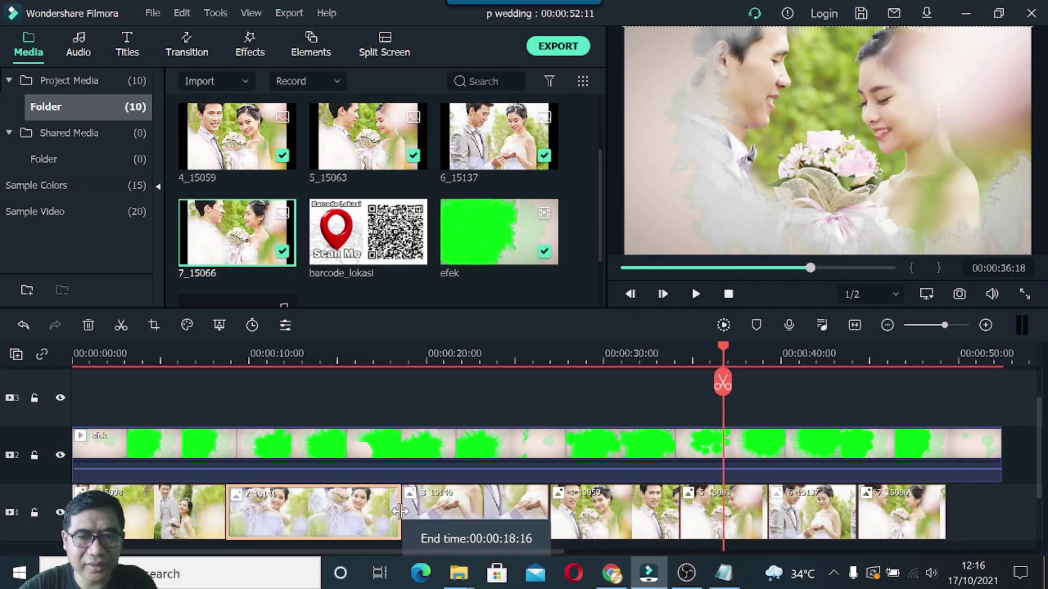
Shorten clip 2, extend 3_15146 to 00:00:26:00, close gaps, and end 7_15066 with the efek track.
drag(400, 511, 363, 513)
click(460, 514)
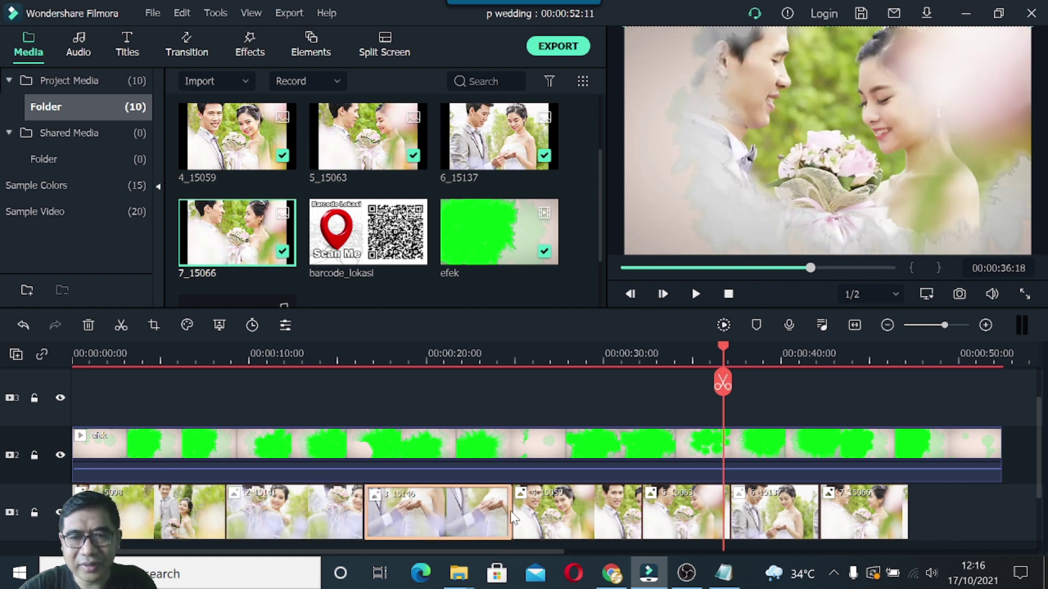
drag(857, 509, 905, 509)
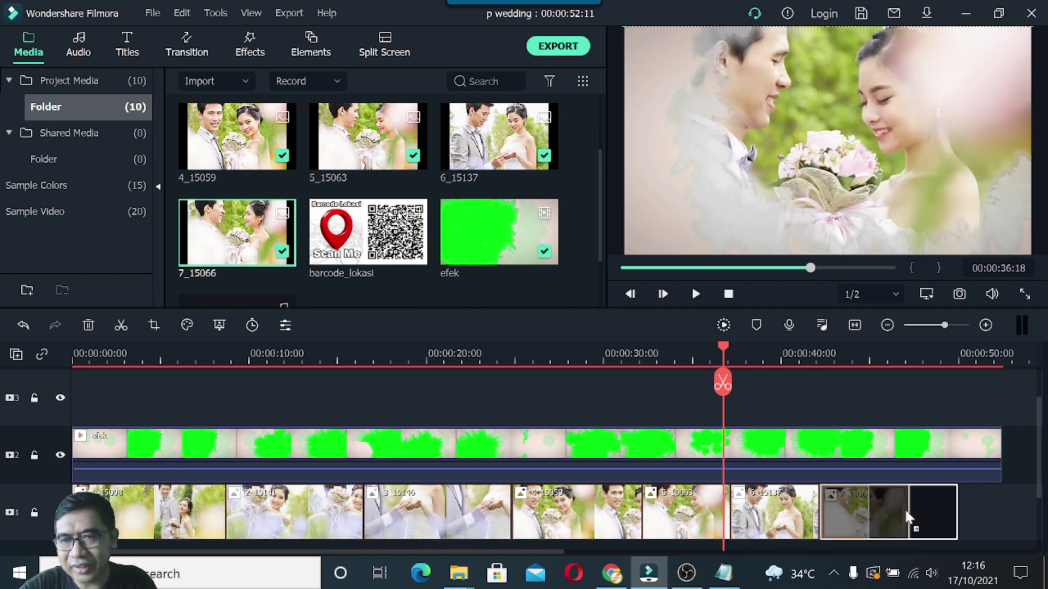
drag(817, 513, 804, 515)
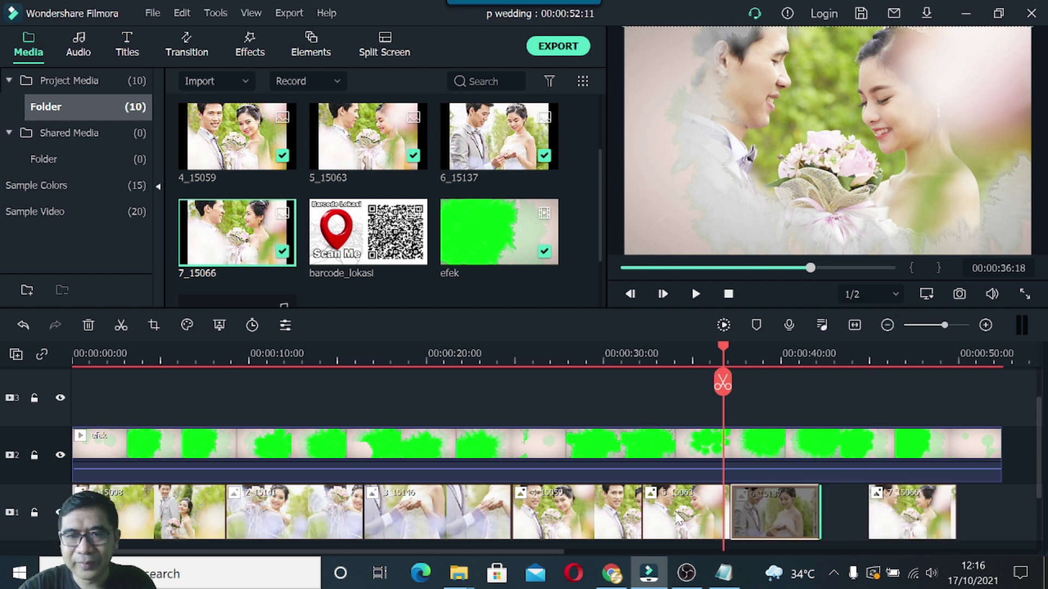
drag(730, 518, 771, 519)
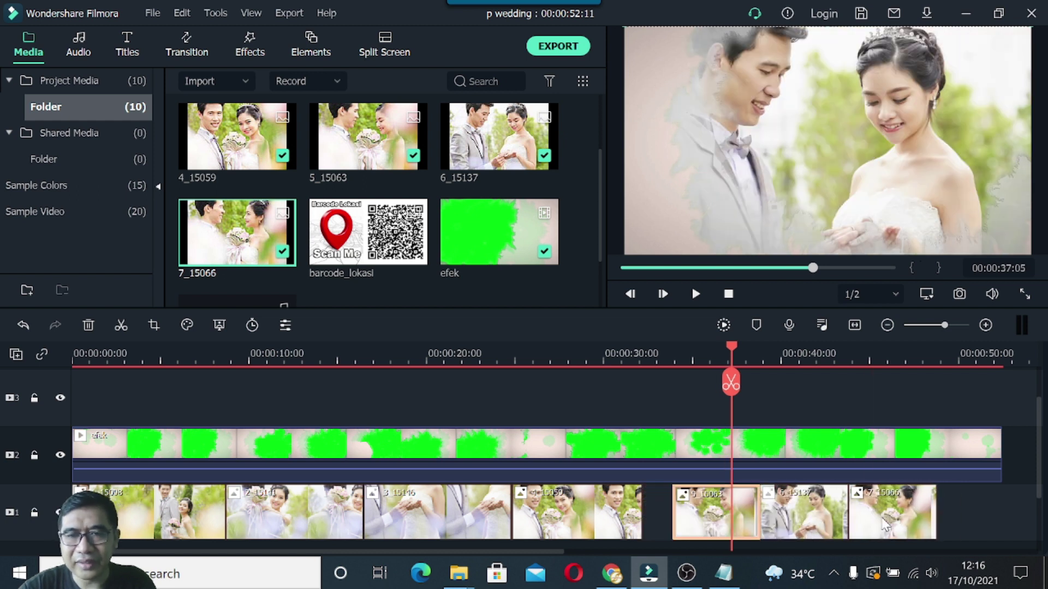
drag(584, 515, 615, 512)
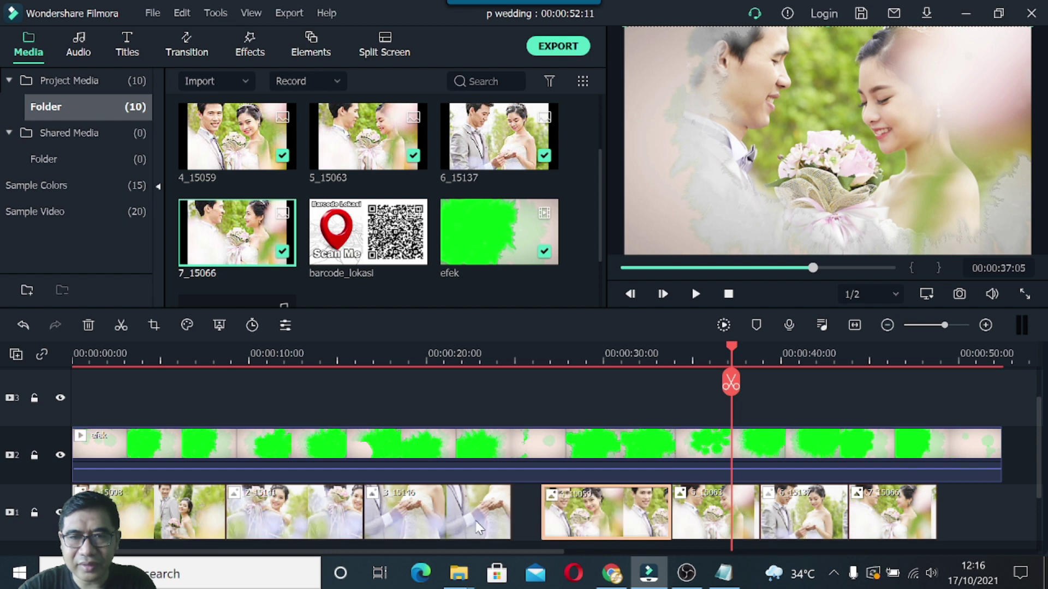
click(478, 528)
drag(513, 512, 575, 518)
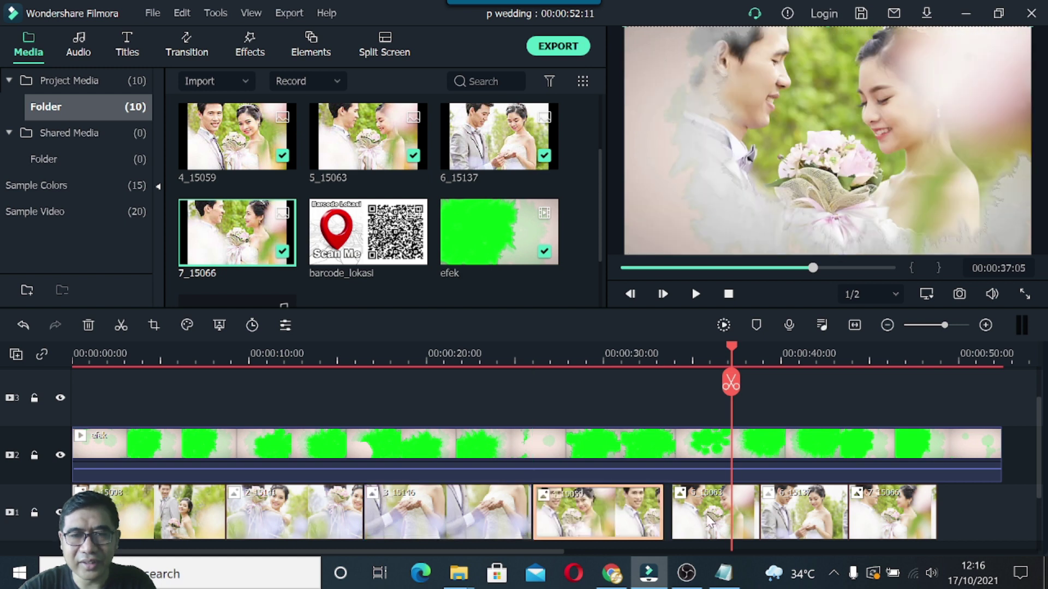
drag(708, 520, 700, 519)
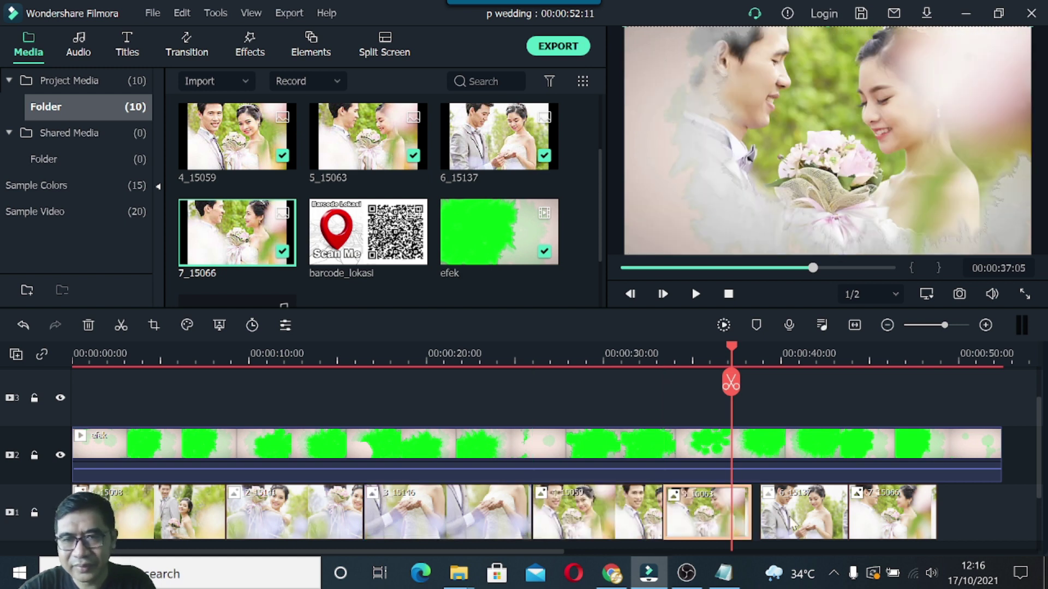
drag(901, 525, 944, 515)
Lengthen 5_15063 to 00:00:40:16 and 6_15137 to 00:00:46:10, then return to the start.
click(719, 517)
drag(789, 521, 820, 516)
click(741, 512)
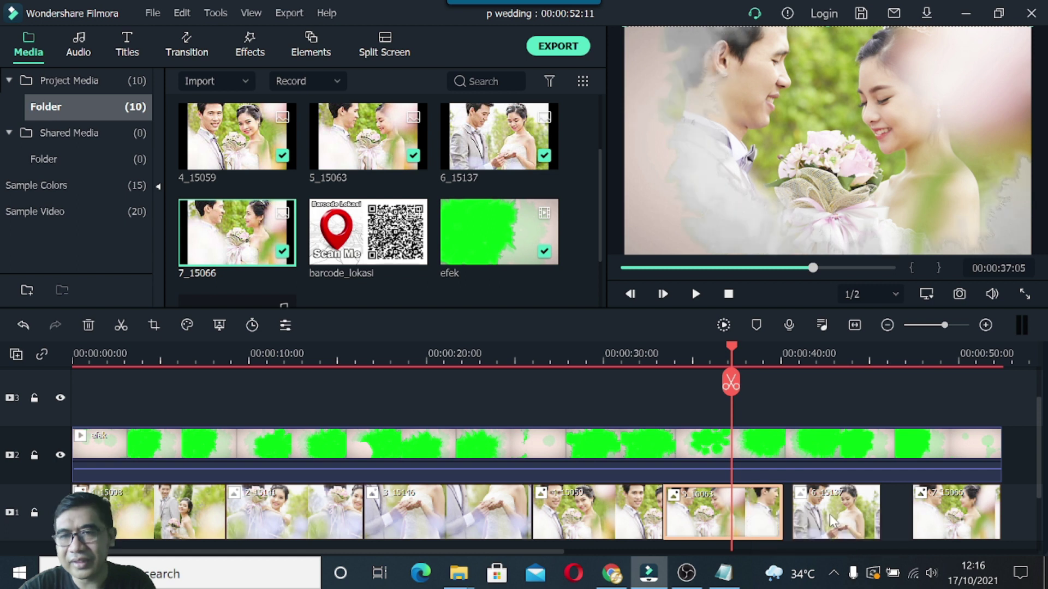
click(568, 525)
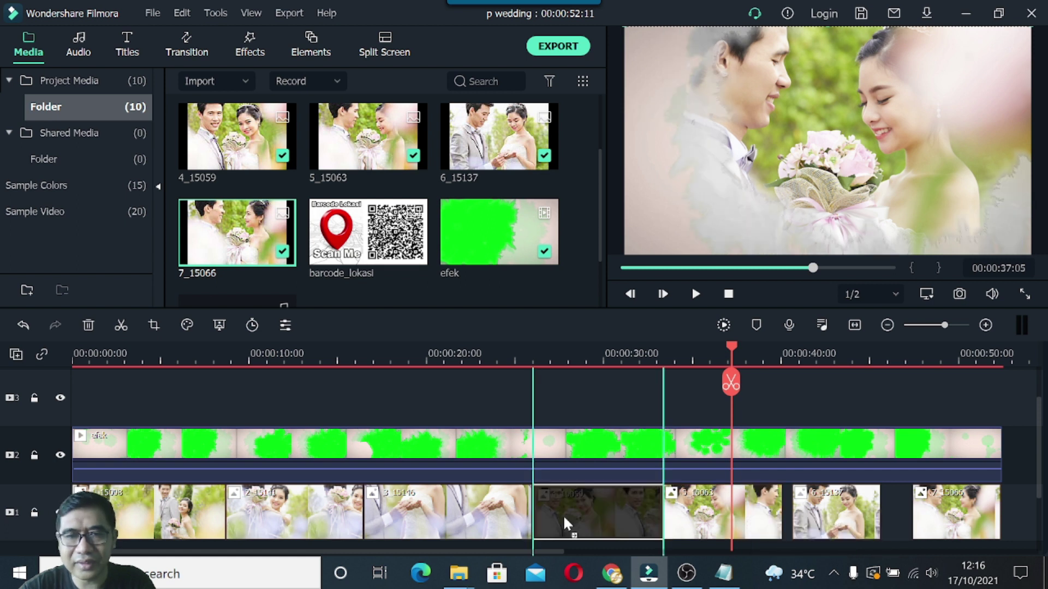
click(745, 528)
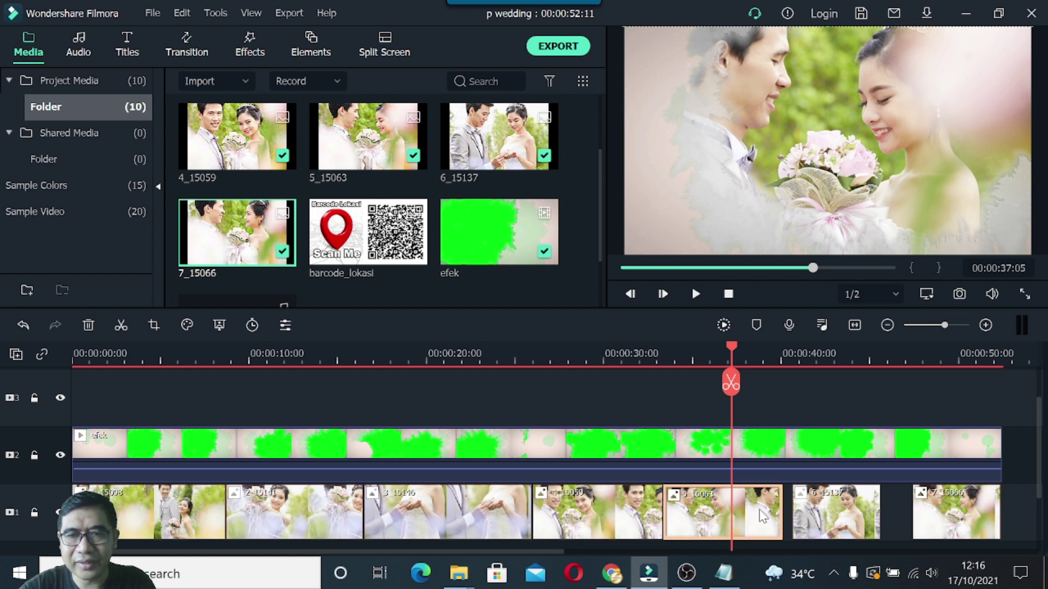
drag(782, 515, 790, 515)
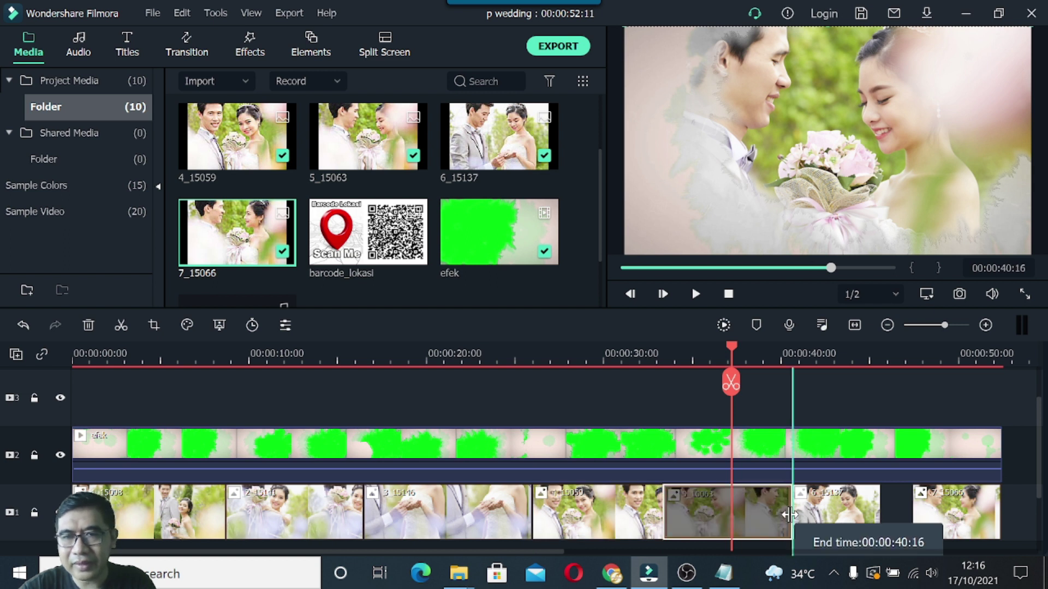
click(887, 521)
drag(887, 521, 907, 516)
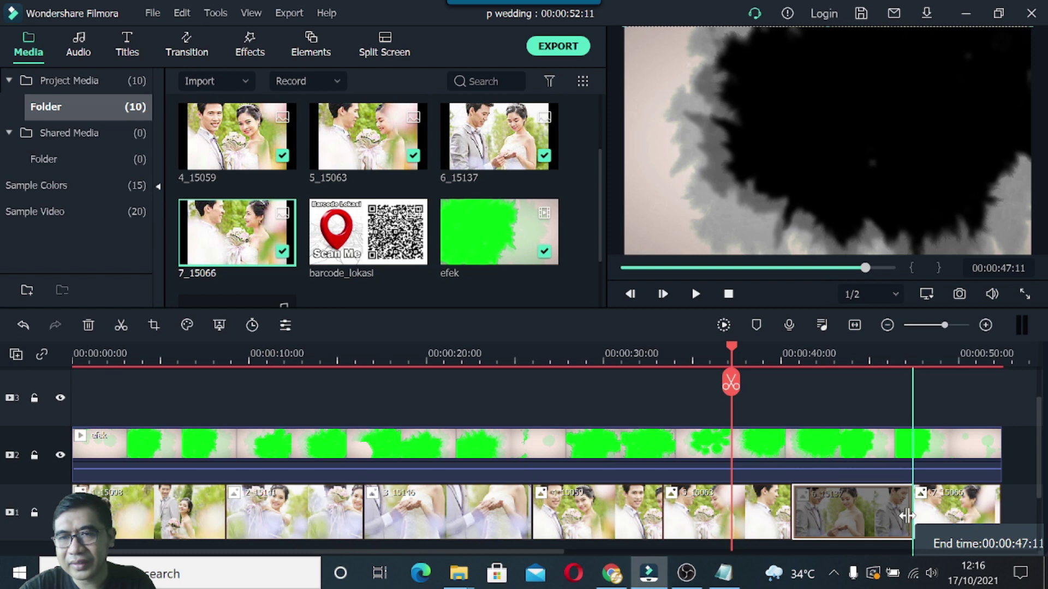
click(791, 514)
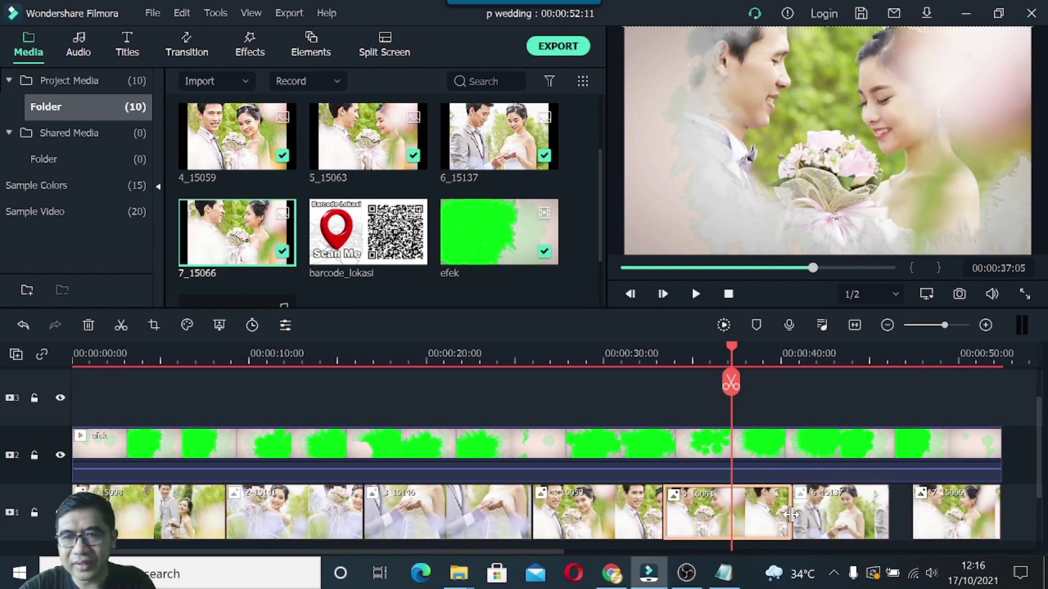
drag(791, 514, 898, 517)
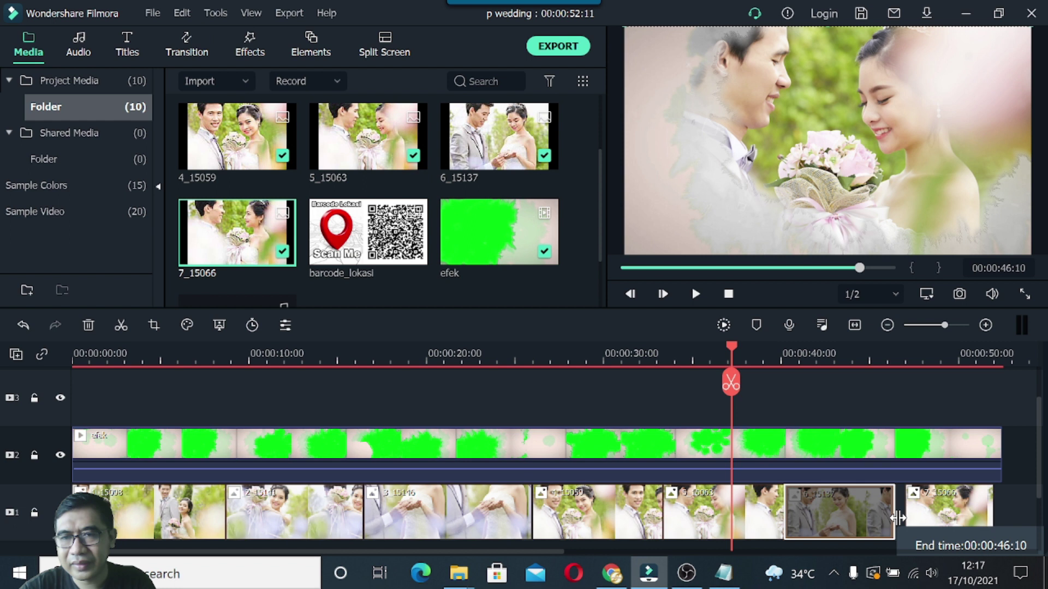
drag(898, 517, 905, 517)
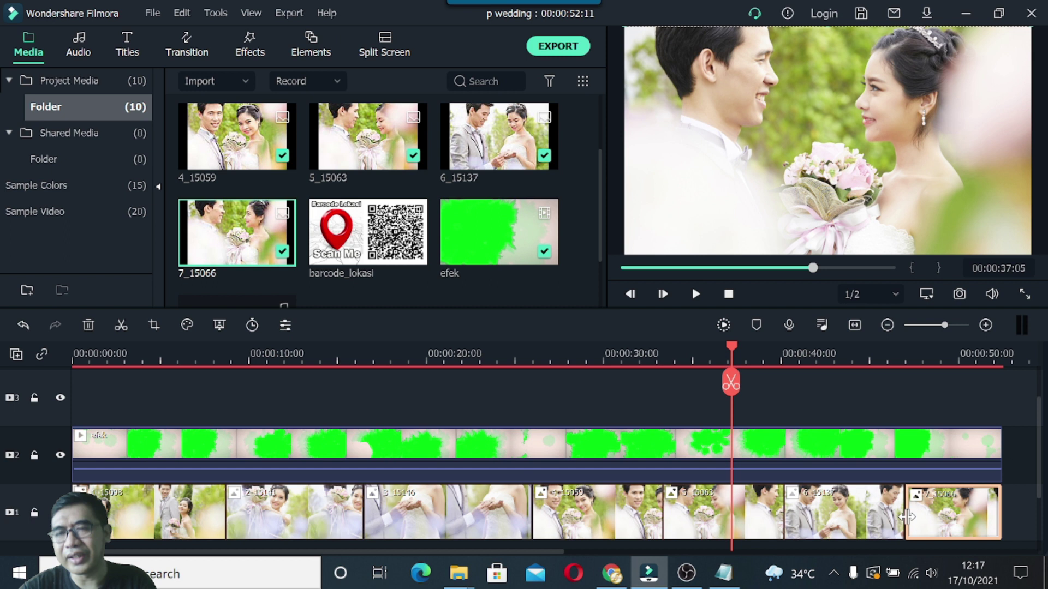
key(Home)
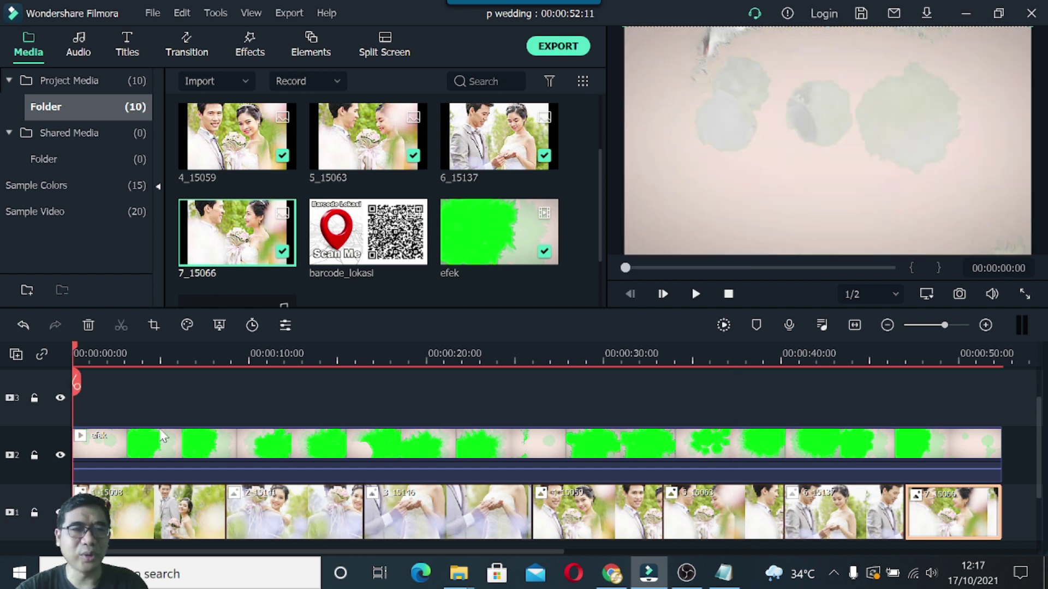
Play the seven-photo slideshow under the splash overlay from the start to about 00:00:51.
click(696, 295)
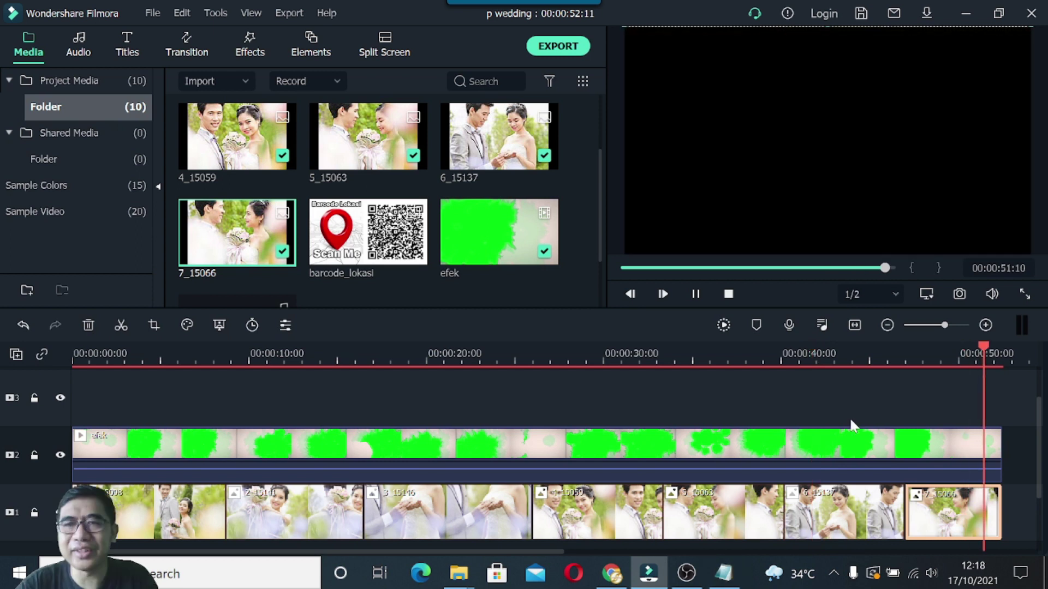
Tighten the first photo clip, scrub the preview between 10 and 15 seconds, then stop at 00:00:00:00.
click(976, 364)
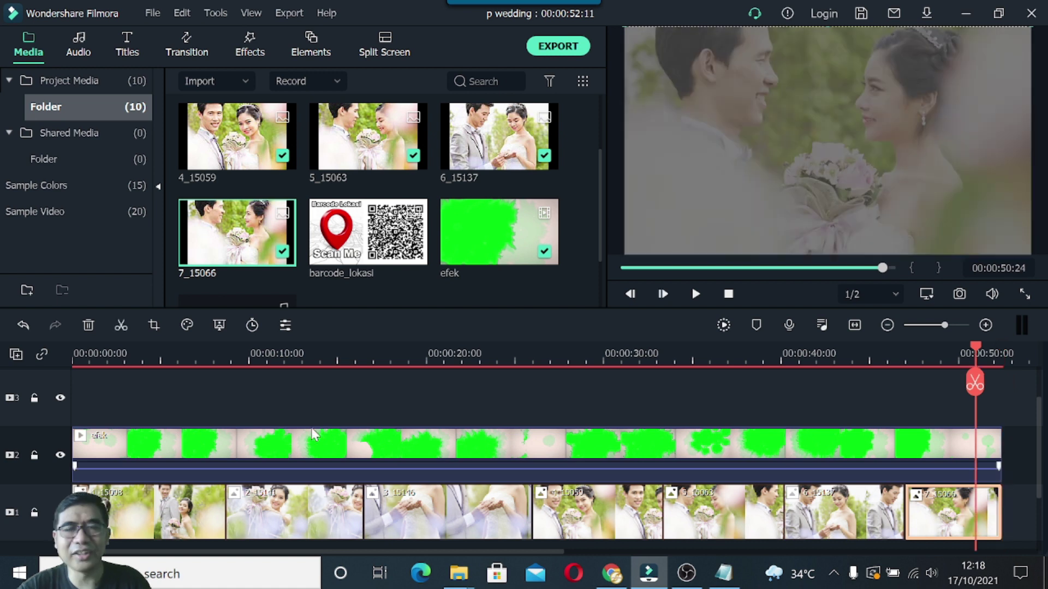
click(222, 516)
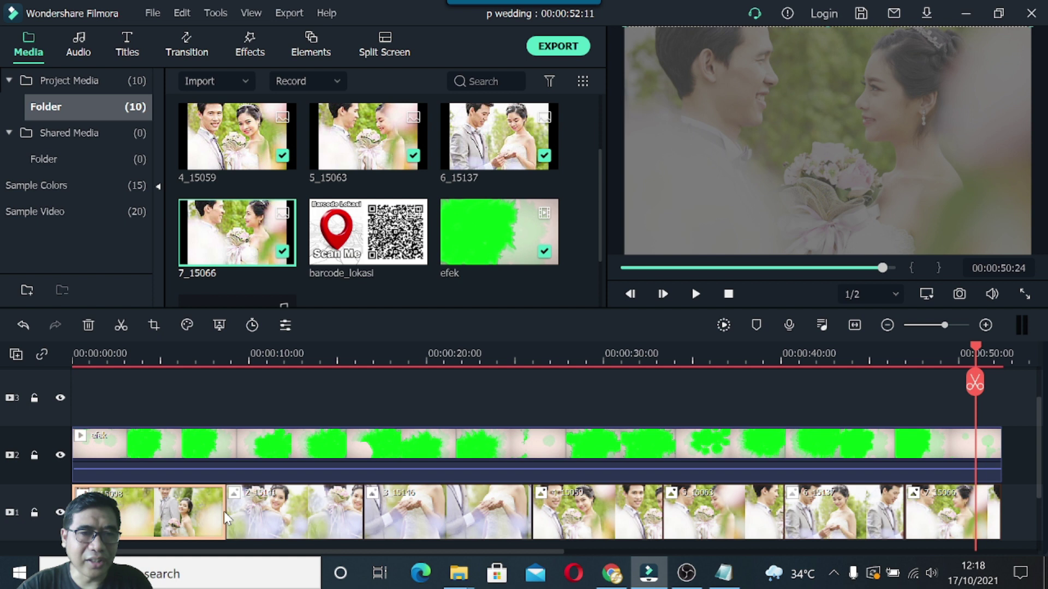
click(309, 348)
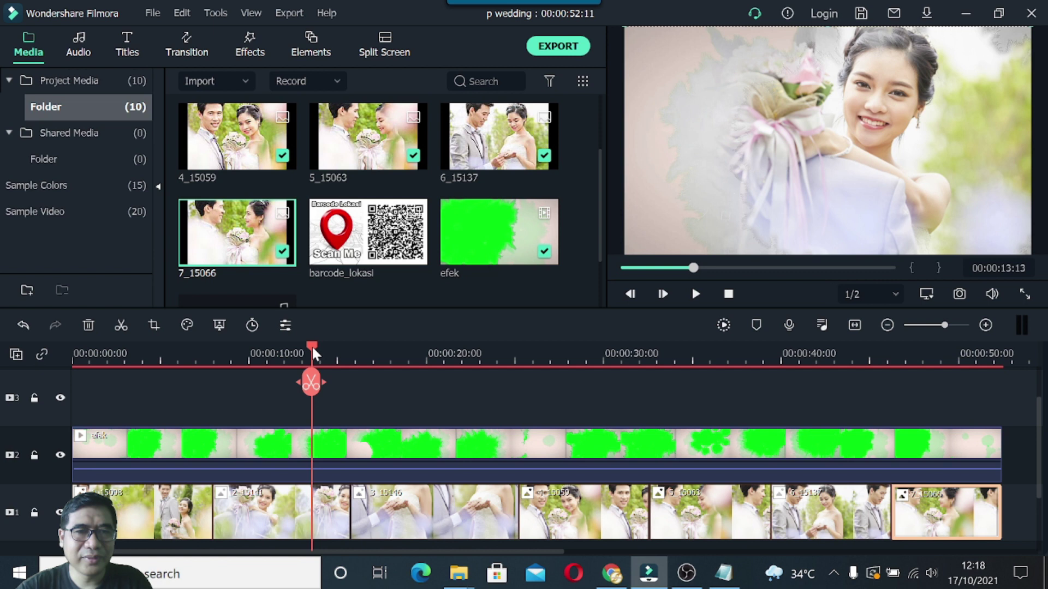
drag(313, 348, 250, 350)
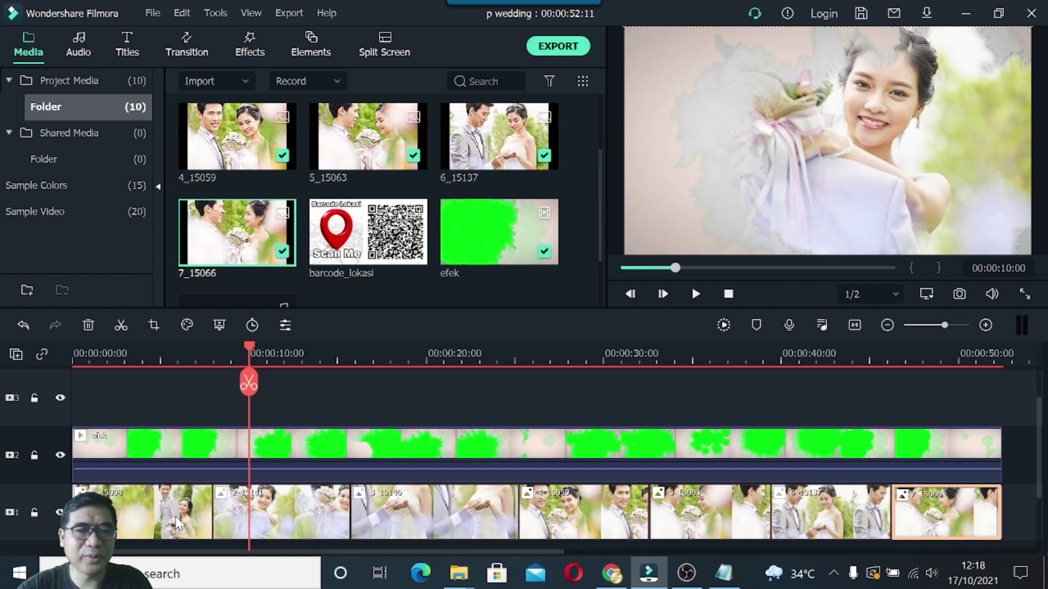
drag(249, 383, 349, 389)
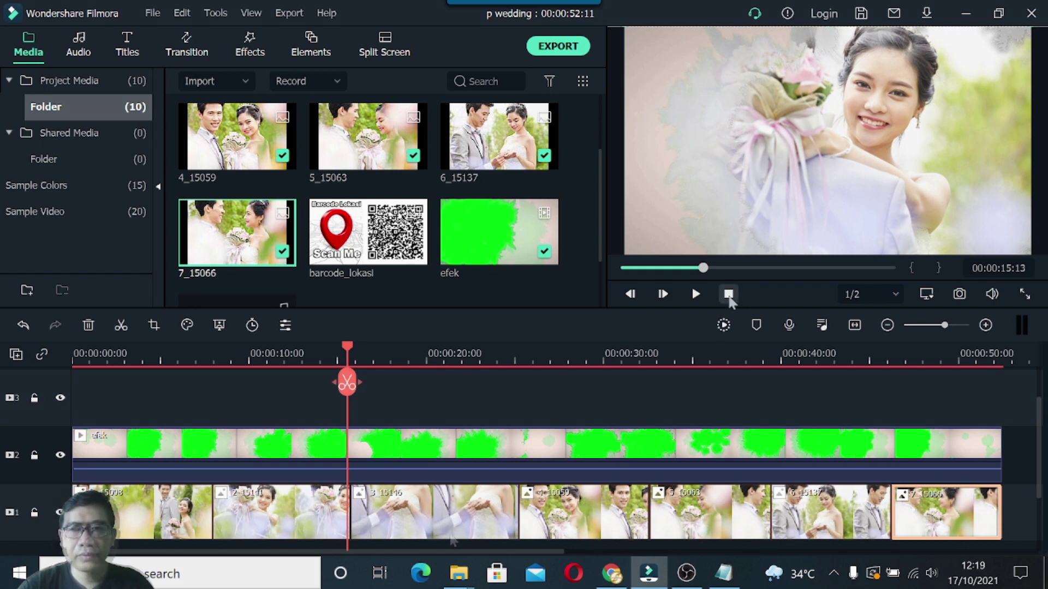
click(729, 296)
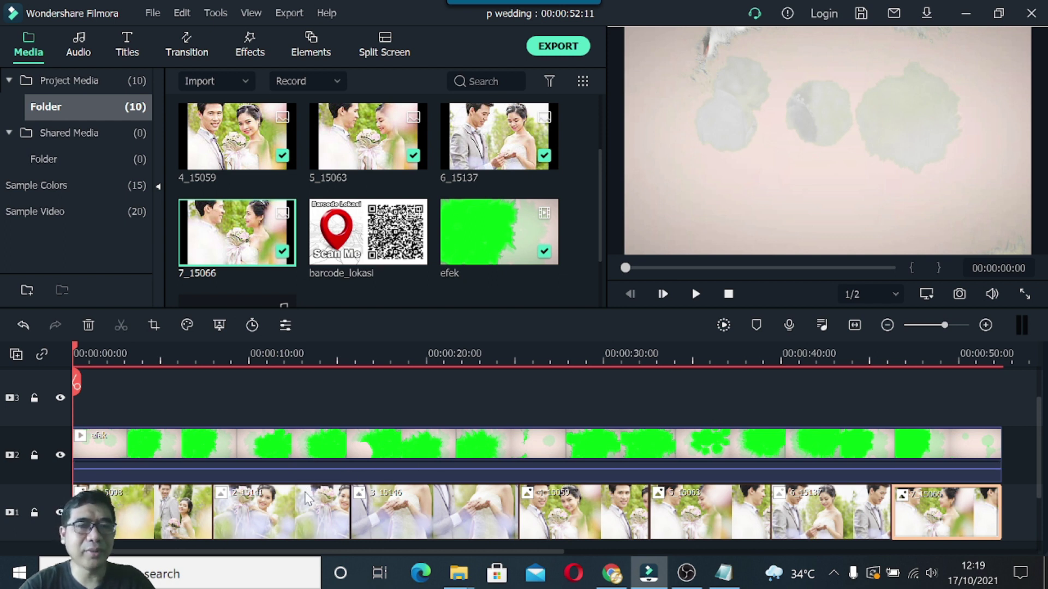
In the teks pendukung notes, select the four lines starting 'The wedding' and minimize Notepad.
click(723, 573)
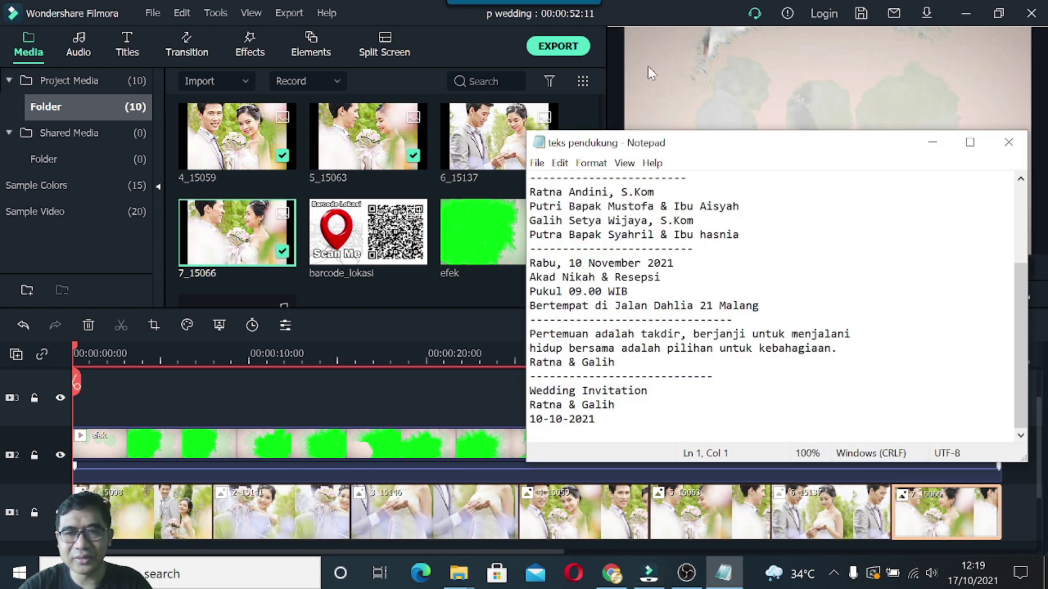
scroll(620, 211, up, 3)
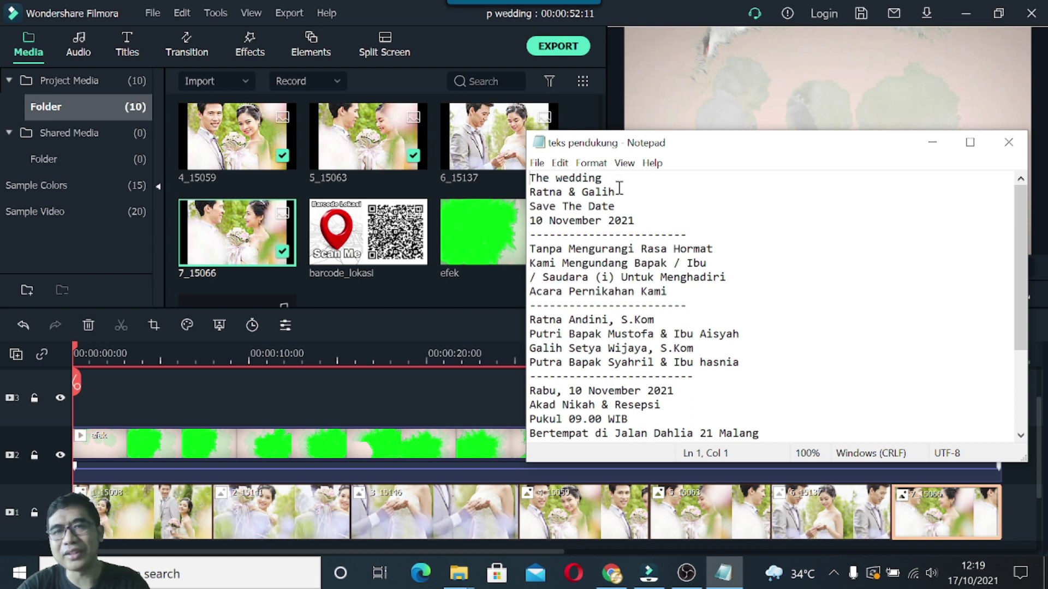
scroll(606, 262, down, 2)
scroll(607, 261, down, 2)
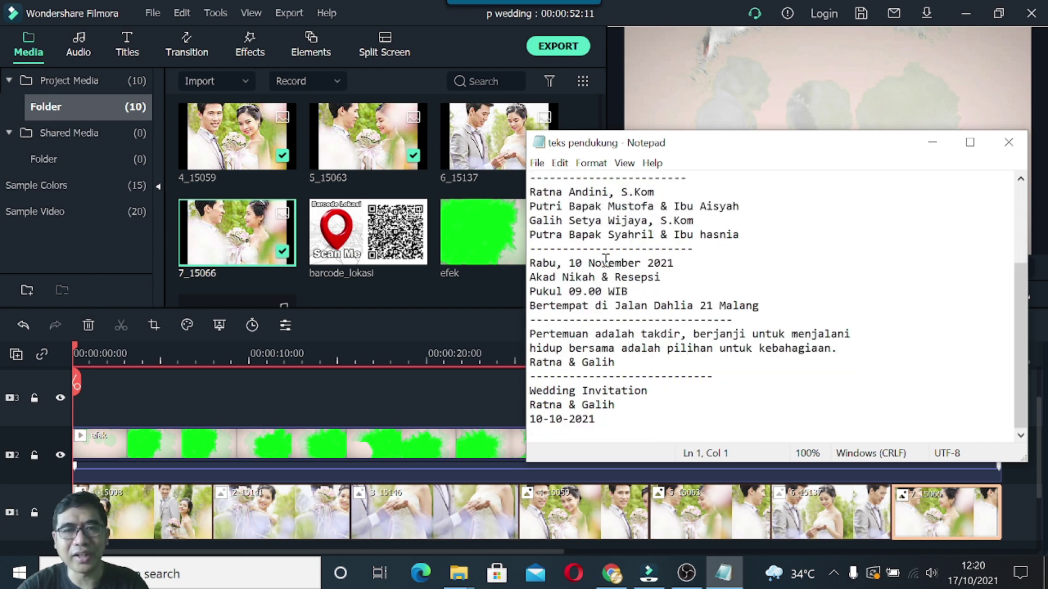
scroll(606, 262, up, 4)
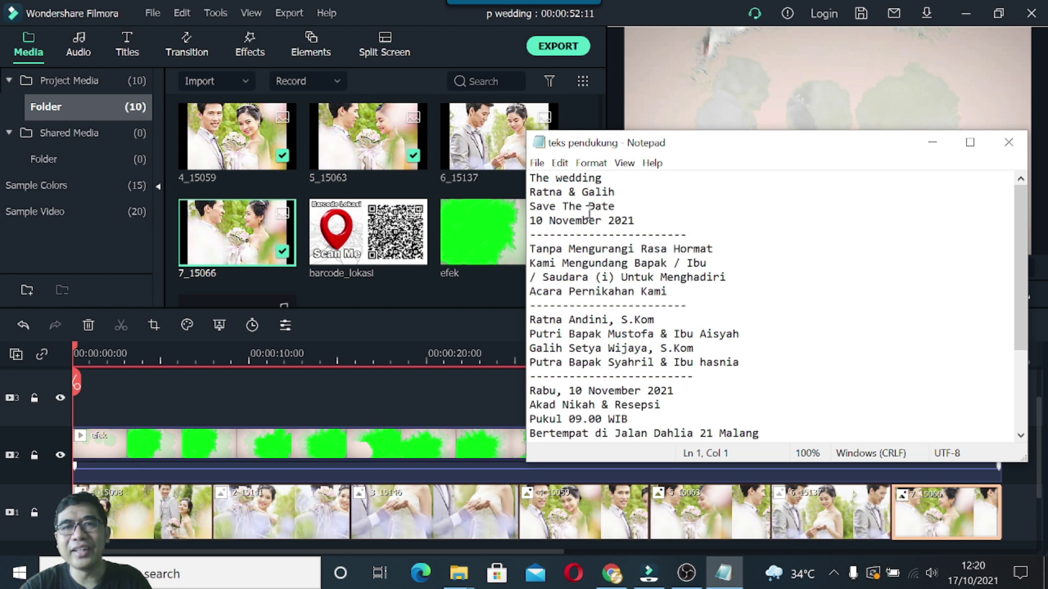
scroll(571, 355, down, 1)
scroll(570, 354, down, 2)
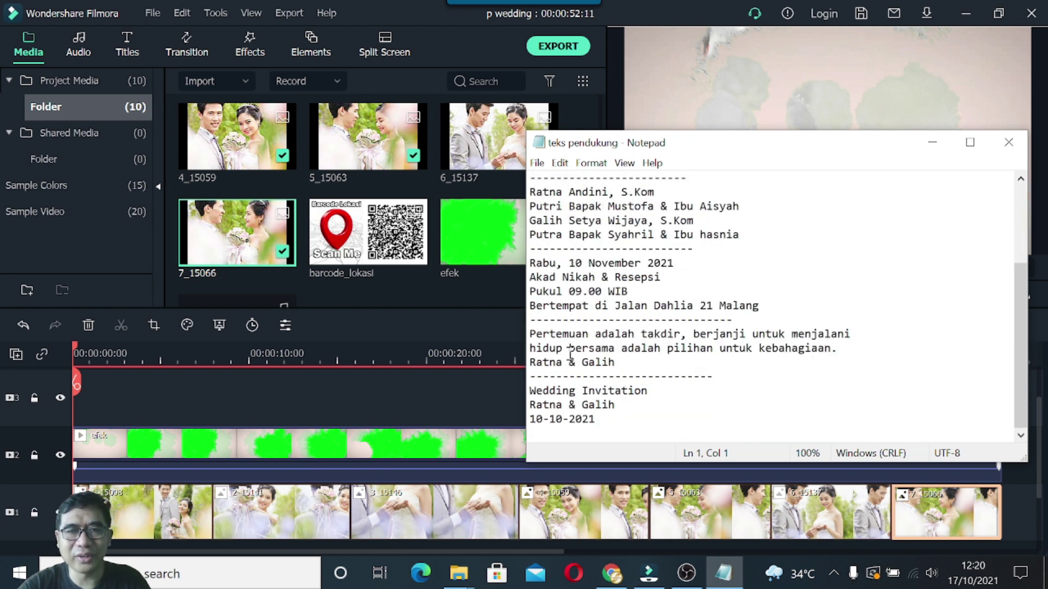
scroll(570, 354, up, 4)
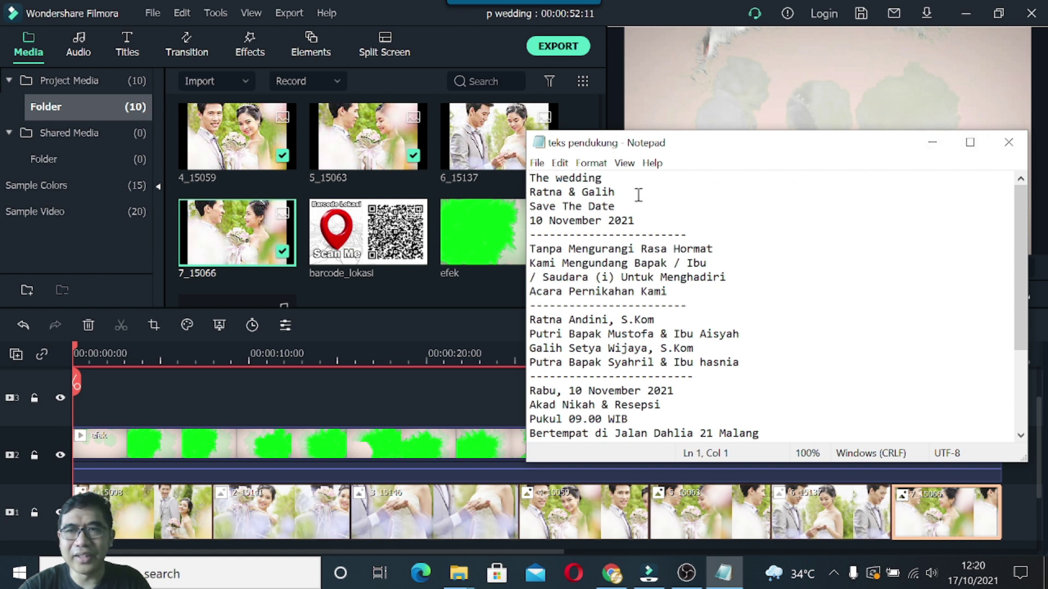
drag(529, 178, 653, 222)
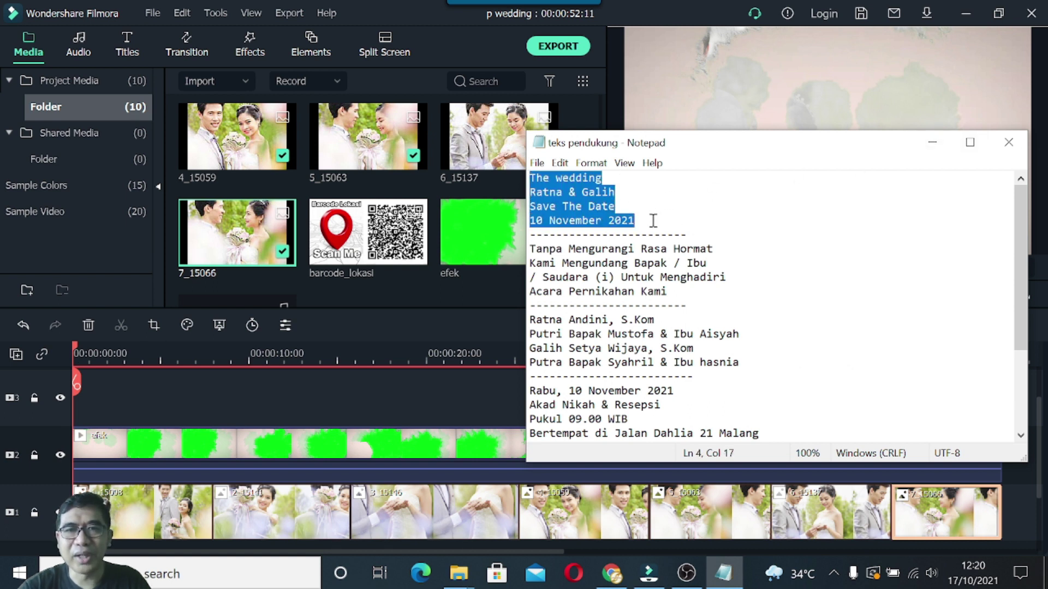
click(934, 145)
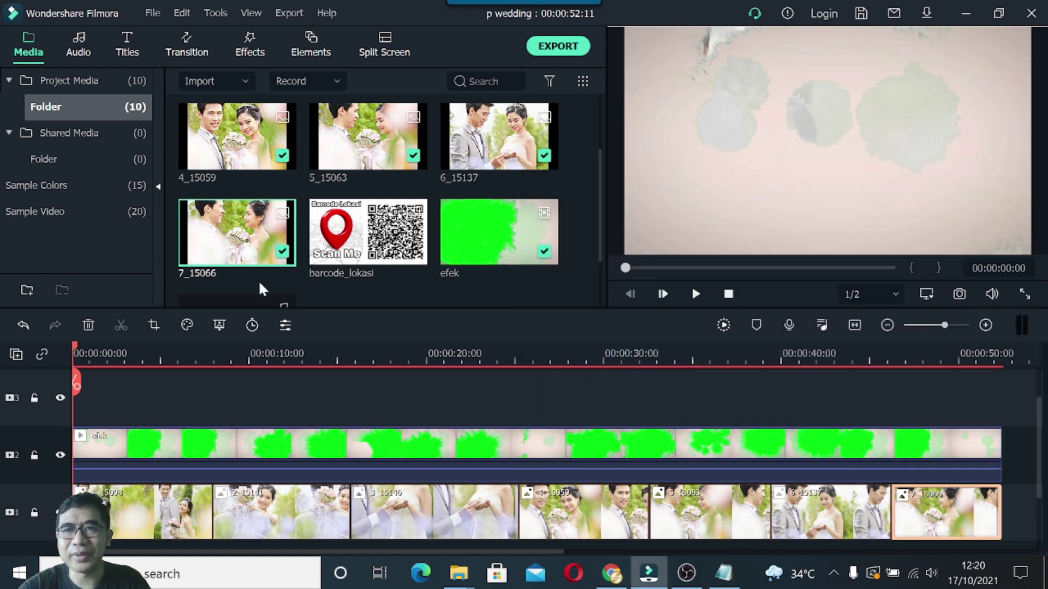
Set the playhead to about 3 seconds and bring up the Titles library.
drag(76, 344, 137, 346)
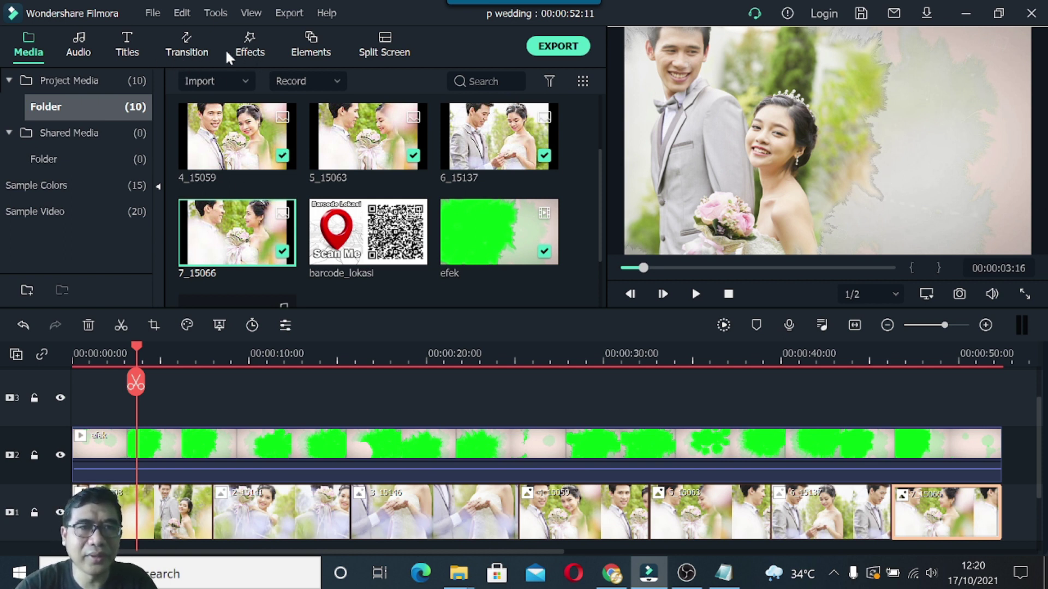
click(184, 45)
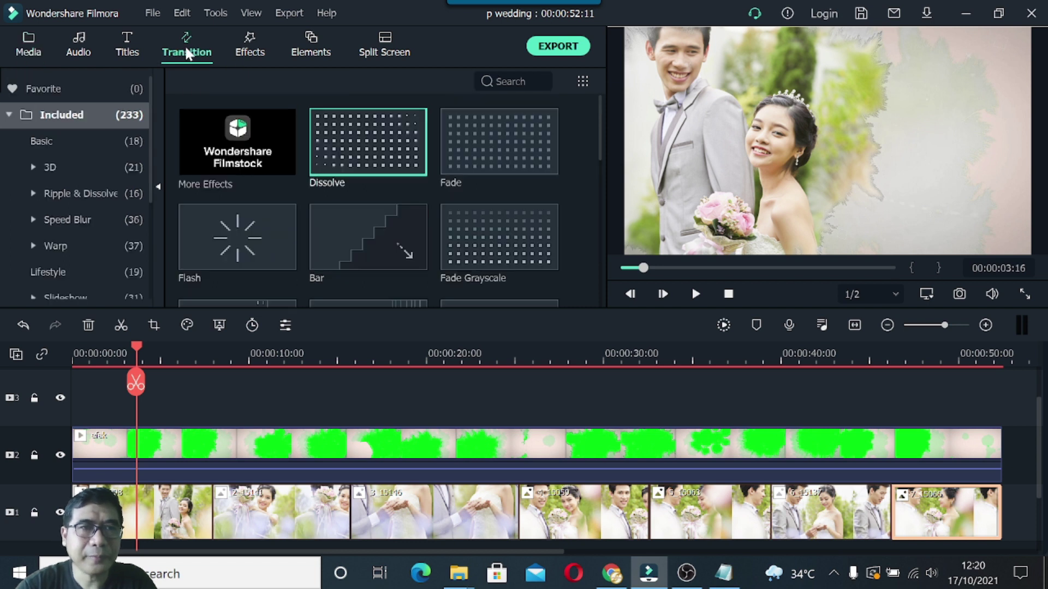
click(129, 46)
Browse the New Concept title templates and preview the floral New Title 26.
scroll(329, 164, down, 15)
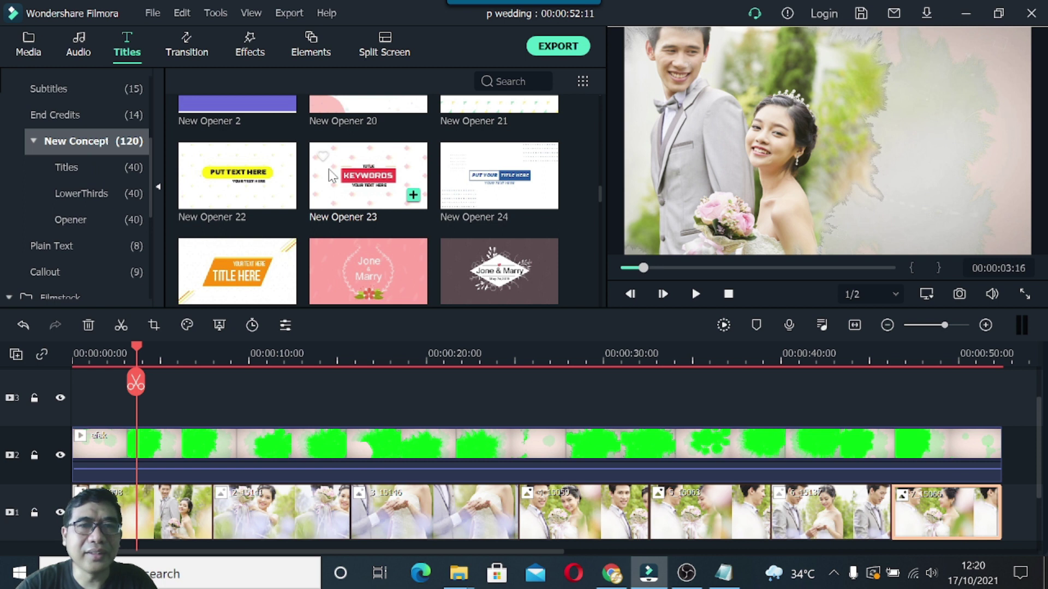
scroll(329, 169, down, 3)
scroll(329, 170, up, 3)
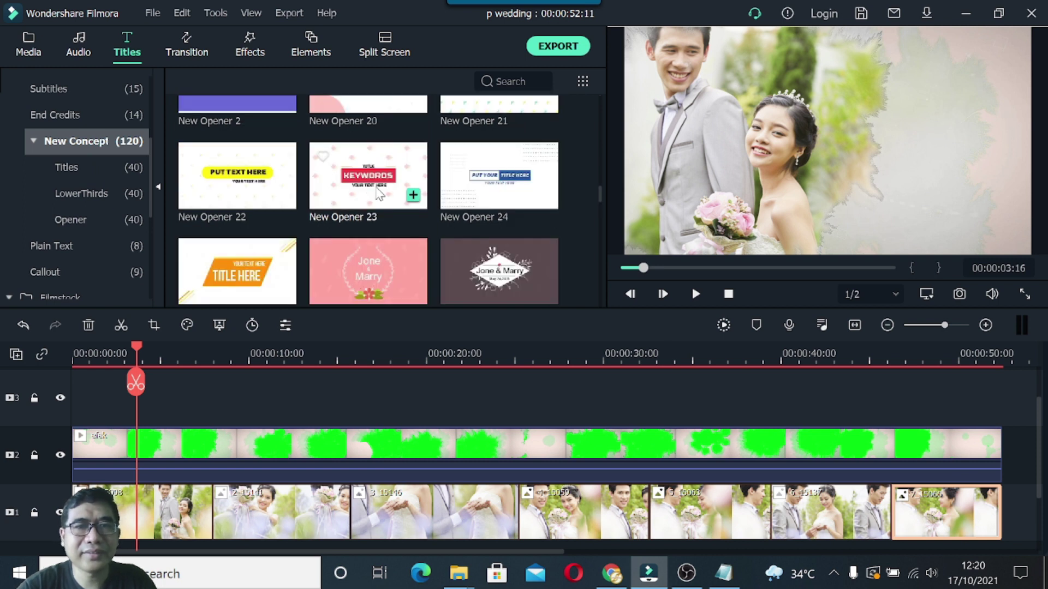
scroll(379, 194, up, 12)
scroll(382, 174, down, 3)
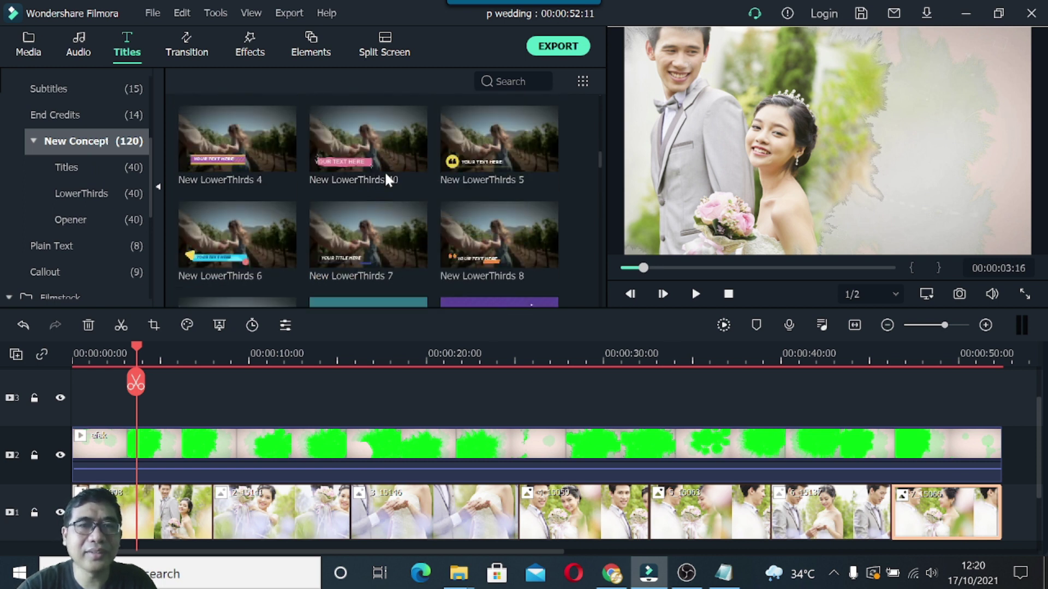
scroll(386, 175, down, 2)
scroll(390, 188, down, 6)
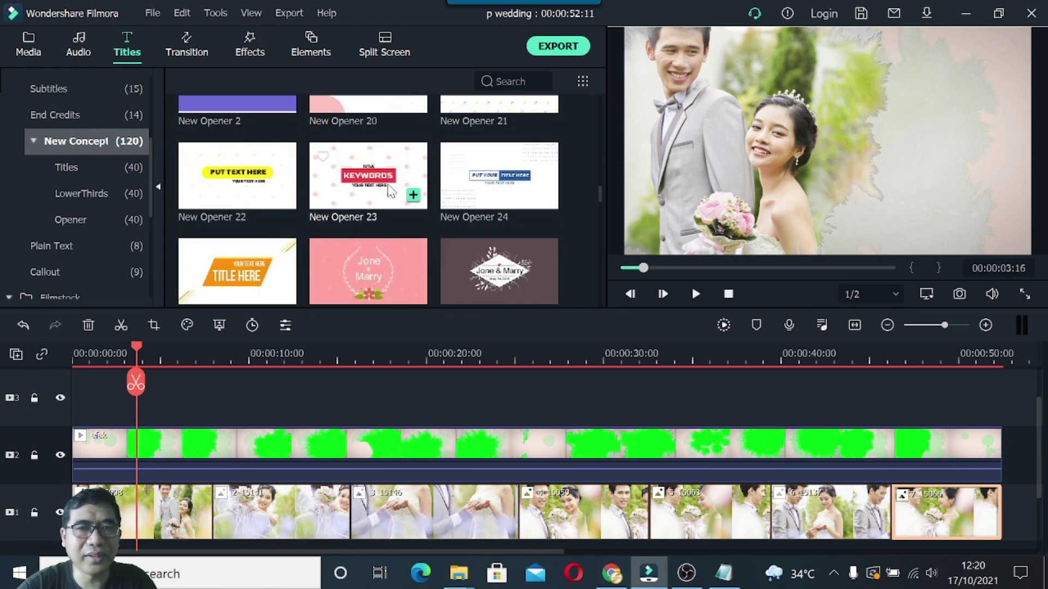
scroll(387, 187, down, 10)
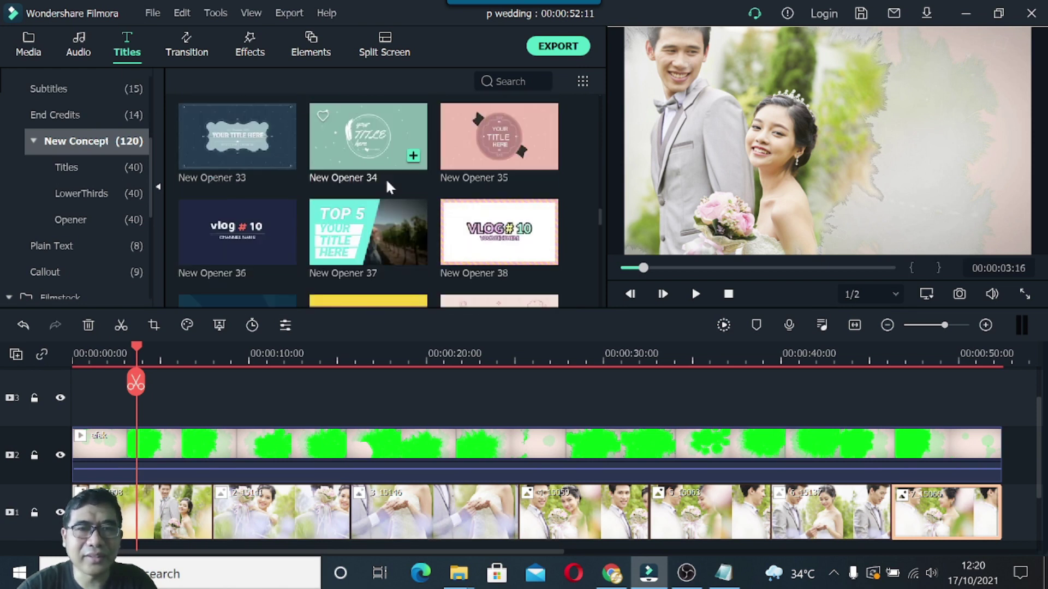
scroll(386, 198, down, 8)
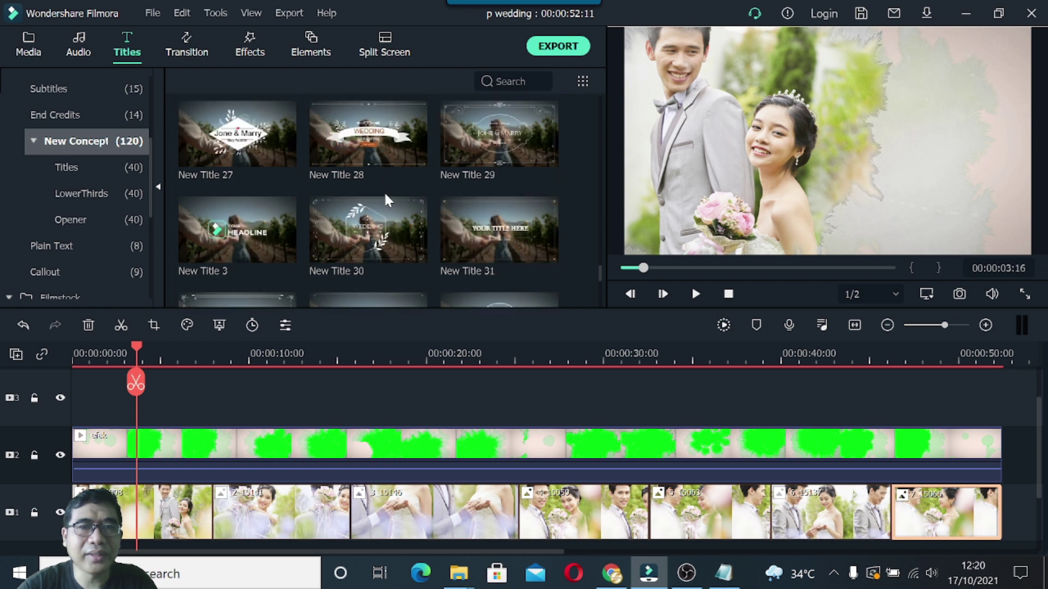
scroll(386, 197, down, 8)
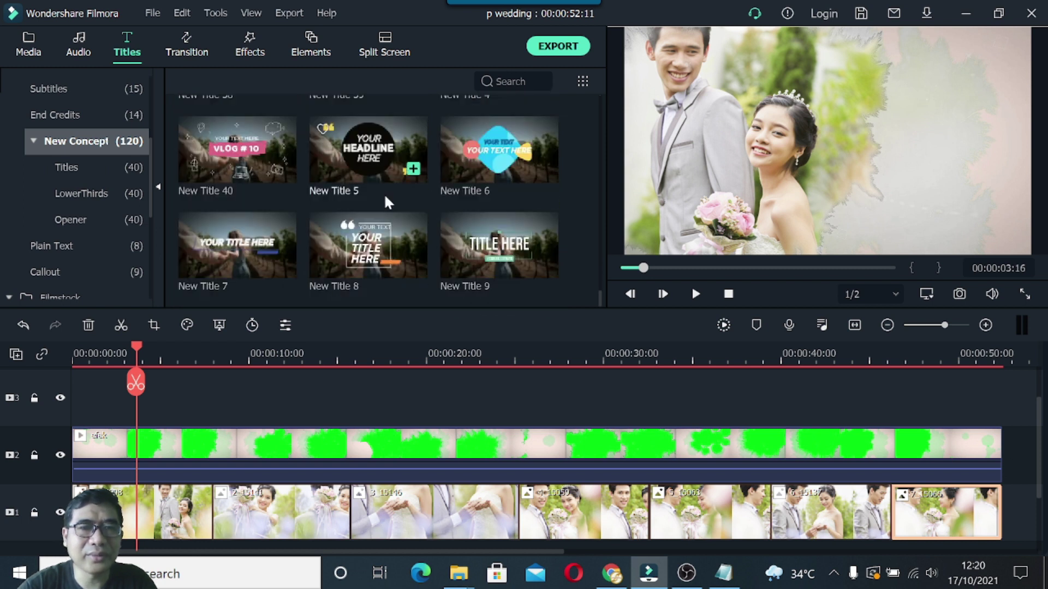
scroll(385, 201, up, 20)
scroll(384, 194, up, 10)
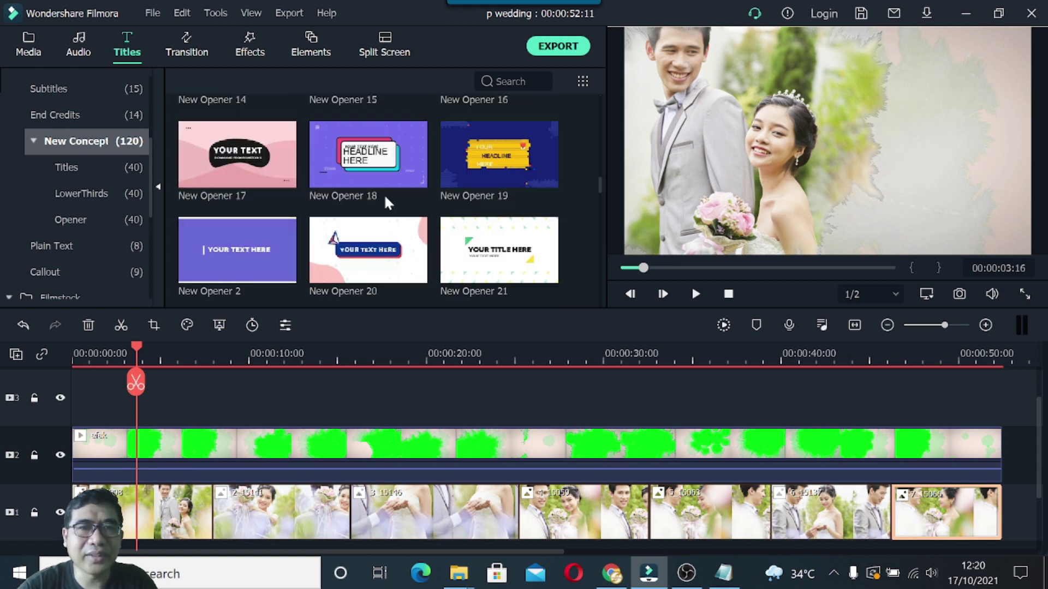
scroll(384, 194, up, 10)
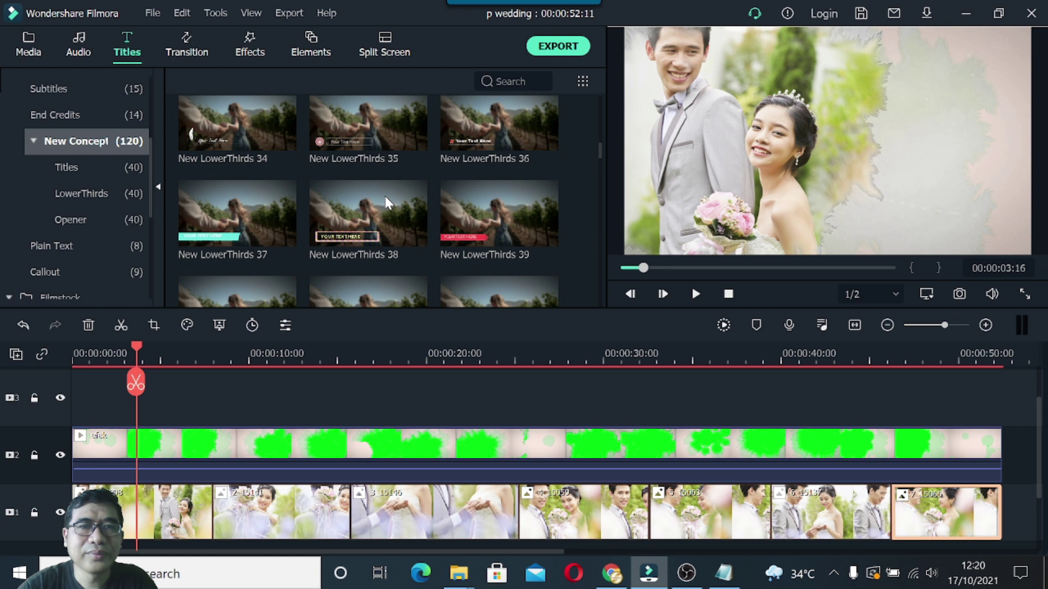
scroll(384, 194, up, 10)
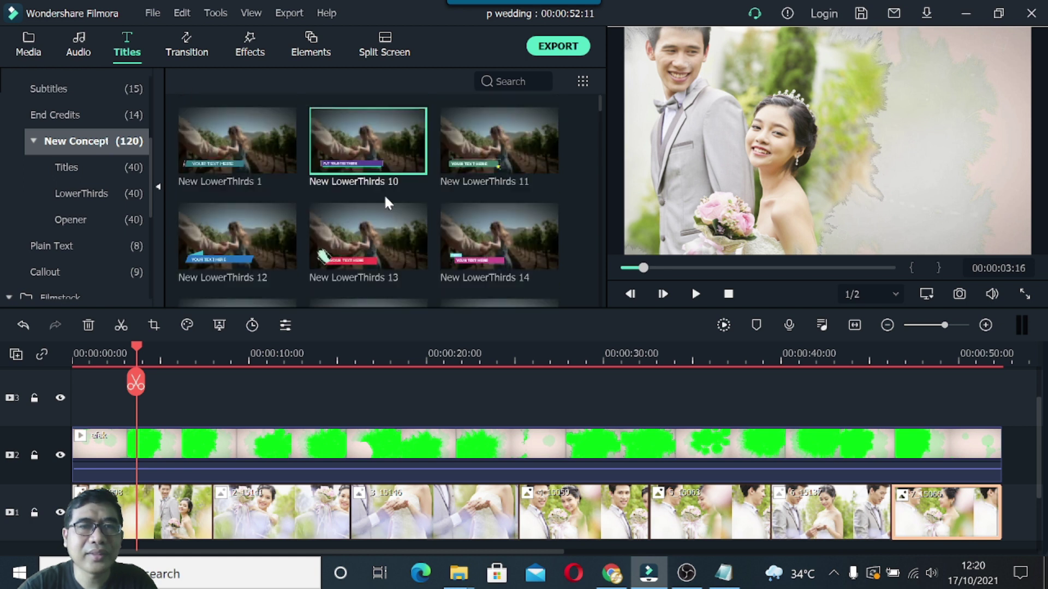
scroll(385, 194, down, 3)
drag(598, 113, 621, 203)
drag(619, 202, 597, 264)
click(516, 206)
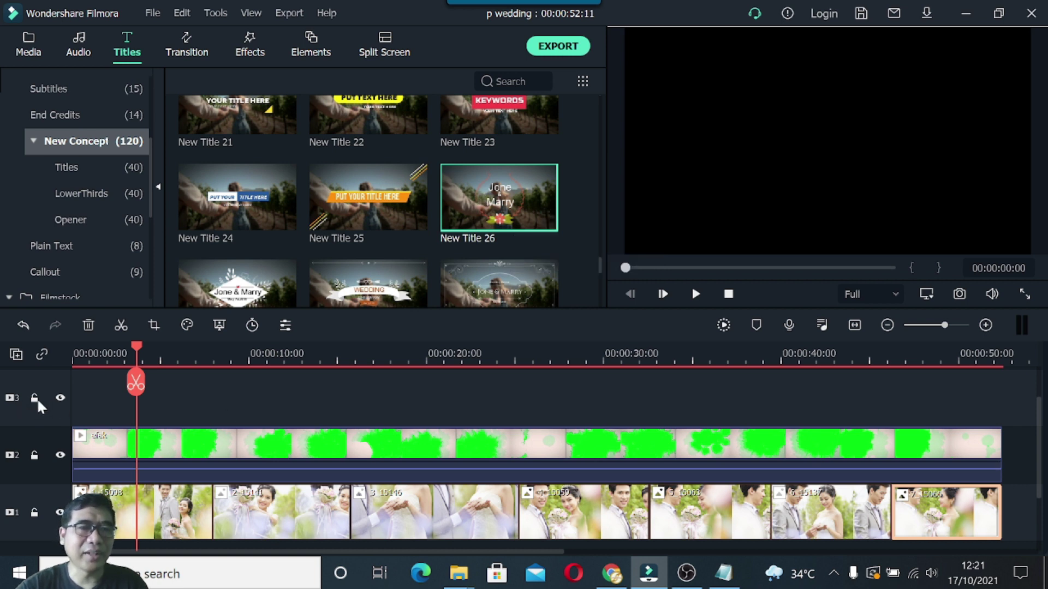
Place New Title 26 on track 3 near two seconds, then shift its wreath right, shrink and lower it.
drag(483, 219, 130, 403)
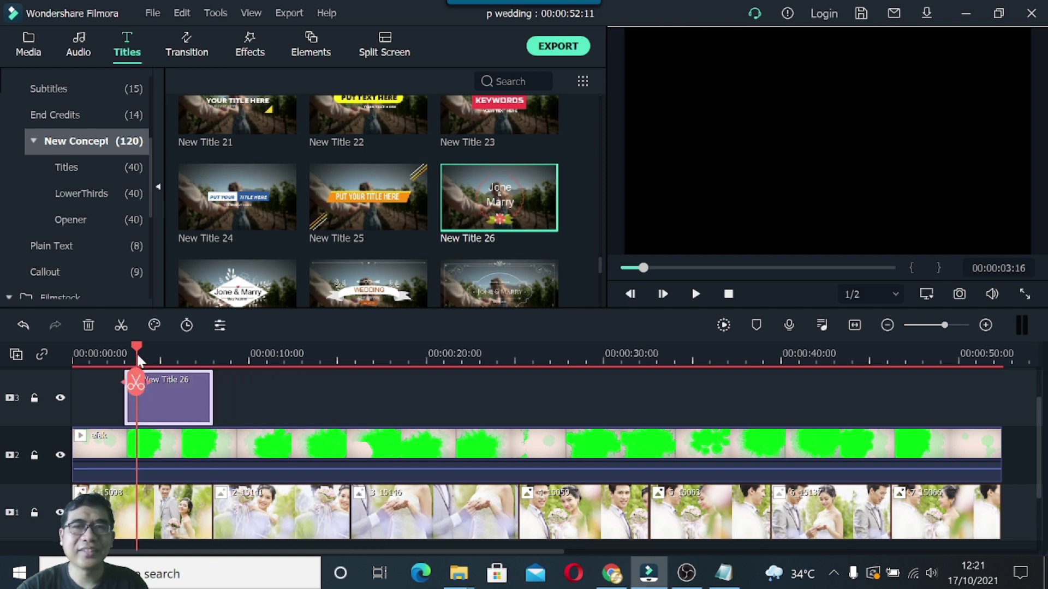
drag(136, 345, 181, 346)
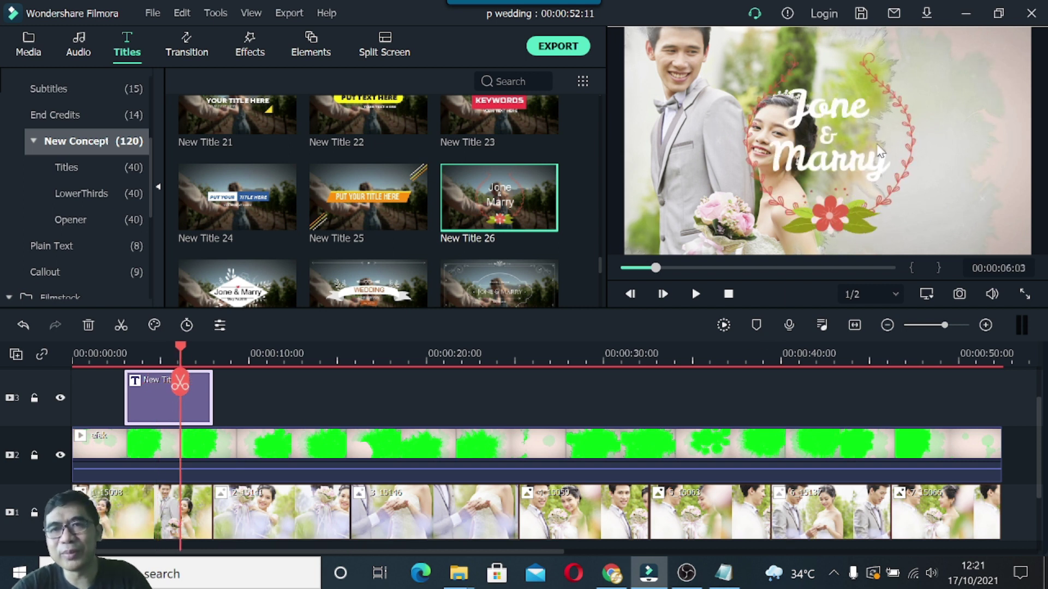
click(876, 212)
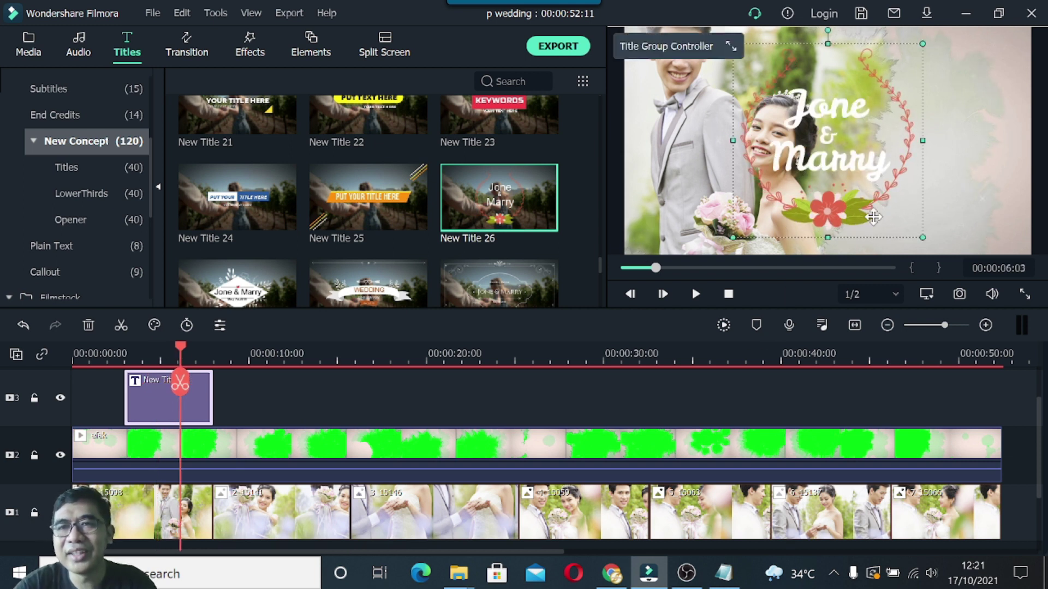
drag(844, 211, 959, 207)
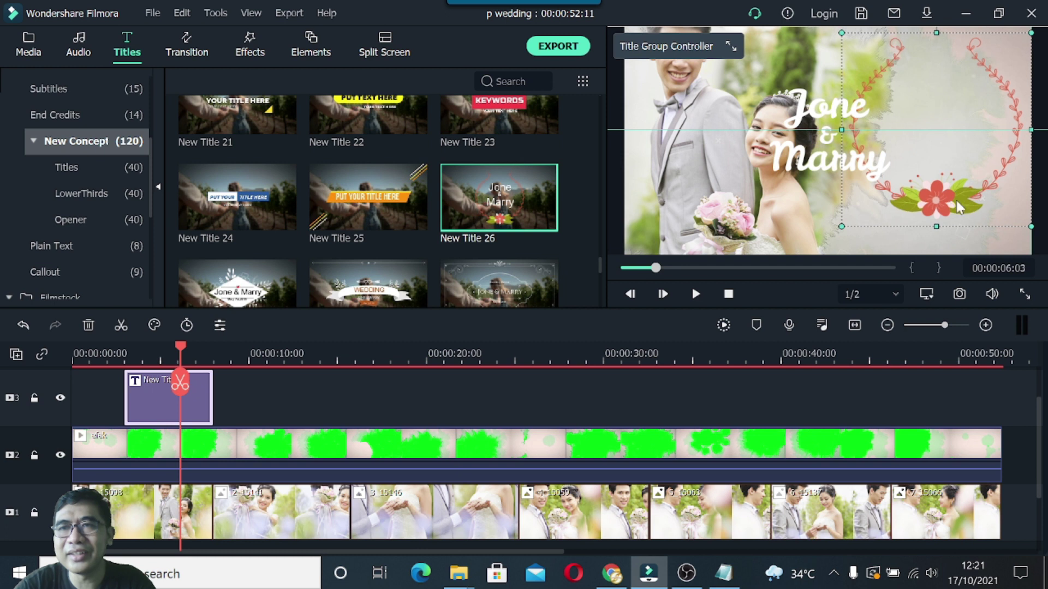
drag(841, 227, 887, 180)
drag(943, 129, 971, 162)
Move the Jone and & texts inside the wreath and enlarge the title group slightly.
click(830, 164)
drag(829, 109, 935, 109)
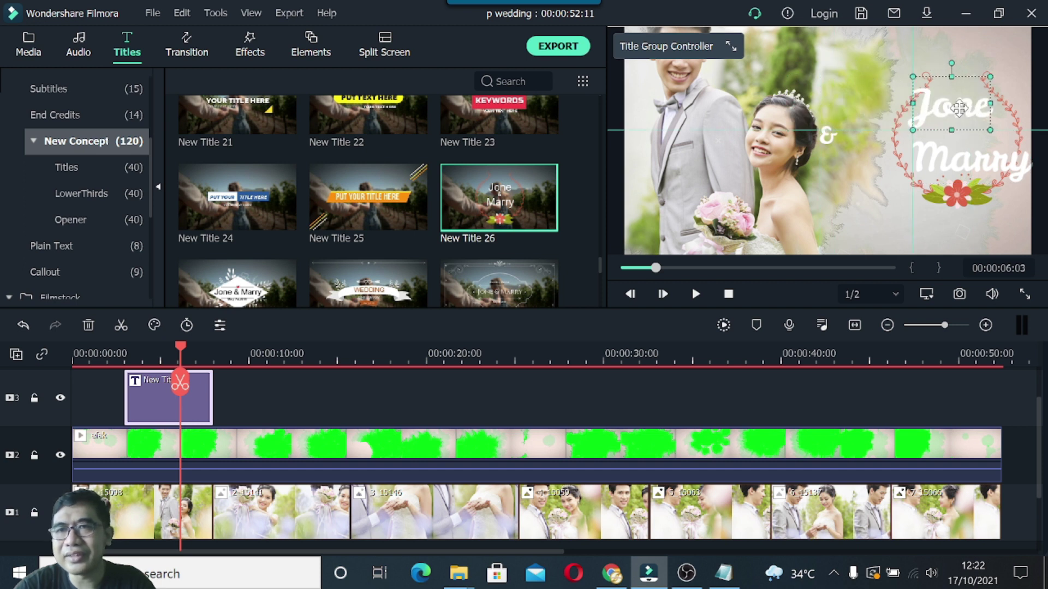
click(826, 138)
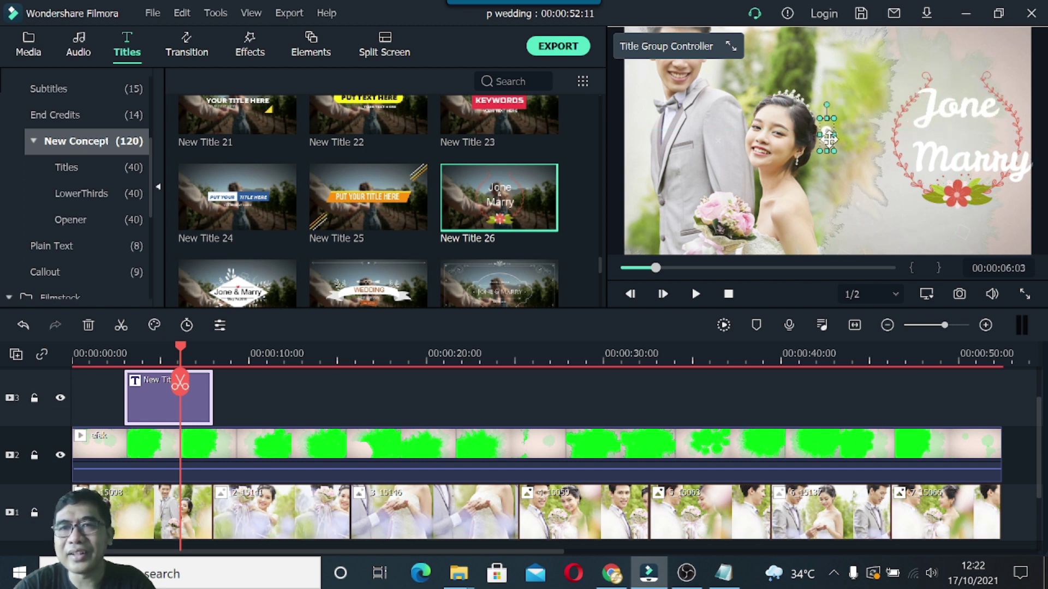
drag(829, 139, 912, 136)
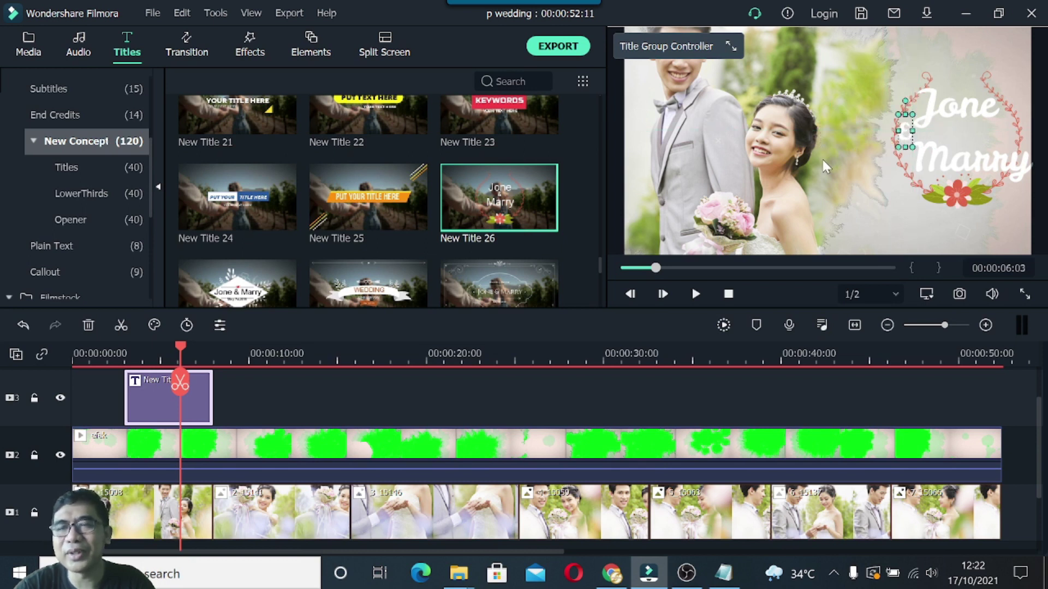
click(952, 189)
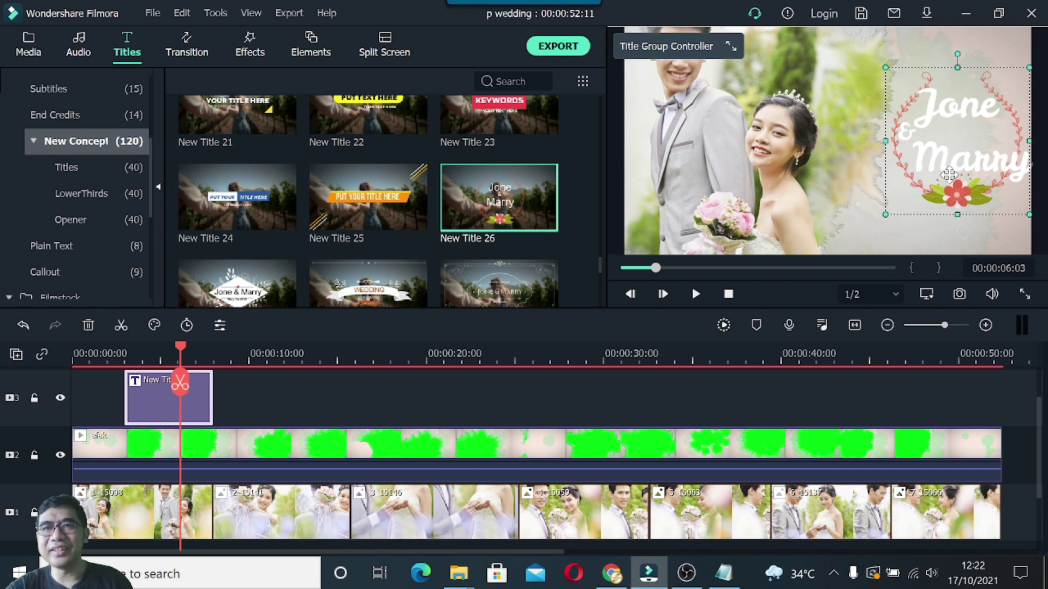
drag(882, 63, 872, 55)
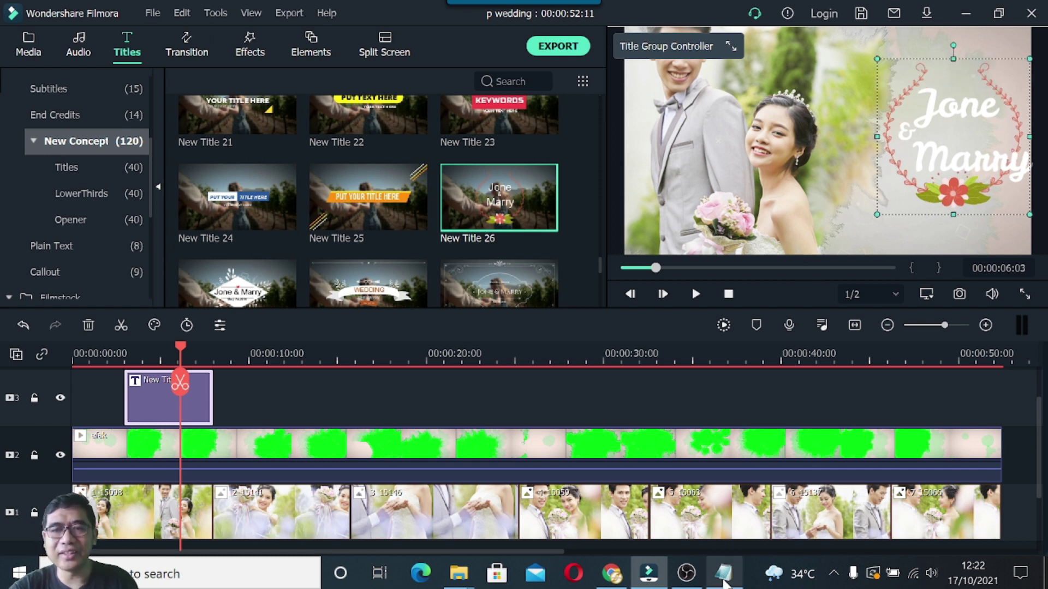
Check the invitation notes, then open the Jone text for editing.
click(724, 583)
click(602, 177)
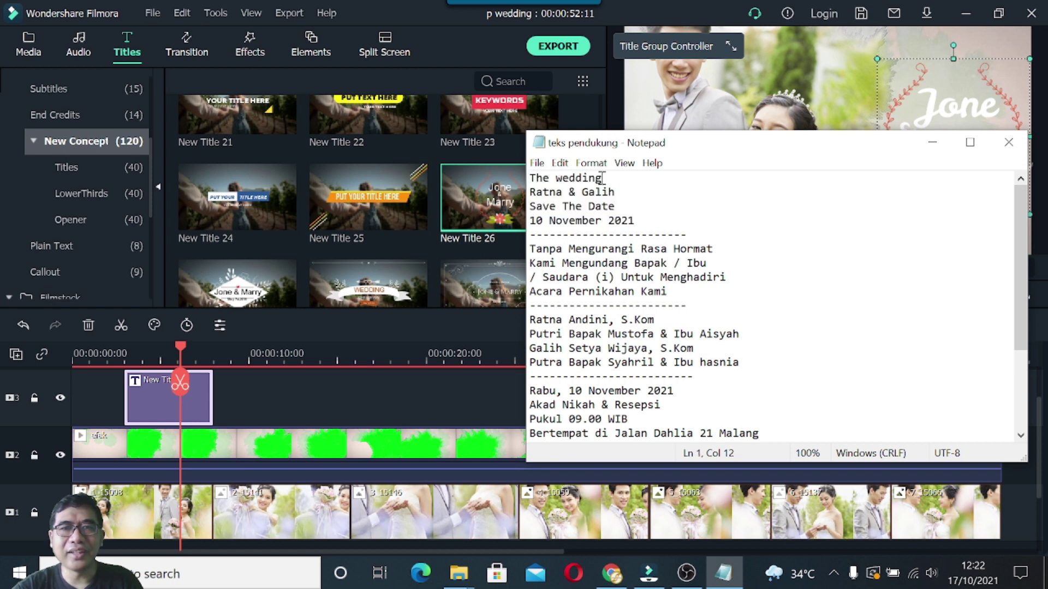
click(932, 142)
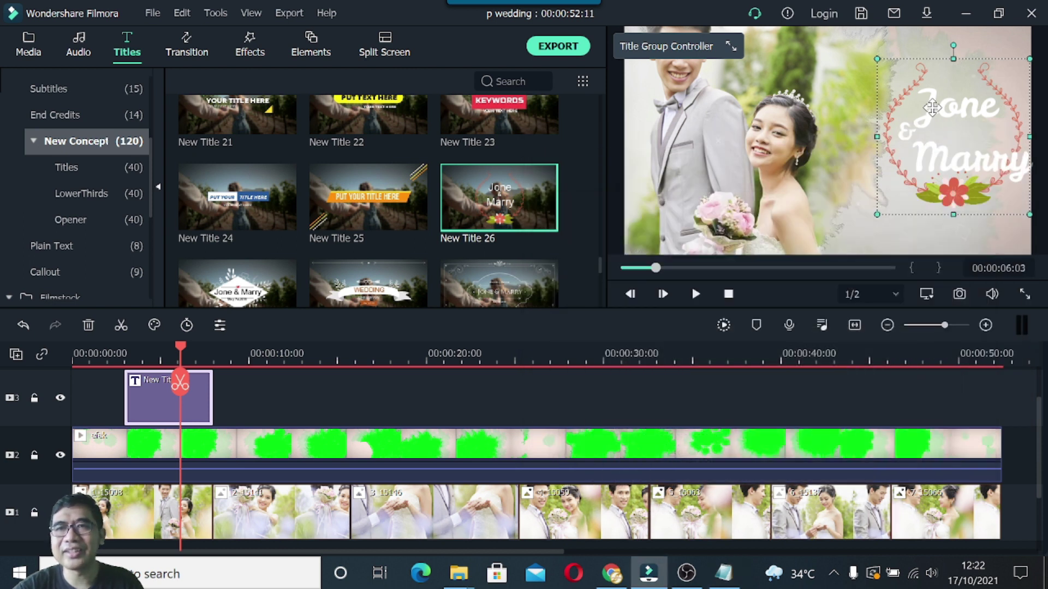
click(932, 107)
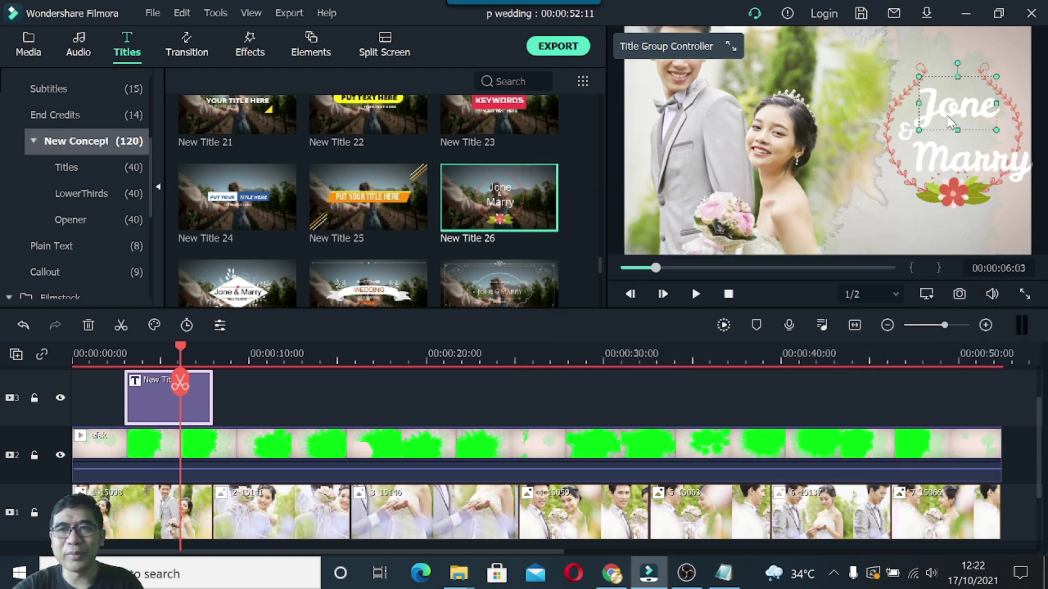
double_click(950, 117)
Replace the top title text with 'THE WEDDING'.
click(324, 161)
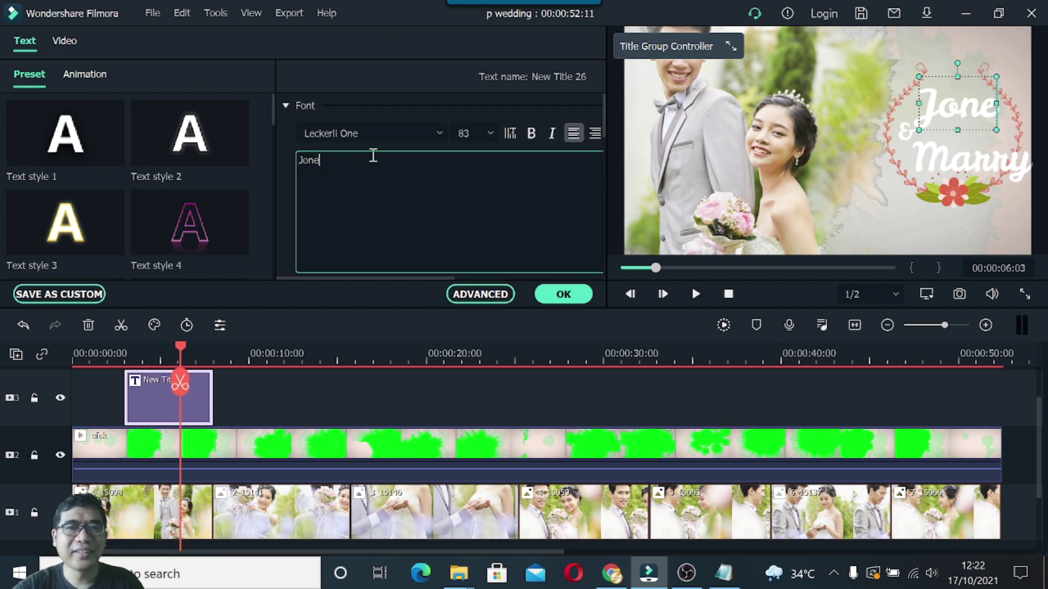
key(BackSpace)
key(BackSpace)
key(BackSpace)
key(BackSpace)
text(T)
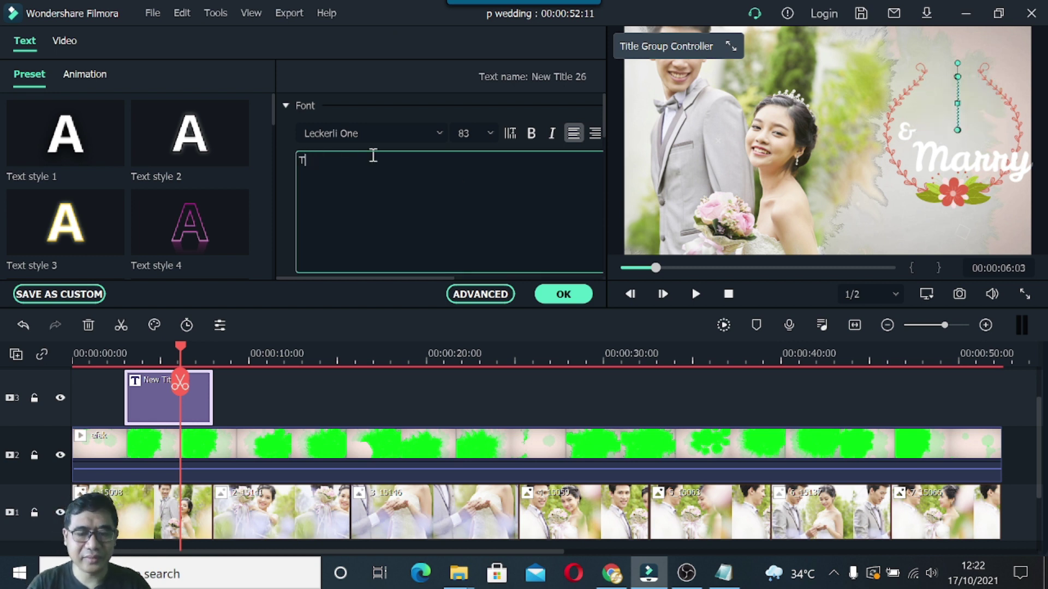
text(he Wedd)
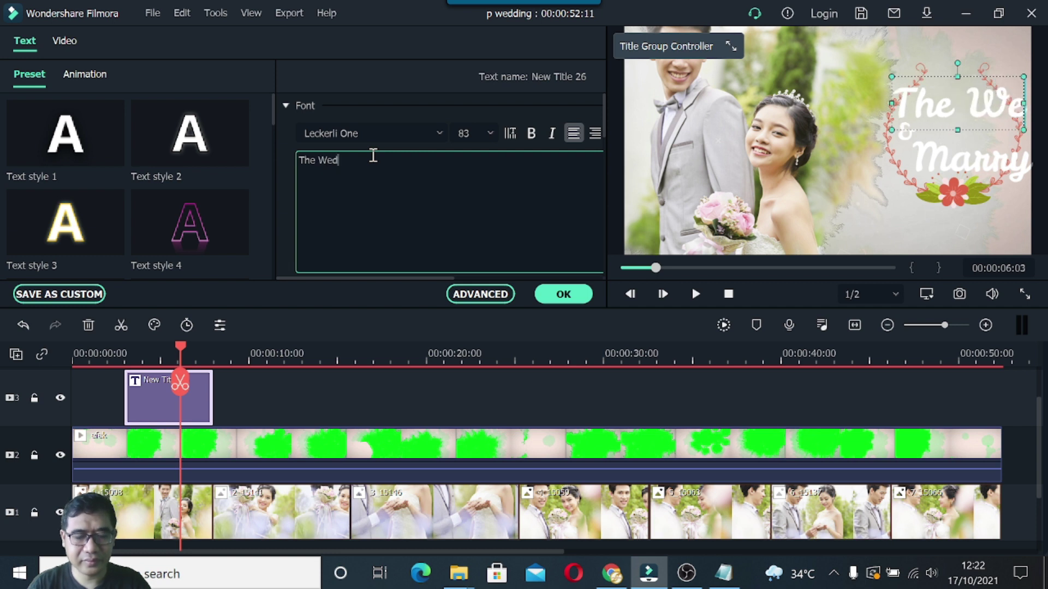
key(BackSpace)
key(BackSpace)
key(BackSpace)
key(BackSpace)
key(BackSpace)
key(BackSpace)
key(BackSpace)
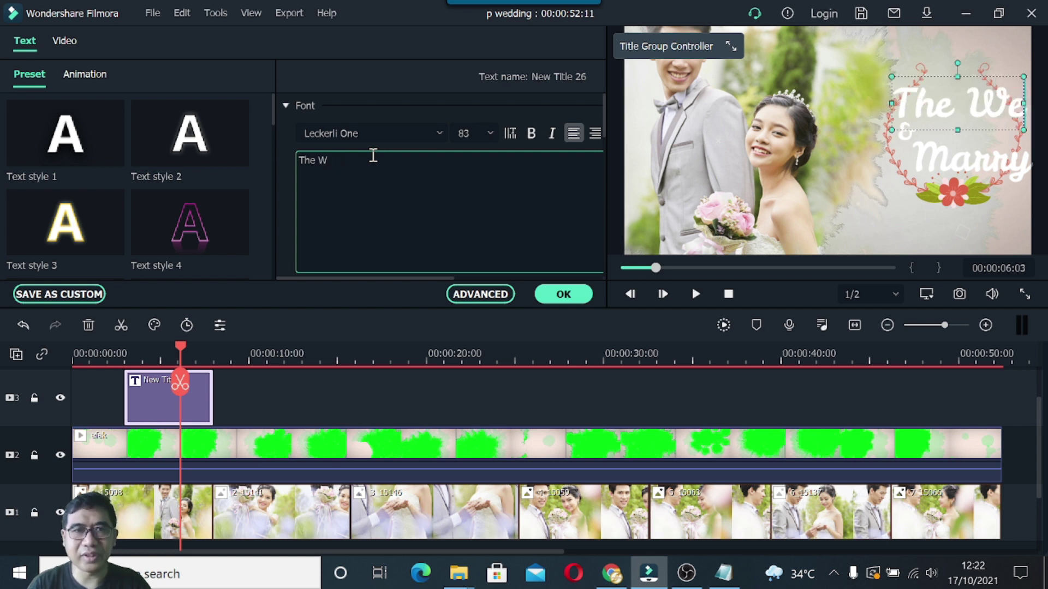
text(THE)
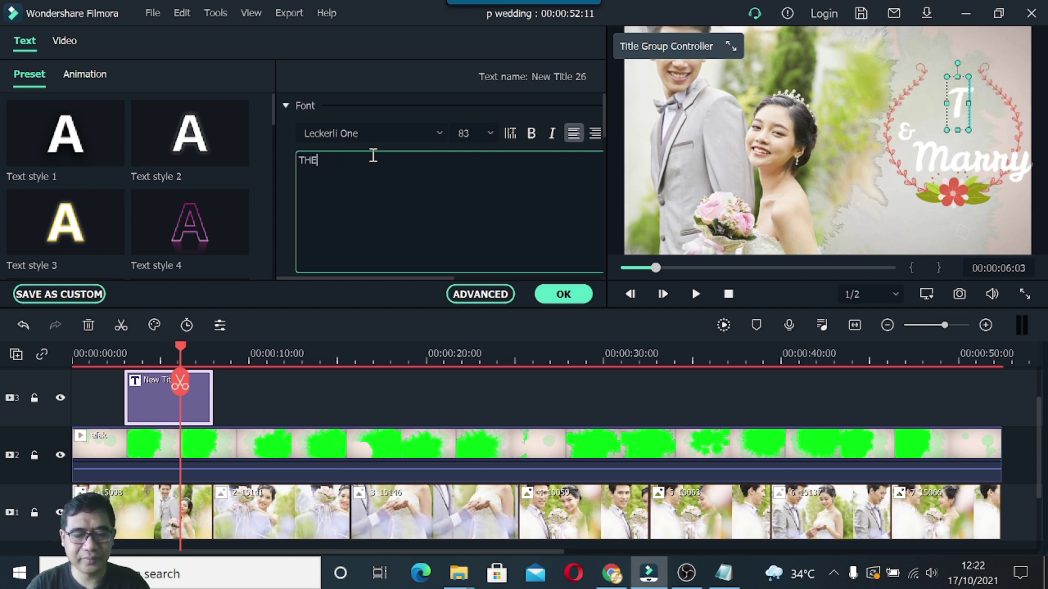
text( WED)
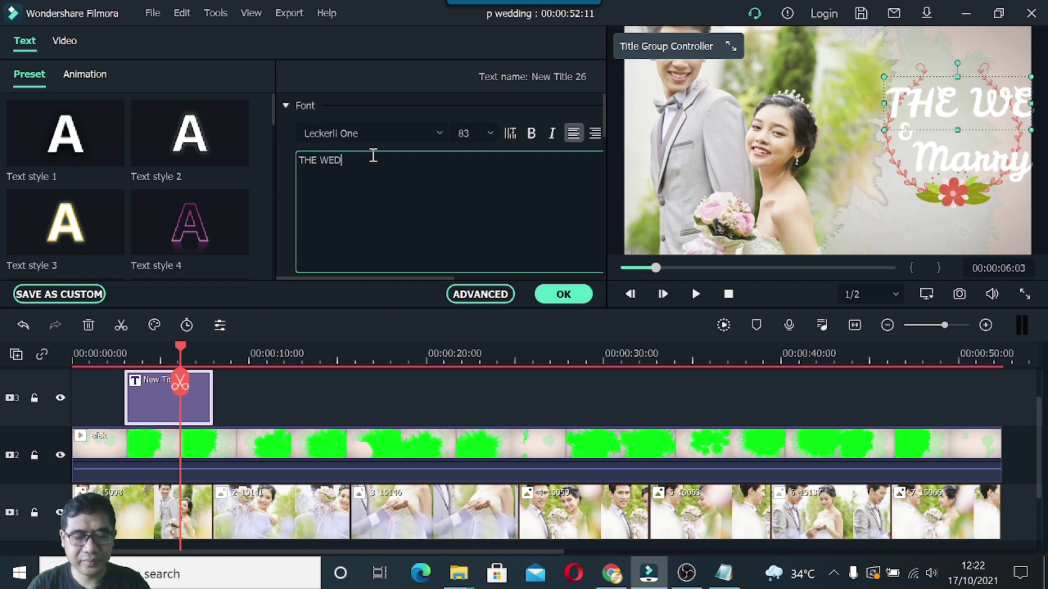
text(DING)
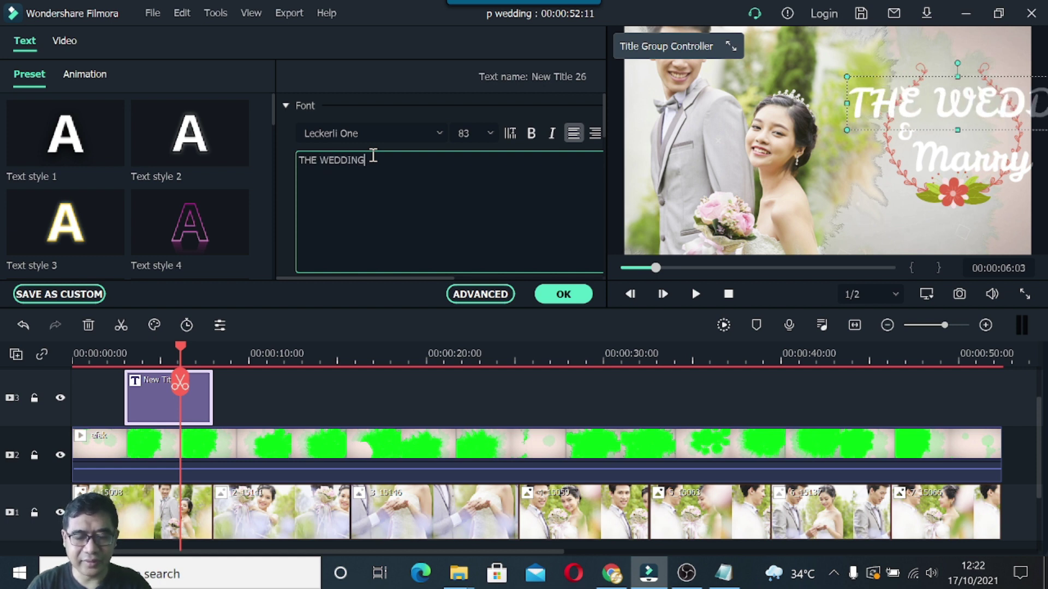
Set THE WEDDING in bold Calibri, trying font sizes 44 and then 40.
click(436, 134)
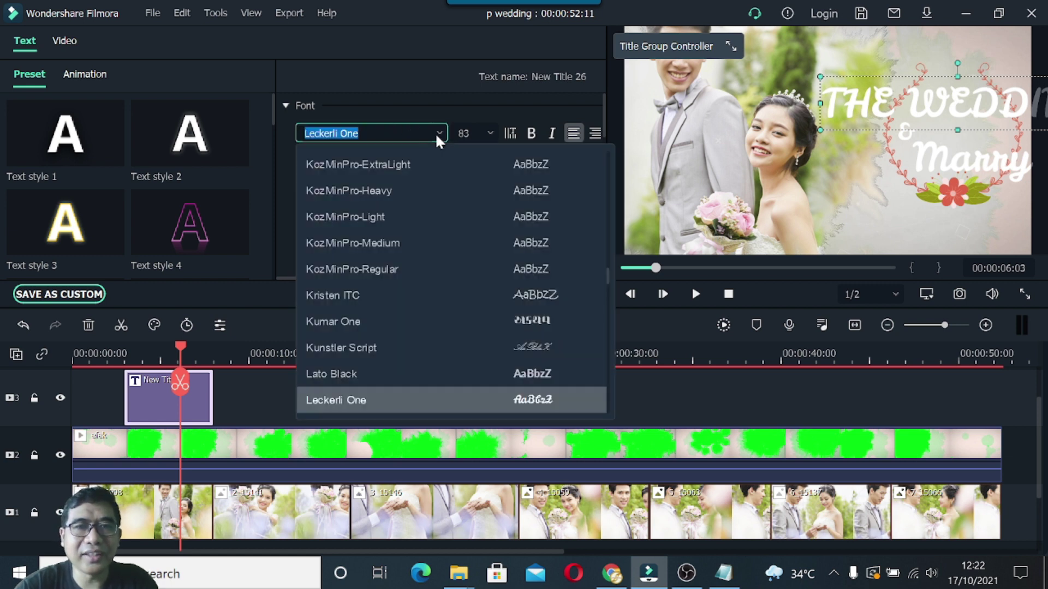
scroll(414, 244, up, 10)
scroll(414, 245, up, 15)
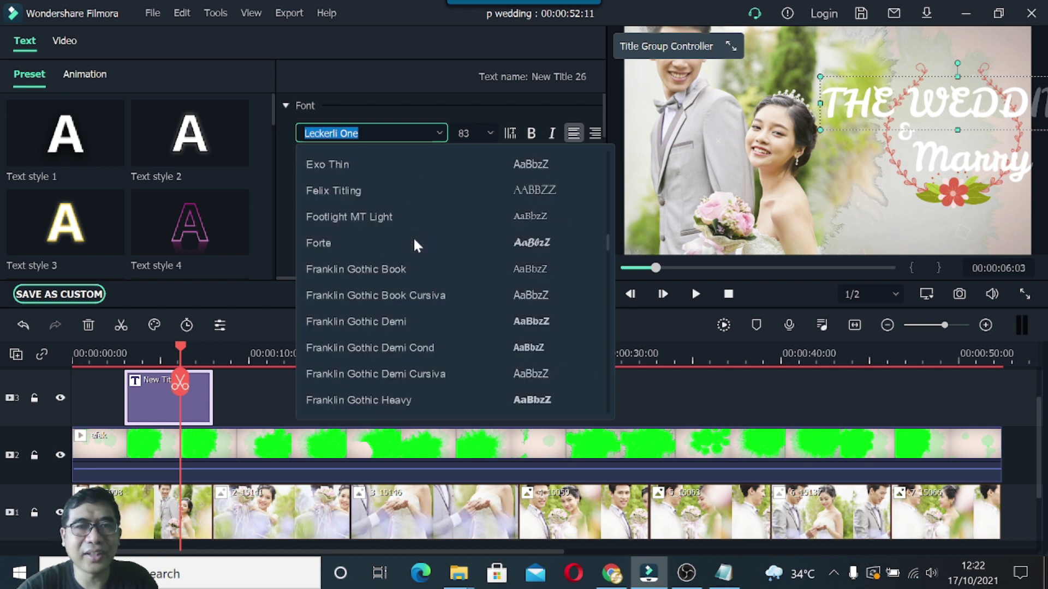
scroll(414, 244, up, 8)
scroll(413, 243, up, 3)
scroll(414, 242, down, 9)
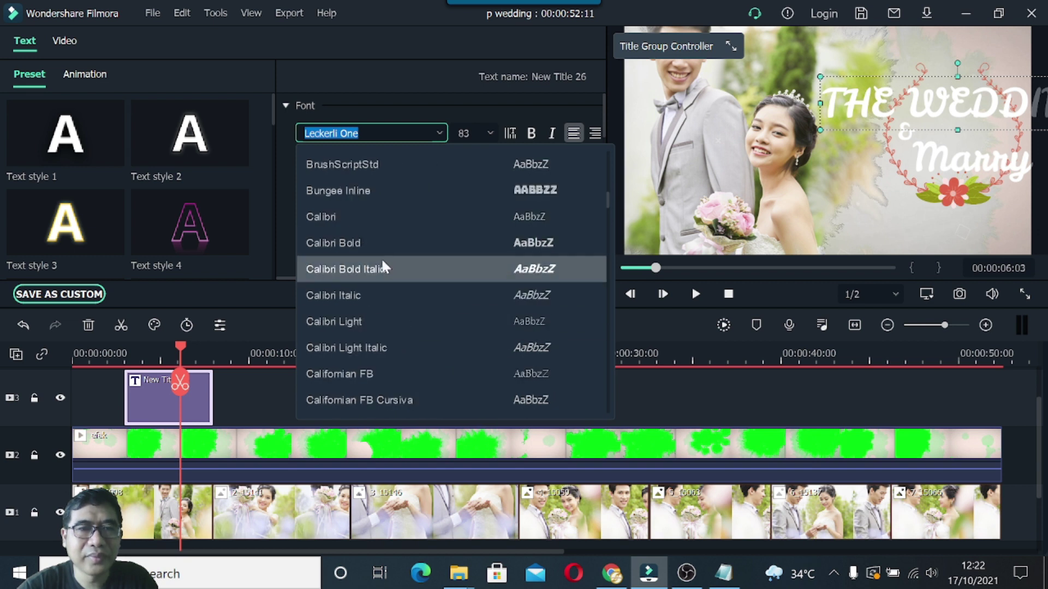
click(358, 220)
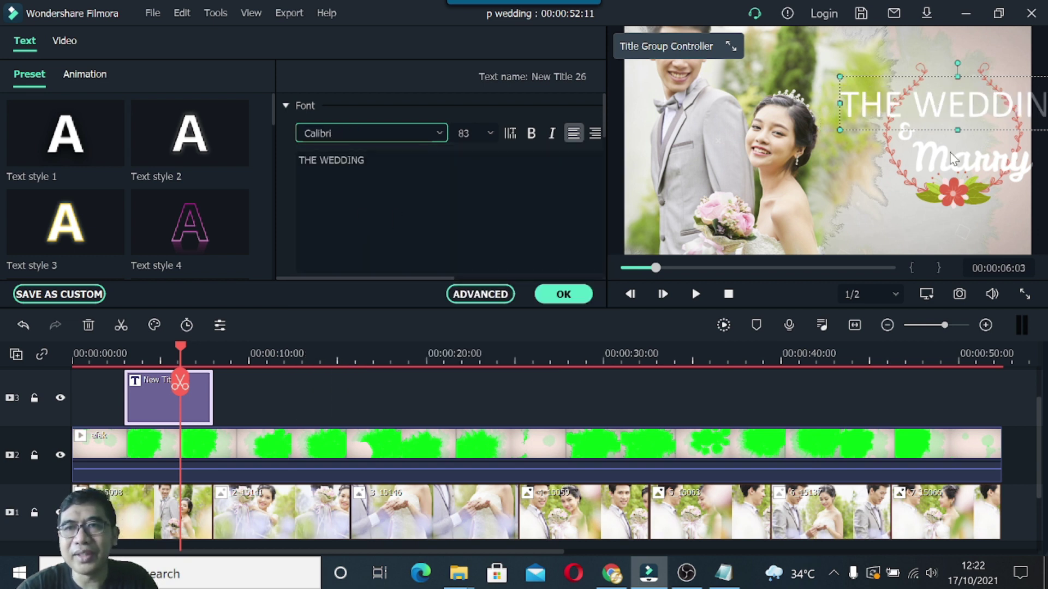
click(529, 136)
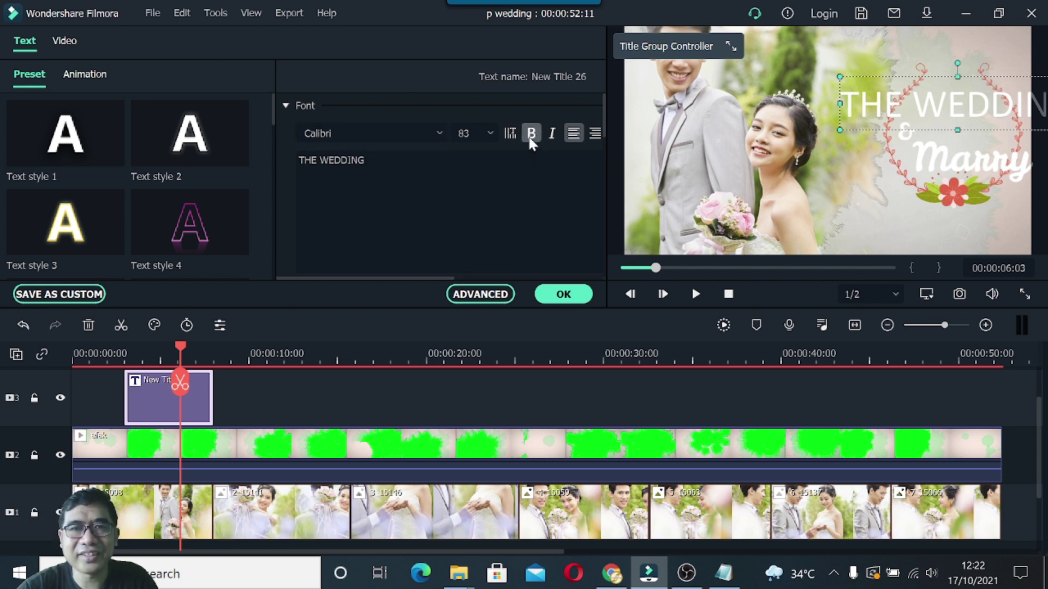
click(489, 133)
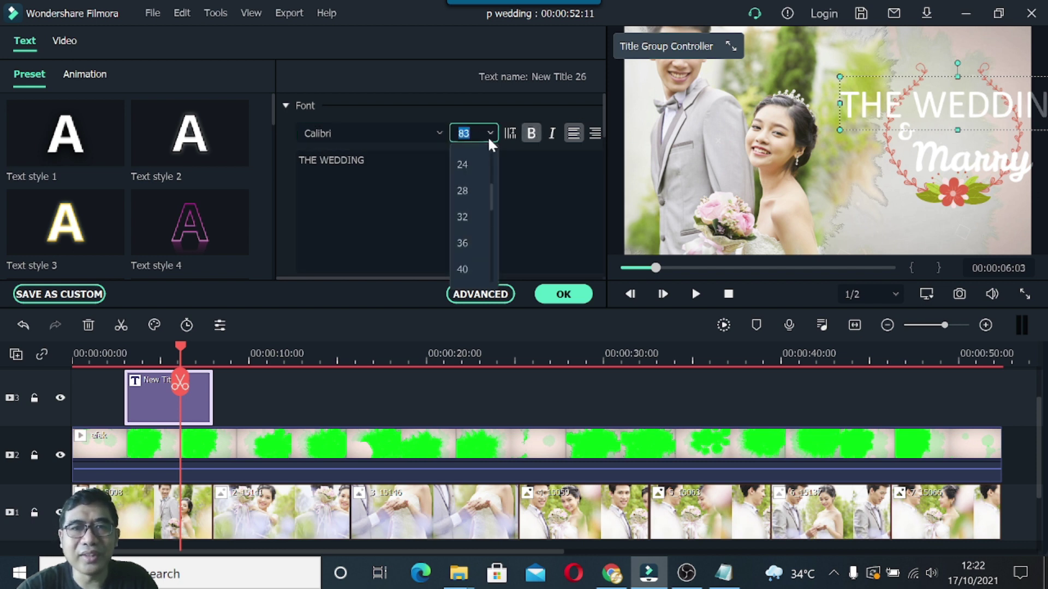
drag(493, 204, 491, 217)
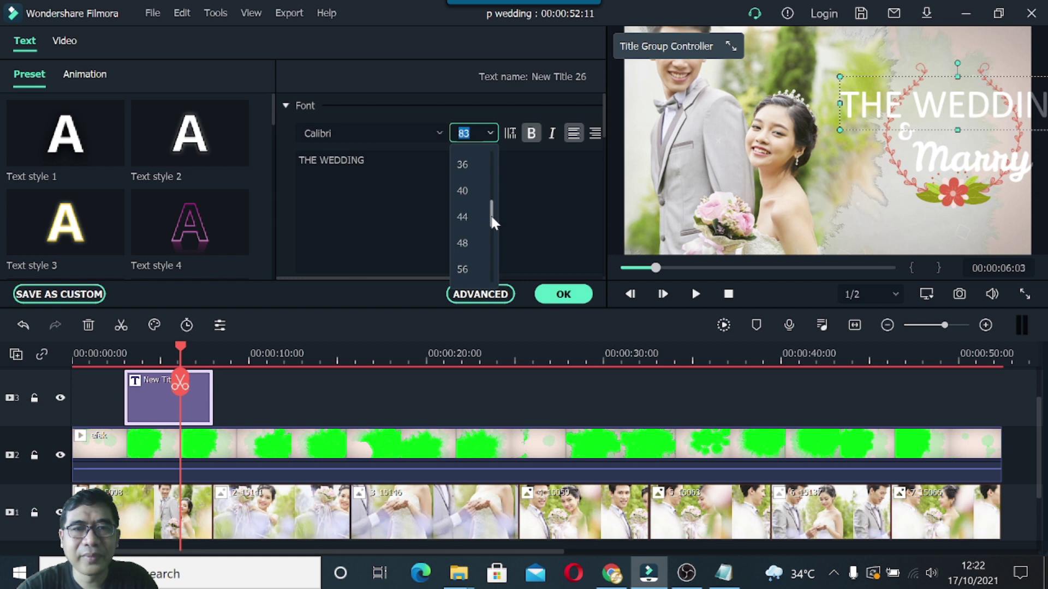
click(468, 216)
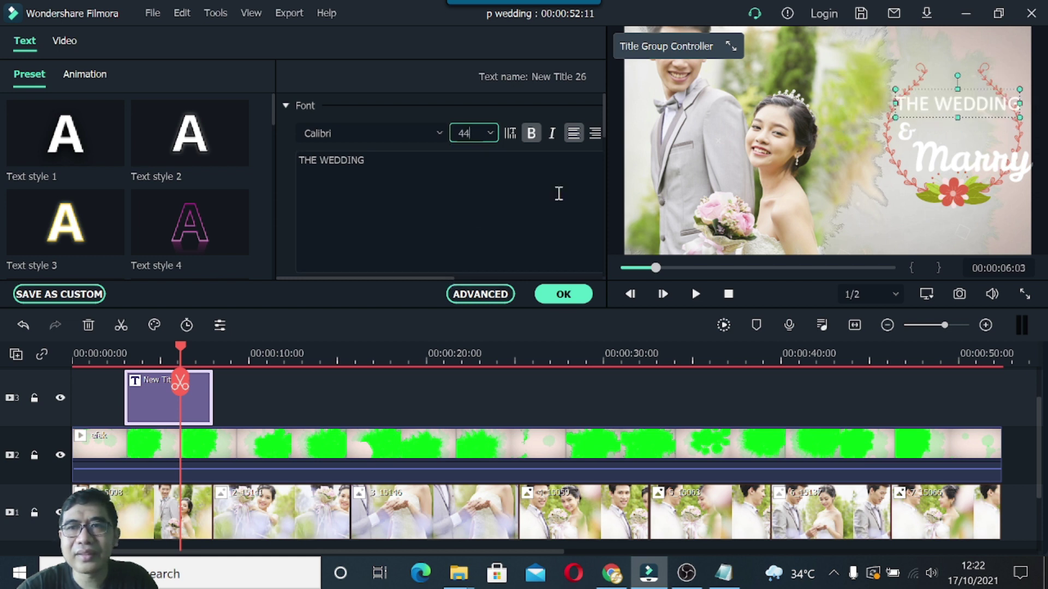
click(489, 132)
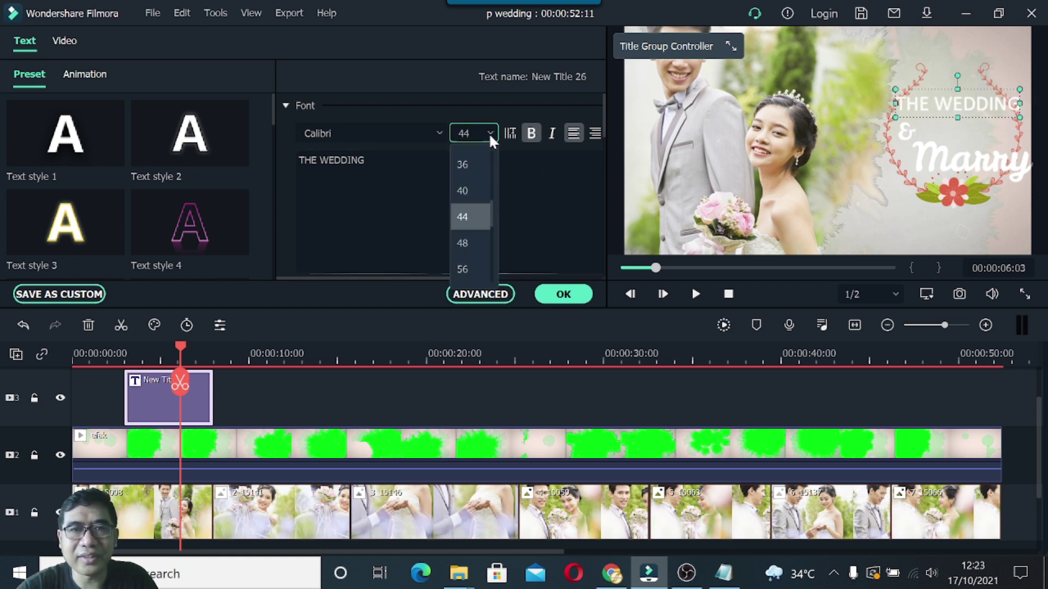
click(472, 191)
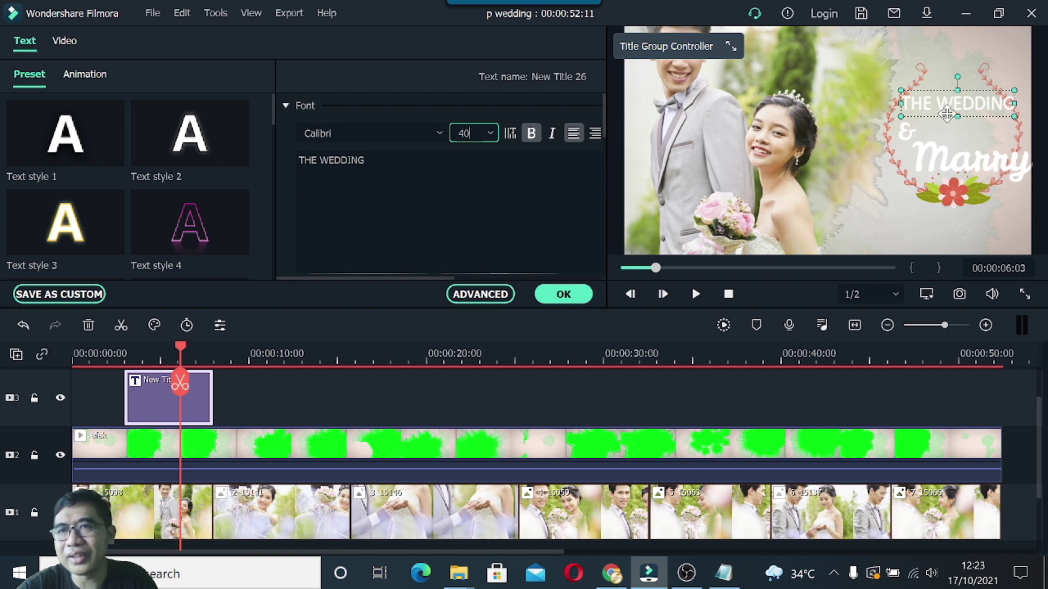
Move the ampersand left of the wreath, nudge THE WEDDING down and reduce it to size 36.
click(902, 137)
drag(898, 138, 847, 119)
click(965, 107)
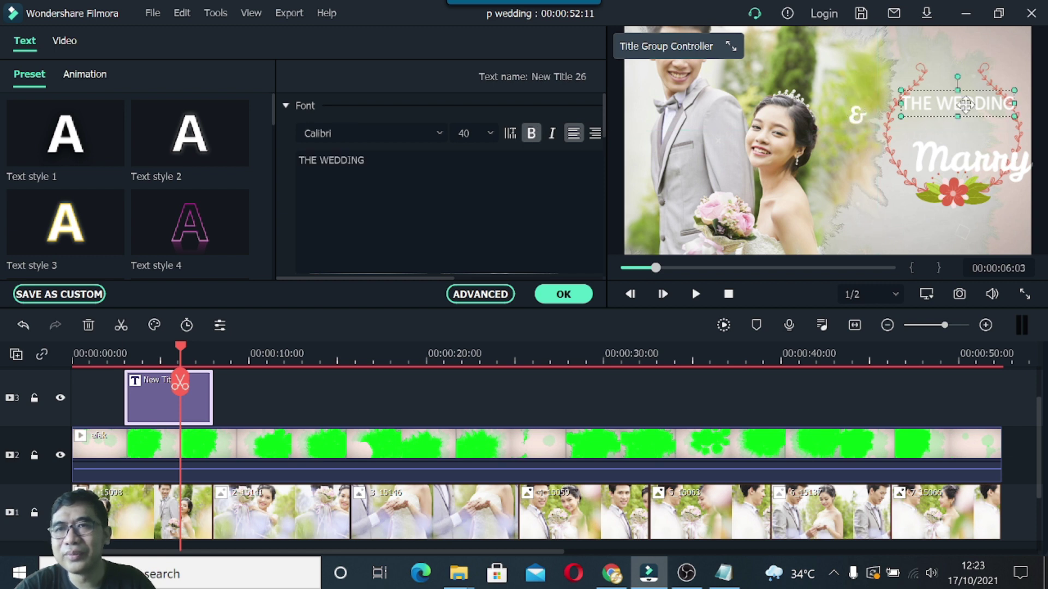
drag(956, 106, 956, 113)
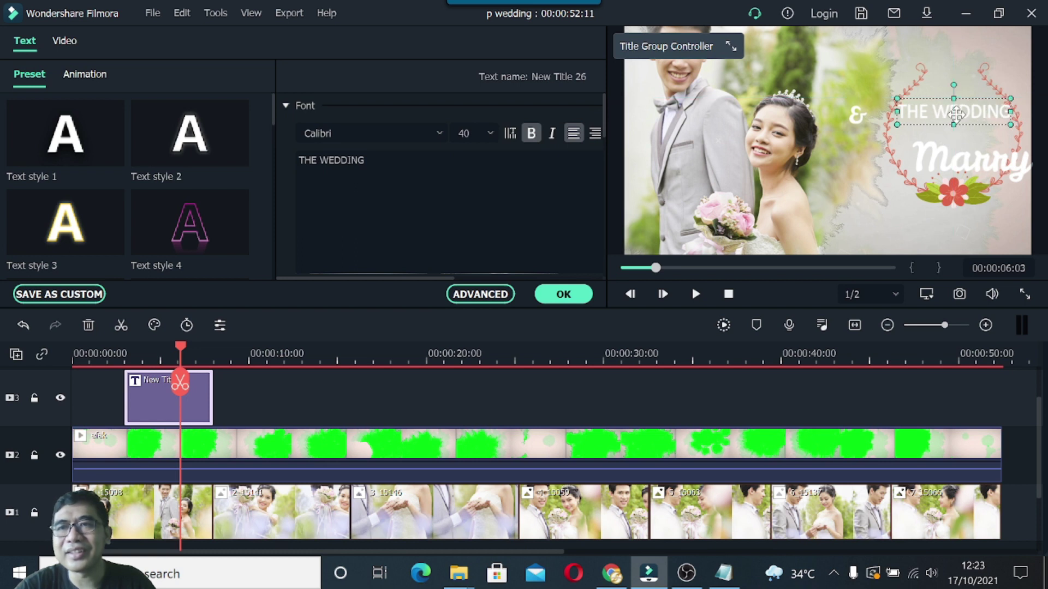
click(491, 133)
click(480, 162)
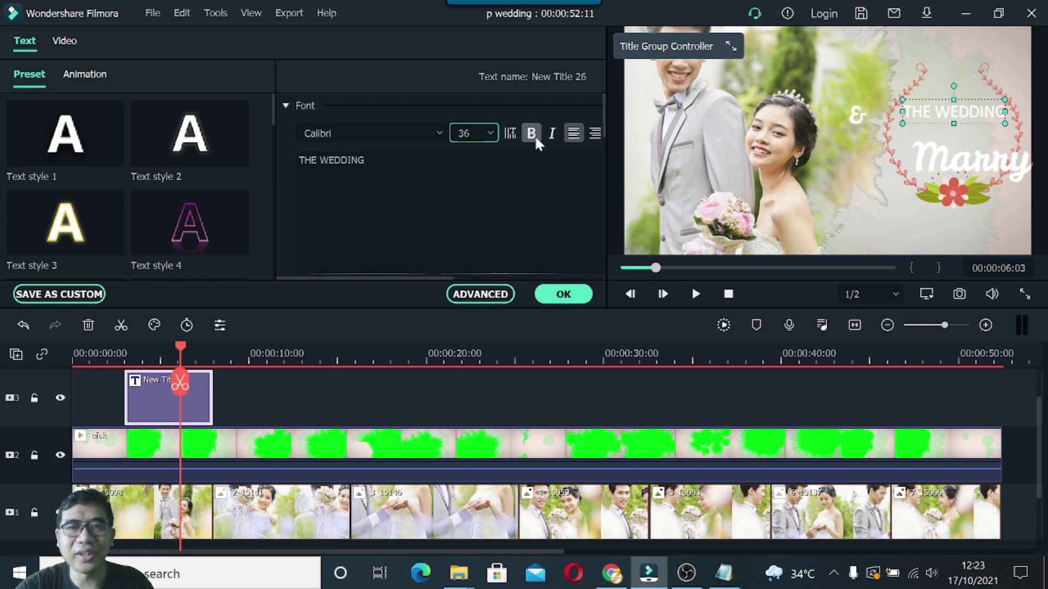
drag(911, 167, 915, 142)
drag(331, 159, 292, 163)
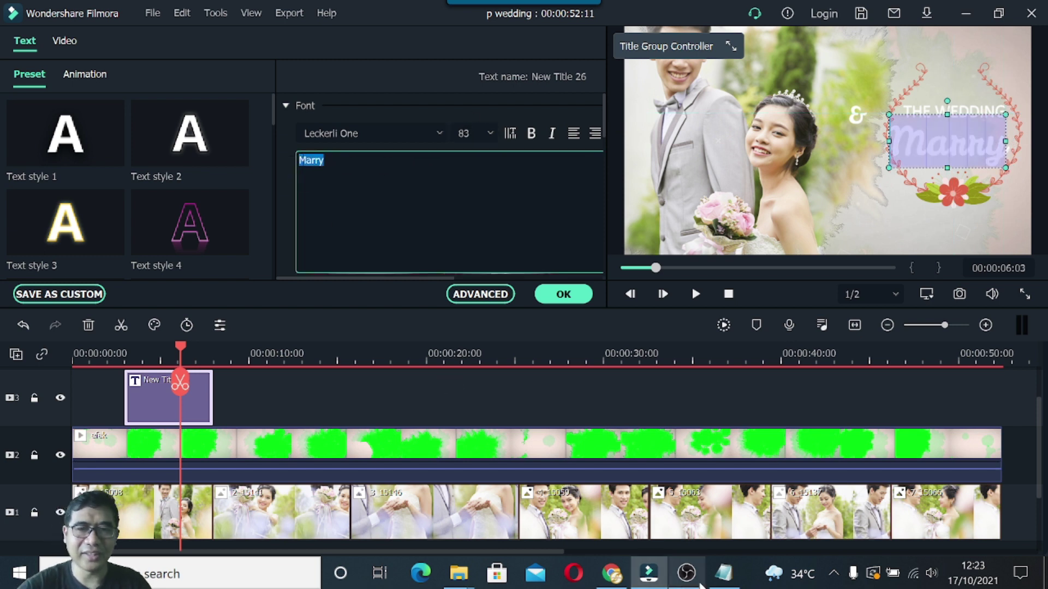
Copy the couple's names from the notes and paste them over the Marry text.
click(724, 573)
drag(528, 191, 616, 191)
key(ctrl+c)
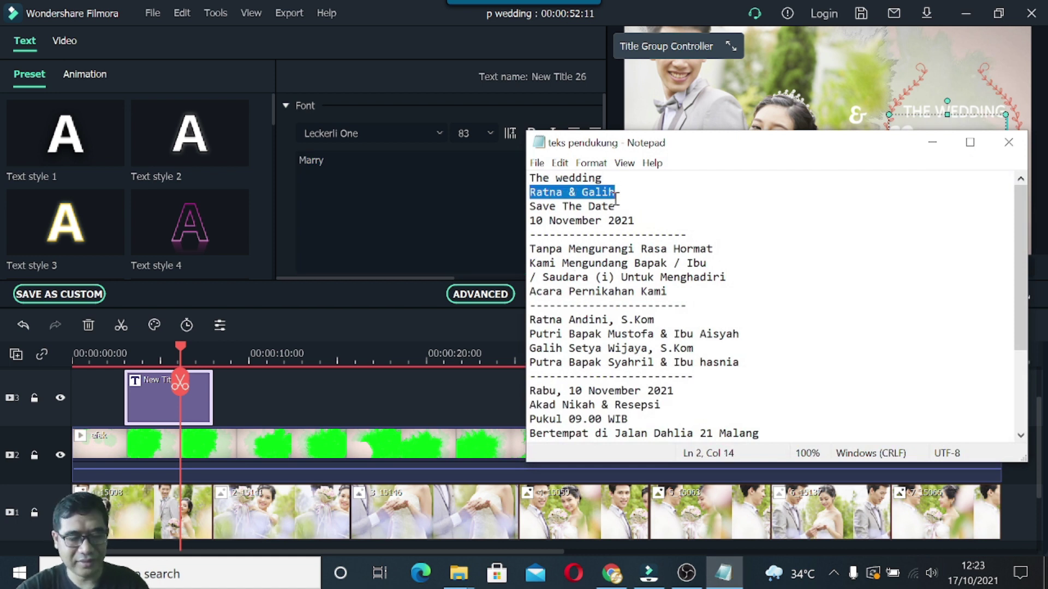
click(309, 160)
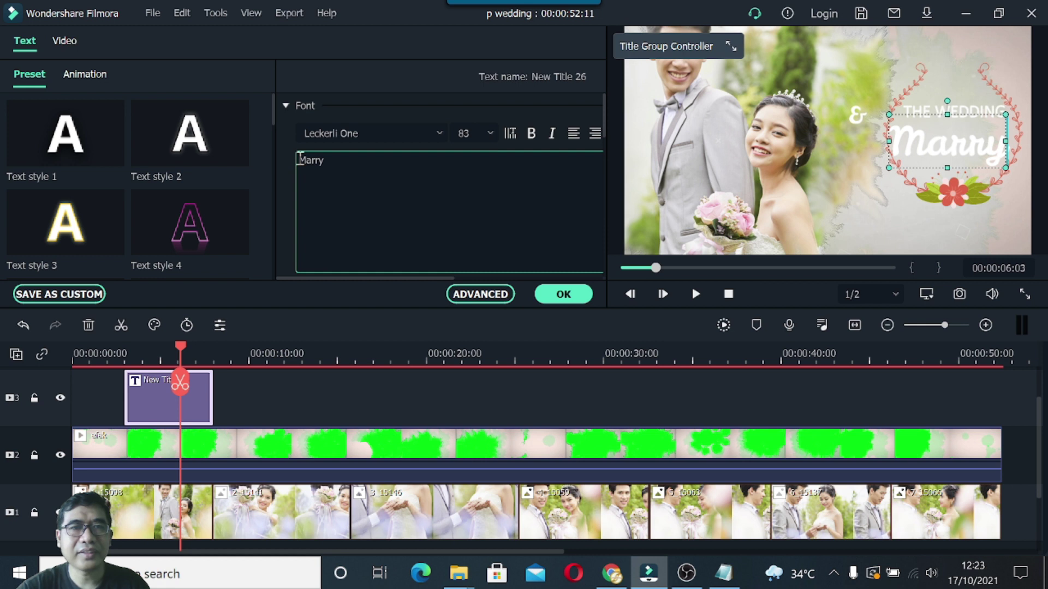
drag(301, 158, 351, 158)
key(ctrl+v)
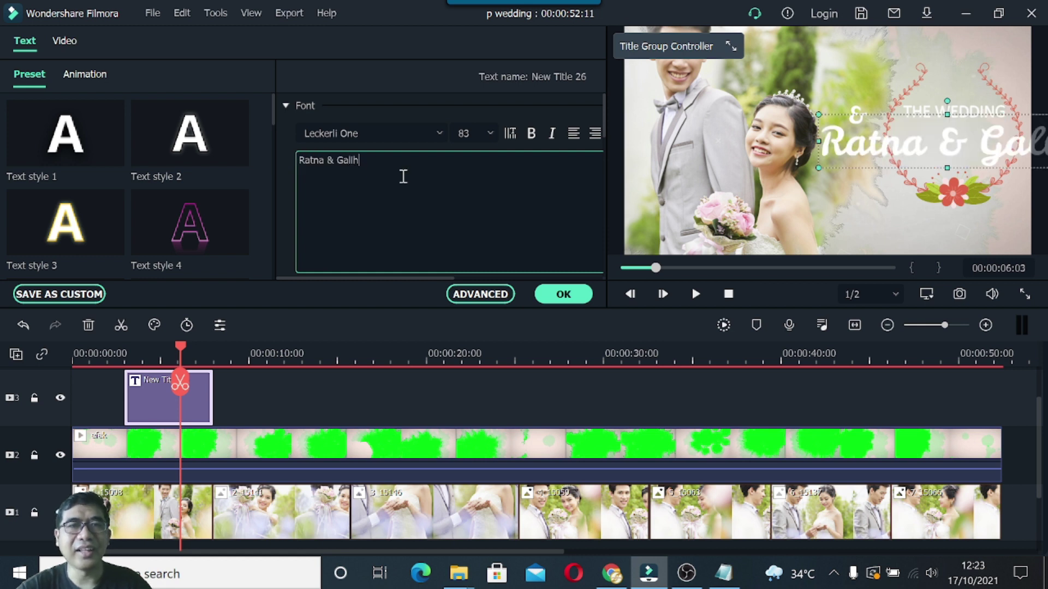
Set the names line in bold Yellowtail at size 48.
click(439, 134)
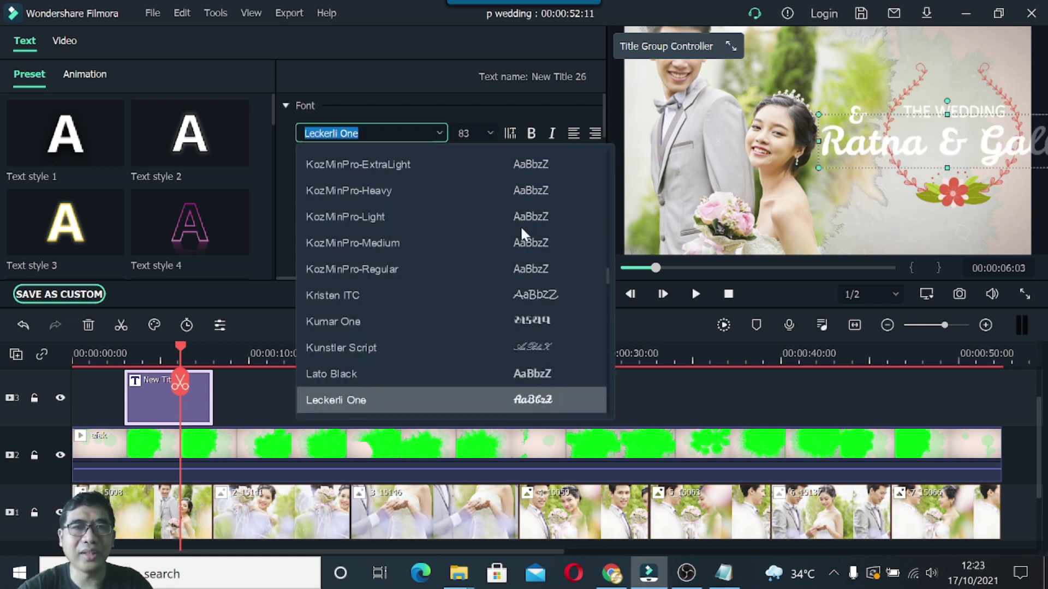
drag(607, 274, 609, 431)
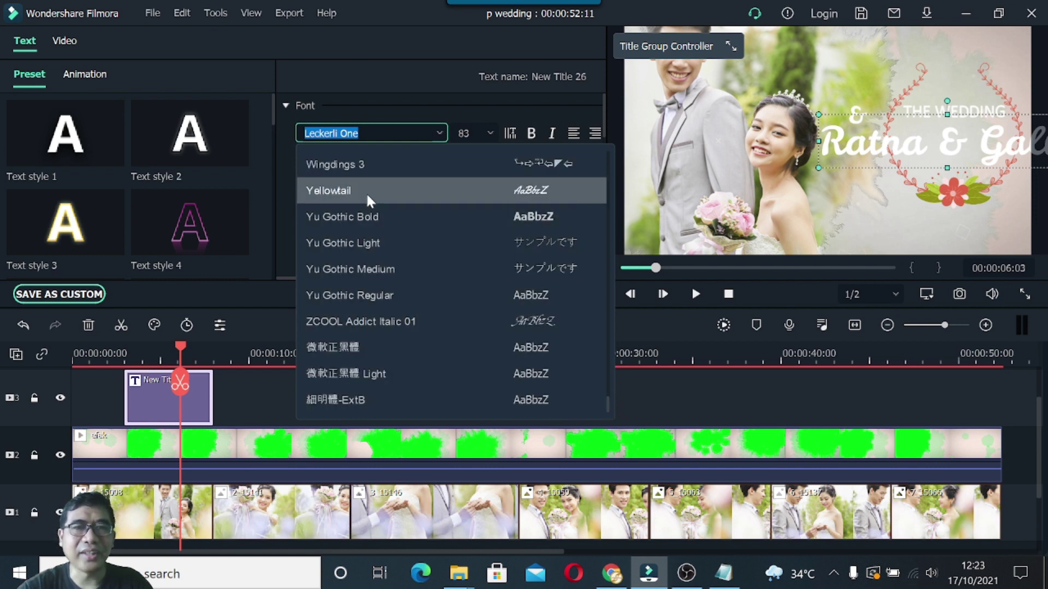
click(365, 191)
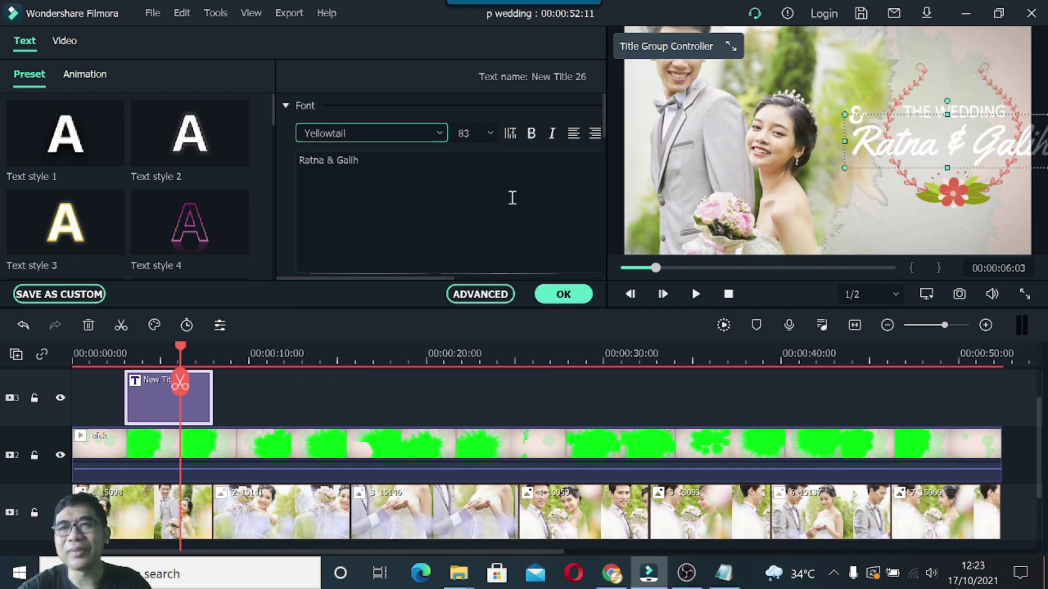
click(490, 134)
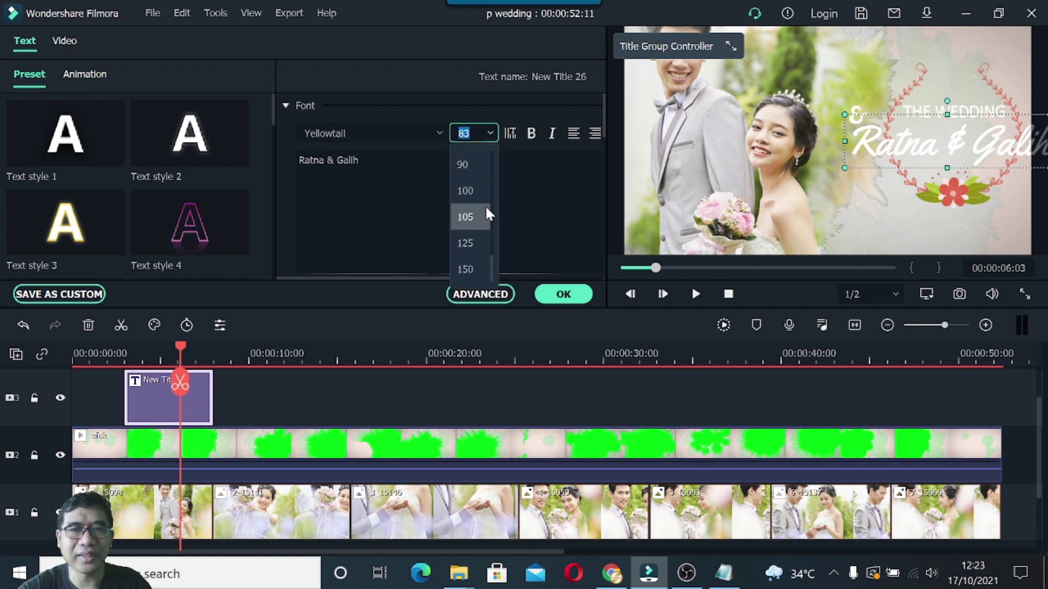
drag(492, 234, 493, 211)
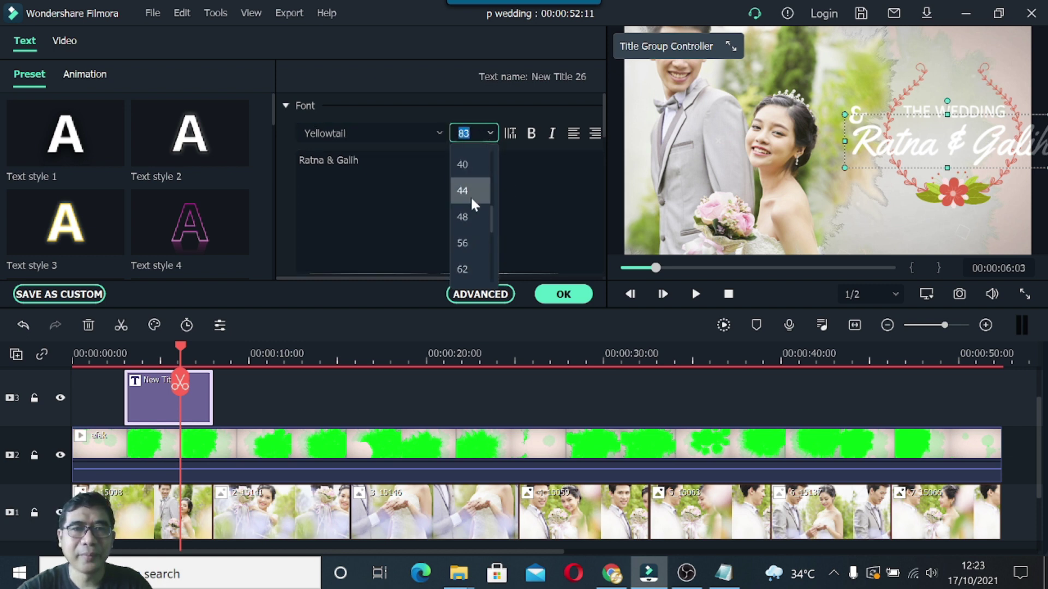
click(470, 196)
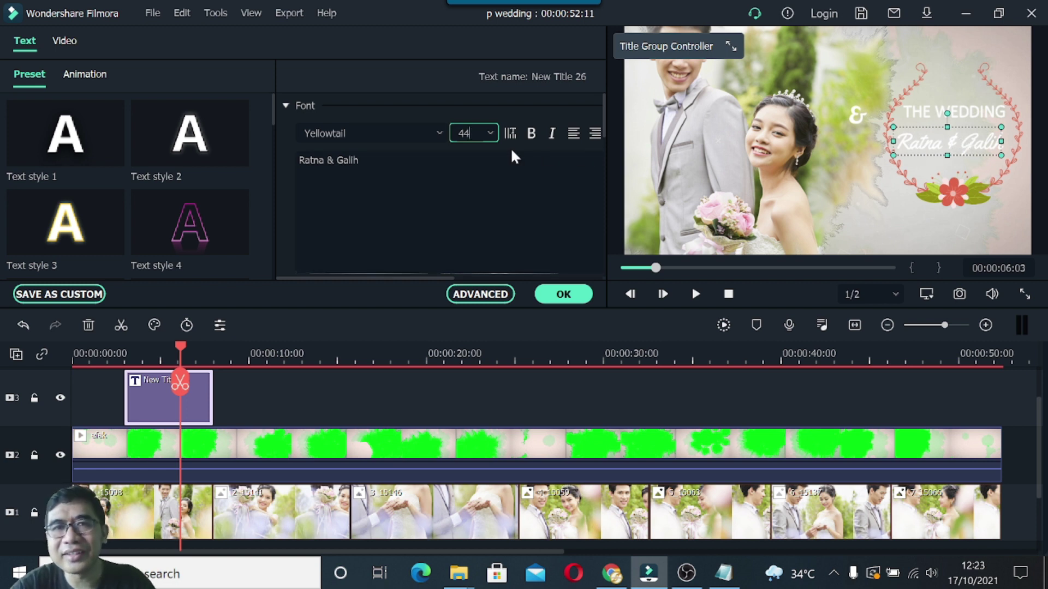
click(490, 132)
click(474, 218)
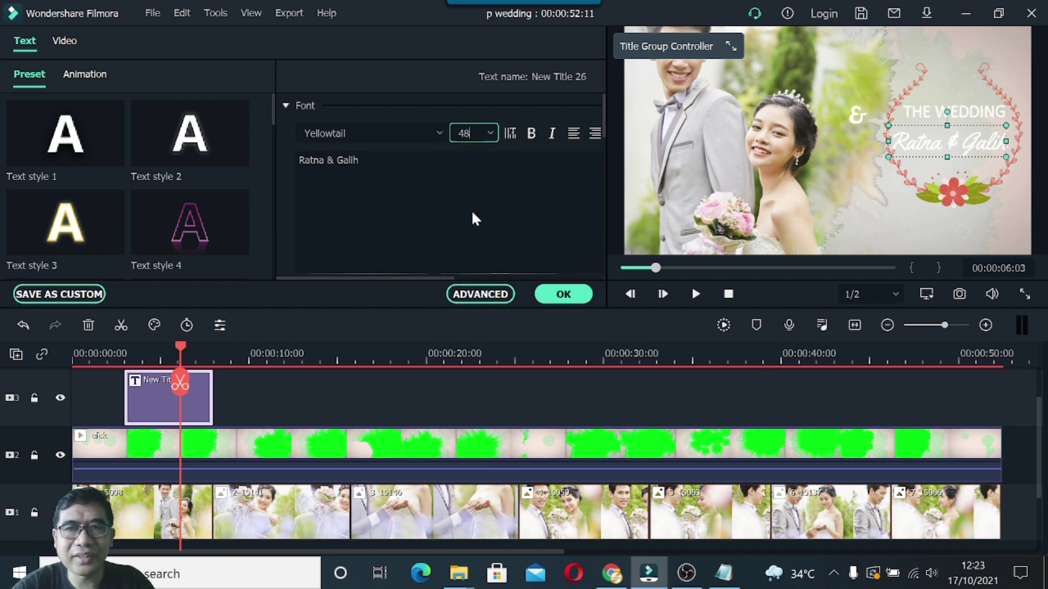
click(534, 135)
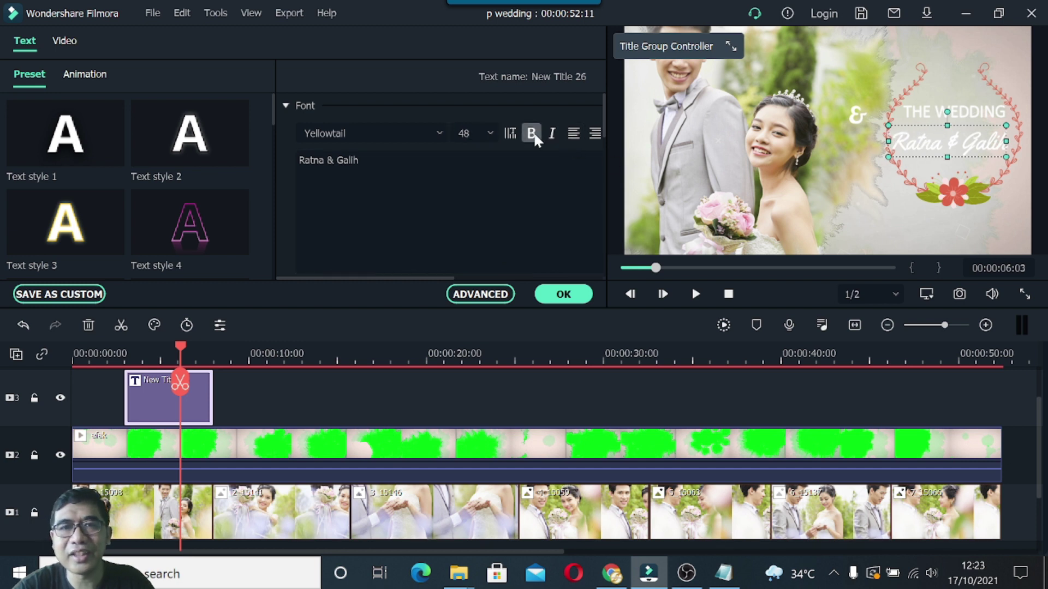
Nudge THE WEDDING slightly right and the names line slightly down in the preview.
click(961, 113)
drag(960, 116, 953, 111)
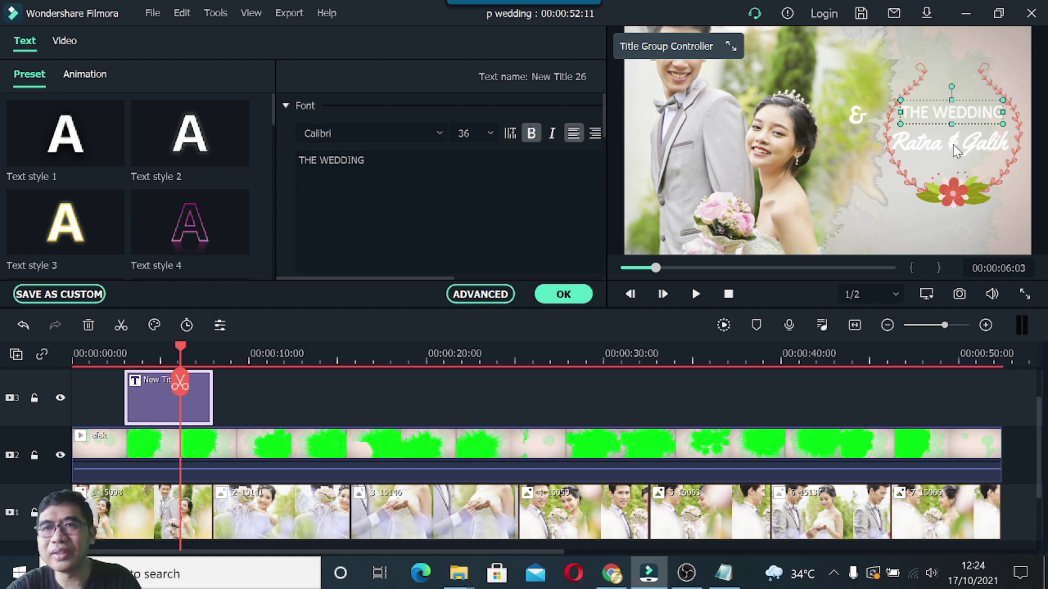
click(954, 145)
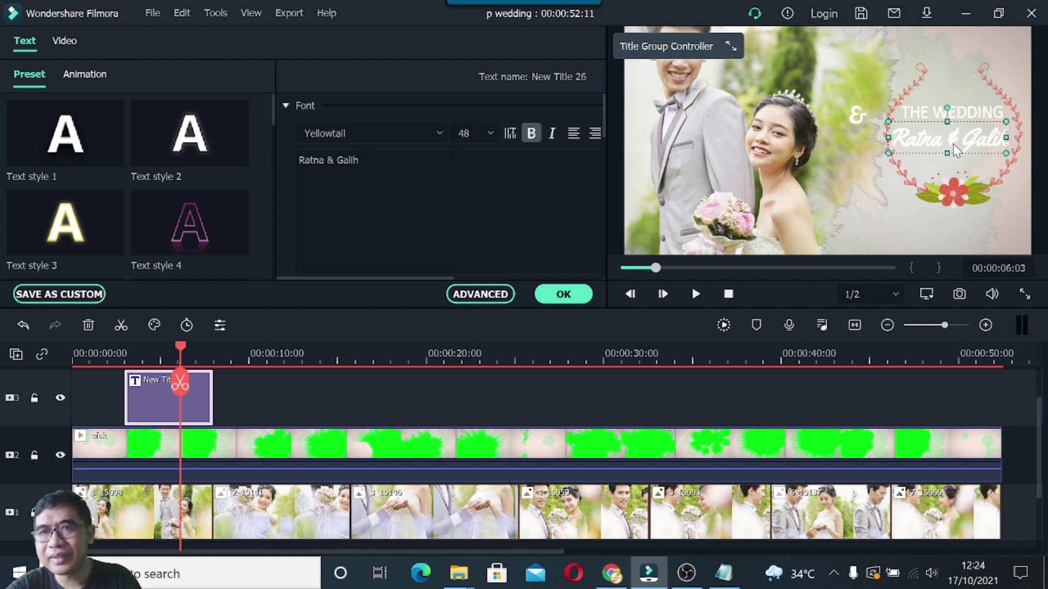
drag(983, 130, 983, 134)
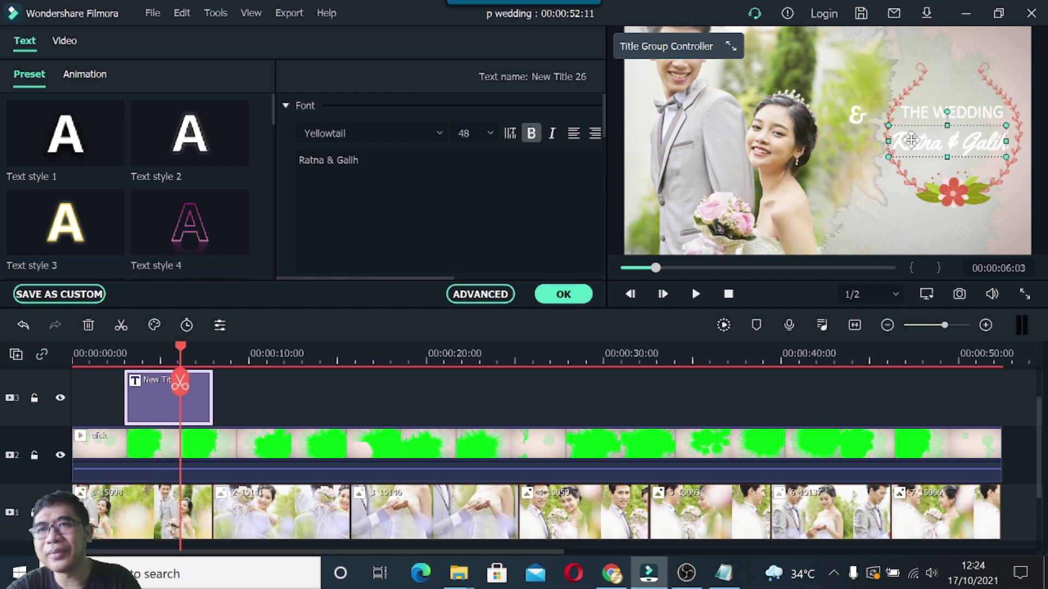
click(950, 189)
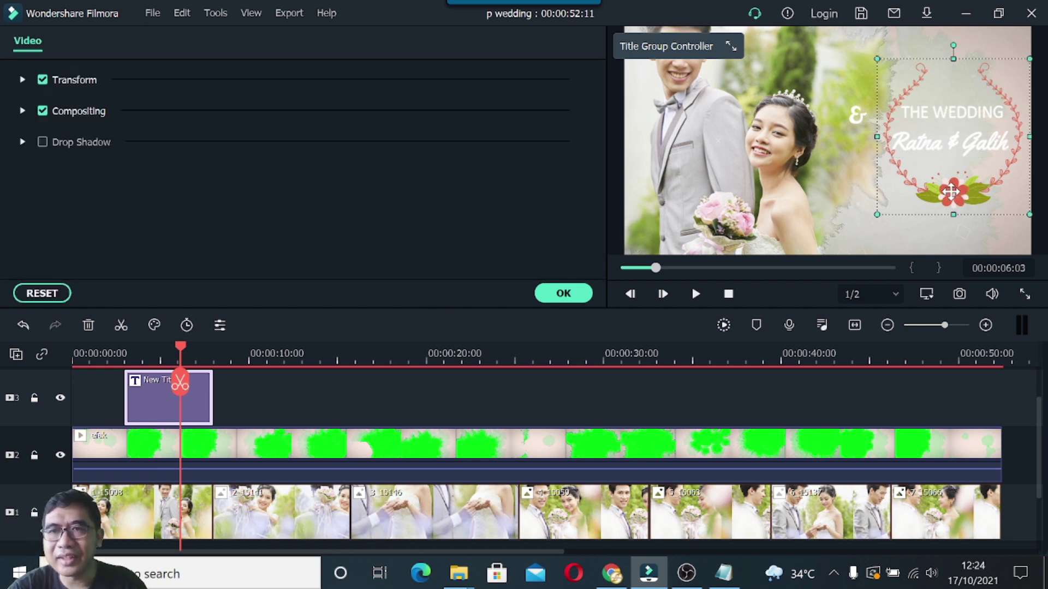
Raise the wreath title in the frame and move THE WEDDING up and right inside it.
mouse_move(950, 187)
mouse_down()
mouse_move(956, 164)
mouse_move(955, 176)
mouse_up()
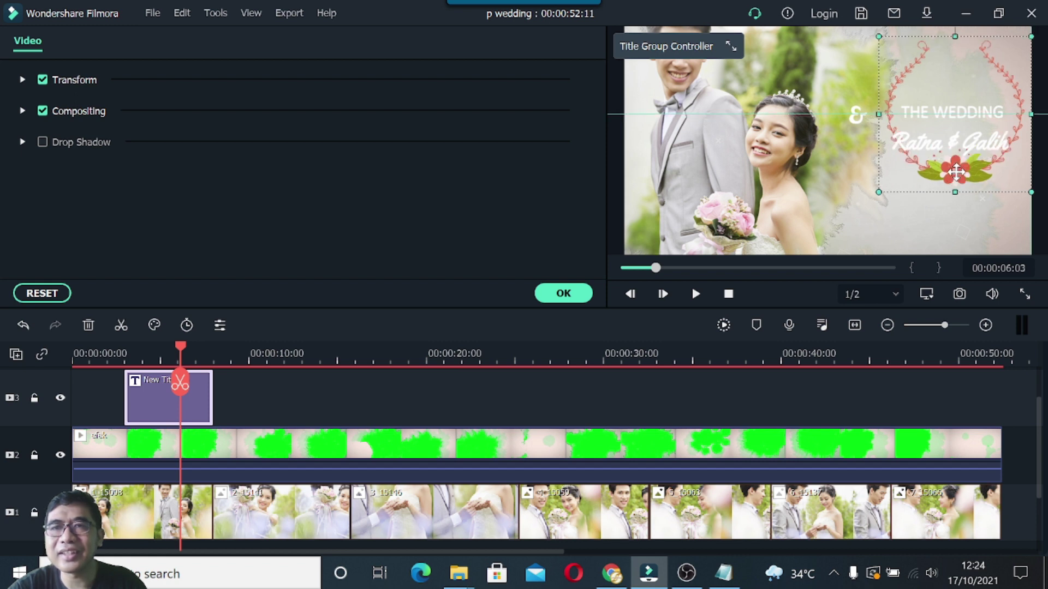
double_click(945, 112)
drag(946, 112, 954, 86)
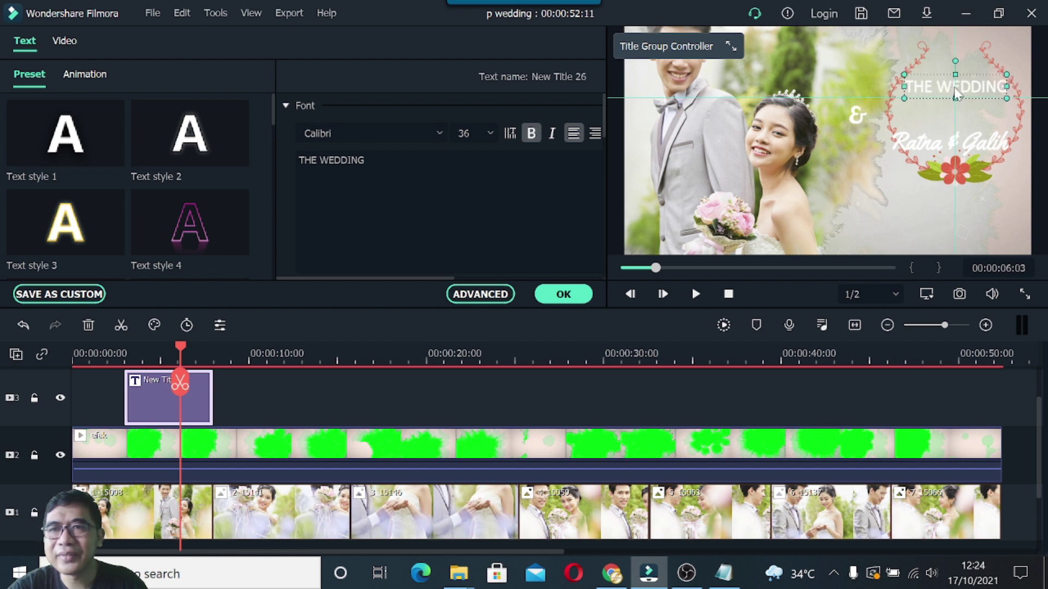
Drag the names line up, undo it, then nudge it down and left with the arrow keys.
click(937, 146)
drag(942, 141, 942, 126)
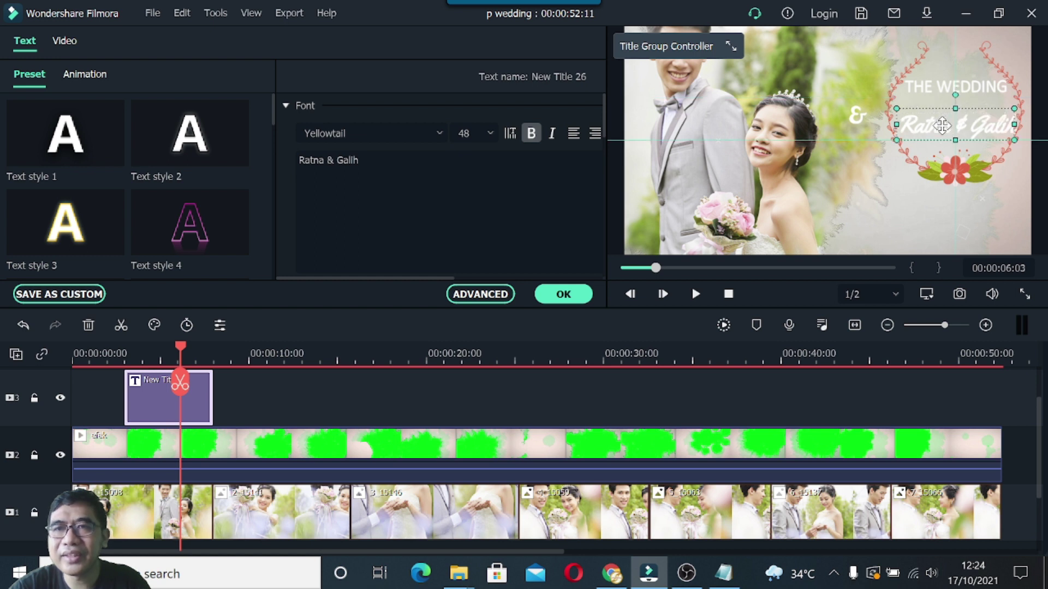
key(ctrl+z)
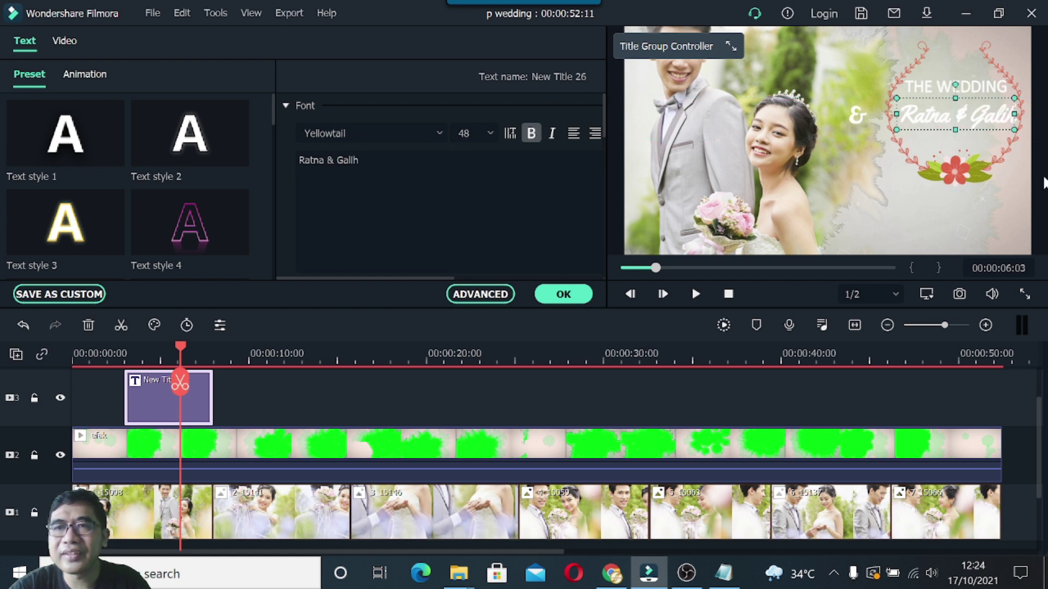
key(Down)
key(Down)
key(Left)
key(Left)
key(Left)
key(Left)
key(Down)
key(Down)
key(Down)
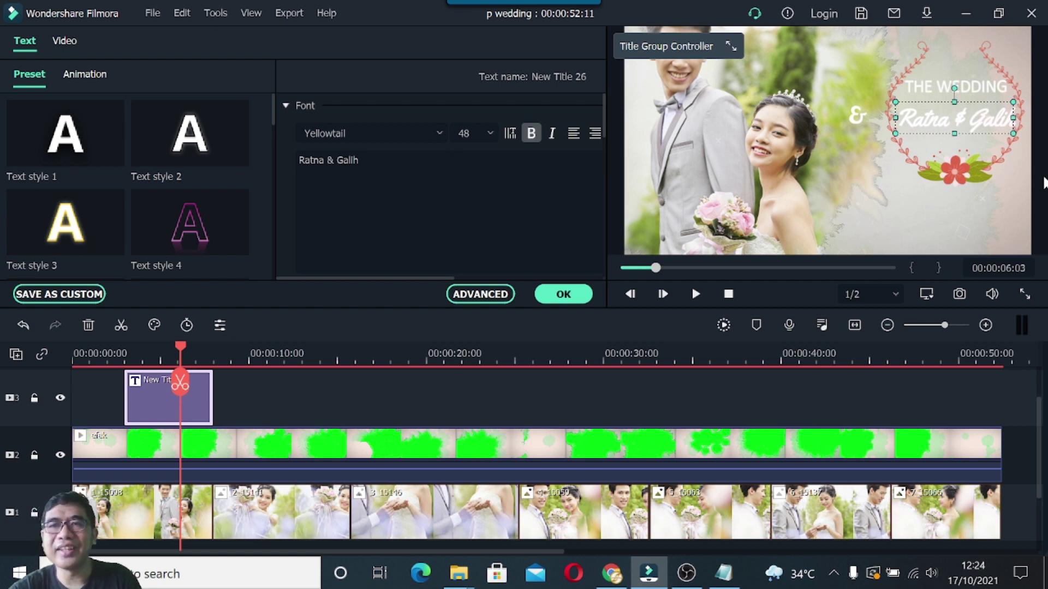
click(861, 121)
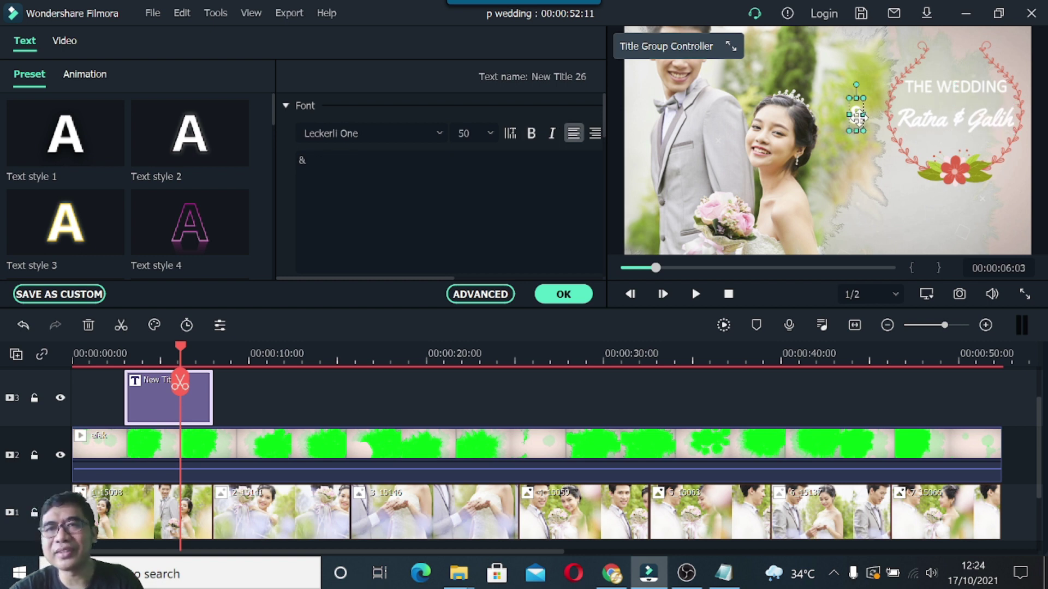
Delete the text of the stray & element and confirm the edit.
click(316, 162)
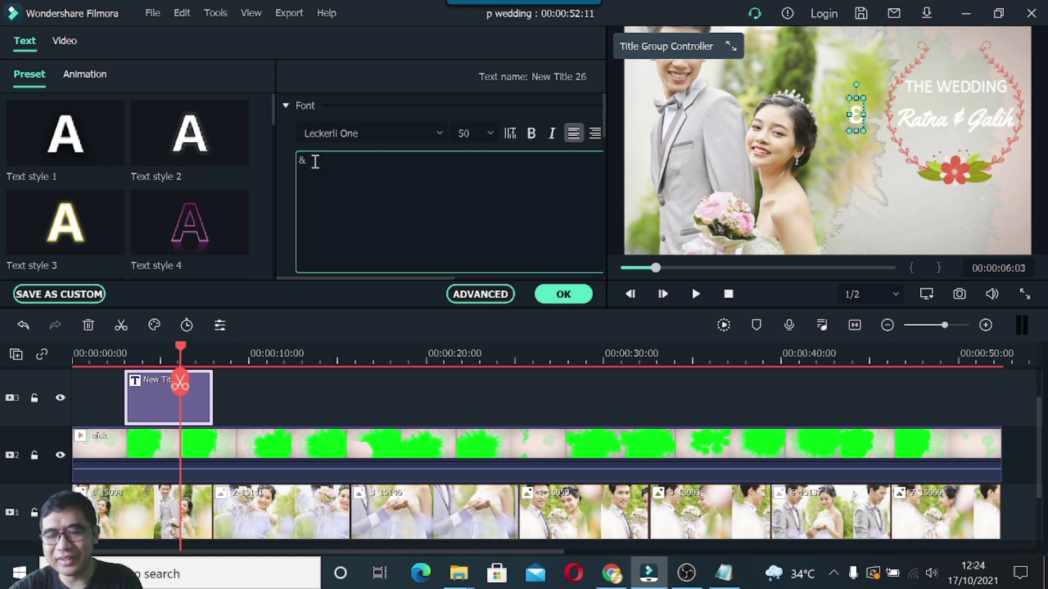
click(552, 295)
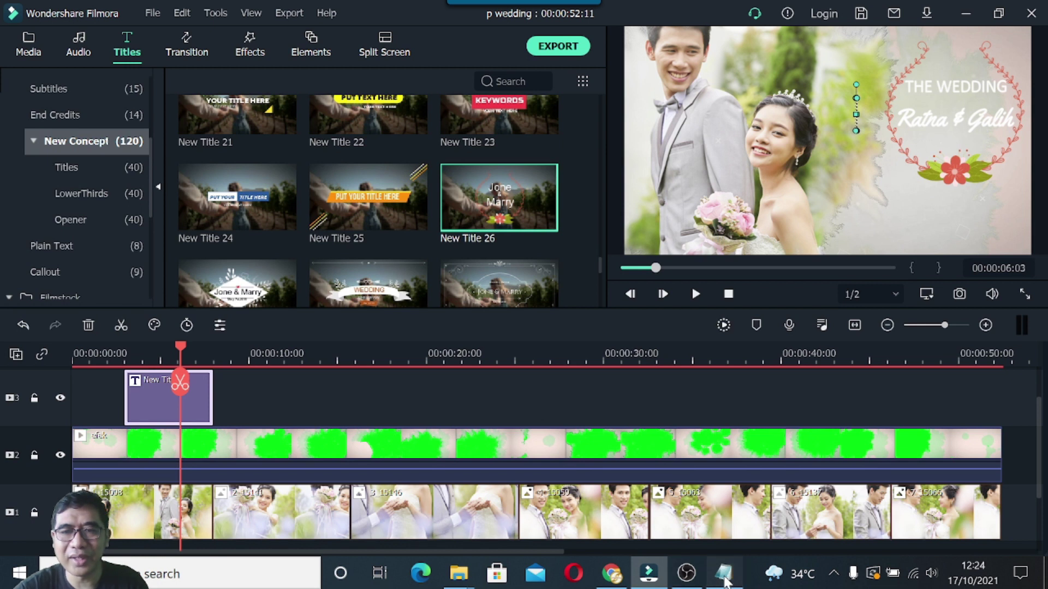
click(723, 573)
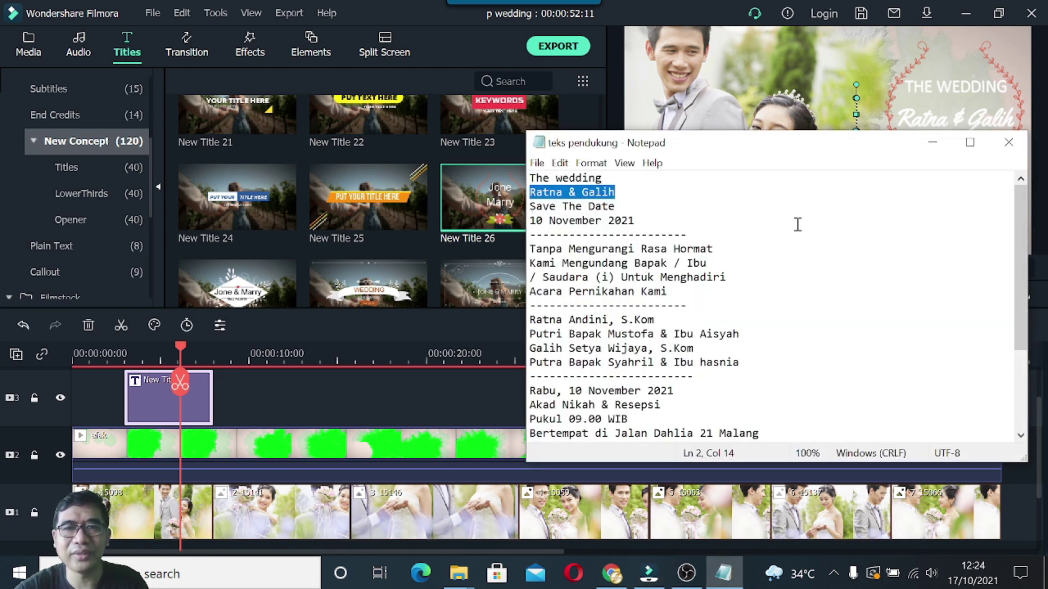
click(932, 143)
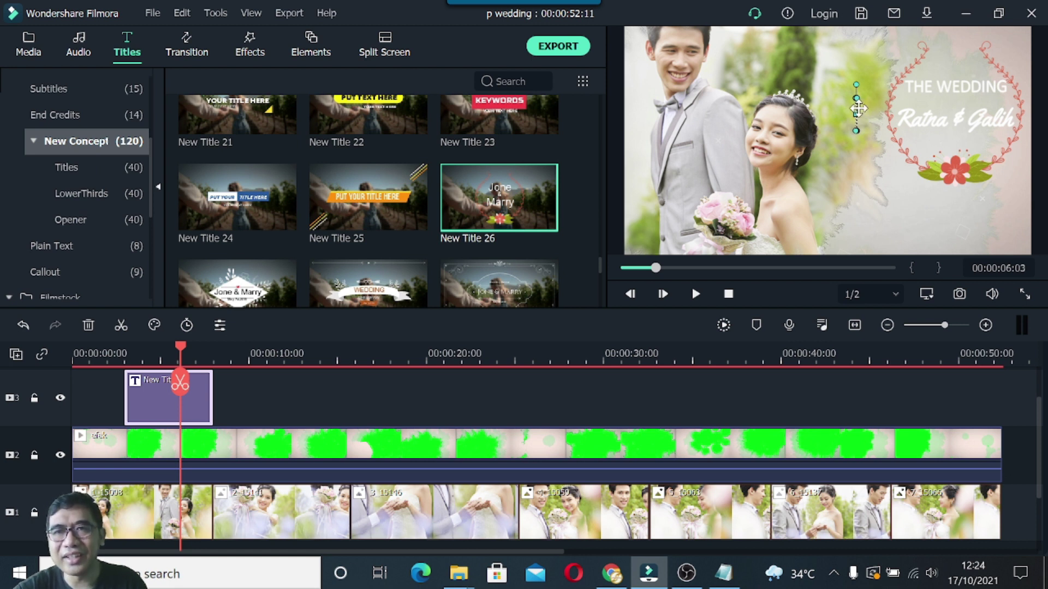
Resize the now-empty text box and move it to the wreath's left, beside the names.
drag(858, 115, 865, 116)
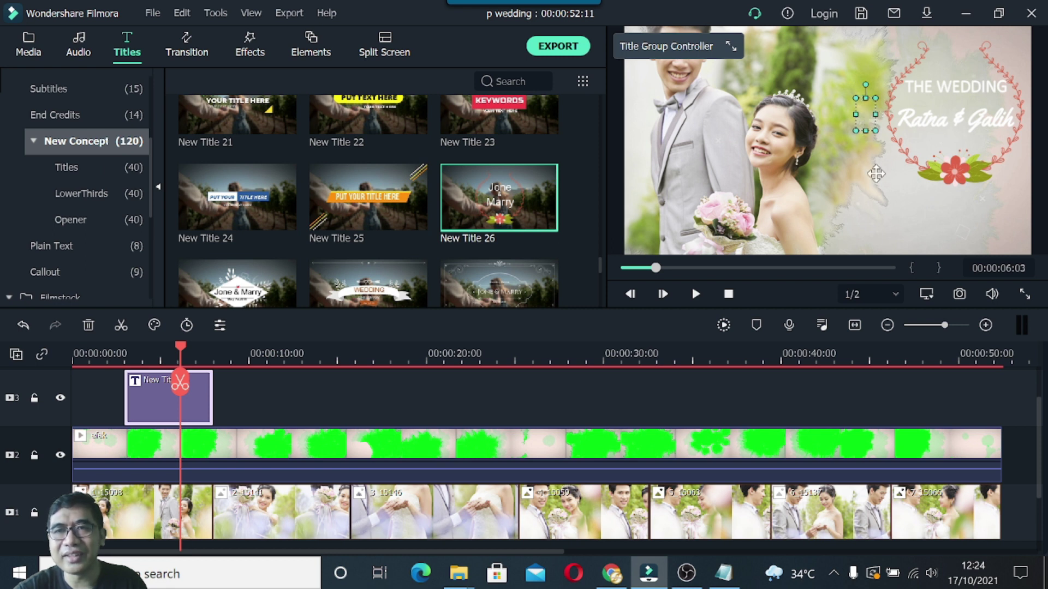
drag(884, 188, 921, 208)
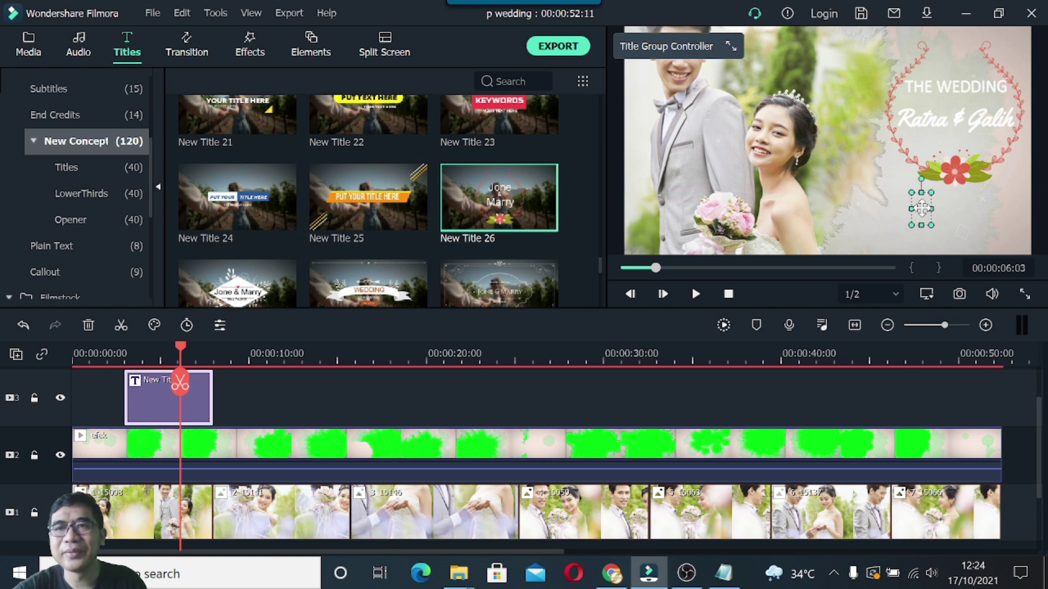
double_click(921, 209)
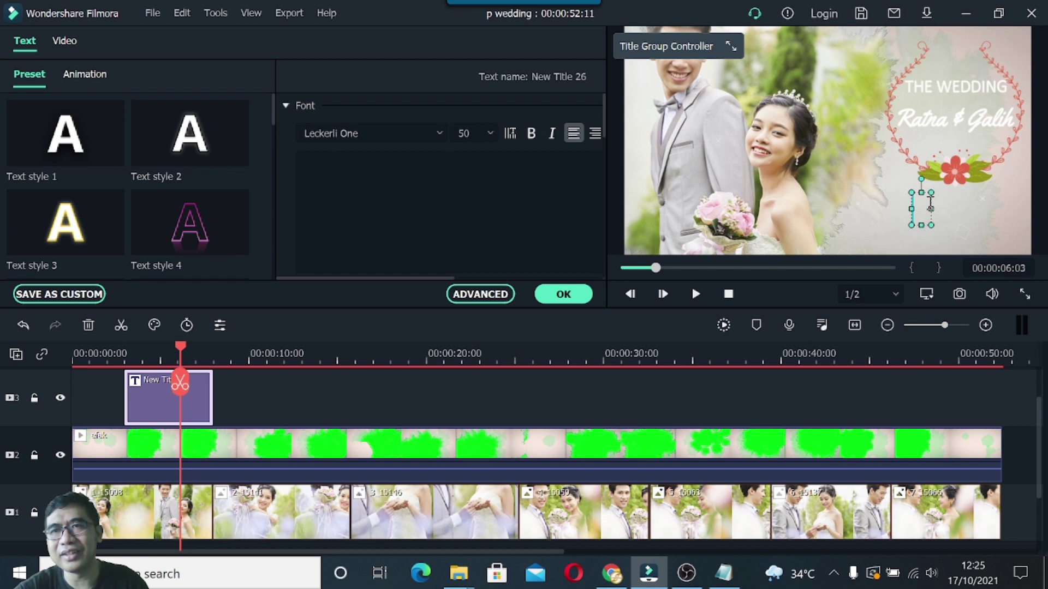
click(328, 182)
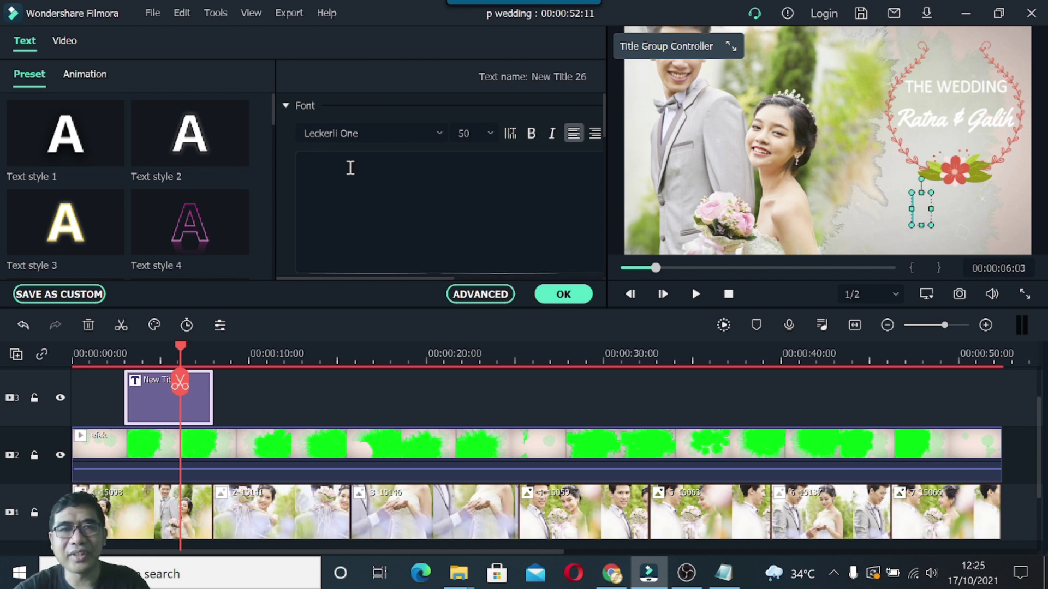
click(563, 294)
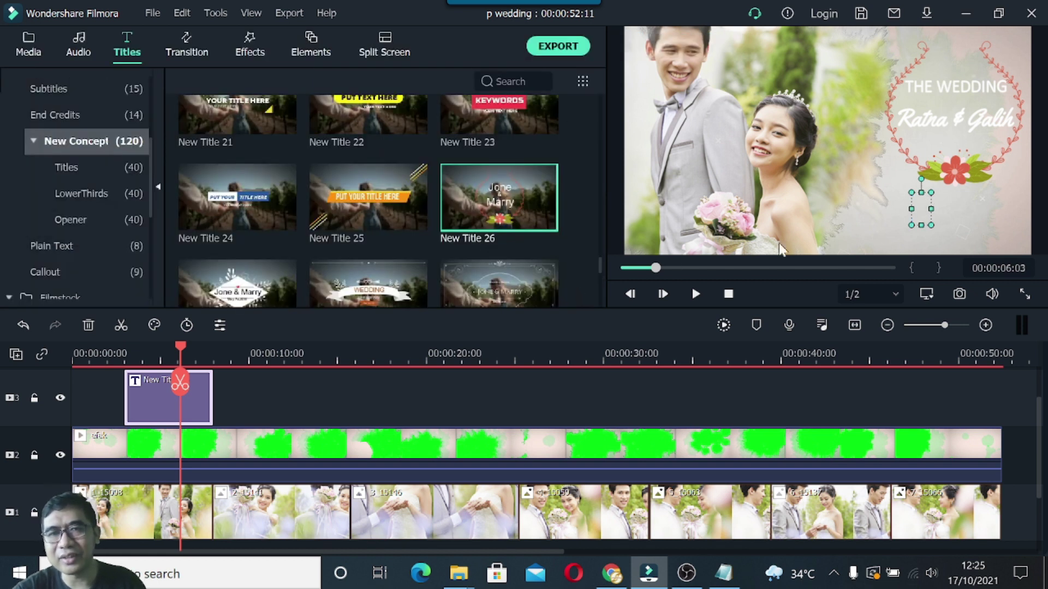
drag(924, 209, 860, 117)
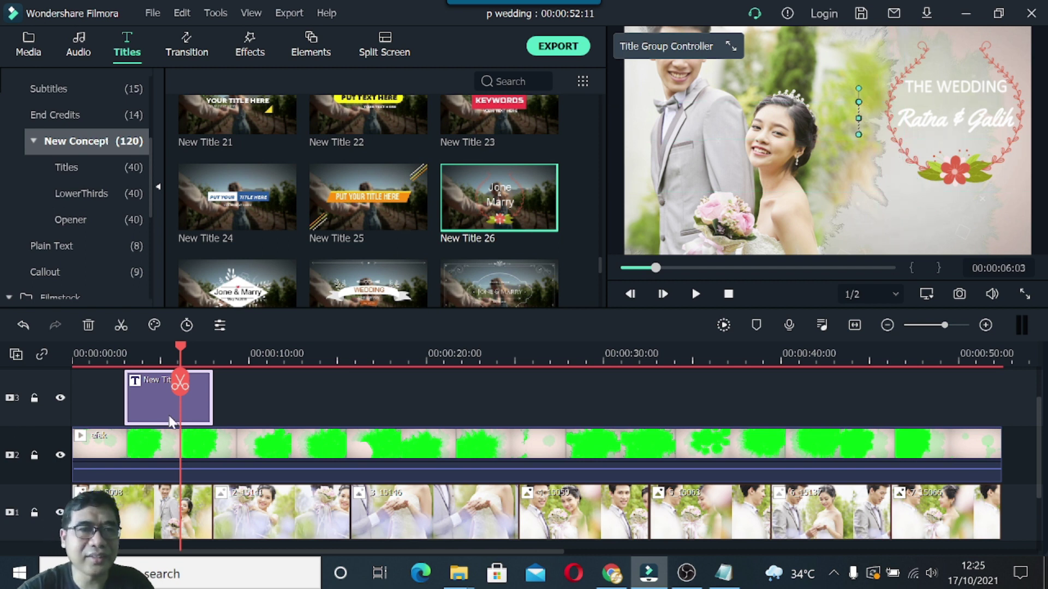
Add a new video track above the wreath title on the timeline.
scroll(112, 398, up, 2)
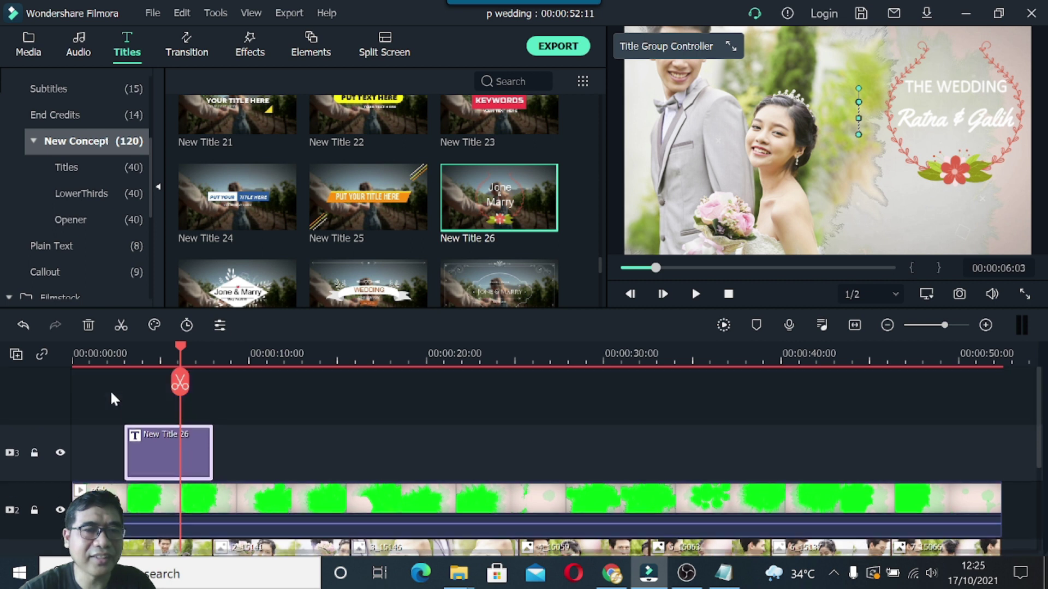
right_click(33, 397)
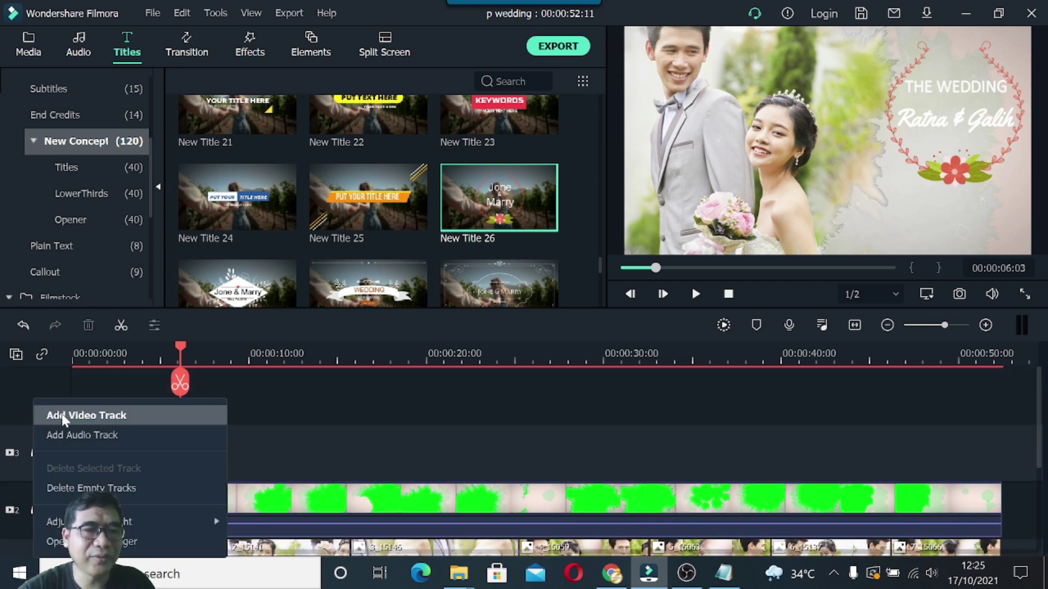
click(61, 414)
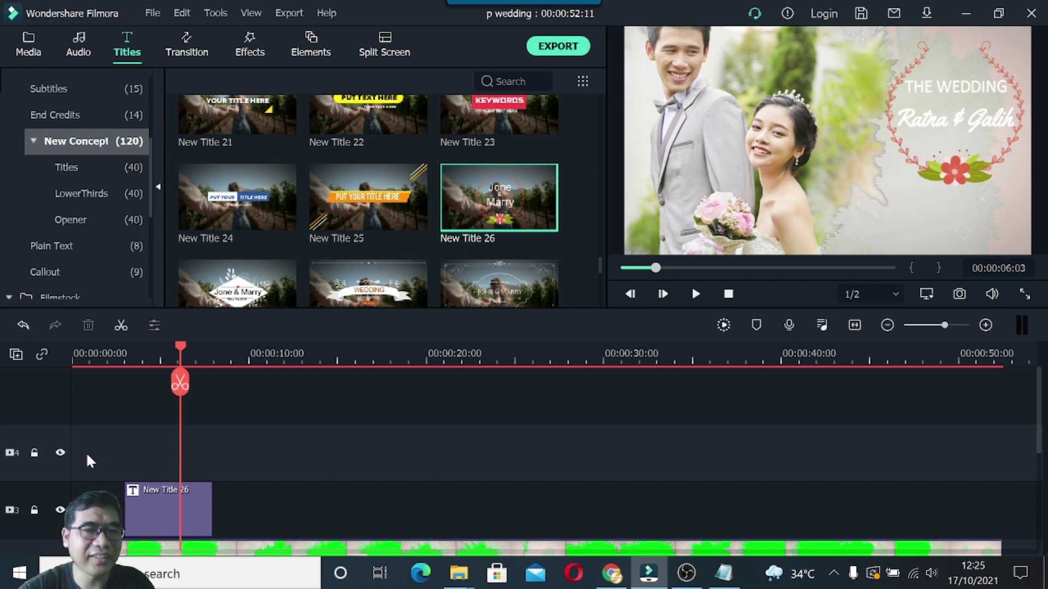
scroll(249, 188, up, 15)
scroll(252, 191, up, 6)
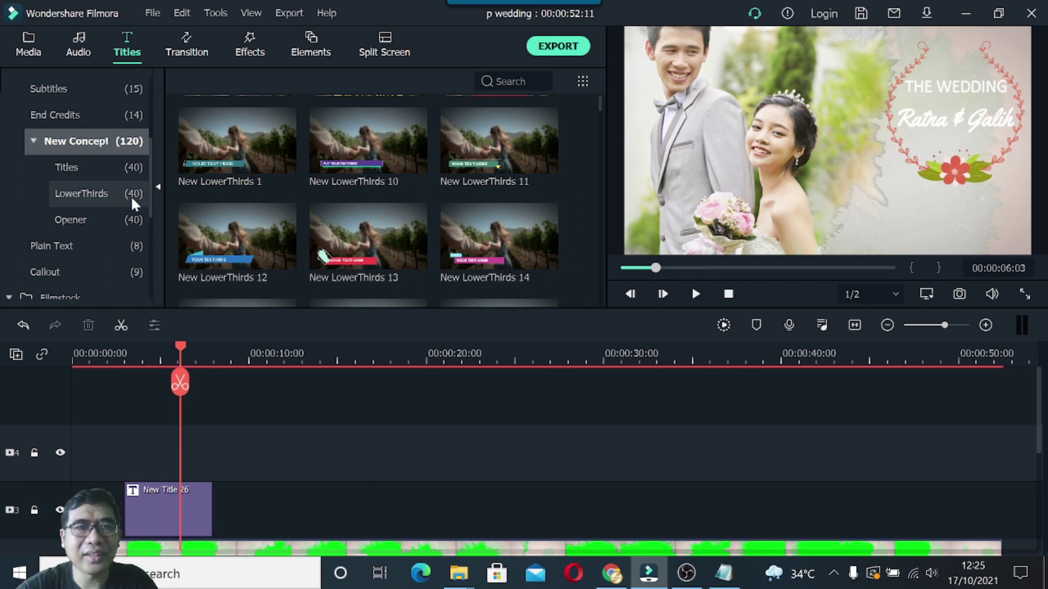
scroll(227, 183, down, 8)
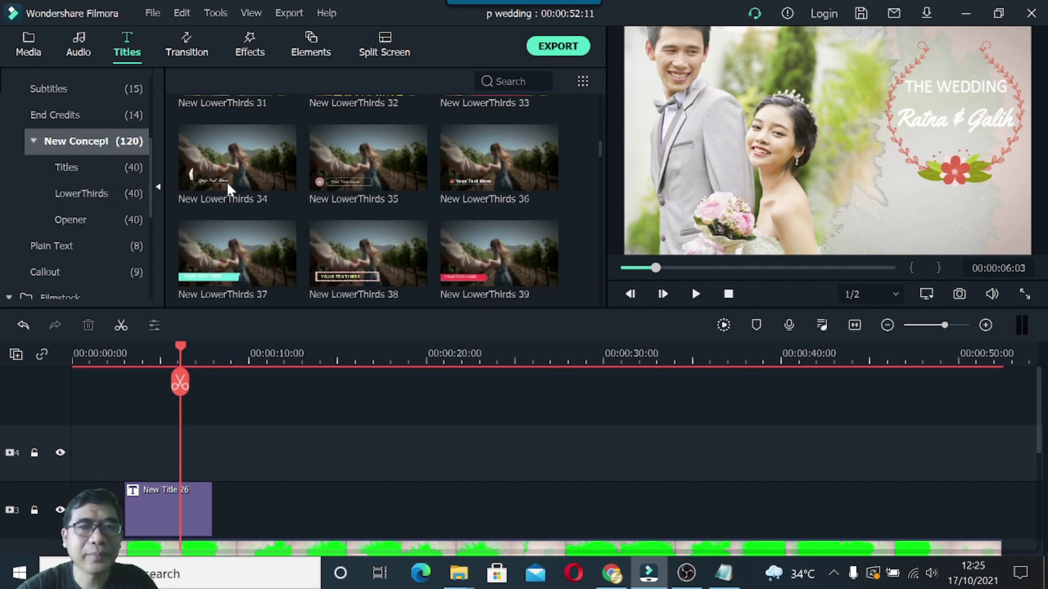
scroll(227, 181, up, 8)
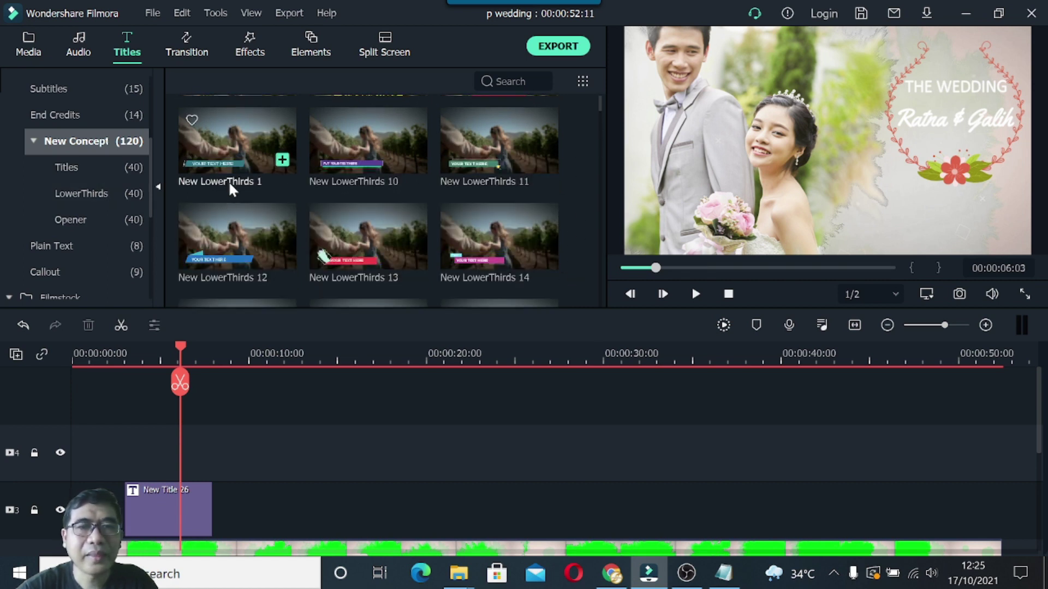
Browse the New Concept, Custom and Openers title preset categories.
click(73, 171)
scroll(261, 175, down, 10)
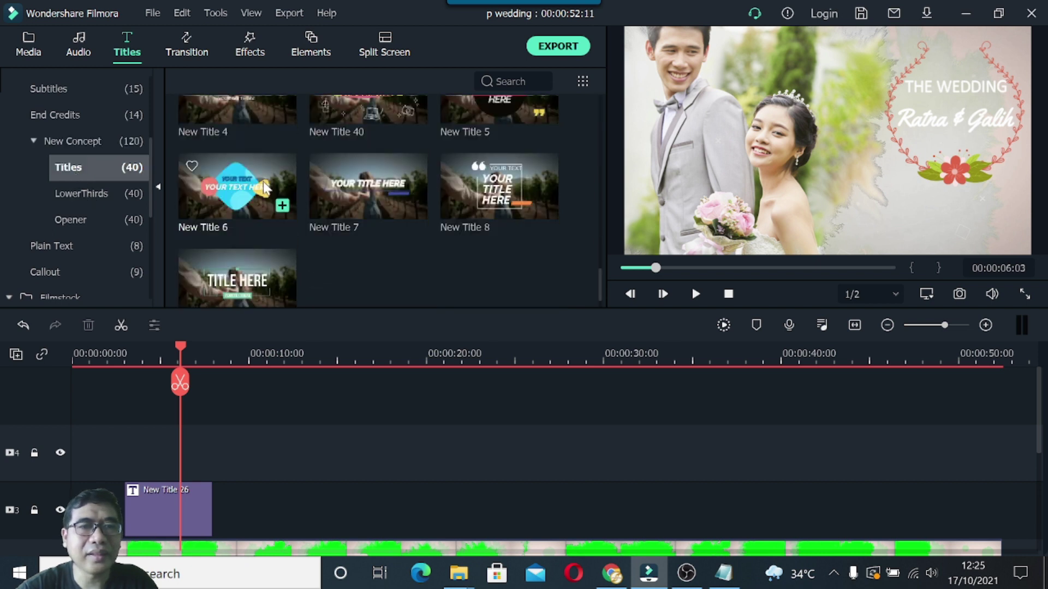
click(87, 193)
scroll(109, 125, up, 3)
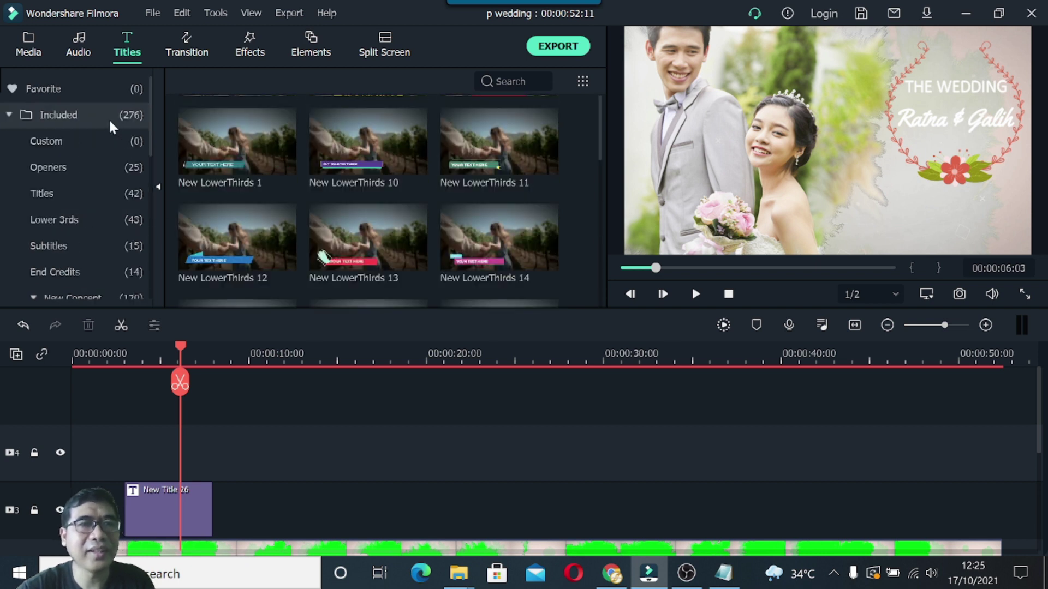
click(62, 141)
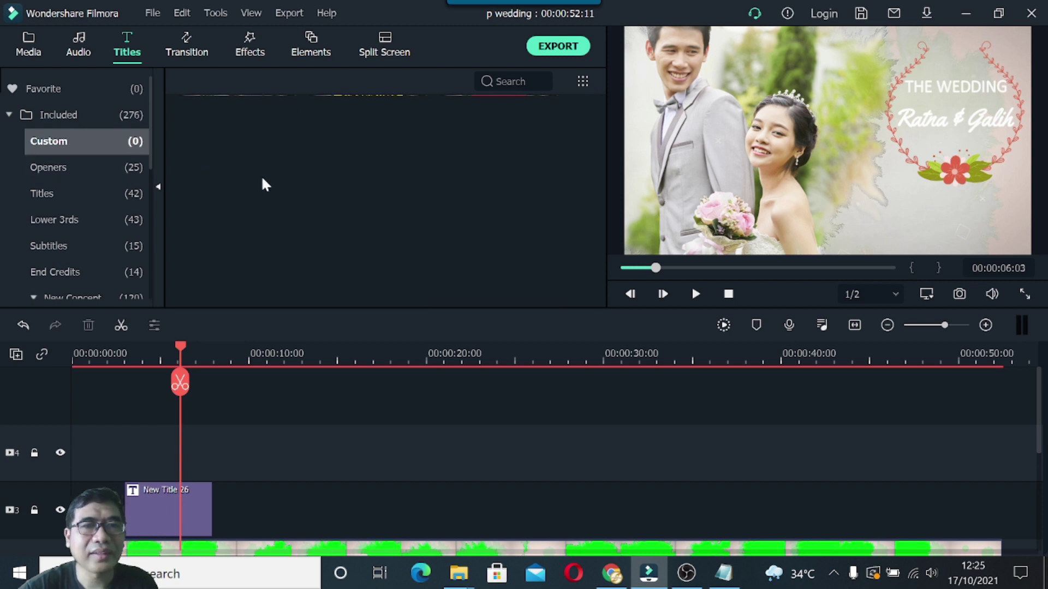
click(66, 168)
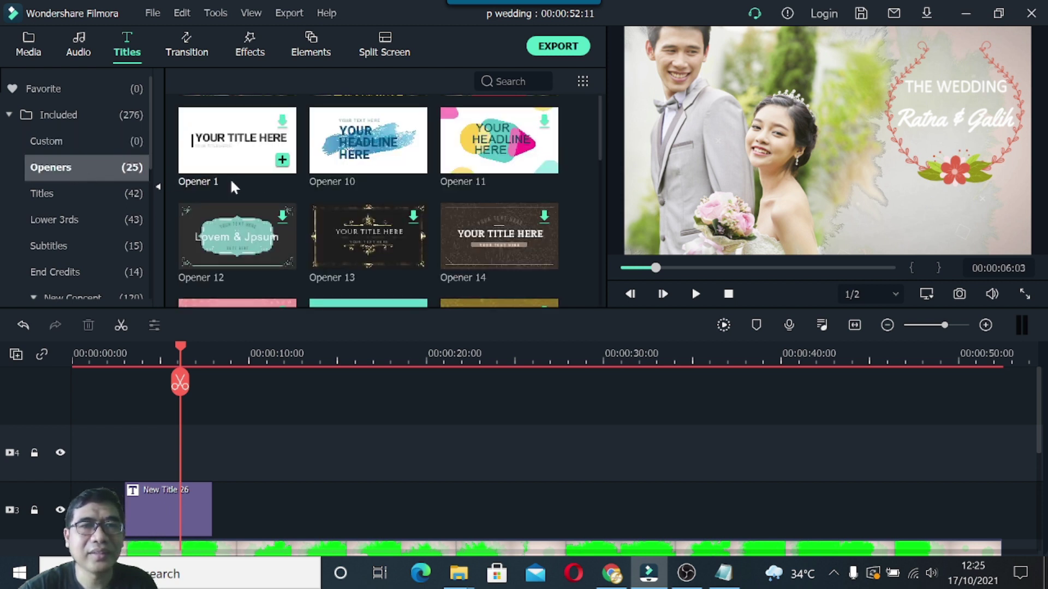
Look through the built-in Titles and Lower 3rds presets, ending back in Titles.
click(58, 191)
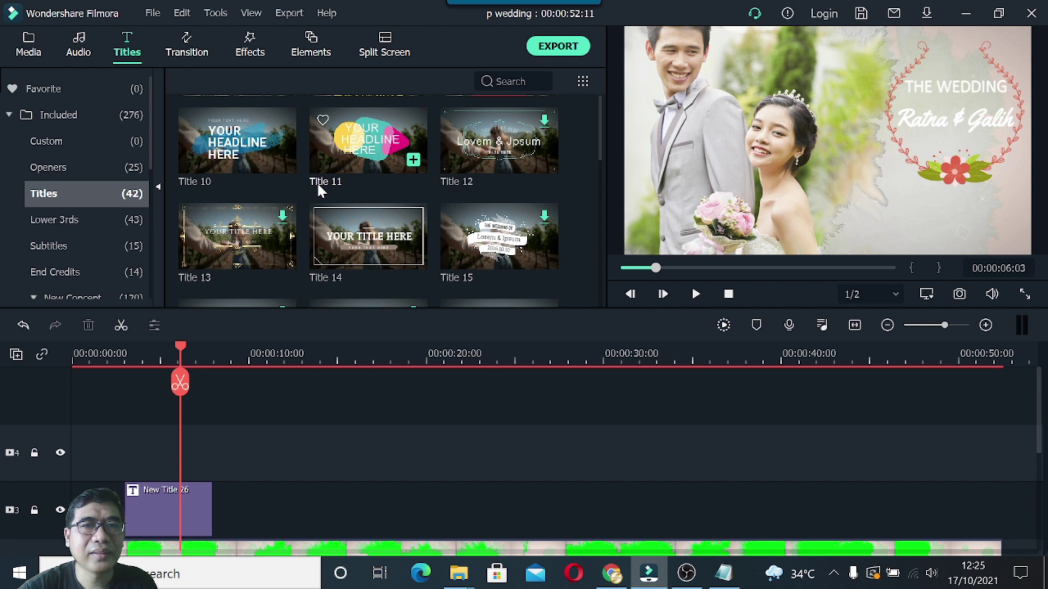
scroll(316, 182, down, 3)
scroll(317, 183, down, 2)
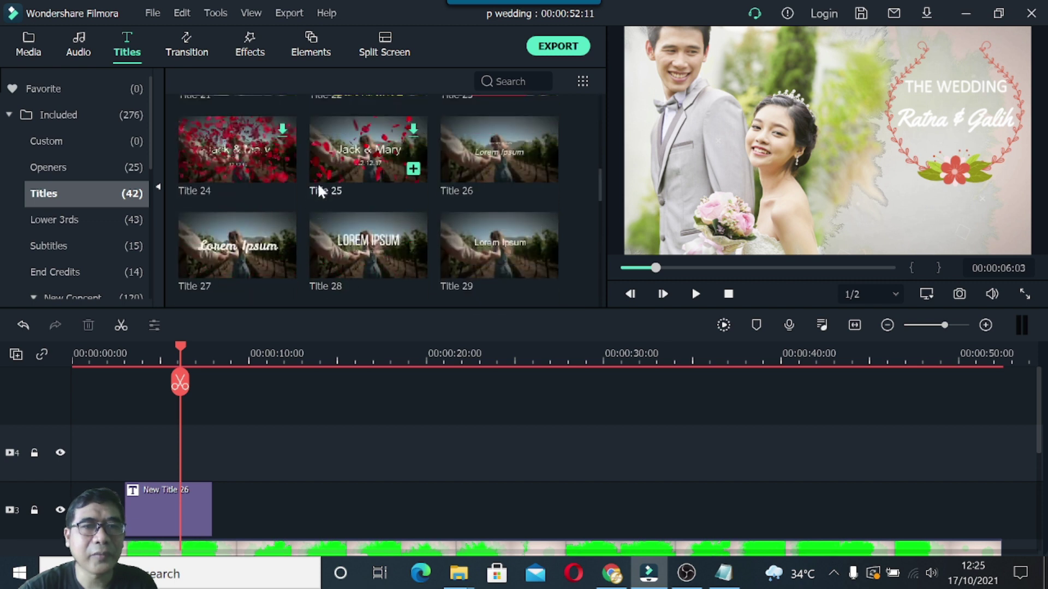
scroll(332, 190, down, 5)
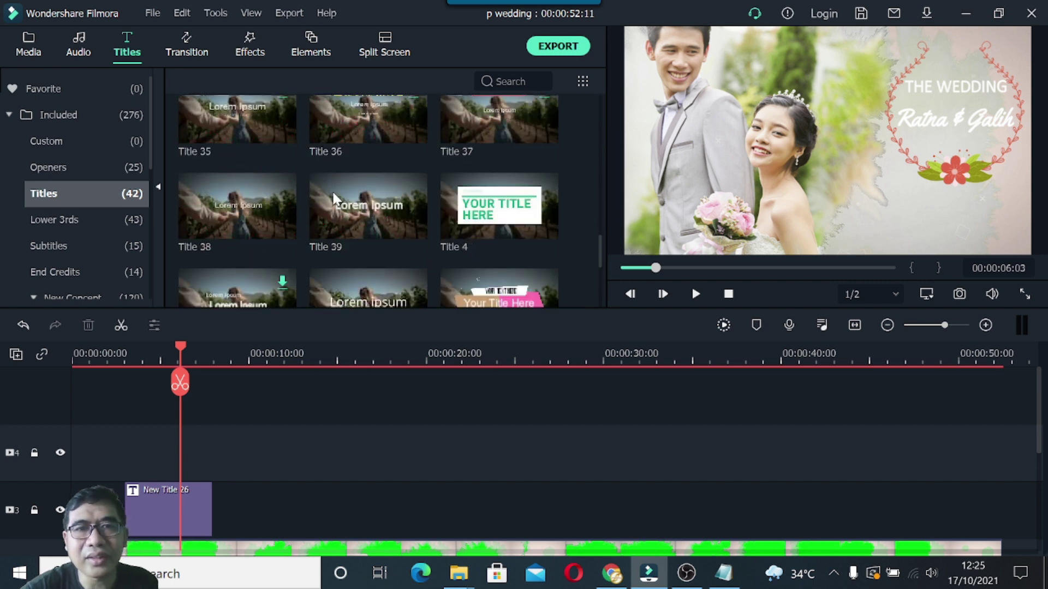
scroll(334, 199, down, 1)
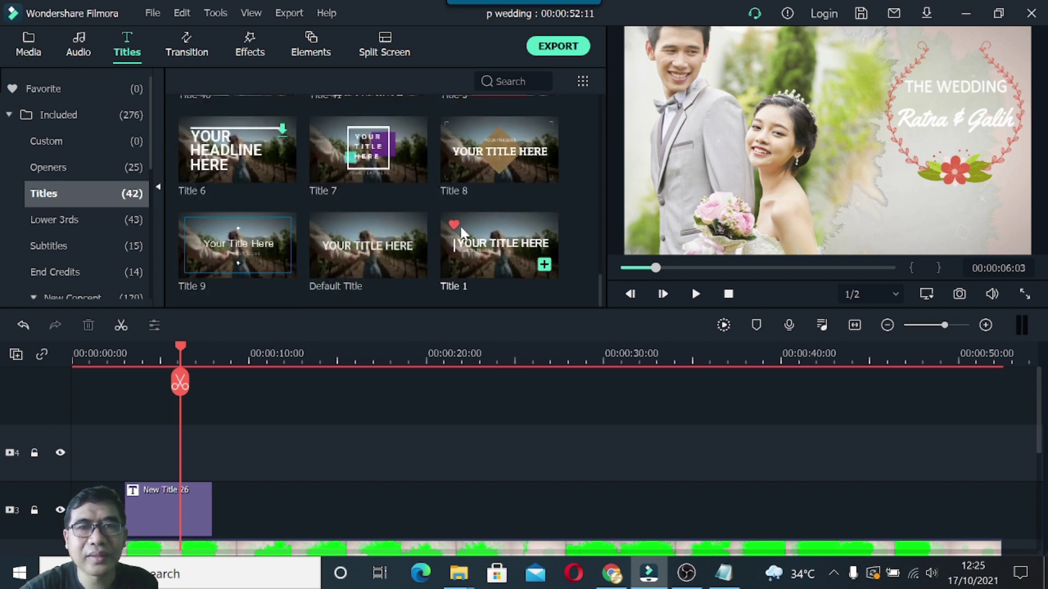
scroll(462, 233, down, 3)
scroll(461, 233, up, 3)
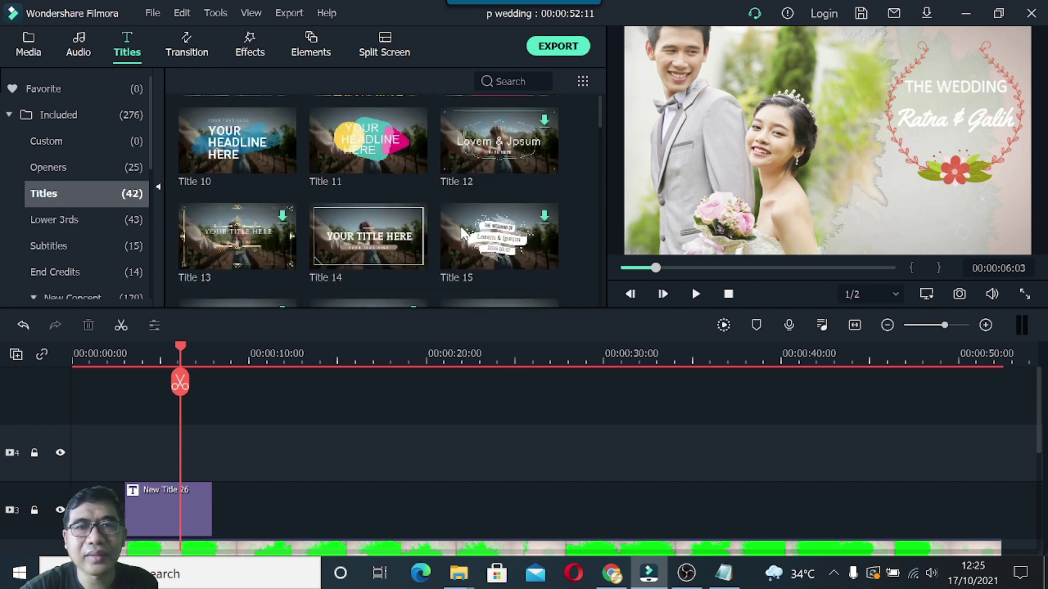
click(58, 221)
scroll(384, 214, down, 10)
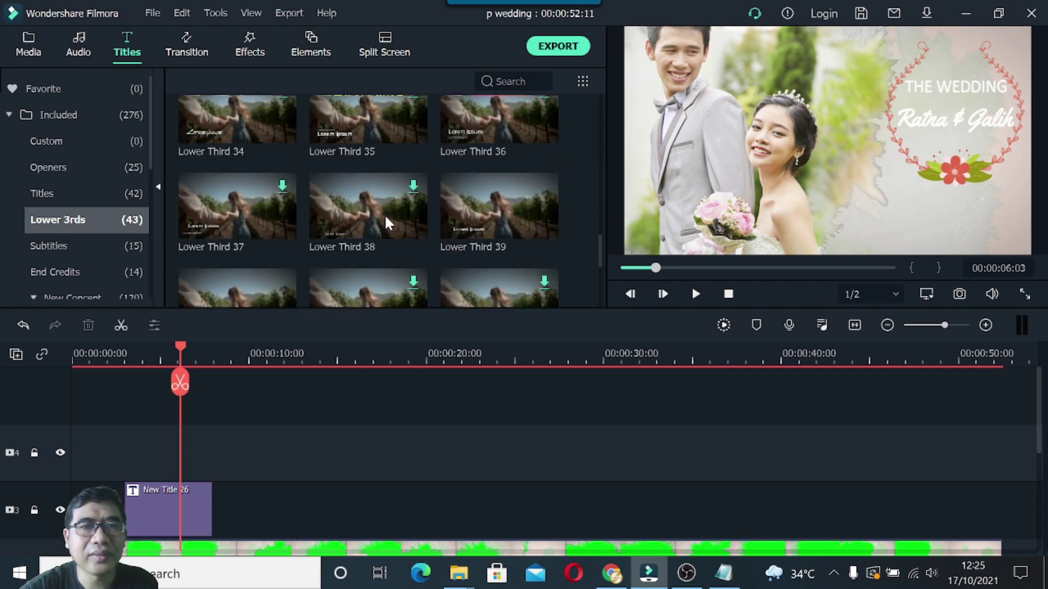
scroll(384, 215, up, 3)
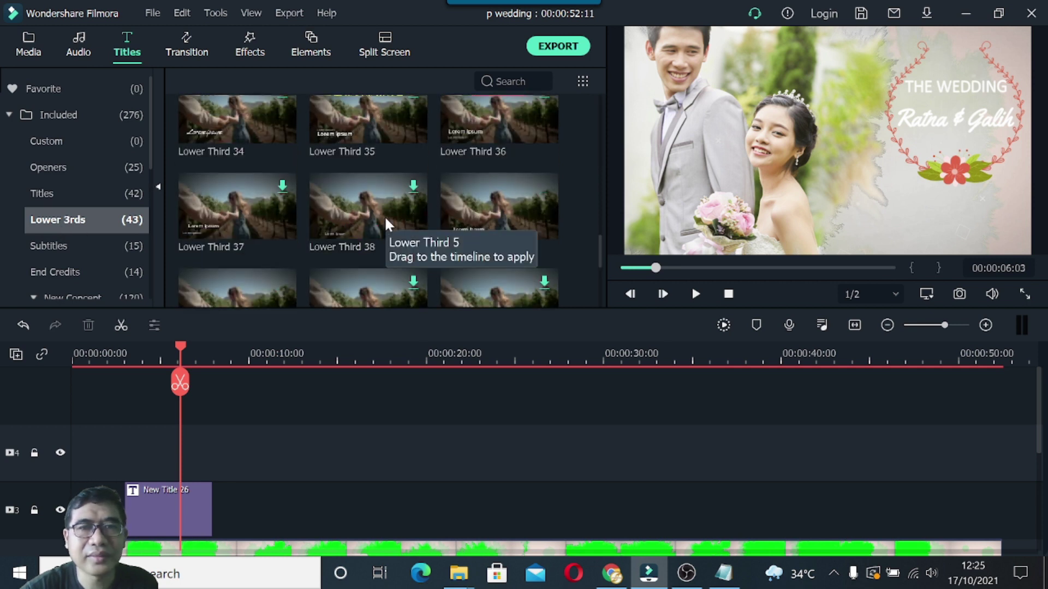
click(64, 199)
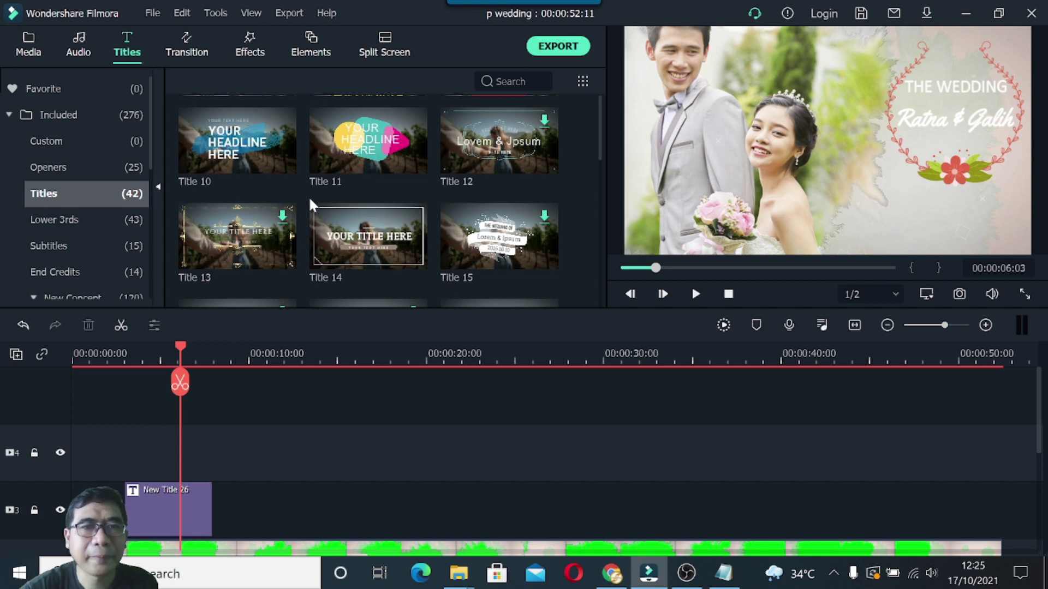
scroll(310, 200, down, 5)
Place Title 29 on track 4 and move its Lorem Ipsum text below the wreath.
mouse_move(373, 254)
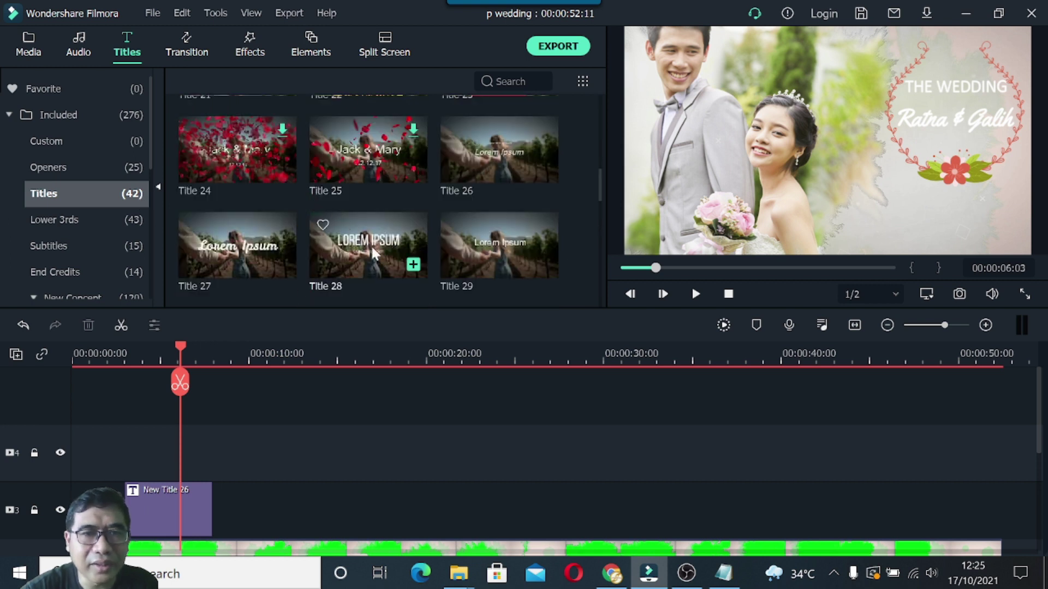
click(492, 235)
drag(507, 251, 145, 440)
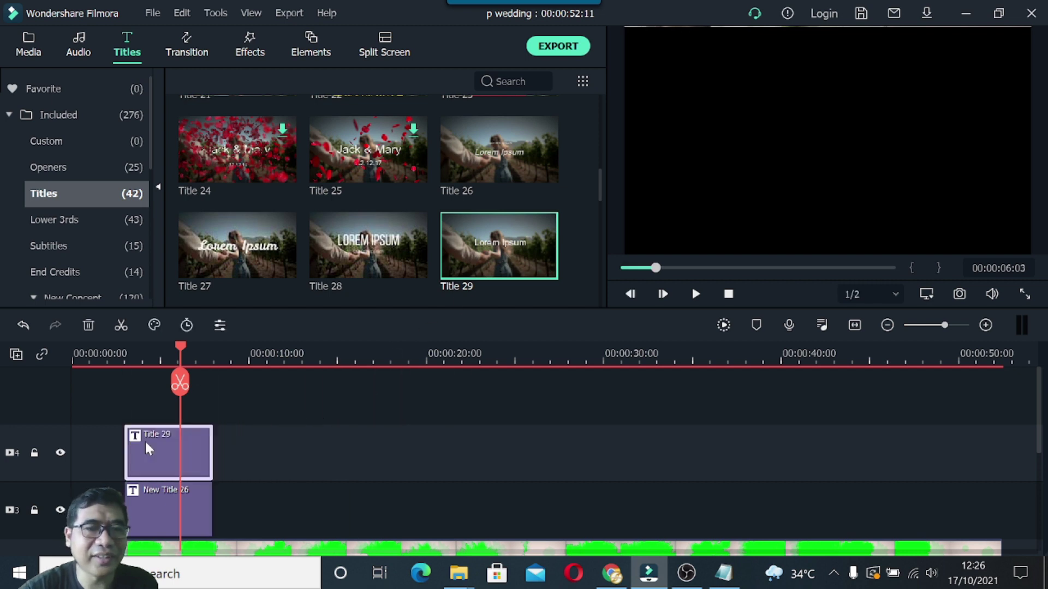
drag(181, 343, 164, 349)
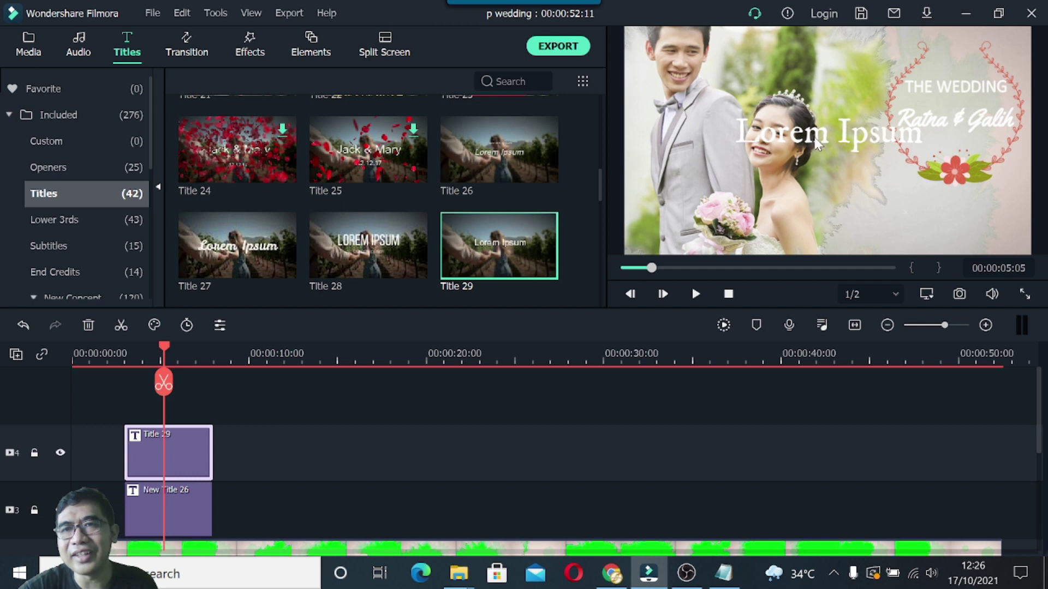
click(840, 133)
drag(842, 171, 933, 213)
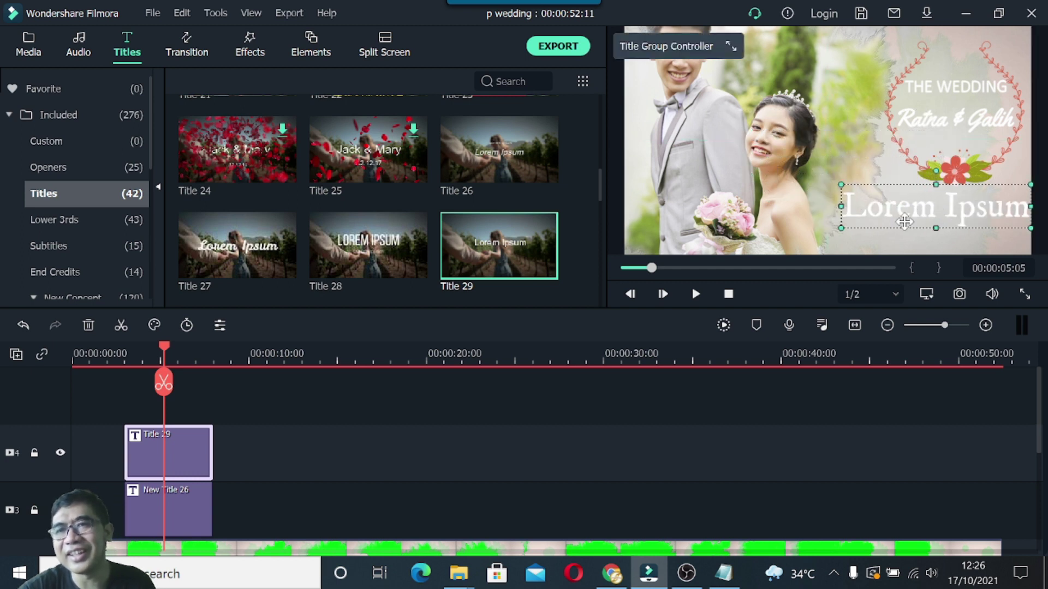
Copy the 'Save The Date' line from the Notepad notes.
click(724, 573)
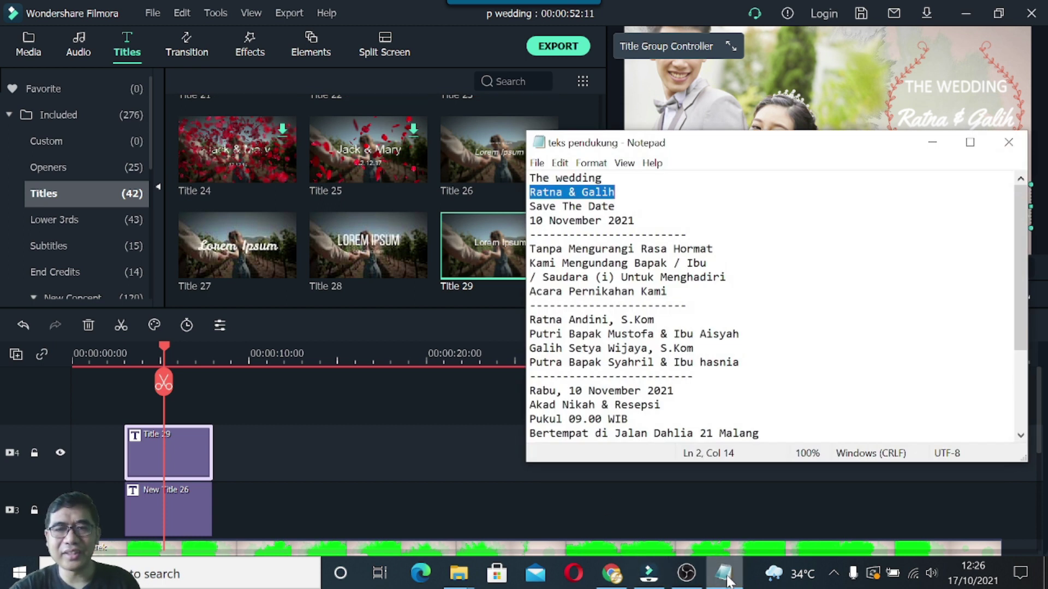
drag(531, 208, 609, 206)
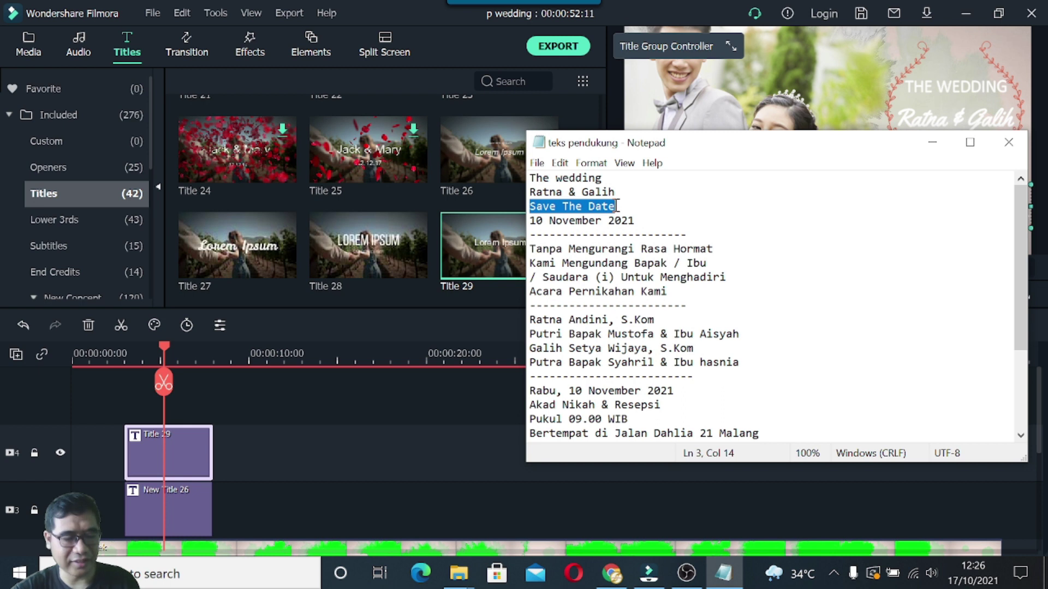
click(932, 143)
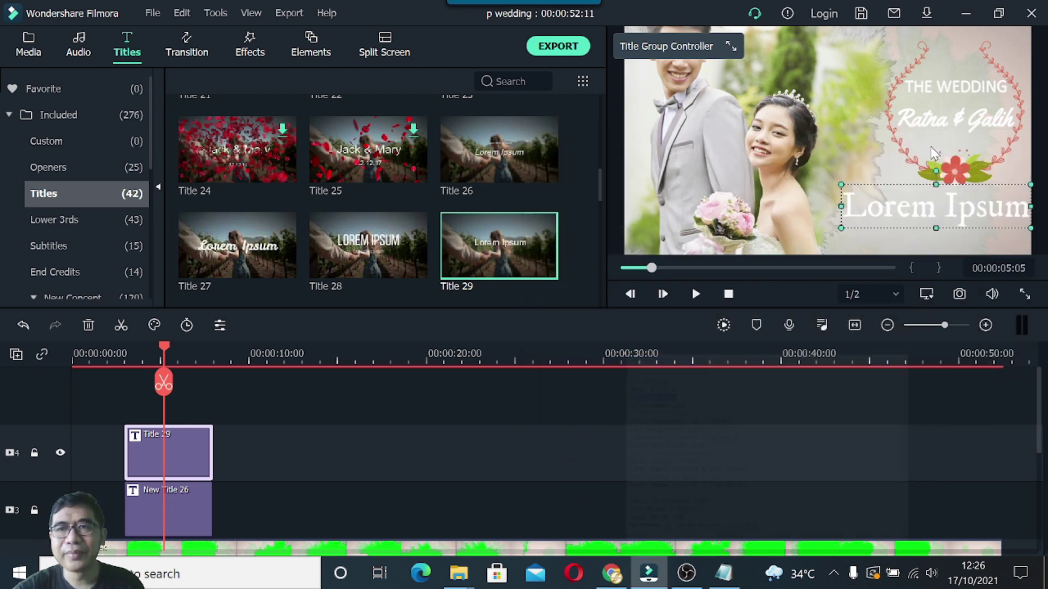
Replace the placeholder with 'Save The Date' in Calibri at size 48.
double_click(902, 210)
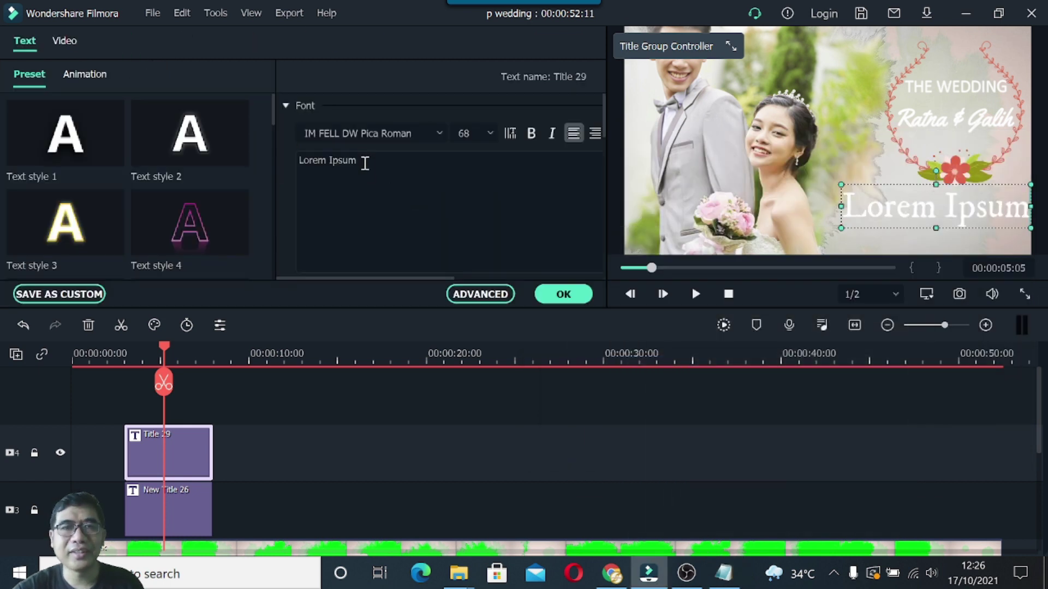
drag(365, 164, 289, 161)
text(Save The Date)
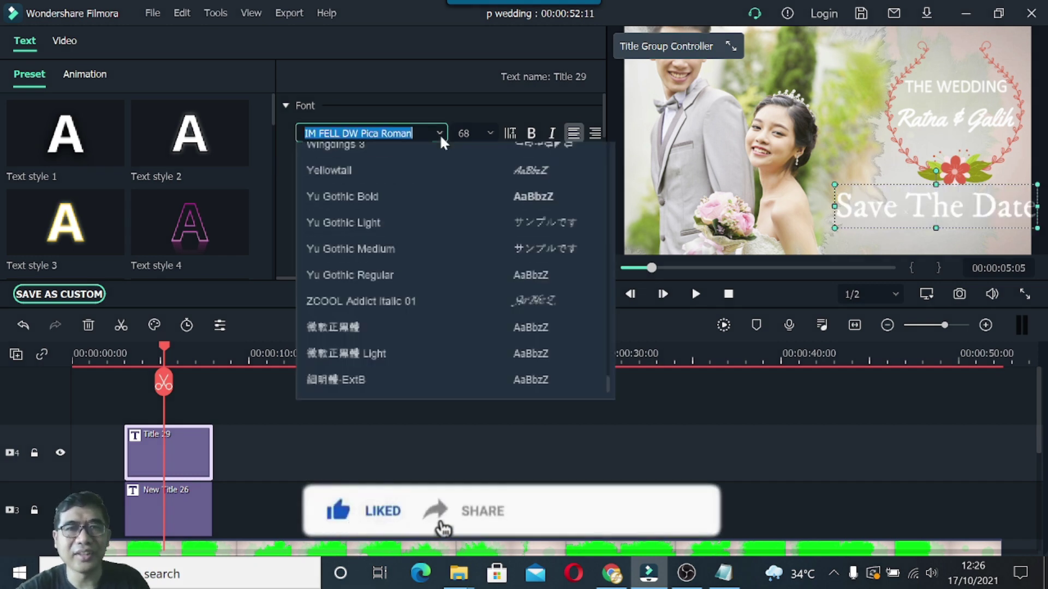
click(440, 134)
drag(604, 262, 605, 149)
scroll(404, 234, down, 12)
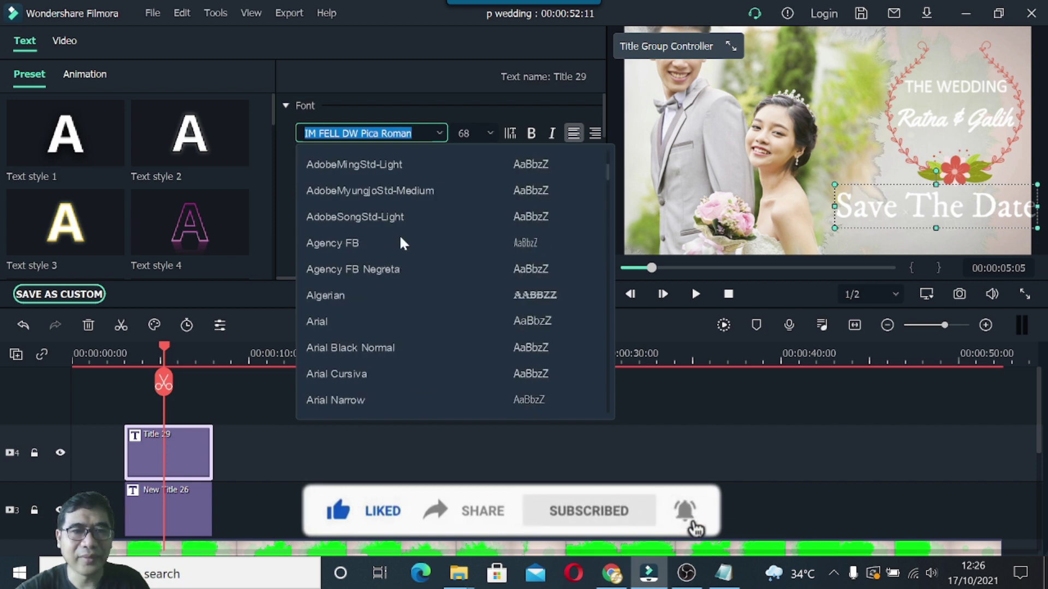
scroll(400, 240, down, 9)
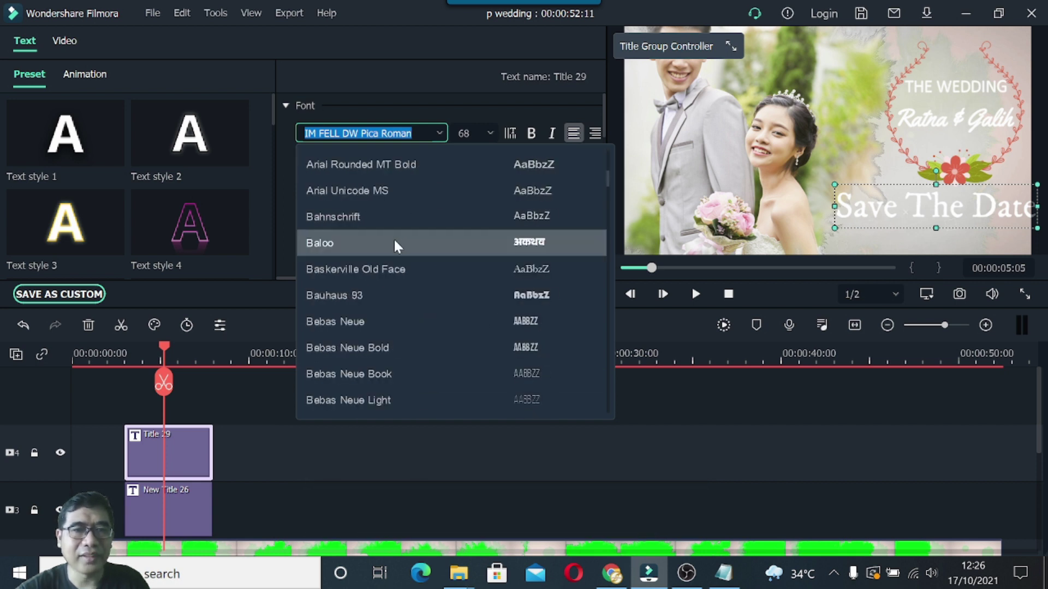
scroll(387, 245, down, 7)
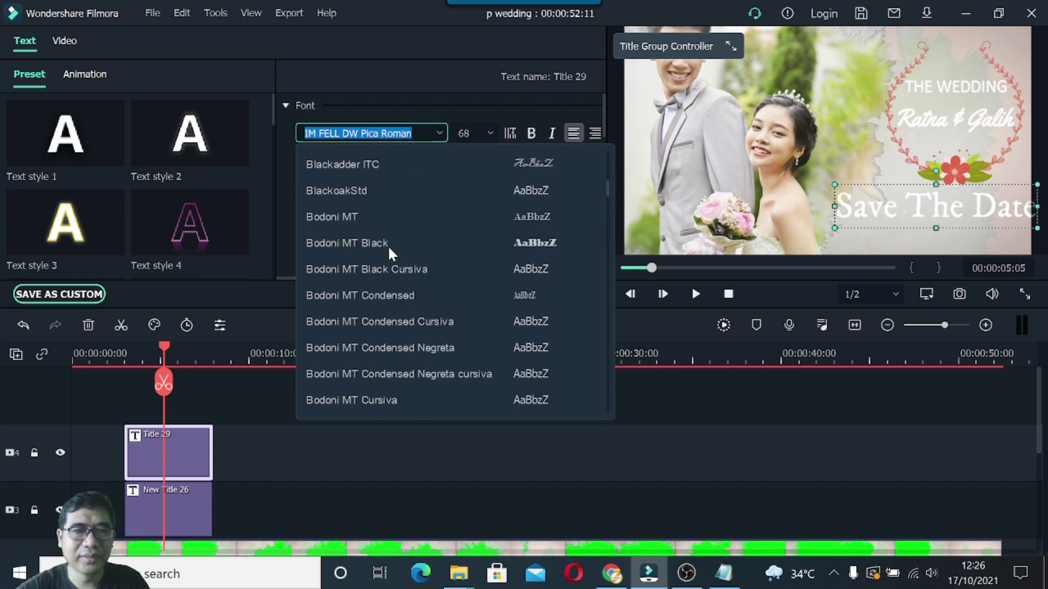
scroll(387, 245, down, 12)
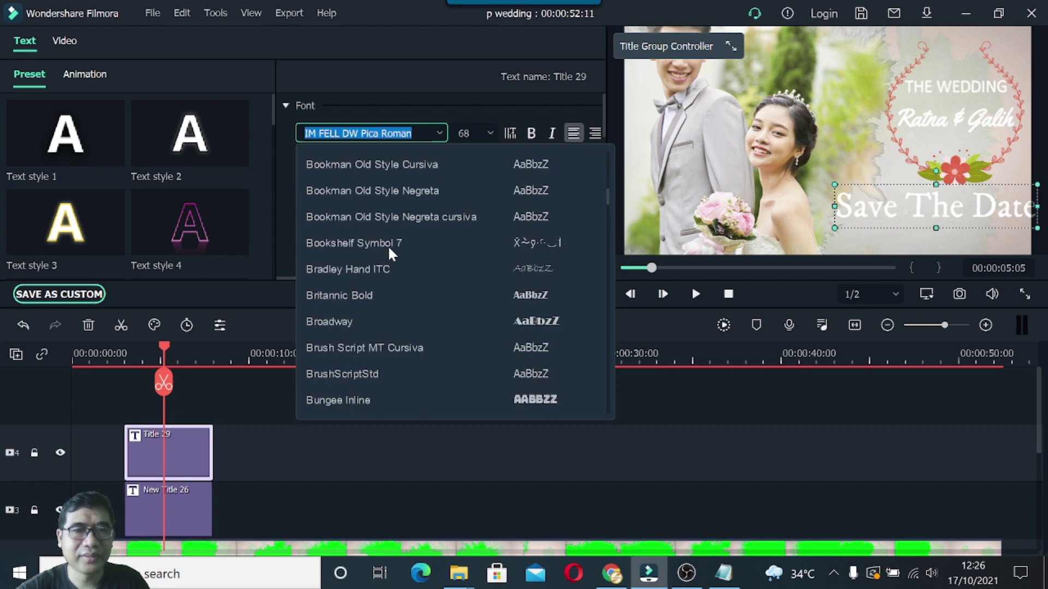
click(335, 348)
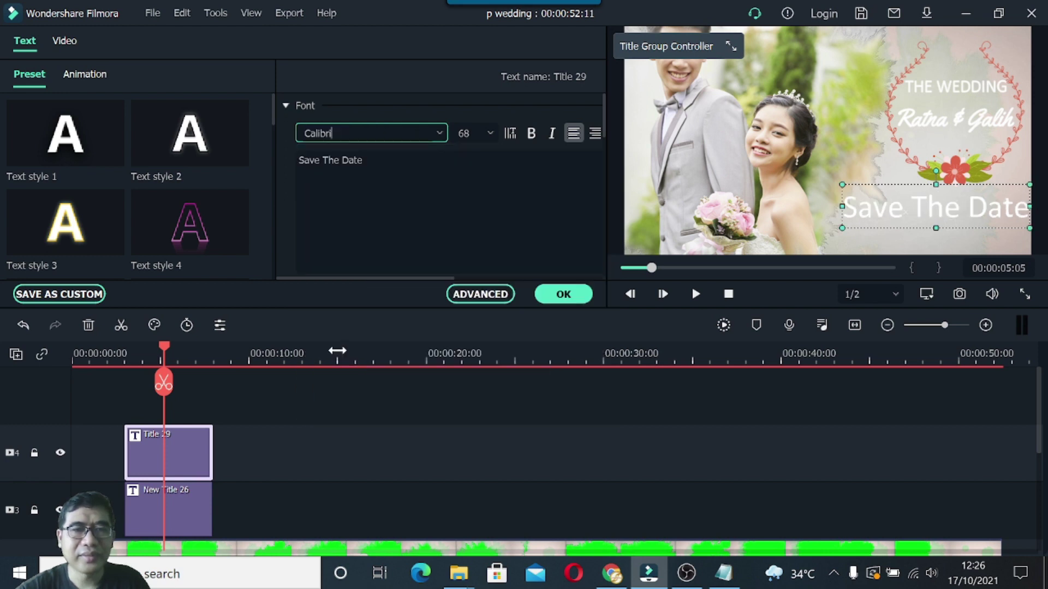
click(489, 133)
click(471, 180)
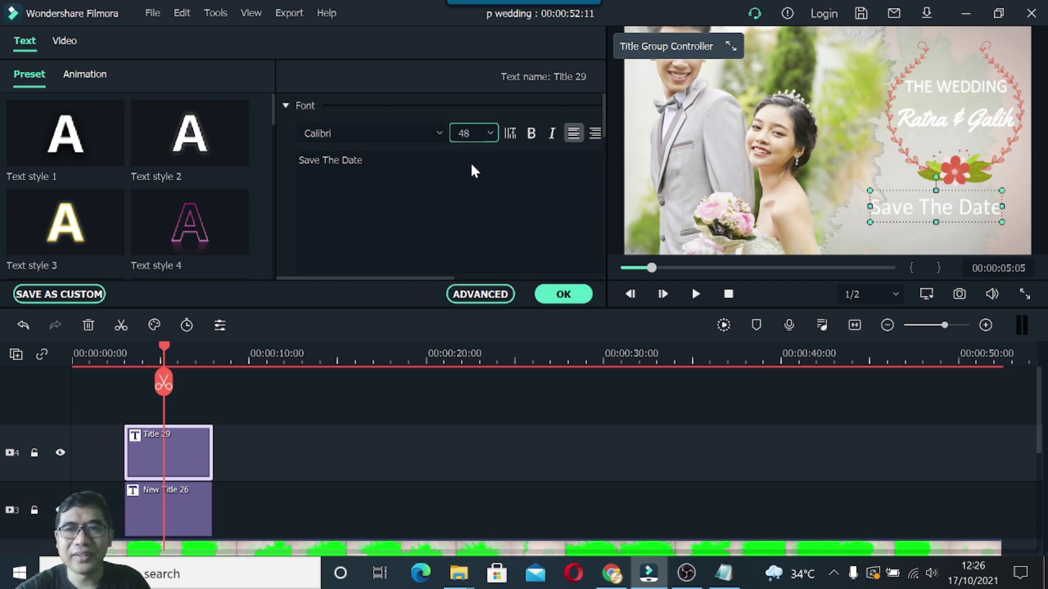
Position Save The Date just under the wreath and narrow its text box.
drag(908, 193, 930, 197)
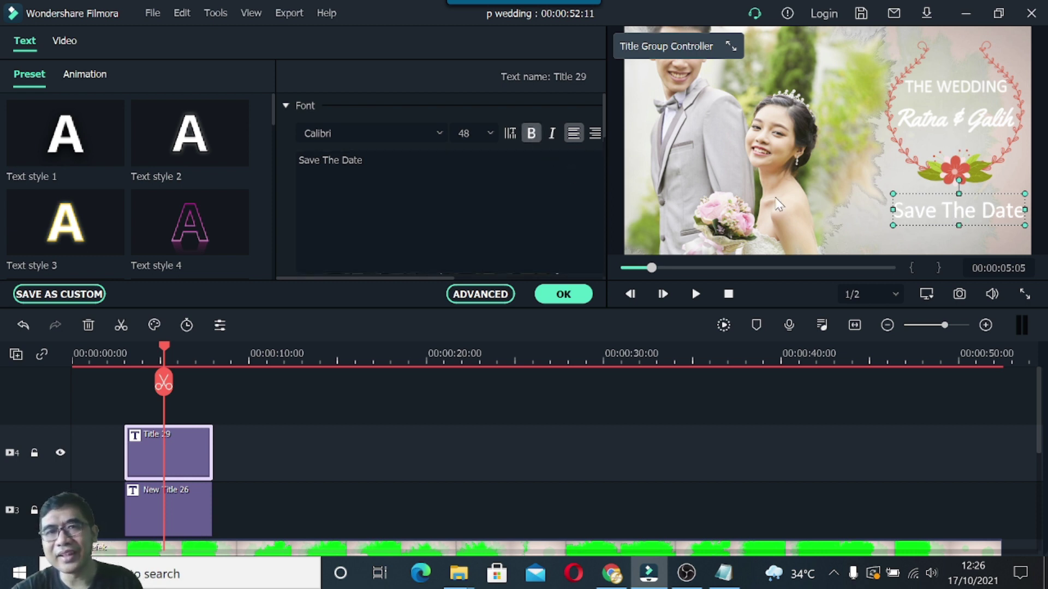
drag(959, 223, 952, 208)
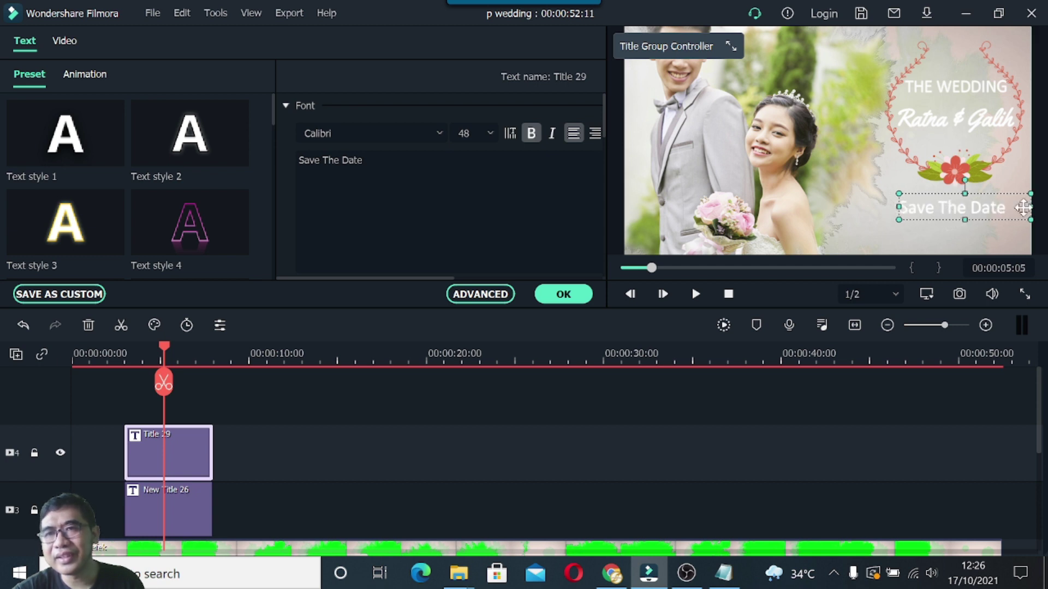
drag(1023, 207, 965, 206)
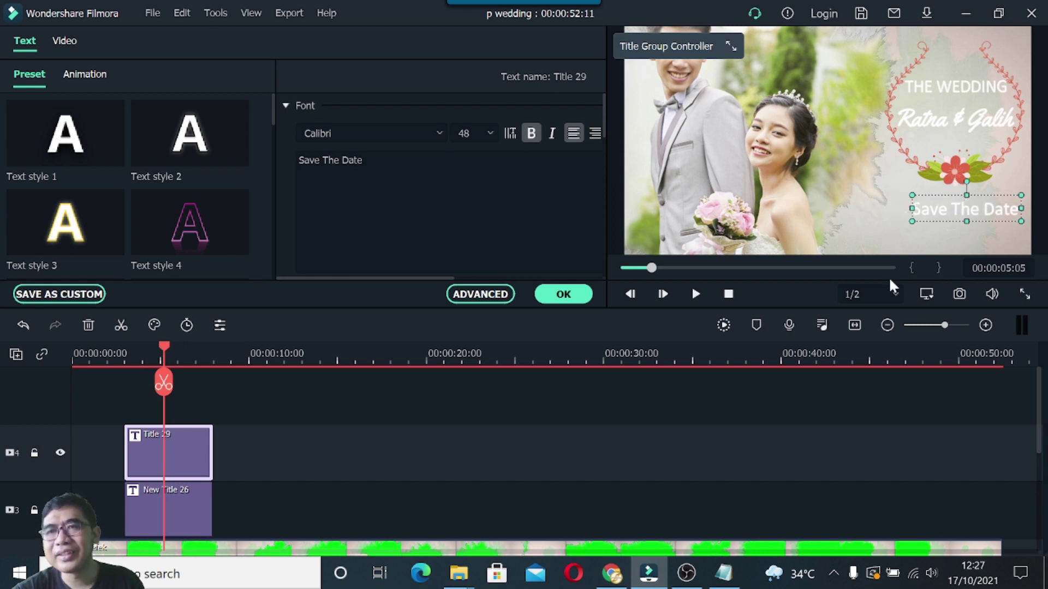
click(724, 573)
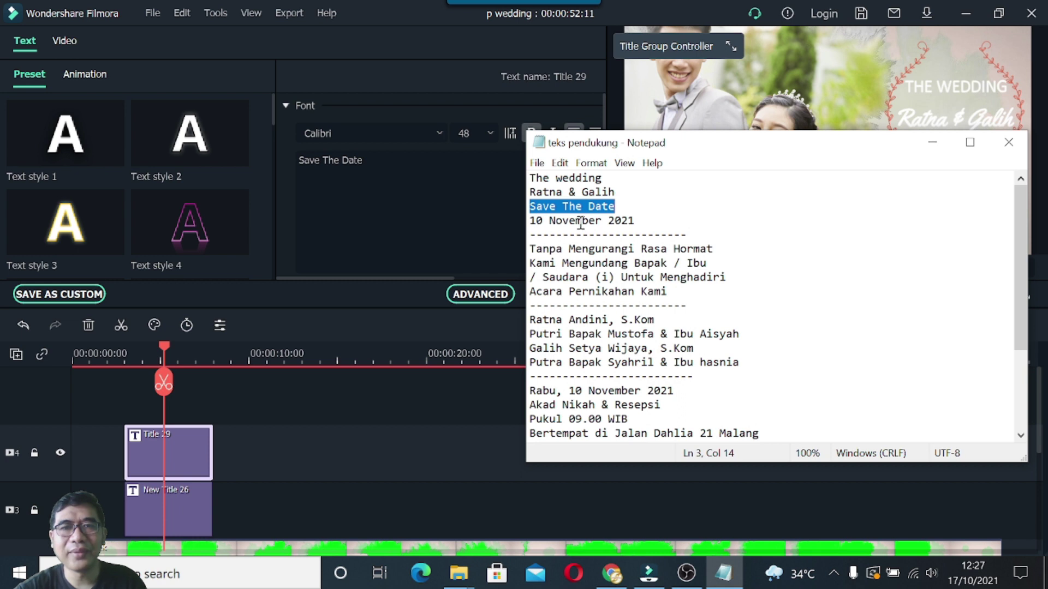
click(943, 154)
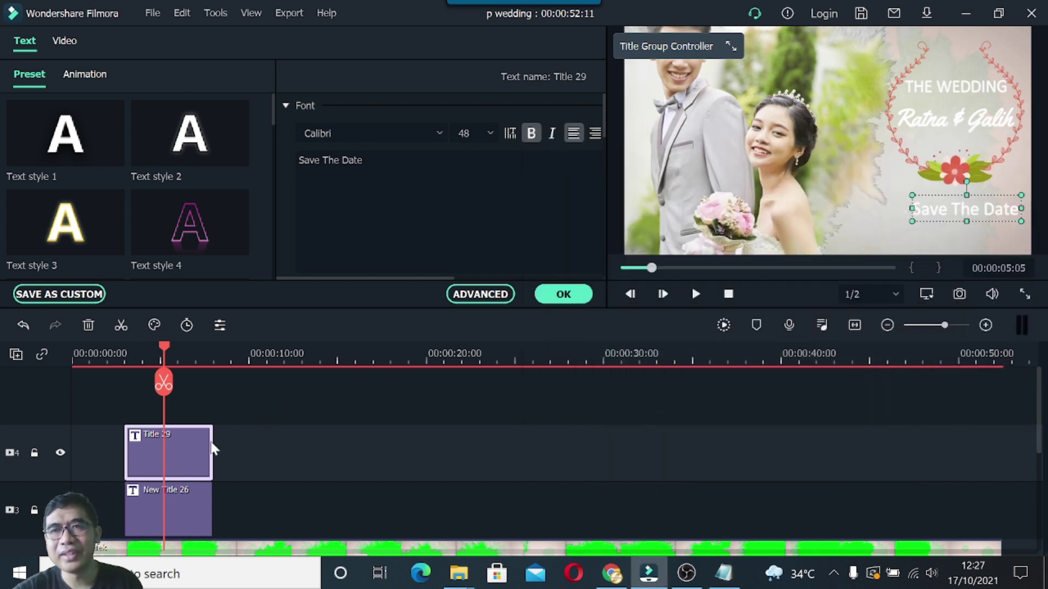
Finish editing the Save The Date title and add a new empty video track.
right_click(188, 459)
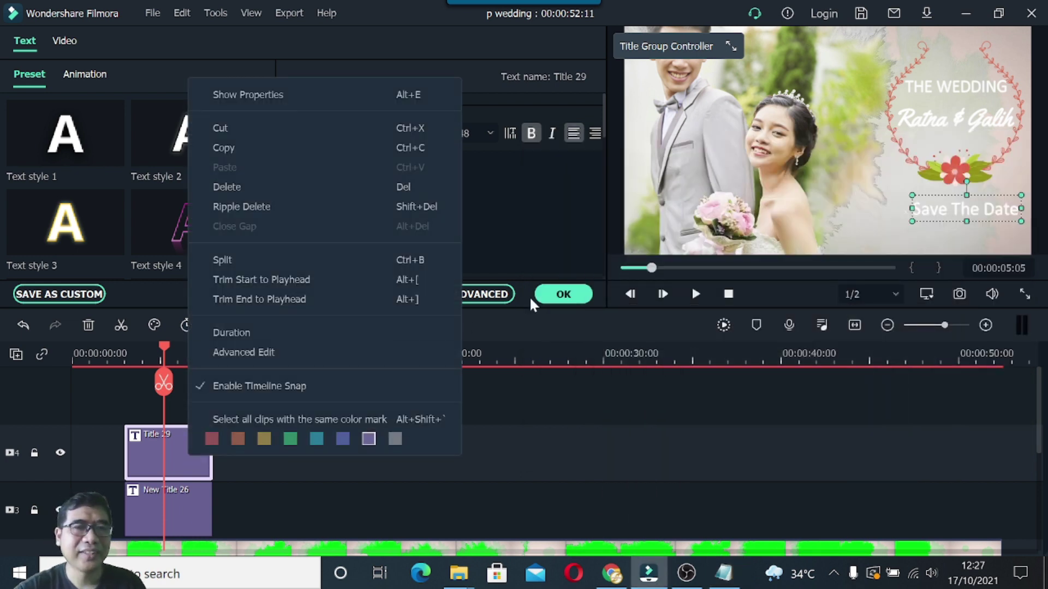
click(541, 292)
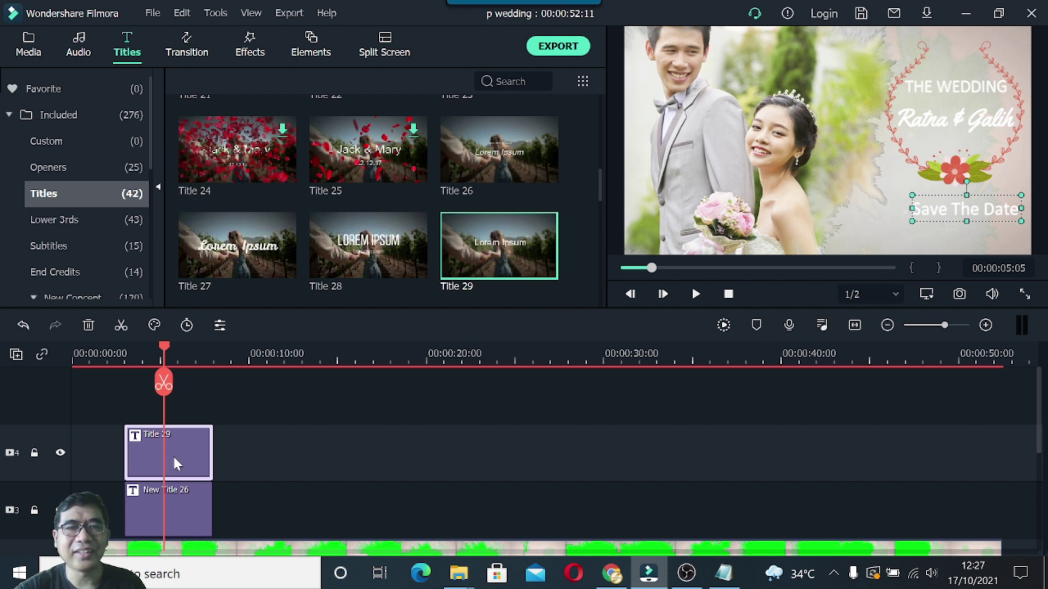
right_click(38, 434)
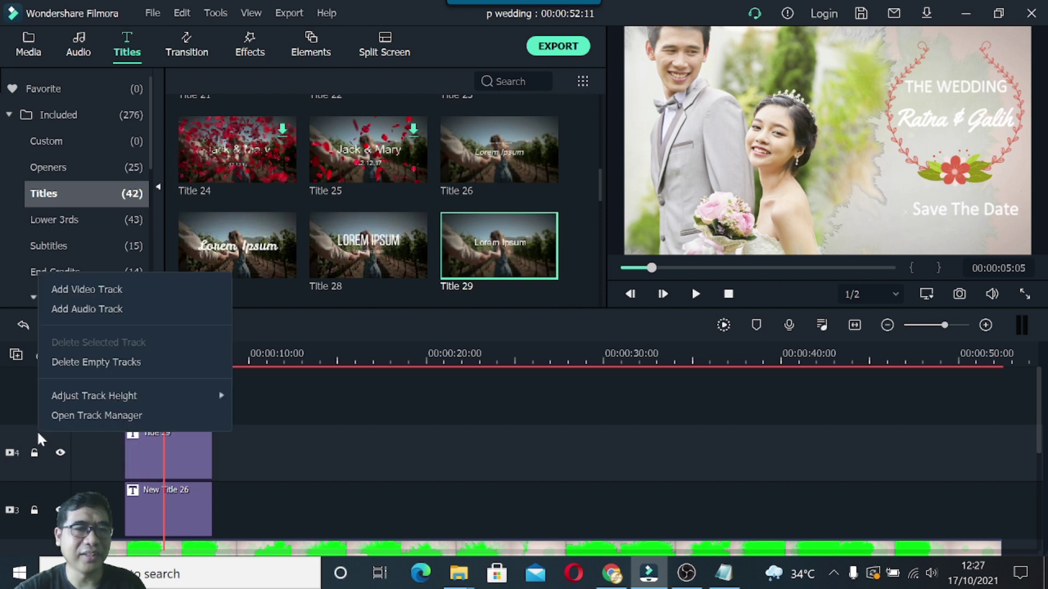
click(93, 290)
Paste a copy of the Save The Date title onto the new track, aligned with the original and moved lower.
right_click(181, 502)
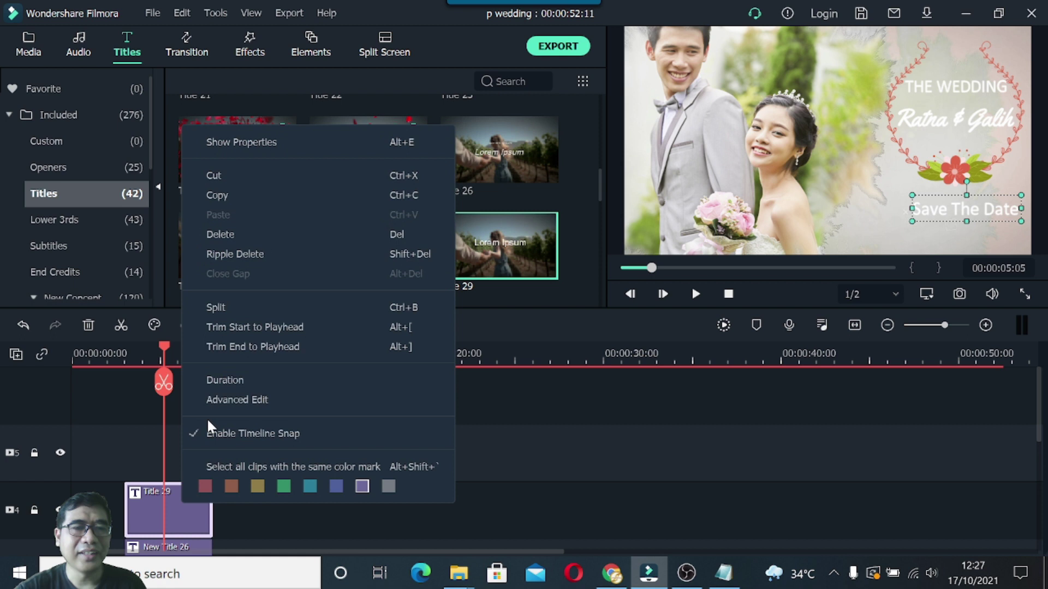
click(224, 196)
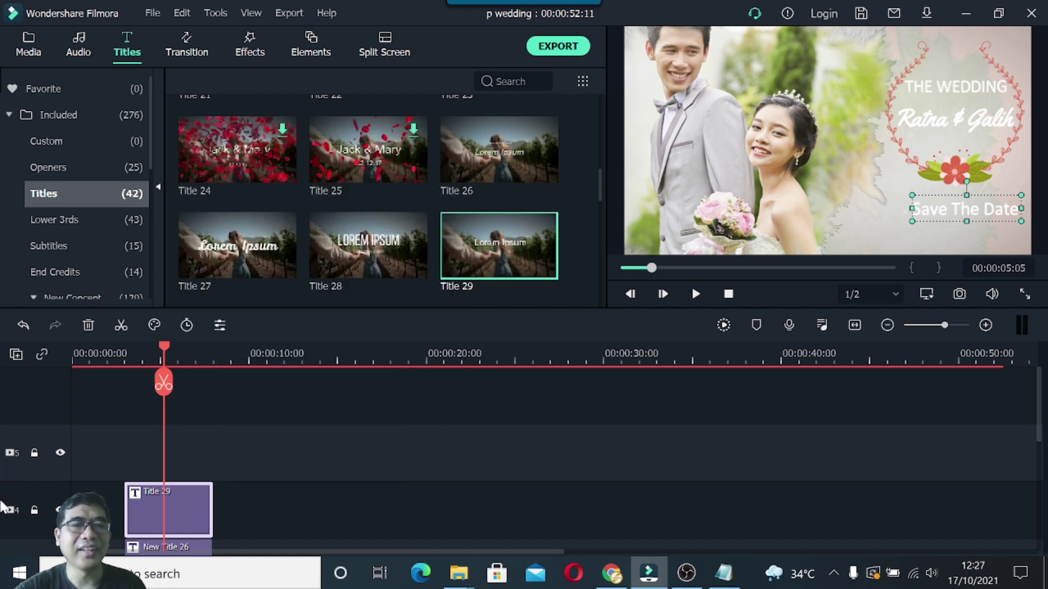
click(45, 469)
right_click(103, 455)
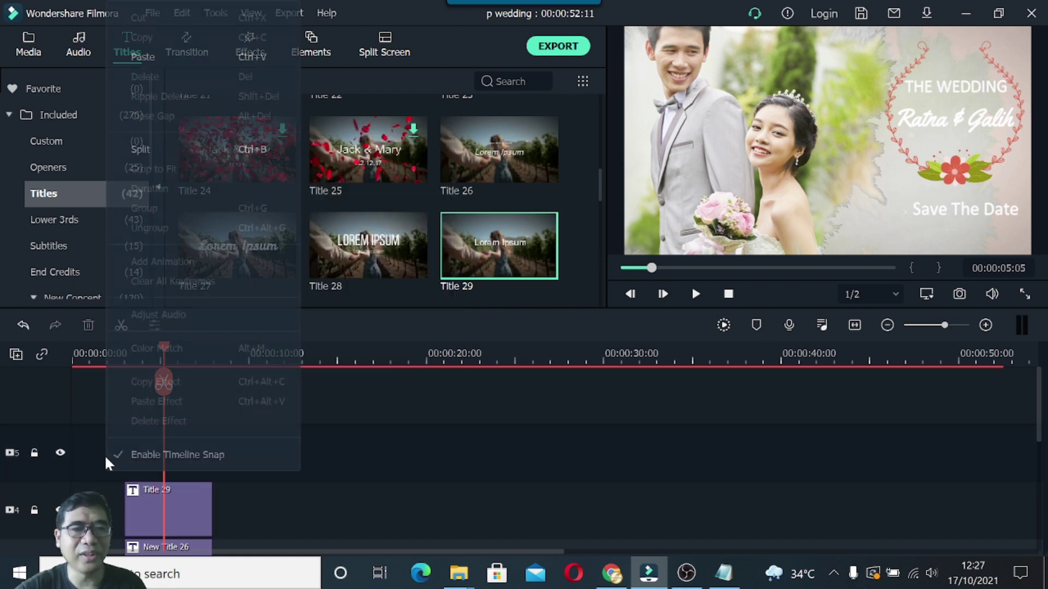
click(143, 61)
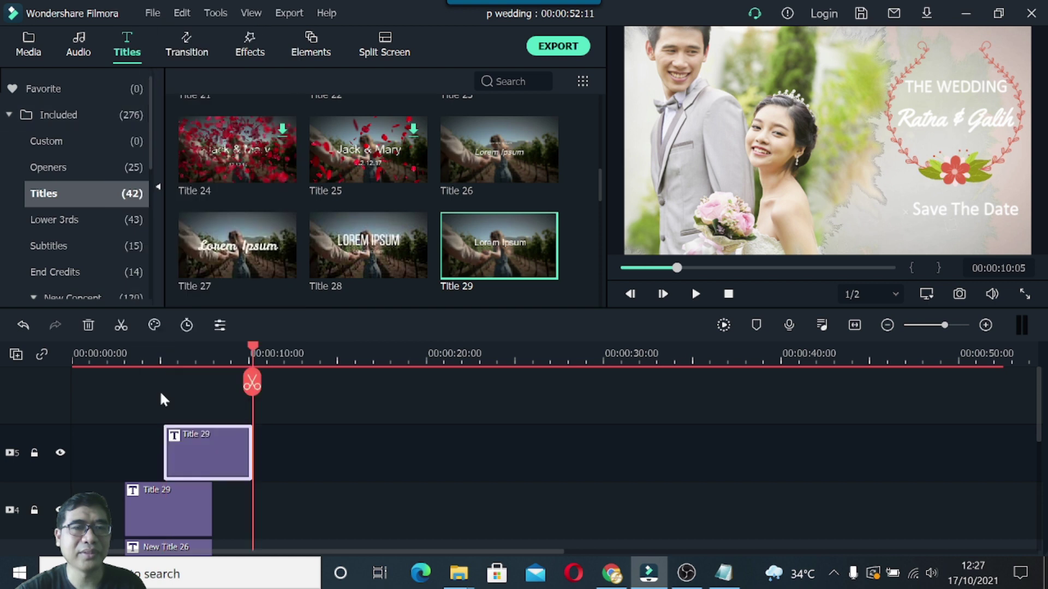
drag(191, 447, 161, 447)
drag(252, 349, 172, 361)
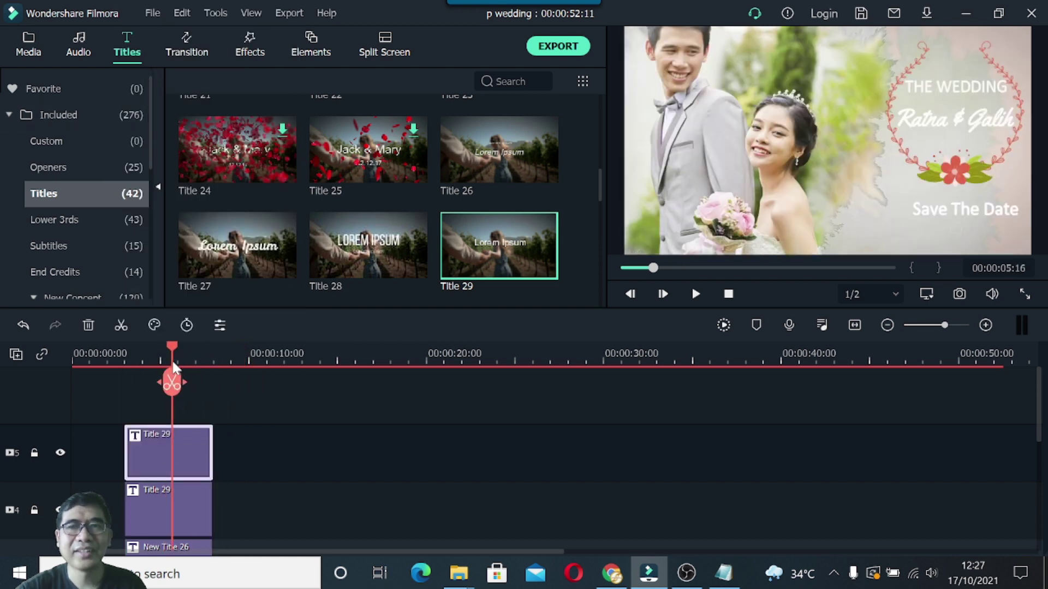
drag(937, 216, 939, 239)
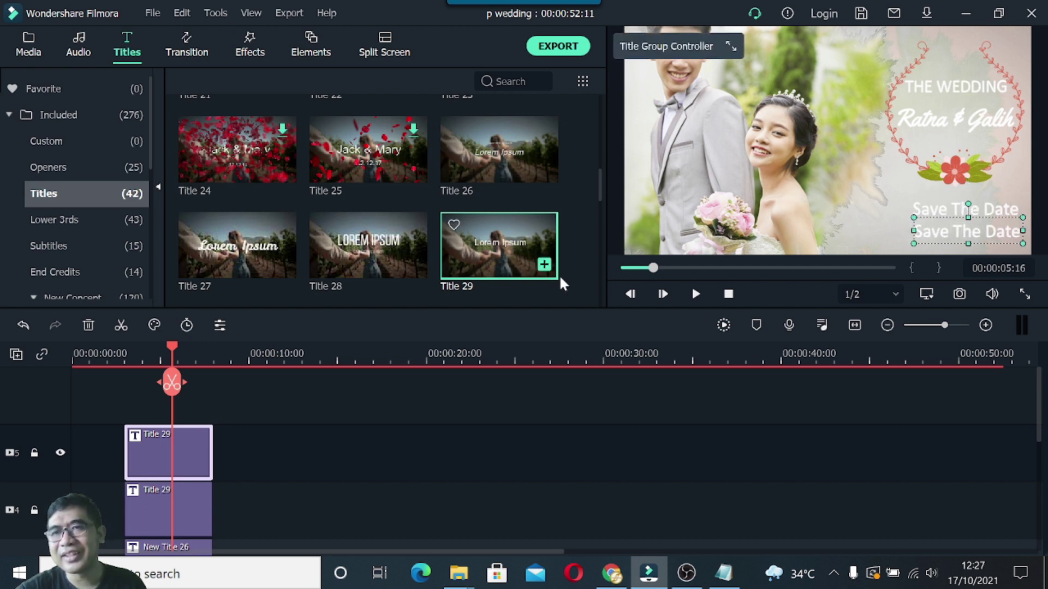
Replace the duplicate title's text with '10 November 2021' copied from the Notepad notes.
double_click(967, 233)
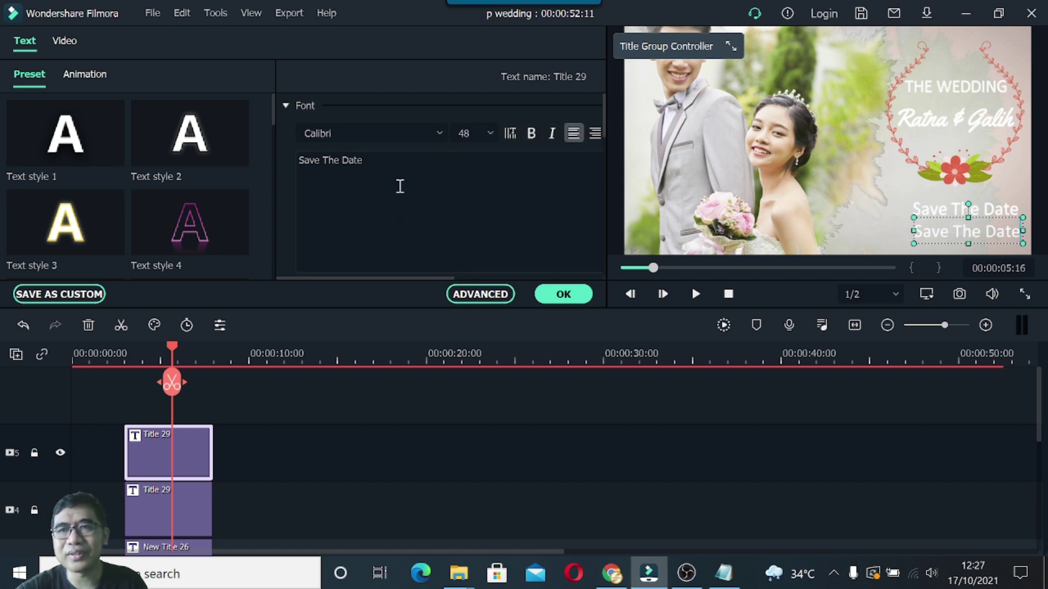
click(375, 164)
click(723, 573)
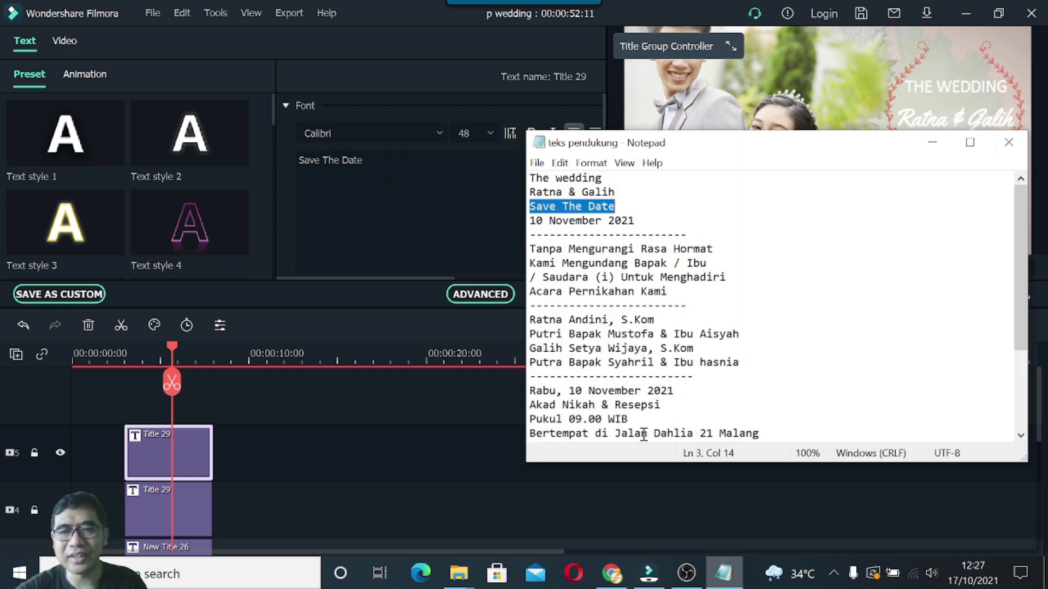
click(531, 221)
drag(530, 223, 622, 226)
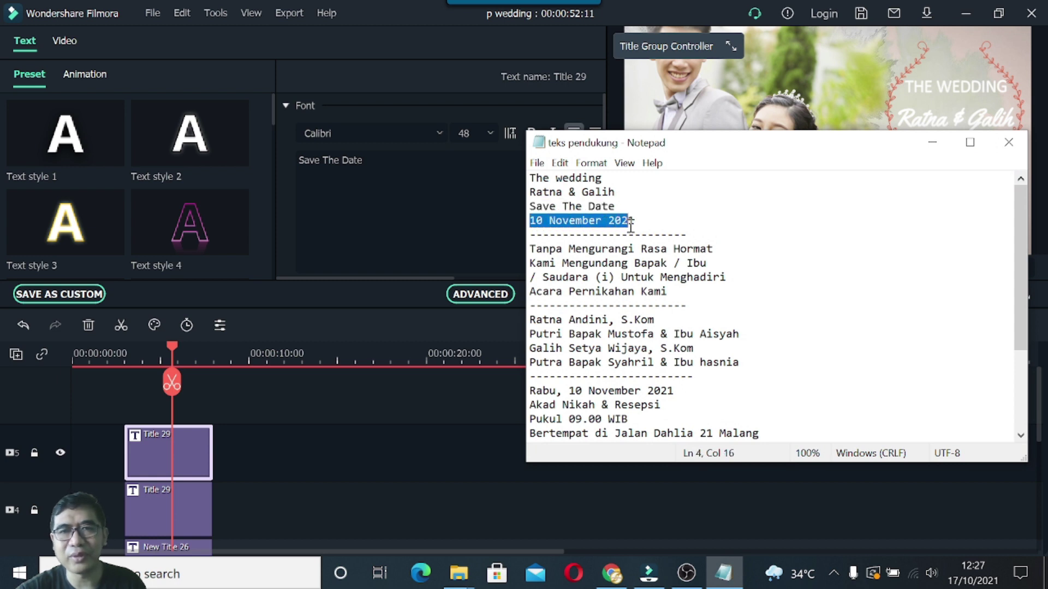
click(370, 160)
drag(369, 160, 289, 156)
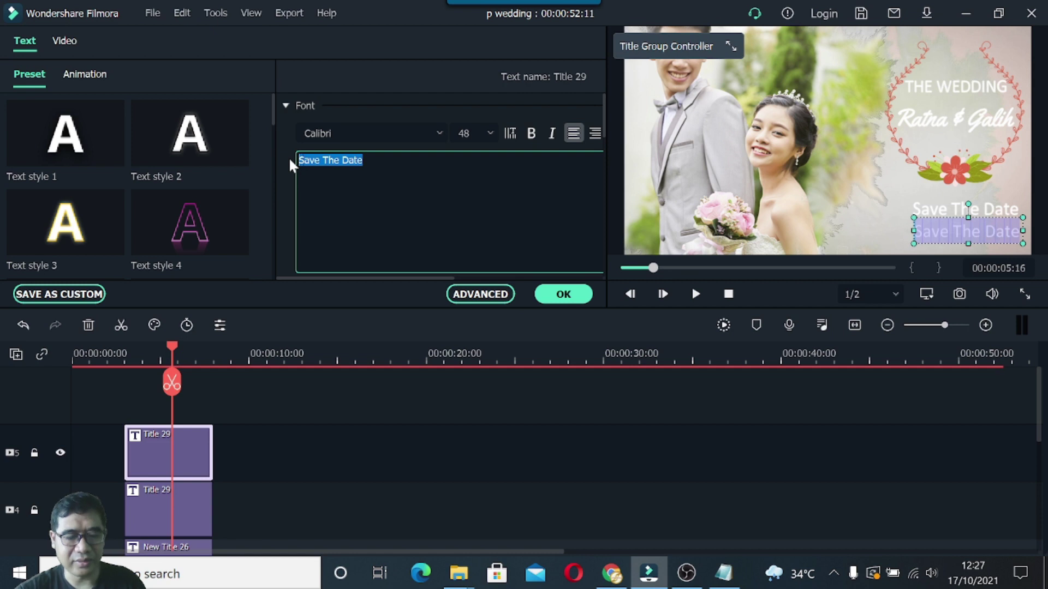
key(ctrl+v)
click(567, 296)
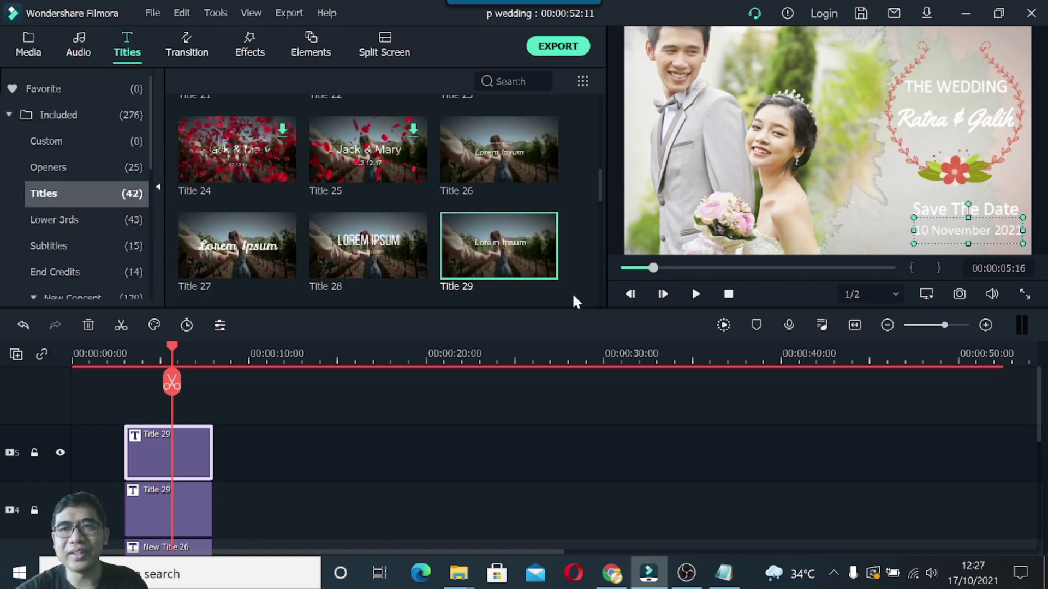
Nudge the wreath group, Ratna & Galih, and THE WEDDING texts down inside the wreath.
click(958, 187)
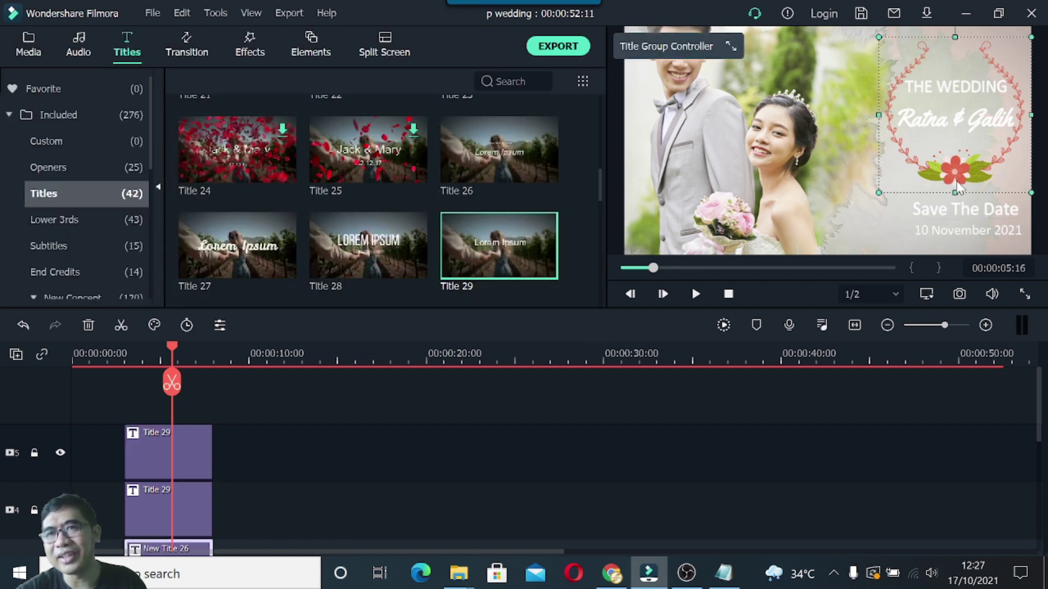
key(Down)
key(Down)
key(Down)
key(Down)
key(Down)
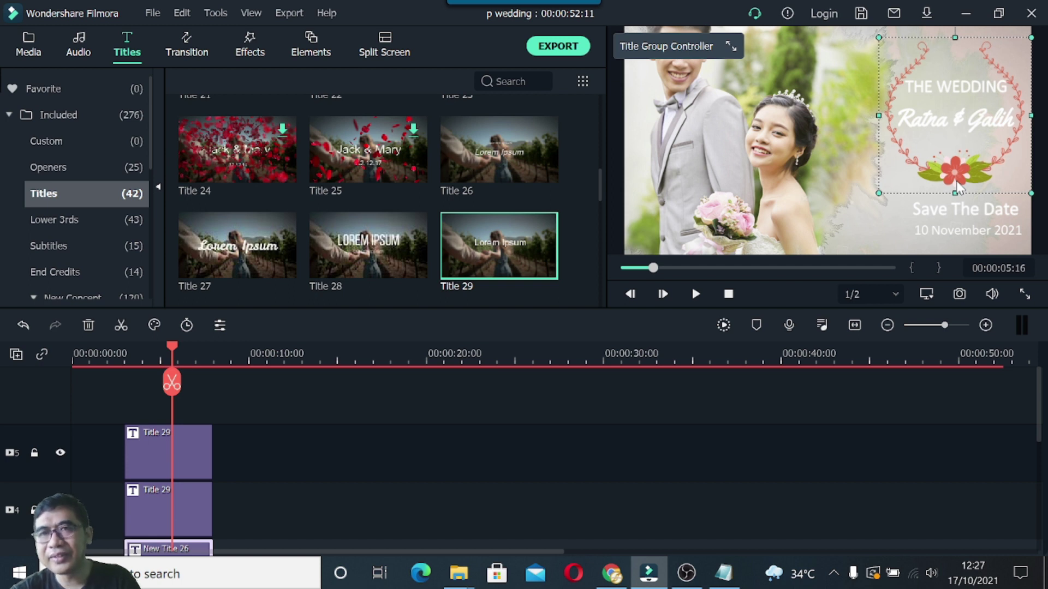
click(942, 120)
key(Down)
key(Down)
key(Down)
key(Down)
key(Down)
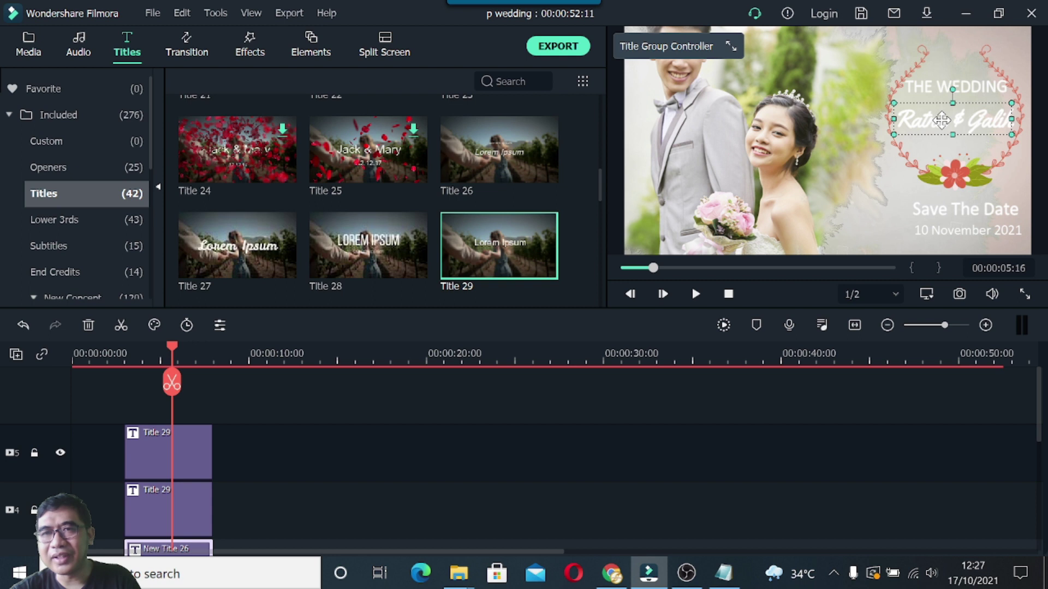
key(Down)
key(Down)
key(Down)
key(Down)
key(Down)
key(Down)
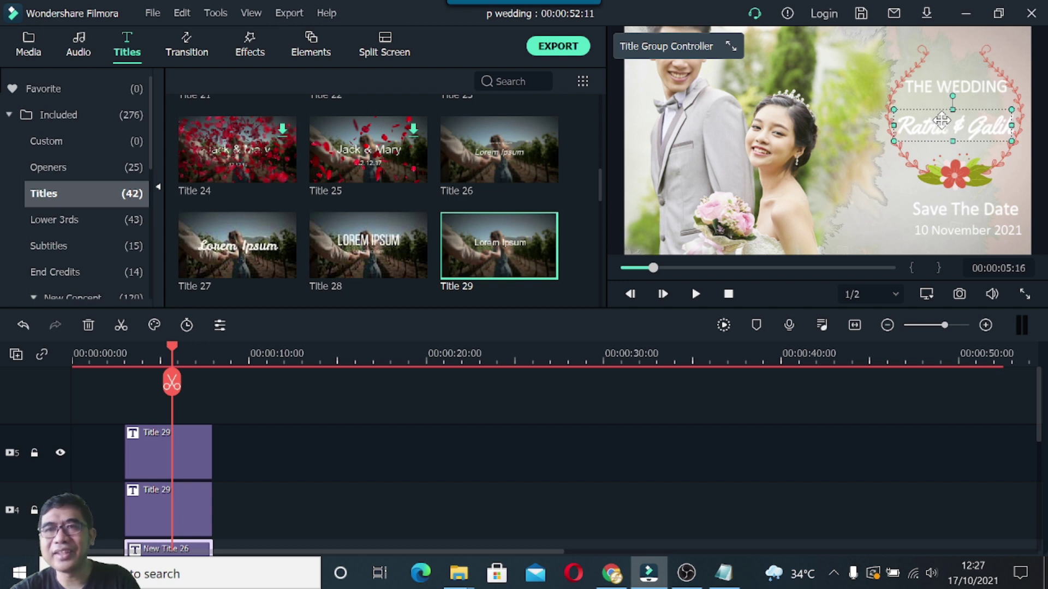
click(939, 87)
key(Down)
key(Down)
key(Down)
key(Down)
key(Down)
key(Down)
key(Down)
key(Down)
key(Down)
key(Down)
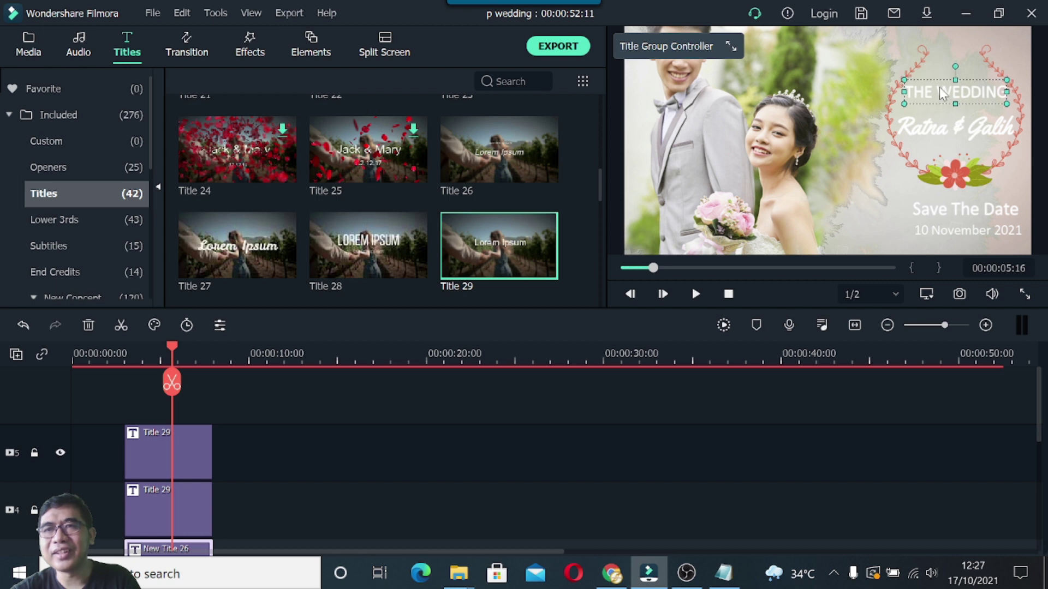
key(Down)
key(Down)
key(Down)
key(Down)
key(Down)
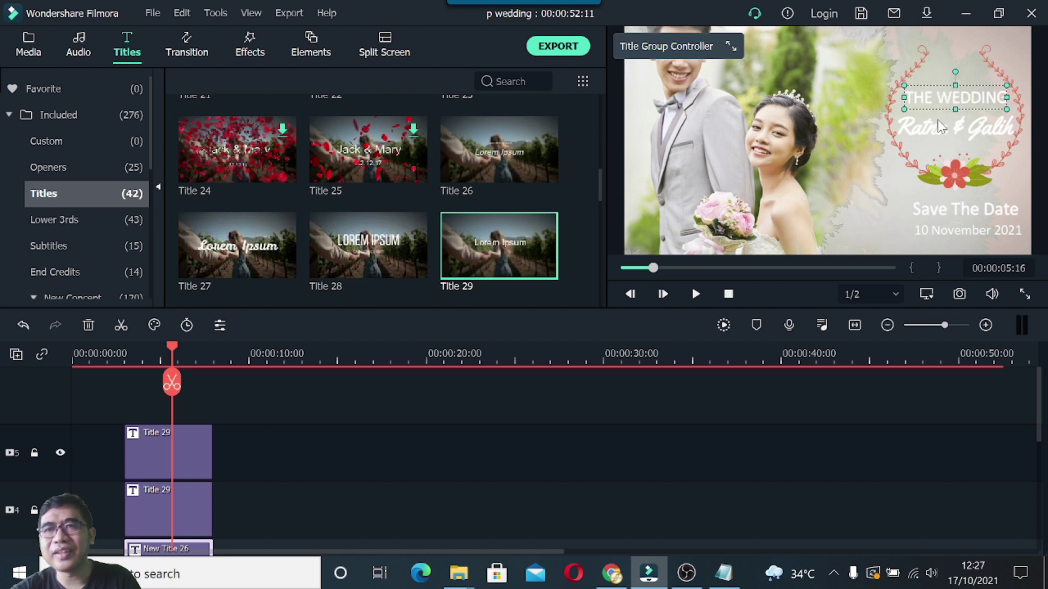
Apply the Text style 2 preset to the Ratna & Galih title.
click(932, 131)
double_click(933, 131)
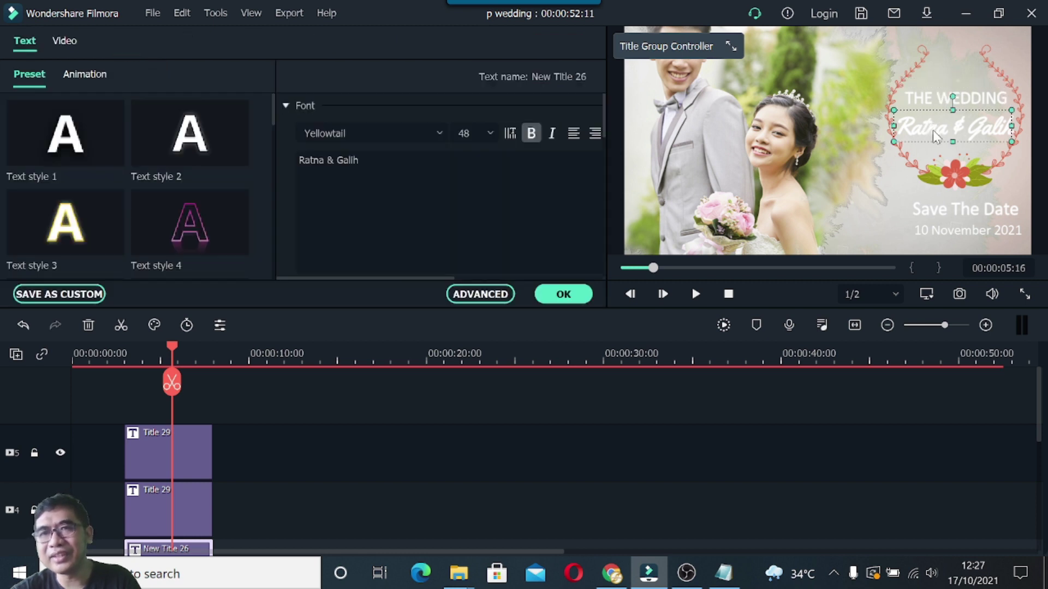
double_click(216, 131)
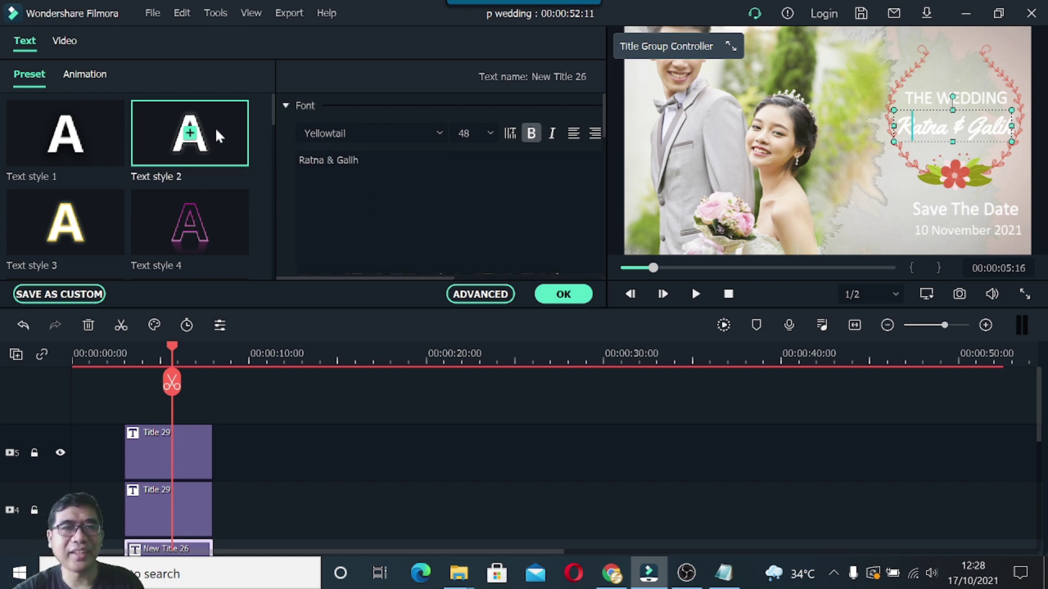
click(556, 295)
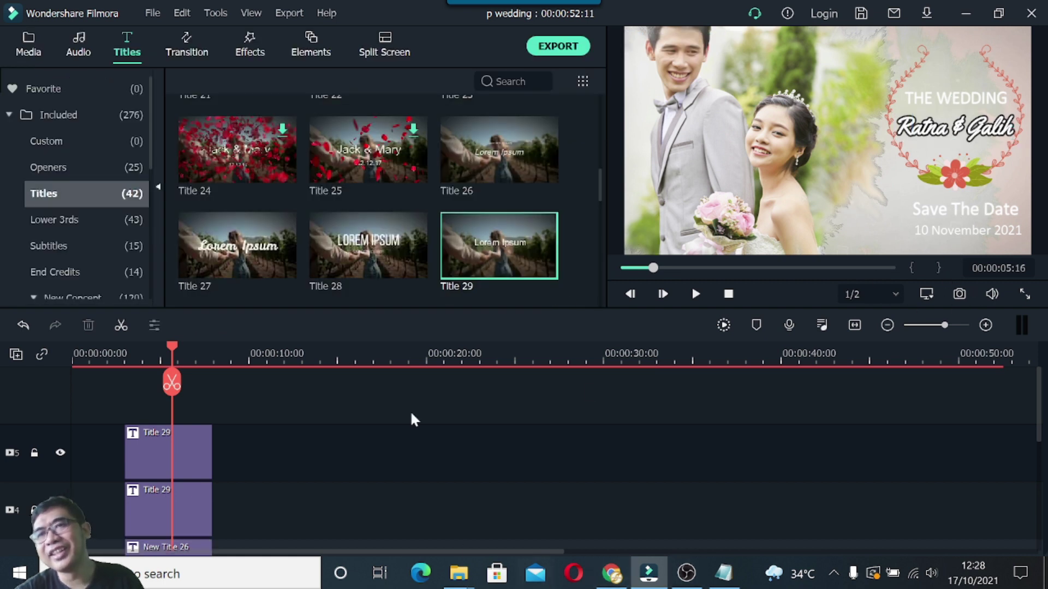
Replay the invitation video from the beginning.
scroll(363, 428, down, 3)
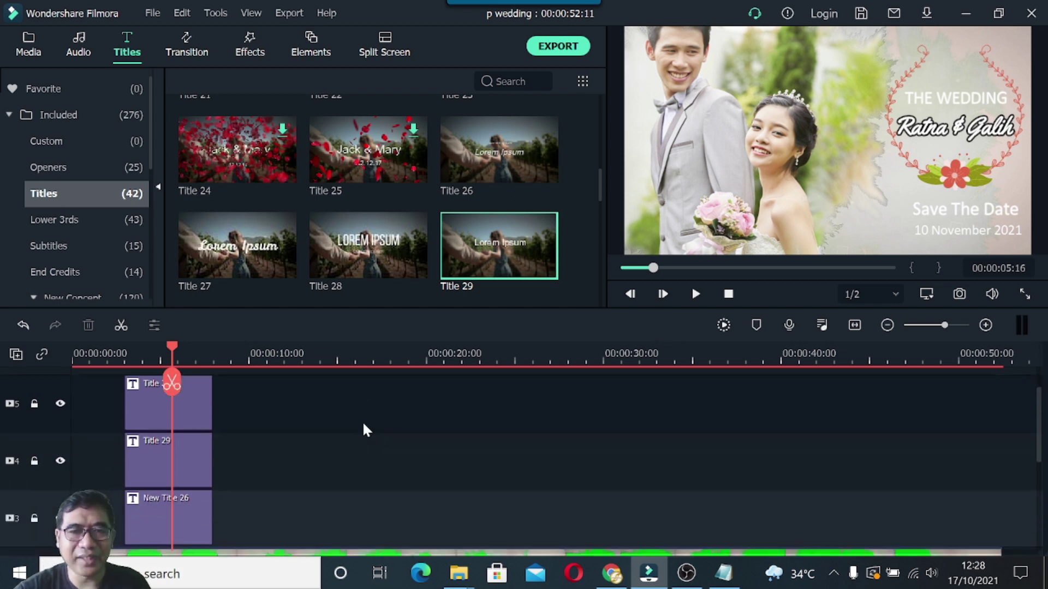
click(728, 295)
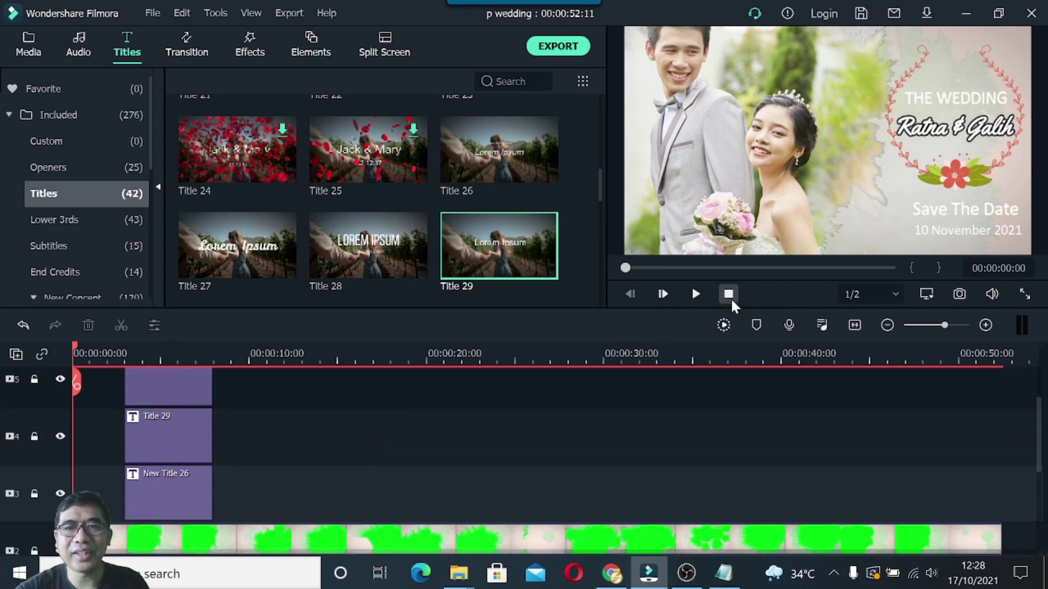
click(695, 295)
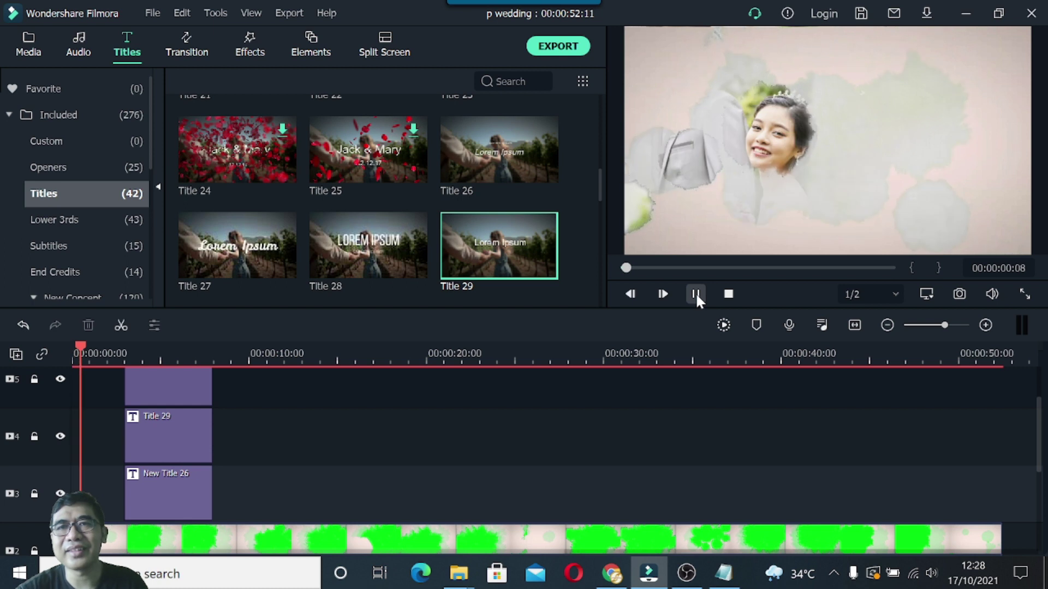
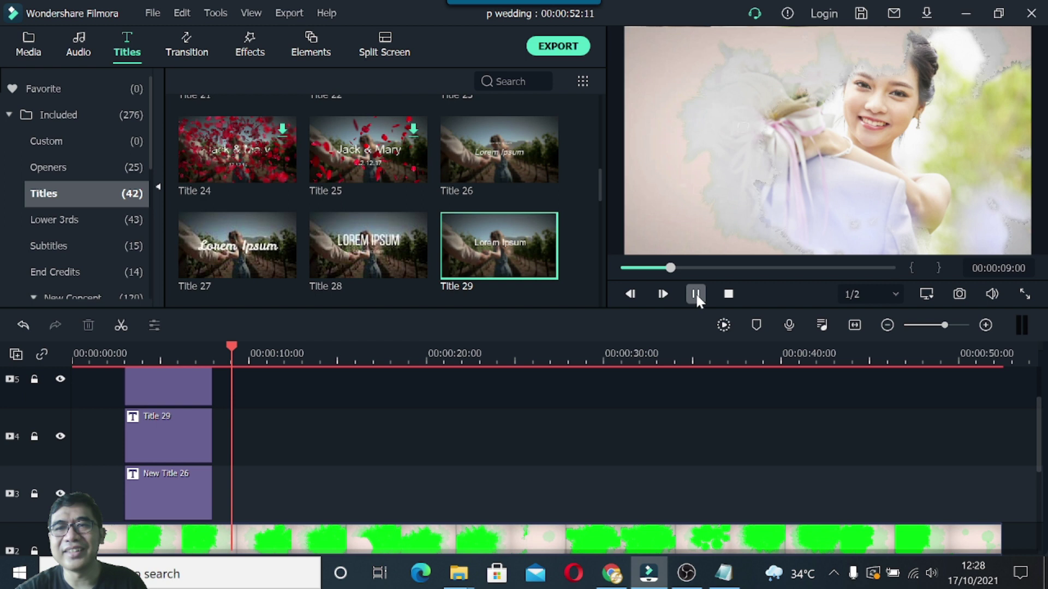
At about 4 seconds, nudge the Save The Date and 10 November 2021 texts slightly left.
click(696, 295)
scroll(313, 420, down, 3)
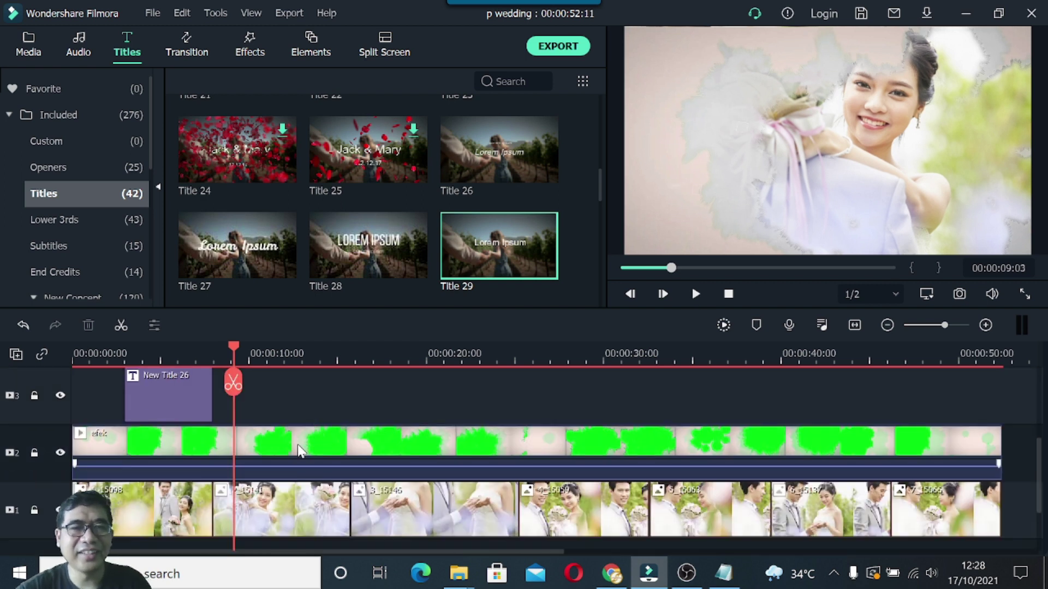
drag(233, 346, 158, 346)
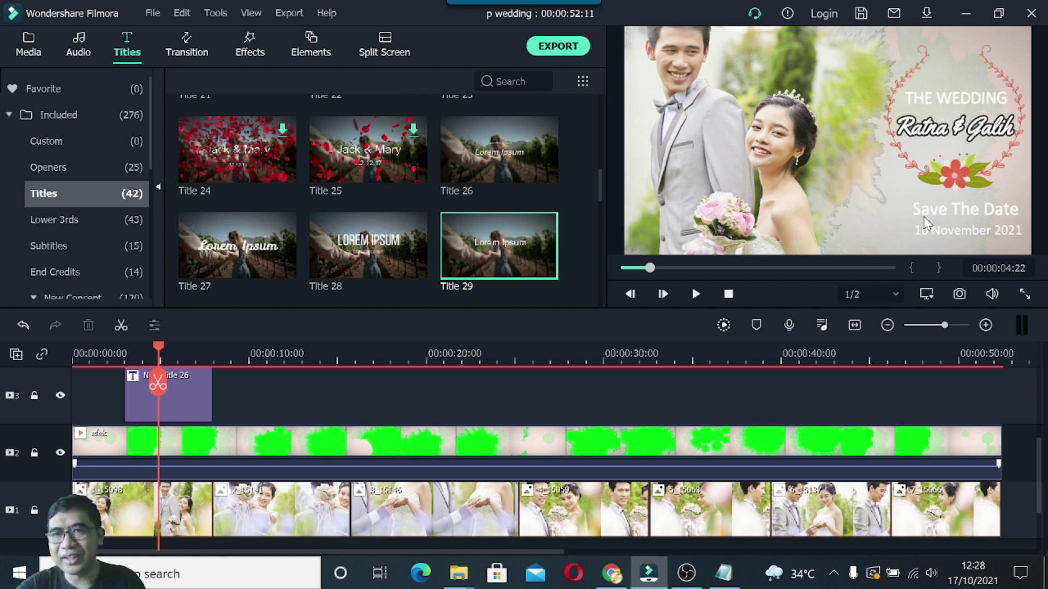
click(953, 210)
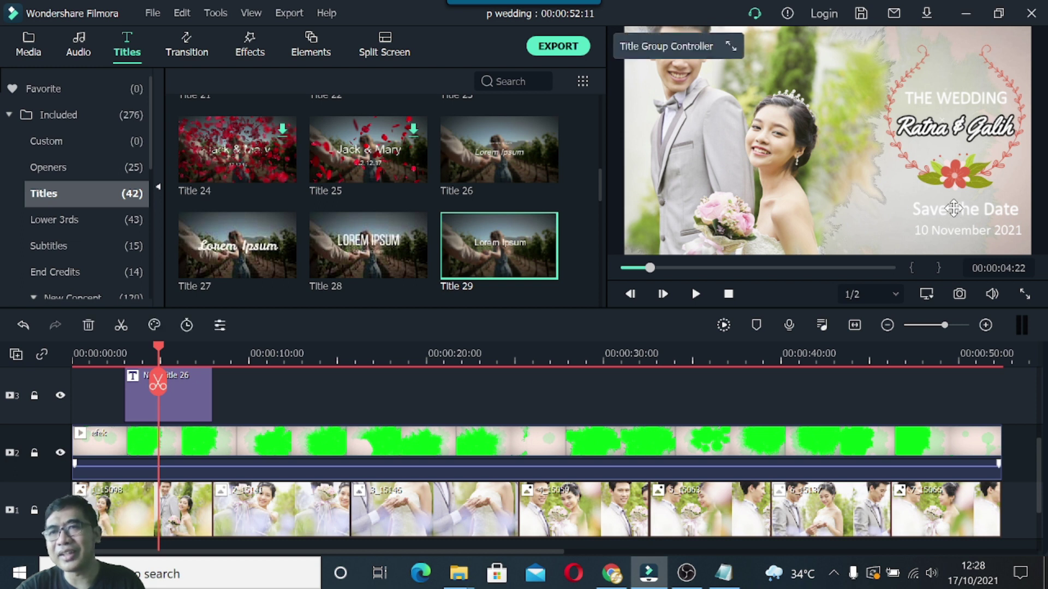
drag(953, 209, 949, 208)
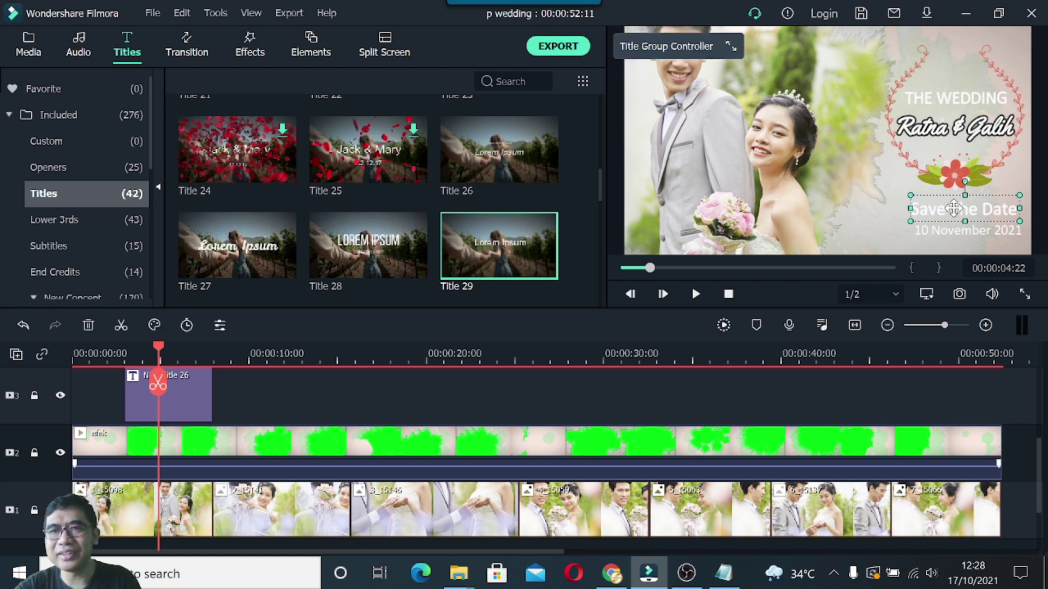
click(957, 240)
key(Left)
key(Left)
key(Left)
key(Left)
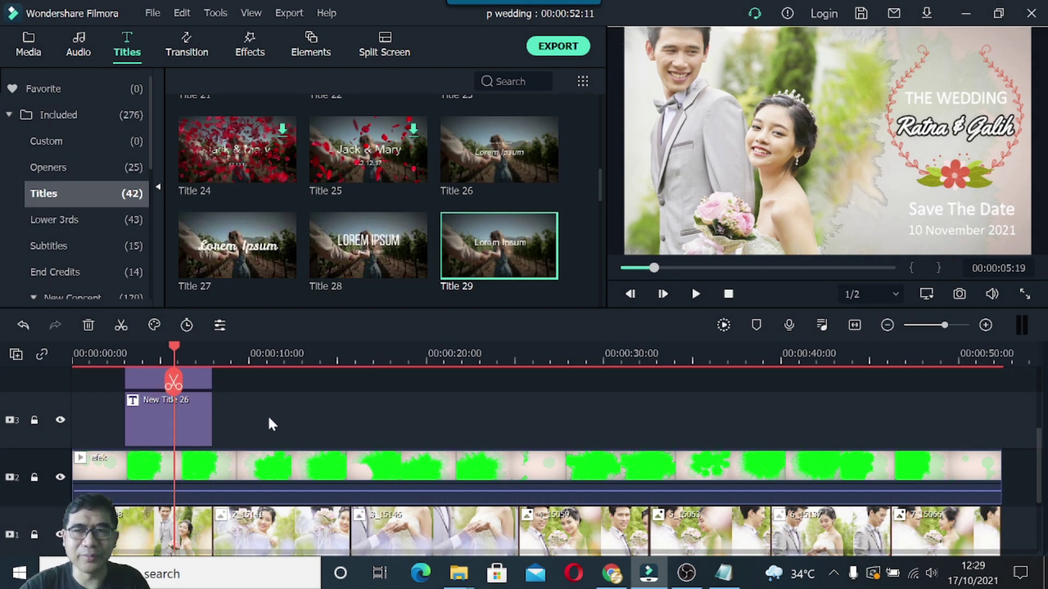
Paste a copy of the Title 29 clip onto track 3, starting around 10 seconds.
scroll(267, 420, up, 2)
scroll(266, 416, up, 2)
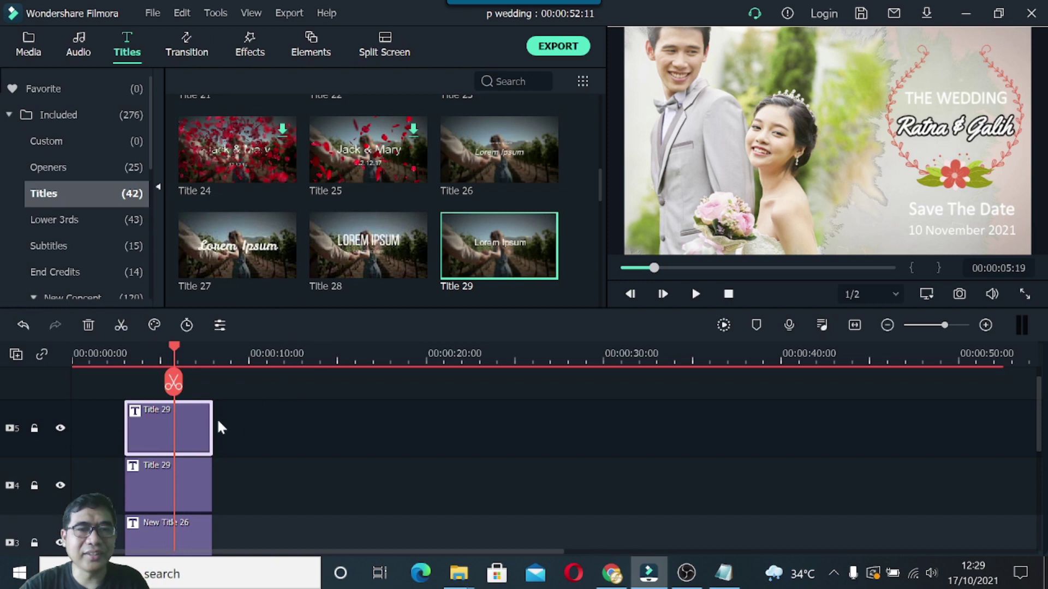
right_click(152, 428)
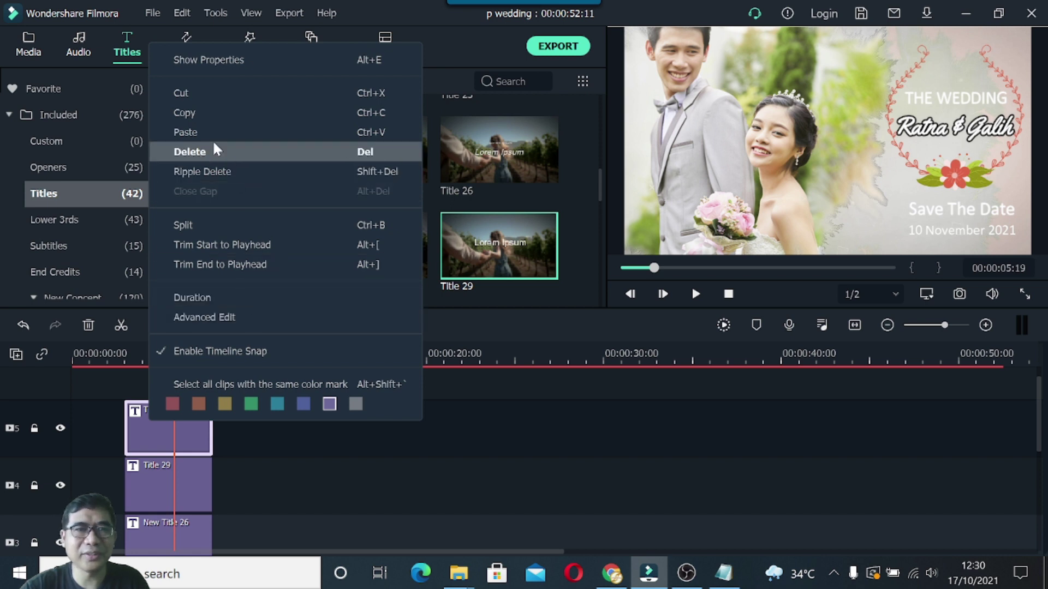
click(199, 114)
drag(173, 345, 334, 361)
scroll(361, 401, down, 2)
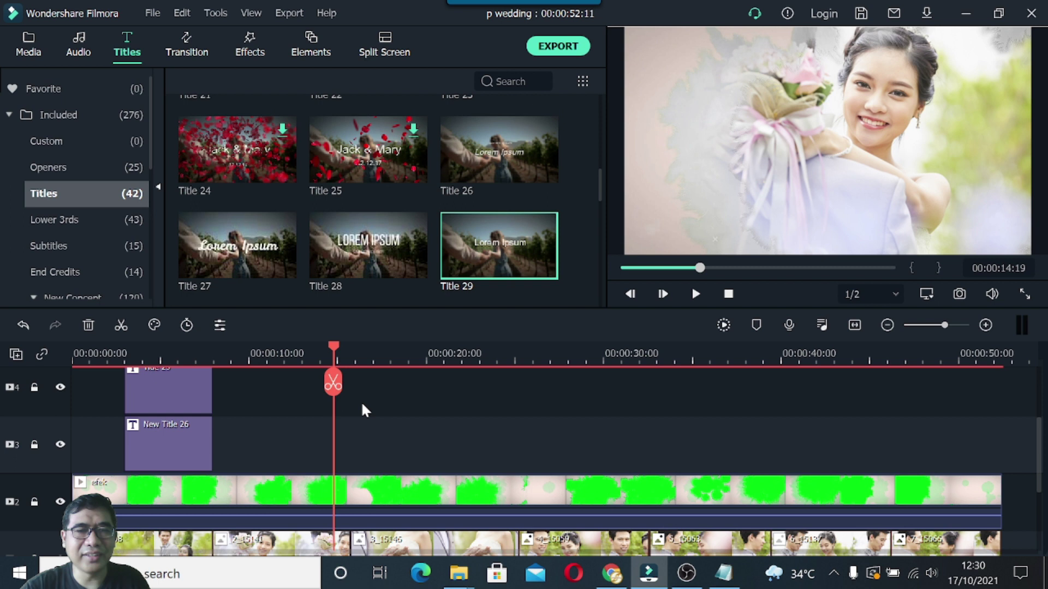
click(89, 450)
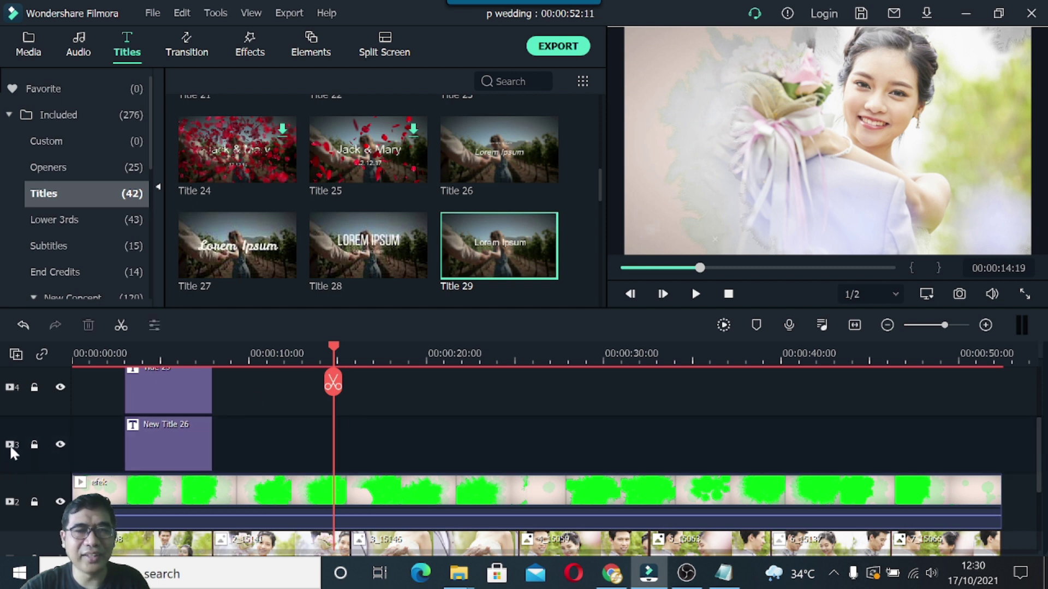
right_click(270, 439)
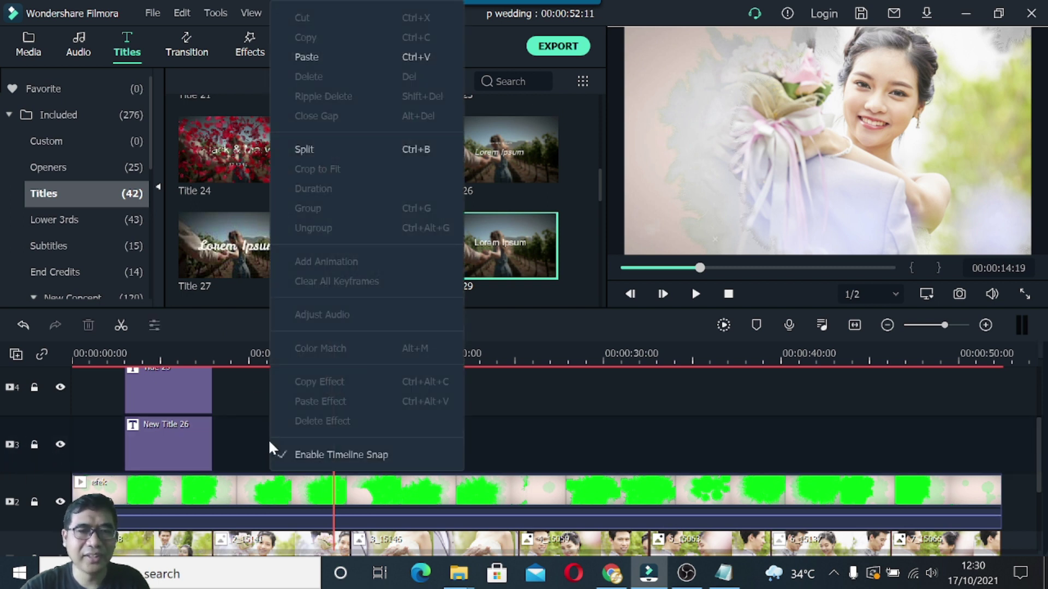
click(316, 57)
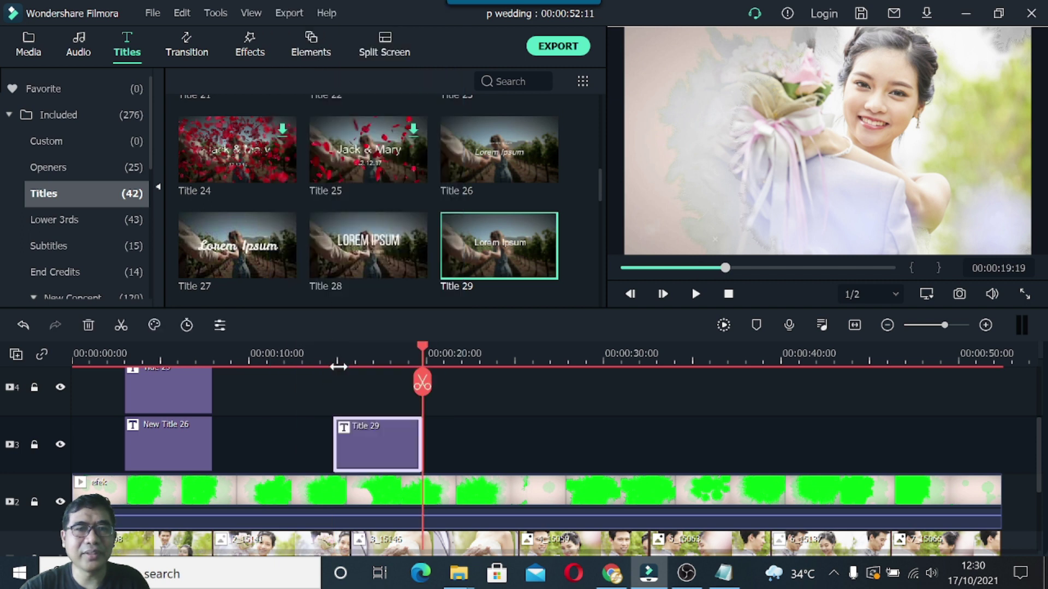
drag(345, 437, 263, 441)
click(418, 354)
In the pasted title at 11 seconds, move the date text to the centre-left.
drag(313, 353, 255, 389)
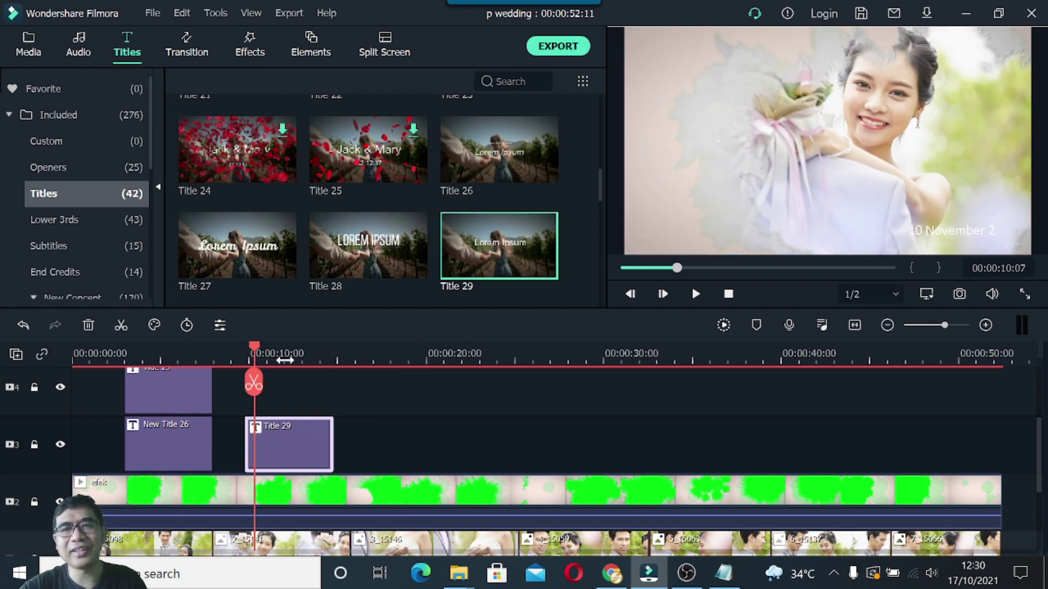
drag(256, 352, 272, 354)
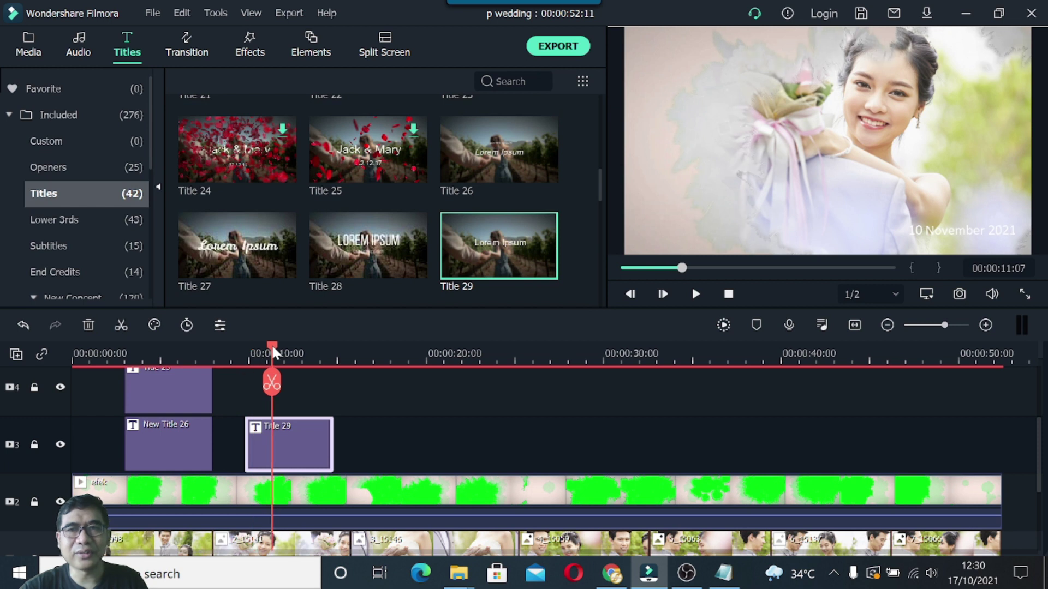
click(944, 231)
drag(945, 232, 785, 212)
drag(719, 212, 673, 173)
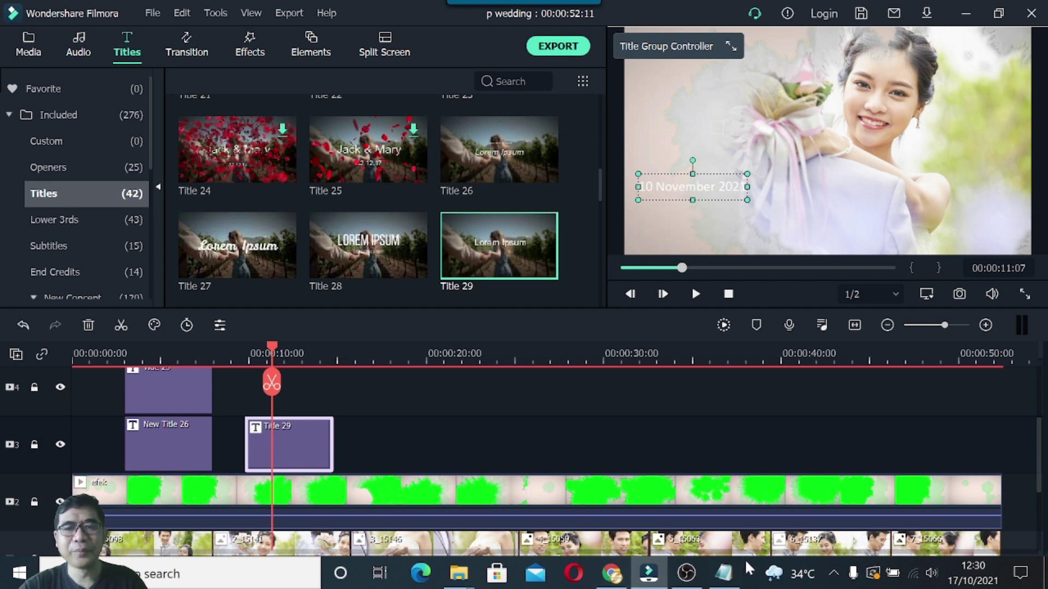
Replace the copied title's date with the four invitation lines copied from the notes.
click(723, 573)
drag(530, 249, 695, 287)
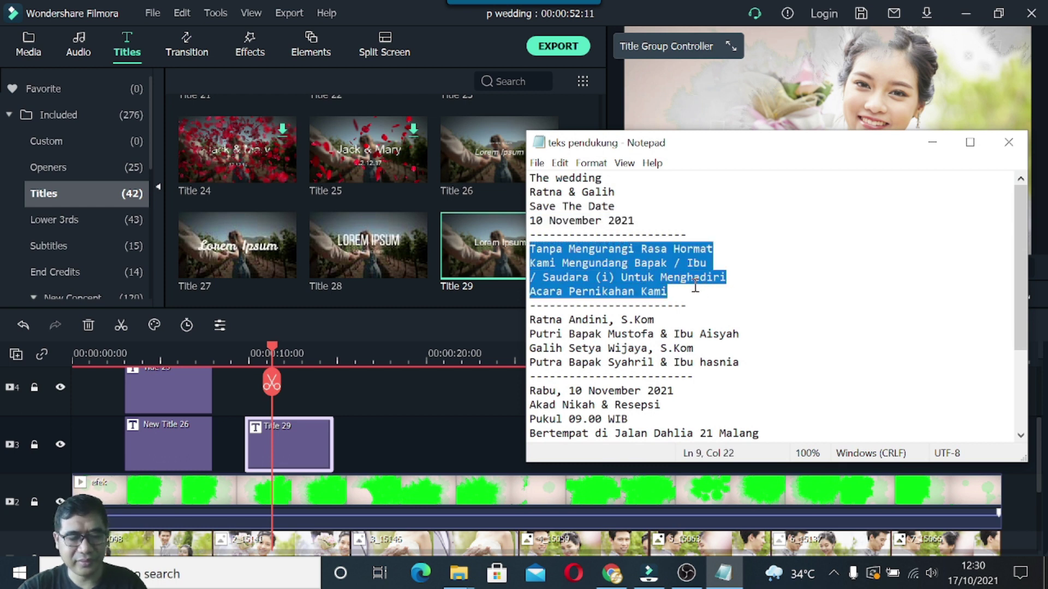
click(932, 143)
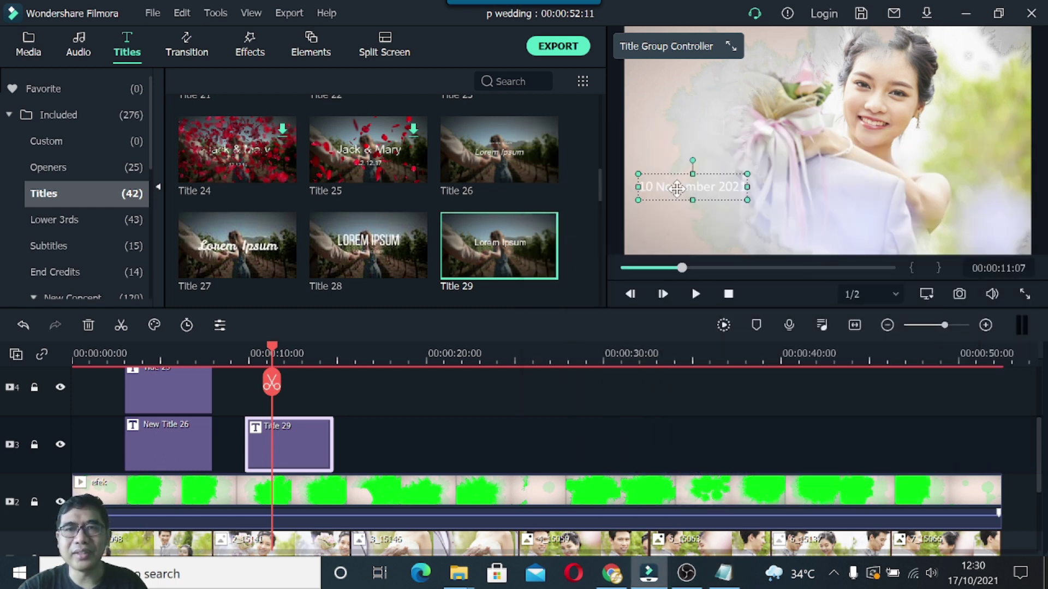
double_click(676, 188)
drag(303, 159, 402, 168)
key(ctrl+v)
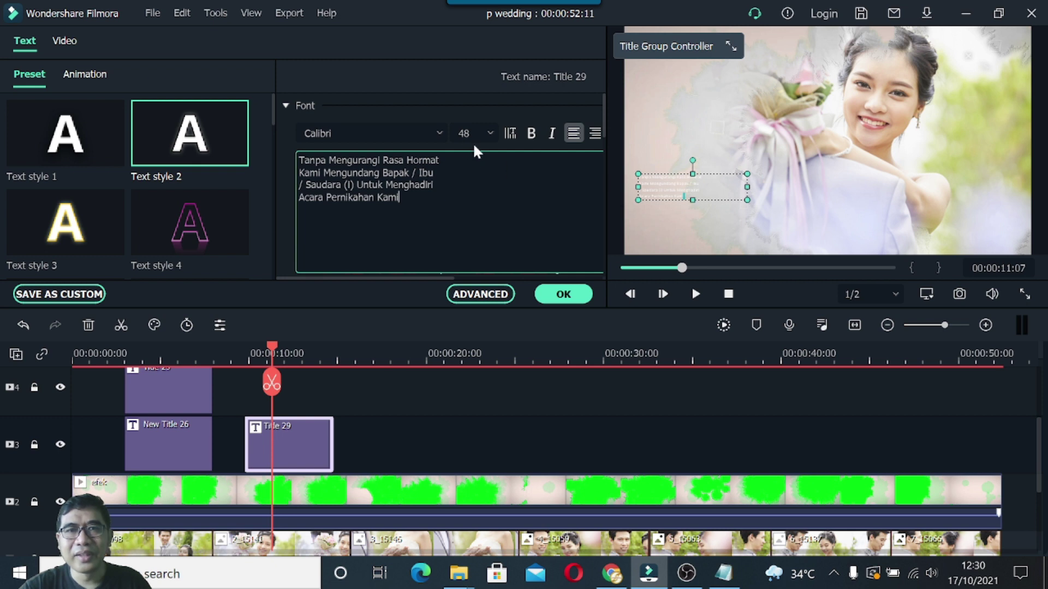
Set all four invitation lines to font size 62.
click(490, 134)
click(476, 238)
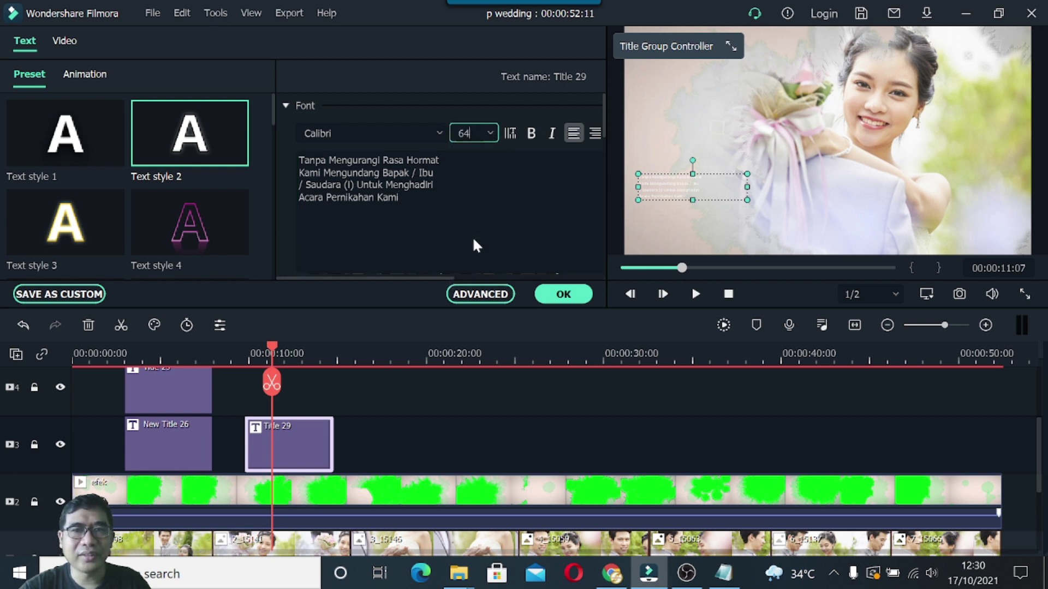
click(451, 186)
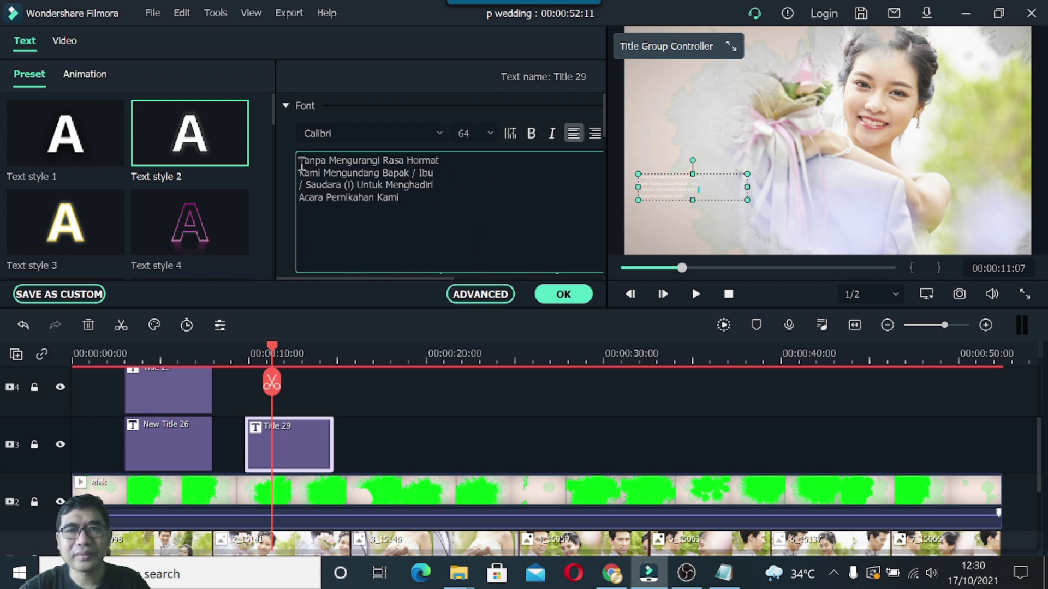
drag(300, 162, 443, 208)
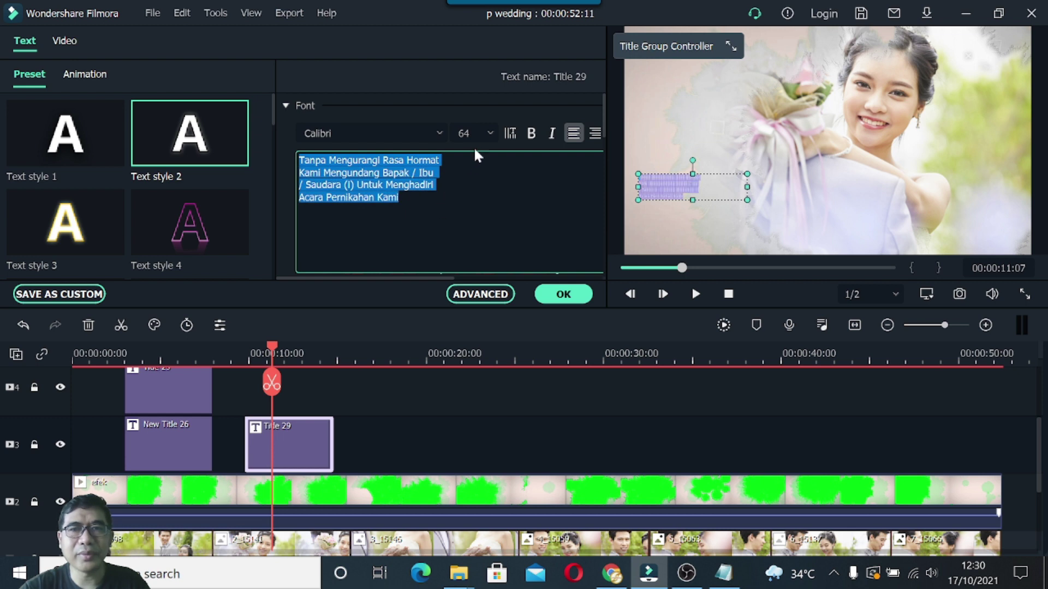
click(494, 136)
click(469, 213)
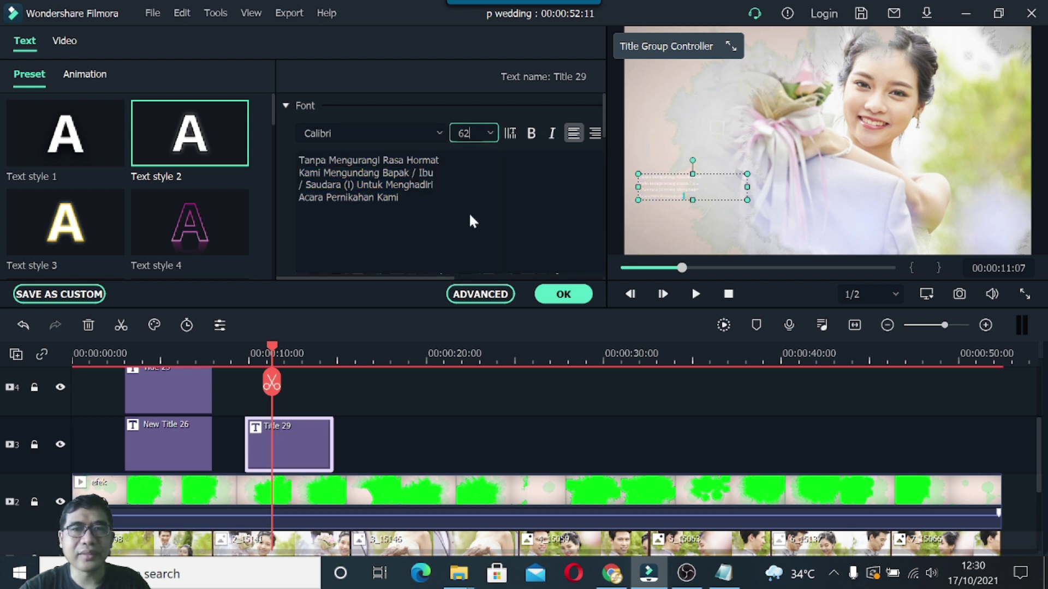
Apply Text style 2 and enlarge the invitation text box in the lower left.
drag(751, 203, 773, 235)
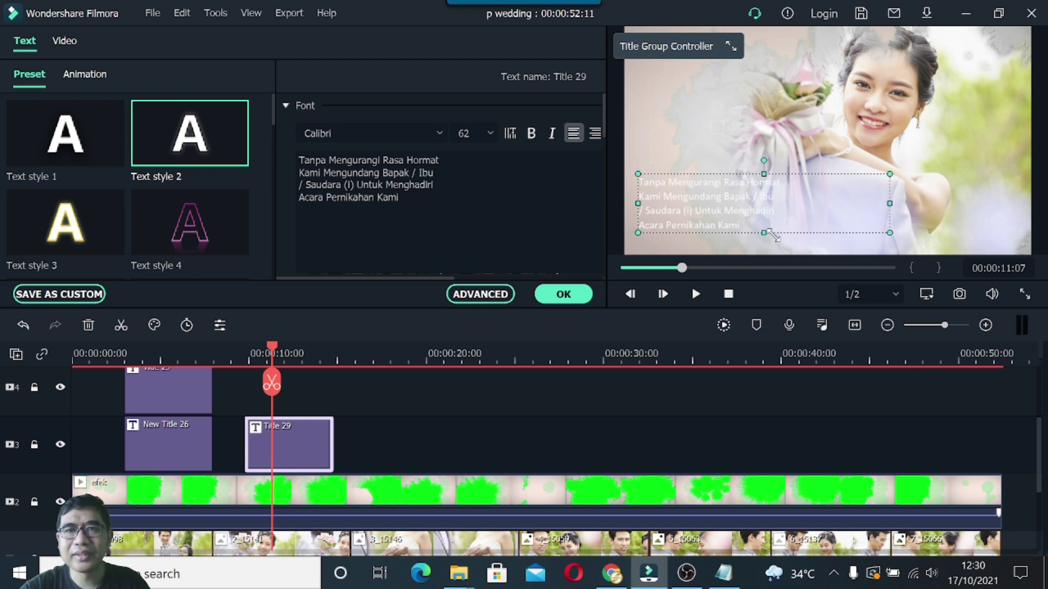
drag(777, 240, 783, 247)
drag(912, 206, 807, 207)
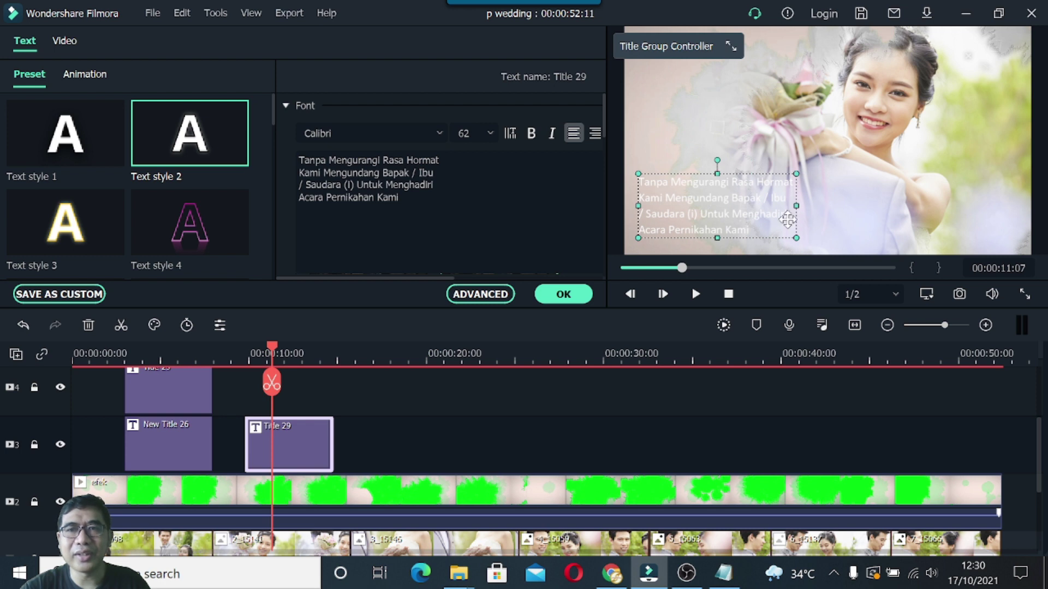
click(204, 145)
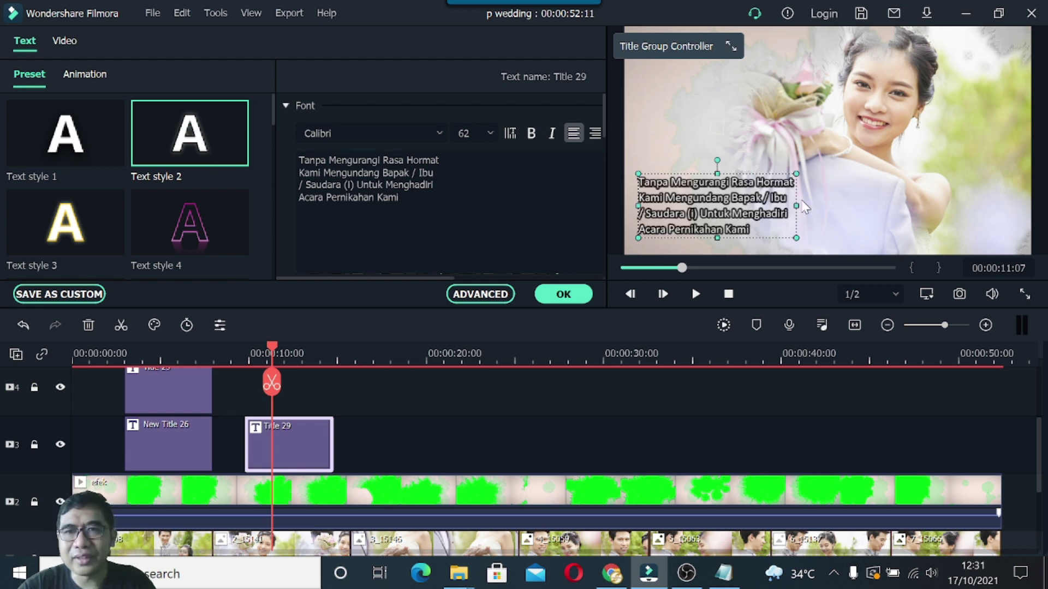
drag(796, 205, 804, 205)
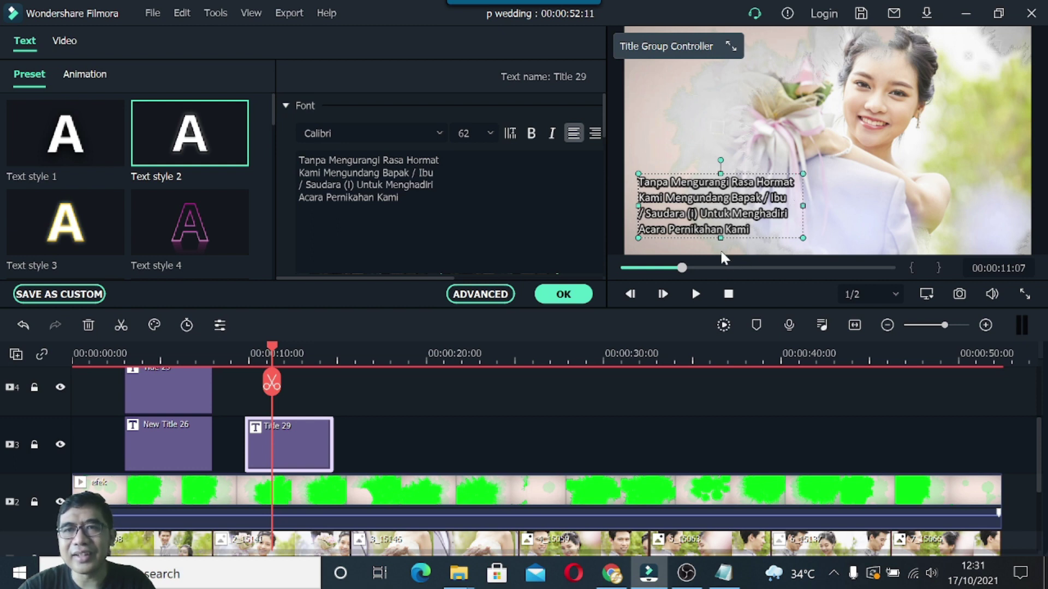
drag(721, 240, 720, 245)
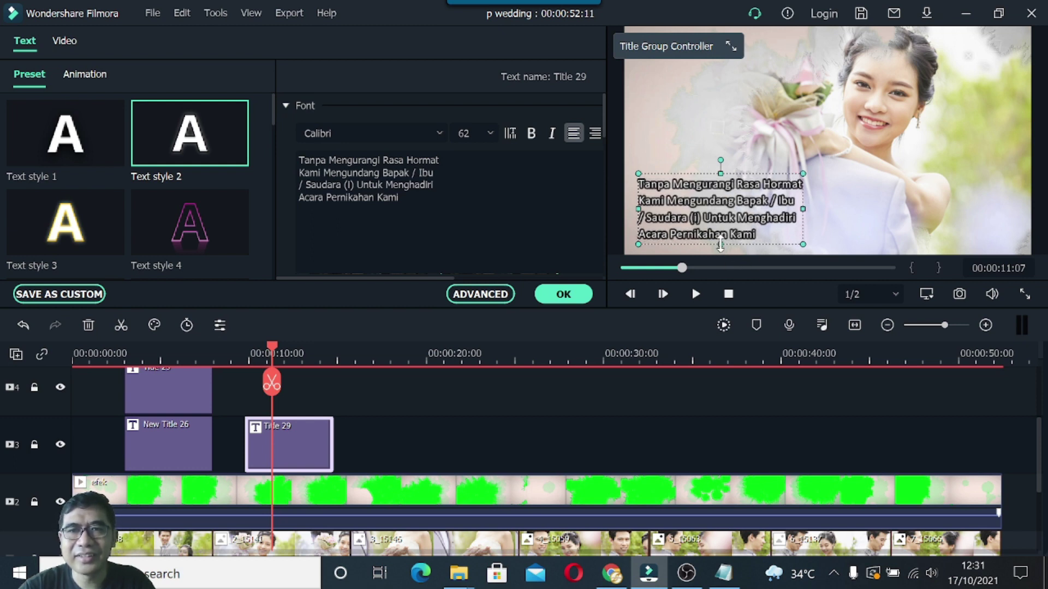
drag(810, 208, 839, 209)
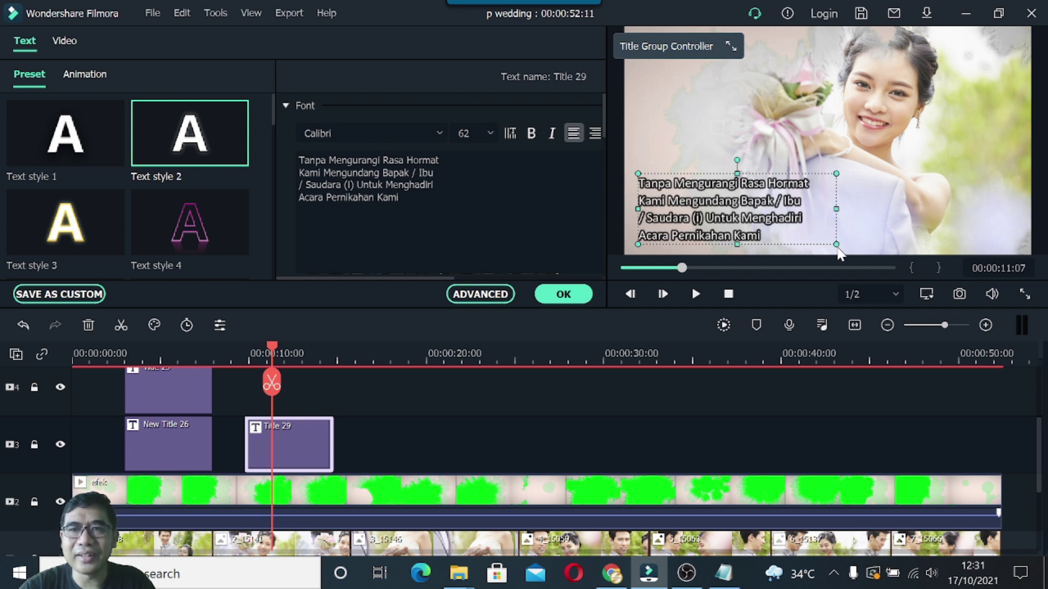
drag(840, 245, 861, 253)
drag(727, 195, 728, 186)
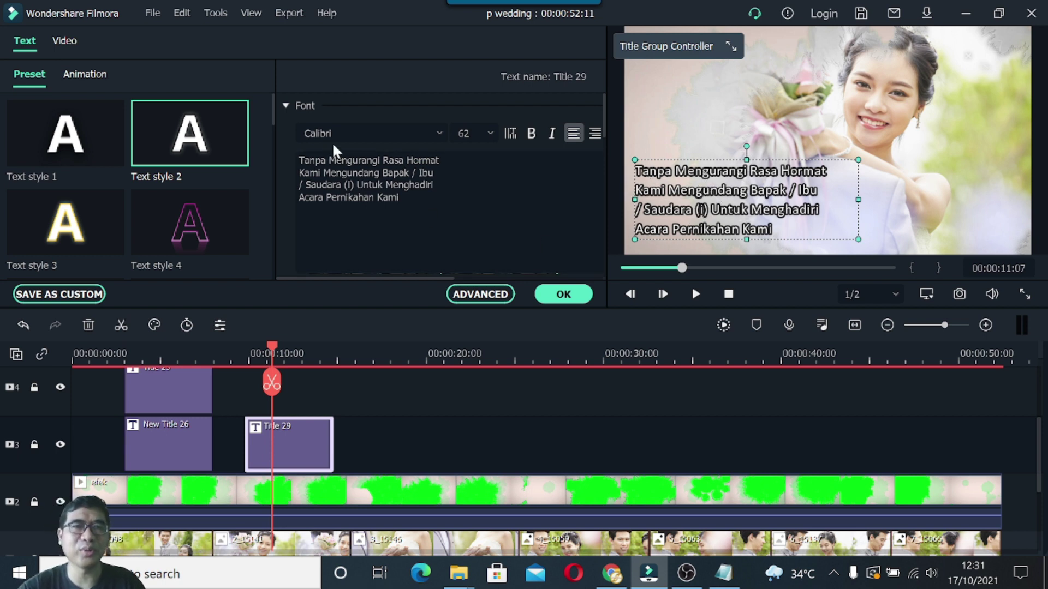
Keep Calibri and slightly shrink the invitation text, nudging it down and left.
click(439, 133)
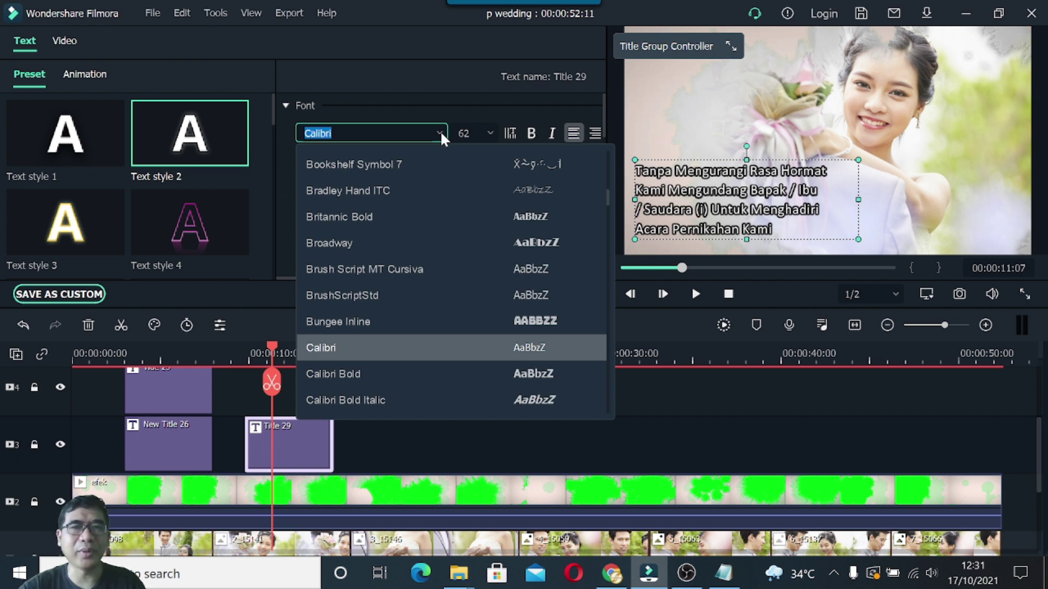
click(473, 100)
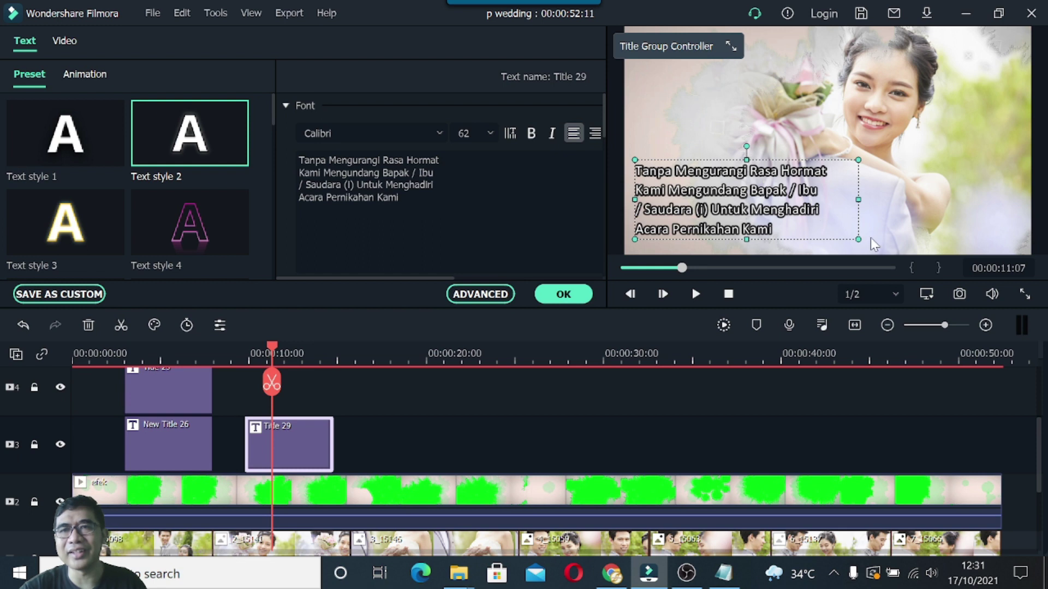
drag(838, 236, 831, 235)
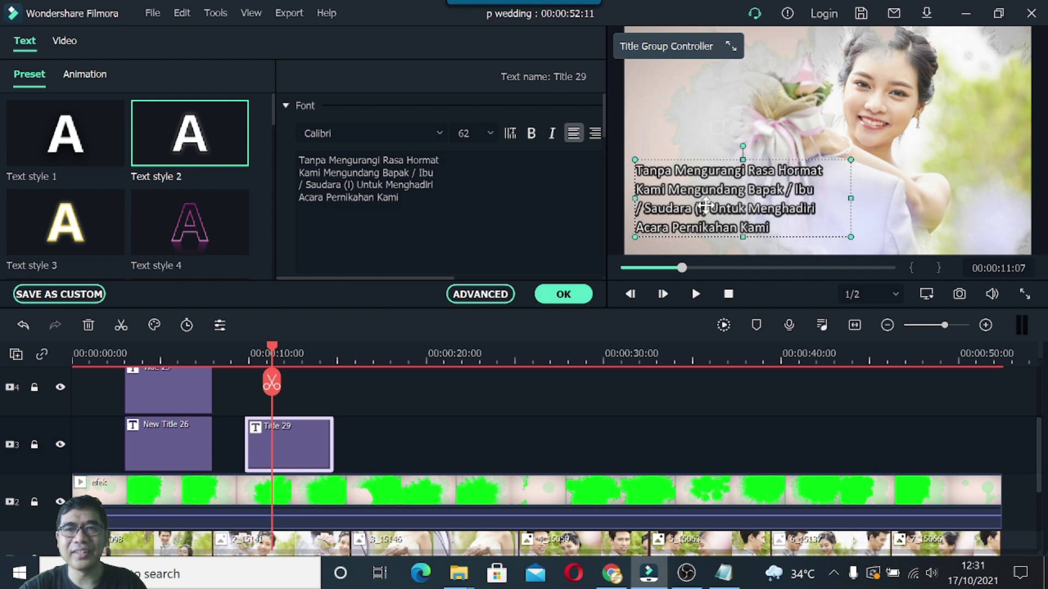
drag(705, 206, 703, 212)
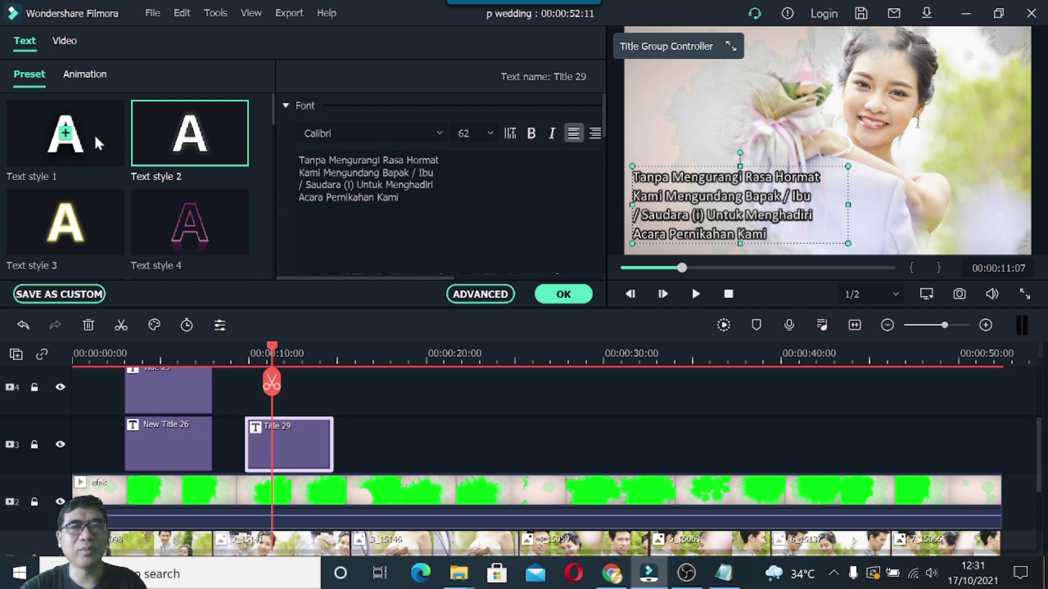
Look over the Animation presets, return to Preset, and confirm the title with OK.
mouse_move(185, 200)
click(84, 74)
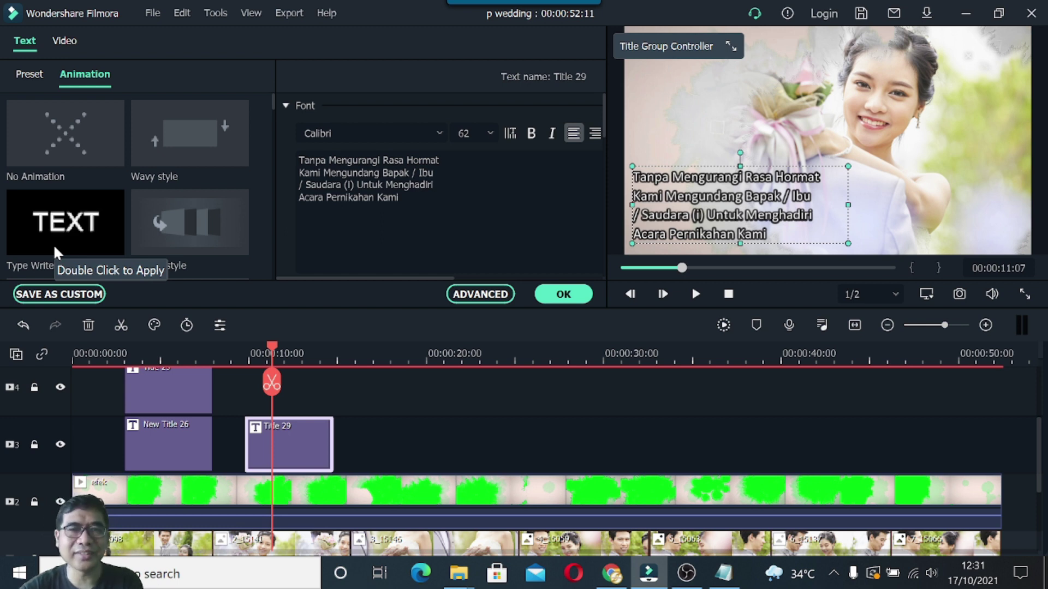
click(33, 77)
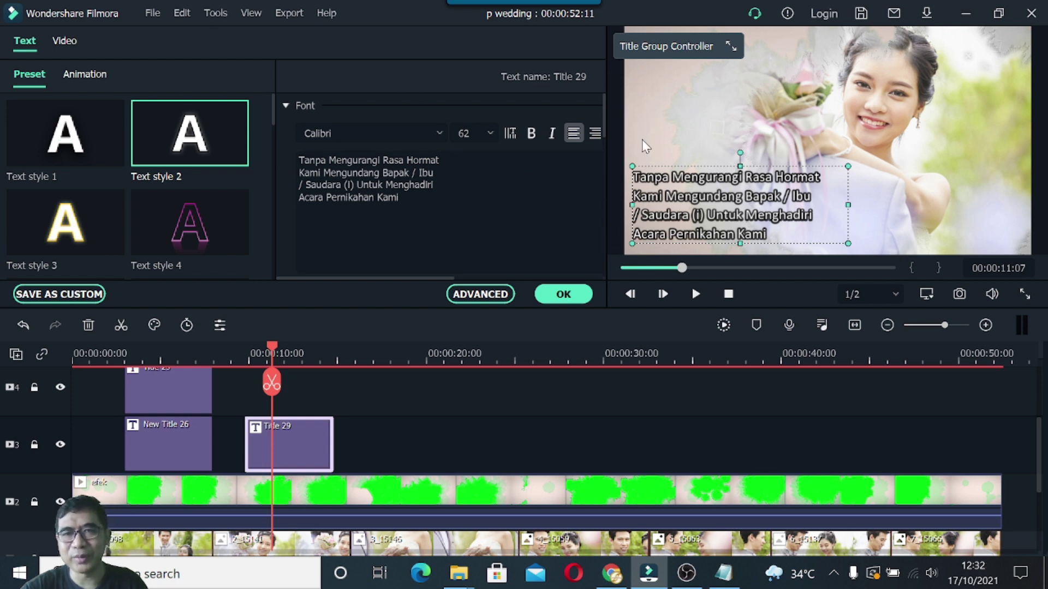
click(563, 294)
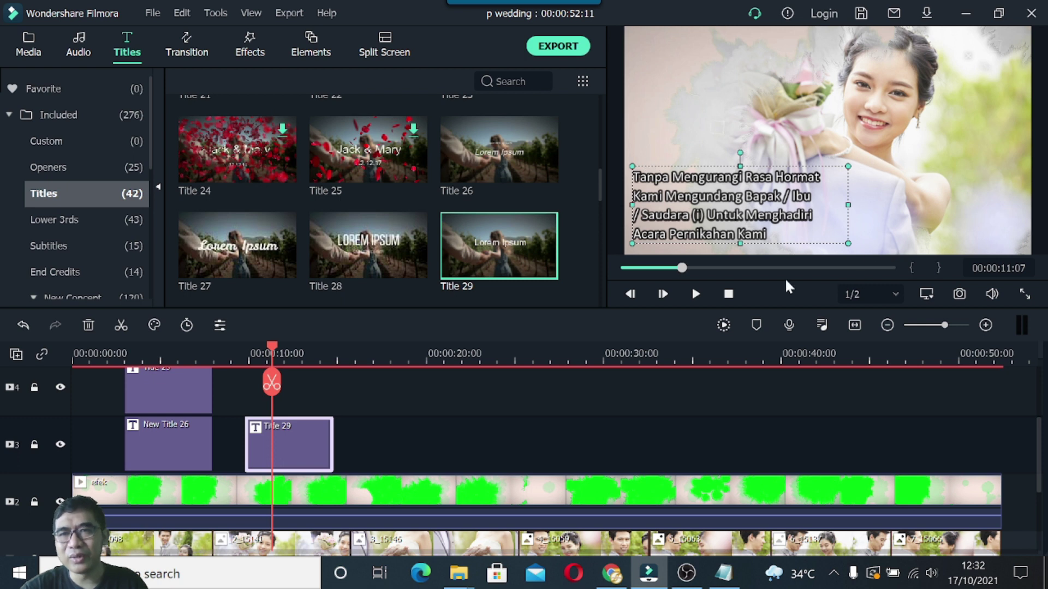
Paste a copy of the Title 29 invitation clip at 00:00:17 and raise it to track 5.
drag(270, 342, 383, 352)
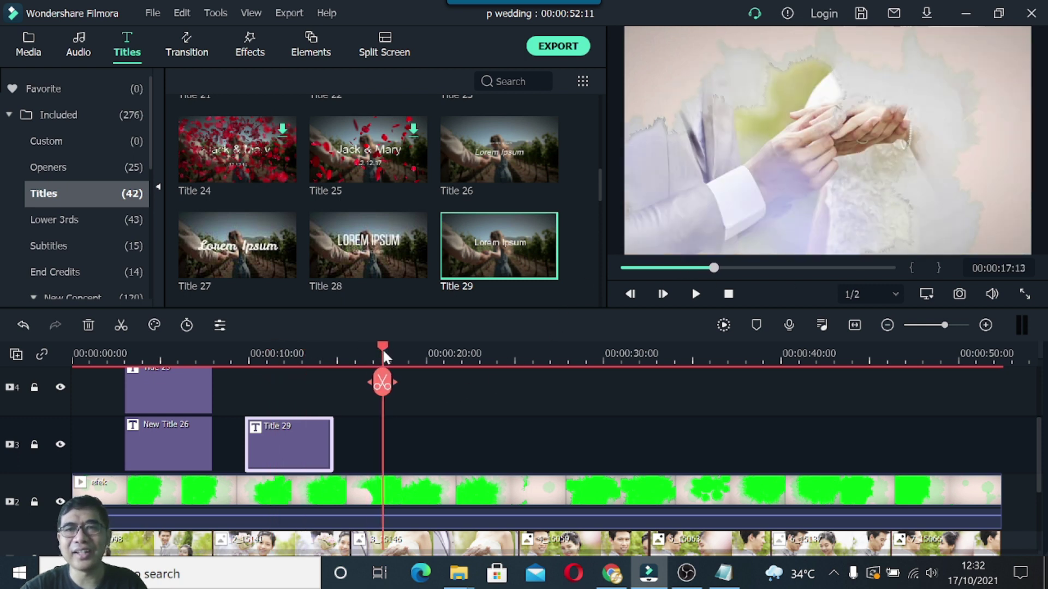
click(725, 575)
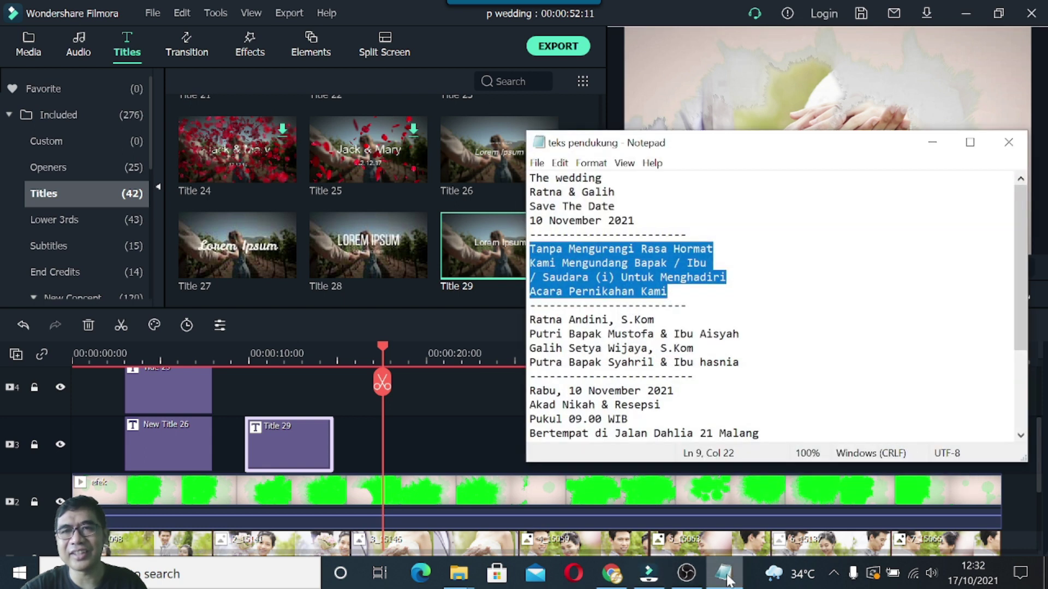
click(484, 423)
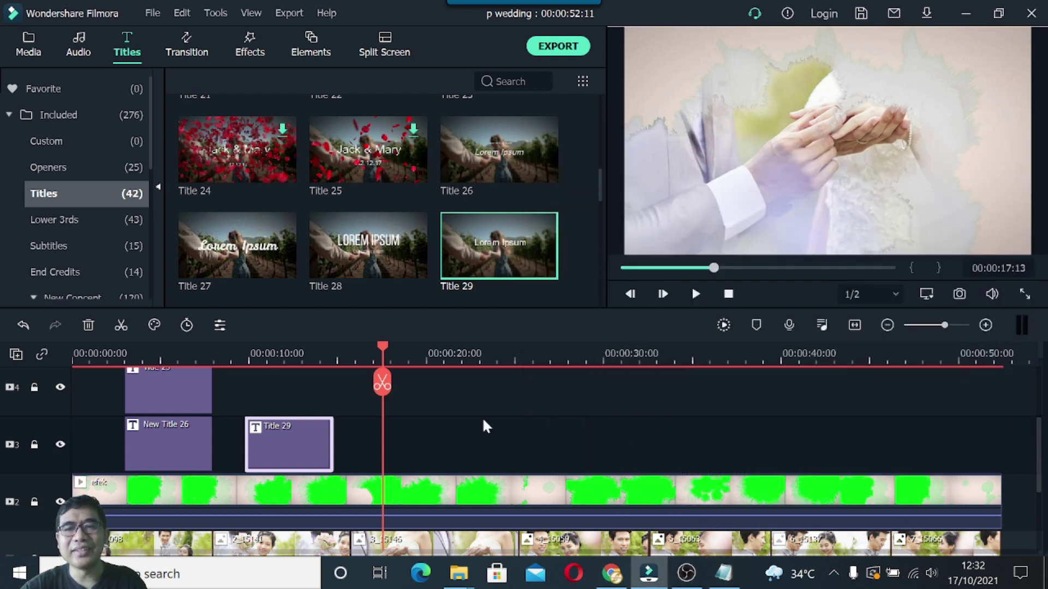
right_click(289, 446)
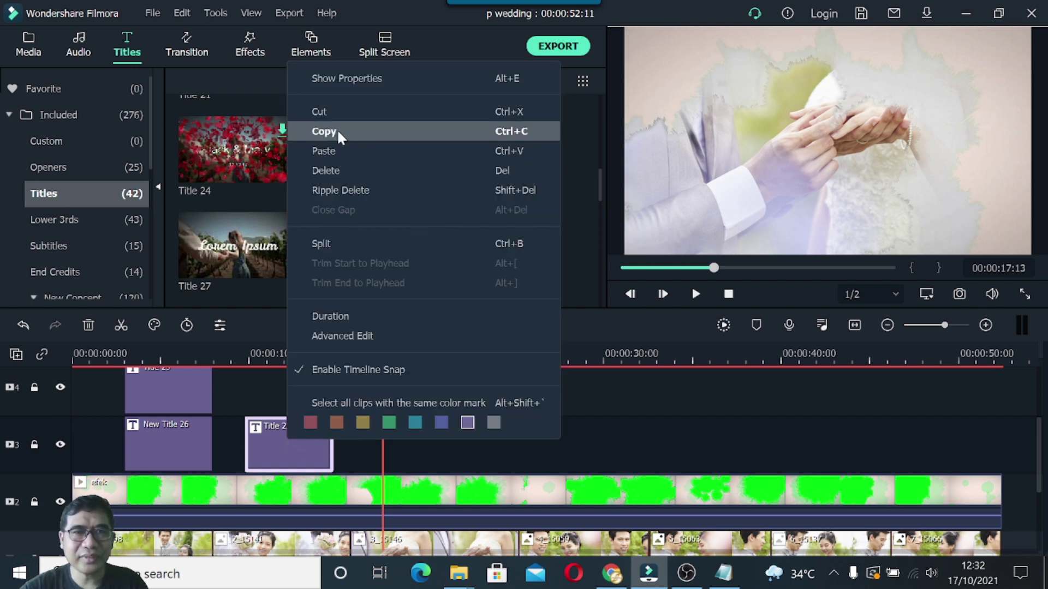
click(337, 129)
click(409, 448)
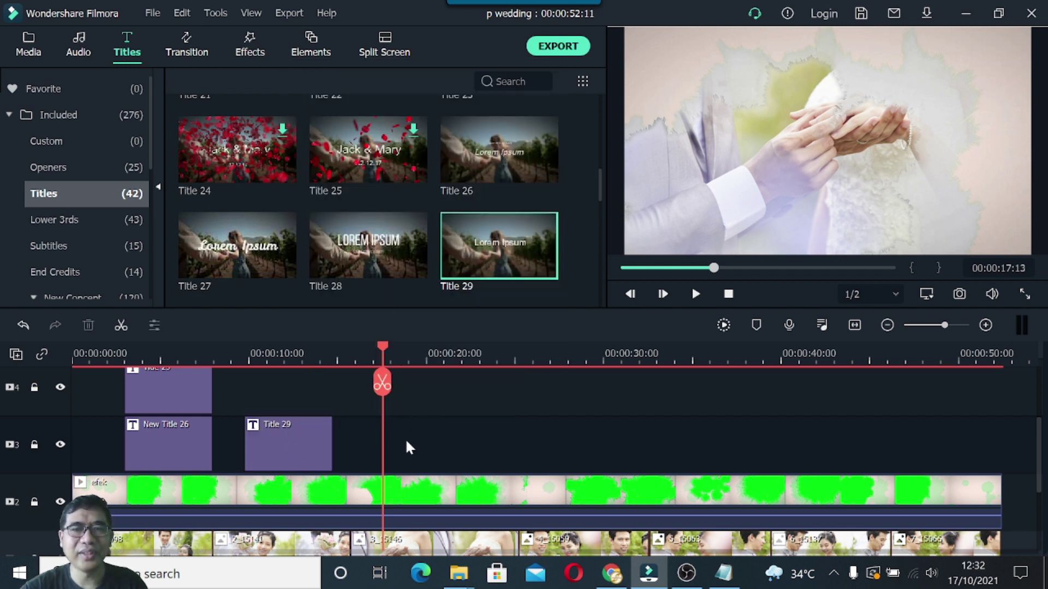
right_click(356, 448)
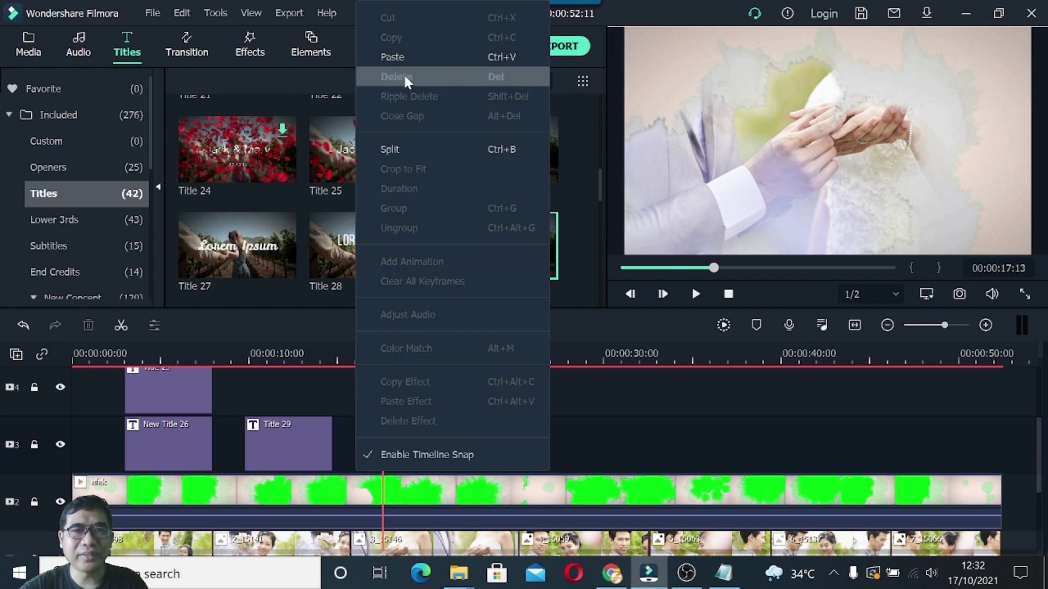
click(404, 58)
scroll(495, 407, up, 3)
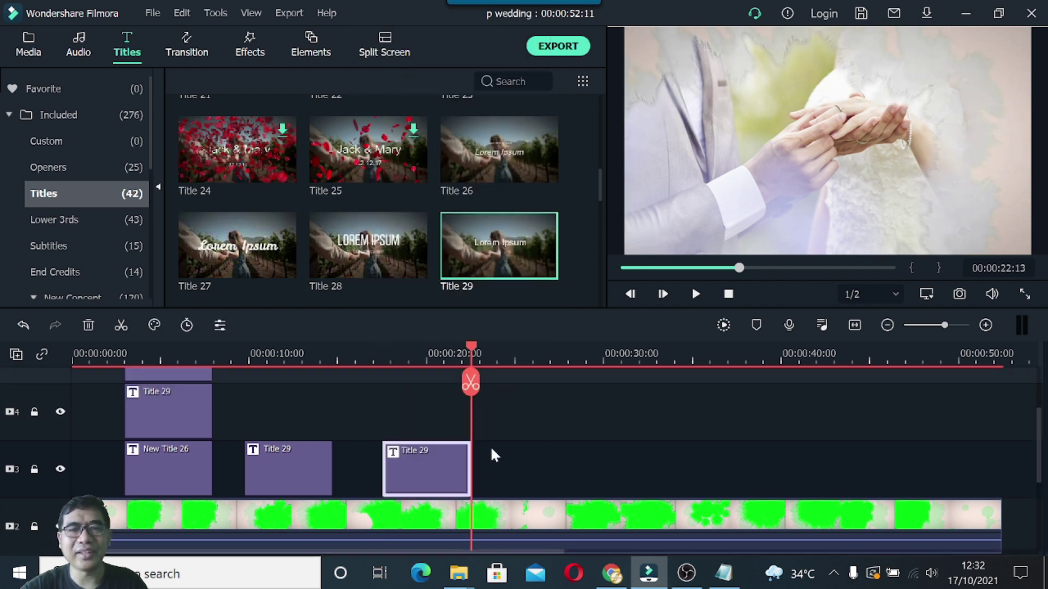
drag(418, 517, 417, 405)
Add a sixth video track and move the copied Title 29 clip onto it at 17 seconds.
scroll(494, 416, up, 1)
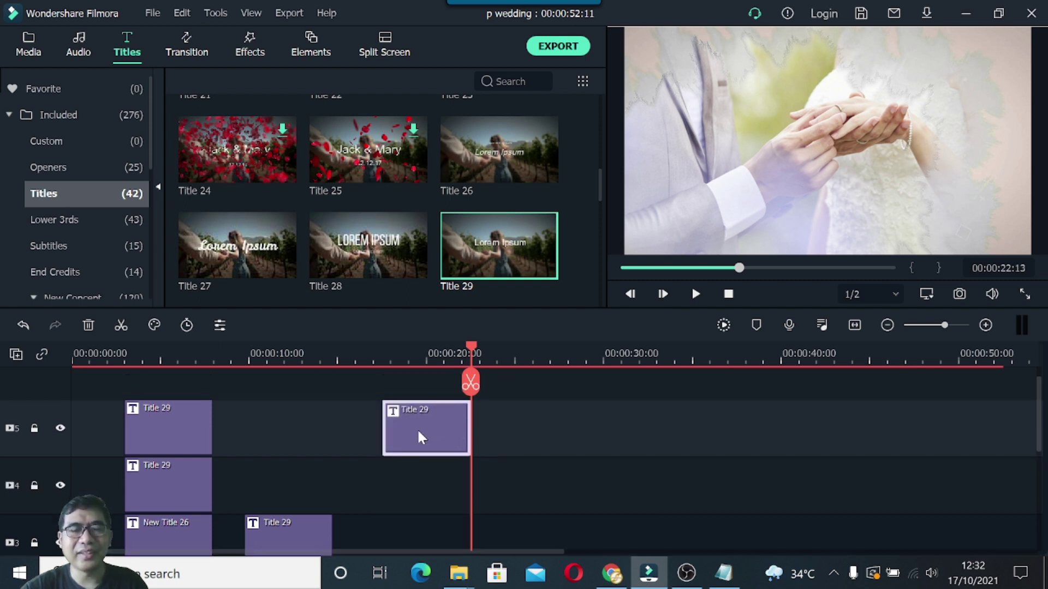
right_click(31, 408)
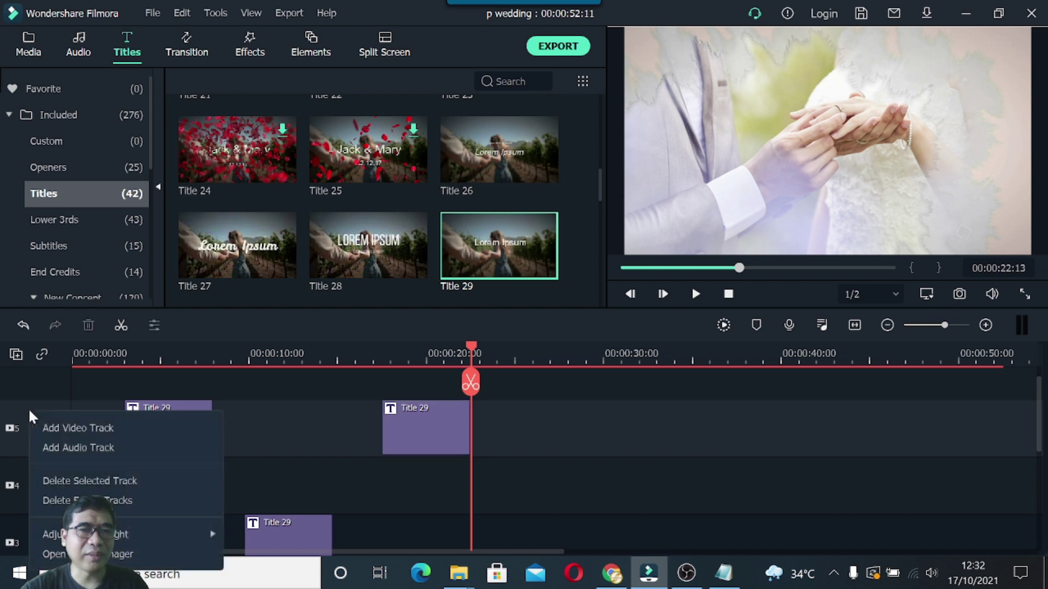
click(53, 426)
drag(428, 477, 453, 402)
drag(473, 351, 420, 357)
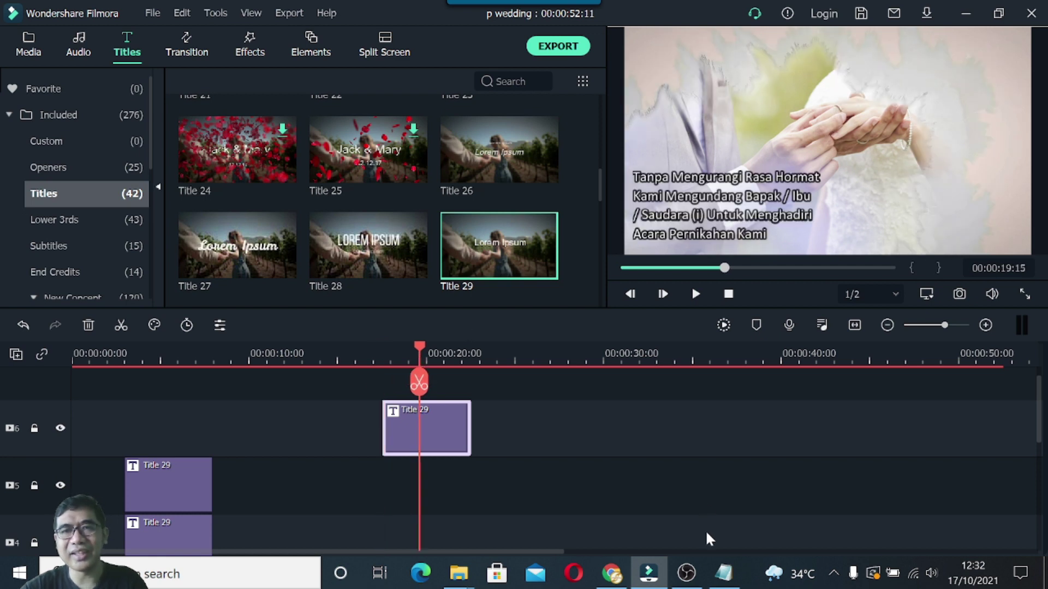
Replace the copied title's text with the bride's name line from the notes.
click(725, 574)
click(713, 304)
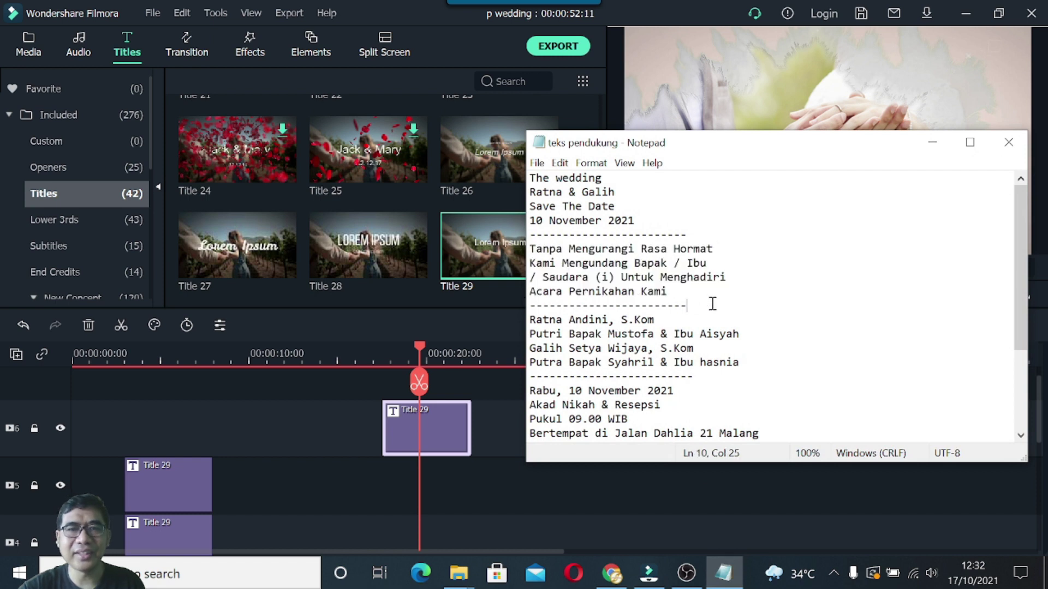
drag(531, 321, 655, 321)
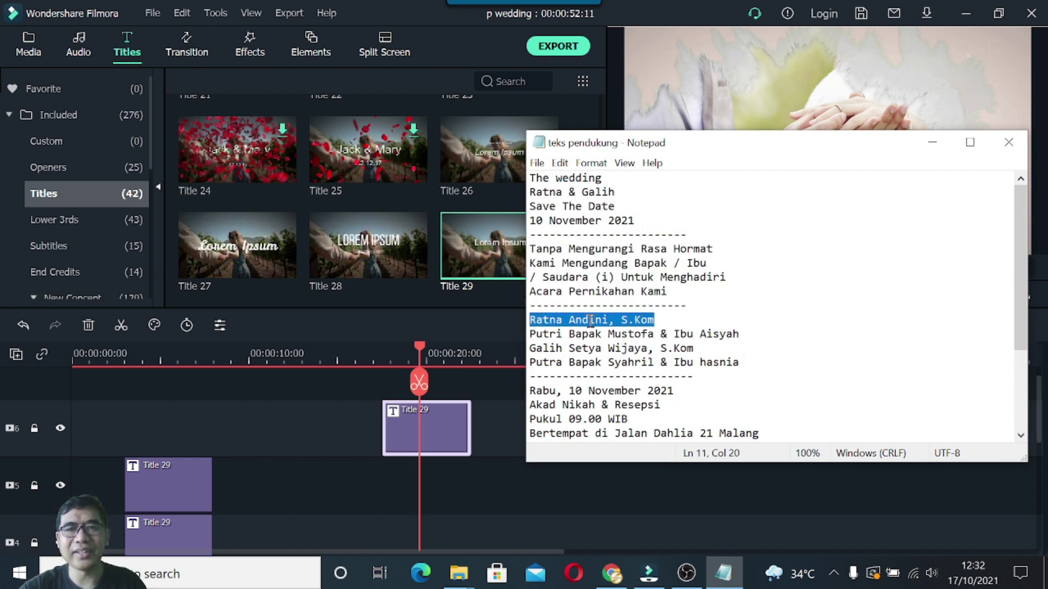
click(442, 427)
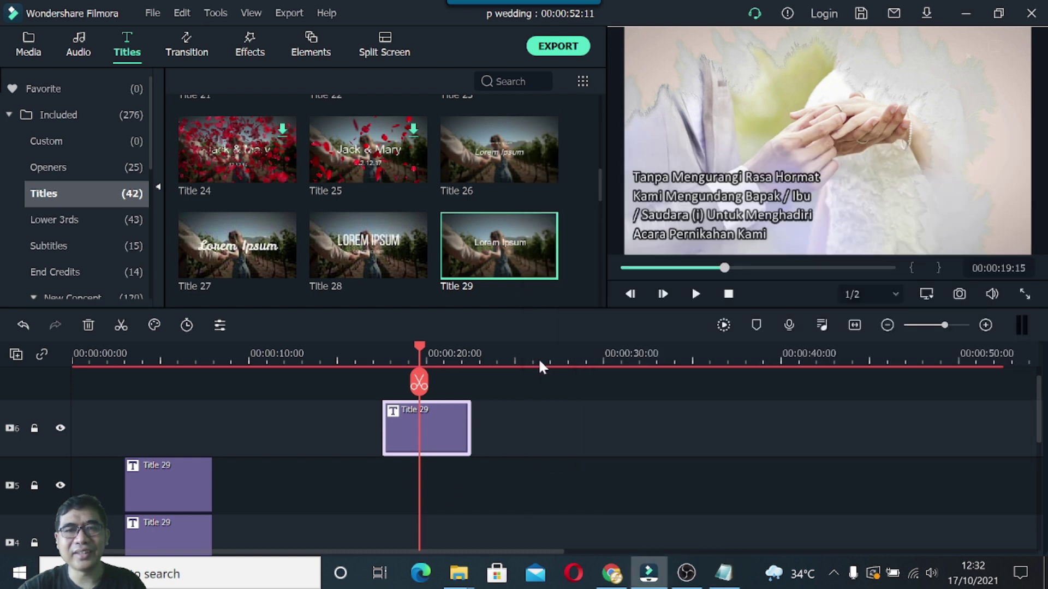
double_click(708, 212)
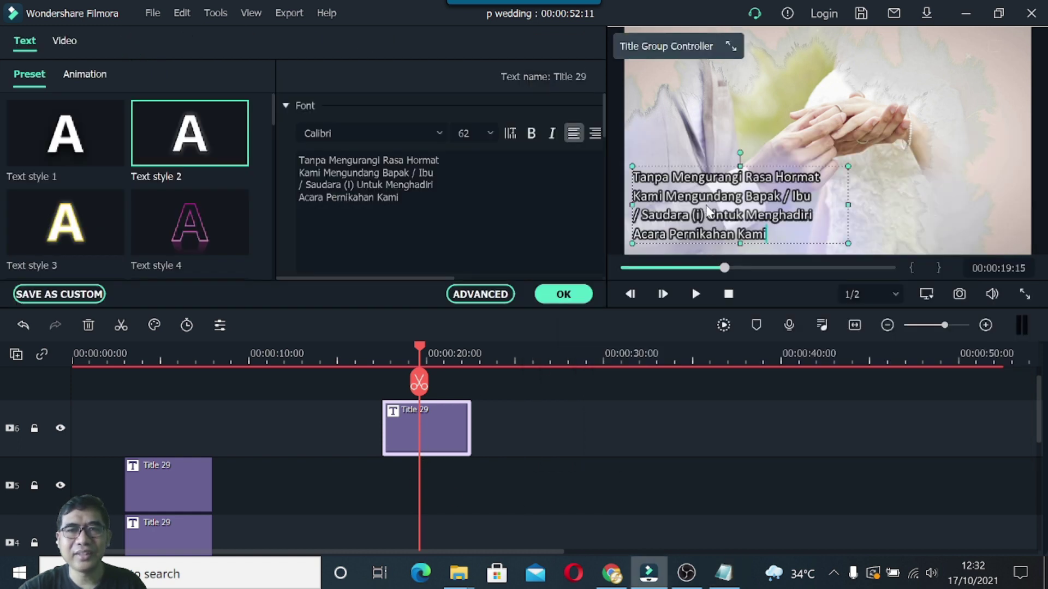
click(301, 161)
key(ctrl+a)
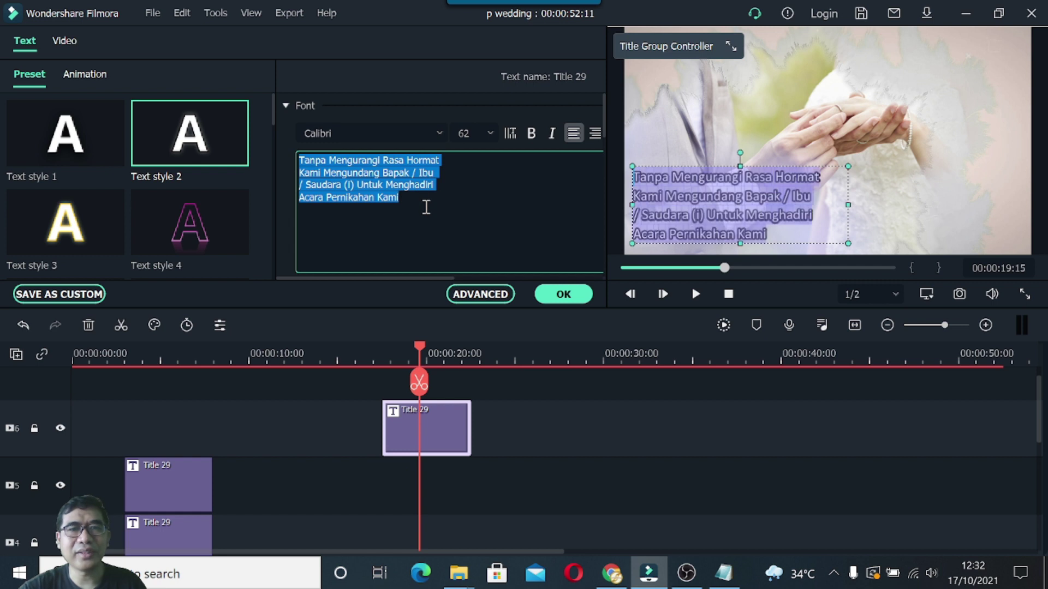
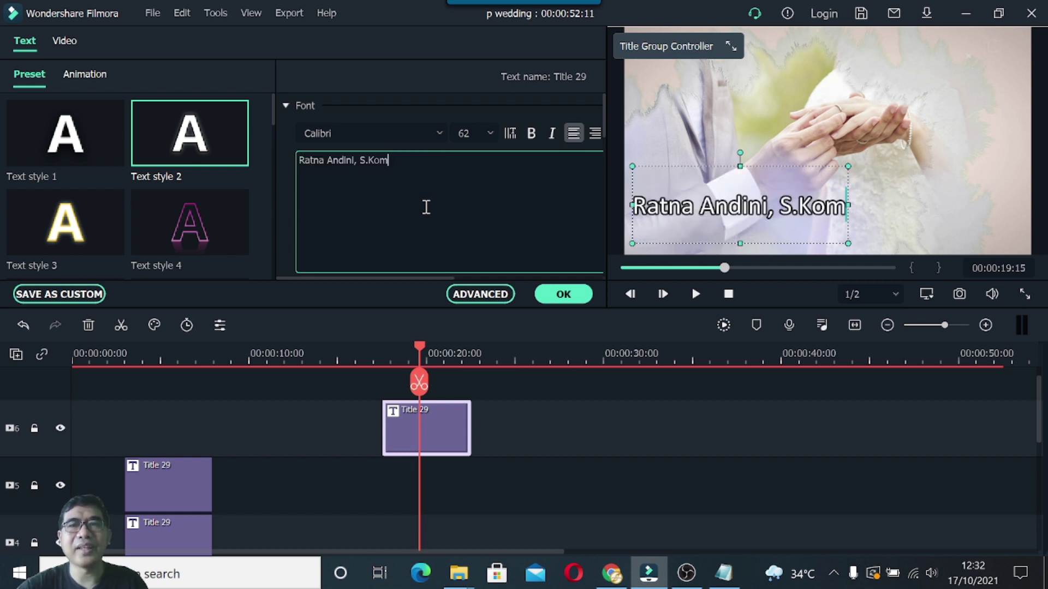
Set the name to Yellowtail font, resize it, move it up-right, and confirm.
click(439, 133)
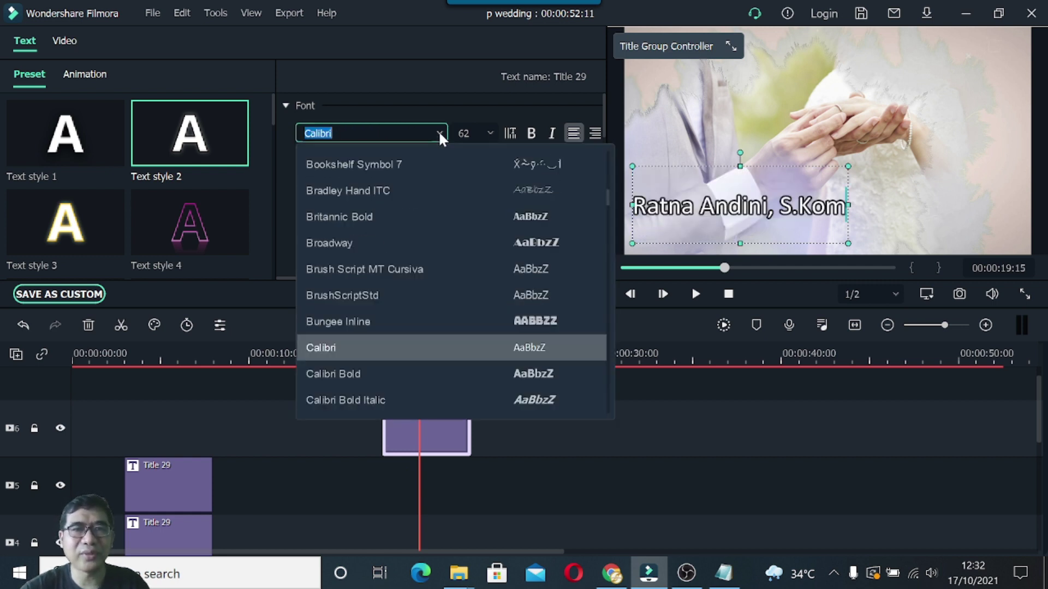
scroll(398, 271, down, 1)
scroll(398, 271, down, 4)
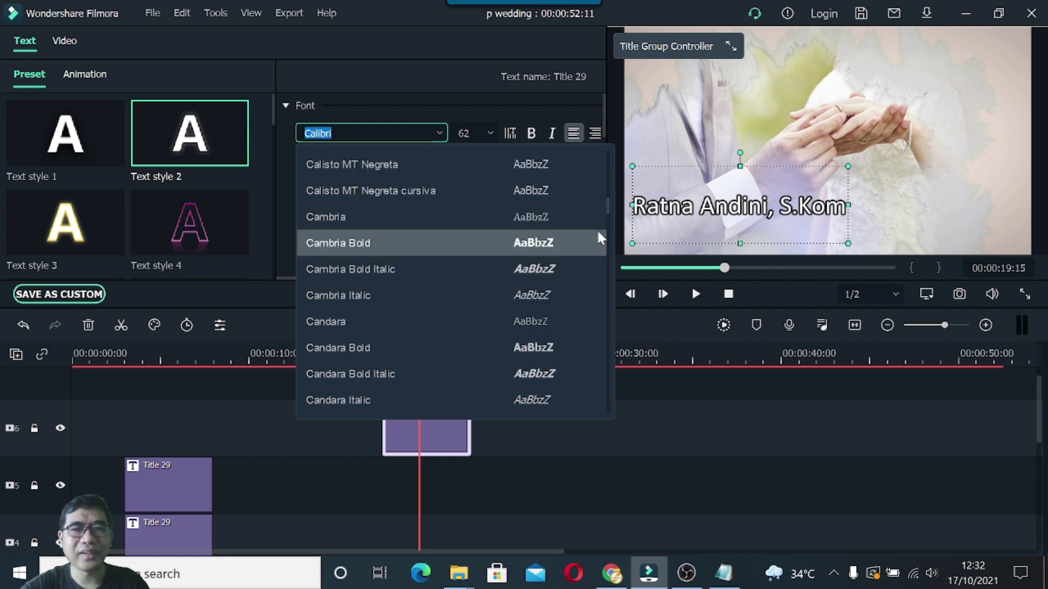
drag(608, 209, 606, 425)
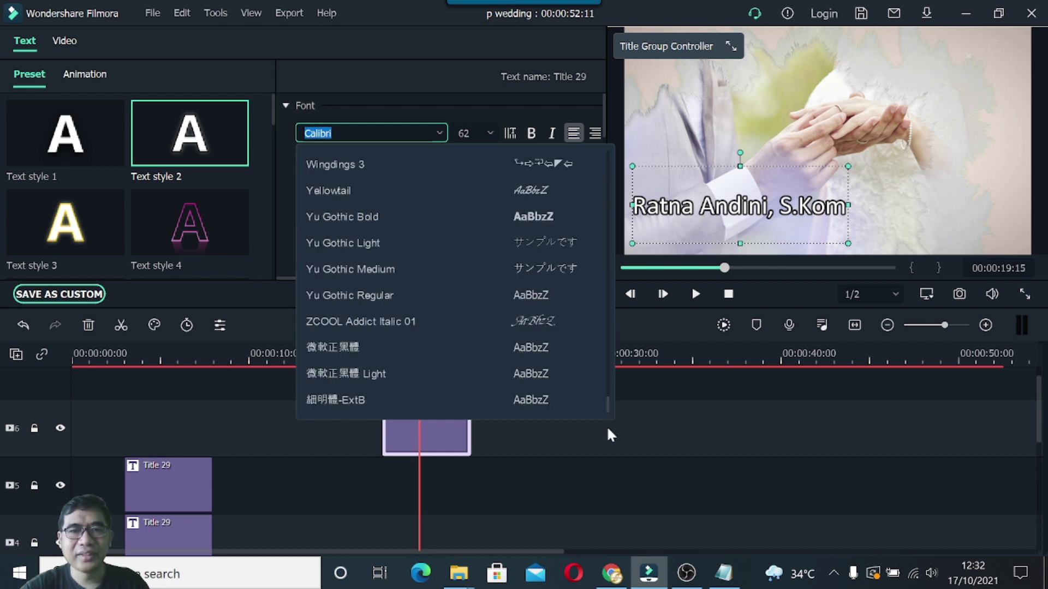
click(354, 189)
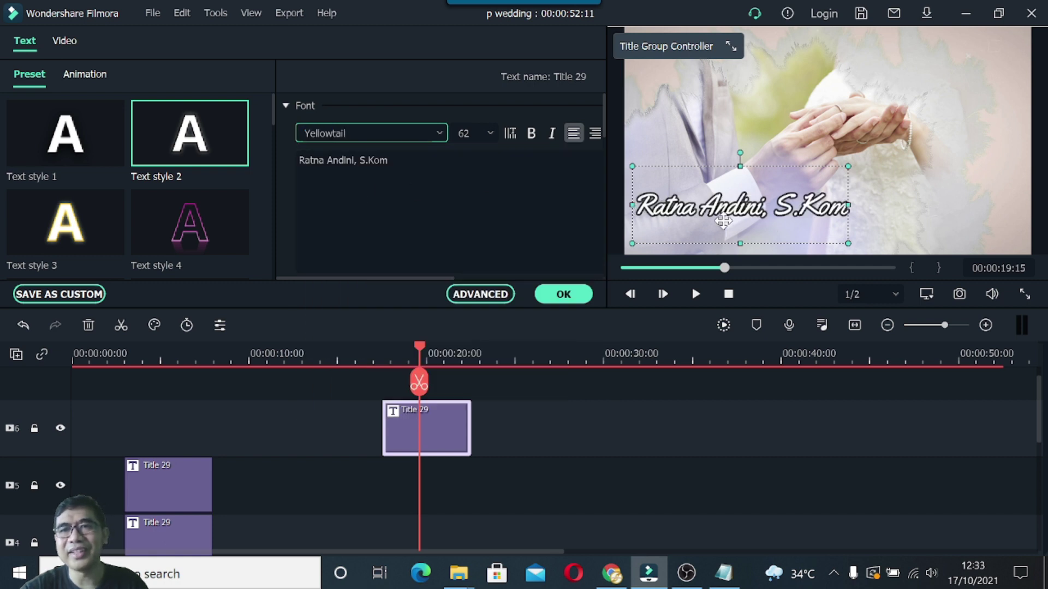
drag(848, 166, 717, 207)
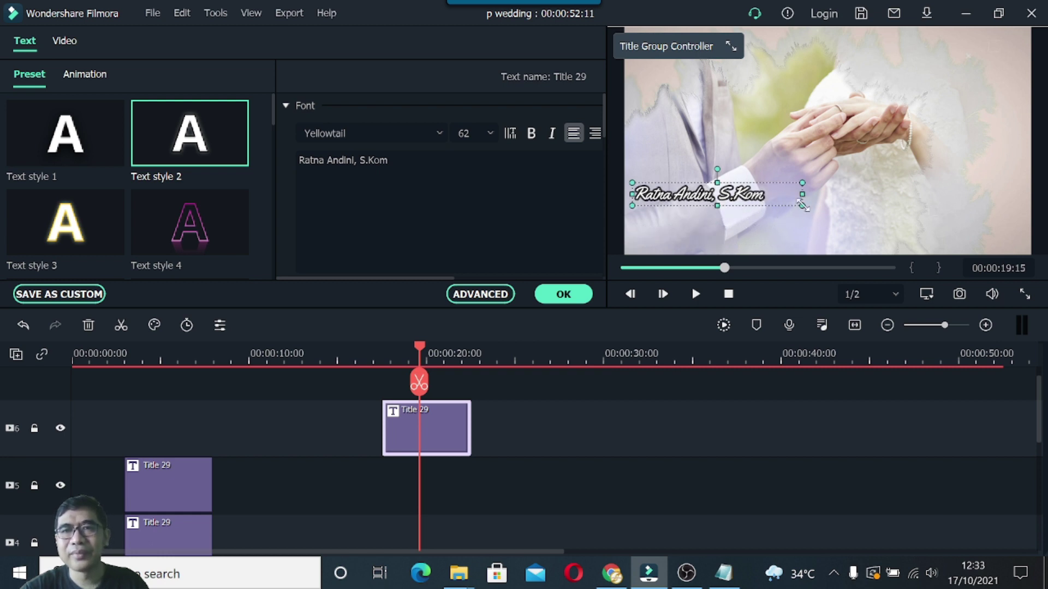
drag(817, 213, 803, 199)
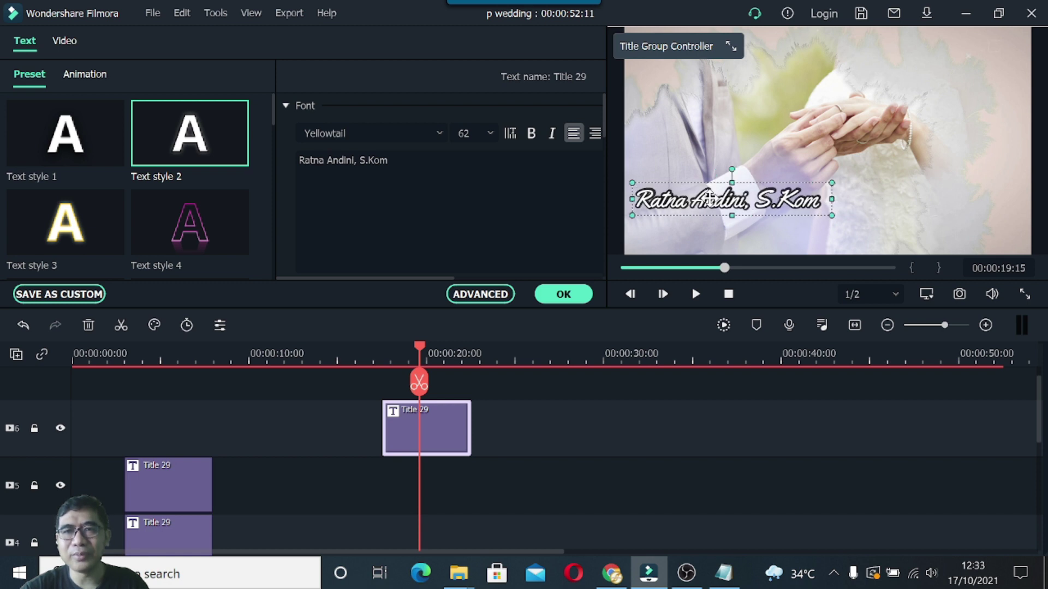
drag(712, 199, 818, 153)
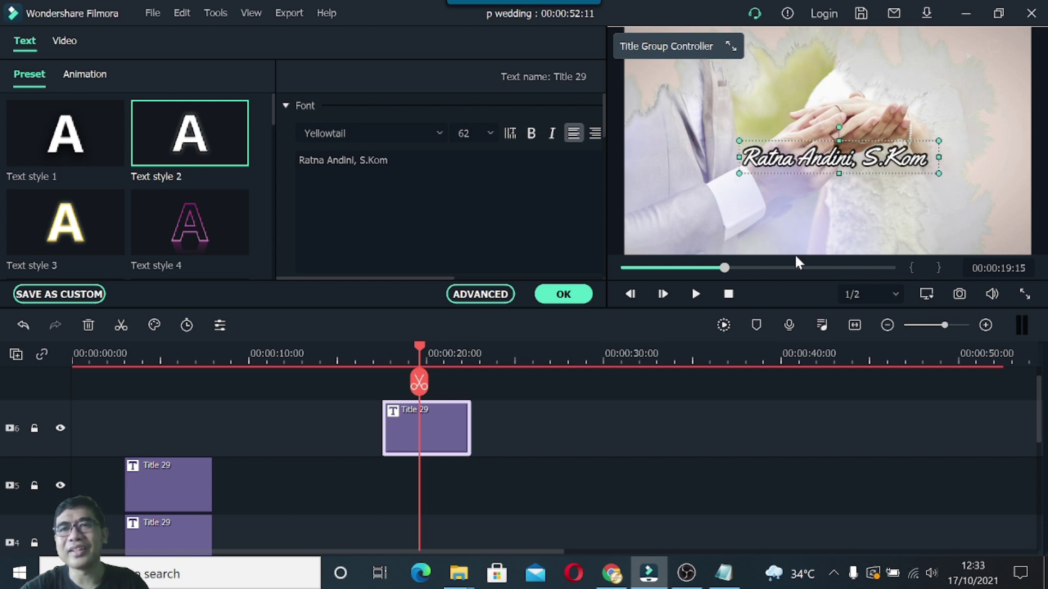
click(585, 297)
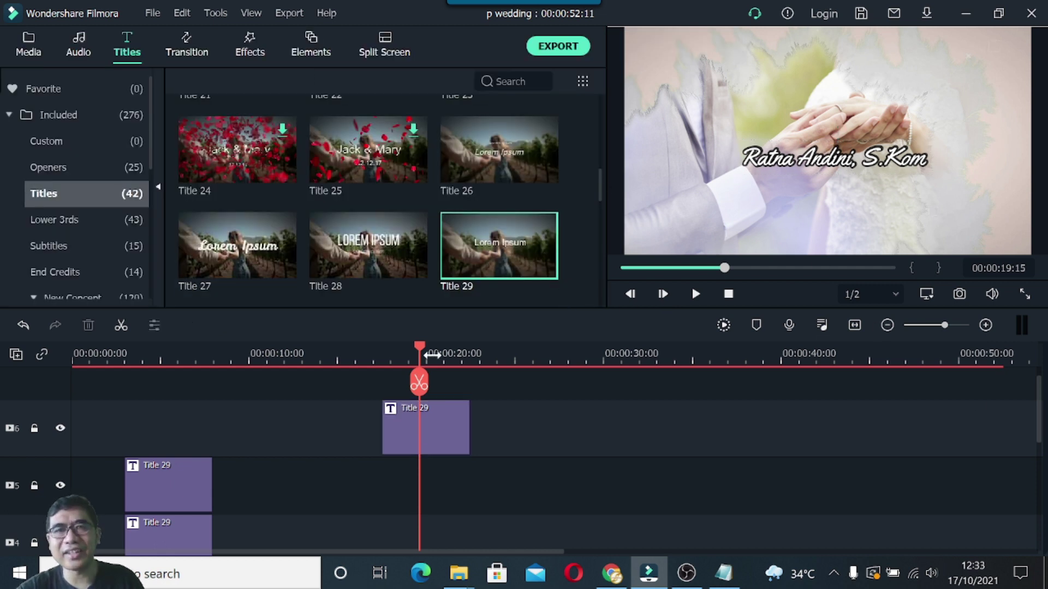
Copy the name title clip and paste it onto track 4 around 17 seconds.
right_click(447, 437)
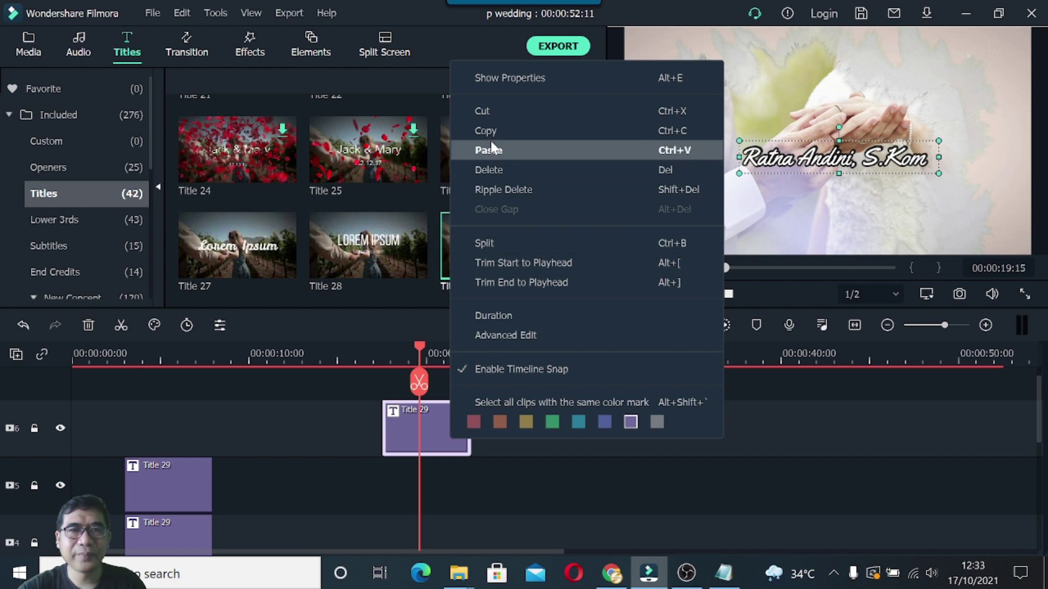
click(493, 132)
scroll(456, 474, down, 2)
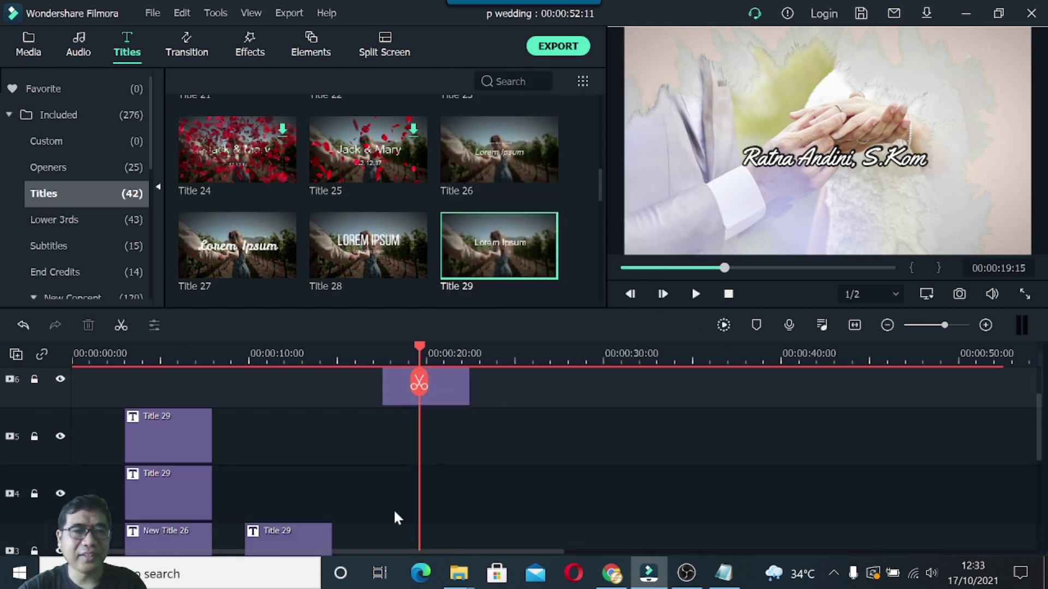
right_click(393, 495)
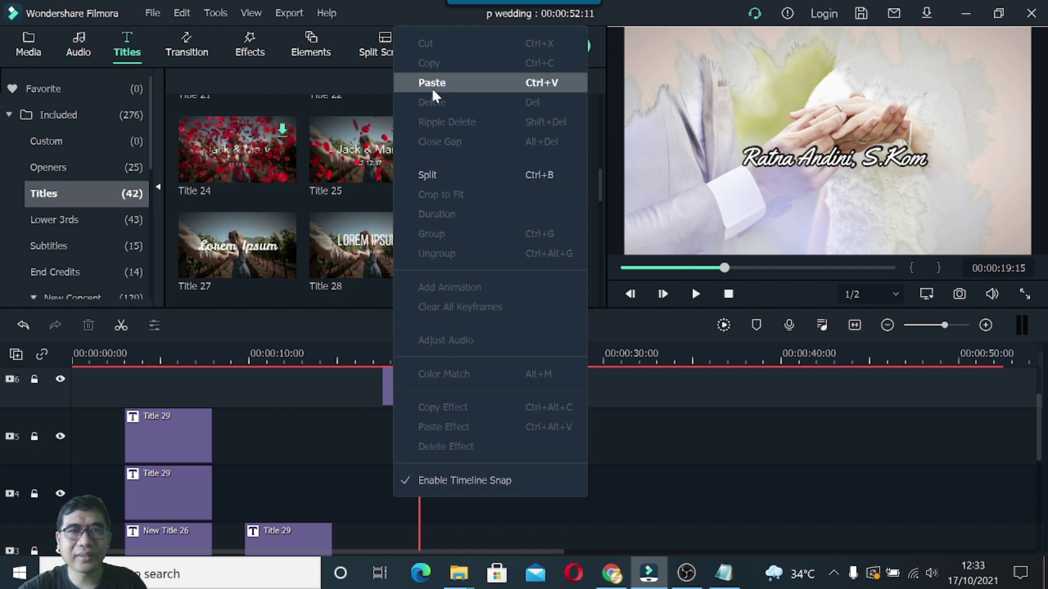
click(304, 445)
drag(419, 347, 516, 355)
right_click(423, 490)
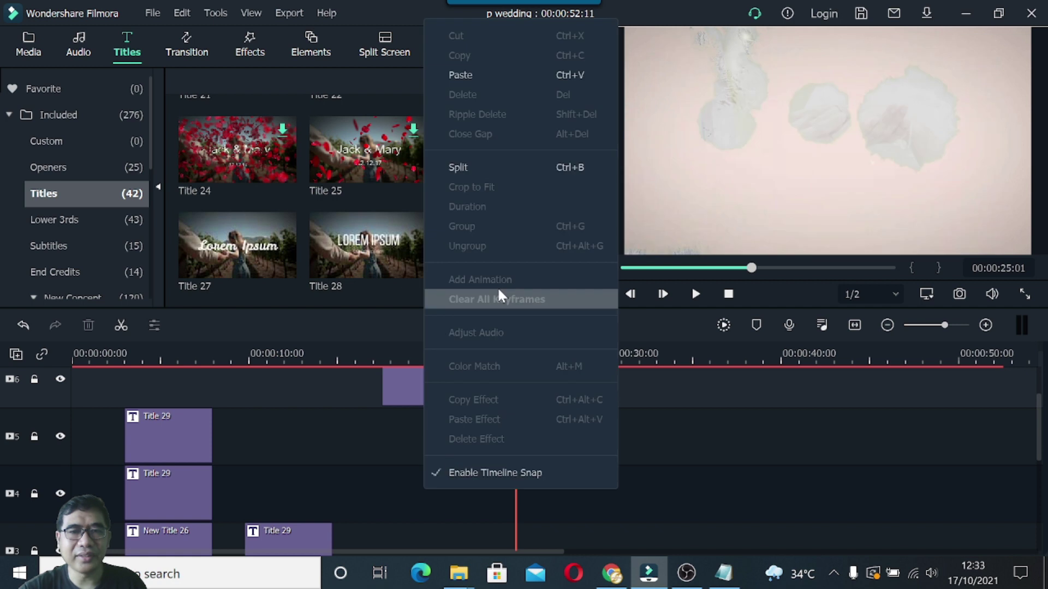
click(440, 76)
drag(545, 483, 422, 483)
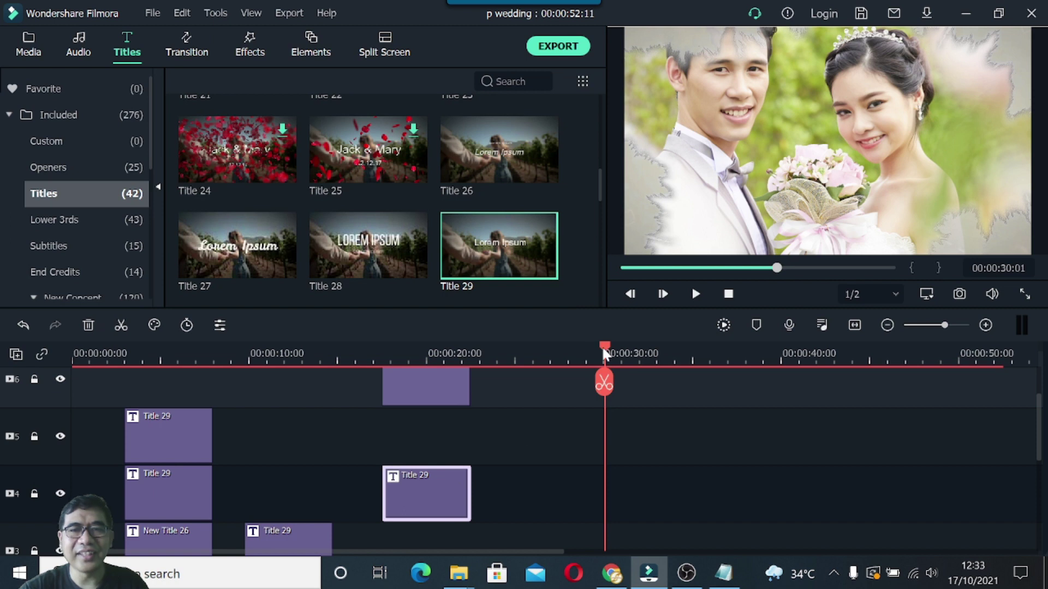
Place the duplicate name title just below the original in the preview.
drag(602, 345, 431, 391)
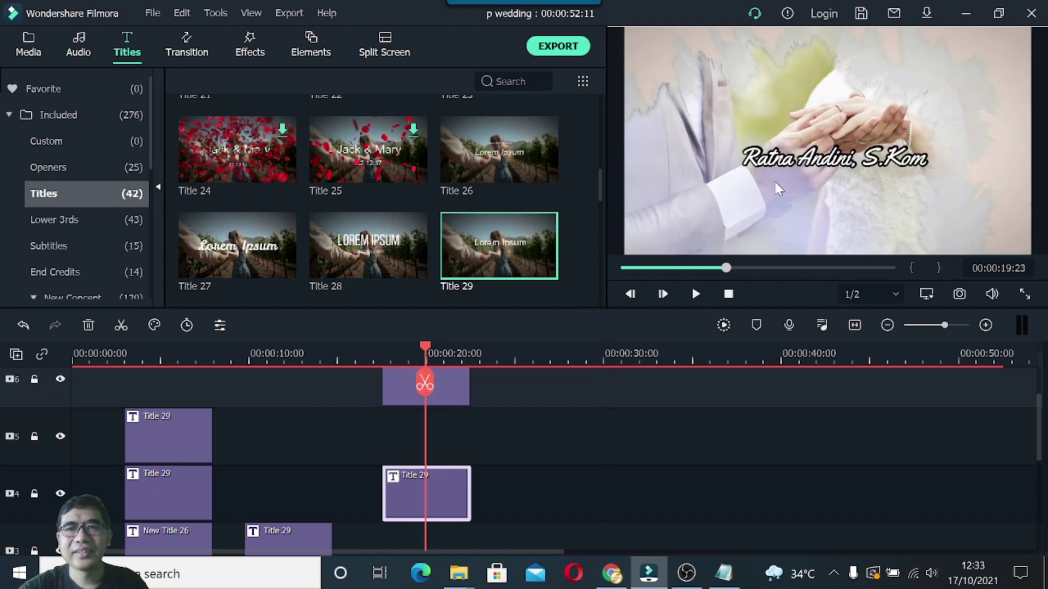
click(774, 180)
drag(785, 195, 793, 215)
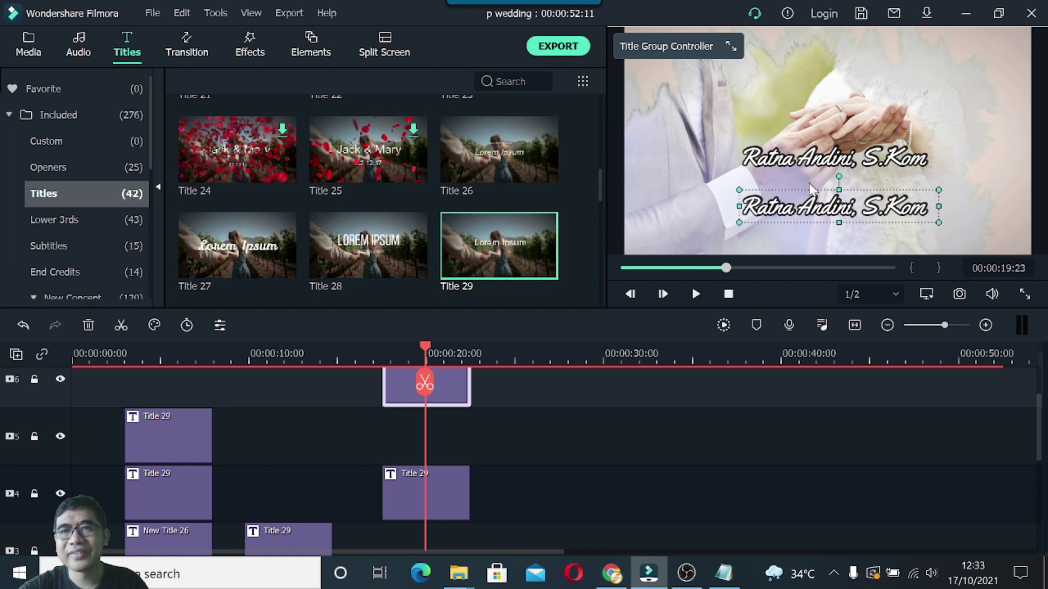
Replace the lower title's text with the groom's name line from the notes.
click(724, 573)
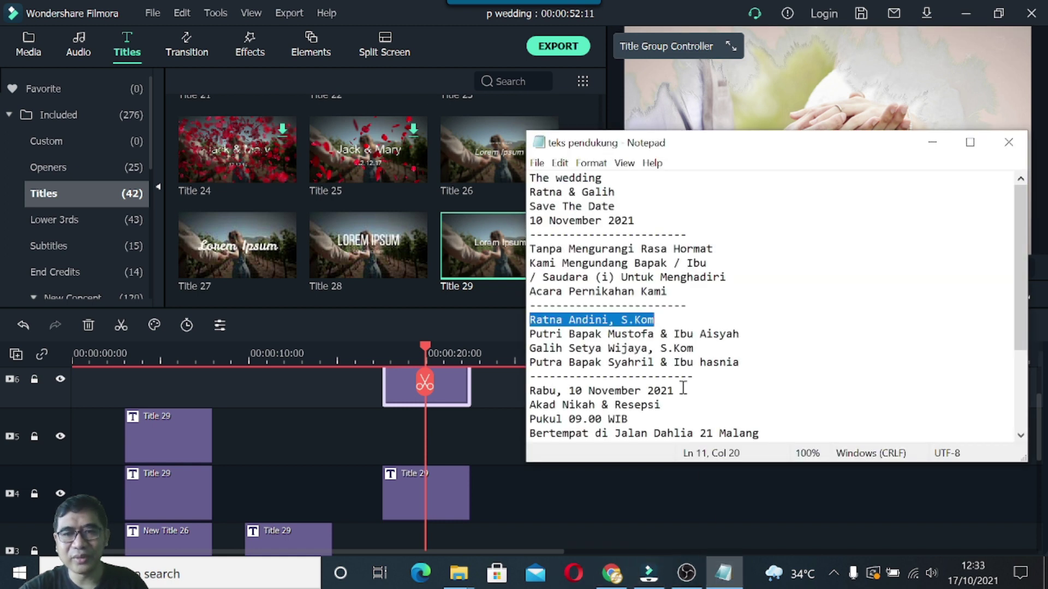
drag(532, 348, 695, 347)
key(ctrl+c)
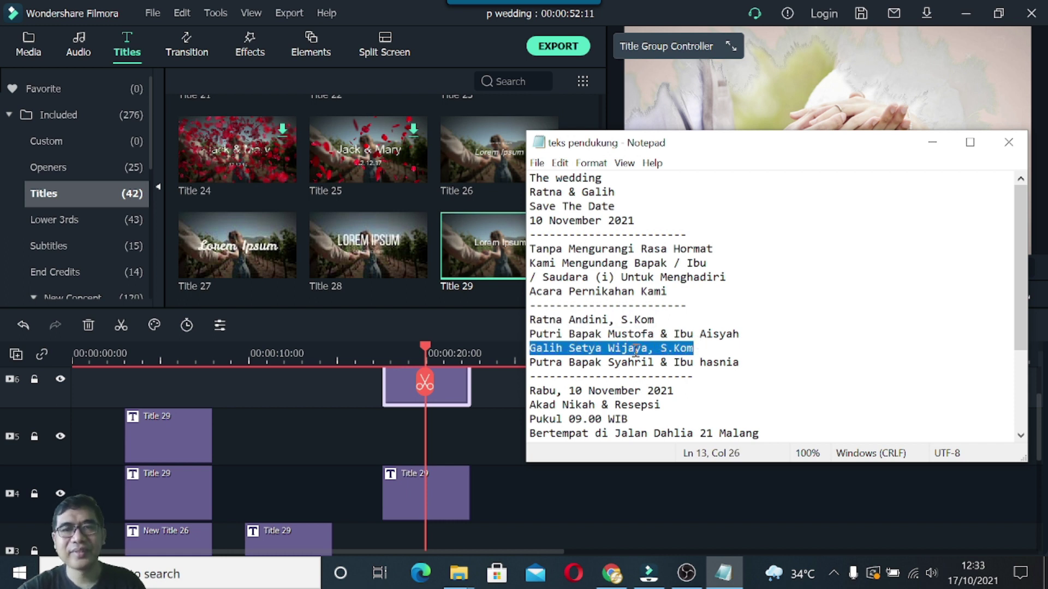
click(932, 143)
double_click(819, 218)
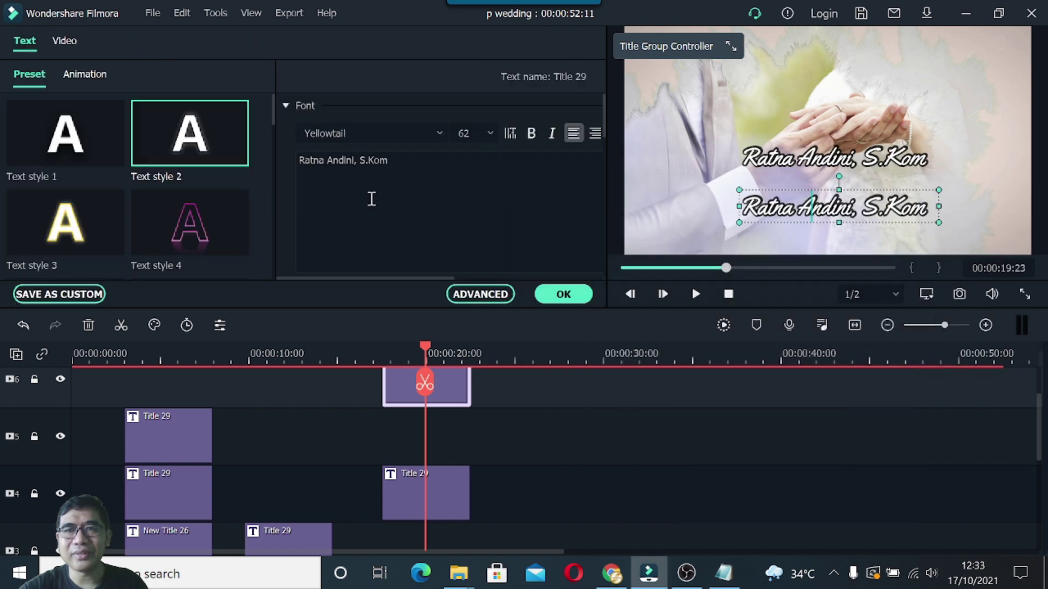
click(392, 161)
key(ctrl+a)
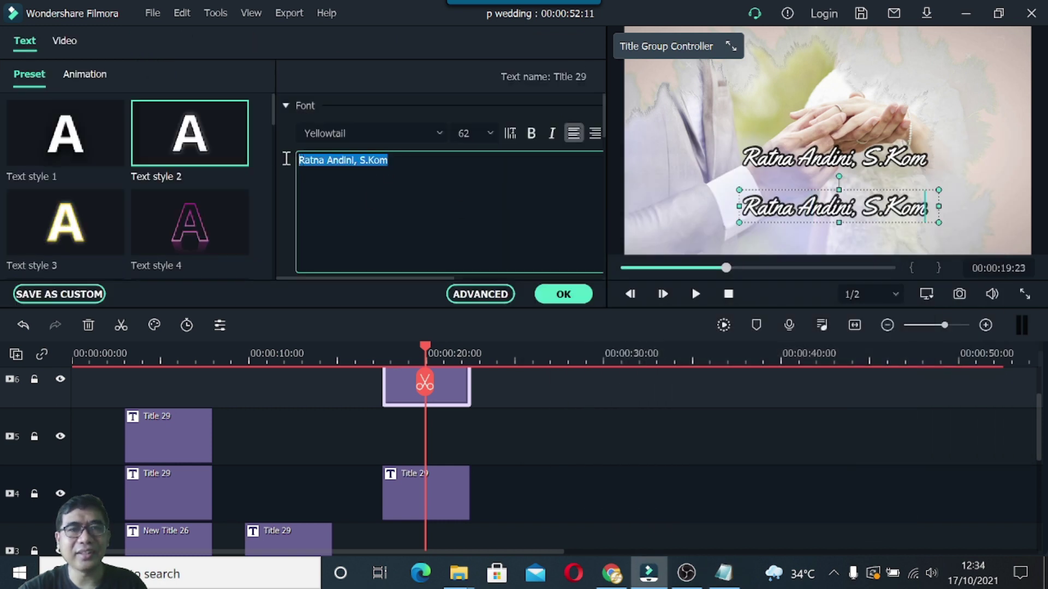
key(ctrl+v)
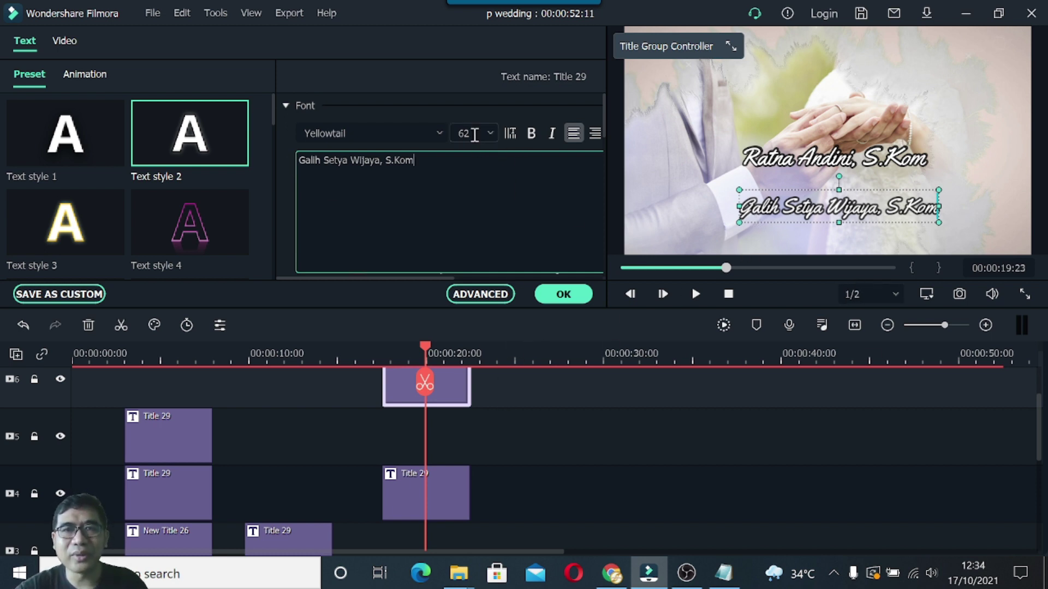
Set the groom's name to font size 64.
drag(413, 161, 442, 158)
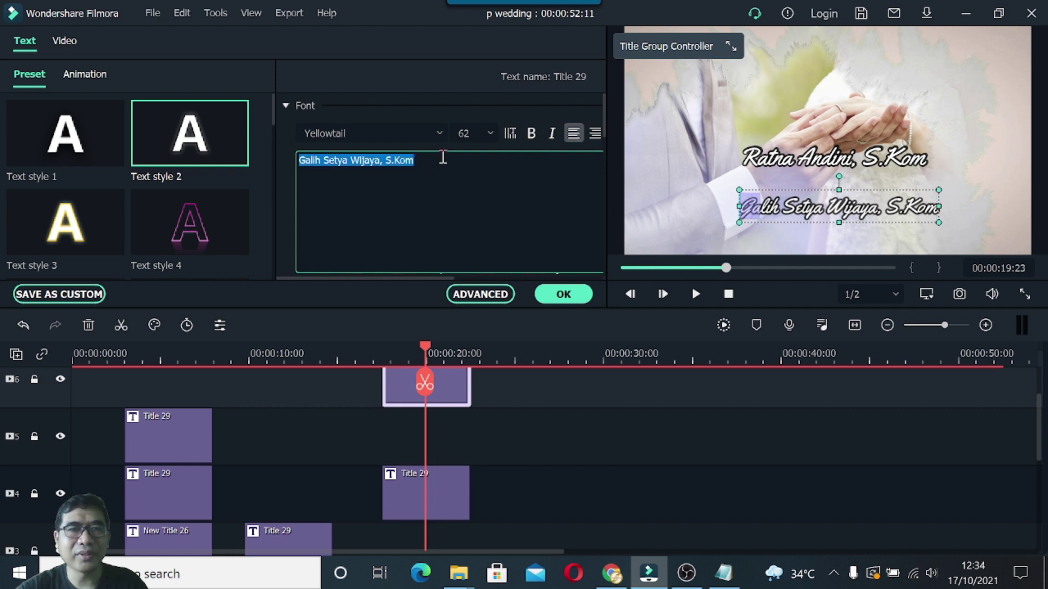
click(488, 131)
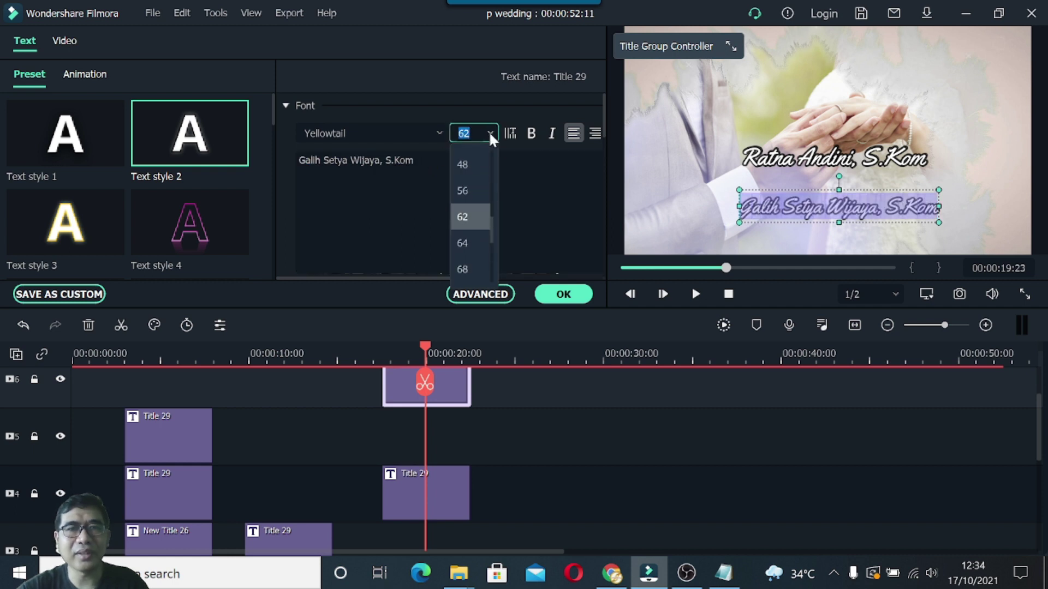
click(470, 240)
click(468, 240)
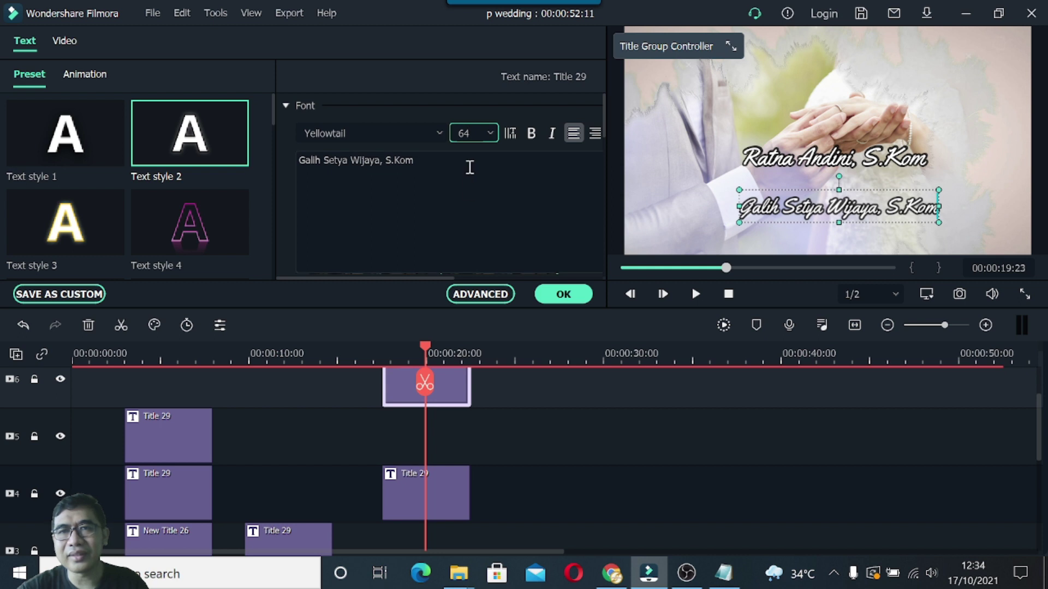
click(815, 207)
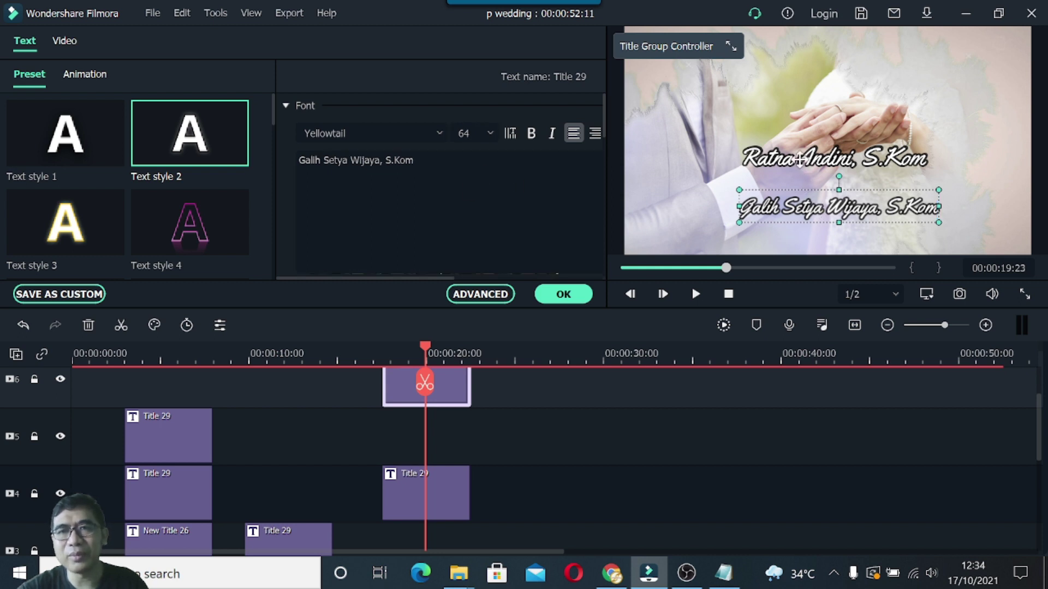
Enlarge the bride's name to size 64, keep the groom's at 64, and confirm.
click(800, 159)
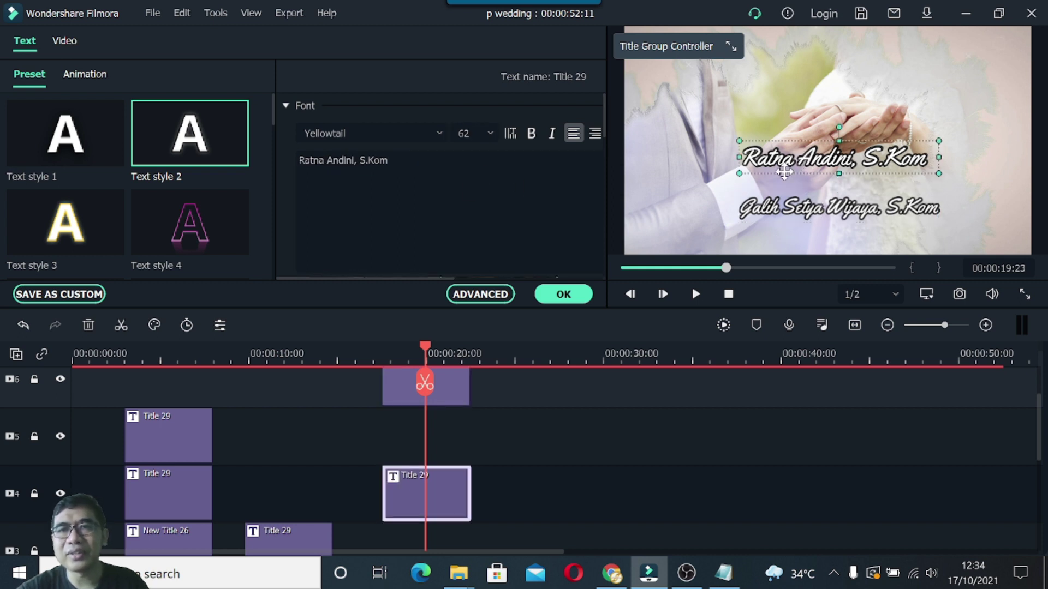
click(453, 174)
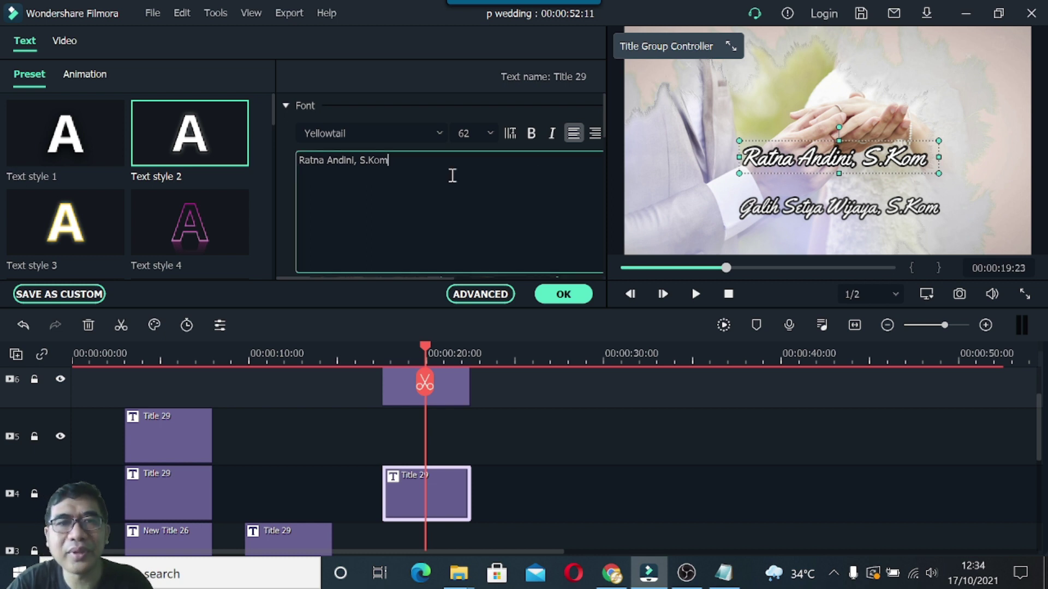
drag(399, 159, 274, 159)
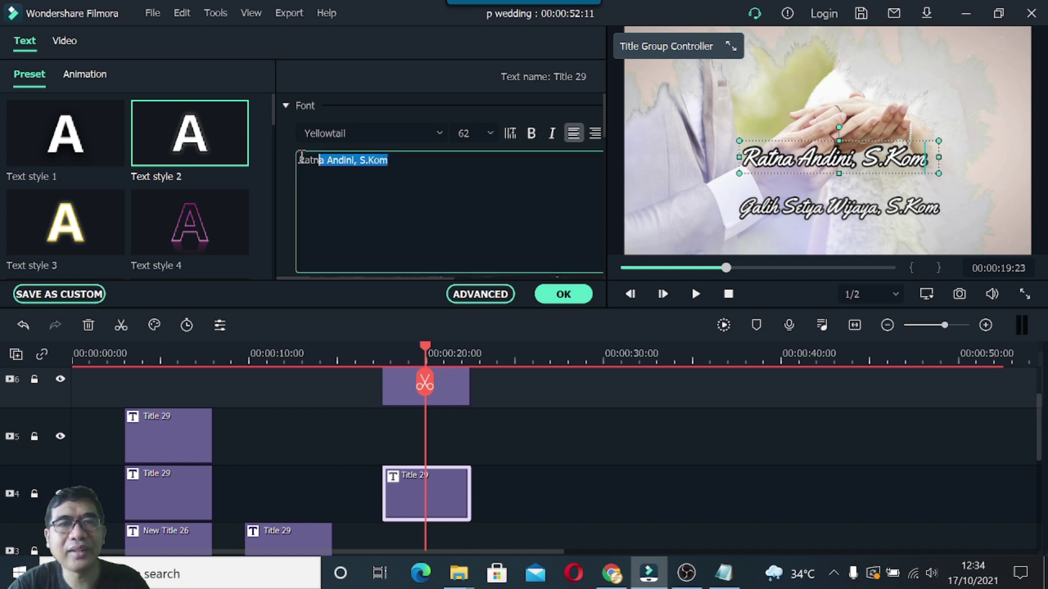
click(487, 130)
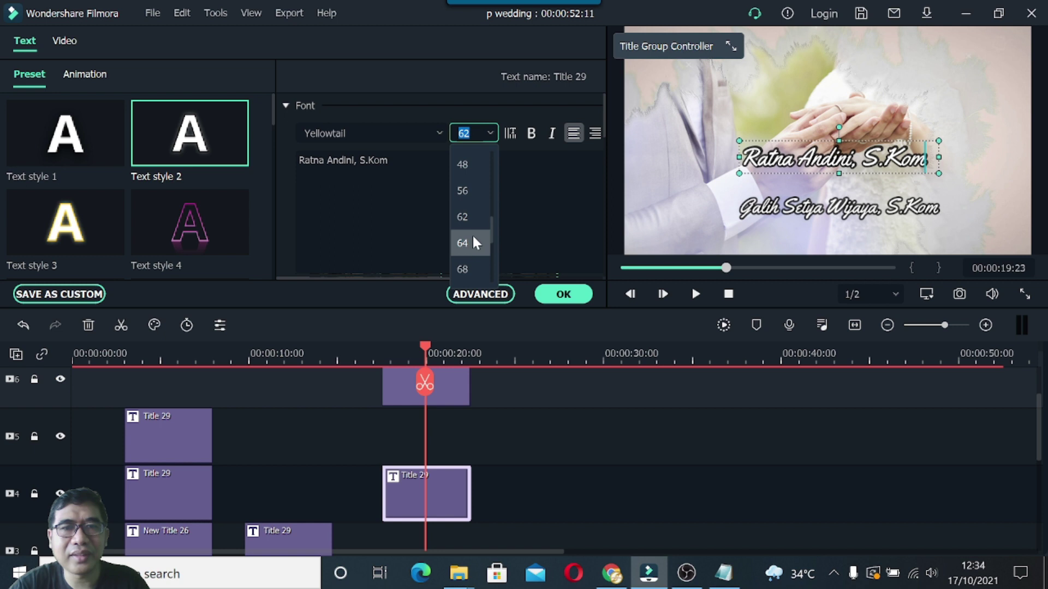
click(472, 234)
click(803, 213)
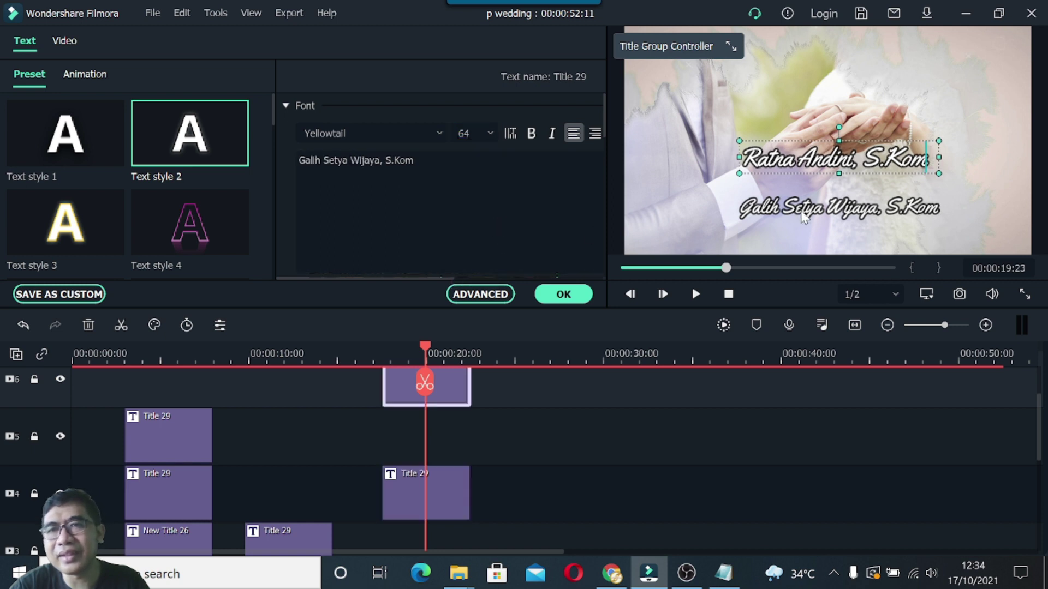
click(430, 184)
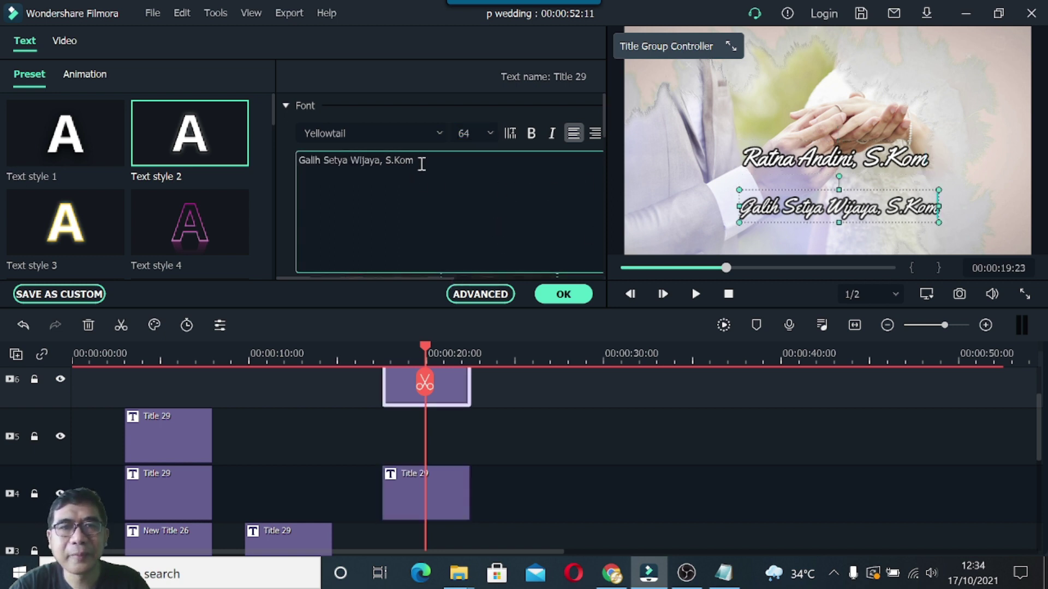
drag(422, 162, 283, 161)
click(486, 133)
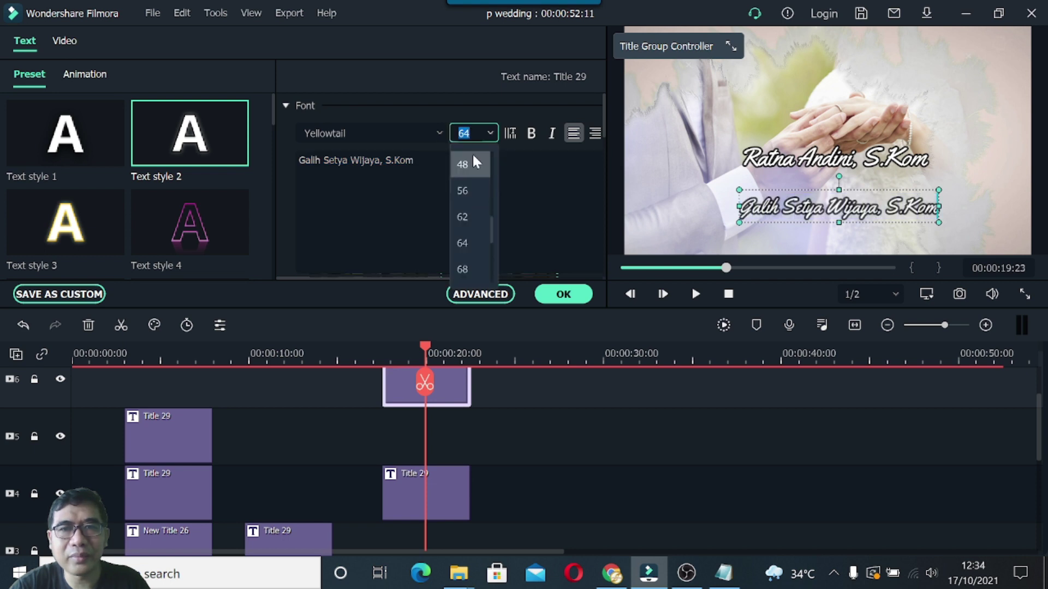
click(469, 244)
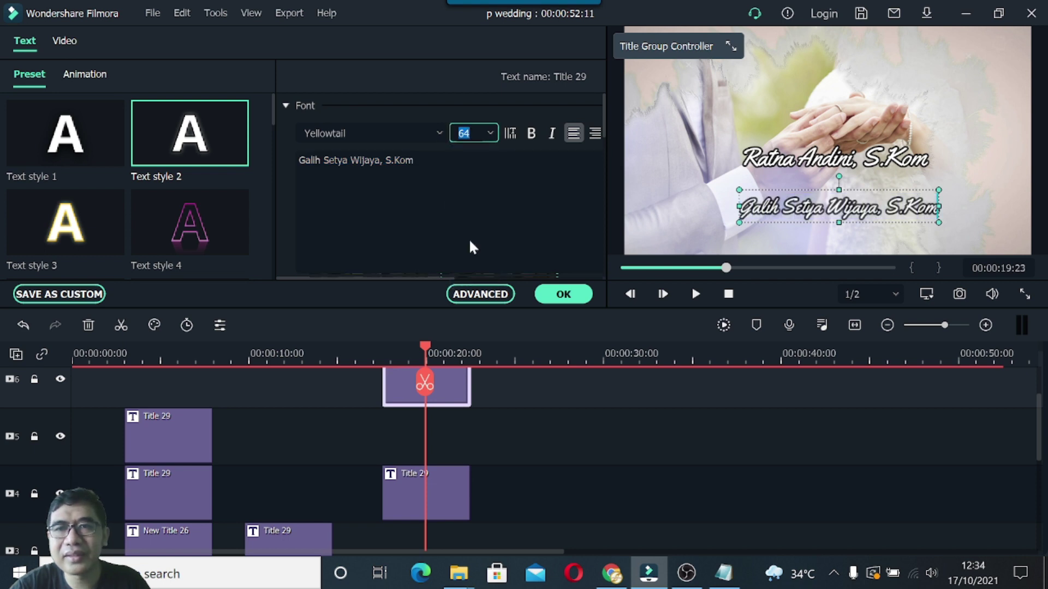
click(564, 297)
Fine-tune the names: groom's lower, slightly larger and left; bride's slightly smaller and lower.
click(974, 170)
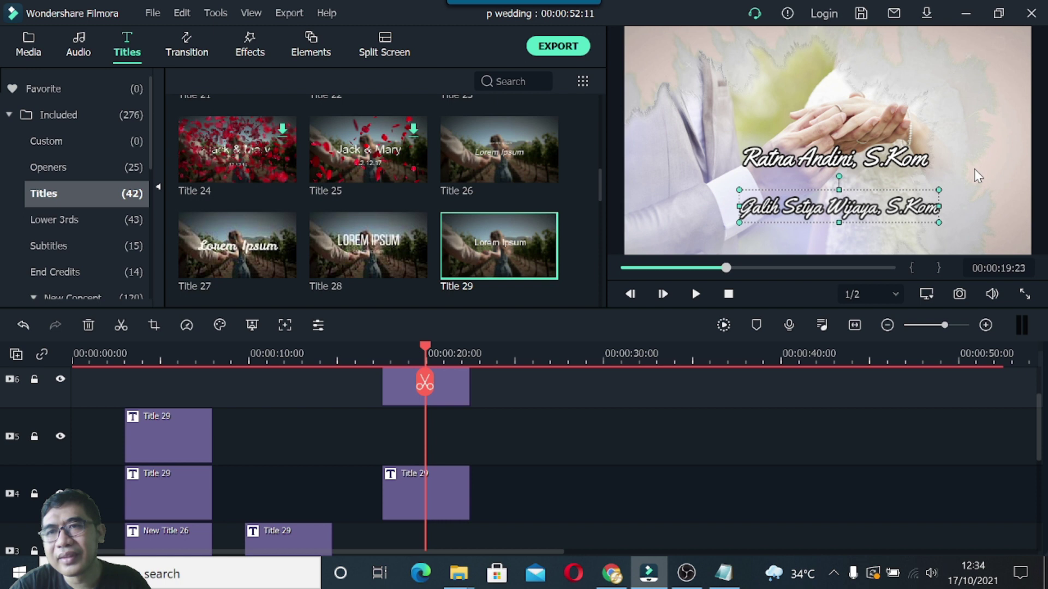
click(854, 207)
drag(852, 213, 849, 225)
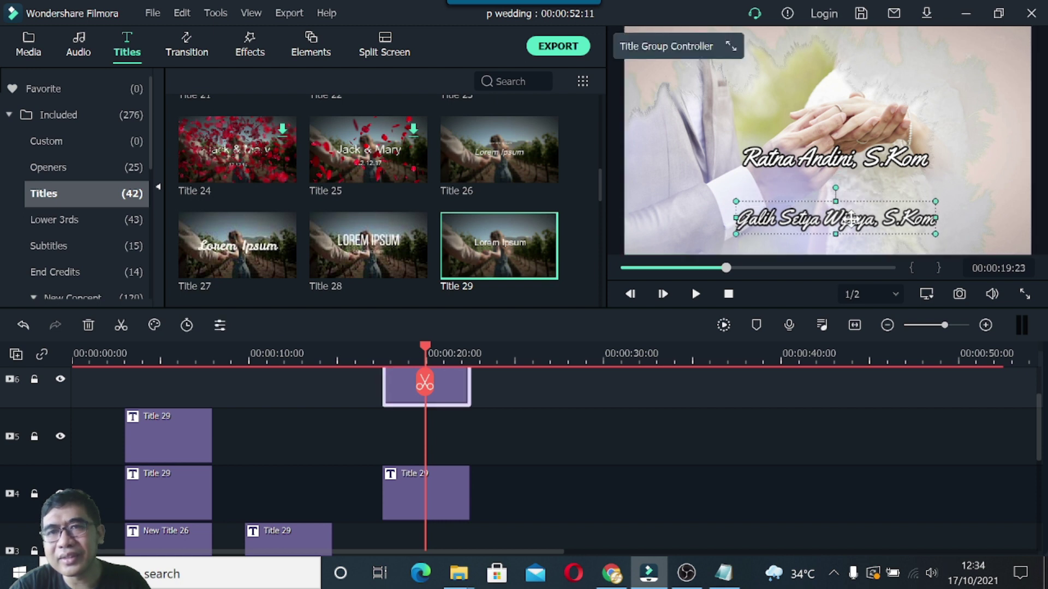
drag(943, 200, 943, 201)
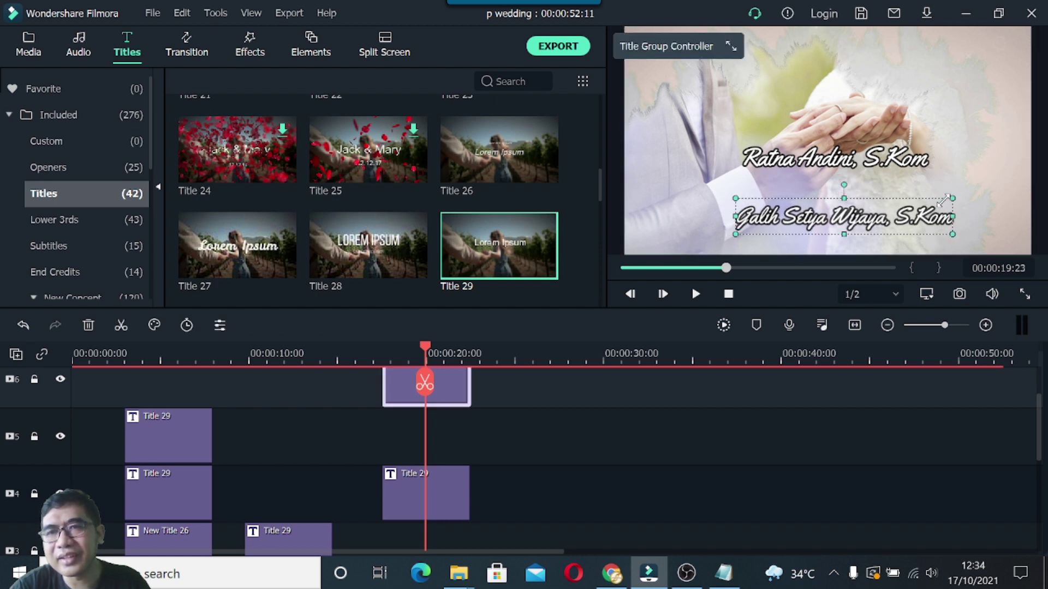
drag(869, 219, 864, 218)
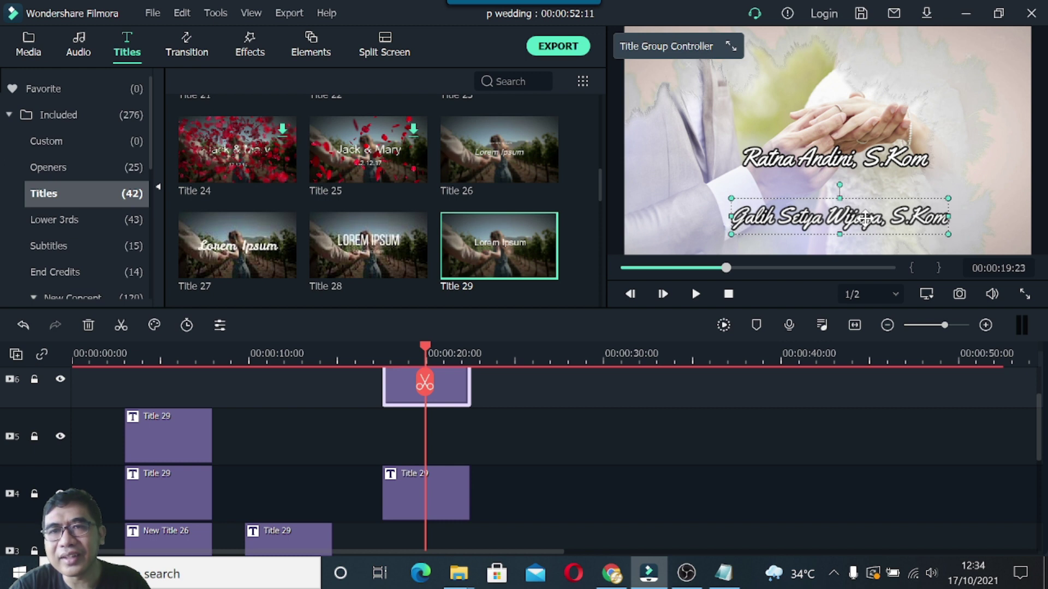
click(906, 159)
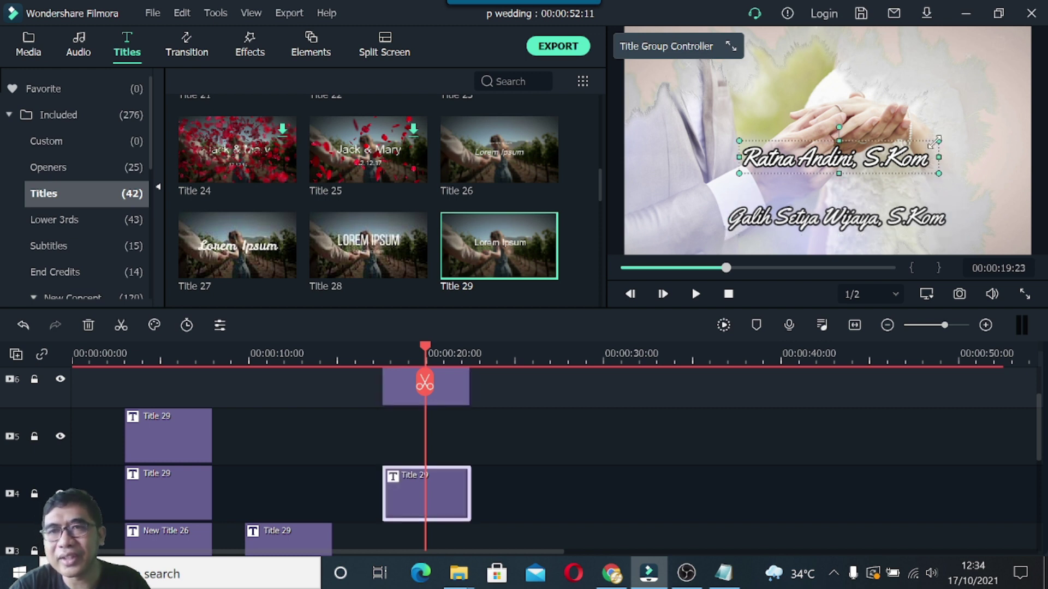
drag(935, 142, 928, 141)
drag(846, 162, 842, 170)
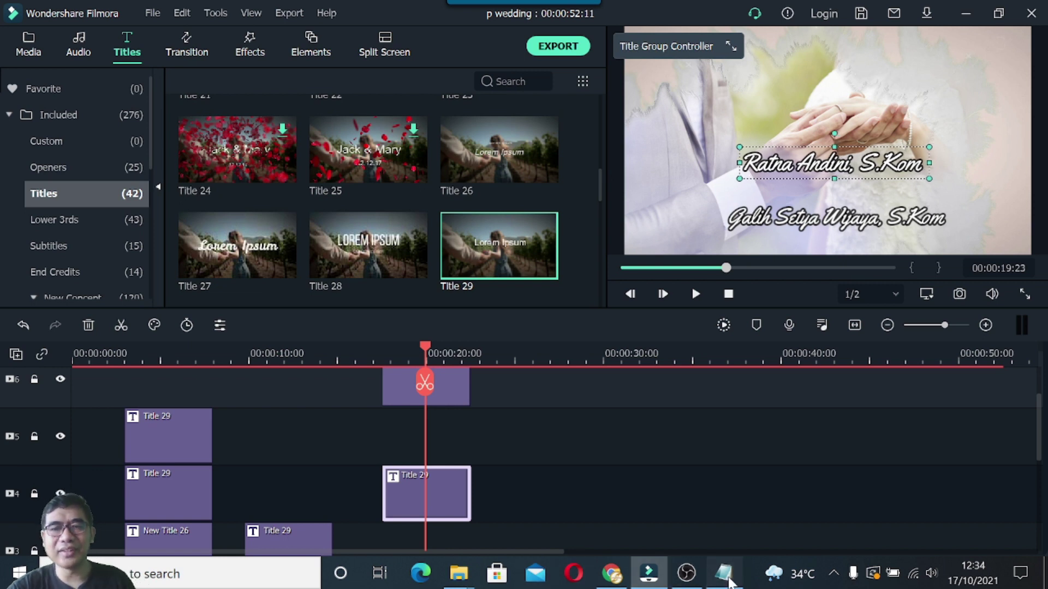
click(723, 573)
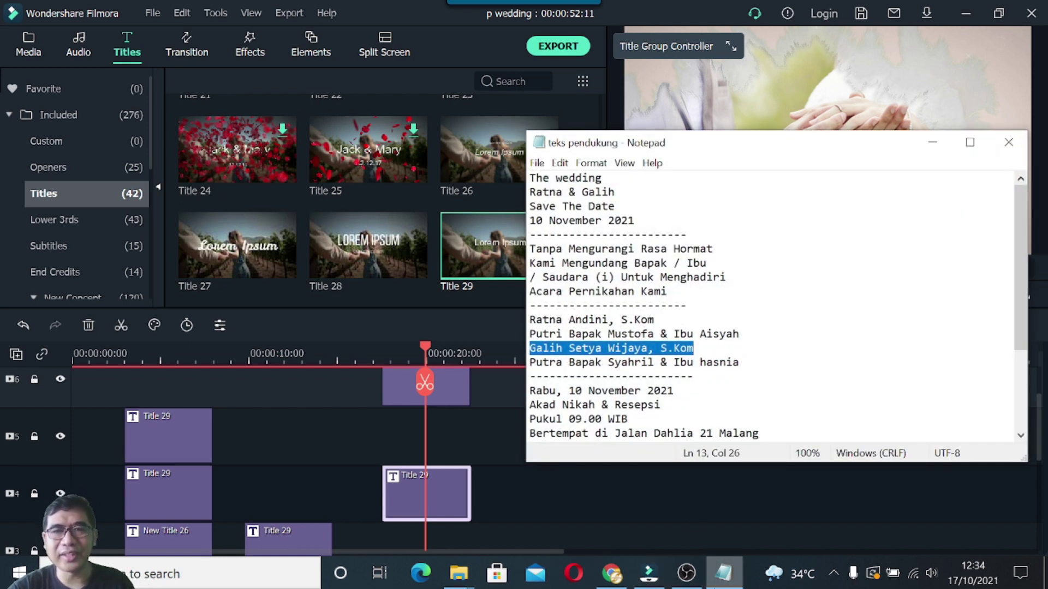
click(728, 578)
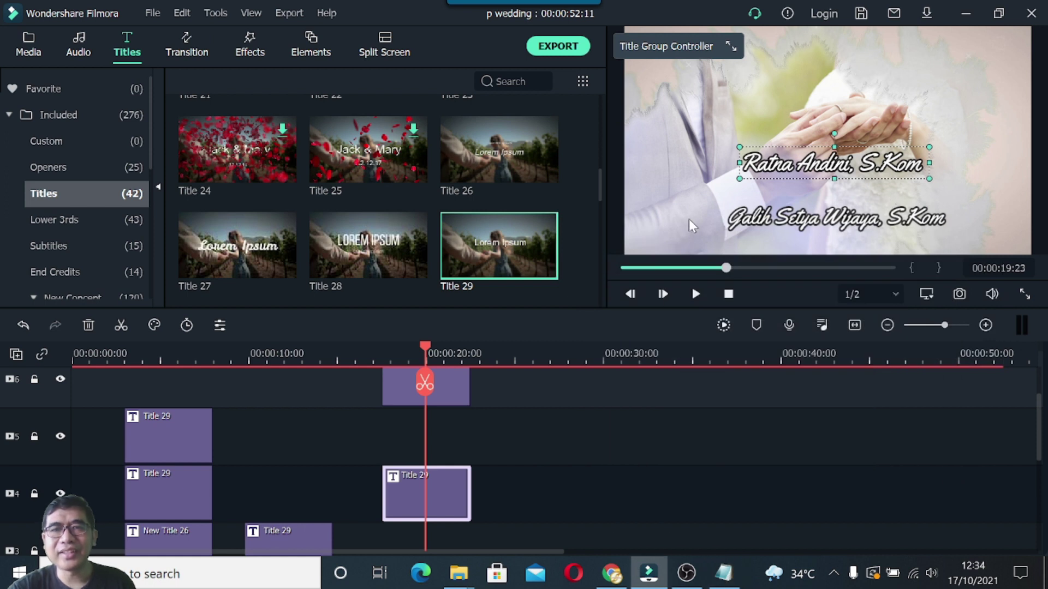
Copy the Title 29 clip and paste a duplicate earlier on track 5.
click(183, 440)
right_click(183, 436)
click(231, 135)
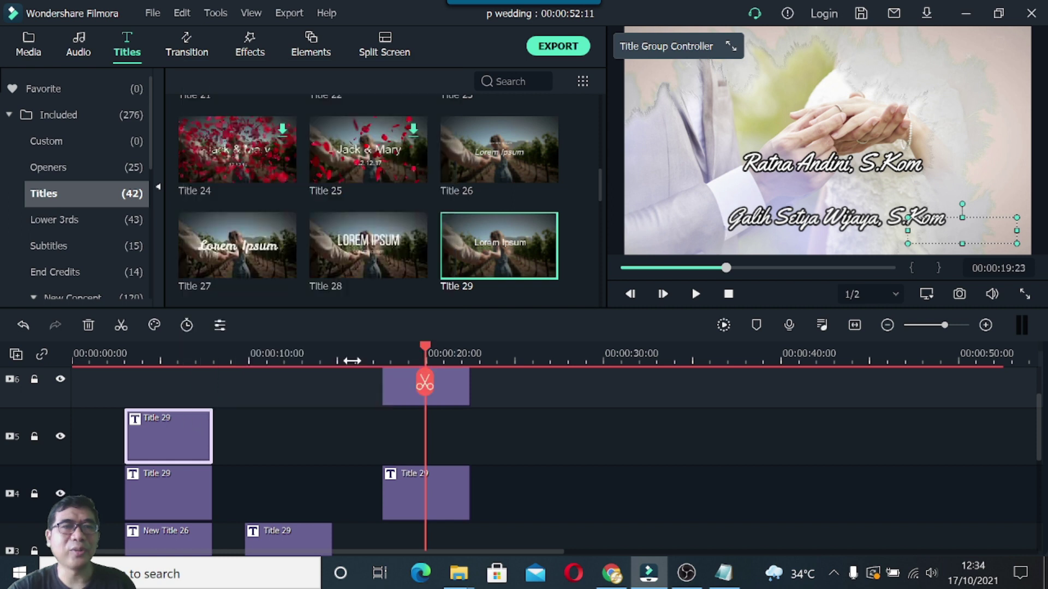
click(53, 453)
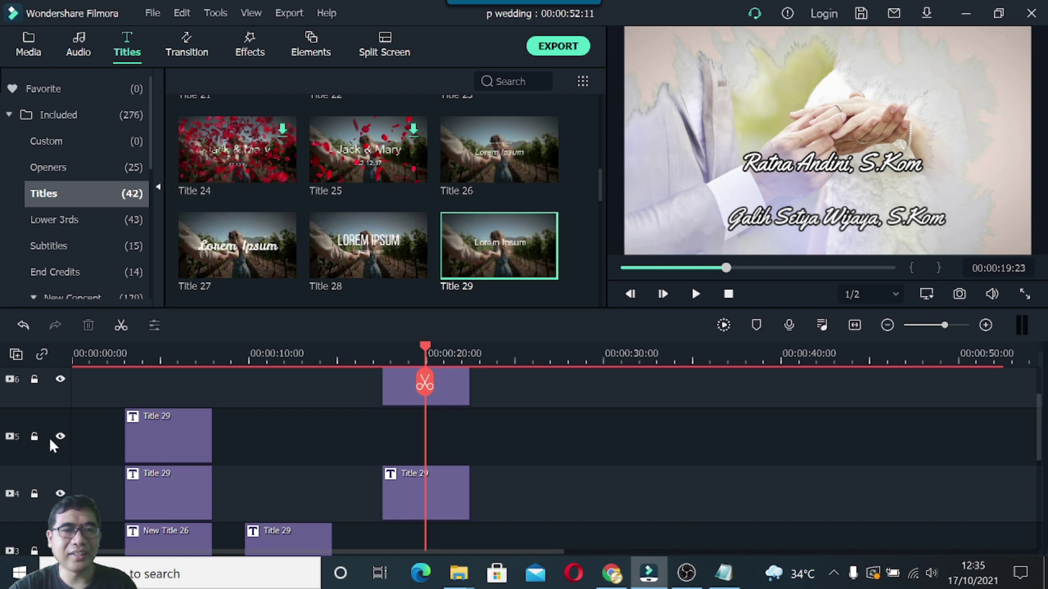
right_click(335, 427)
click(393, 55)
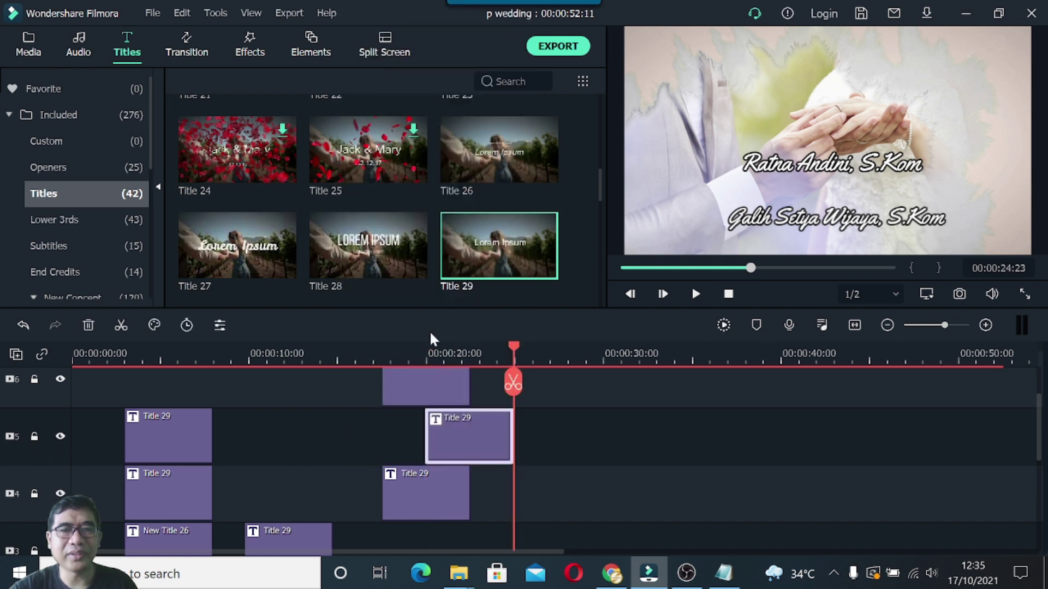
drag(464, 427, 414, 427)
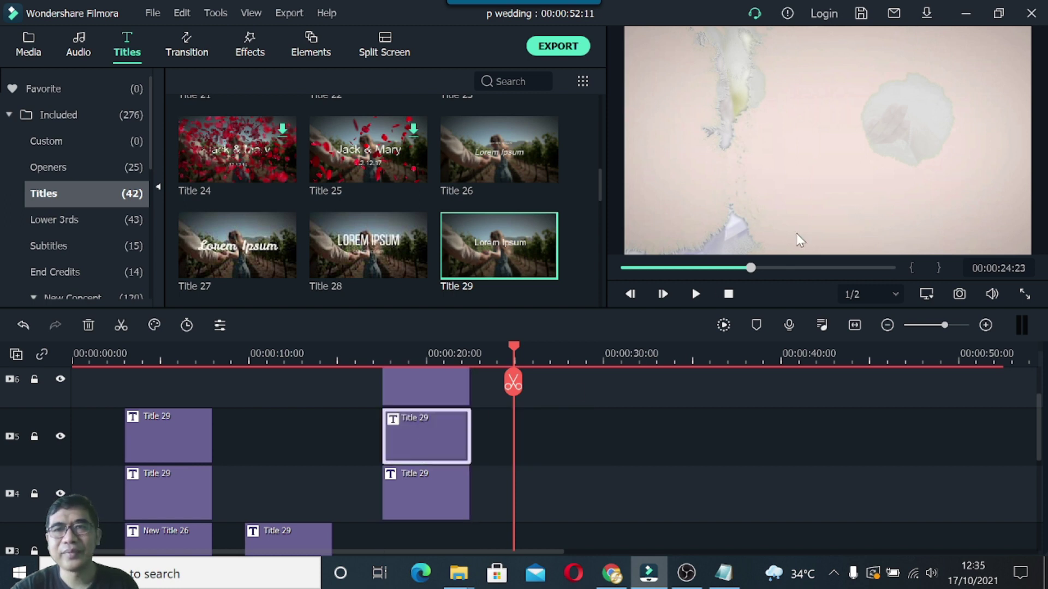
Move the 10 November 2021 date title up between the two names, then bring up the Notepad notes.
drag(513, 345, 423, 365)
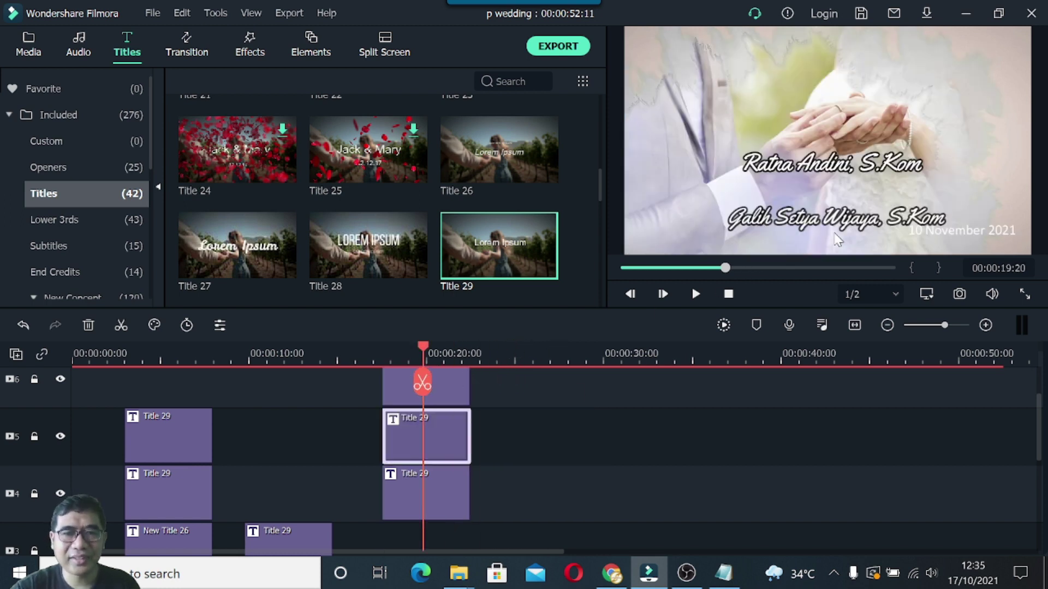
click(966, 234)
drag(965, 234, 843, 184)
mouse_move(815, 184)
mouse_down()
mouse_move(804, 184)
mouse_move(815, 189)
mouse_up()
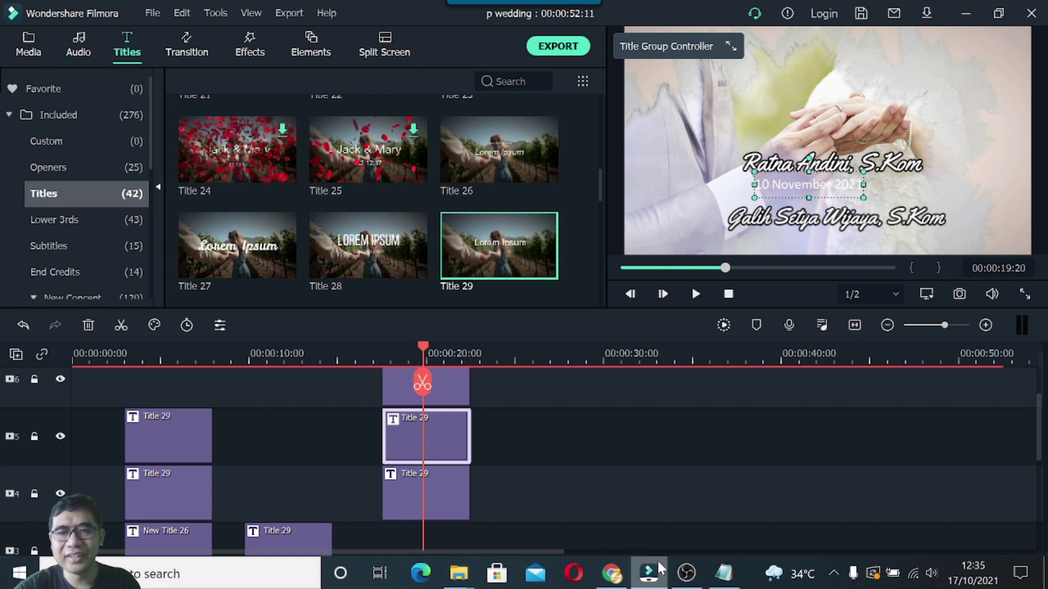
click(721, 574)
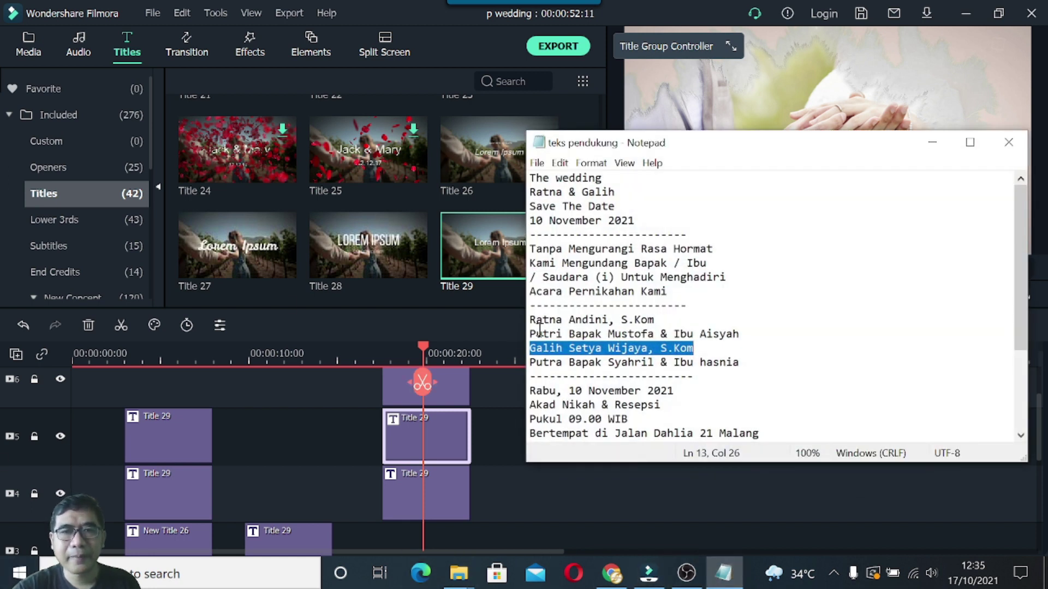
Copy the bride's parents line from the notes and paste it over the date title's text.
drag(532, 333, 743, 339)
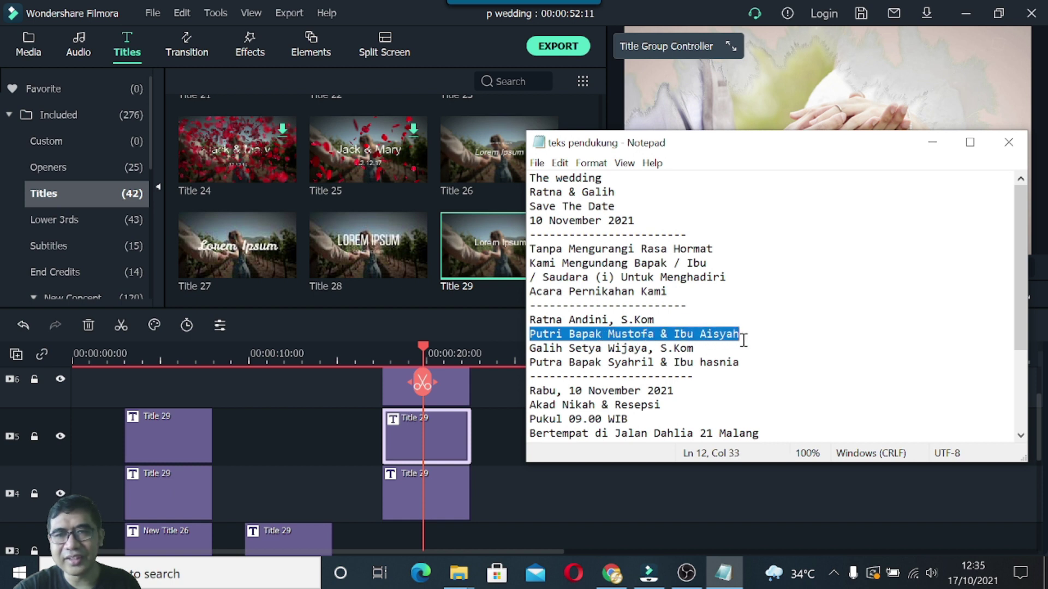
click(933, 142)
double_click(828, 195)
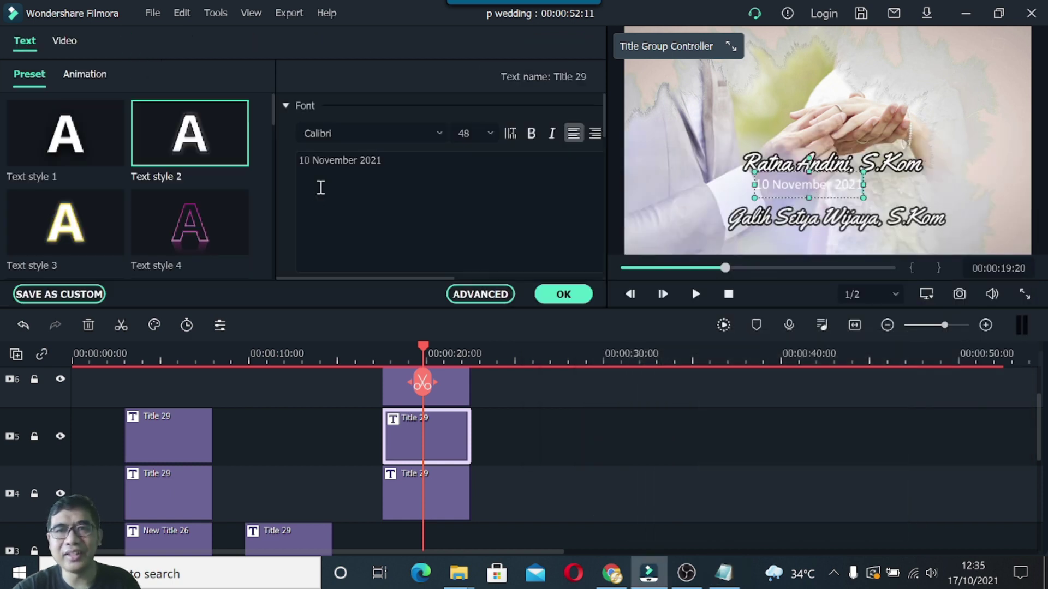
drag(384, 161, 293, 164)
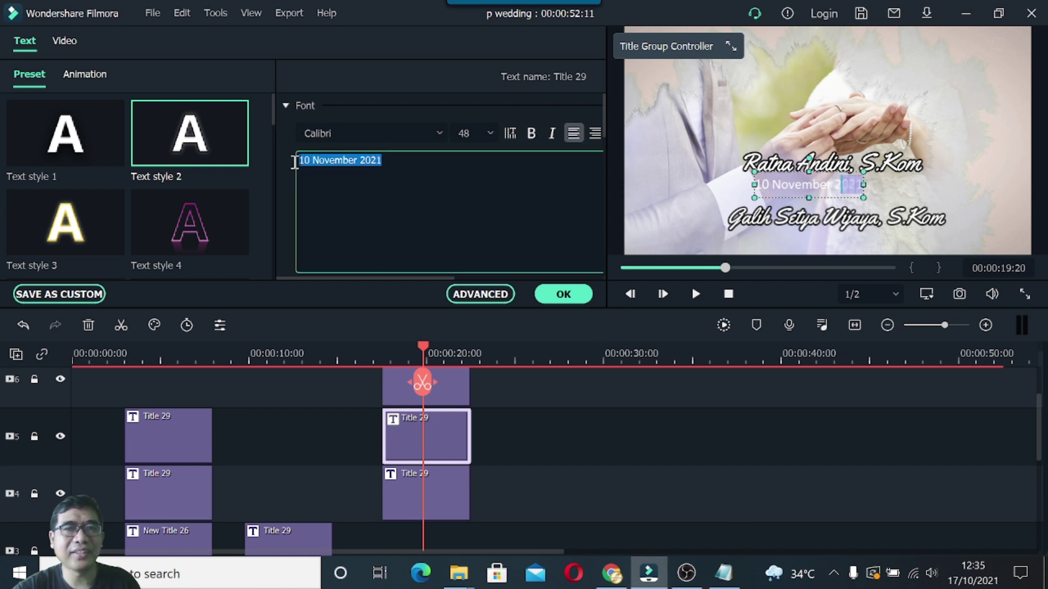
key(ctrl+v)
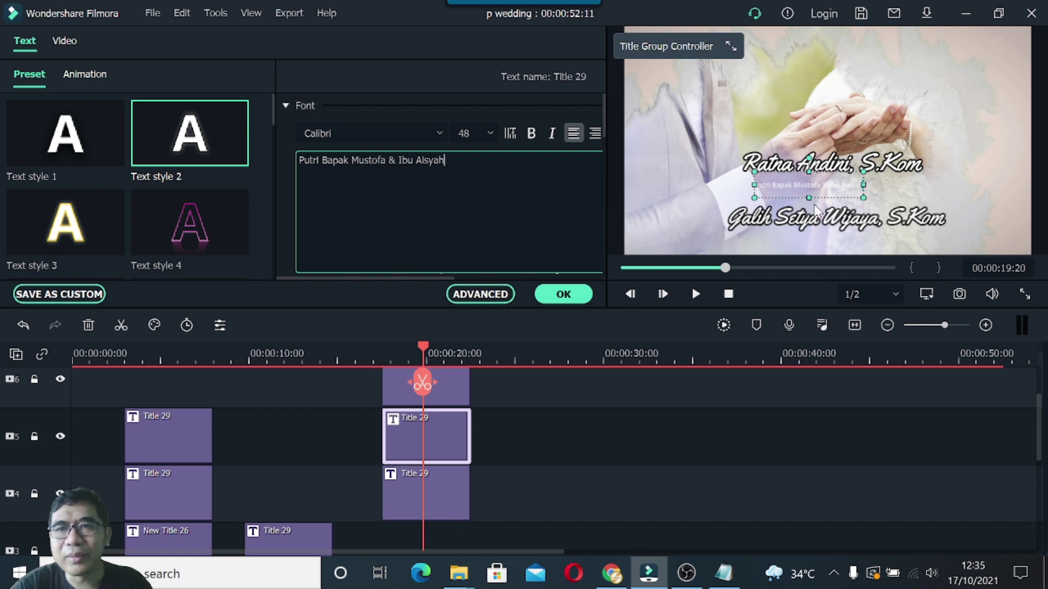
Set the parents line's font size to 62 after briefly trying 56.
drag(808, 197, 839, 187)
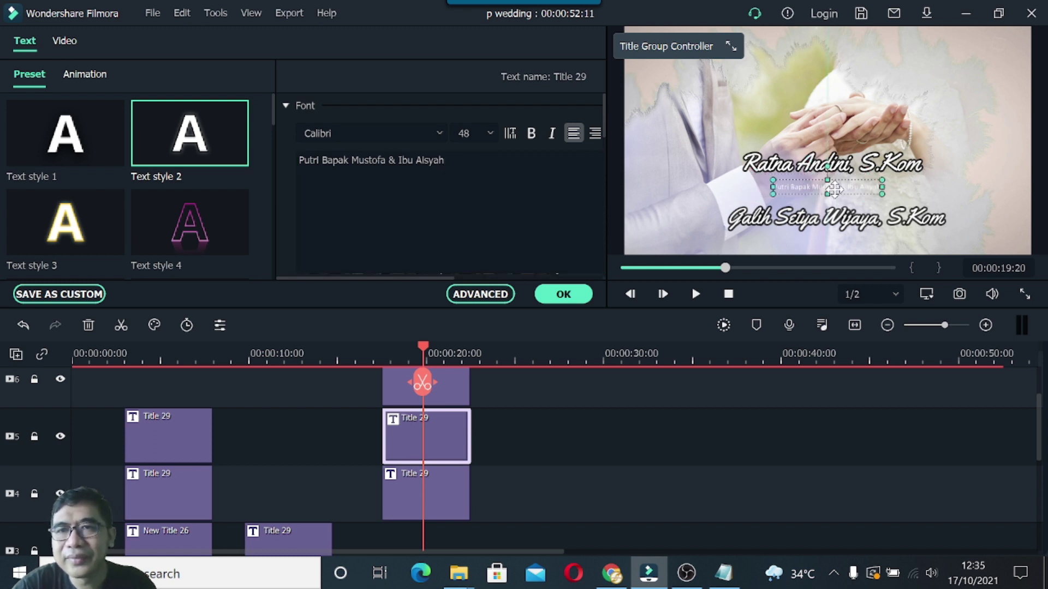
click(486, 137)
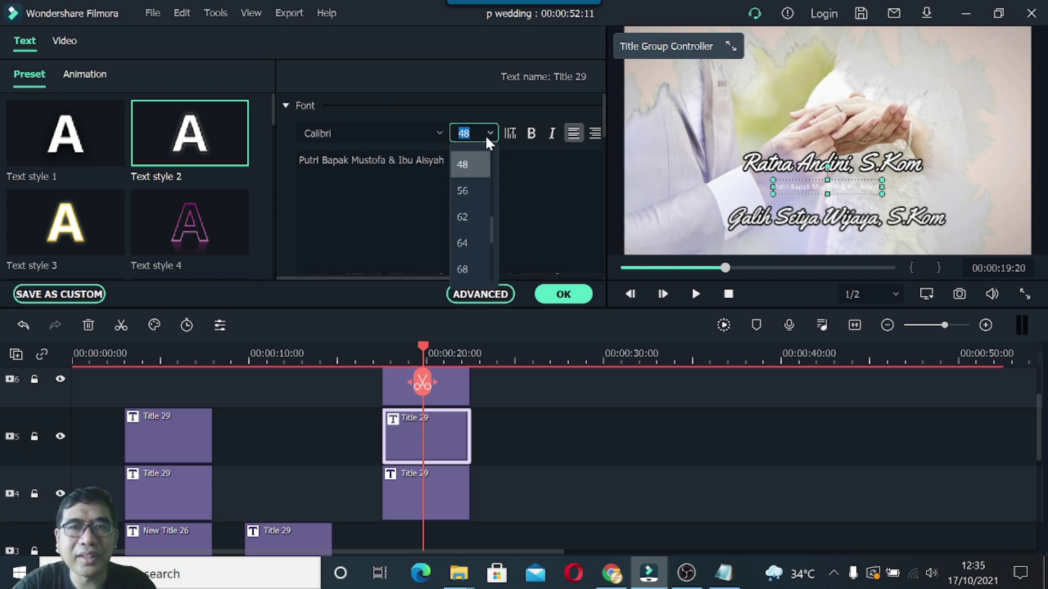
click(462, 190)
click(484, 175)
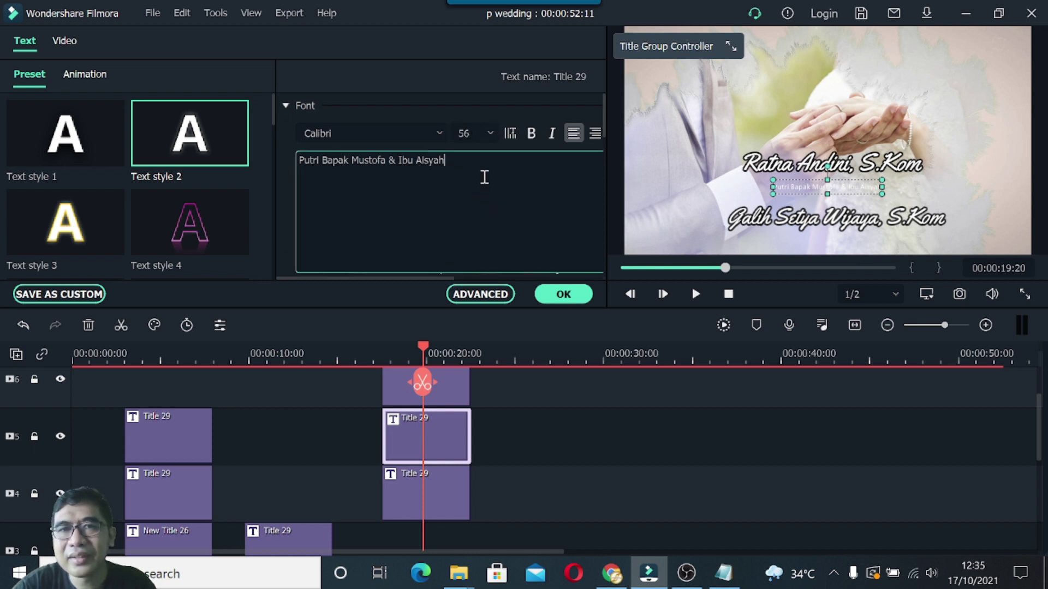
drag(444, 159, 296, 158)
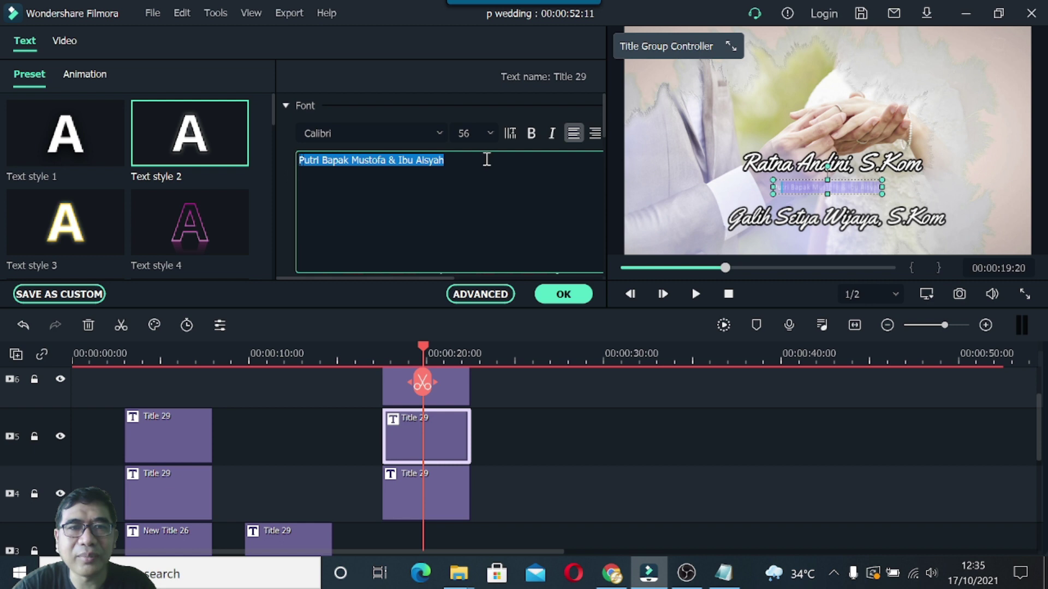
click(489, 135)
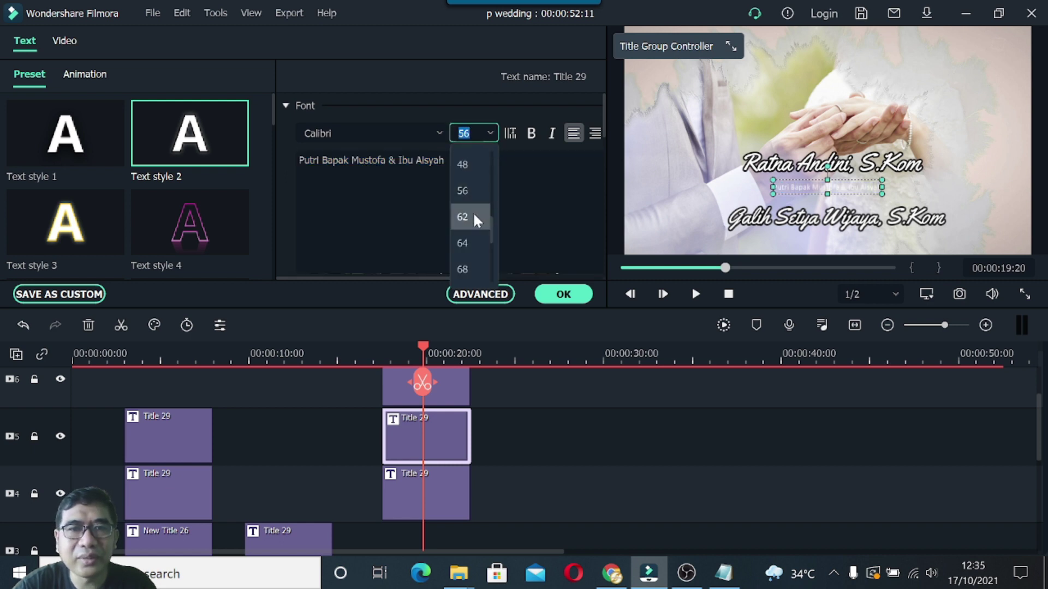
click(472, 212)
click(523, 217)
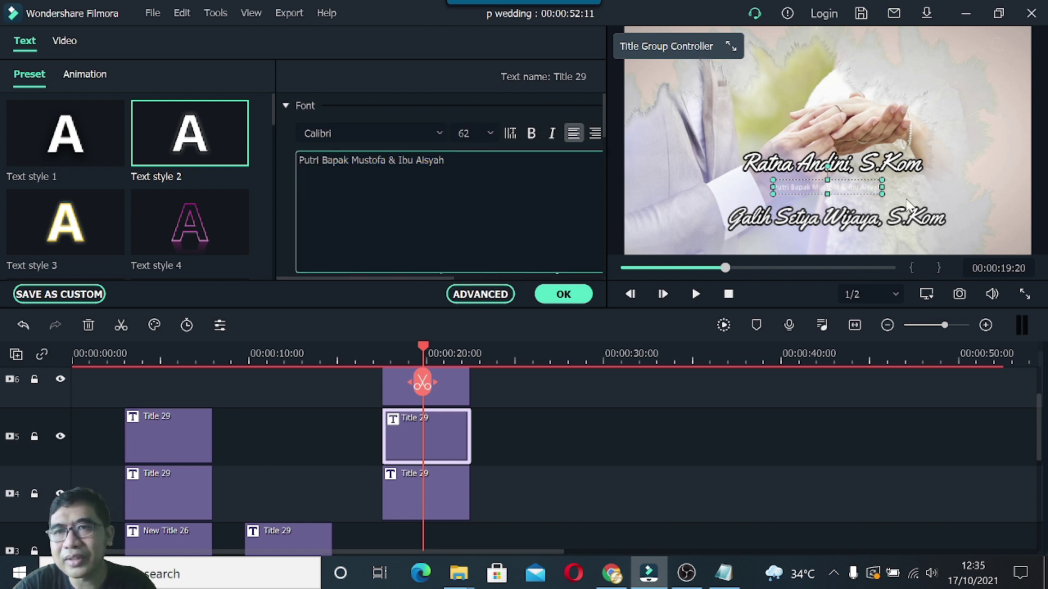
Enlarge the parents subtitle and position it just under the bride's name.
click(917, 191)
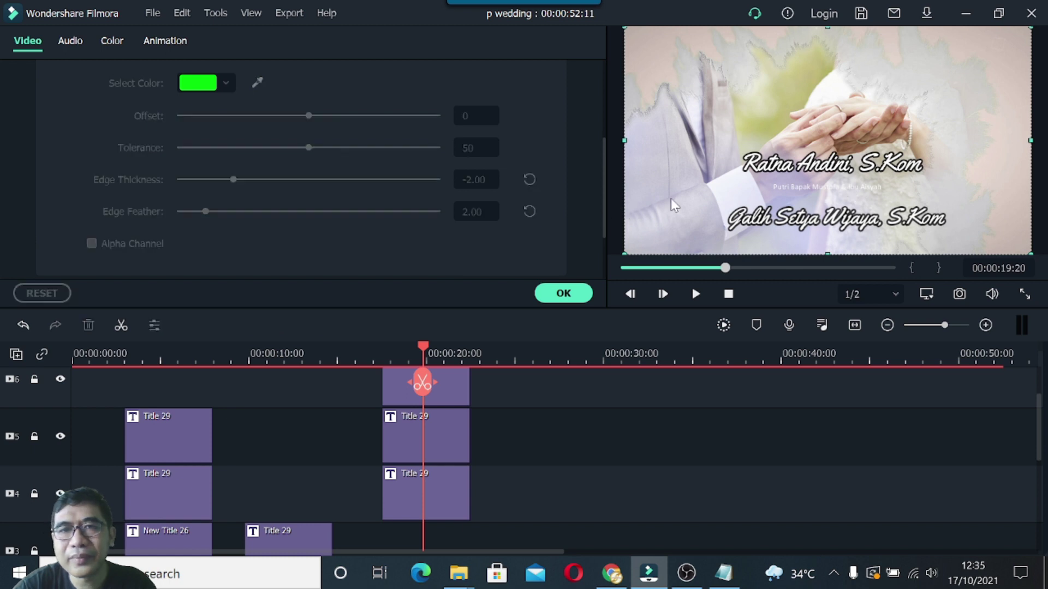
click(828, 187)
drag(883, 192, 912, 198)
drag(848, 189, 849, 185)
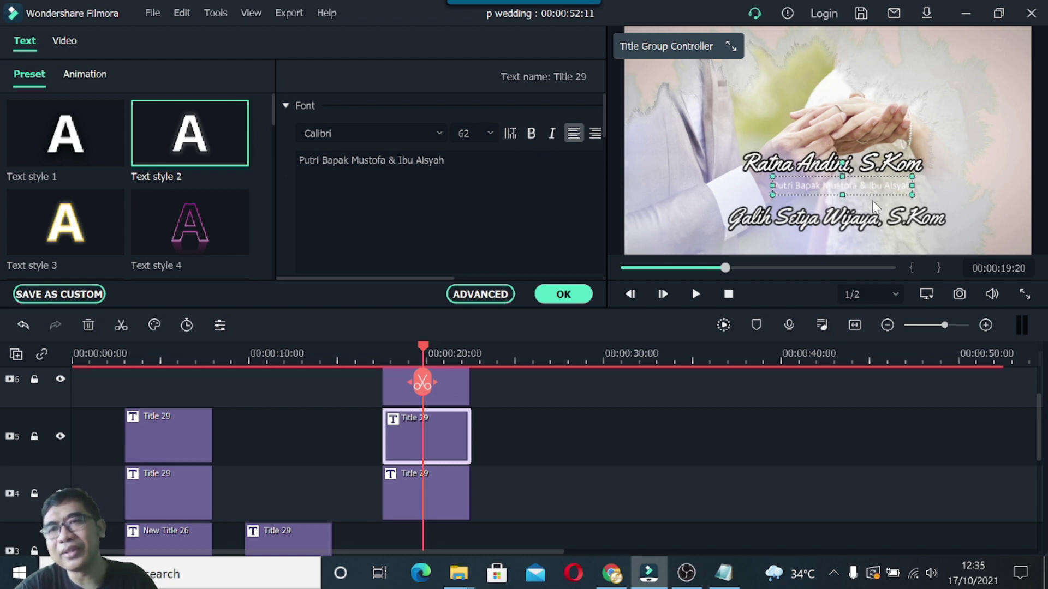
drag(816, 185, 807, 185)
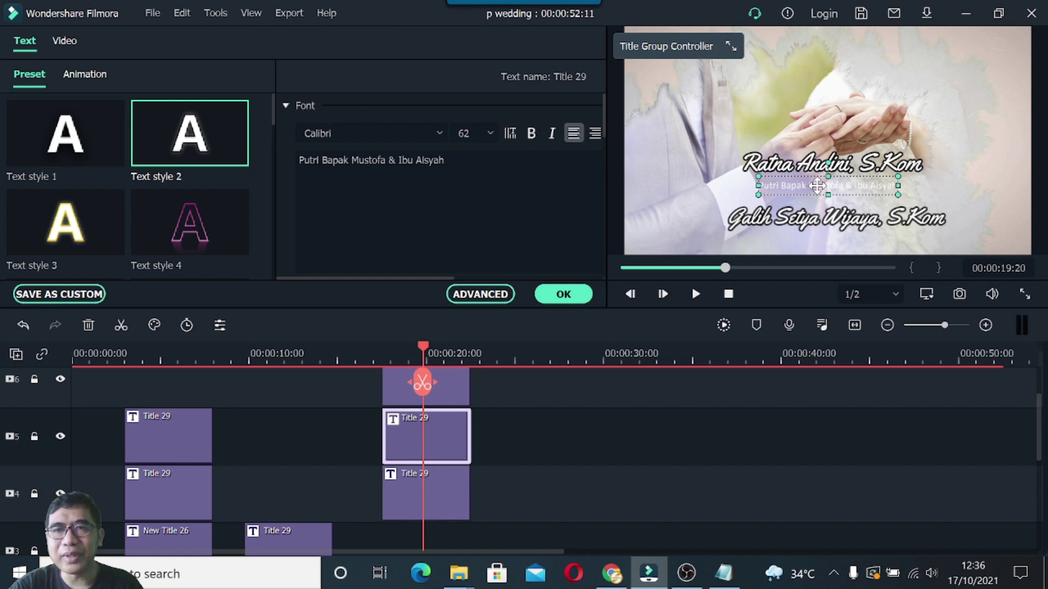
drag(823, 186, 829, 186)
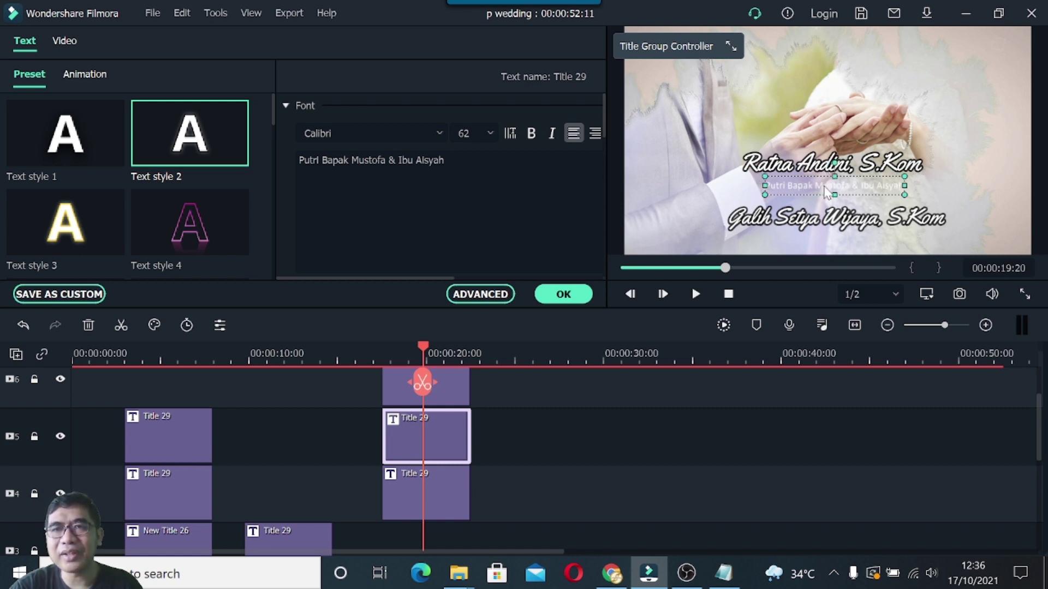
mouse_move(218, 171)
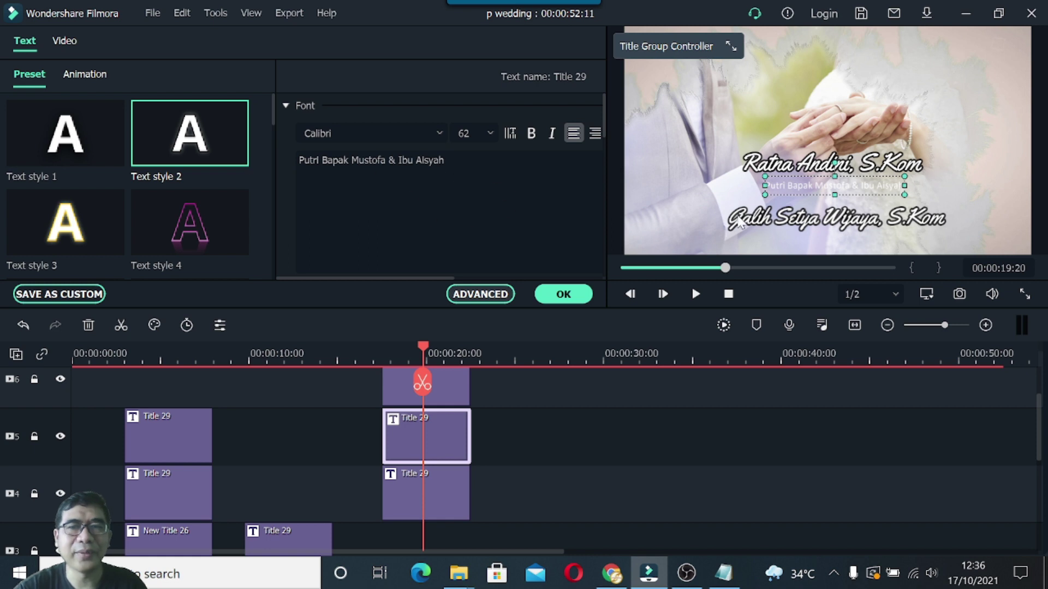
Give the bride's parents line a black text fill in the advanced text settings and confirm.
click(478, 295)
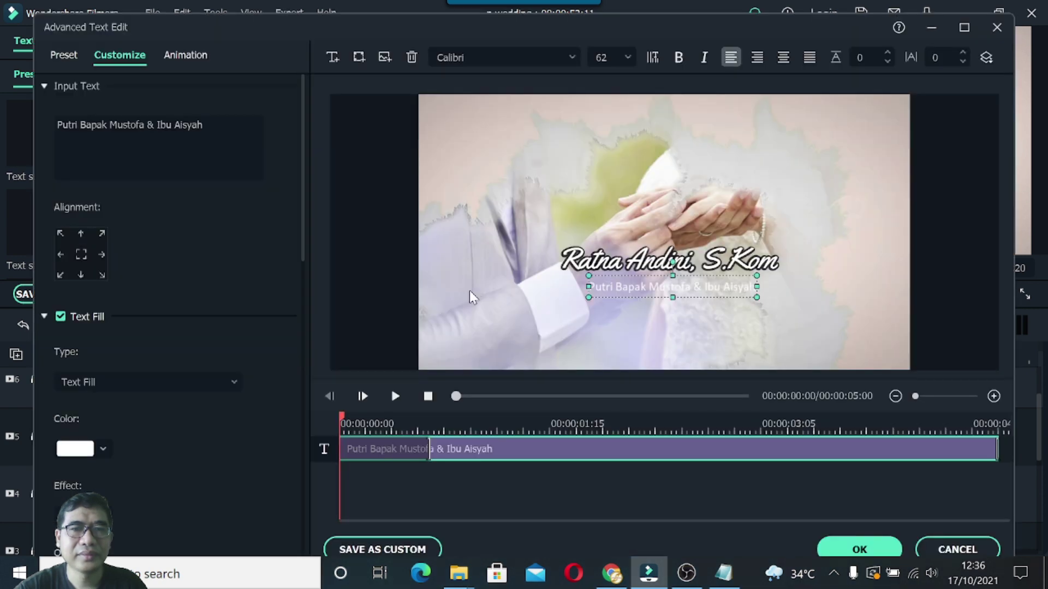
click(102, 451)
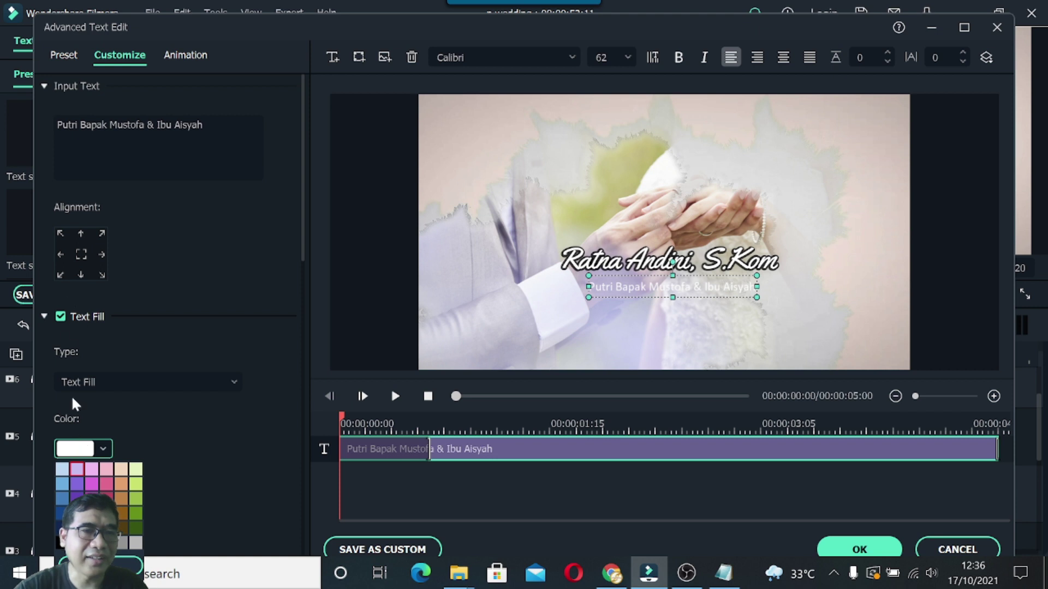
click(61, 543)
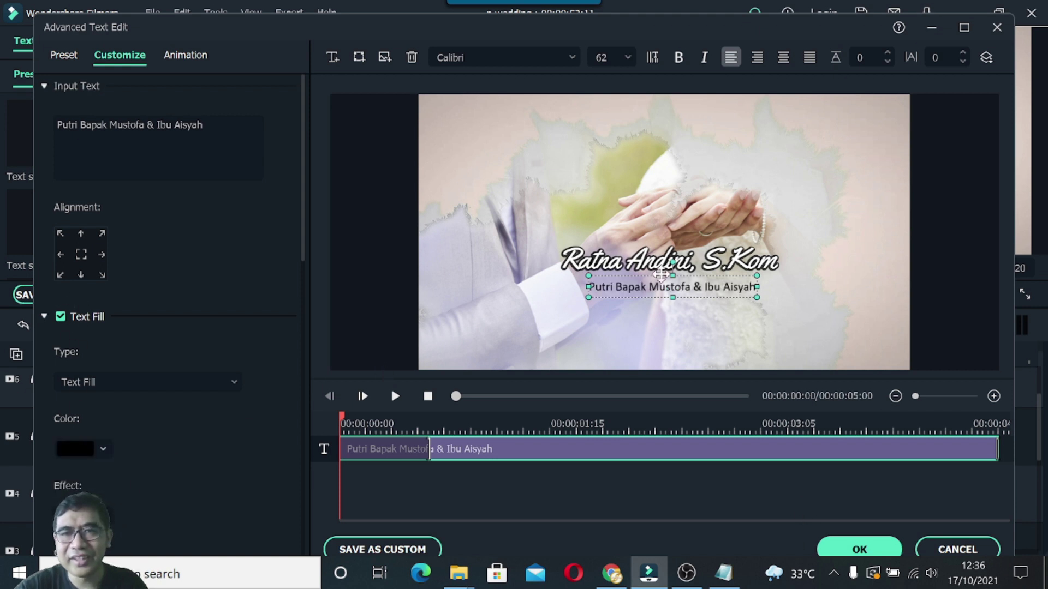
click(851, 551)
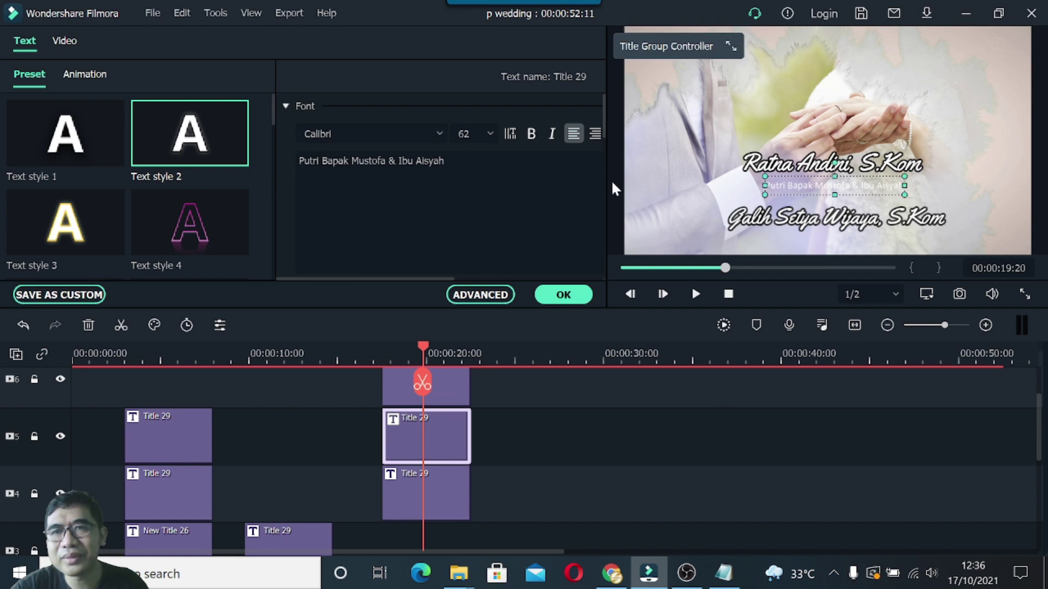
Widen the parents subtitle box, shift it left to centre beneath the bride's name, and confirm.
click(651, 195)
click(849, 185)
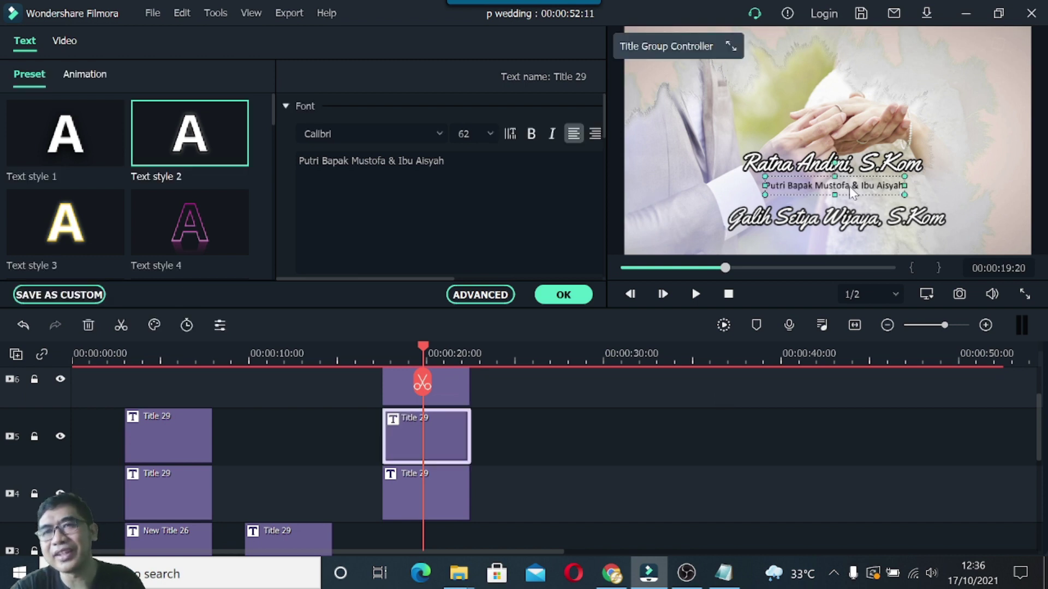
drag(906, 195, 921, 197)
drag(859, 189, 852, 182)
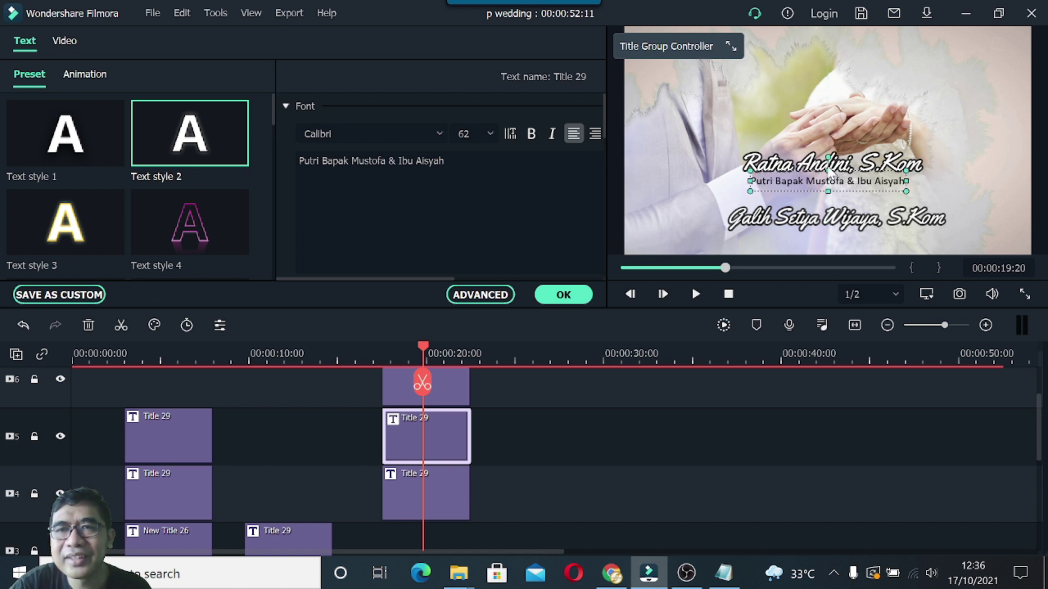
click(811, 167)
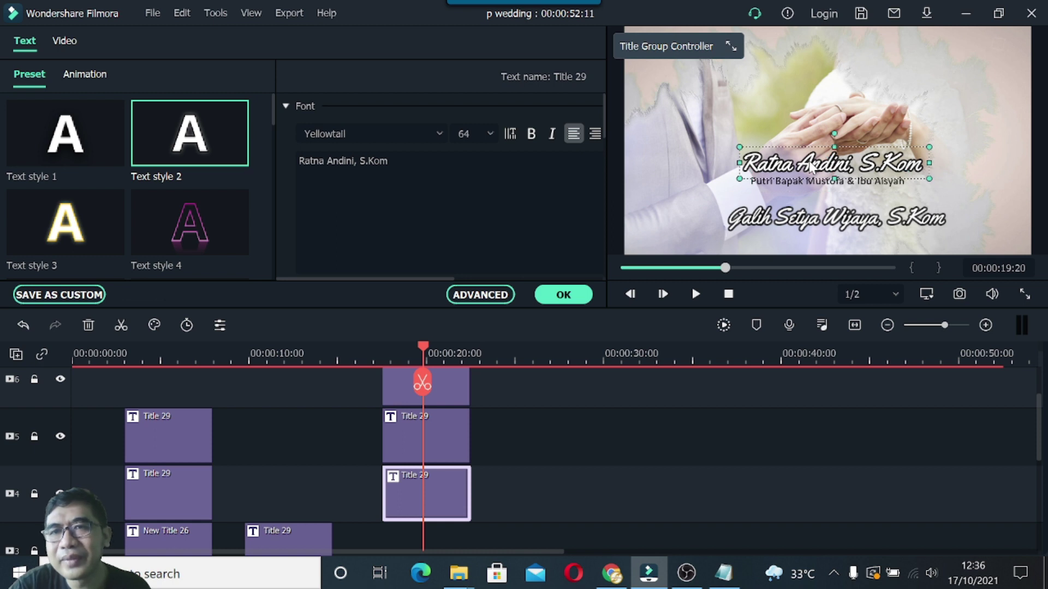
click(795, 184)
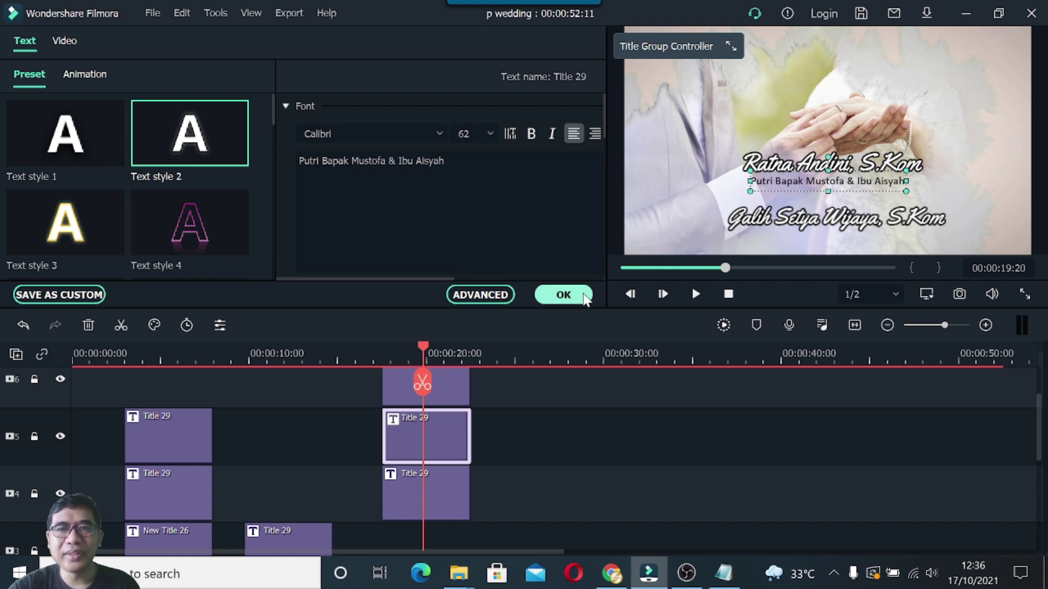
click(563, 294)
Copy the parents subtitle clip and paste a duplicate onto track 3 aligned with the other titles.
right_click(442, 439)
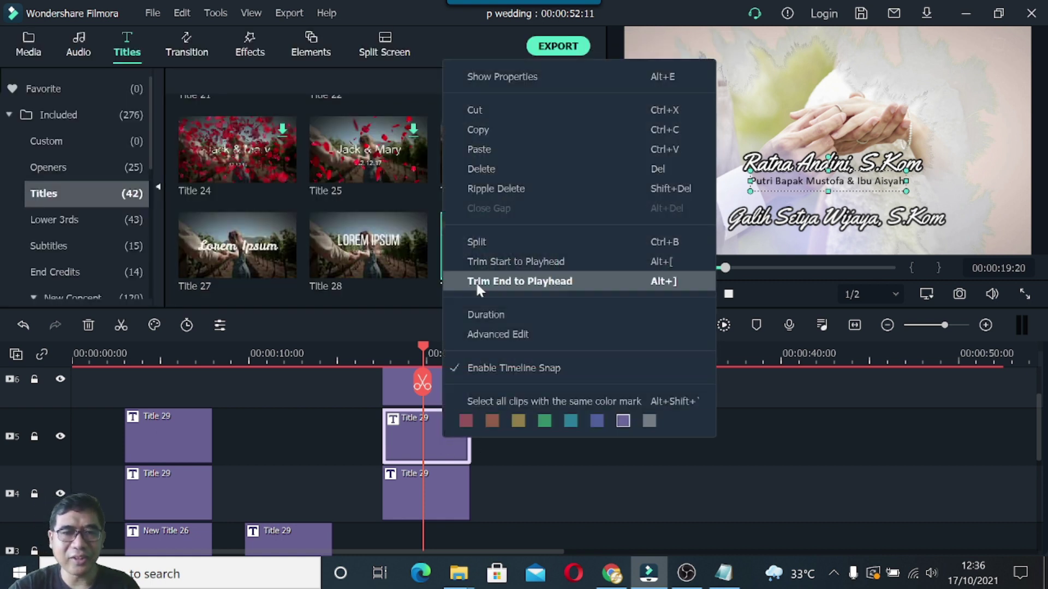
click(489, 131)
scroll(472, 440, down, 1)
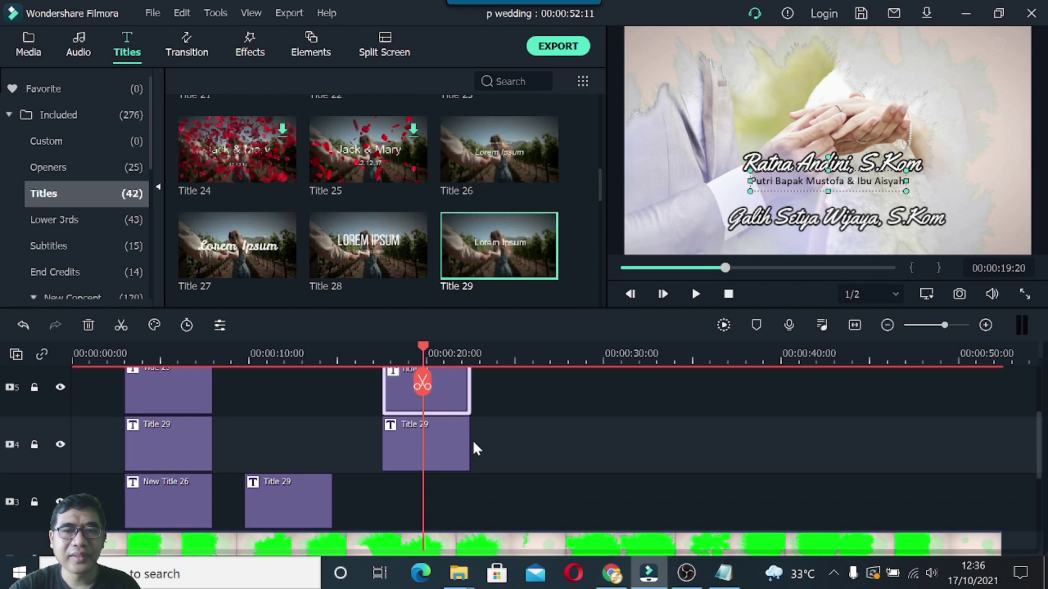
click(371, 494)
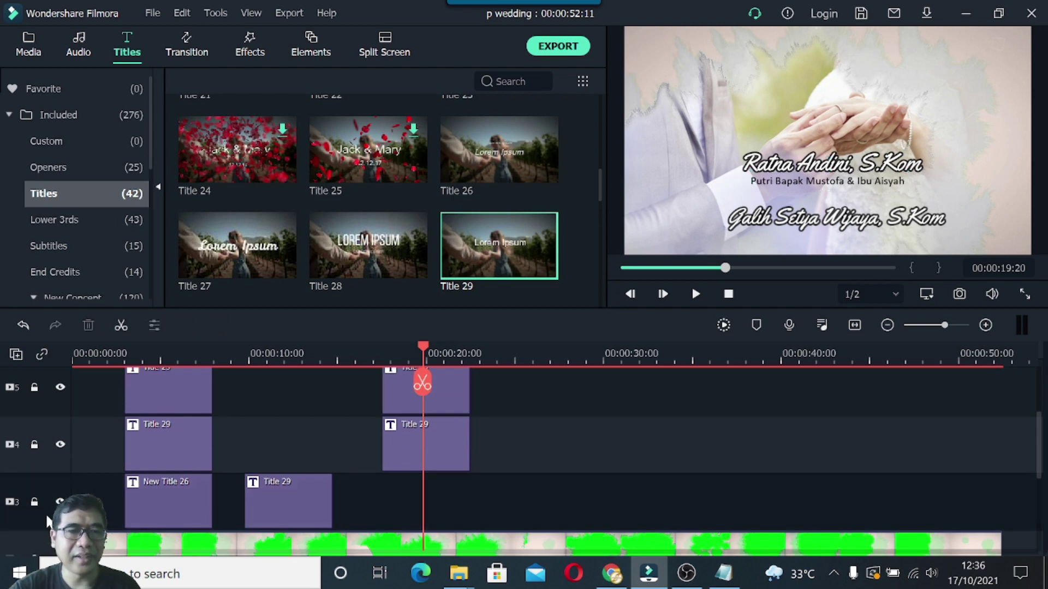
right_click(379, 501)
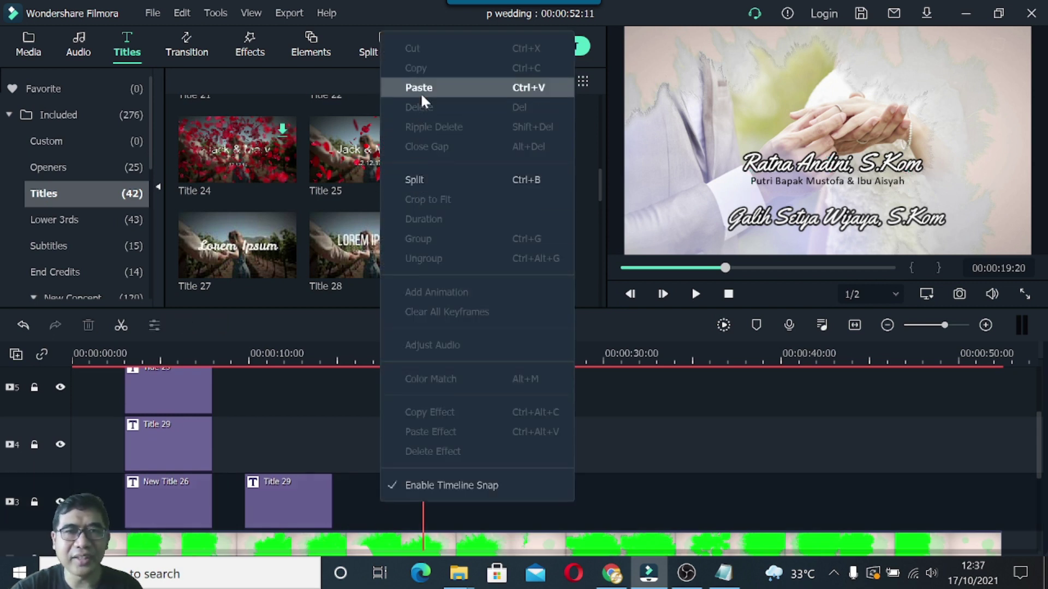
click(420, 92)
drag(463, 513, 409, 501)
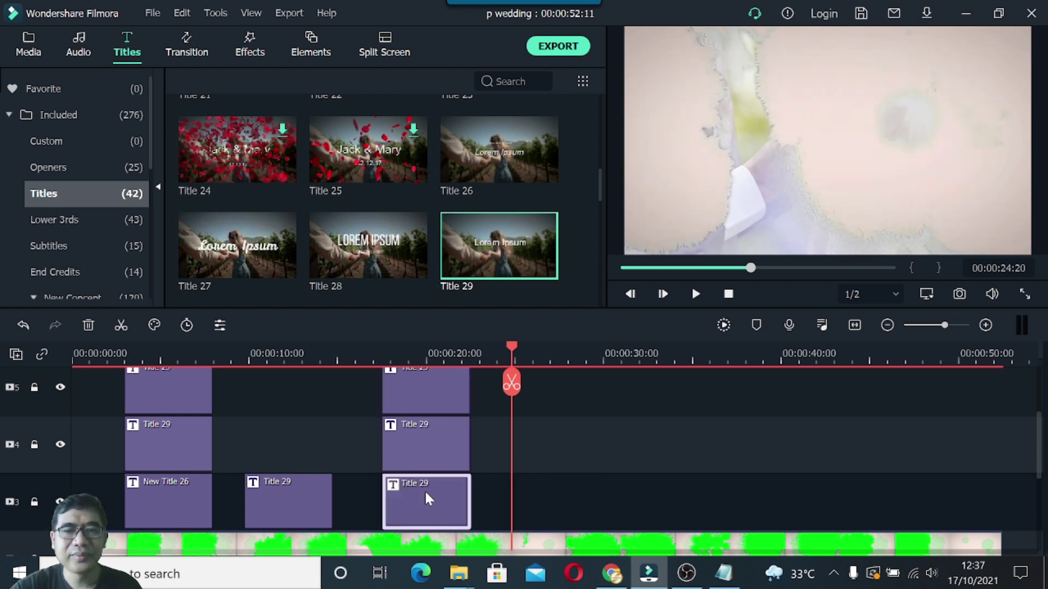
Drag the hidden duplicate parents line down below the groom's name.
drag(517, 351, 424, 358)
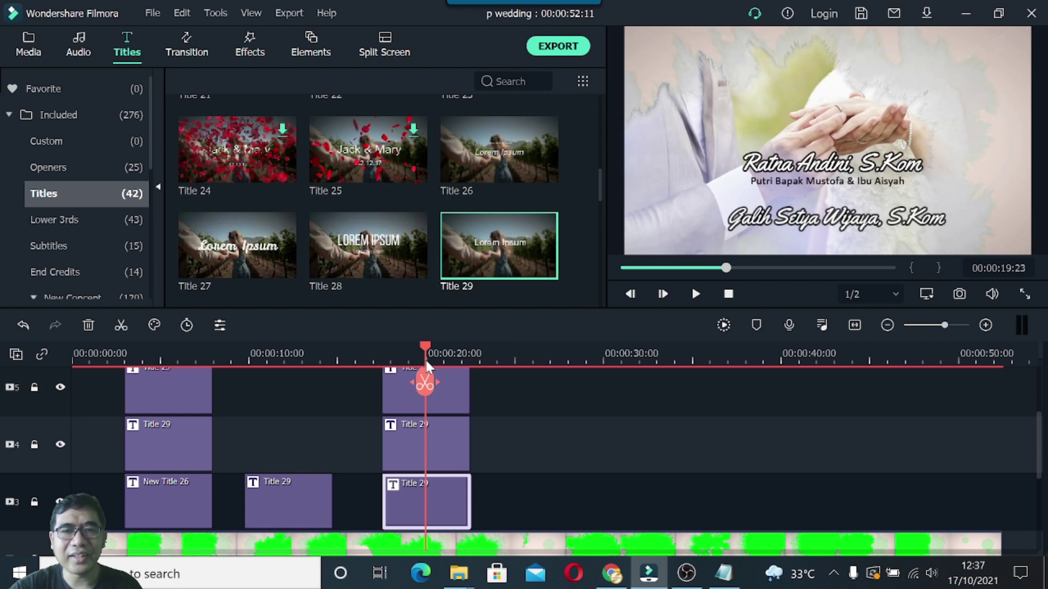
click(778, 221)
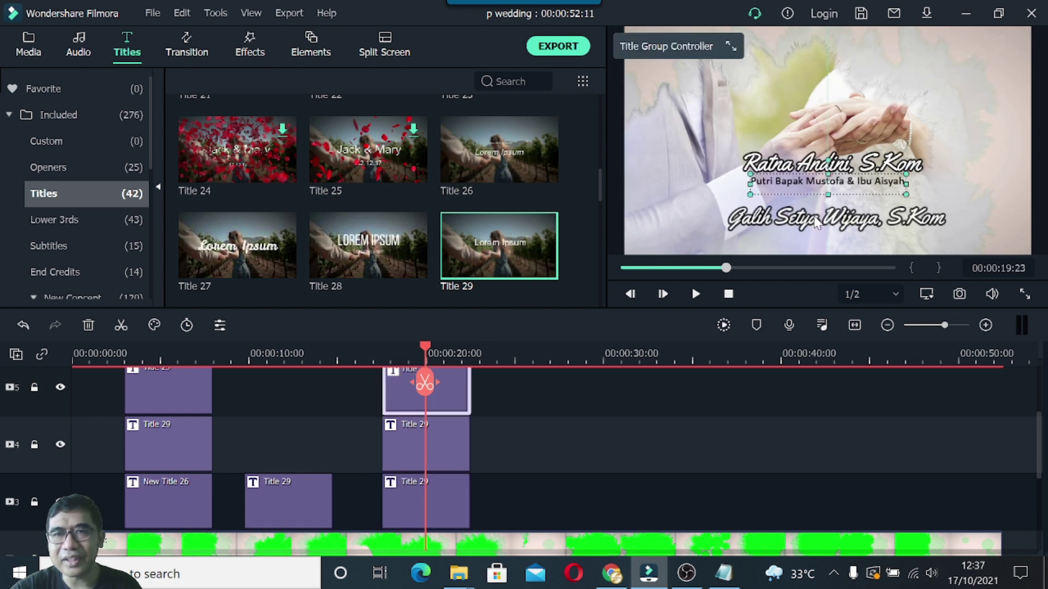
drag(820, 217, 821, 240)
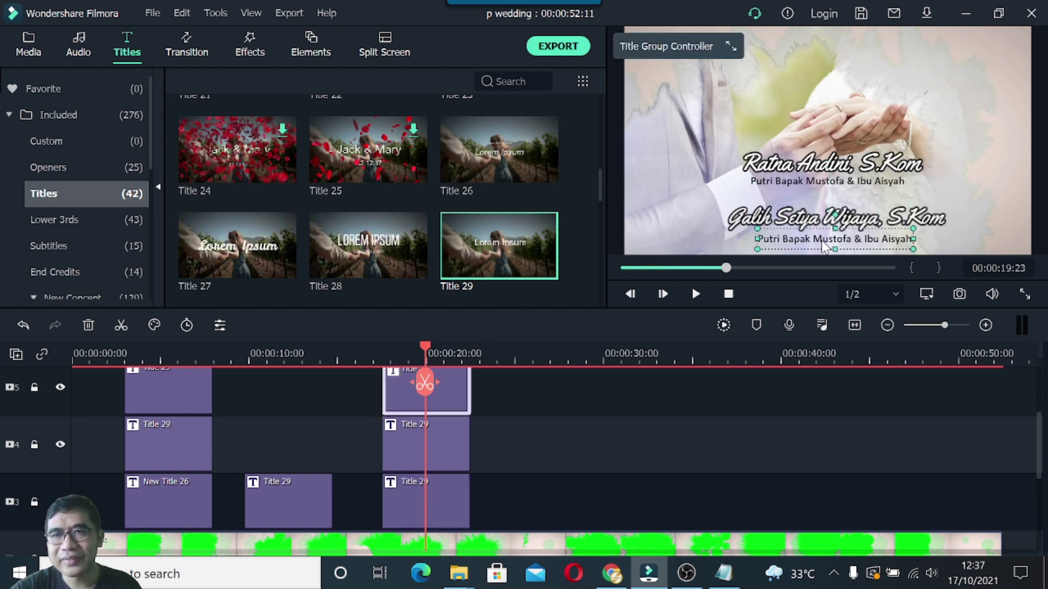
Nudge the groom's name slightly lower and adjust the bride's parents line position.
click(821, 223)
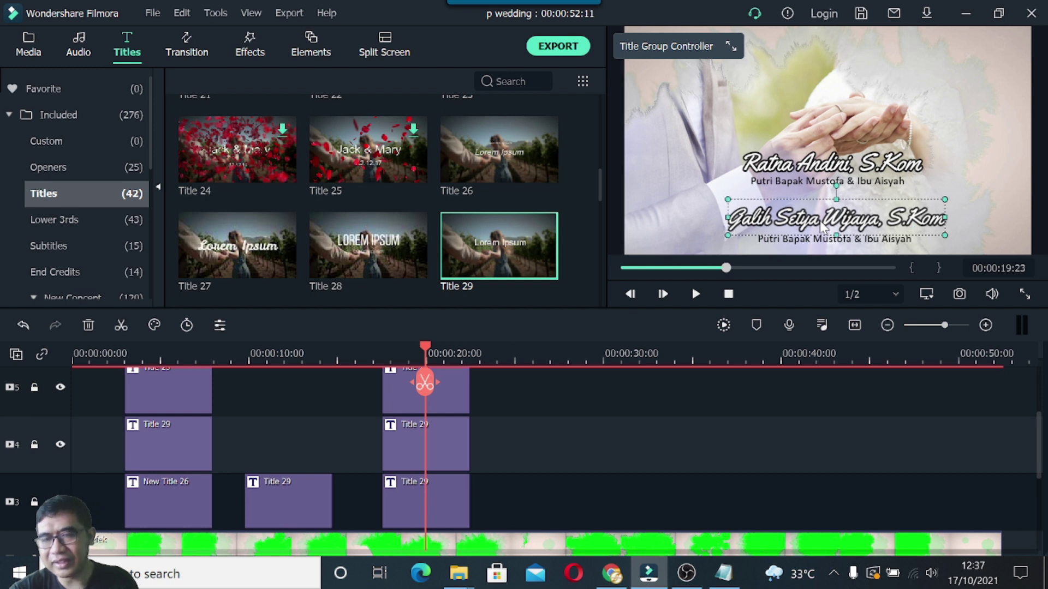
drag(823, 228, 824, 231)
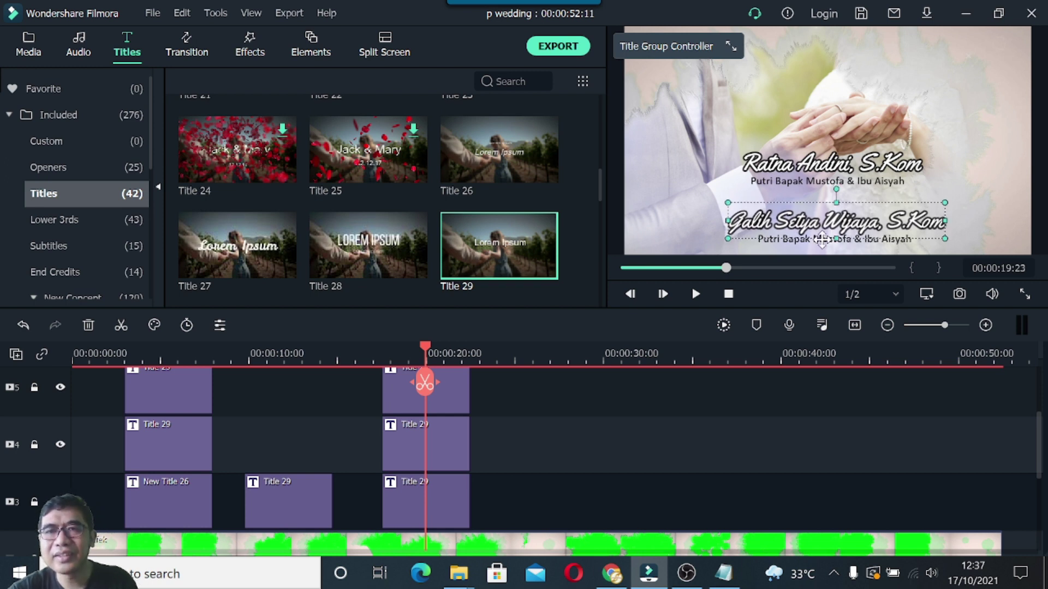
click(665, 248)
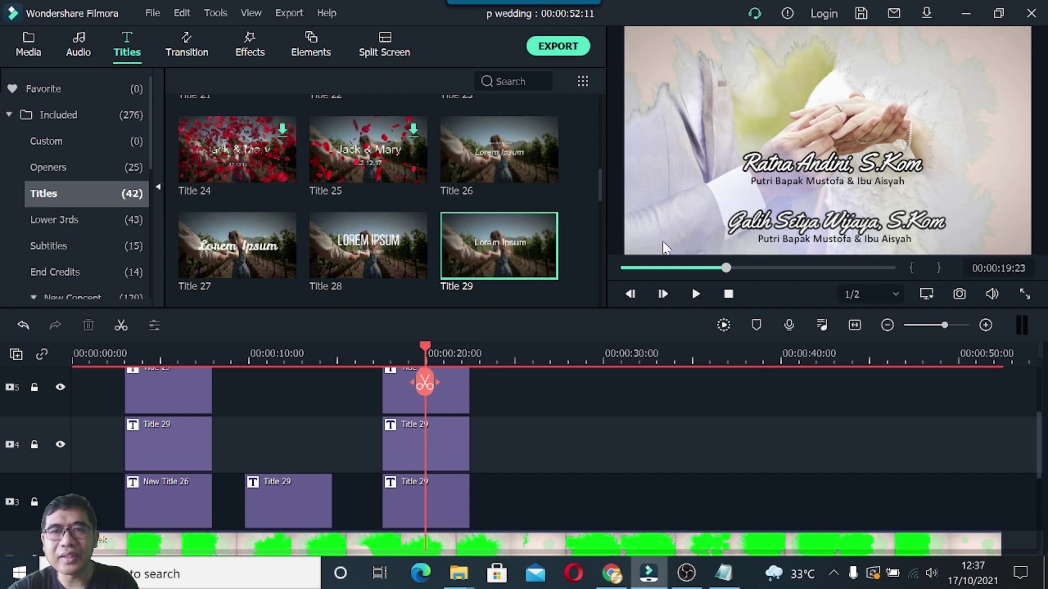
click(838, 246)
drag(837, 248, 839, 244)
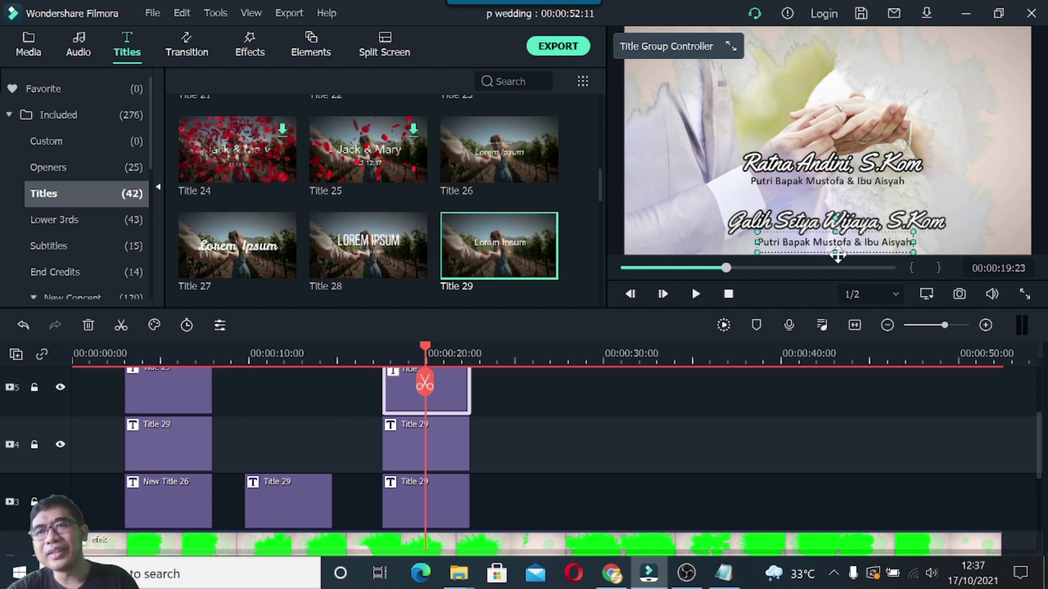
Copy the groom's parents line from the teks pendukung notes.
click(723, 573)
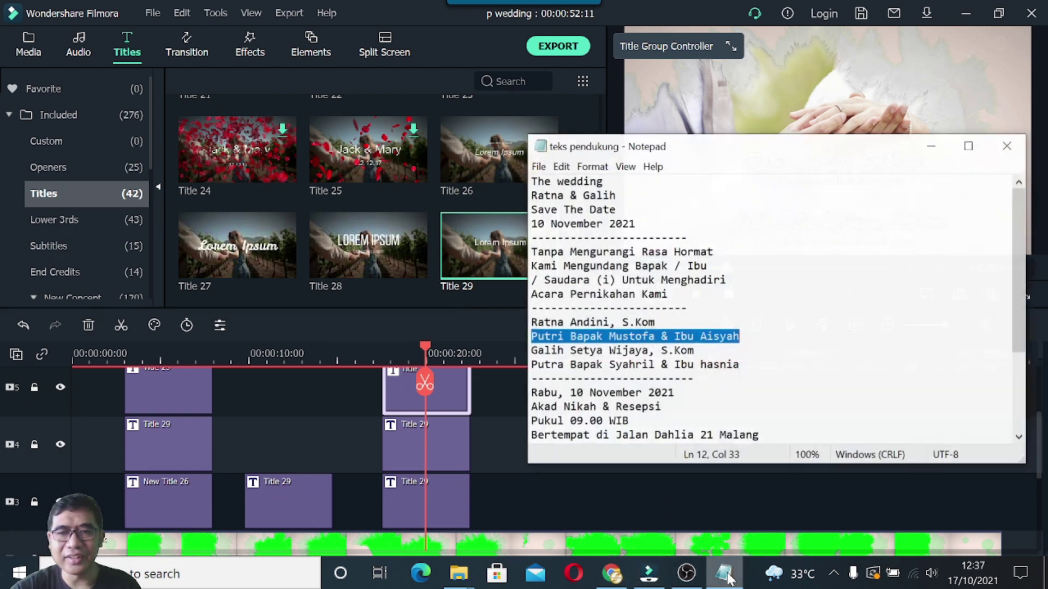
drag(532, 366, 746, 368)
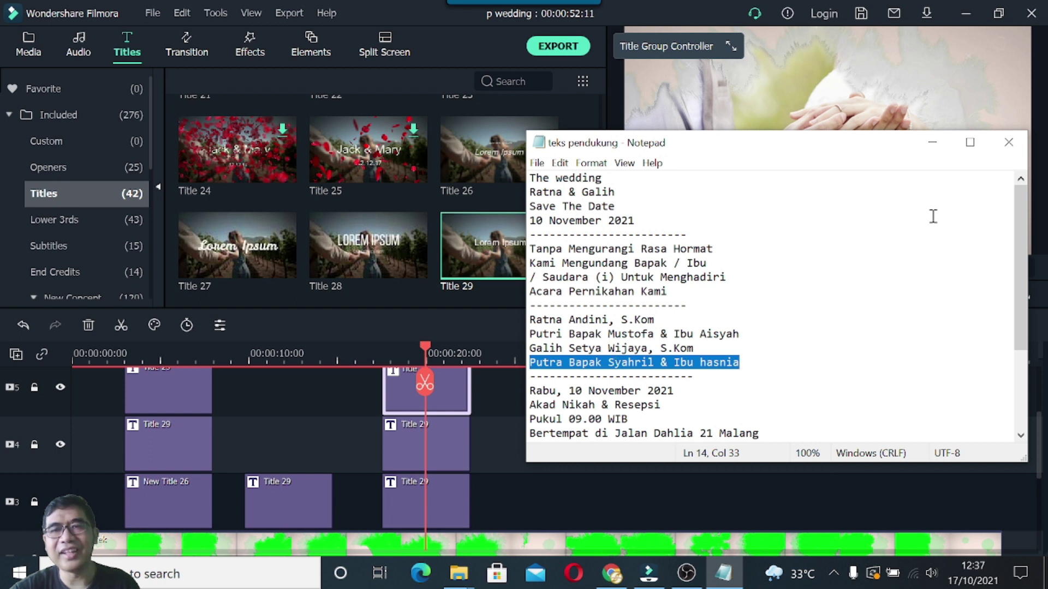
click(932, 142)
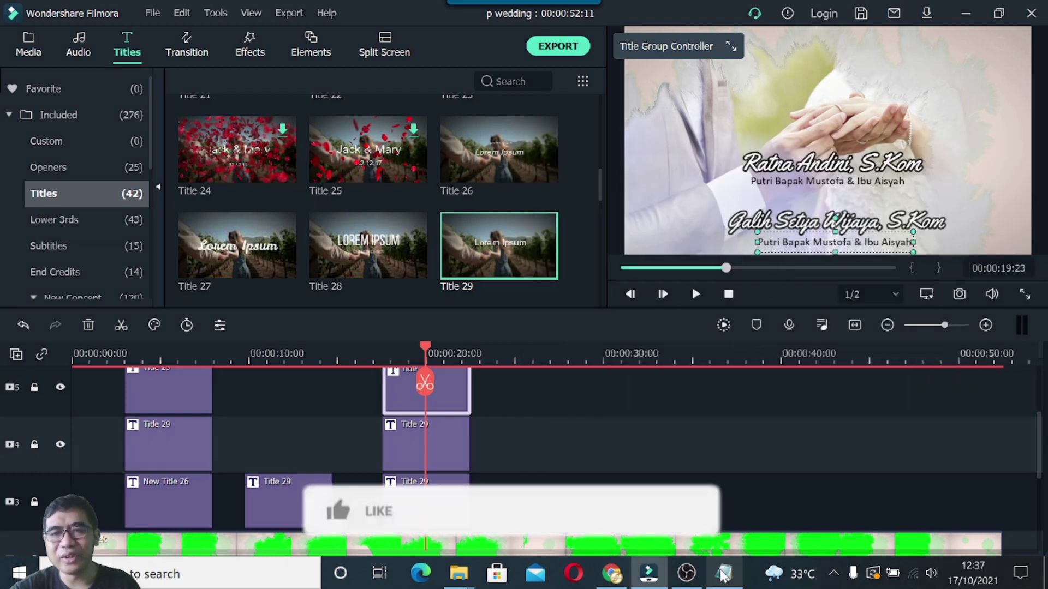
click(723, 573)
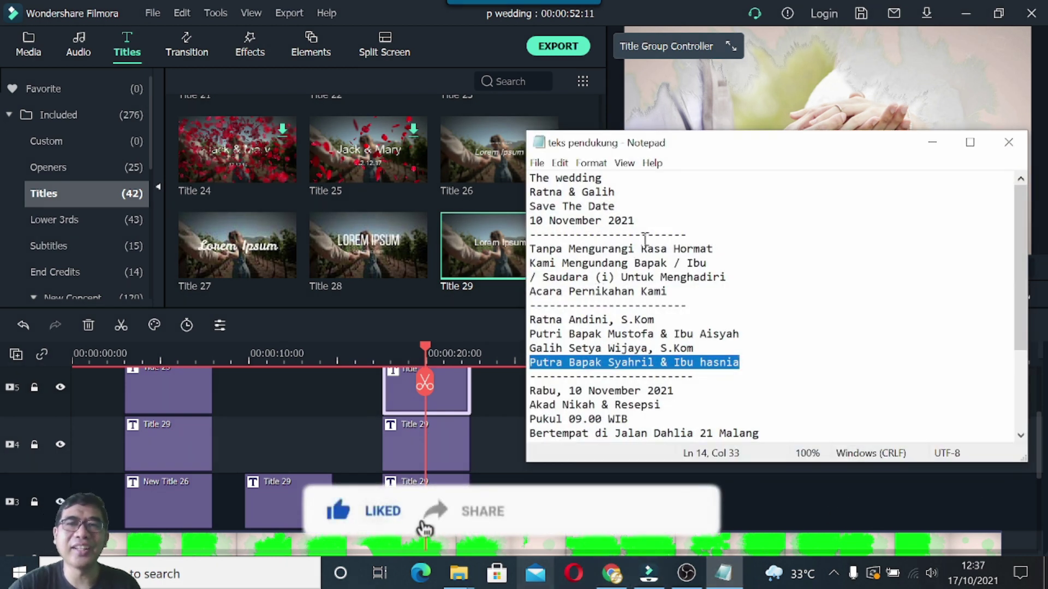
click(932, 142)
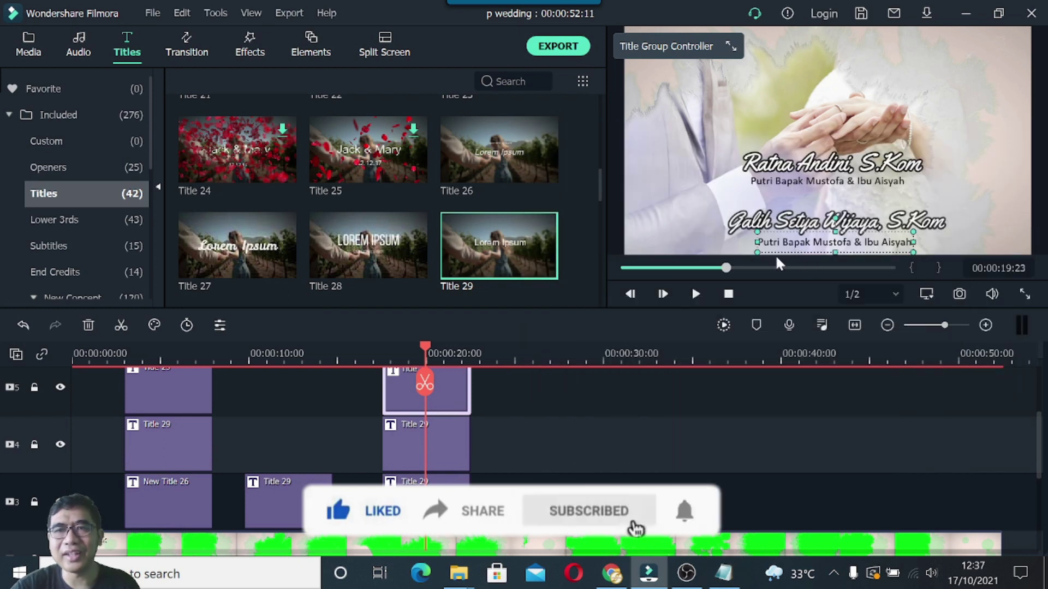
Paste the groom's parents line over the lower subtitle's text and confirm the change.
double_click(789, 243)
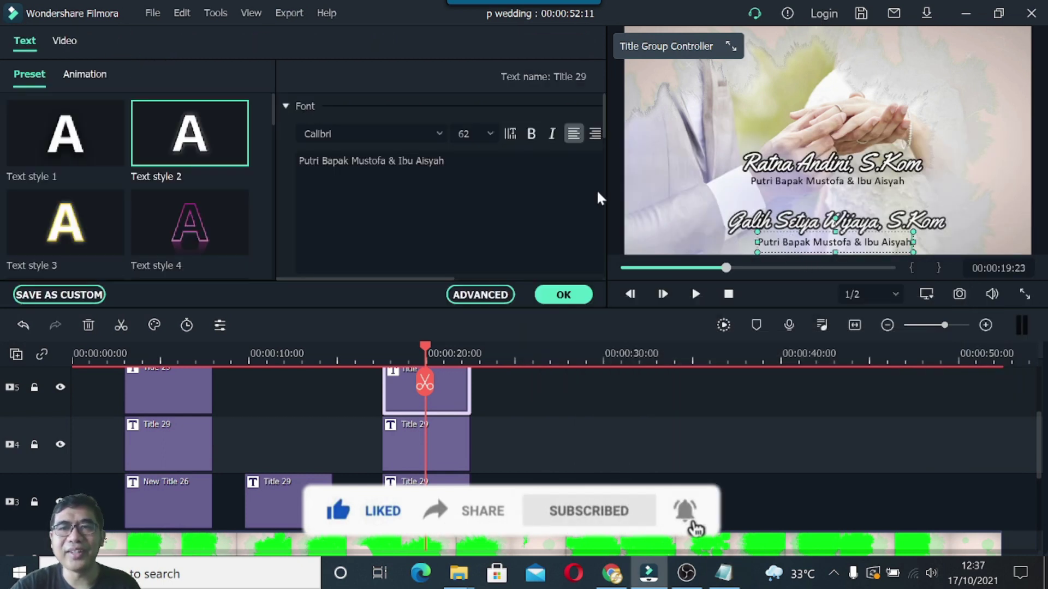
drag(444, 161, 292, 159)
key(ctrl+v)
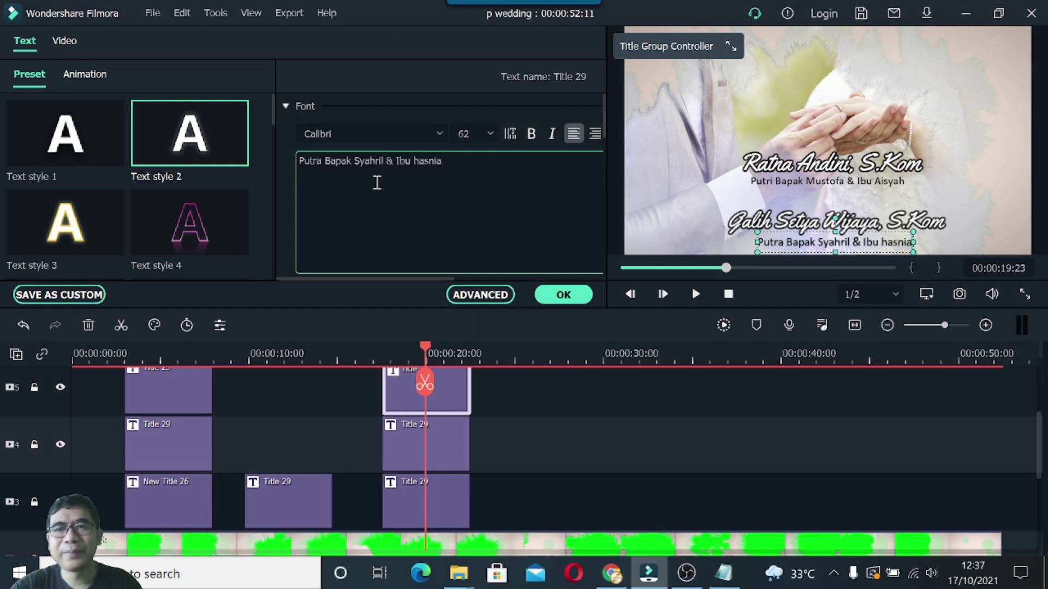
click(569, 298)
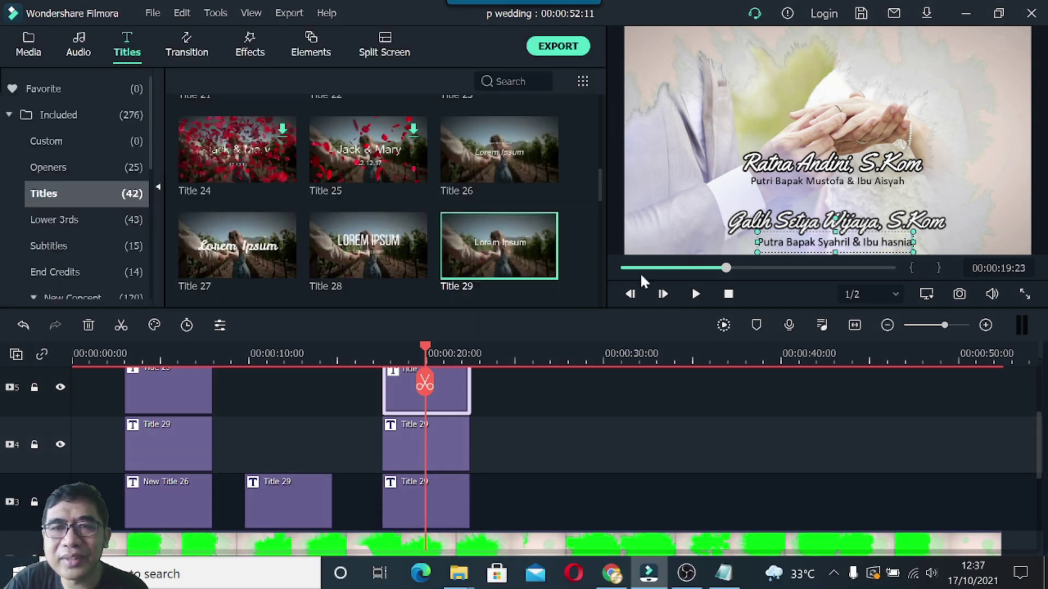
click(618, 212)
click(826, 249)
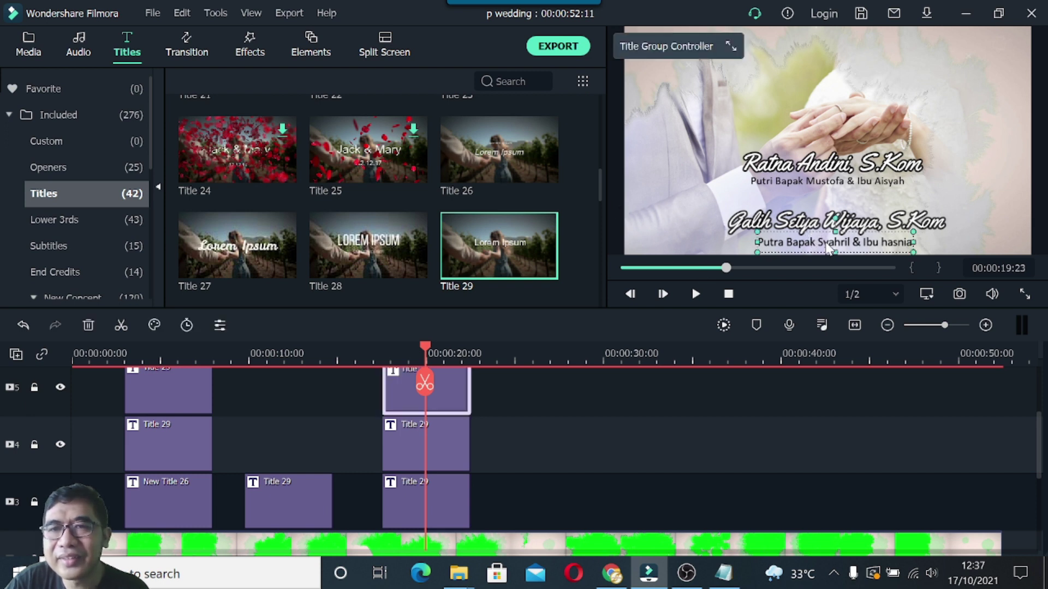
double_click(830, 245)
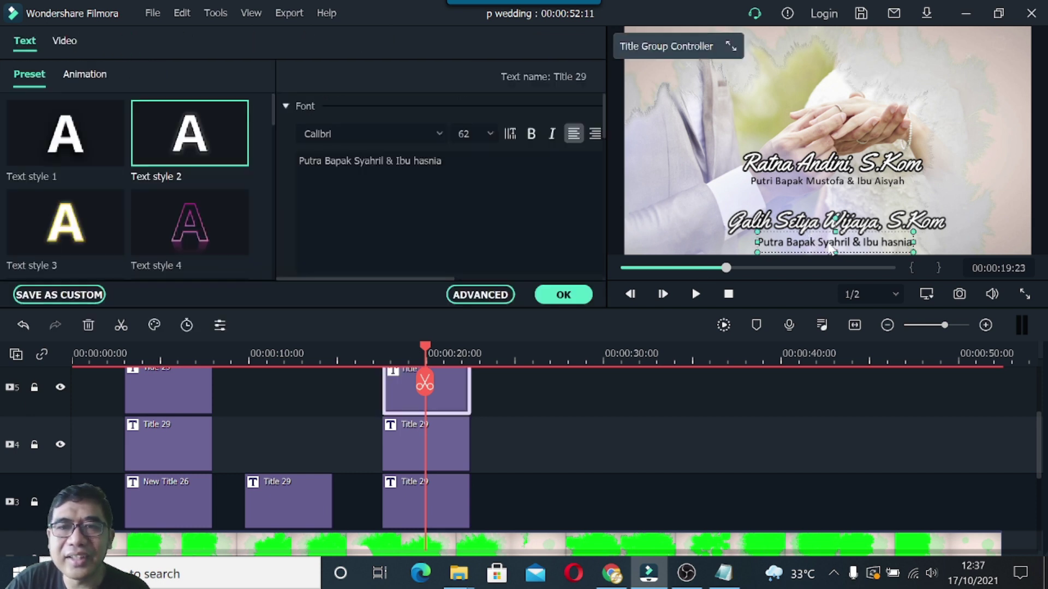
Compare font sizes and keep both parents lines at size 62.
click(490, 134)
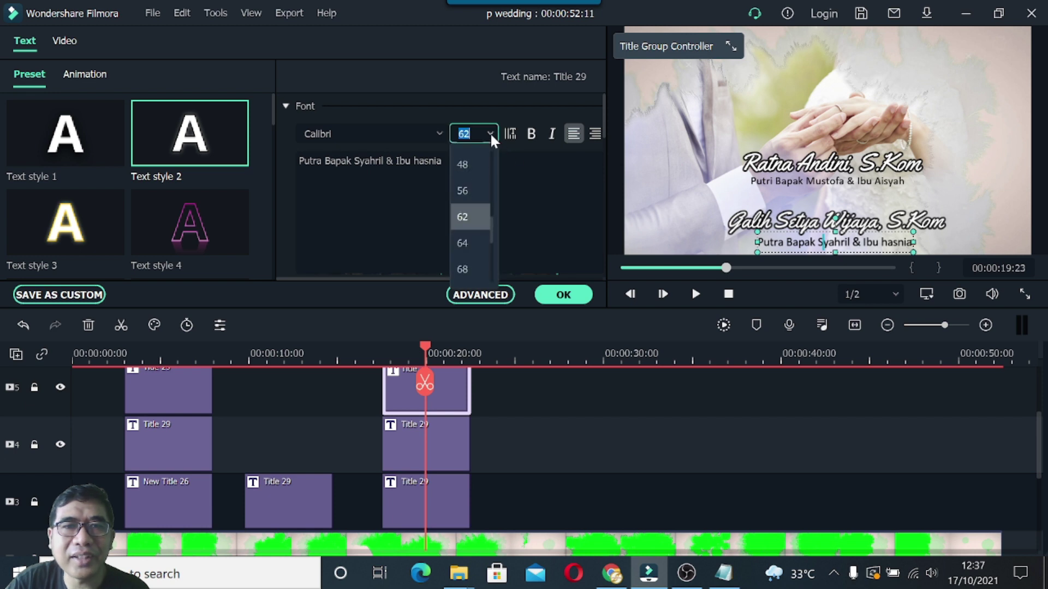
click(463, 217)
click(840, 185)
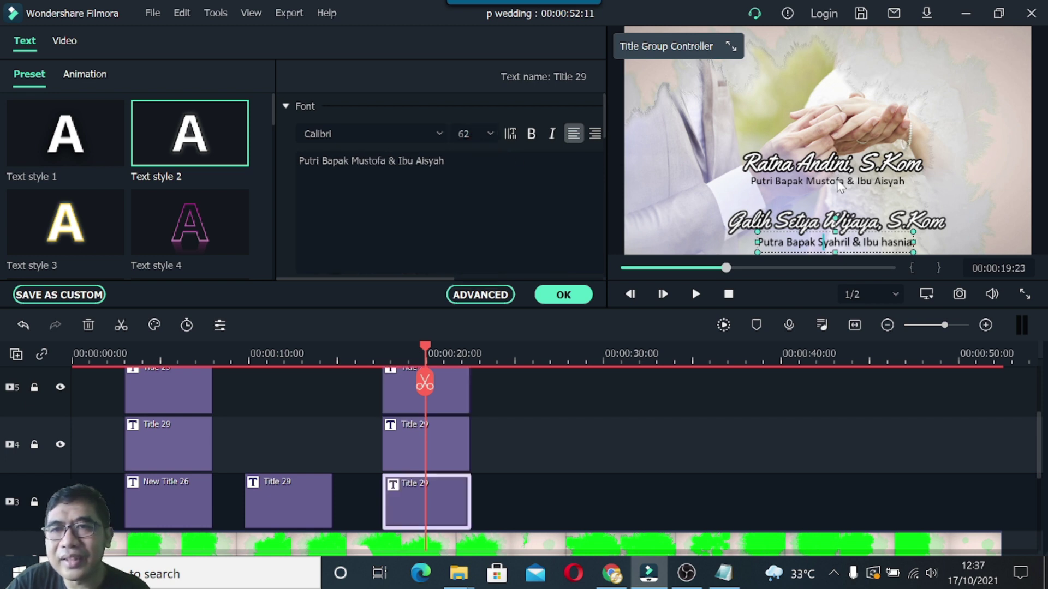
click(487, 135)
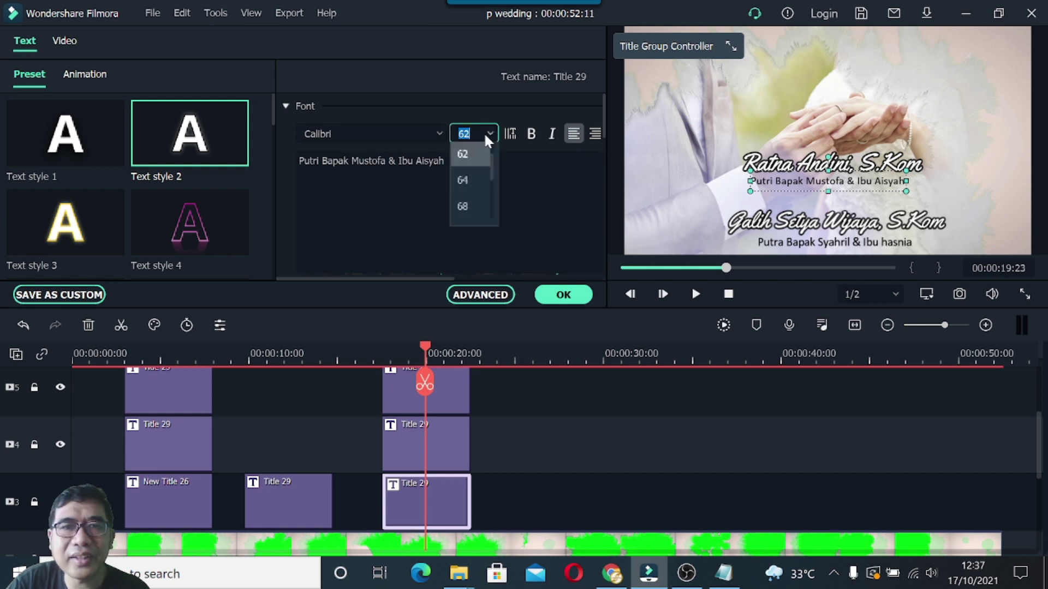
click(475, 186)
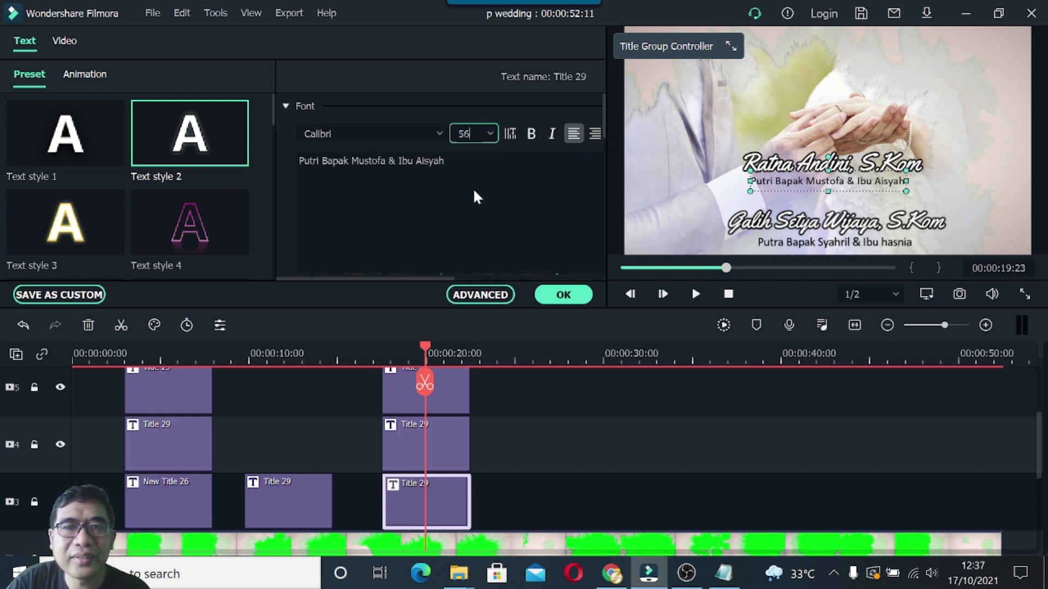
click(491, 136)
click(467, 218)
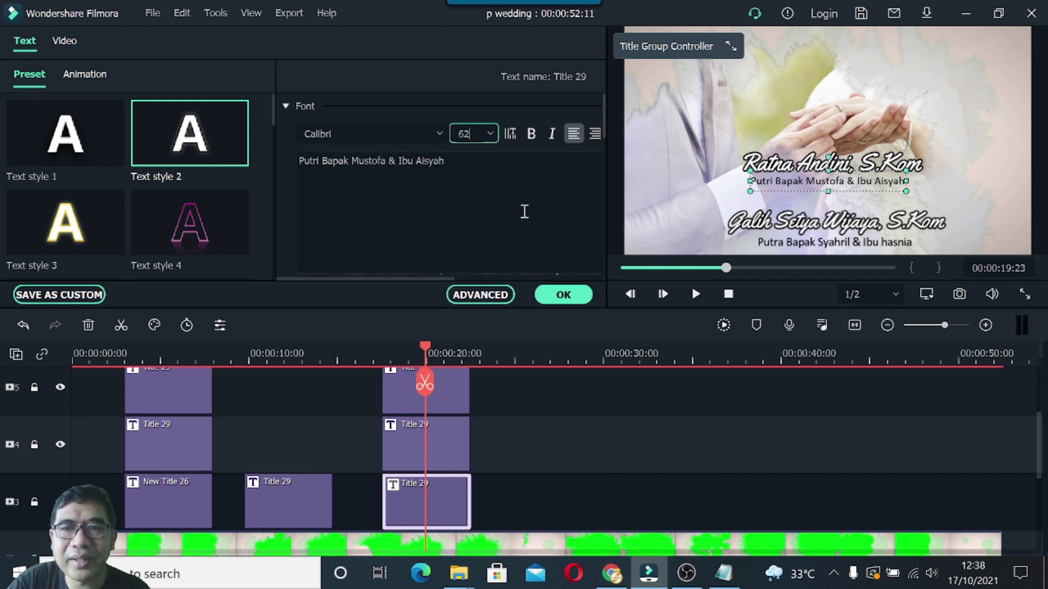
Shift the bride's parents line slightly right and enlarge it a little.
click(611, 194)
click(818, 182)
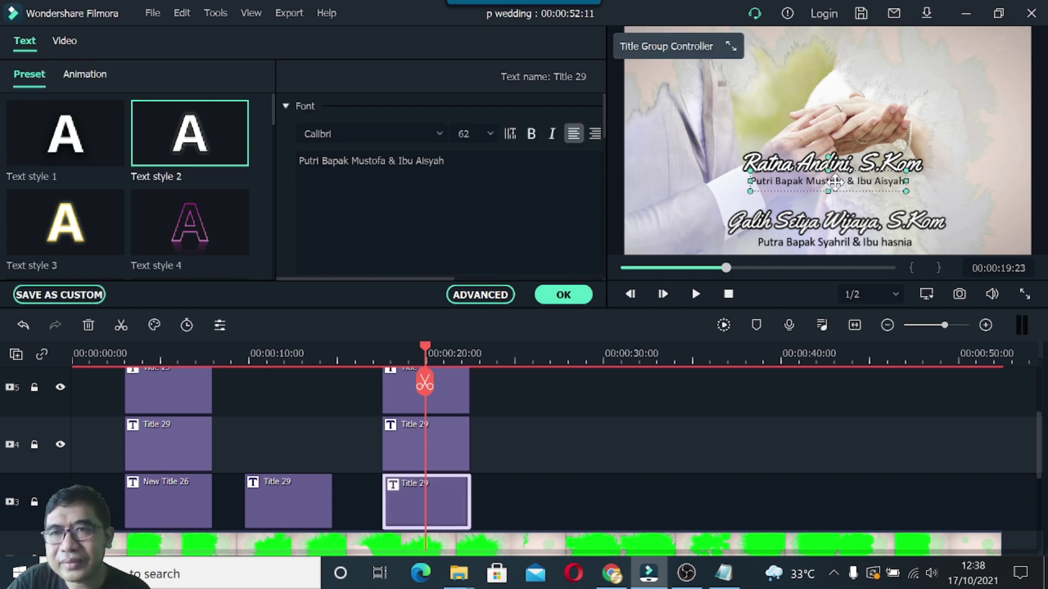
drag(843, 184, 852, 184)
drag(914, 192, 923, 195)
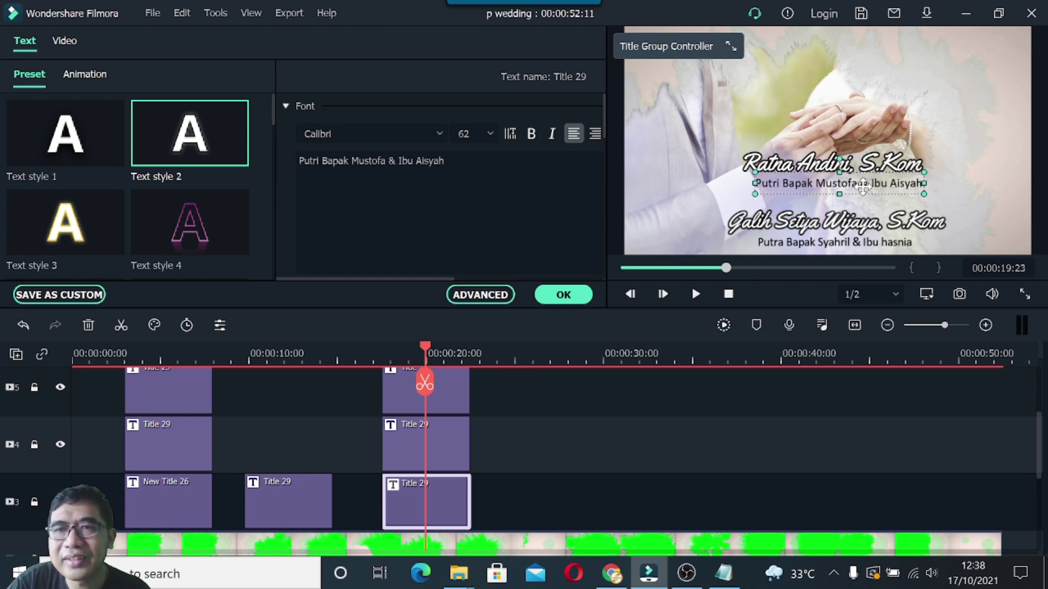
click(668, 183)
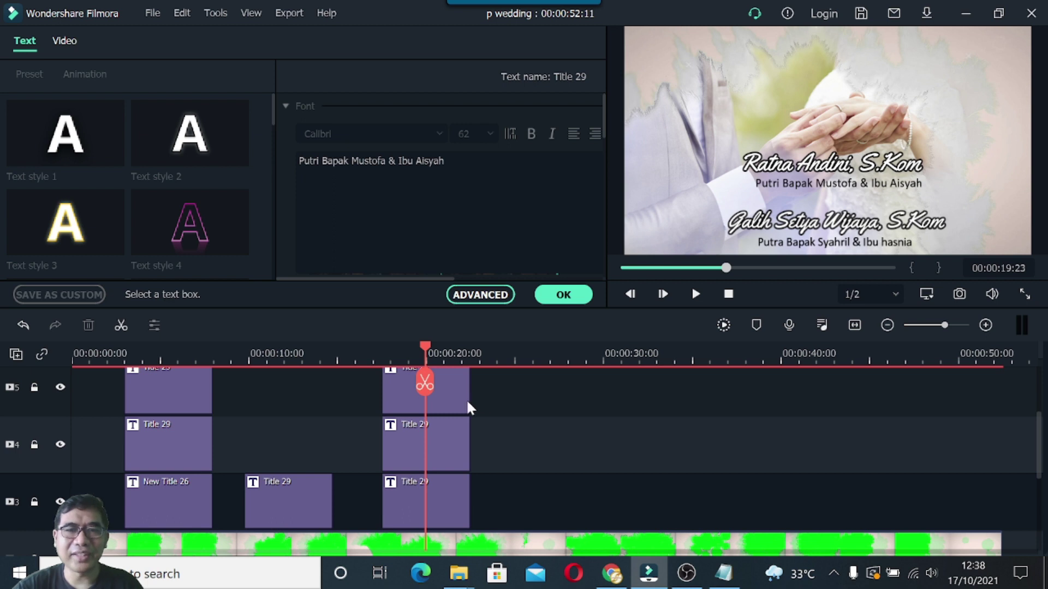
Copy the groom's name title clip, add a new video track, and paste the copy onto track 7.
scroll(467, 403, up, 3)
click(454, 412)
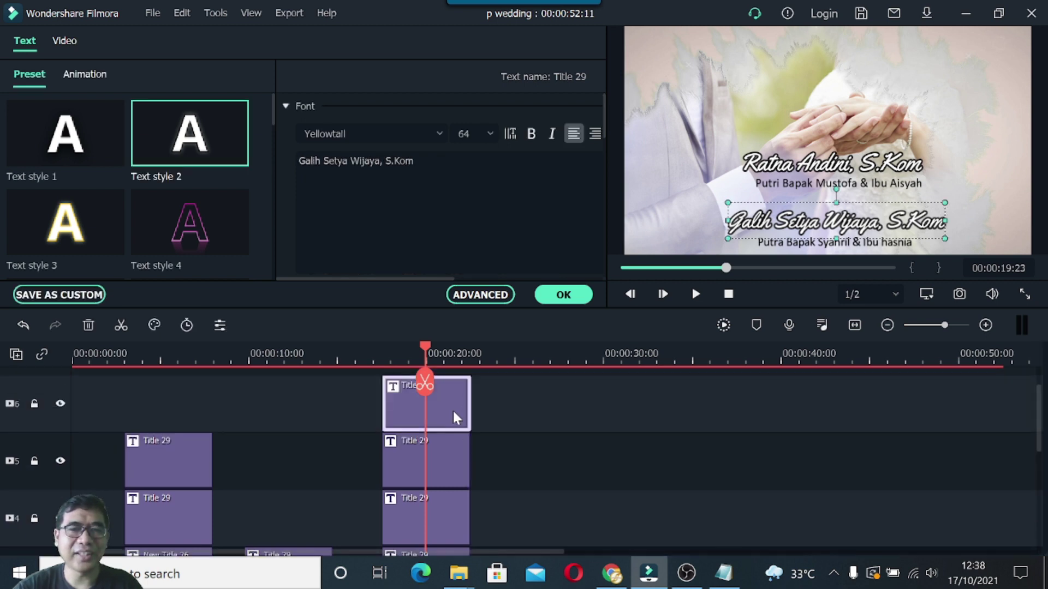
right_click(453, 411)
click(492, 103)
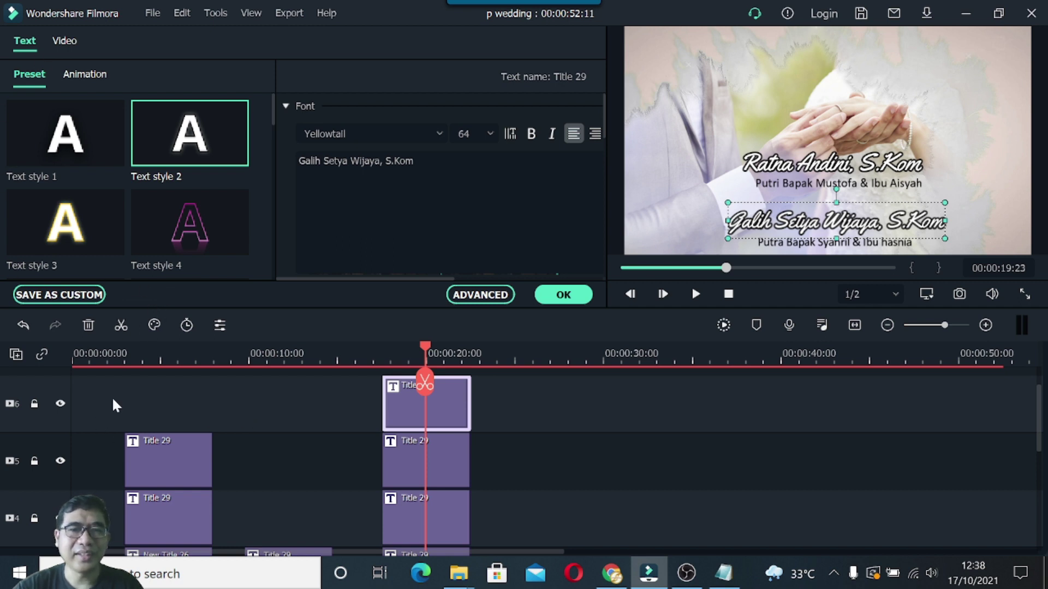
right_click(44, 418)
click(68, 431)
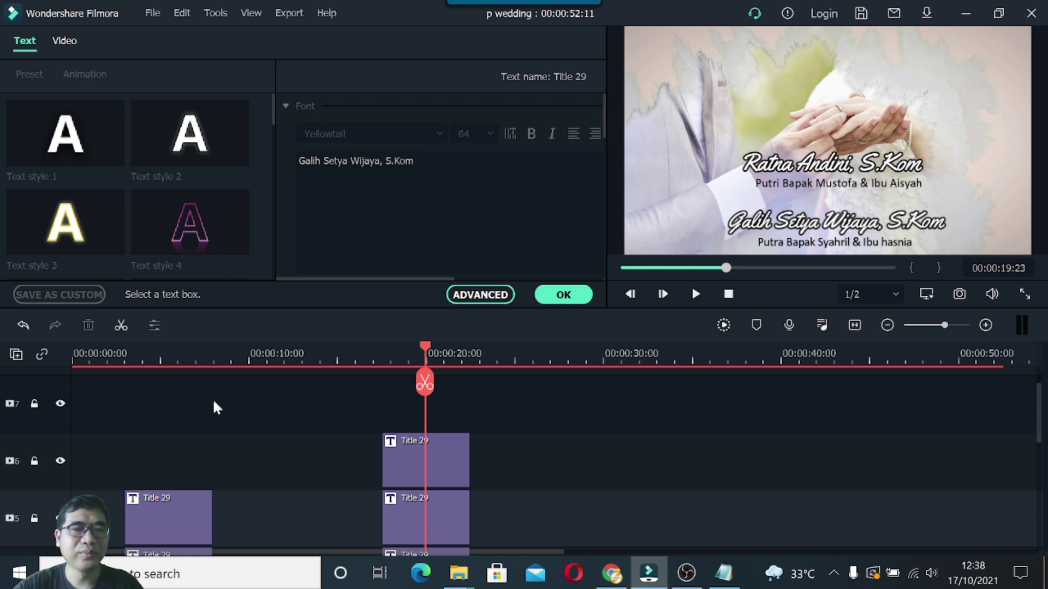
right_click(176, 398)
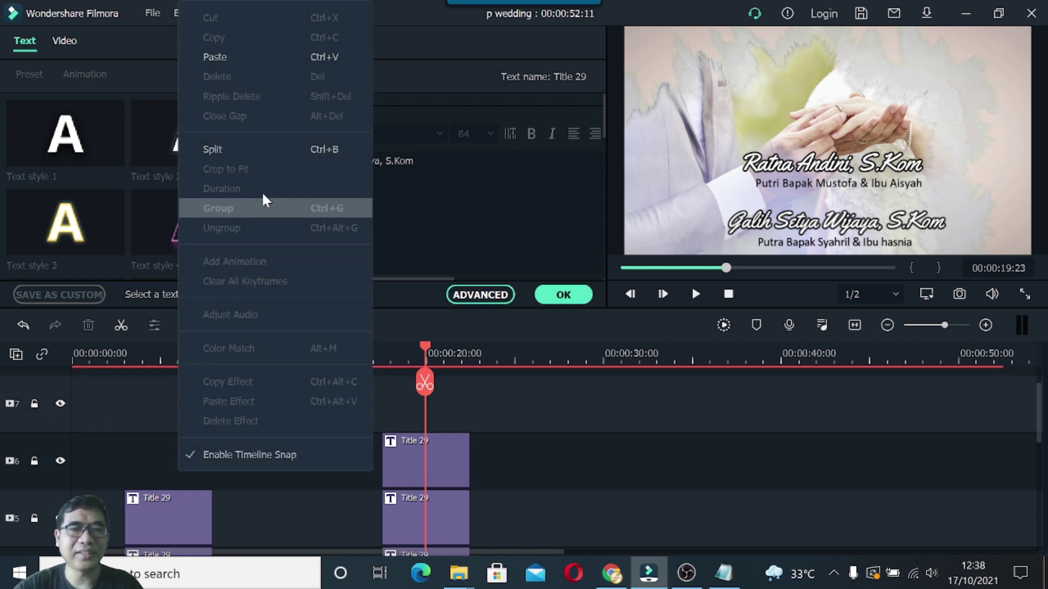
click(237, 58)
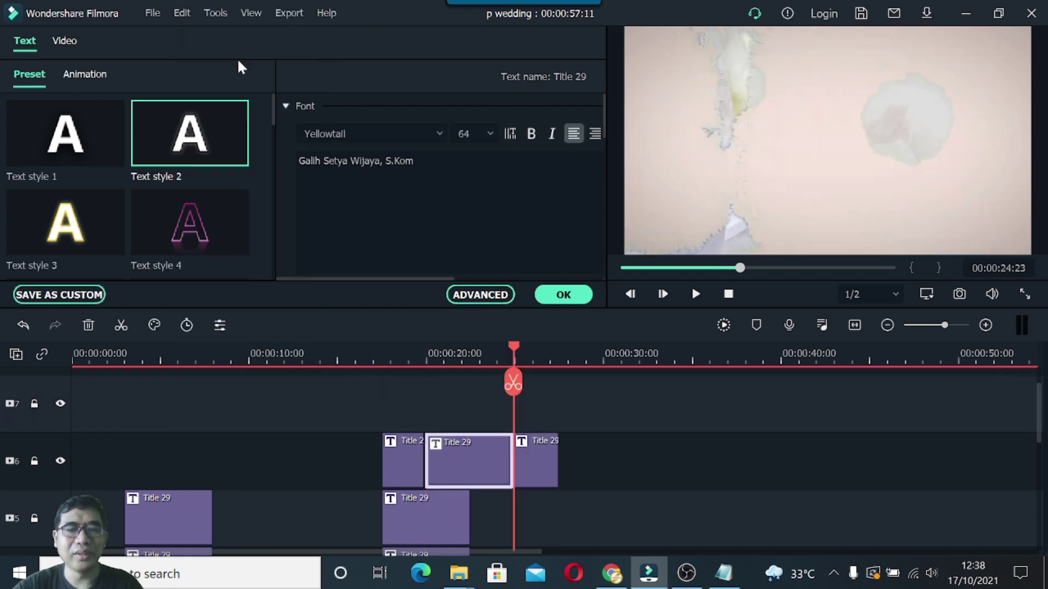
key(ctrl+z)
drag(425, 348, 500, 349)
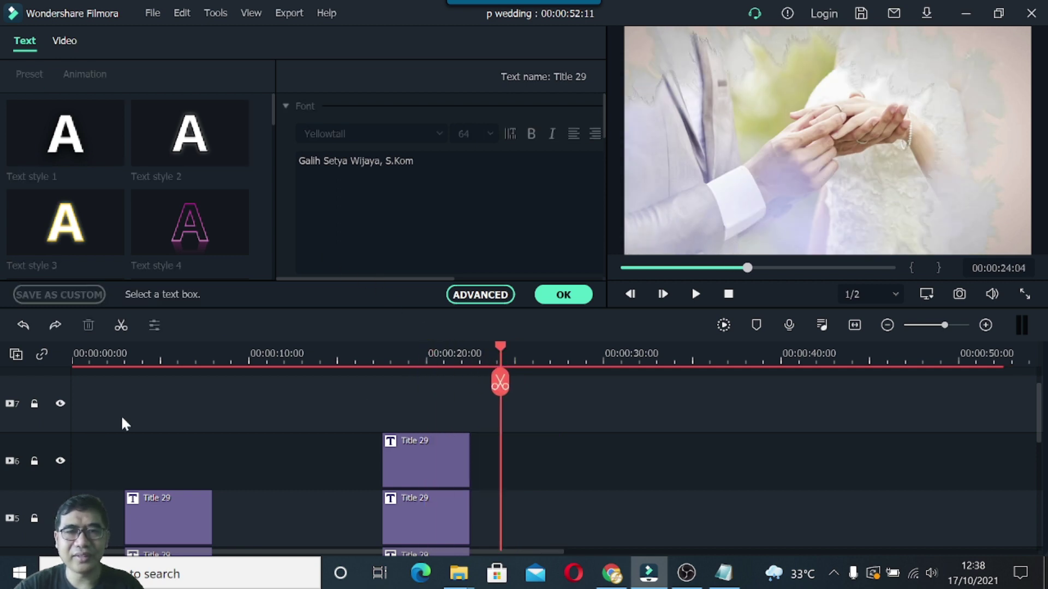
key(ctrl+v)
drag(513, 461, 402, 407)
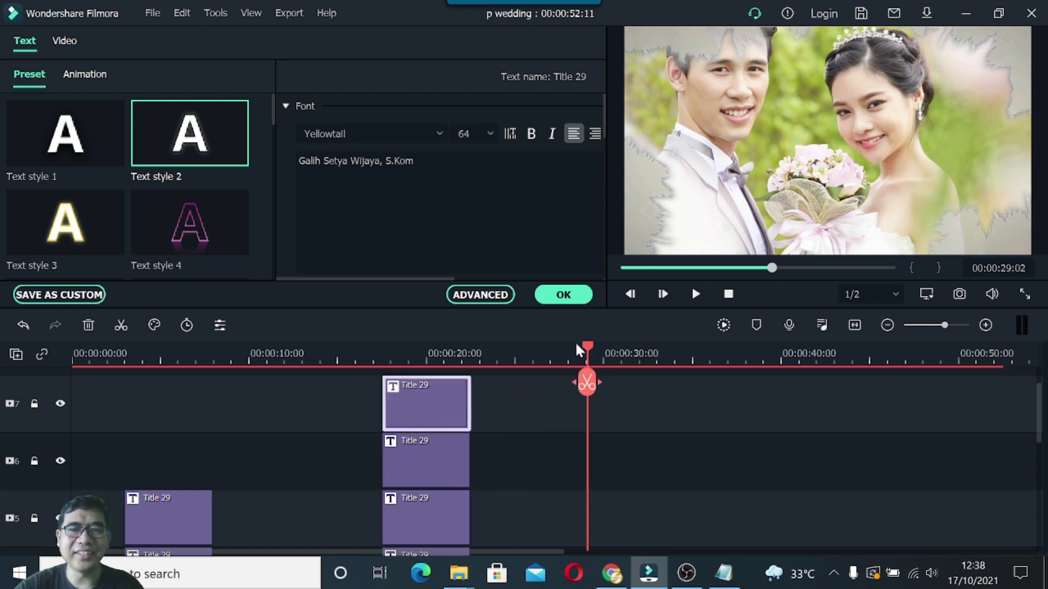
Move the bride's name title down to sit just above her parents line.
click(430, 360)
drag(804, 164, 793, 116)
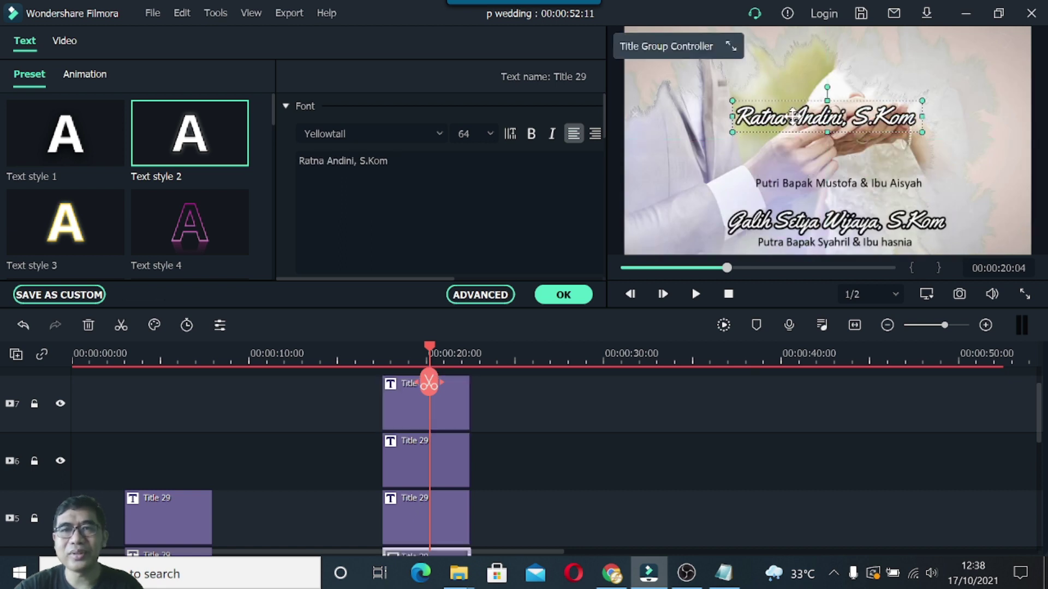
click(60, 404)
click(60, 404)
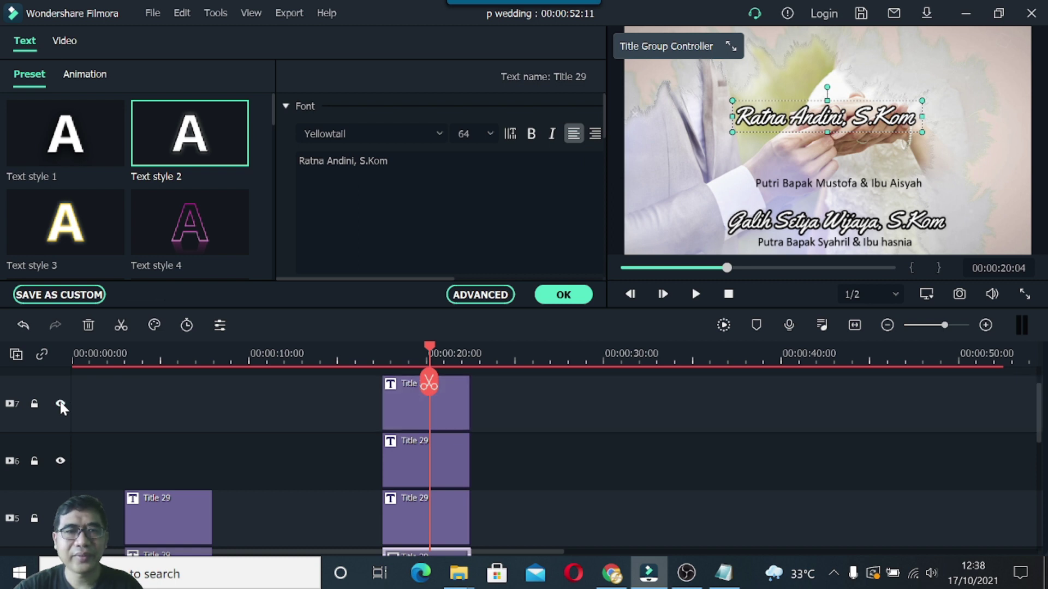
click(411, 407)
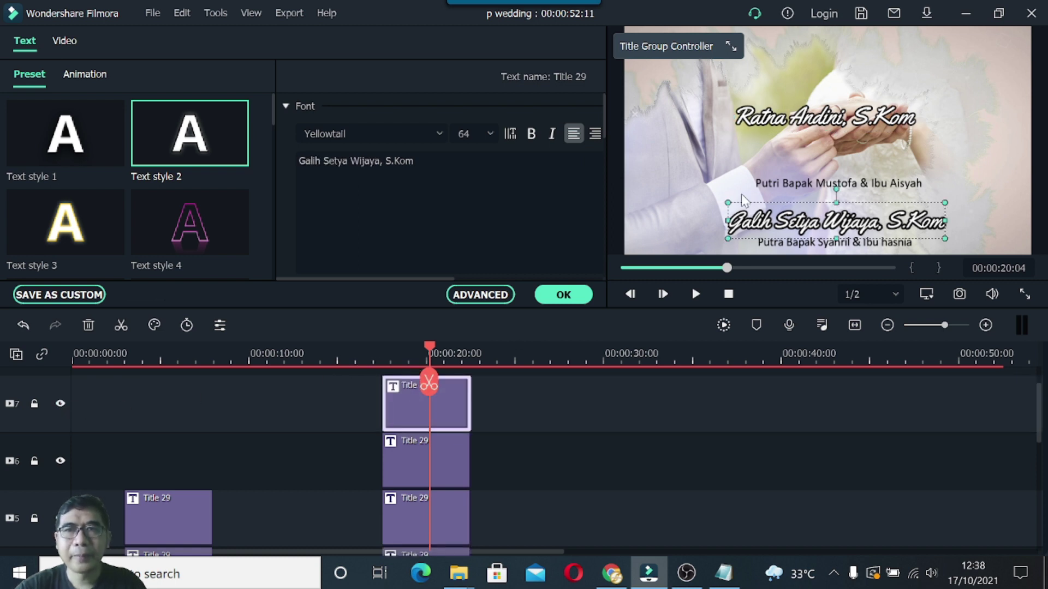
click(800, 127)
drag(804, 141, 813, 169)
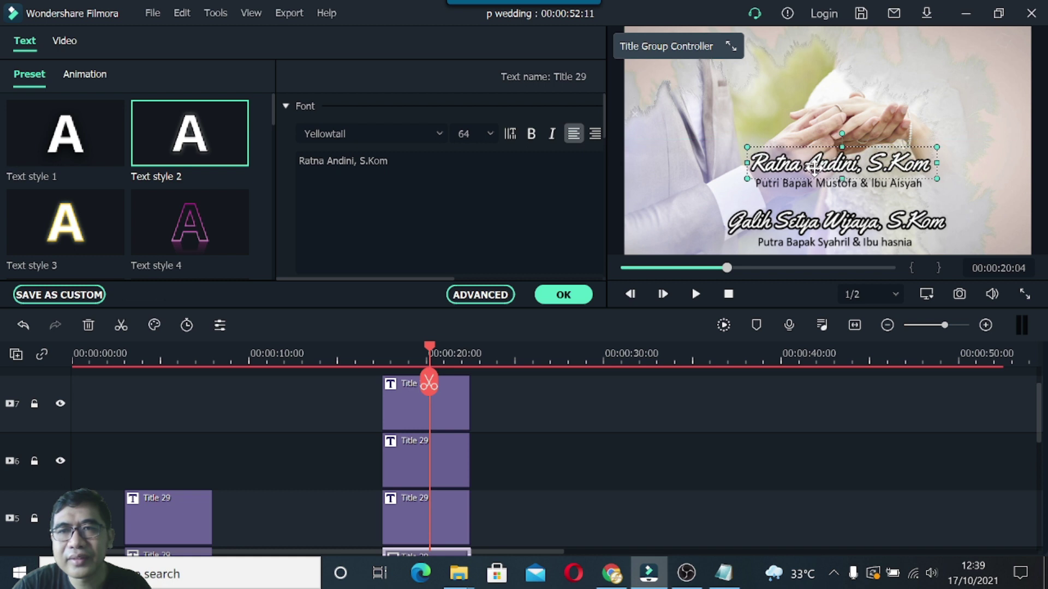
click(418, 421)
mouse_move(446, 345)
mouse_down()
mouse_move(475, 347)
mouse_move(431, 352)
mouse_up()
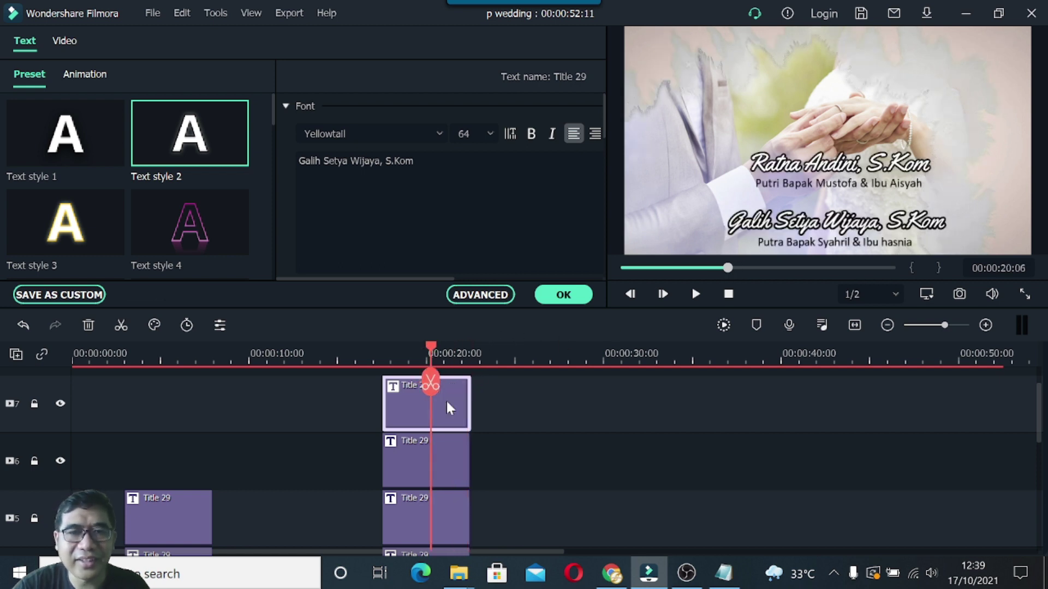
Pull the duplicated name title aside, replace its text with '&', and set it to Calibri.
drag(795, 224, 690, 203)
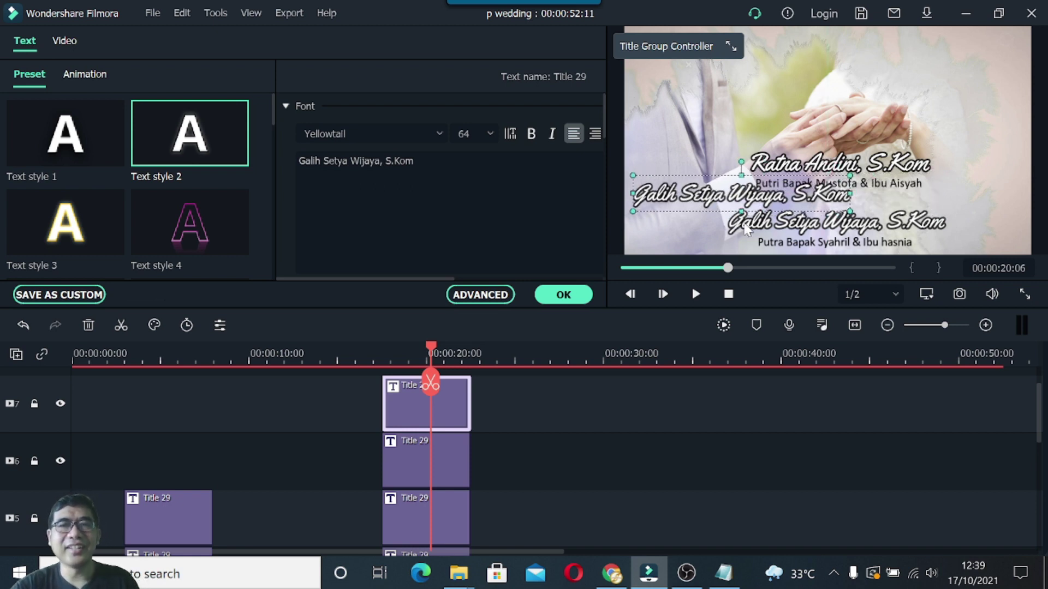
drag(420, 160, 292, 163)
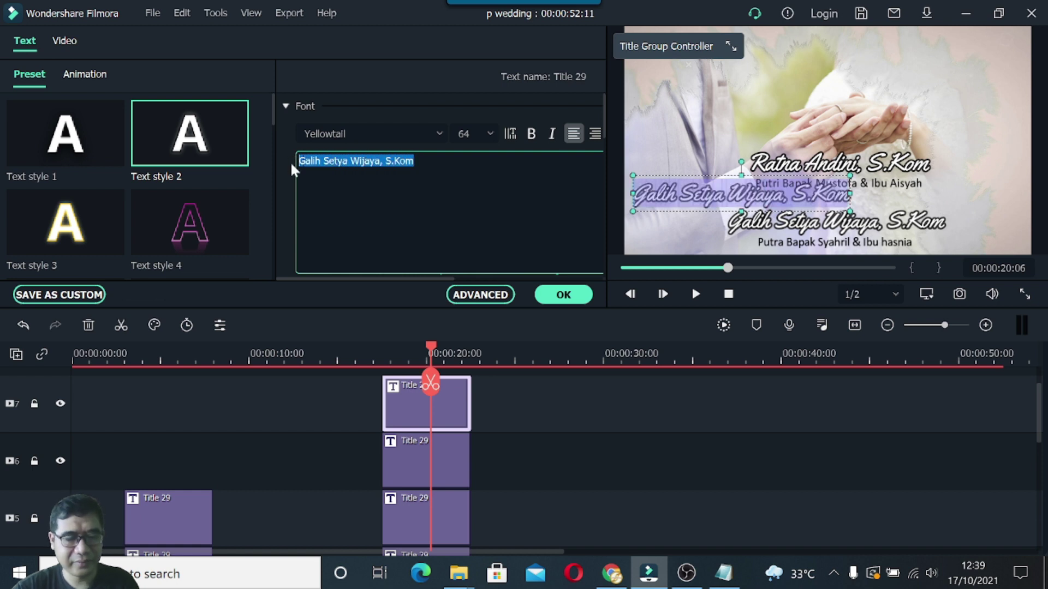
text(&)
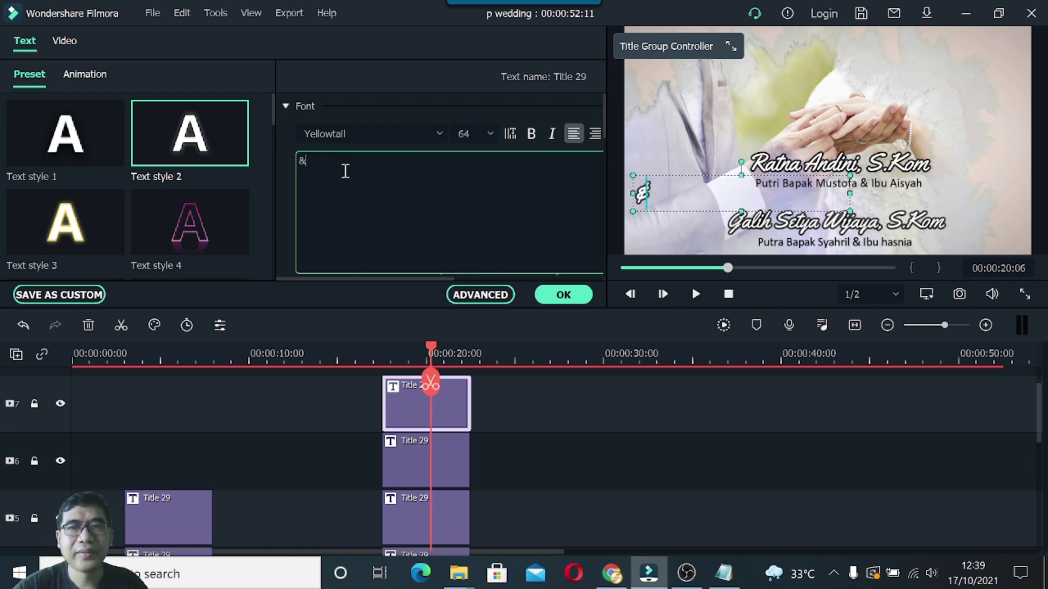
click(439, 135)
drag(607, 398, 605, 149)
scroll(399, 267, down, 10)
scroll(396, 270, down, 8)
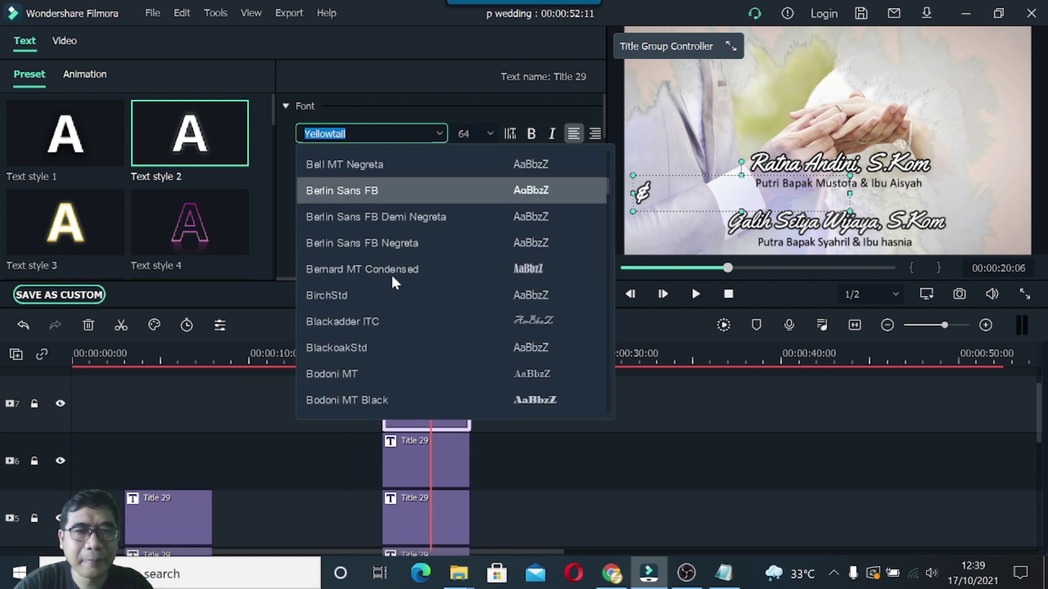
scroll(393, 281, down, 8)
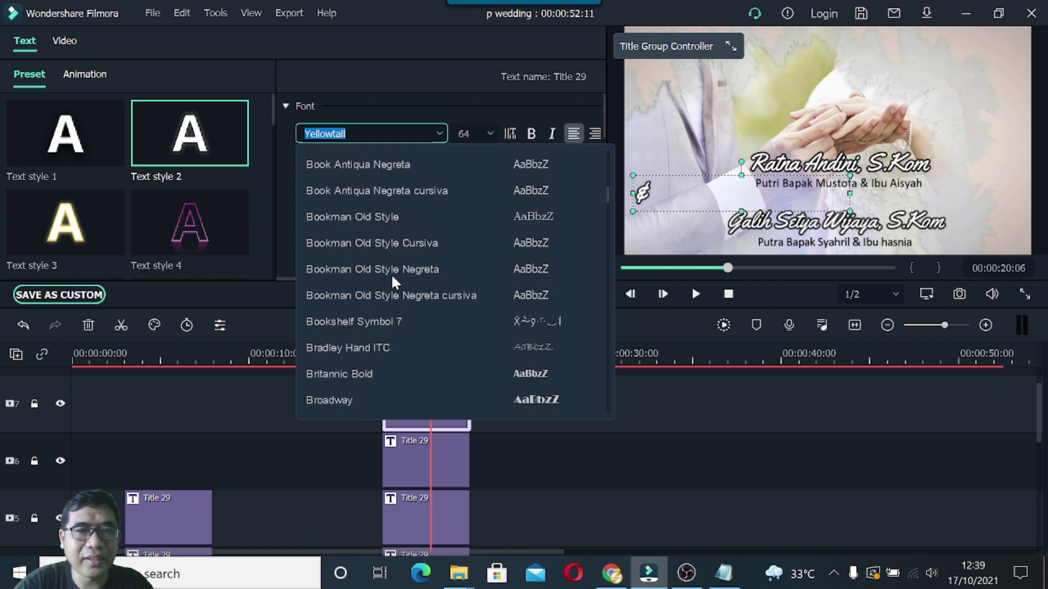
scroll(391, 277, down, 3)
click(346, 348)
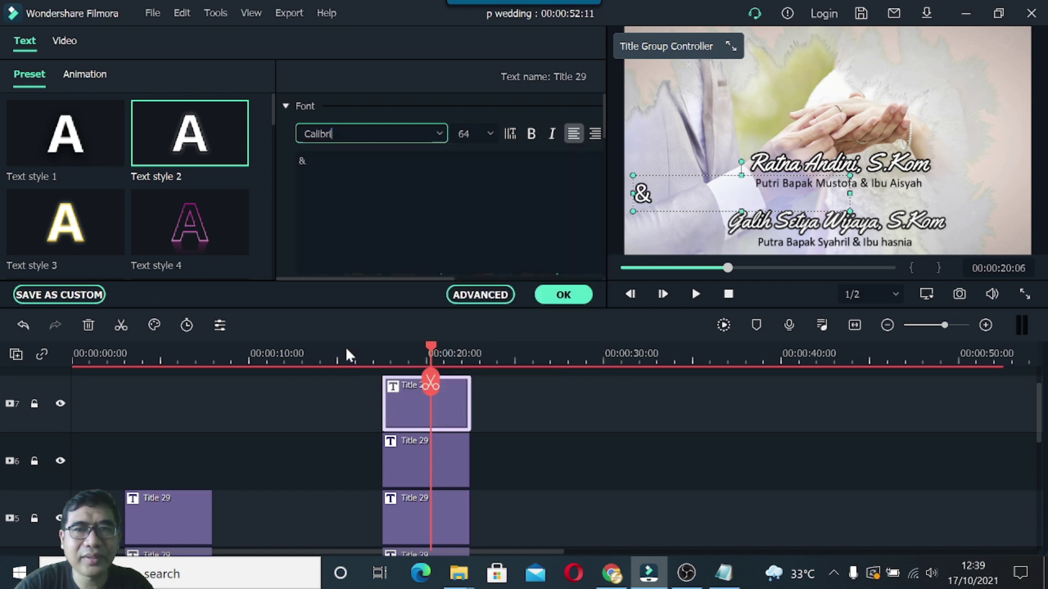
Size the ampersand to 65 after trying 68, resize its text box, and close the editor.
click(493, 136)
click(476, 267)
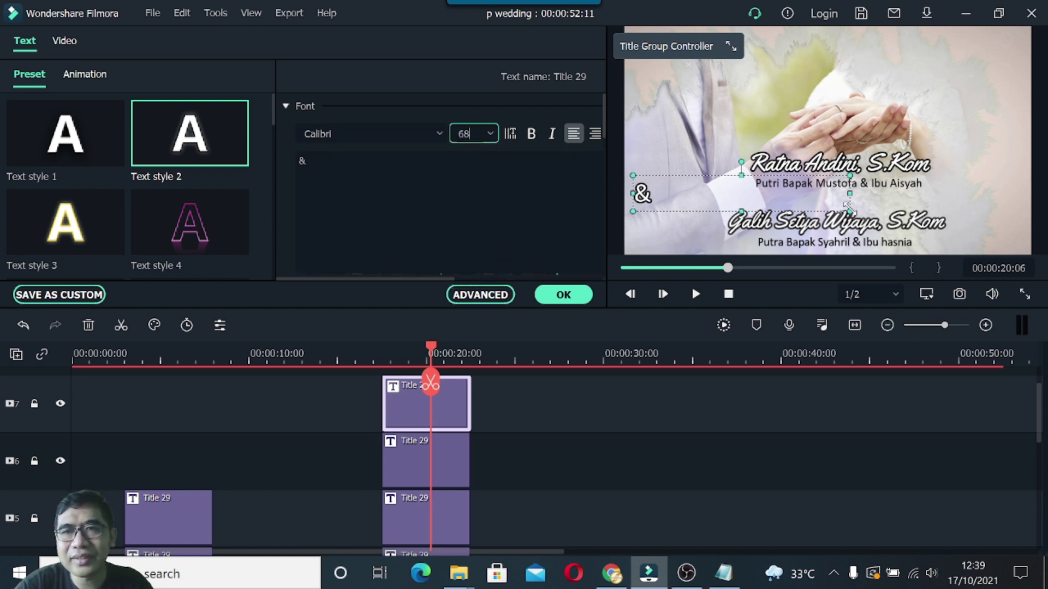
drag(849, 210, 861, 220)
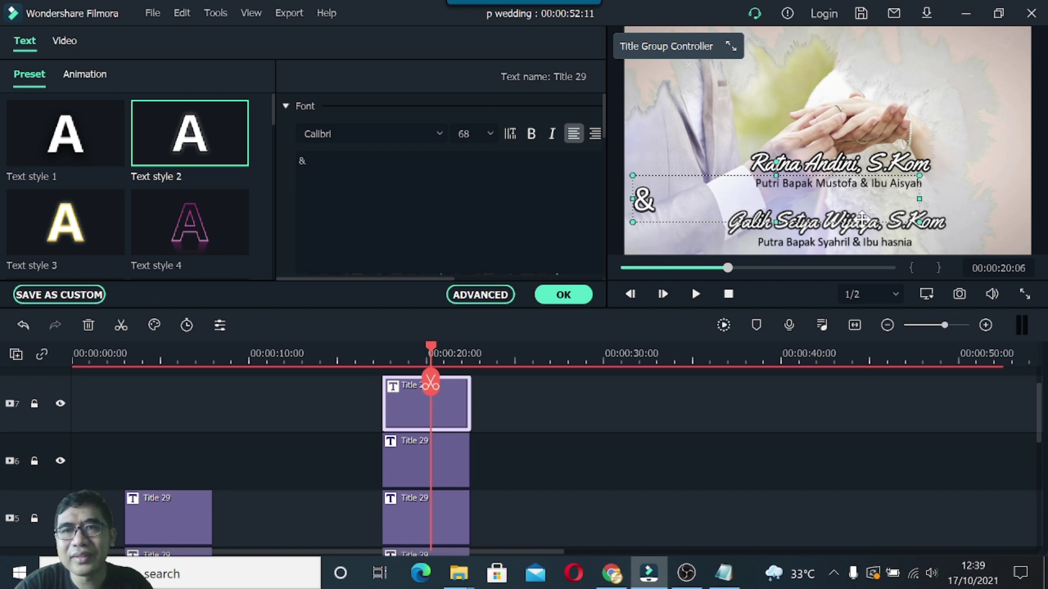
drag(913, 198, 661, 200)
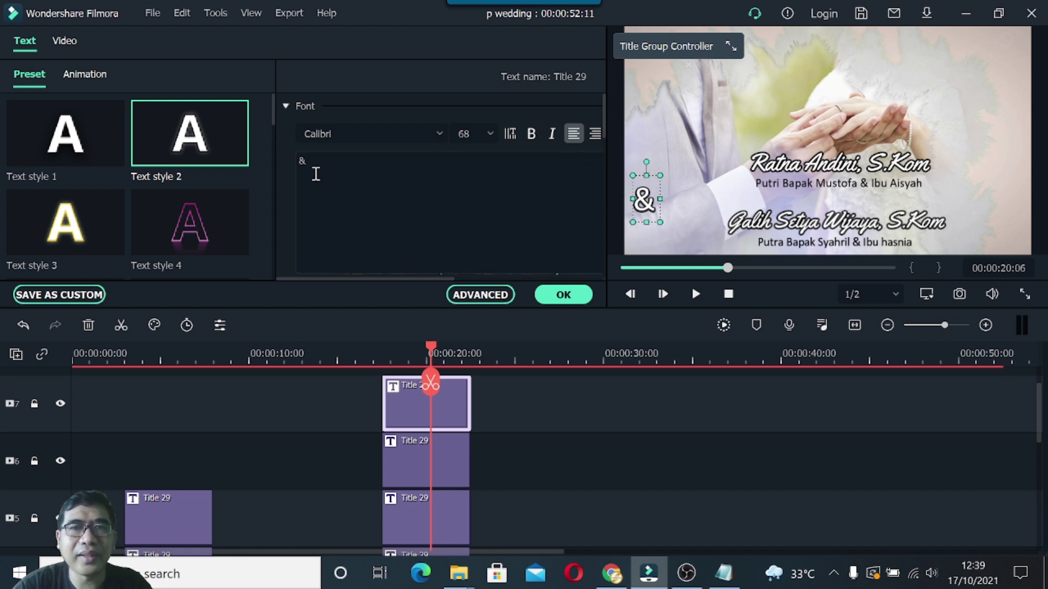
click(468, 133)
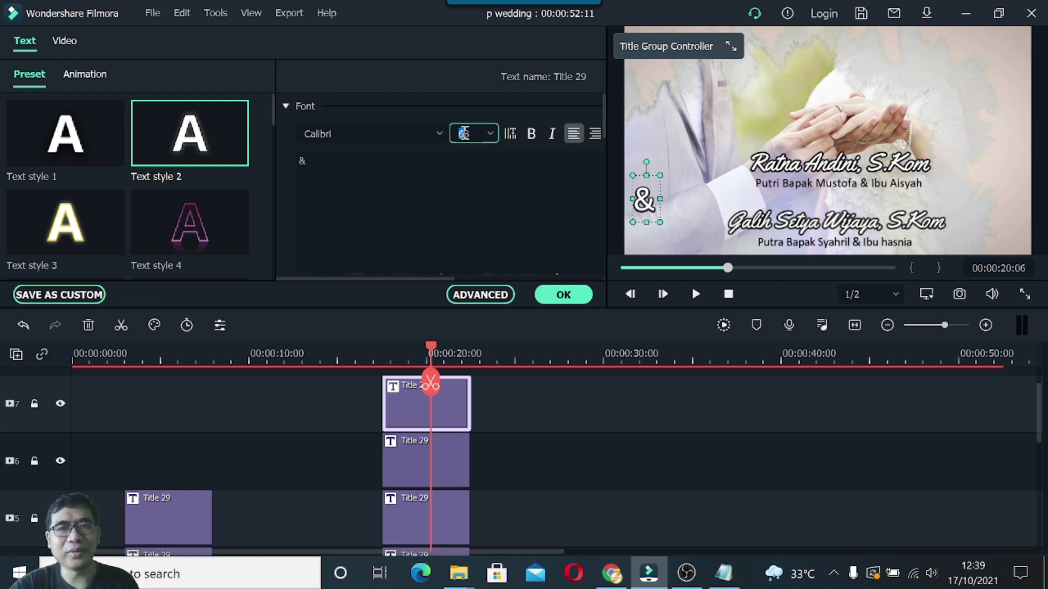
text(65)
key(Return)
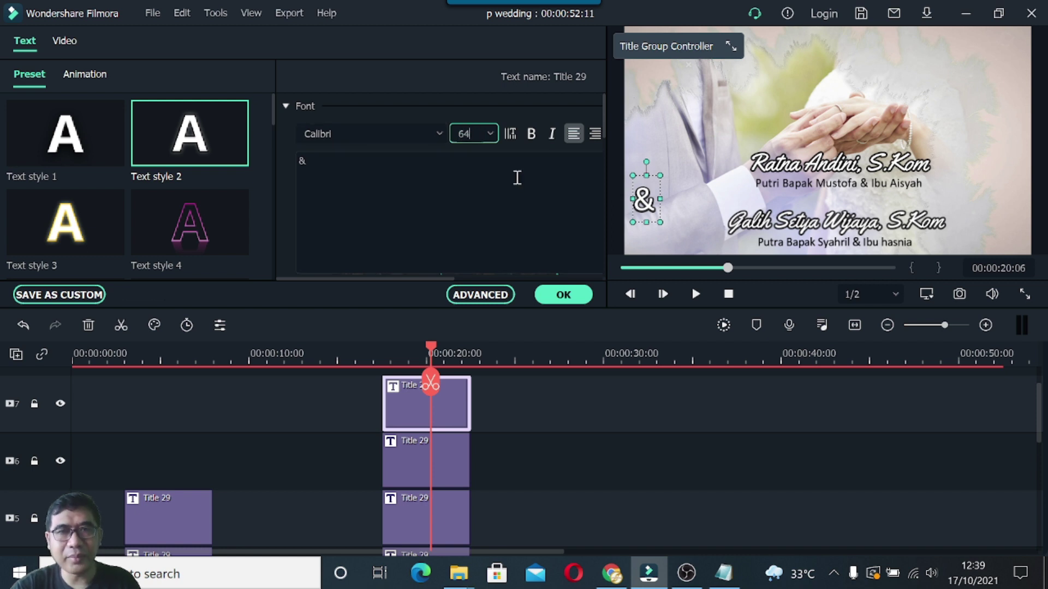
click(563, 296)
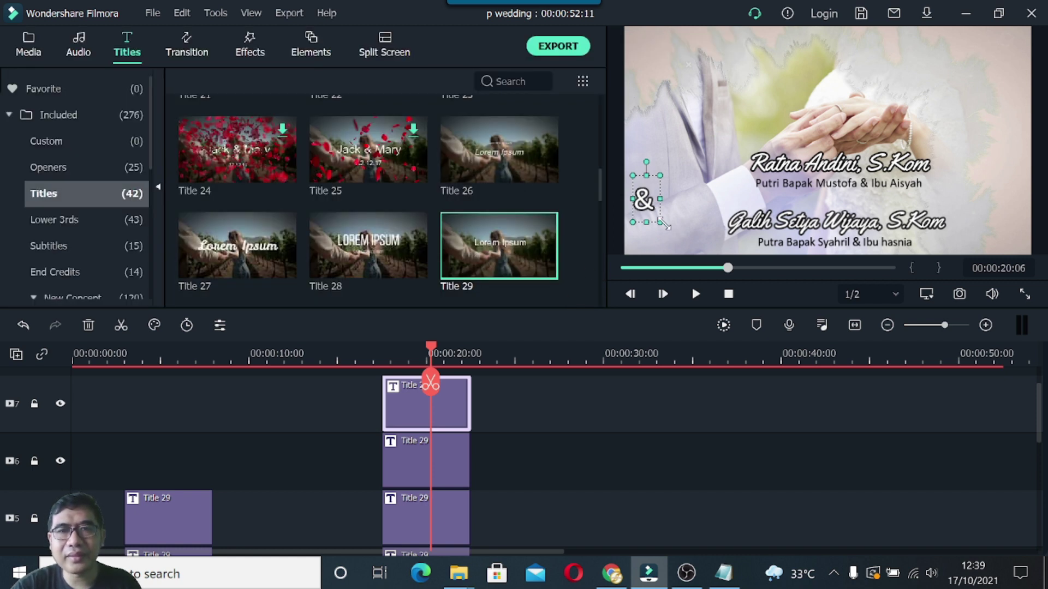
Shrink the ampersand and nudge the upper name and first parents line left and up.
drag(660, 223, 826, 195)
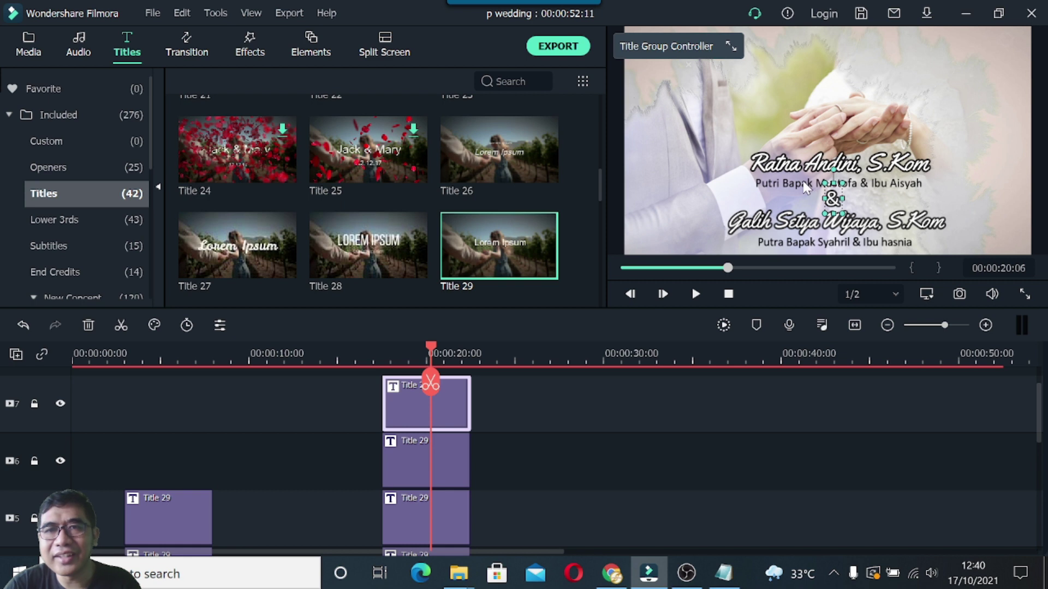
click(786, 163)
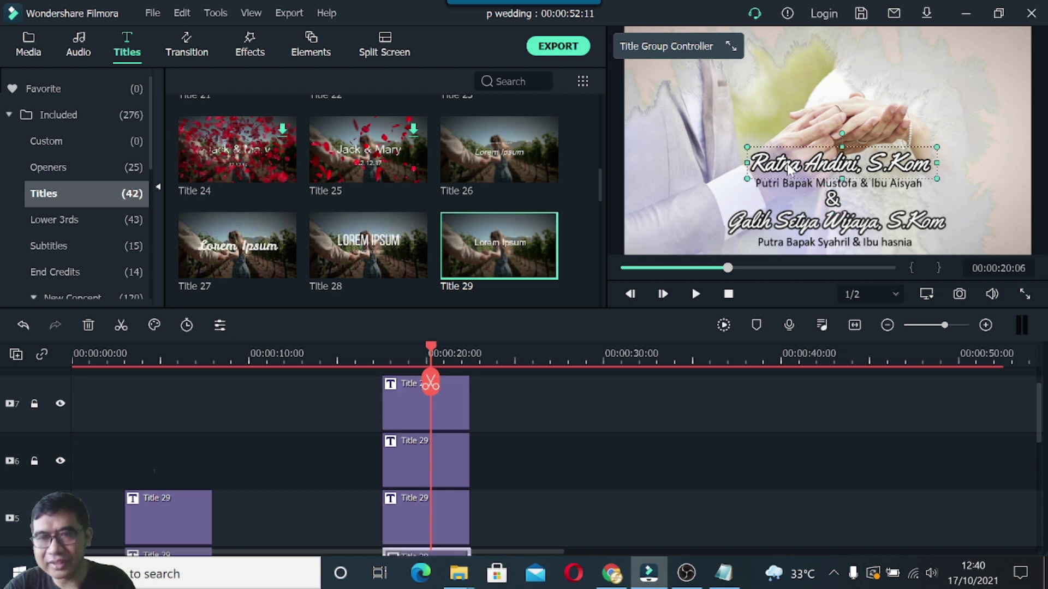
key(Left)
key(Left)
key(Left)
key(Left)
key(Left)
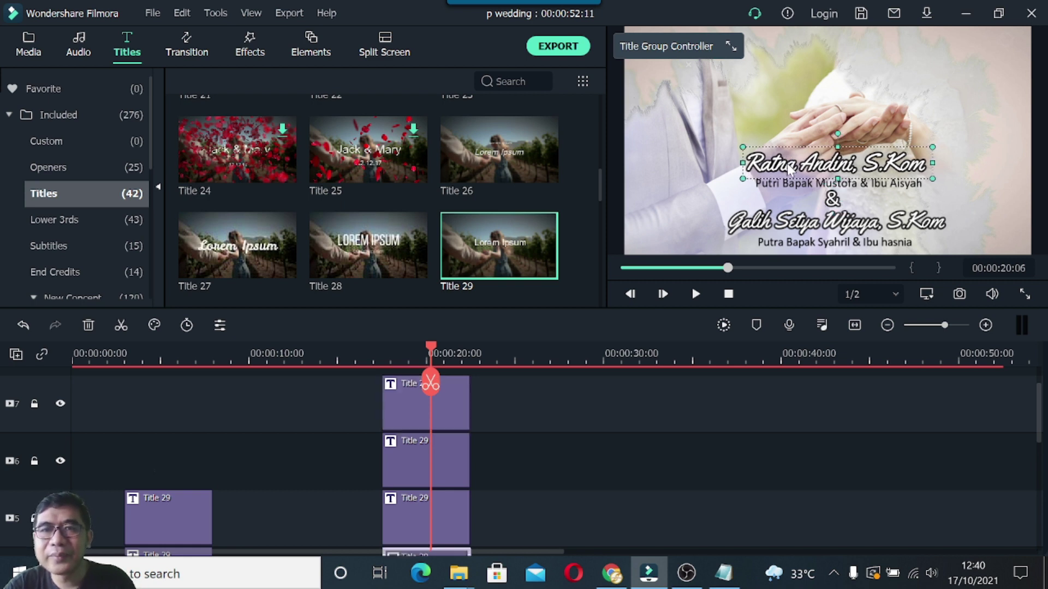
click(794, 188)
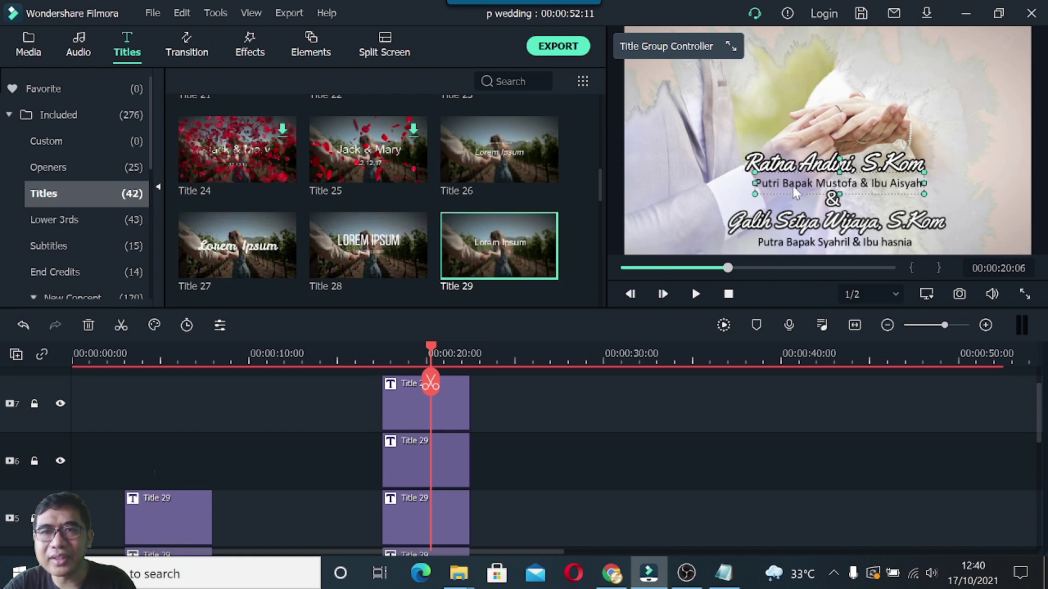
key(Up)
key(Up)
key(Up)
key(Up)
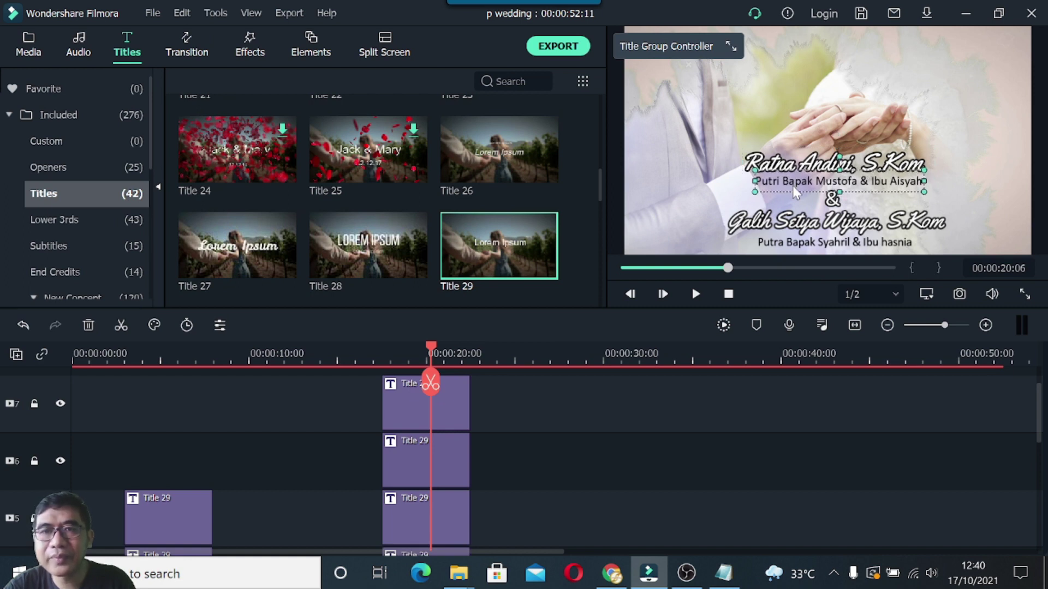
key(Left)
key(Left)
key(Left)
key(Left)
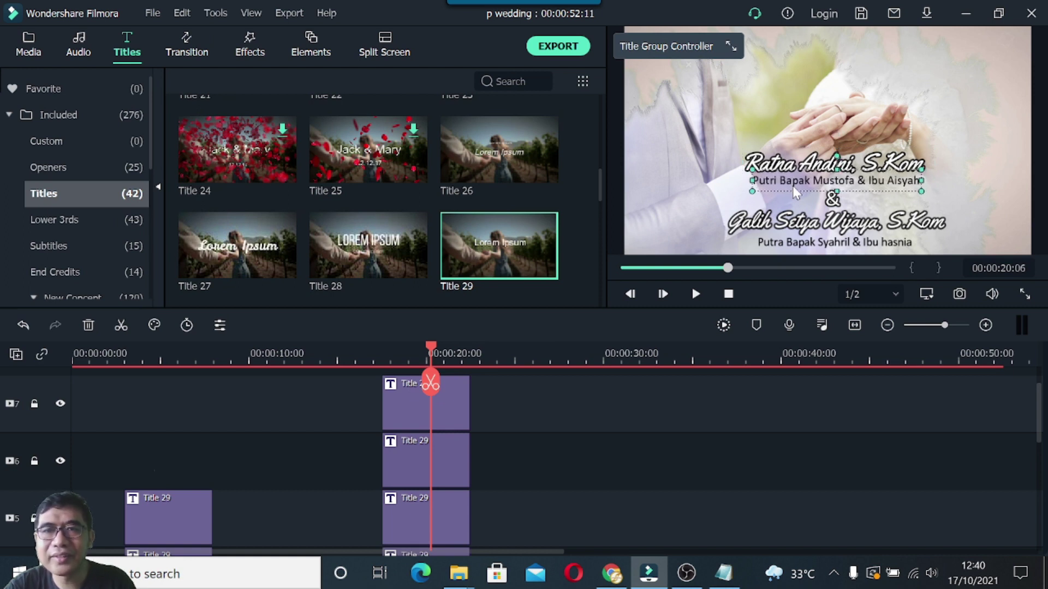
key(Left)
key(Left)
key(Left)
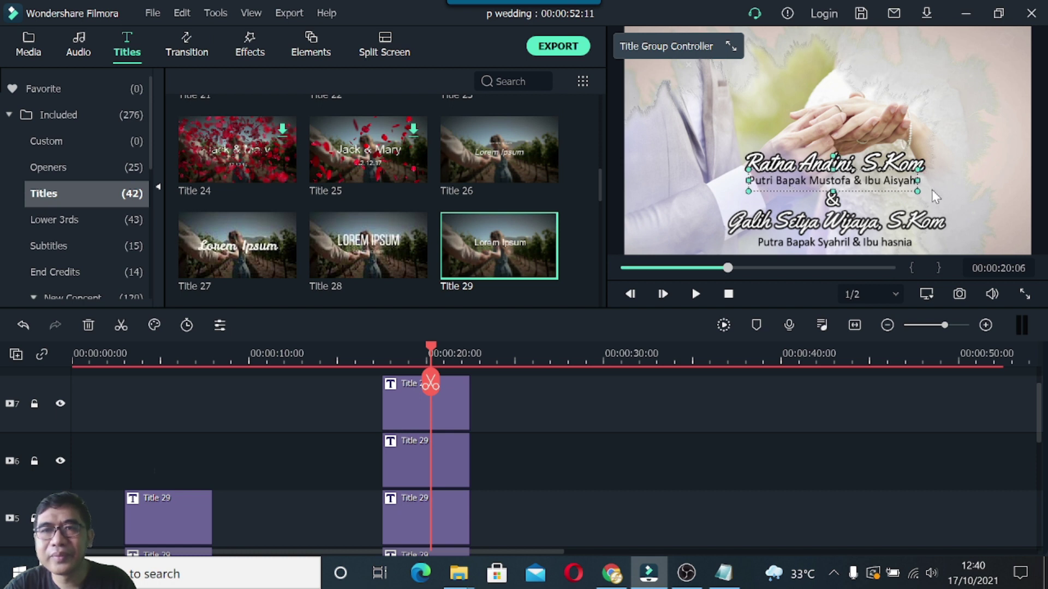
Nudge the ampersand left and up to centre it between the names.
click(832, 203)
key(Left)
key(Left)
key(Left)
key(Left)
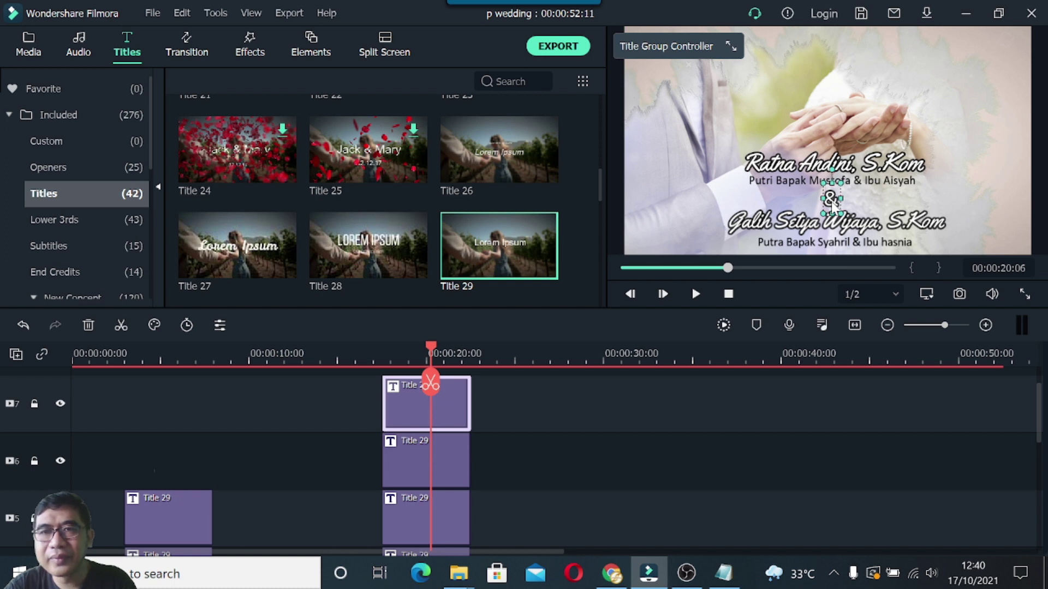
key(Up)
key(Up)
key(Up)
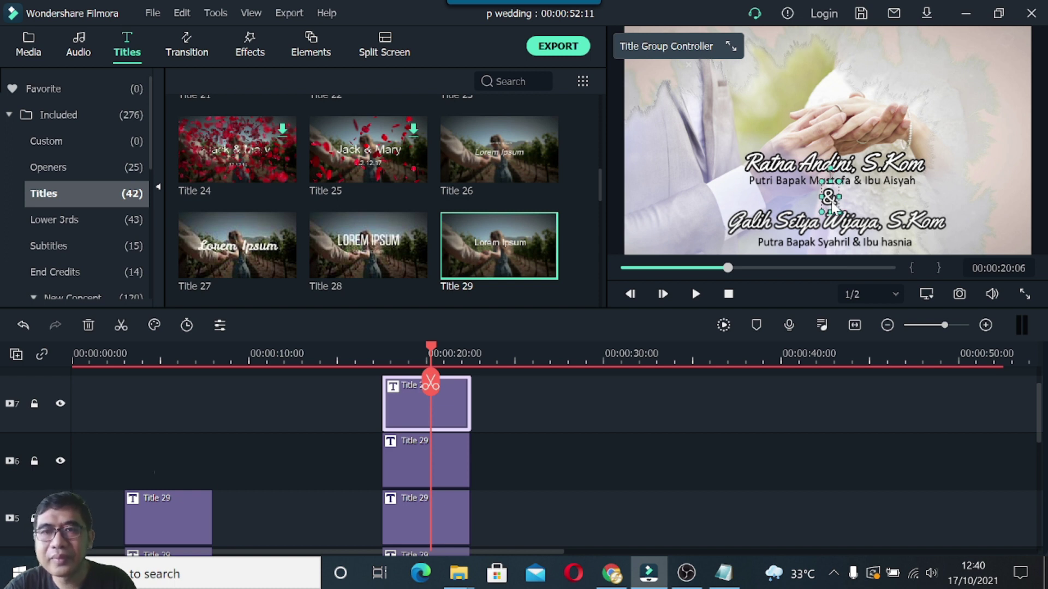
click(613, 194)
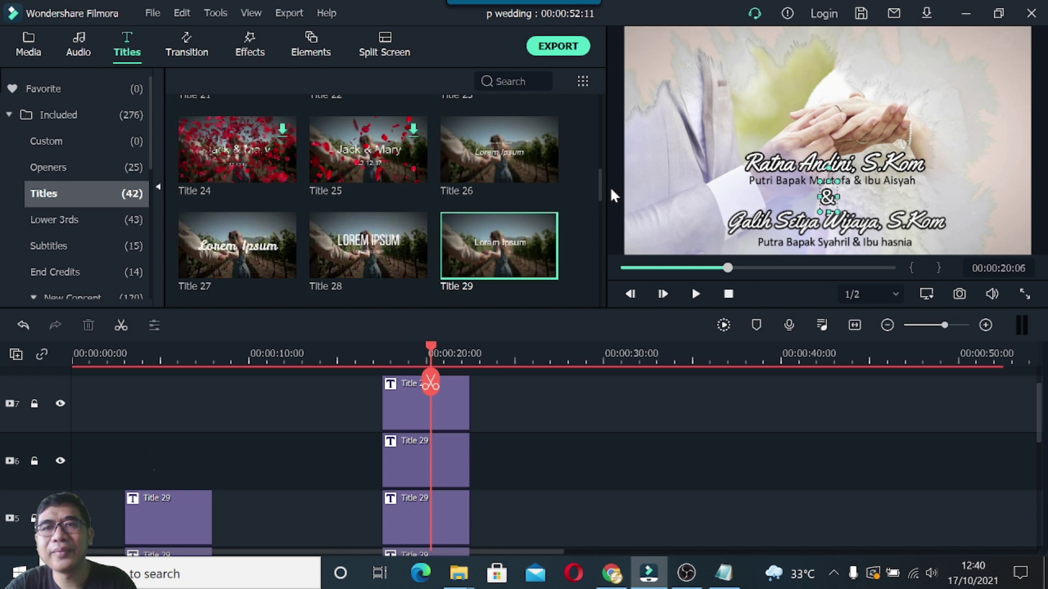
click(881, 244)
Change the mother's name initial from lowercase h to capital H in the track 5 parents' line.
double_click(869, 243)
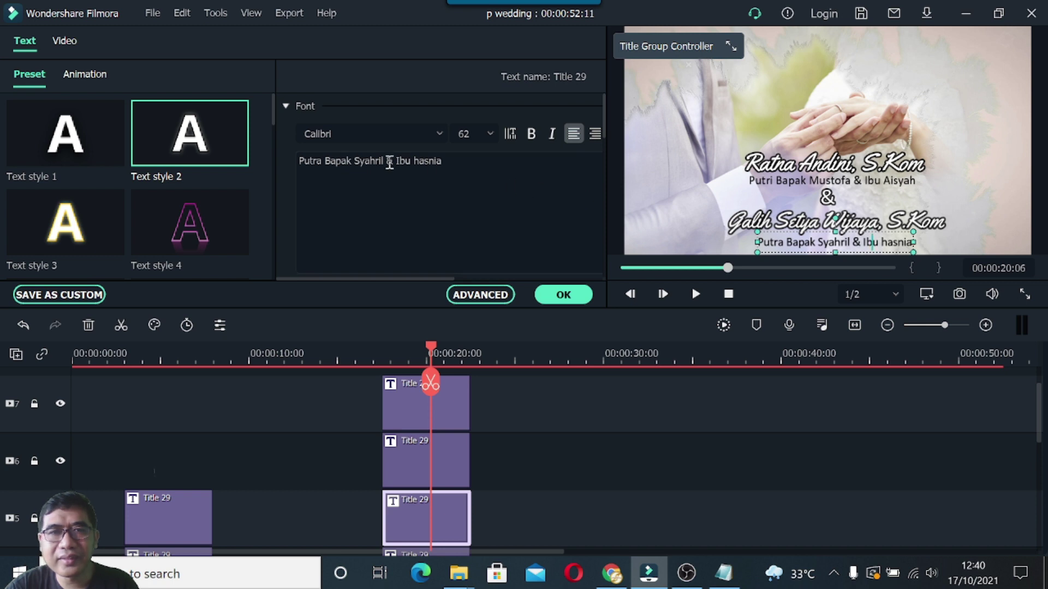
click(420, 160)
key(BackSpace)
text(H)
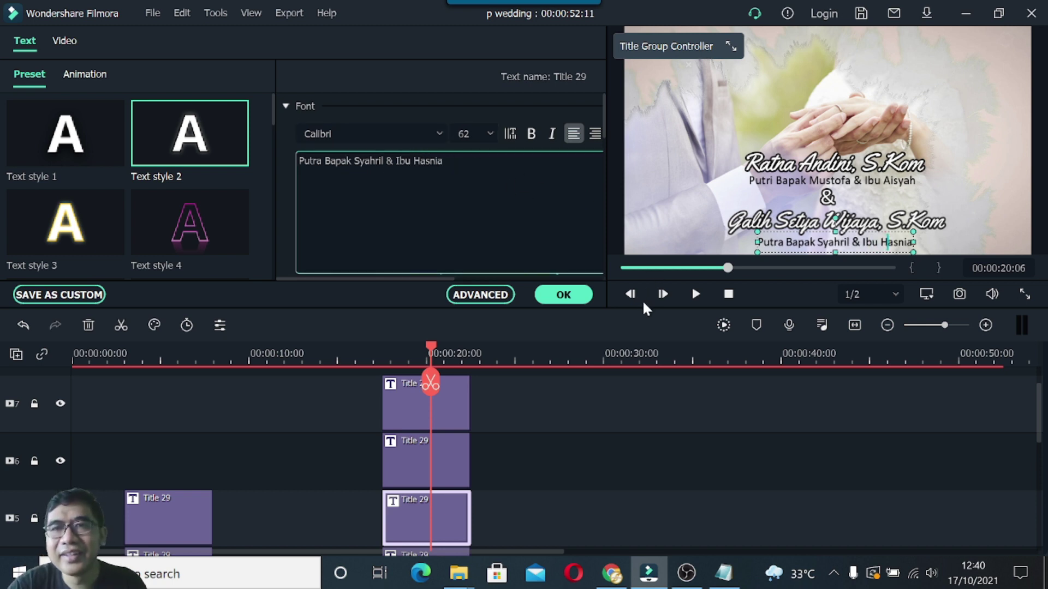
click(566, 295)
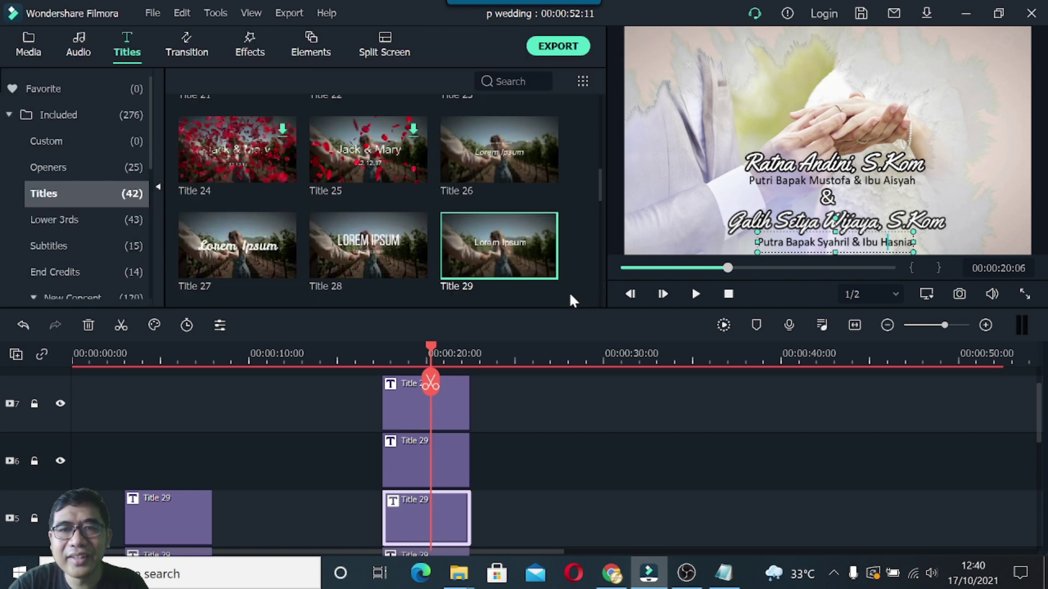
click(616, 211)
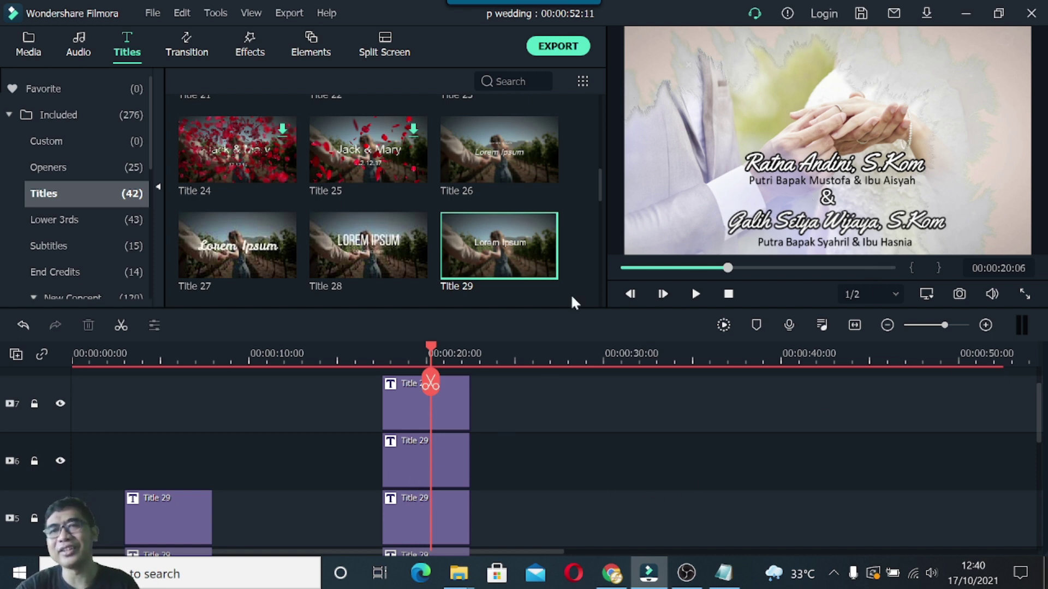
mouse_move(435, 349)
mouse_down()
mouse_move(361, 352)
mouse_move(451, 358)
mouse_up()
click(786, 174)
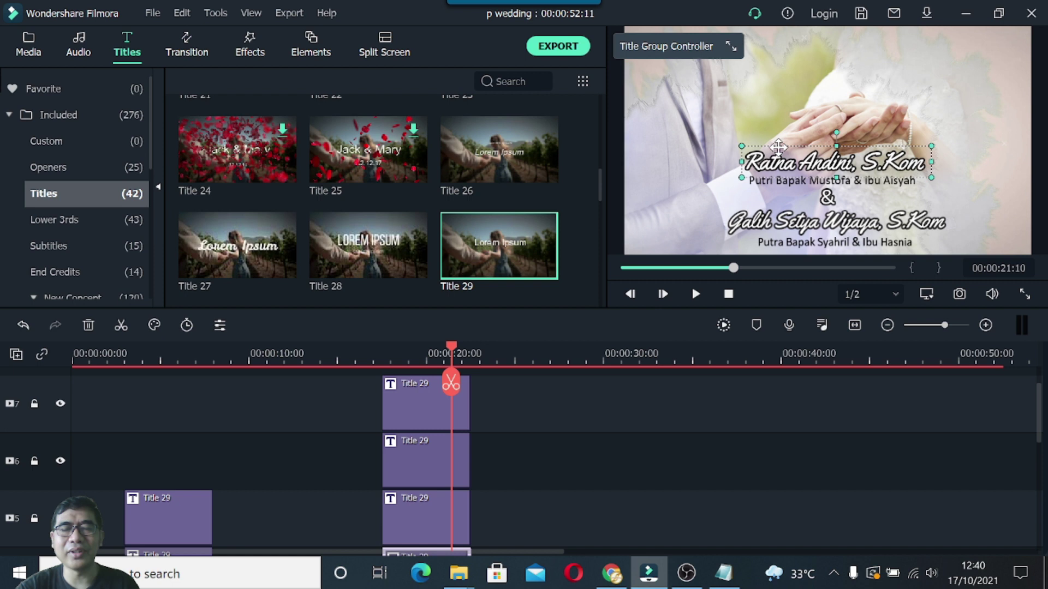
double_click(775, 162)
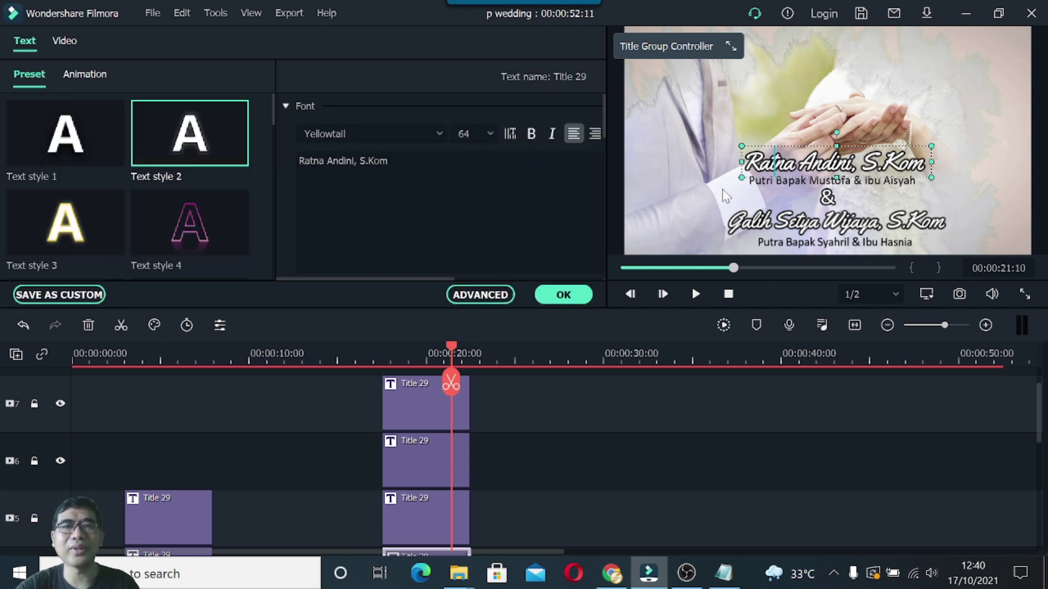
click(81, 75)
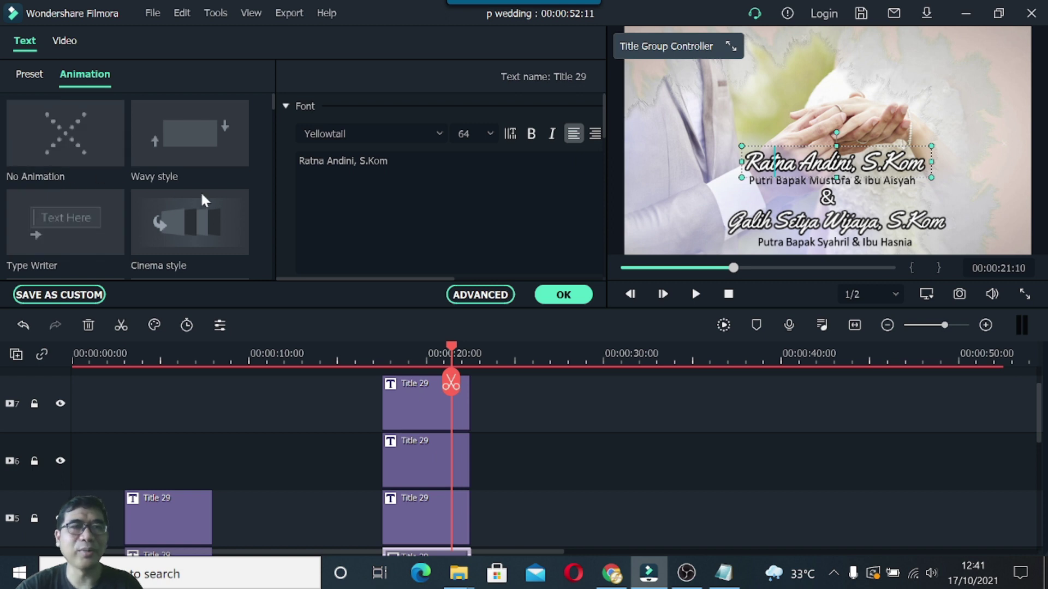
click(491, 296)
scroll(231, 299, down, 2)
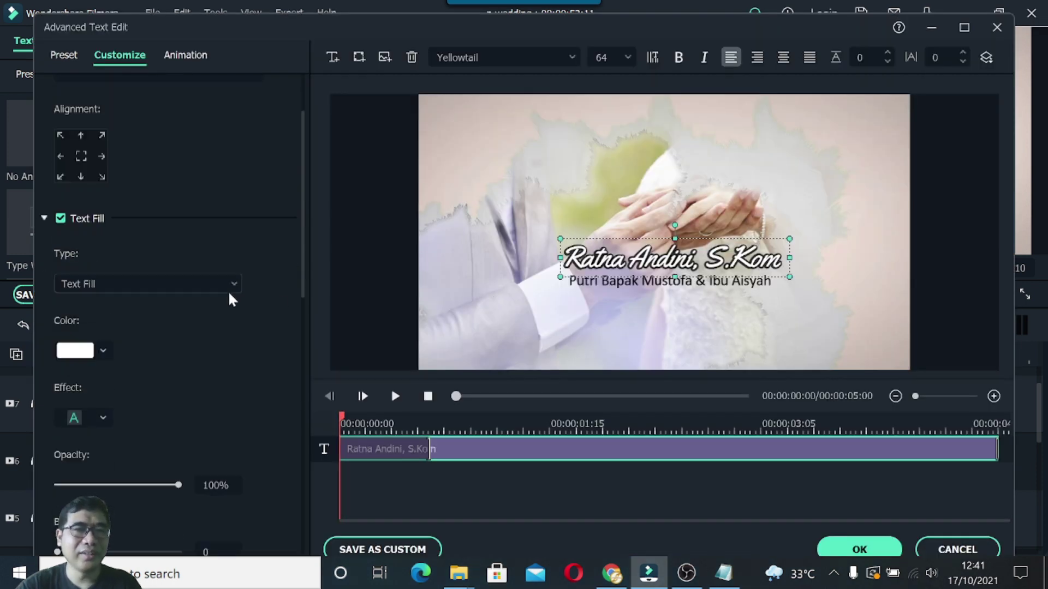
scroll(82, 346, down, 1)
scroll(97, 359, down, 3)
scroll(97, 358, down, 3)
scroll(95, 357, up, 3)
scroll(96, 360, down, 3)
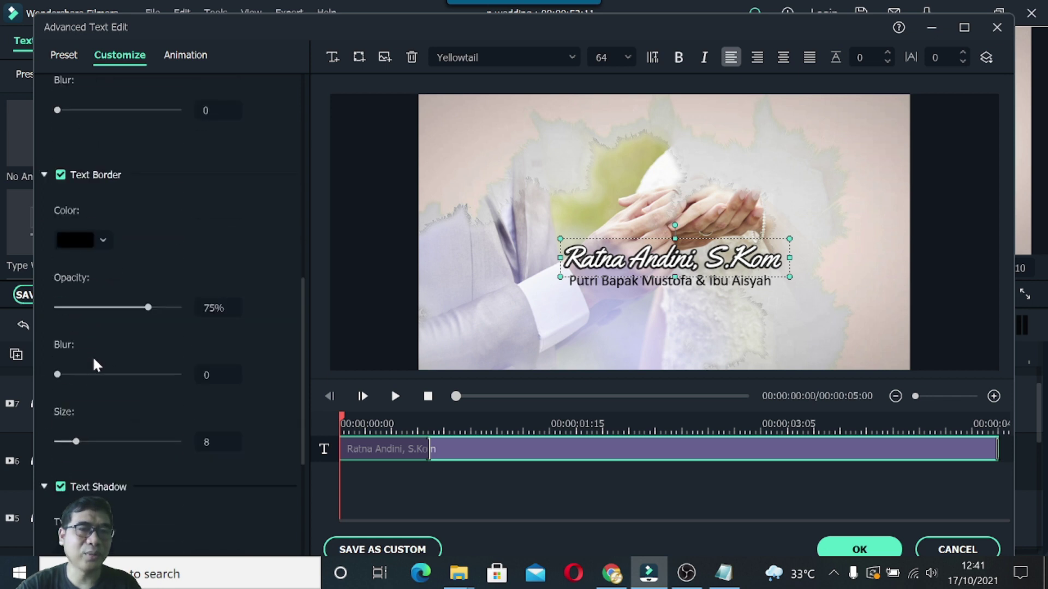
scroll(97, 367, down, 2)
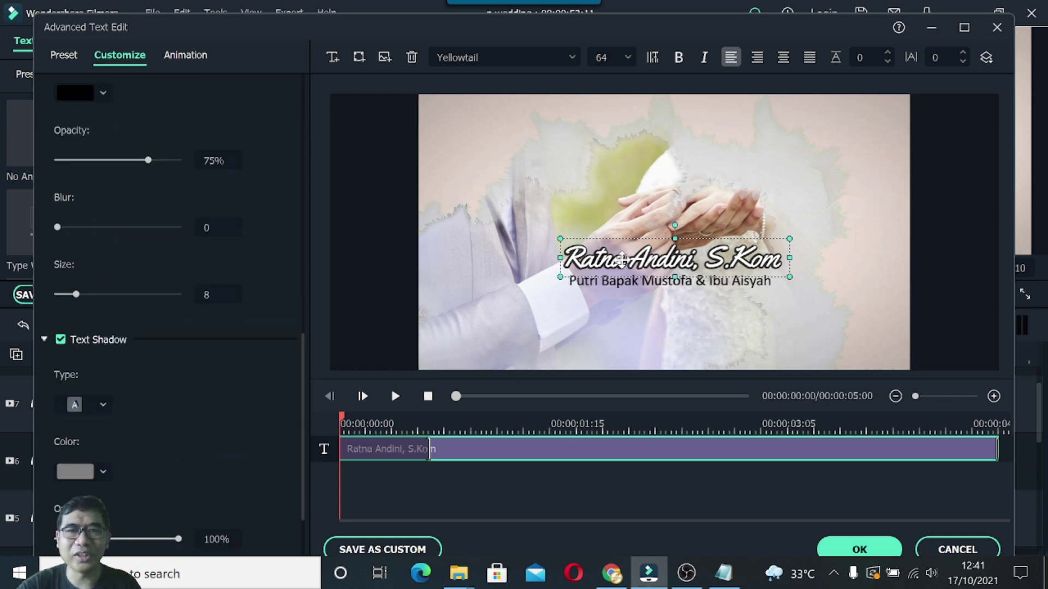
scroll(75, 351, down, 2)
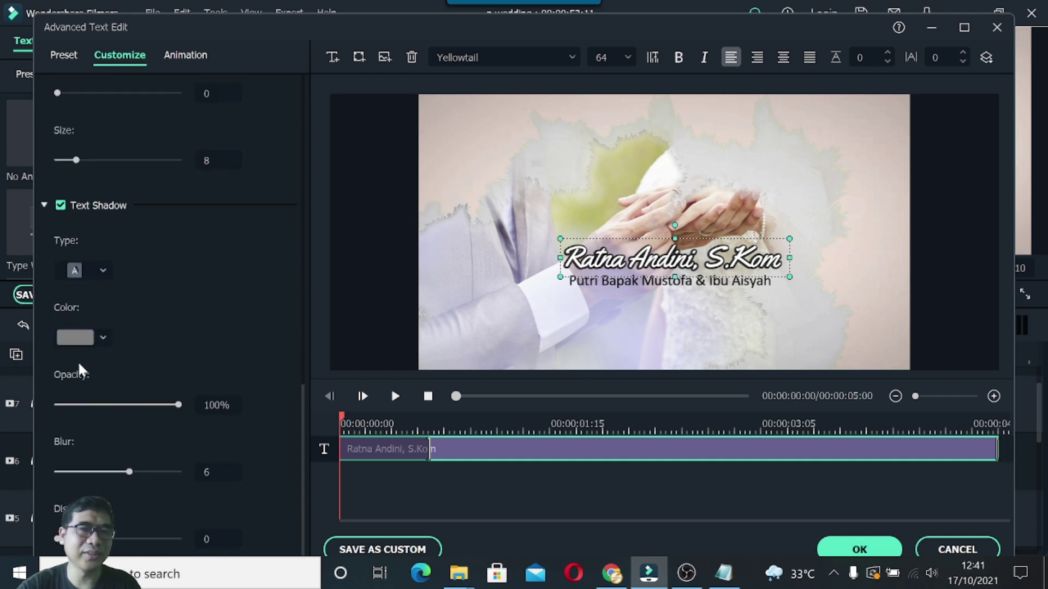
scroll(81, 370, up, 6)
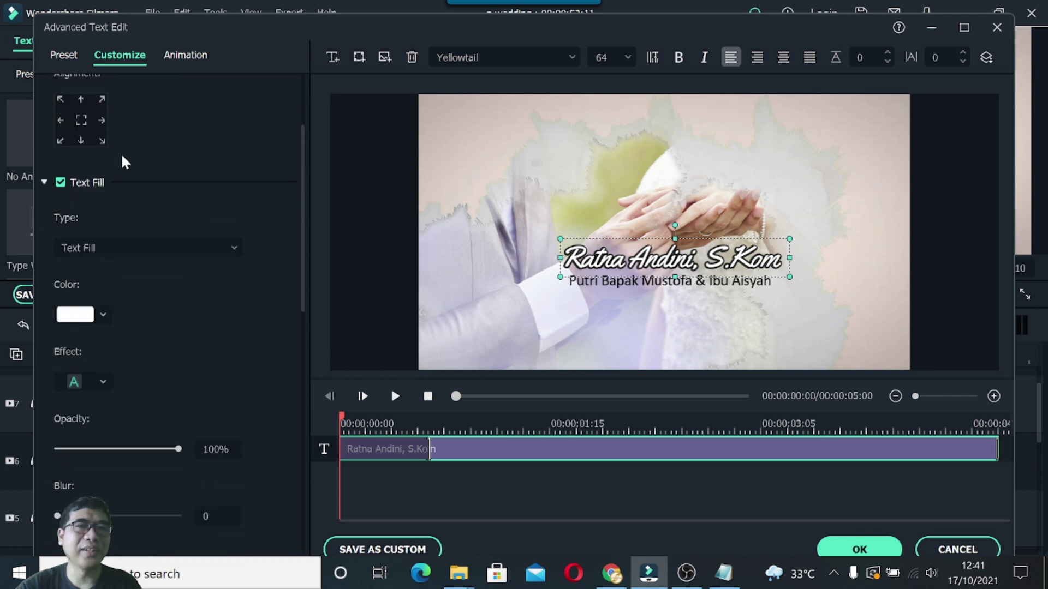
scroll(122, 159, up, 2)
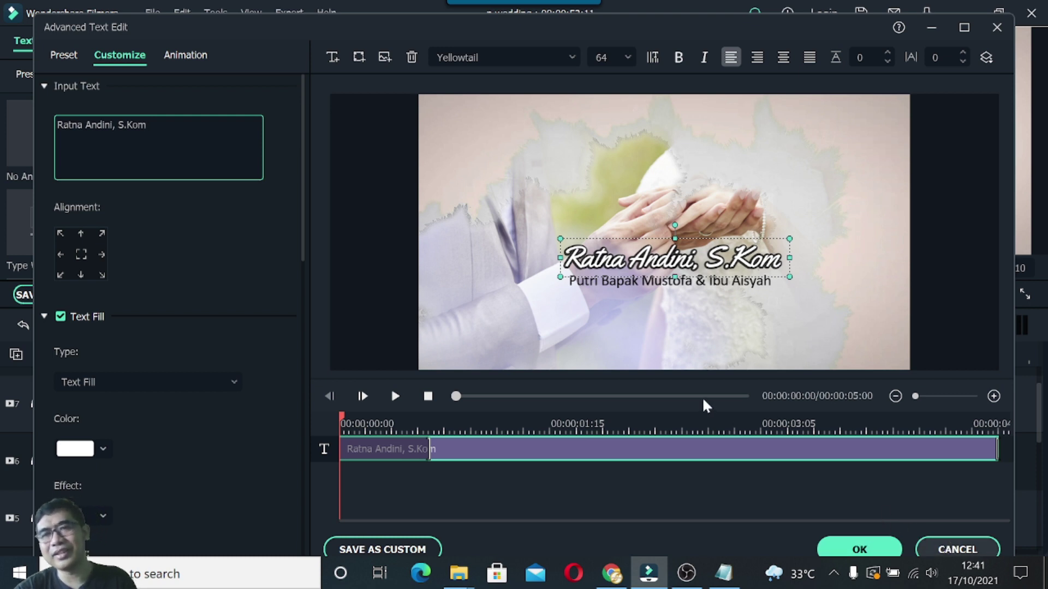
key(Escape)
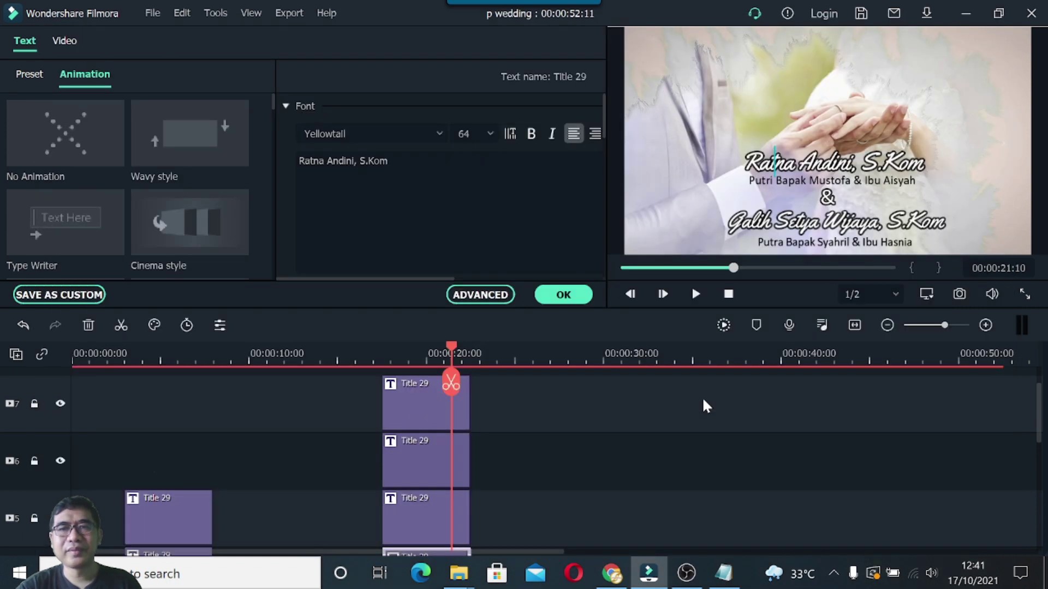
Close the name title editor, check the invitation text in Notepad, then minimize Notepad.
click(563, 295)
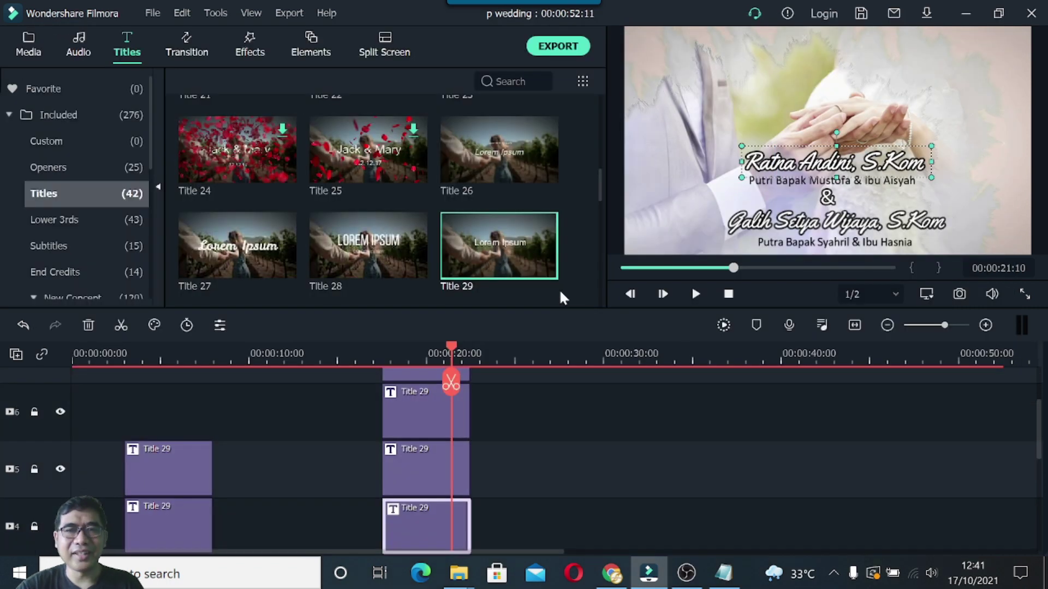
scroll(502, 376, down, 3)
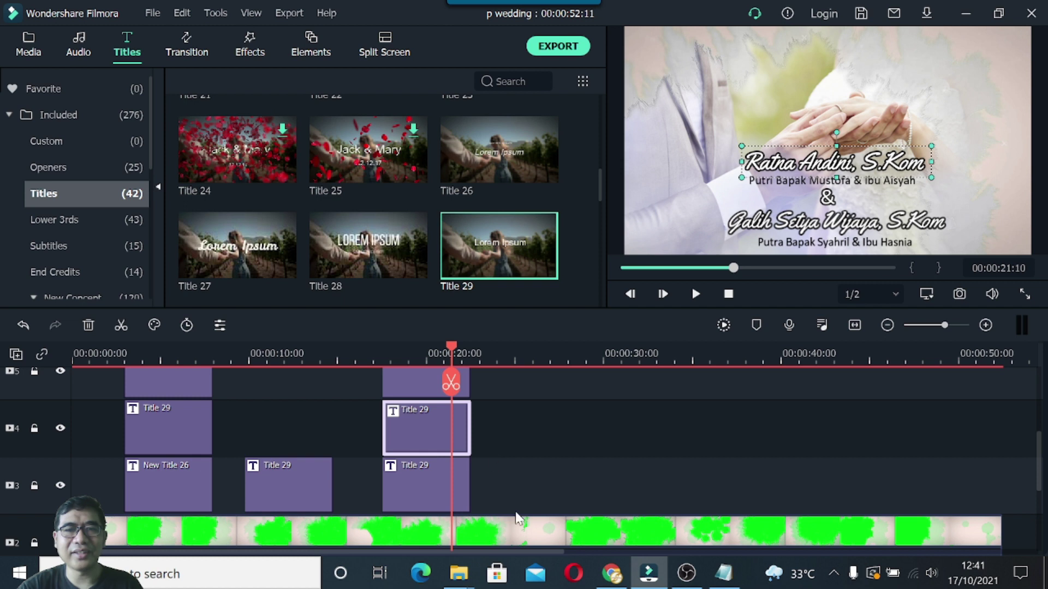
click(724, 573)
scroll(590, 314, down, 1)
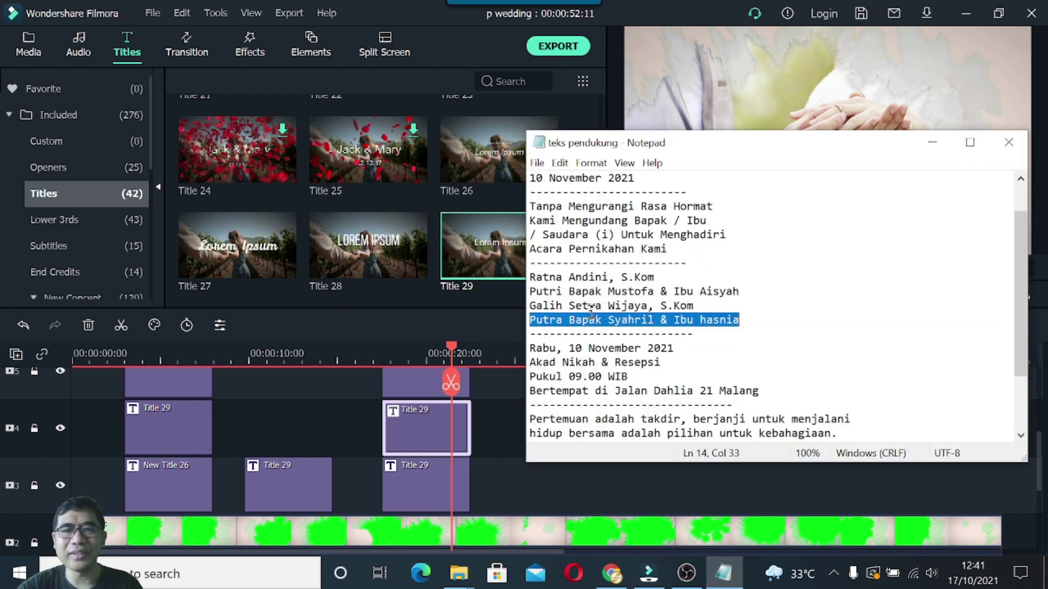
scroll(591, 314, down, 1)
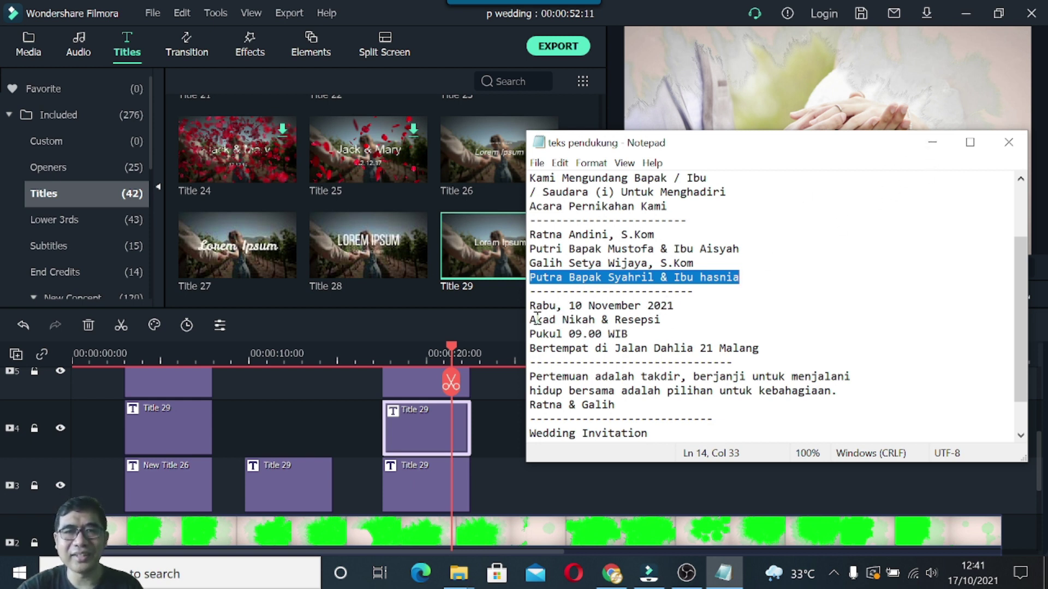
click(932, 142)
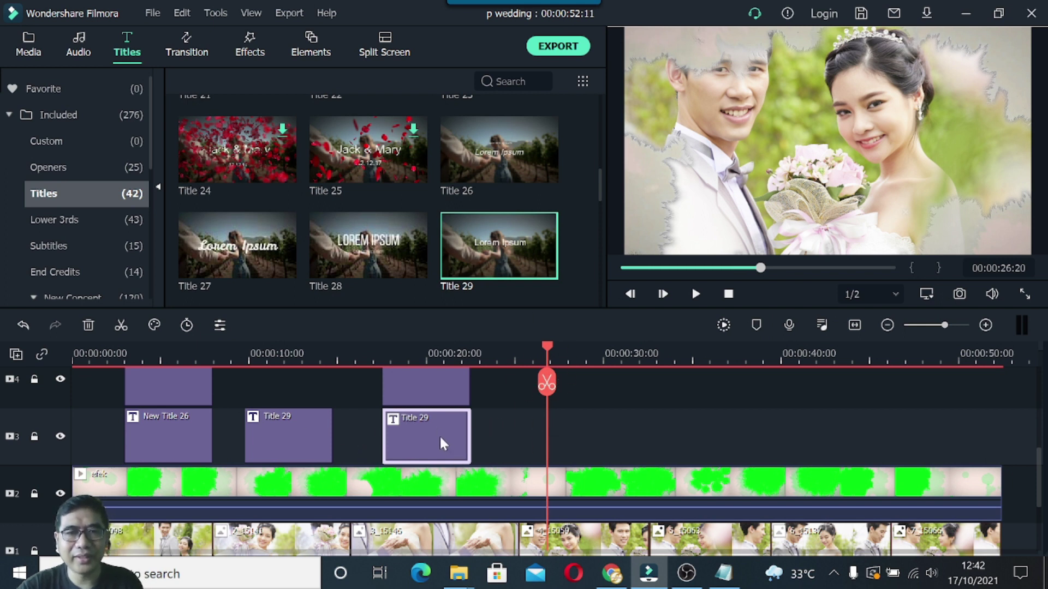
Copy the track 3 Title 29 parents' clip and paste it on track 3 near 00:00:27:02.
click(436, 389)
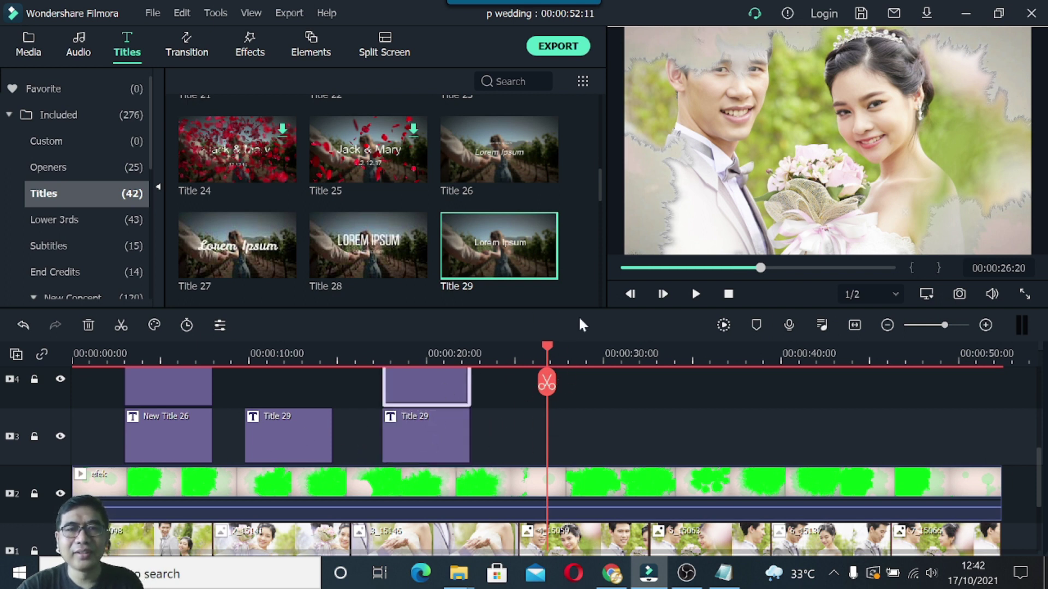
double_click(446, 437)
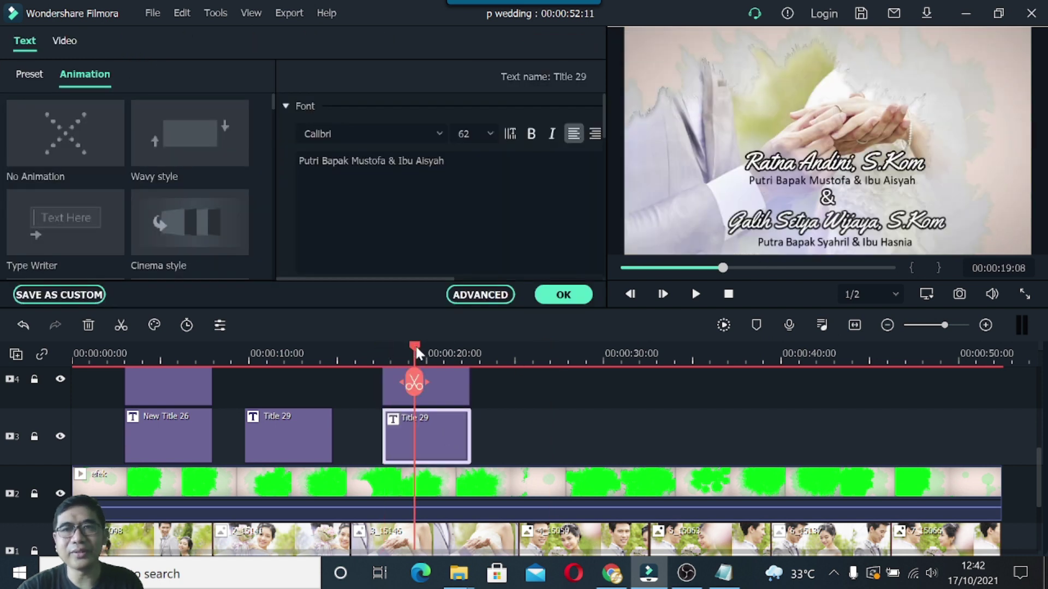
right_click(440, 438)
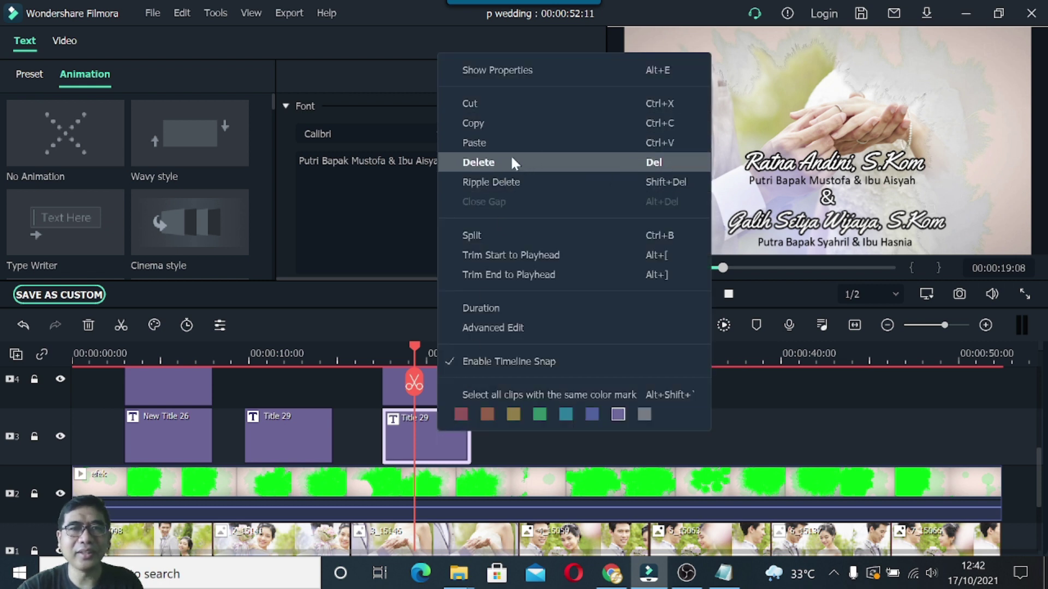
click(489, 122)
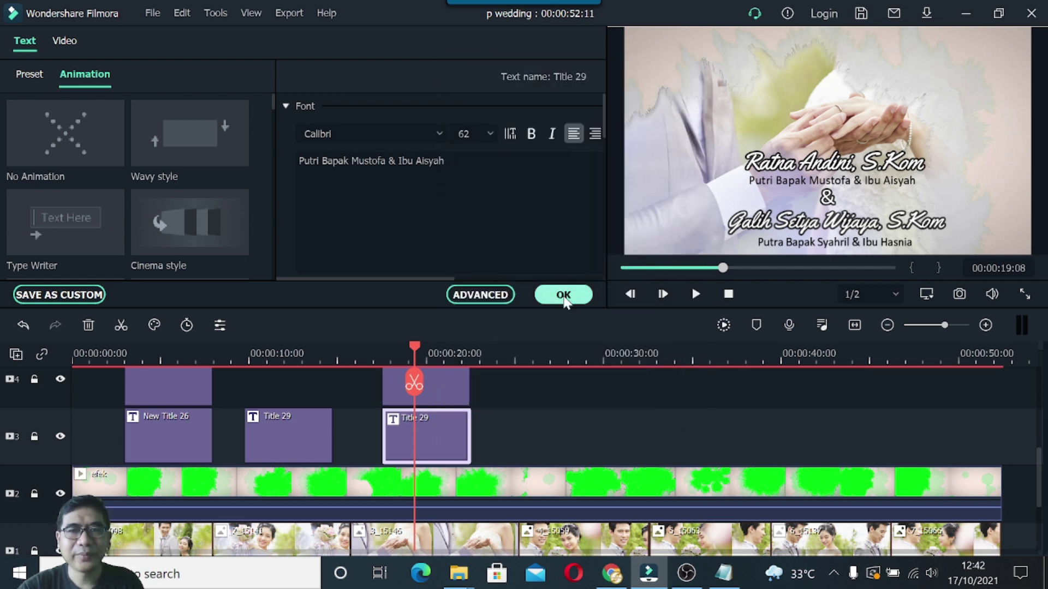
click(563, 294)
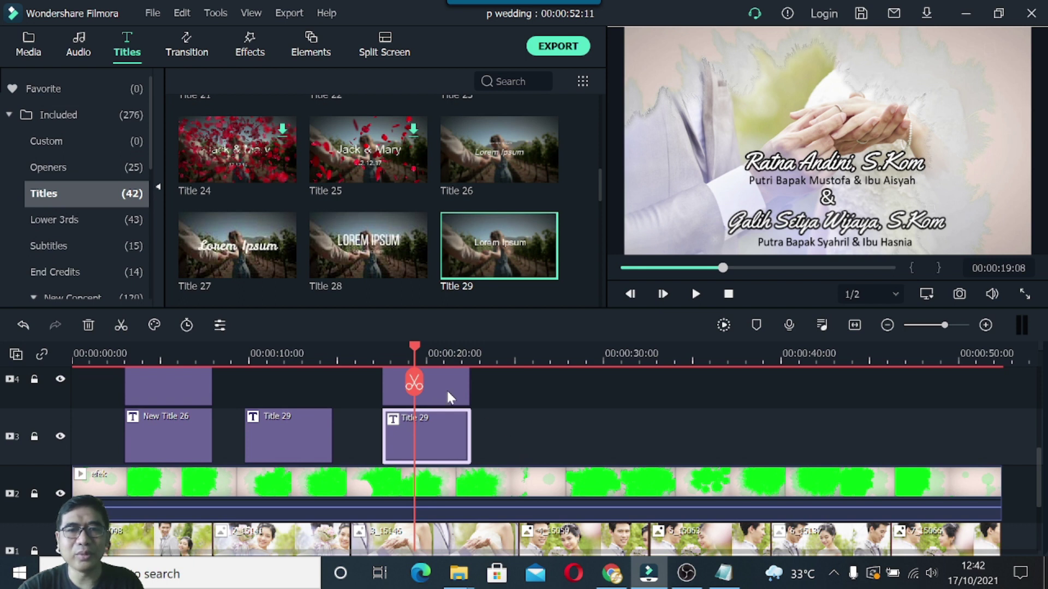
drag(414, 345, 552, 347)
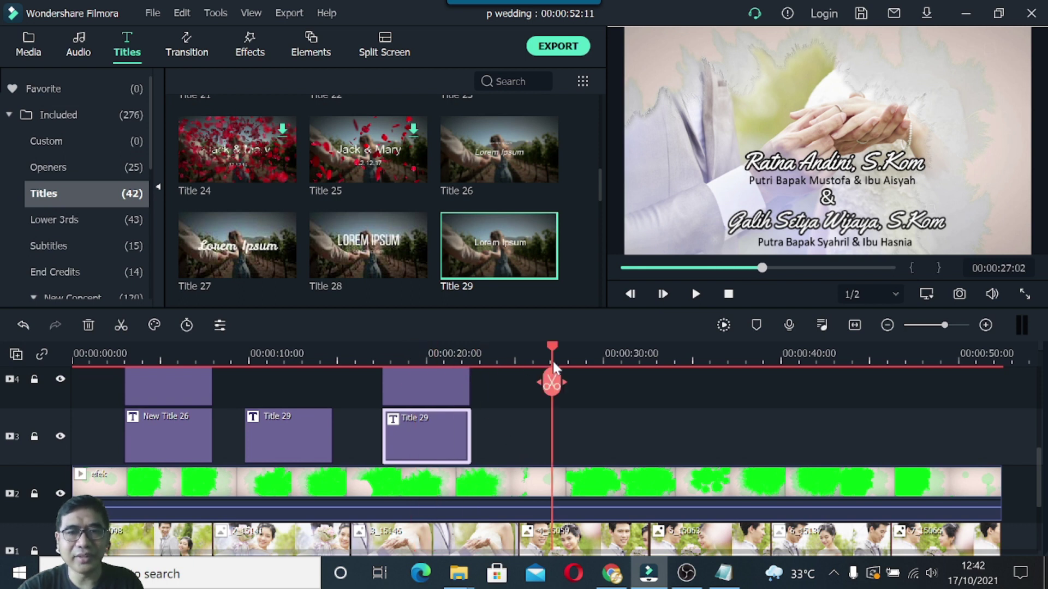
right_click(525, 440)
click(572, 148)
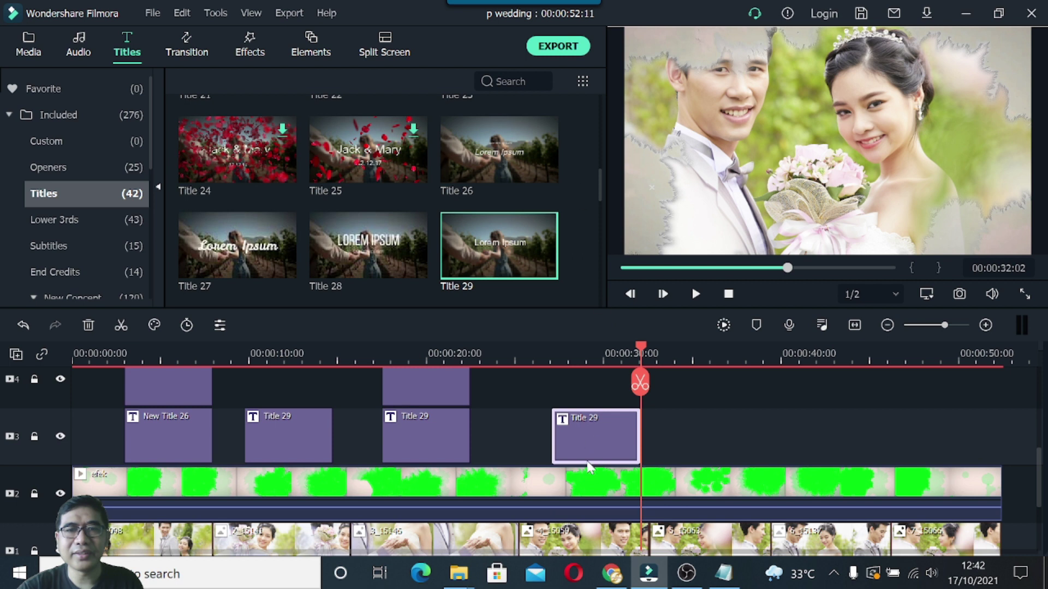
drag(572, 440, 545, 436)
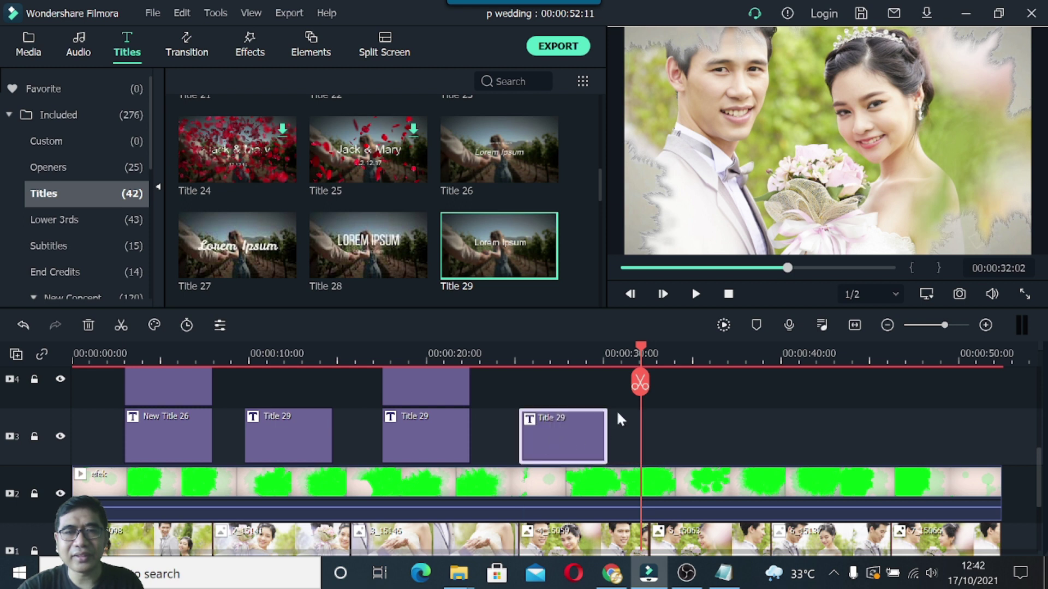
Select the date line 'Rabu, 10 November 2021' in the invitation notes.
drag(640, 346, 558, 358)
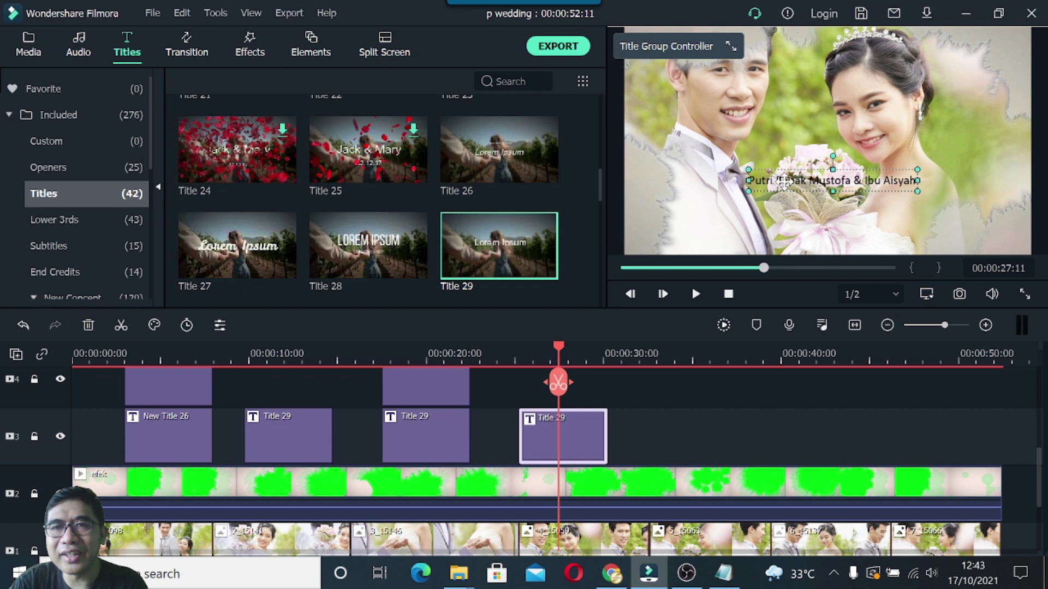
click(723, 573)
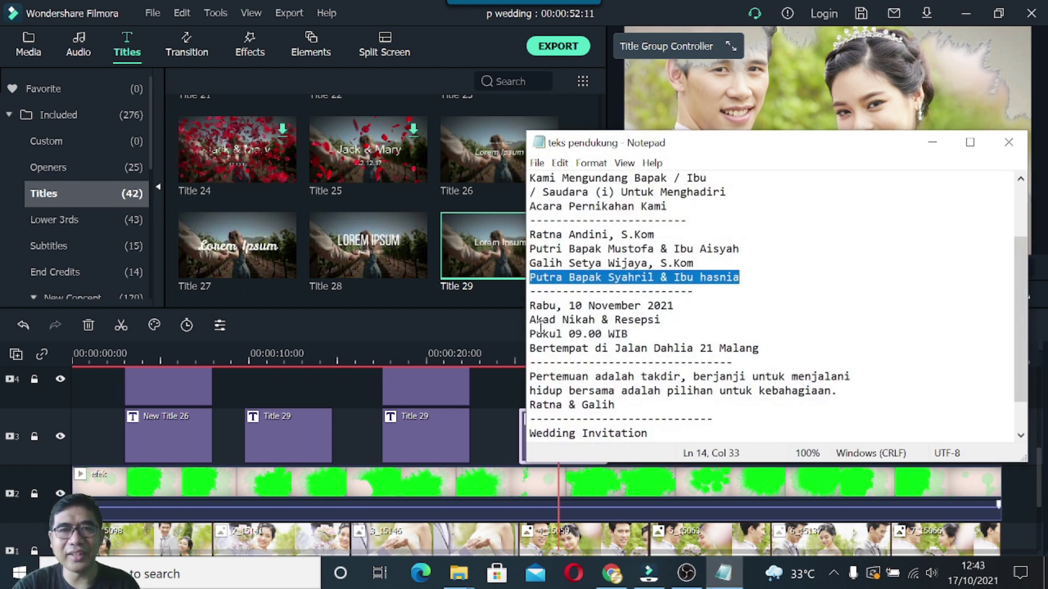
drag(533, 308, 678, 306)
key(ctrl+c)
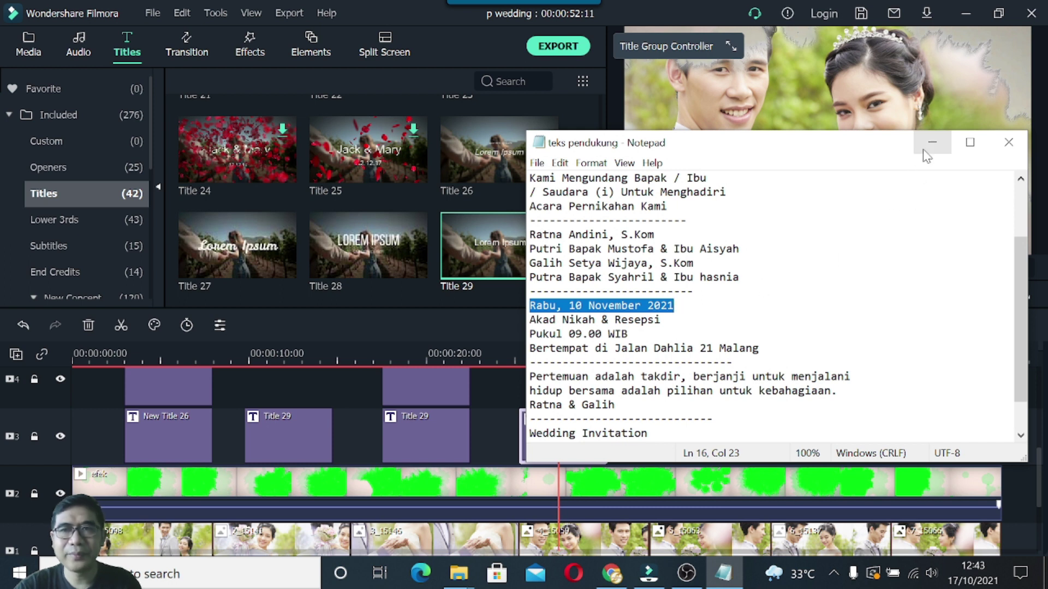
Replace the pasted title's text with 'Rabu, 10 November 2021' and apply Text style 2.
click(932, 143)
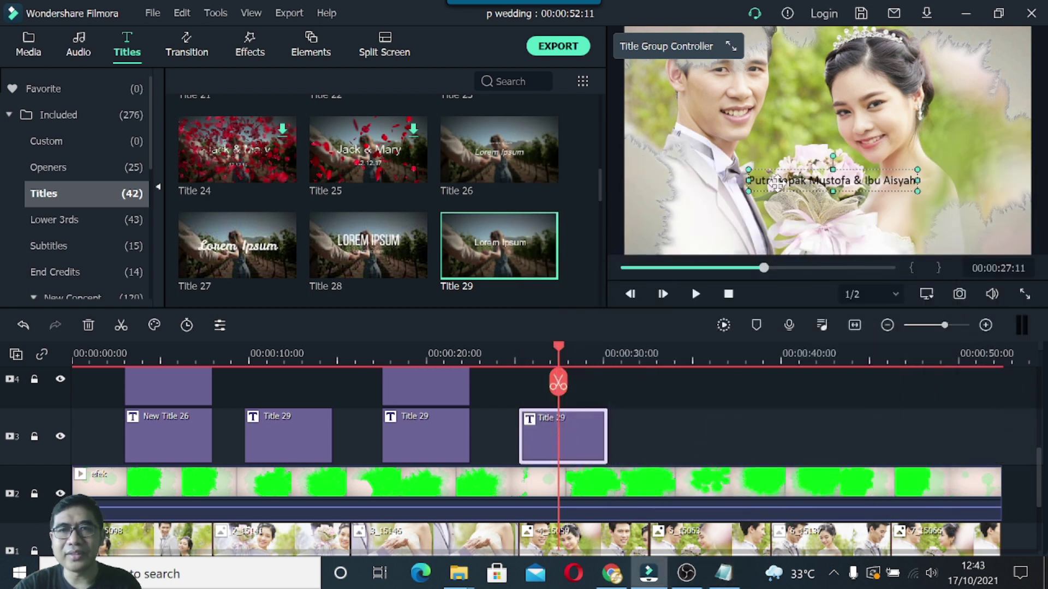
double_click(775, 184)
drag(475, 167, 417, 163)
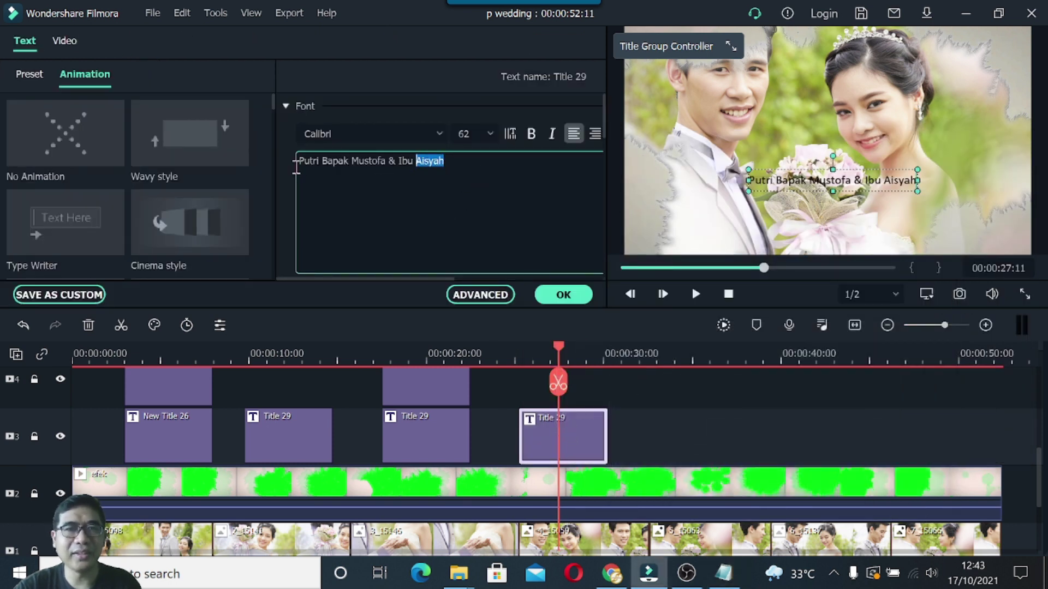
drag(296, 164, 282, 159)
key(ctrl+v)
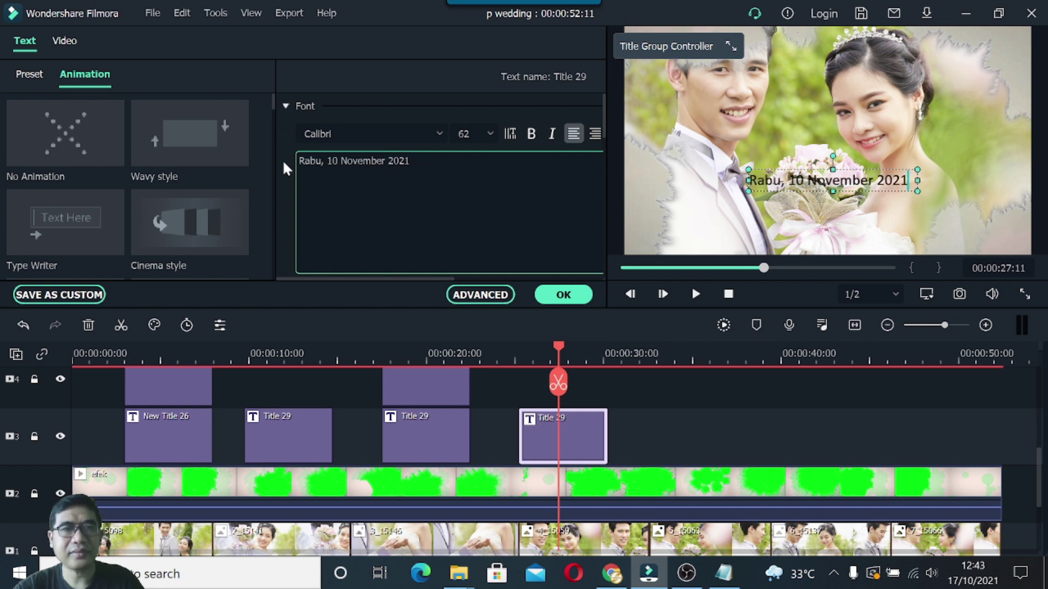
click(30, 75)
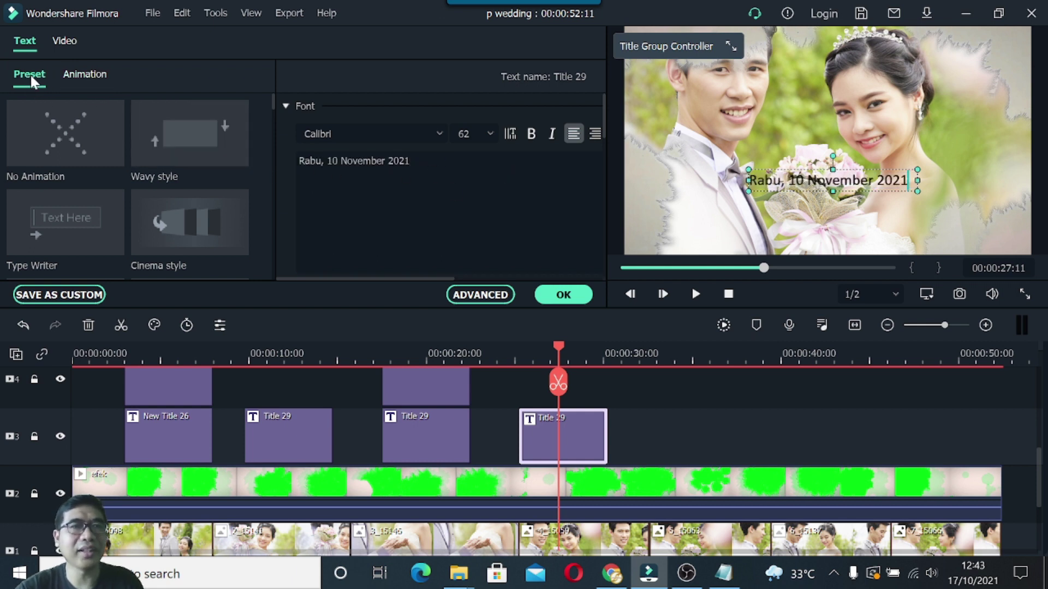
click(218, 129)
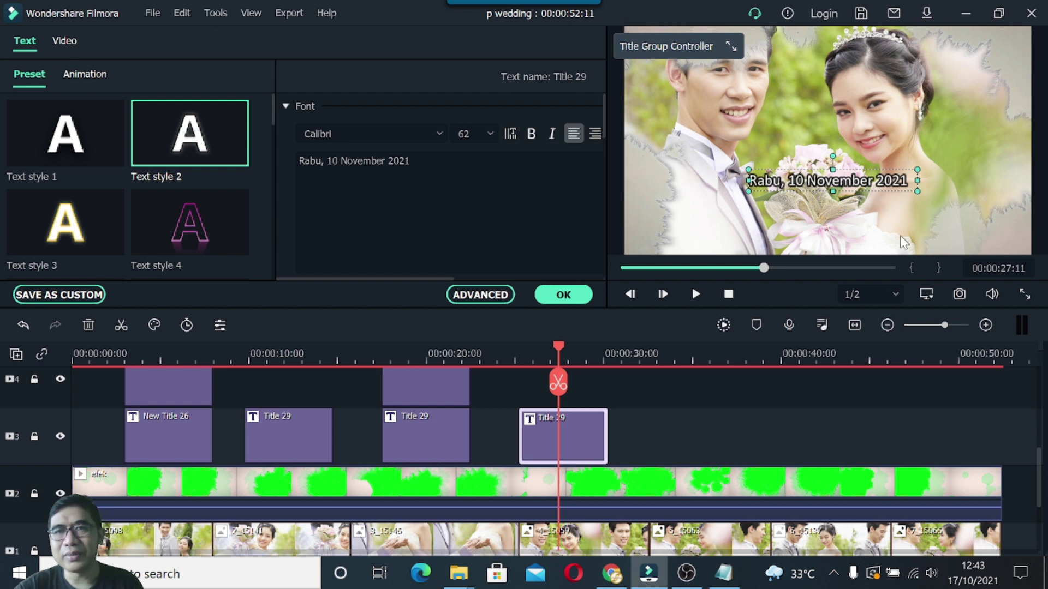
click(564, 296)
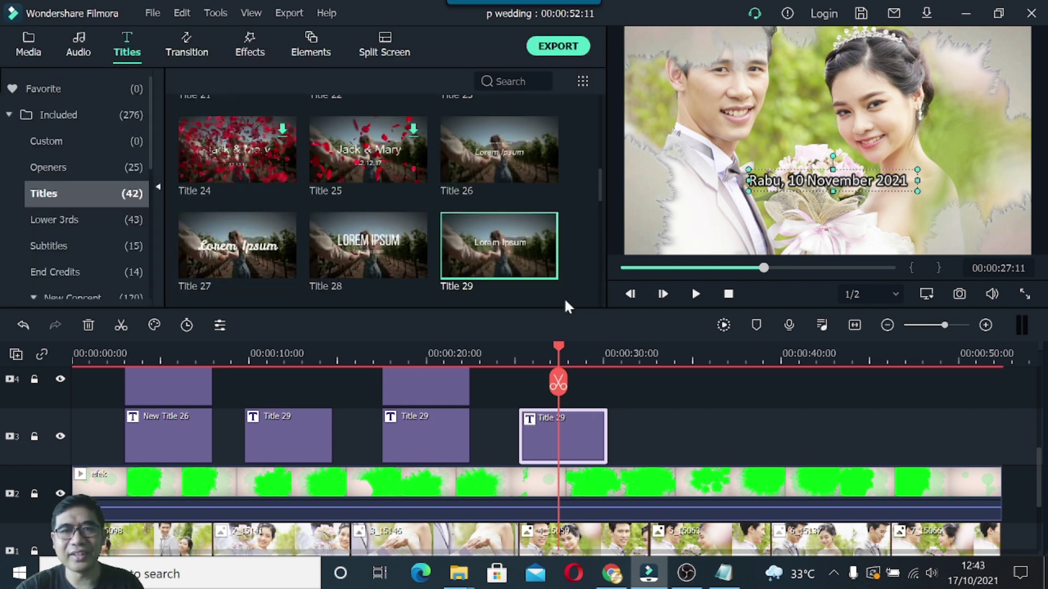
Paste another Title 29 copy onto track 4 at about 25–30 s, then select the three event lines in the notes.
click(441, 423)
right_click(441, 424)
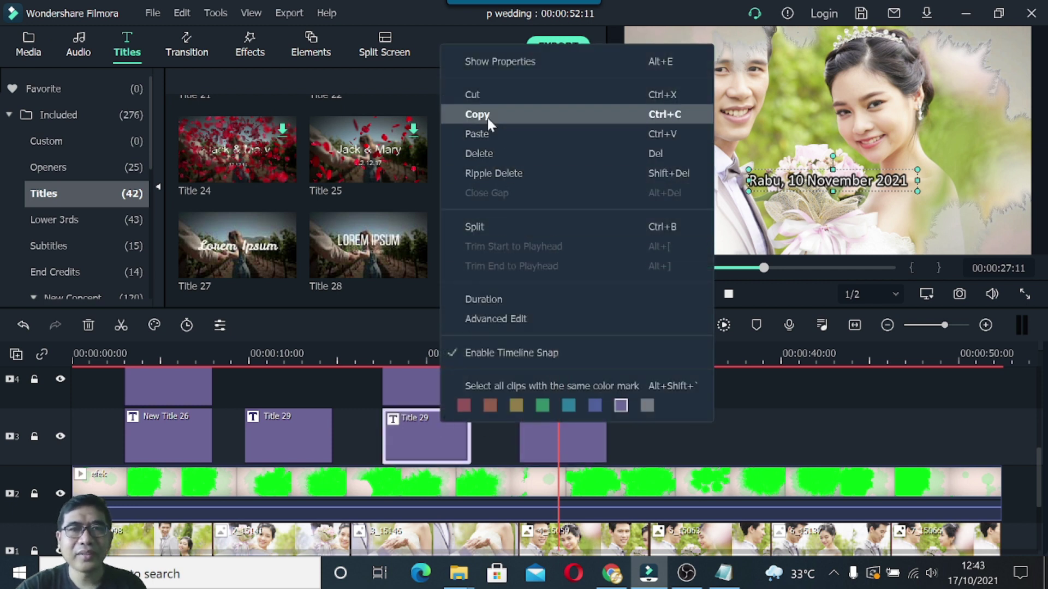
click(487, 116)
drag(557, 348, 594, 349)
click(636, 349)
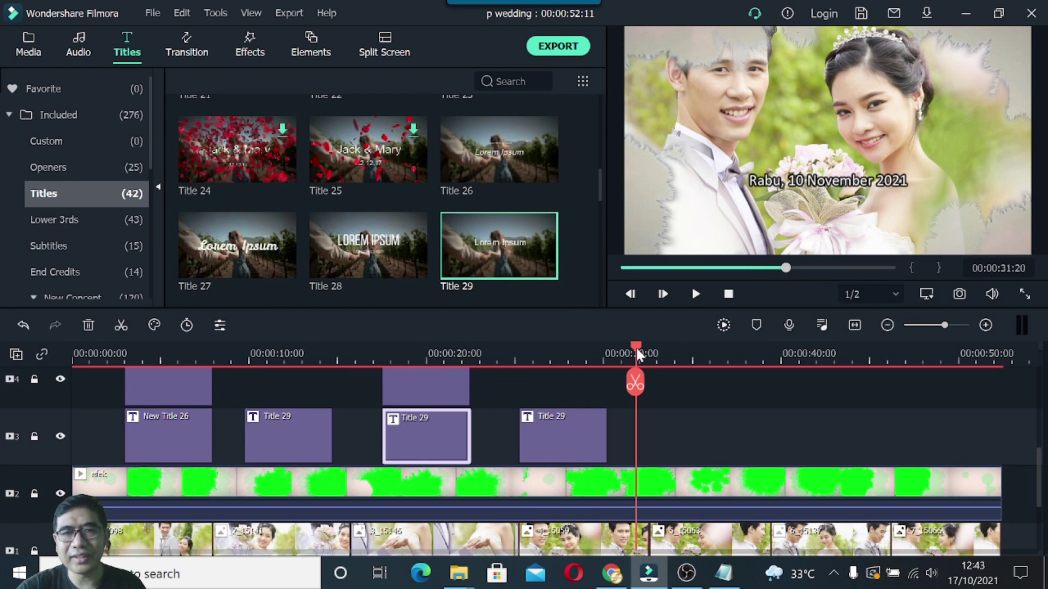
right_click(562, 382)
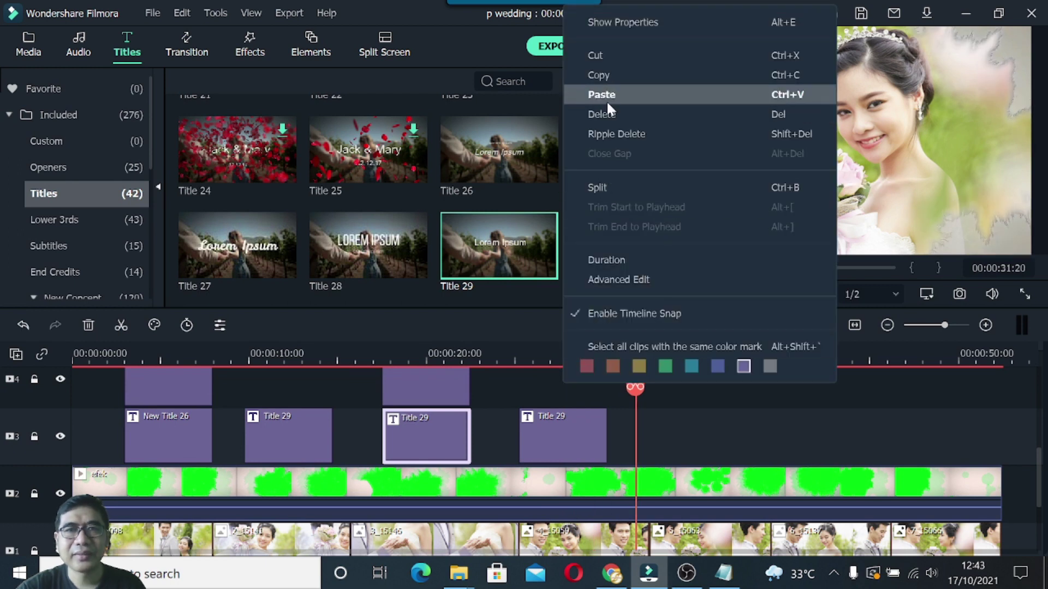
click(607, 99)
drag(675, 437, 560, 398)
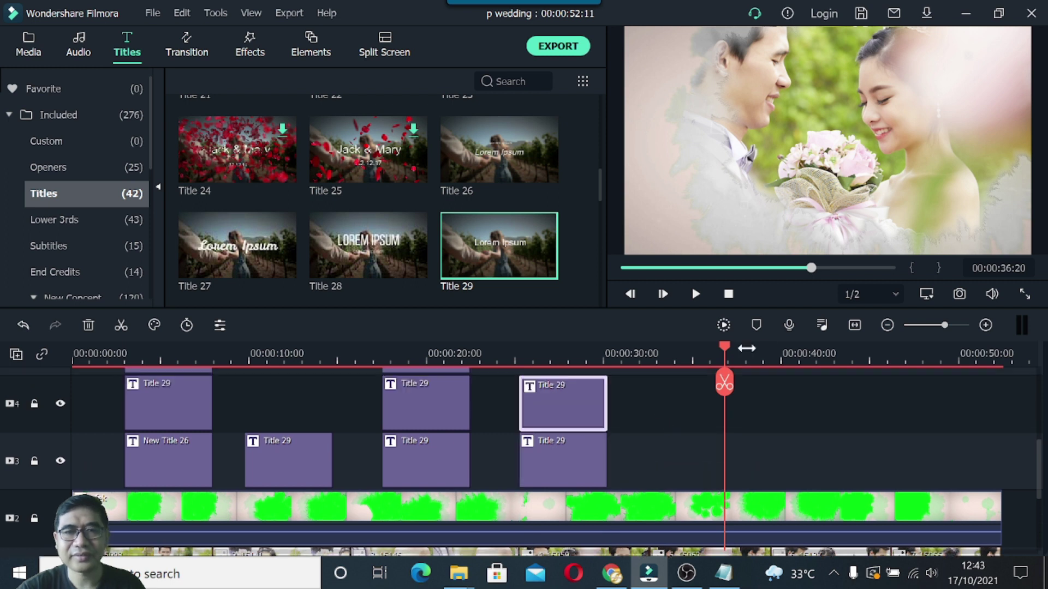
drag(723, 342, 569, 368)
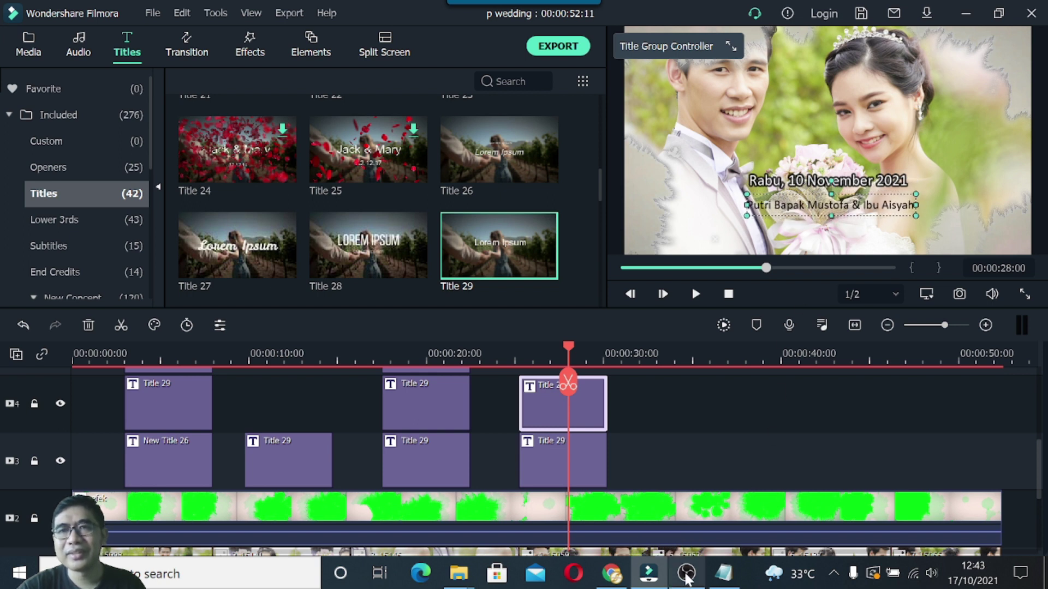
click(723, 573)
drag(529, 324, 770, 350)
key(ctrl+c)
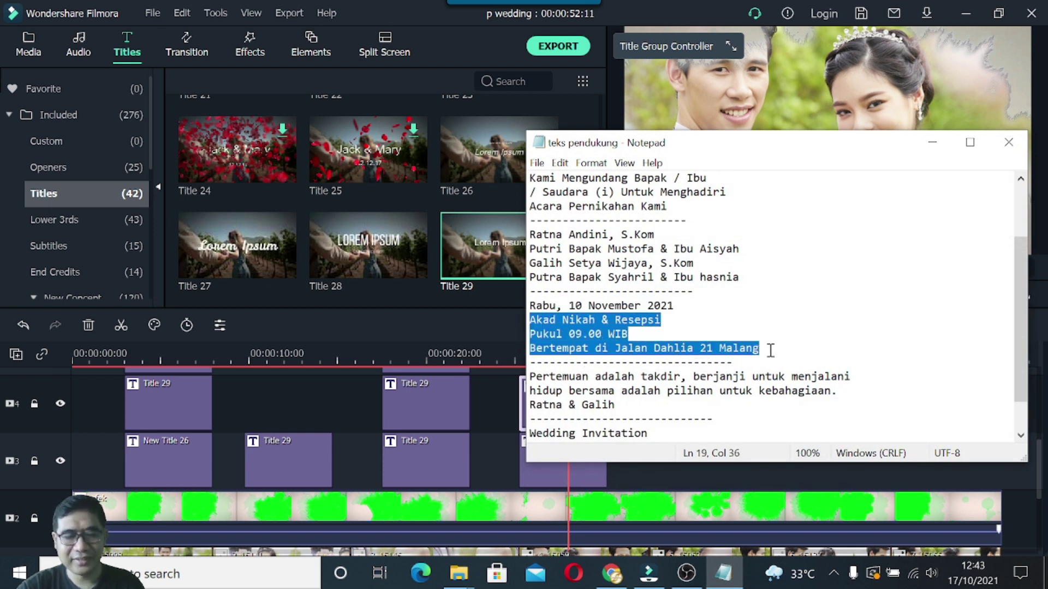
Paste the three event-detail lines over the parents' line in the track 4 title.
click(932, 142)
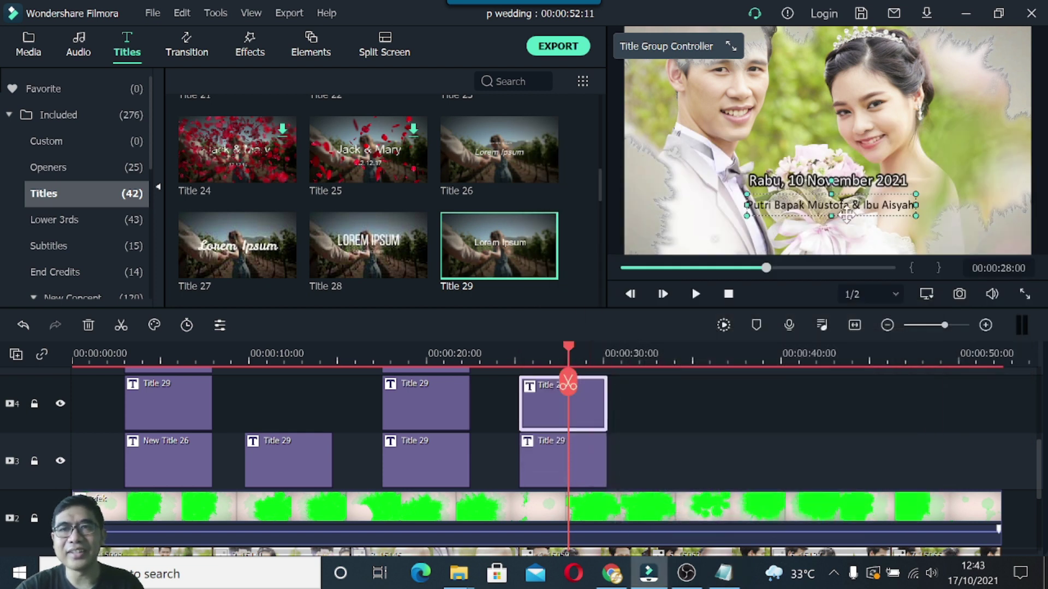
double_click(815, 208)
click(302, 162)
drag(301, 162, 454, 173)
key(ctrl+v)
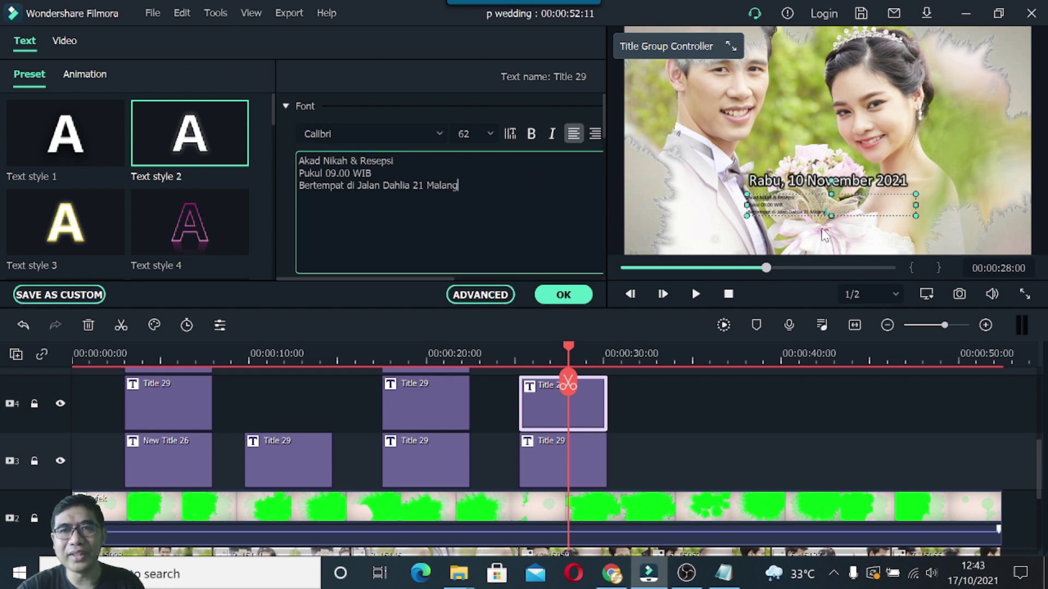
Resize the event-details text box, centre-align the lines, and shift the date title slightly right.
mouse_move(917, 217)
mouse_down()
mouse_move(931, 236)
mouse_move(923, 229)
mouse_up()
drag(1031, 212, 898, 213)
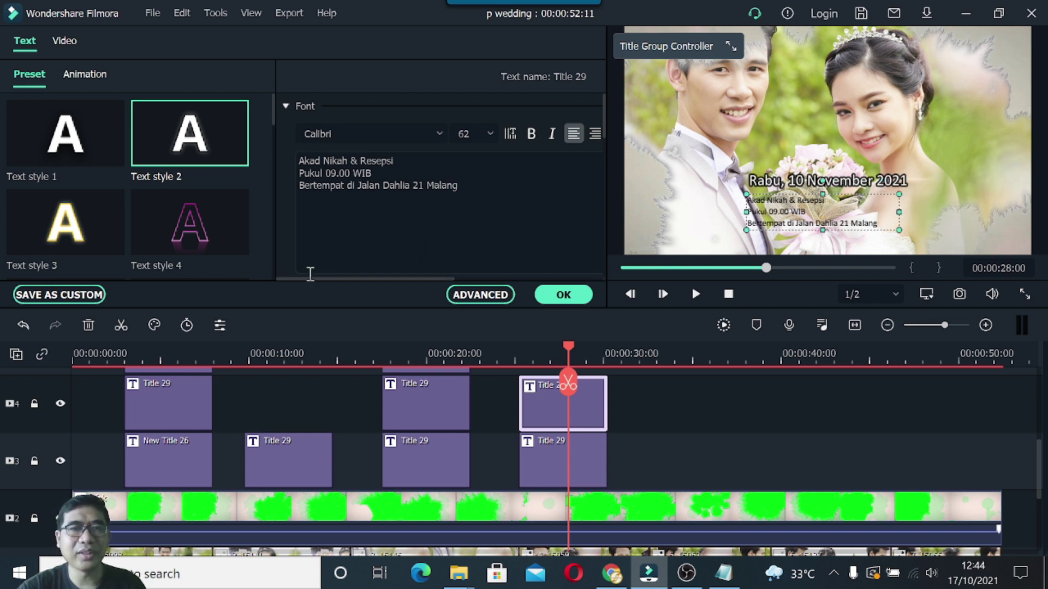
drag(310, 276, 366, 276)
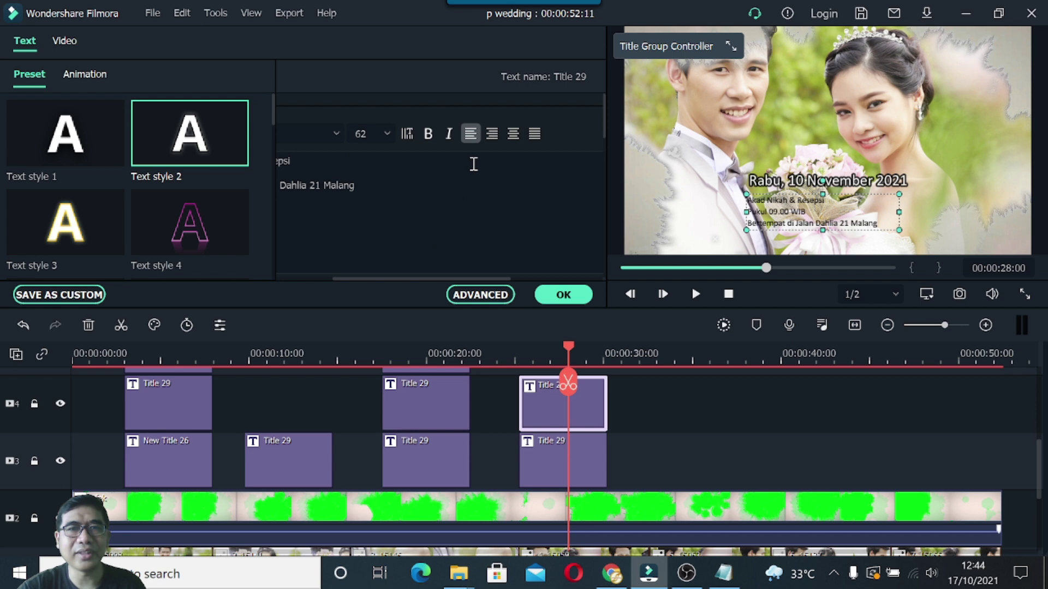
click(513, 134)
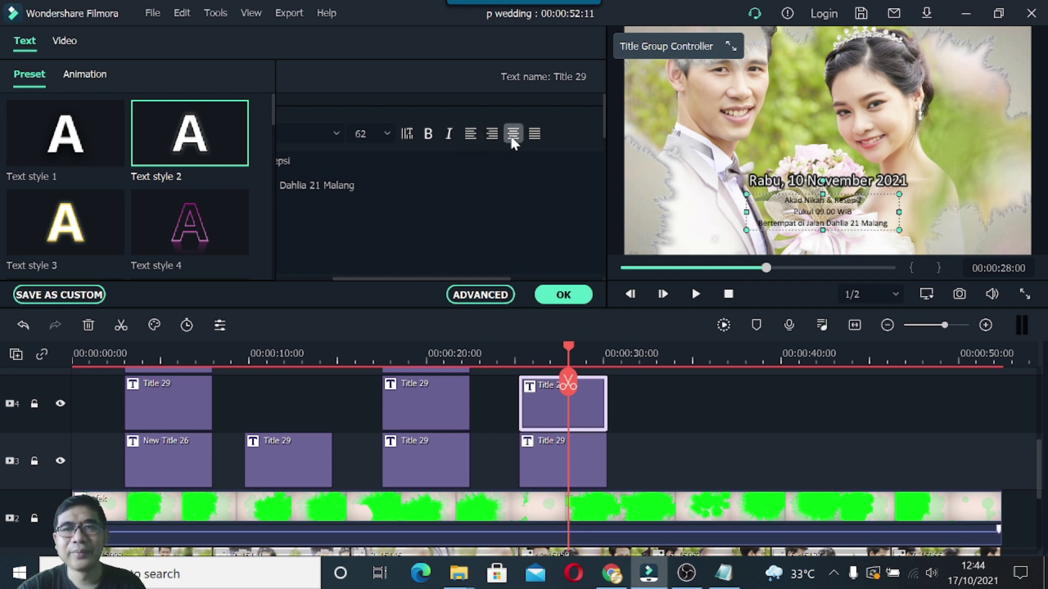
drag(463, 278, 438, 279)
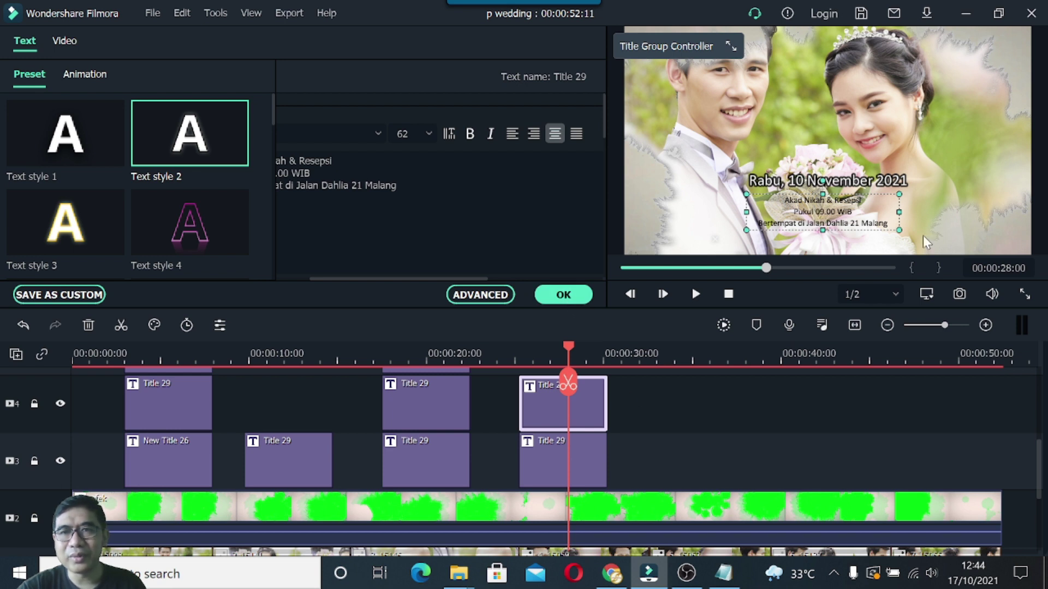
drag(900, 229, 925, 245)
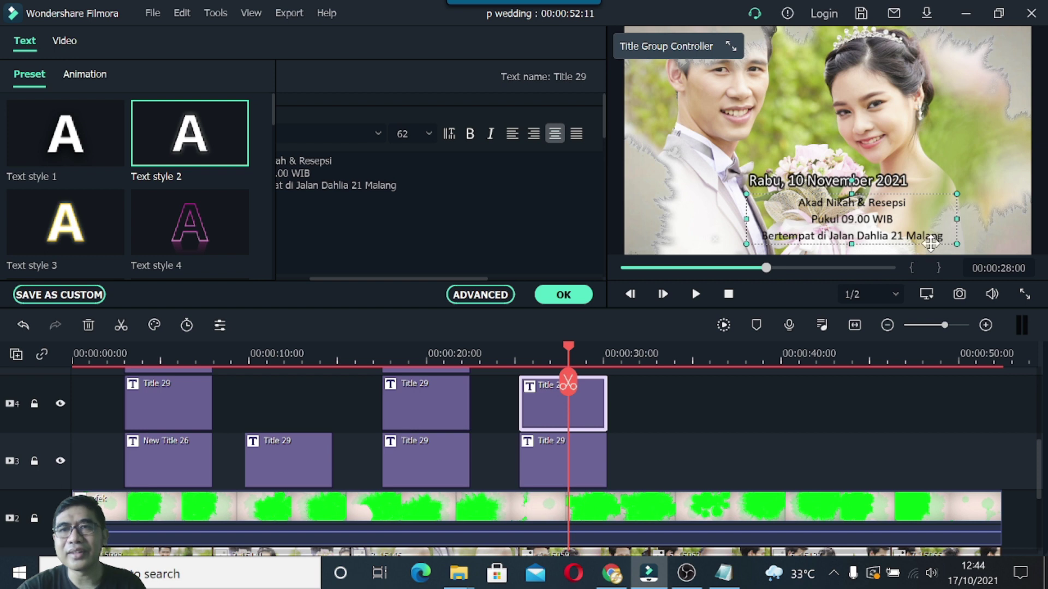
drag(954, 219, 937, 219)
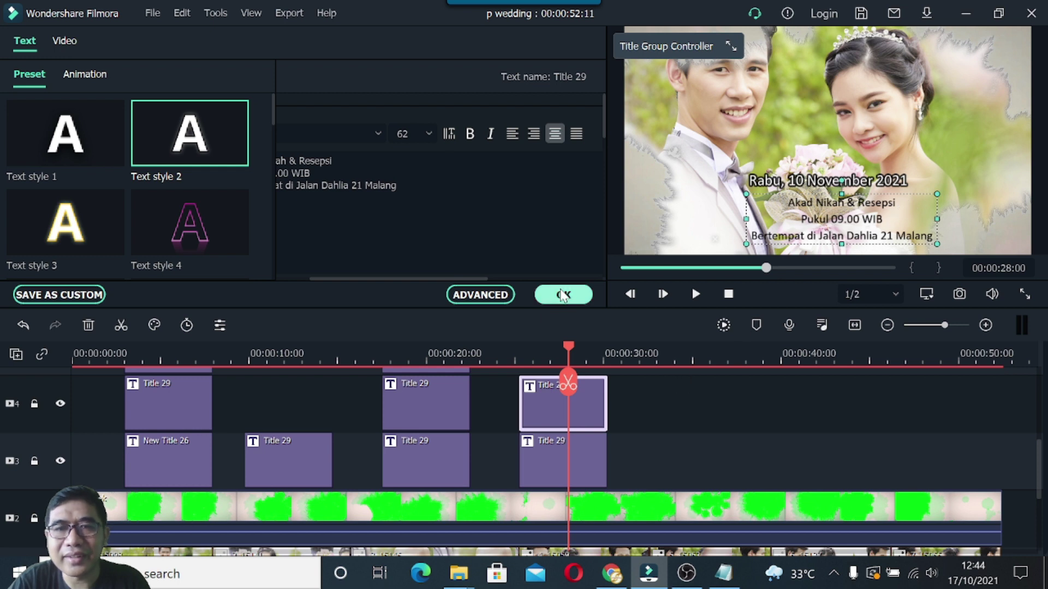
click(563, 295)
click(860, 180)
drag(859, 180, 868, 180)
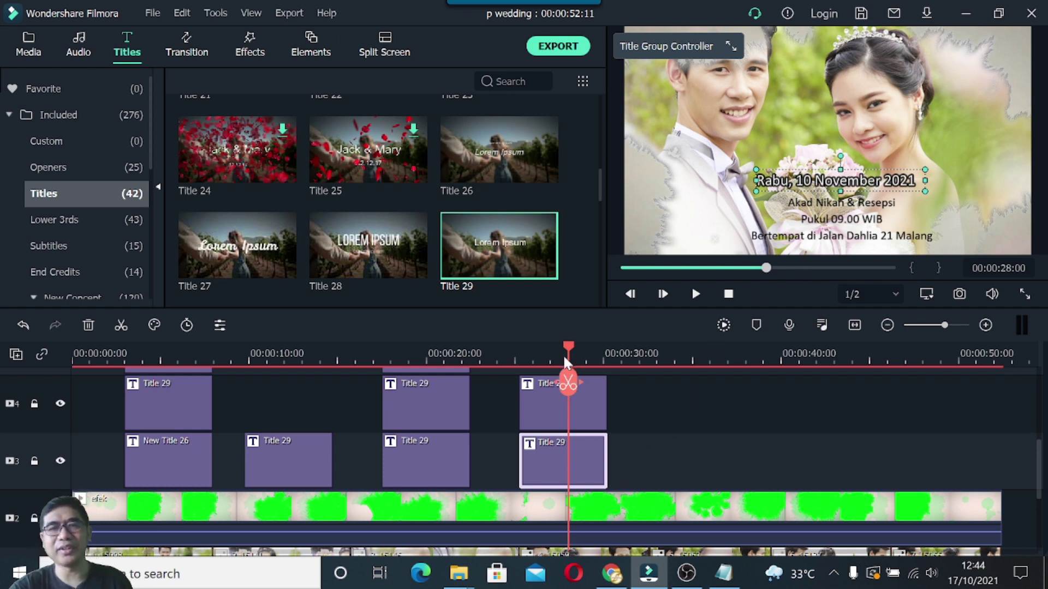
drag(564, 357, 653, 379)
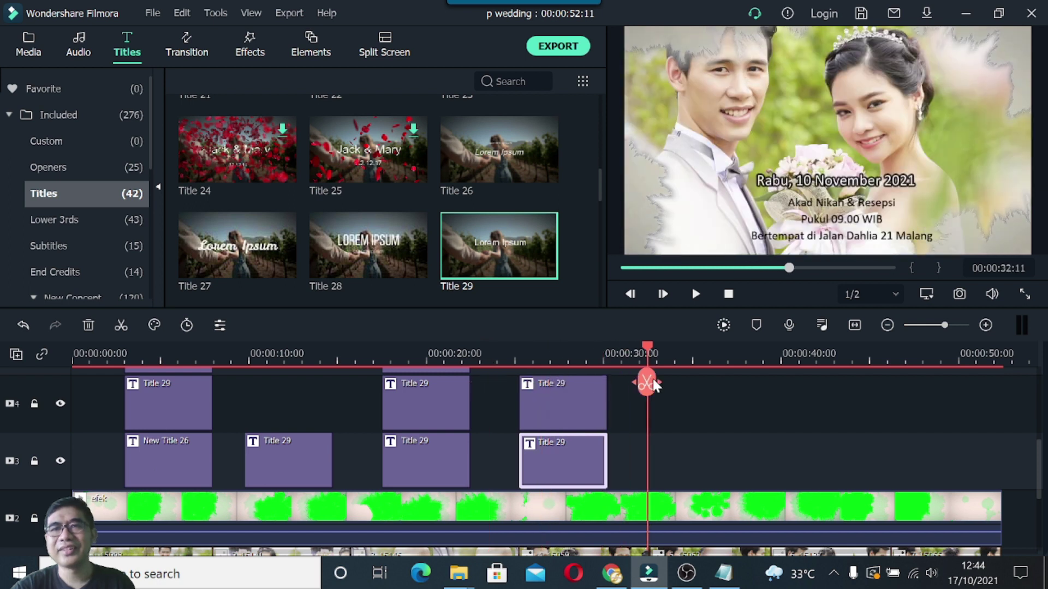
drag(652, 379, 574, 348)
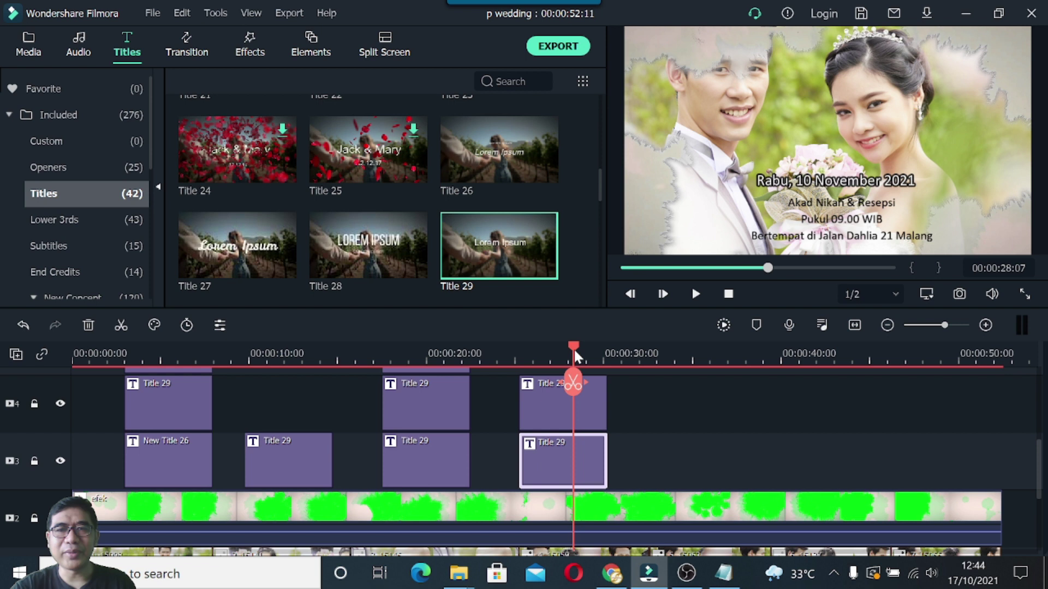
click(828, 216)
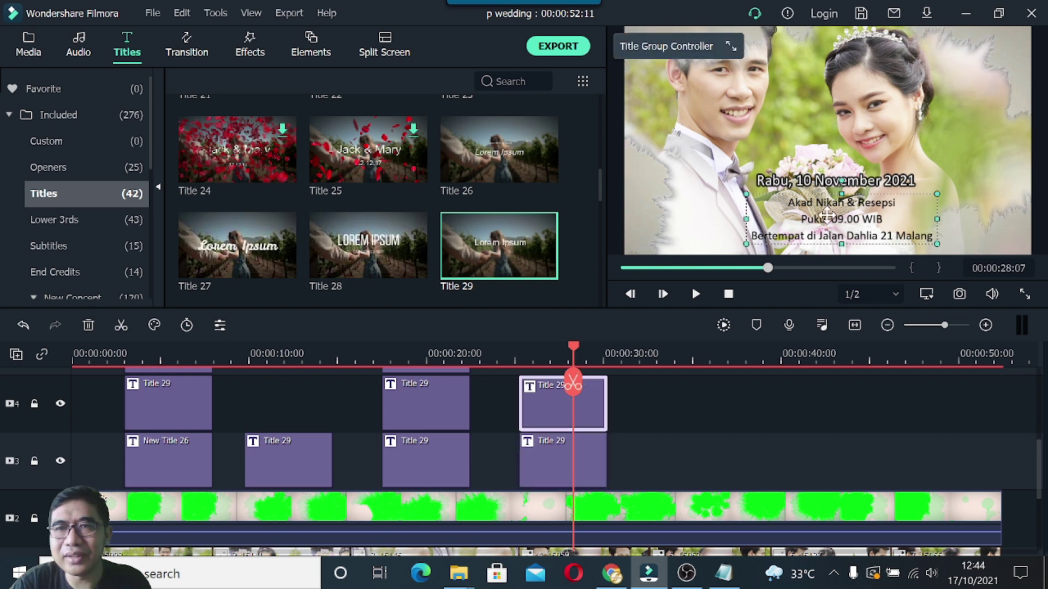
click(590, 348)
drag(589, 346, 634, 352)
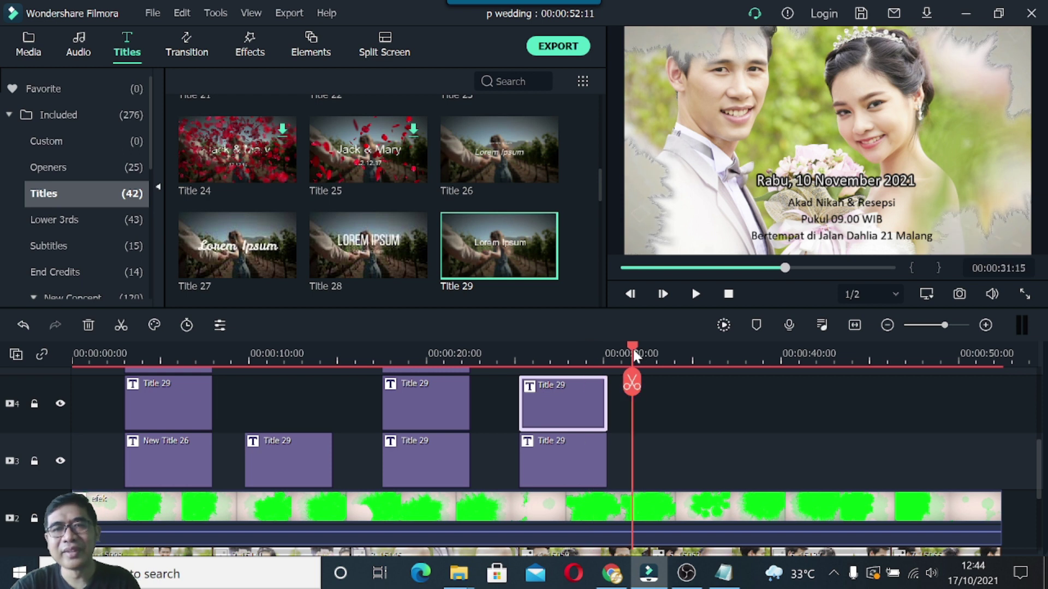
click(723, 573)
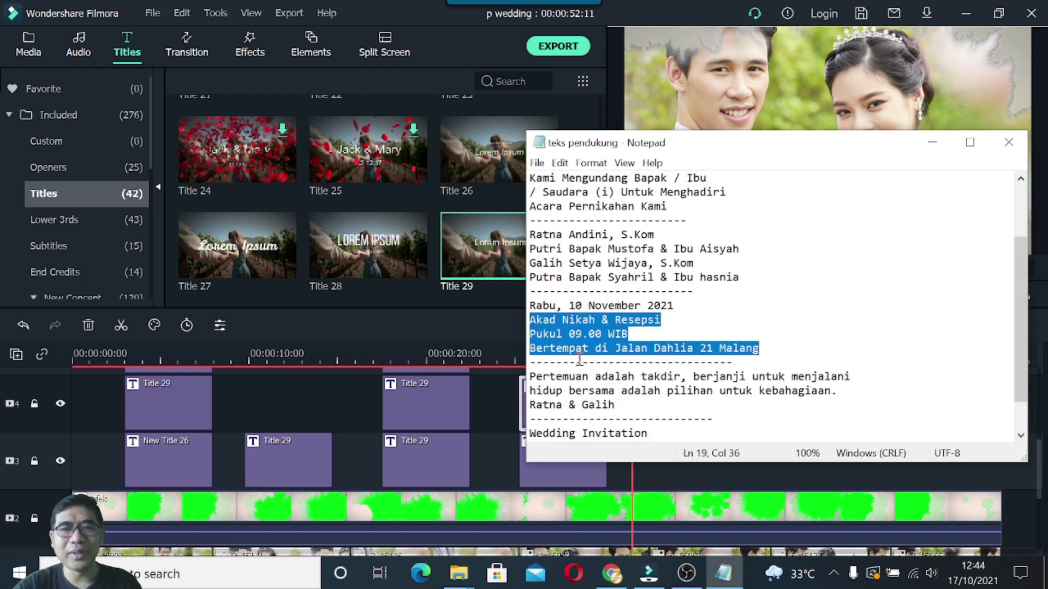
scroll(581, 357, down, 1)
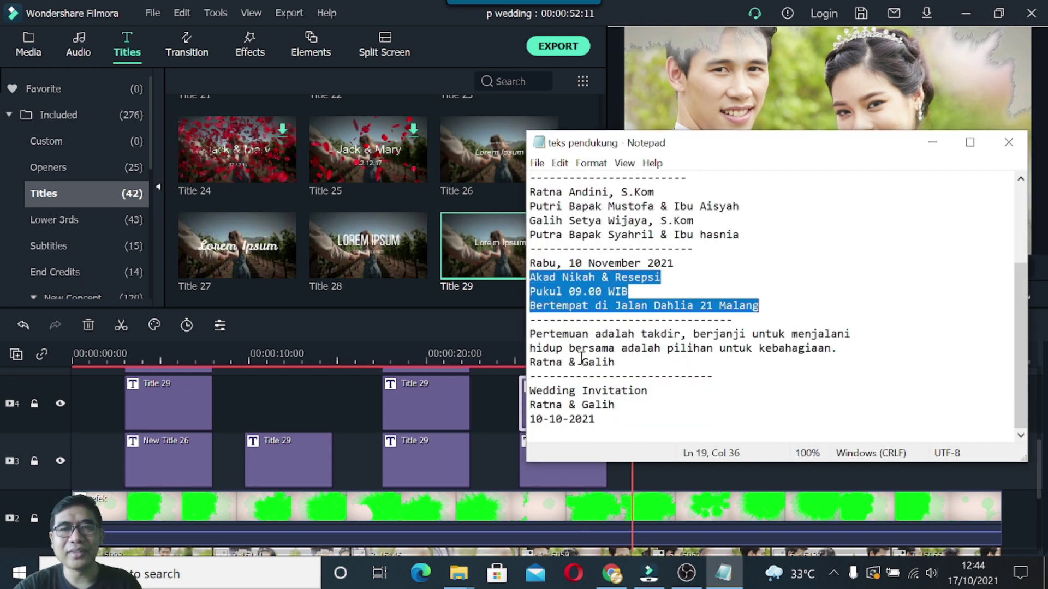
click(928, 143)
drag(633, 346, 729, 342)
click(668, 344)
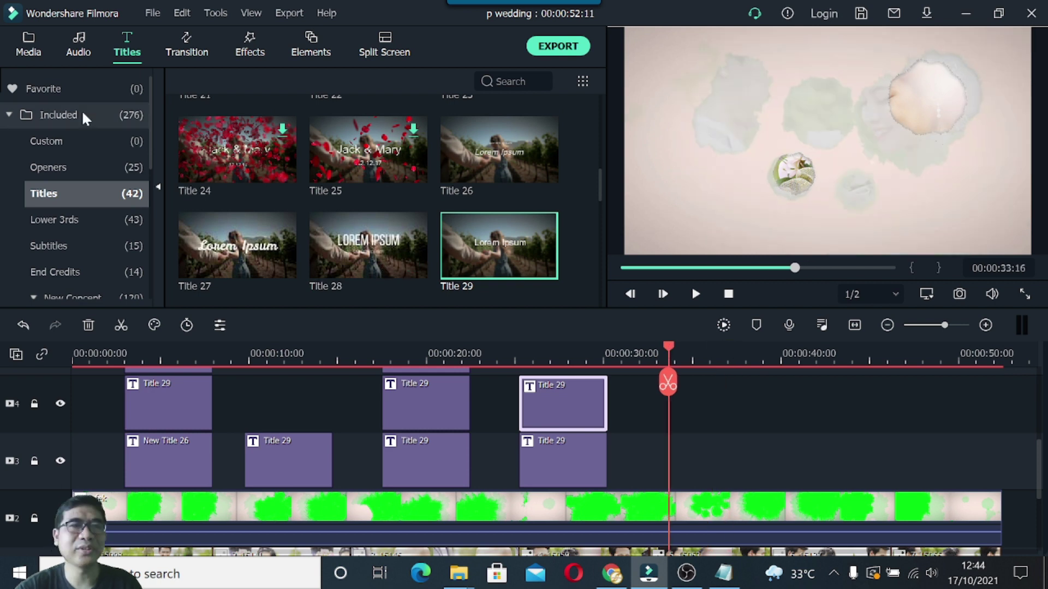
Place the barcode_lokasi QR image on track 3 at about 31–36 seconds, right after the titles.
click(29, 45)
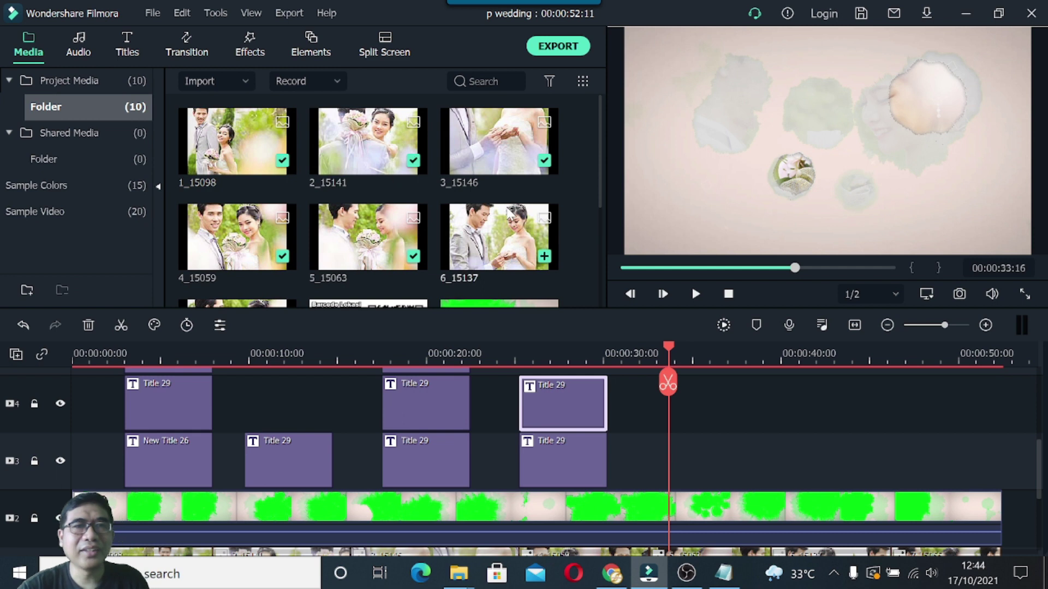
scroll(570, 184, down, 3)
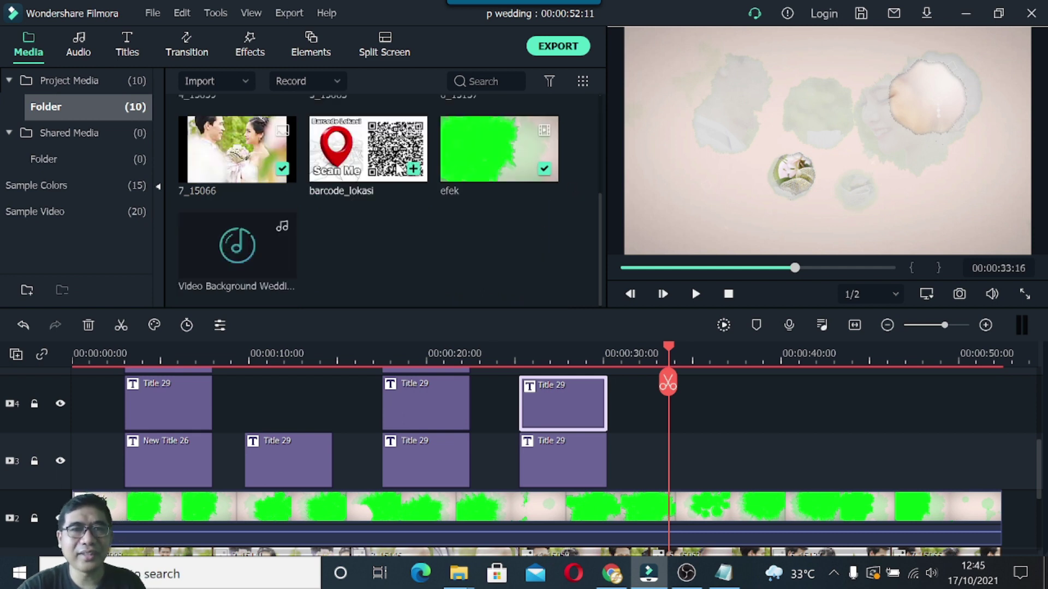
drag(372, 159, 669, 449)
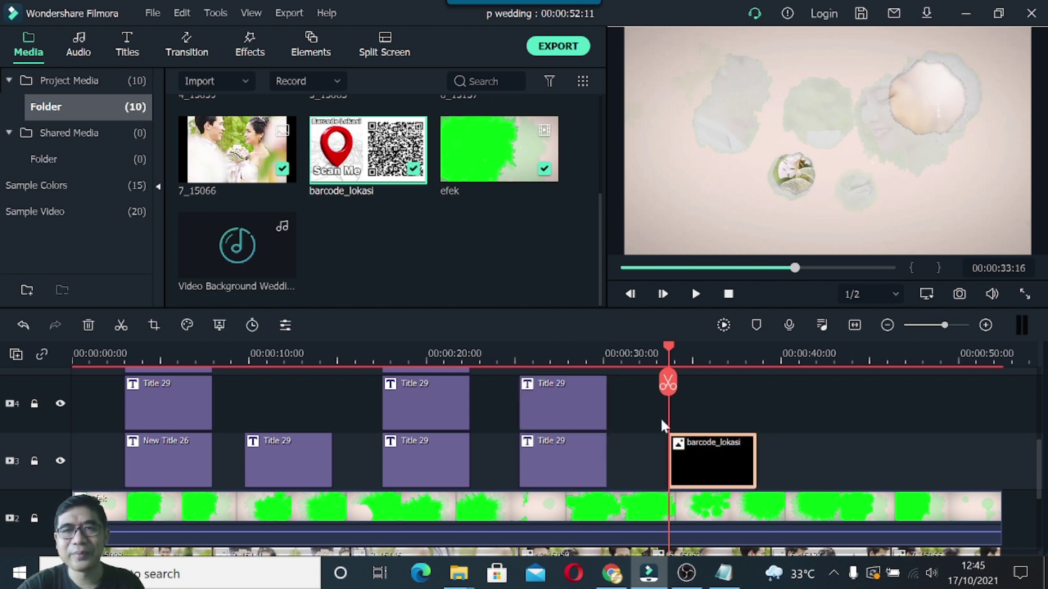
click(681, 349)
mouse_move(696, 352)
mouse_down()
mouse_move(773, 360)
mouse_move(680, 362)
mouse_up()
drag(720, 466, 702, 461)
drag(681, 348, 712, 364)
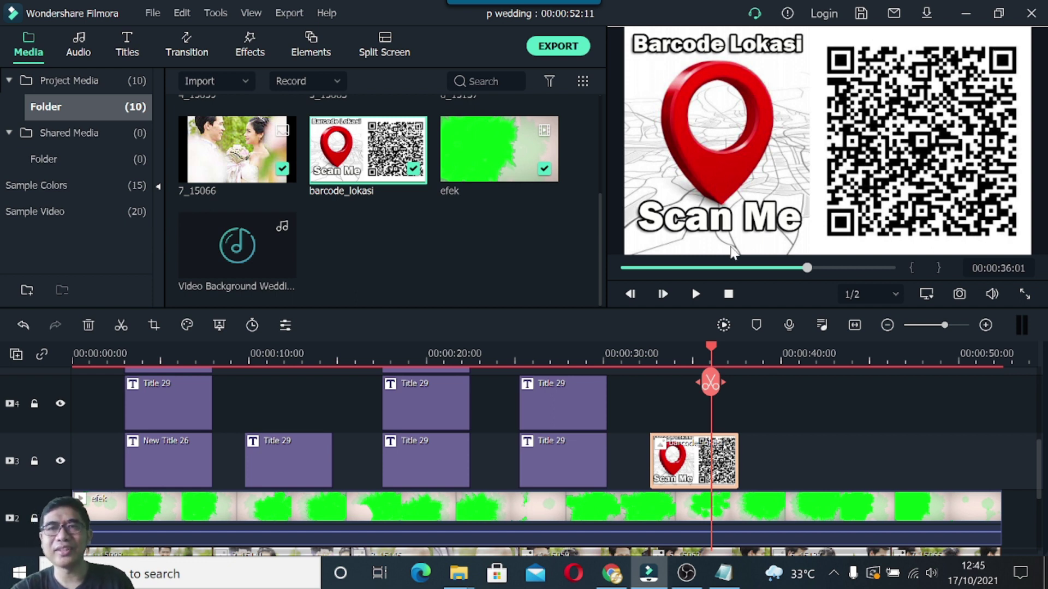
Apply a zoom-style preset animation to the barcode_lokasi clip and preview it from about 31 seconds.
double_click(694, 471)
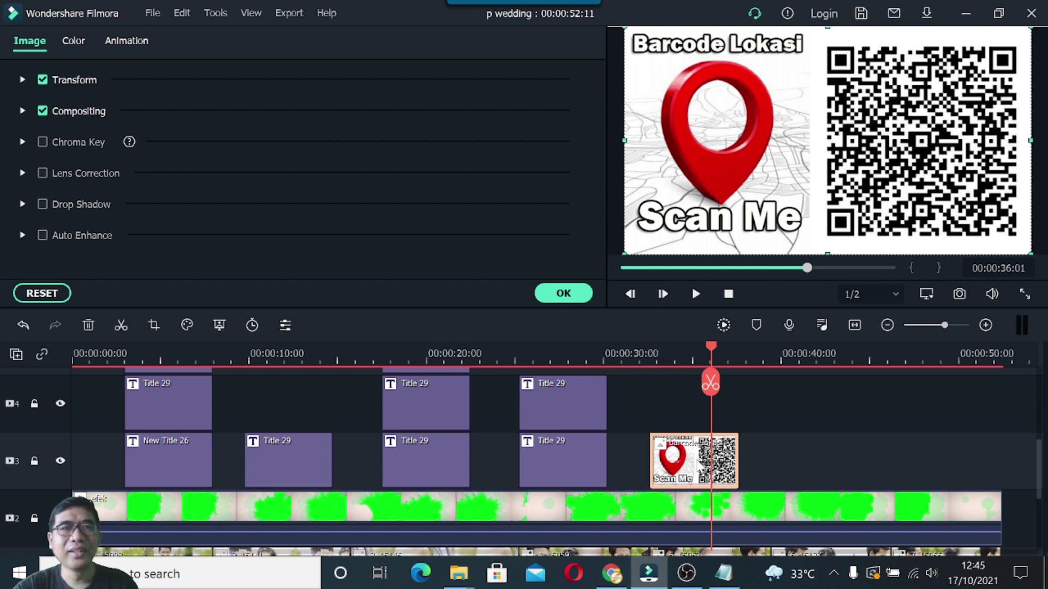
click(124, 43)
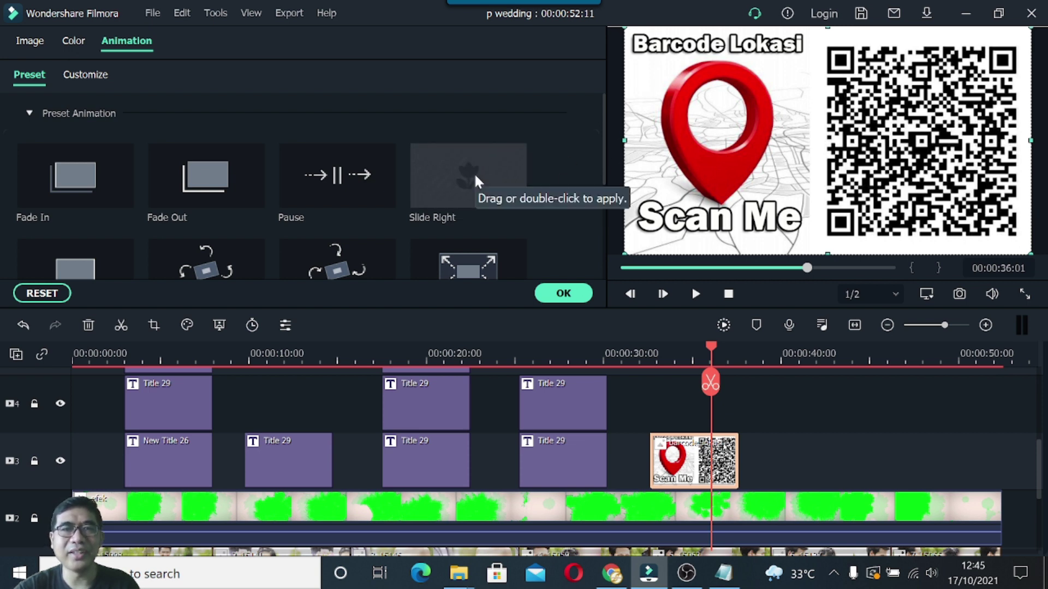
scroll(509, 205, down, 3)
scroll(506, 206, up, 3)
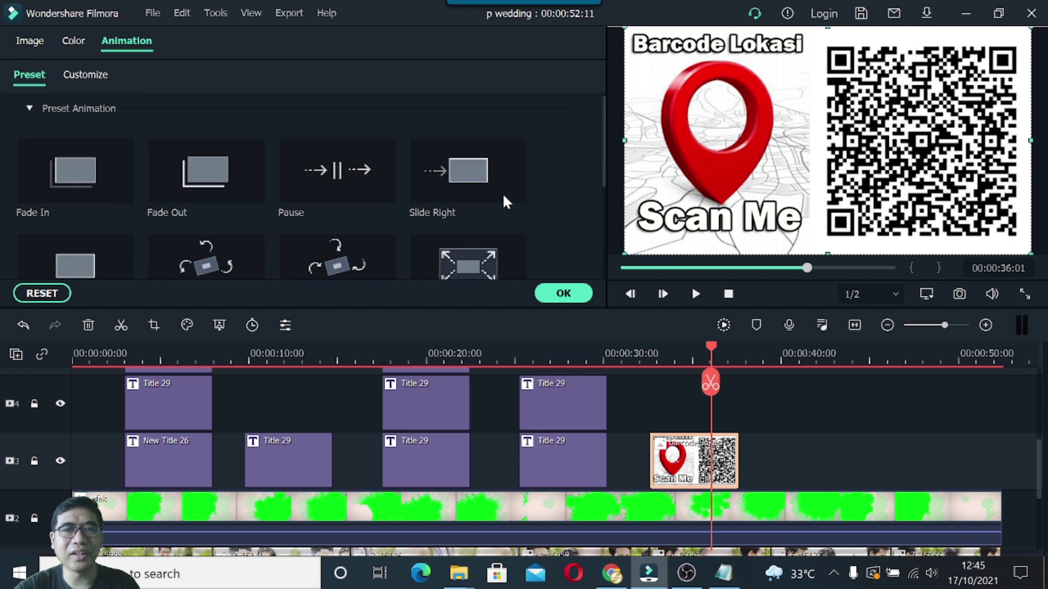
double_click(462, 267)
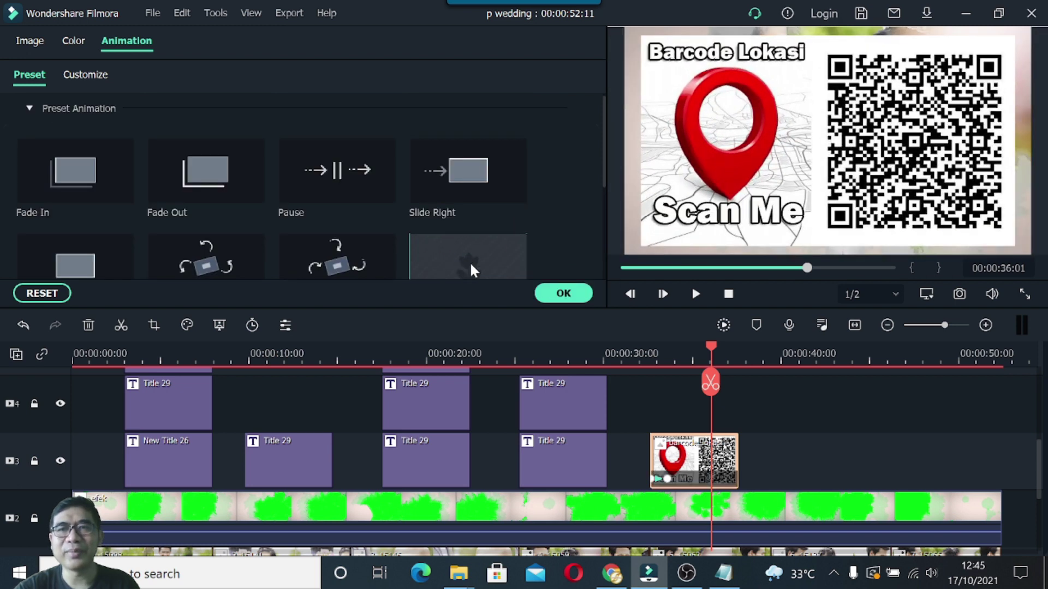
drag(709, 347, 631, 349)
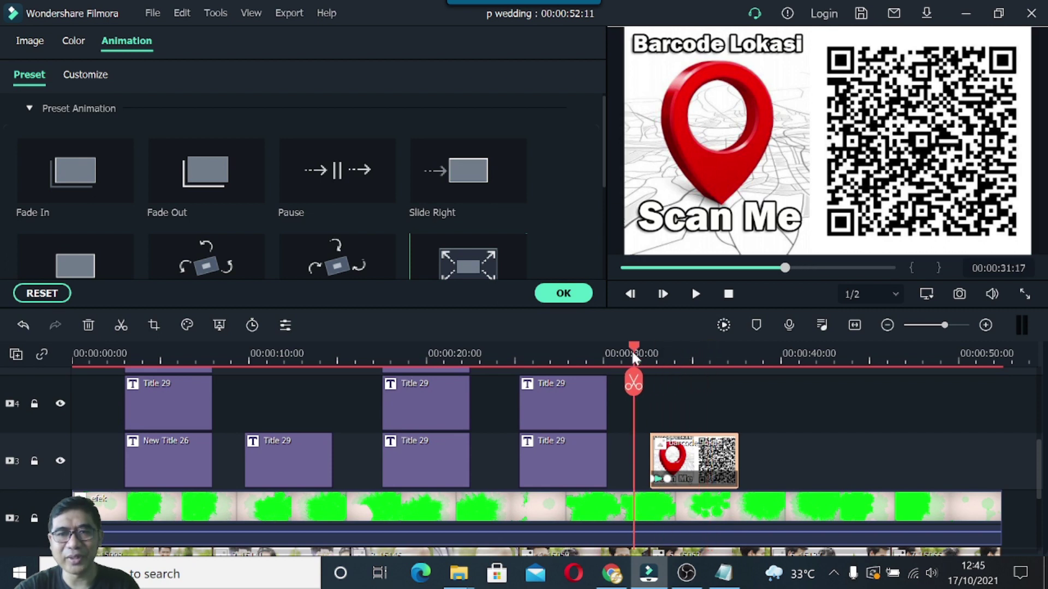
click(695, 294)
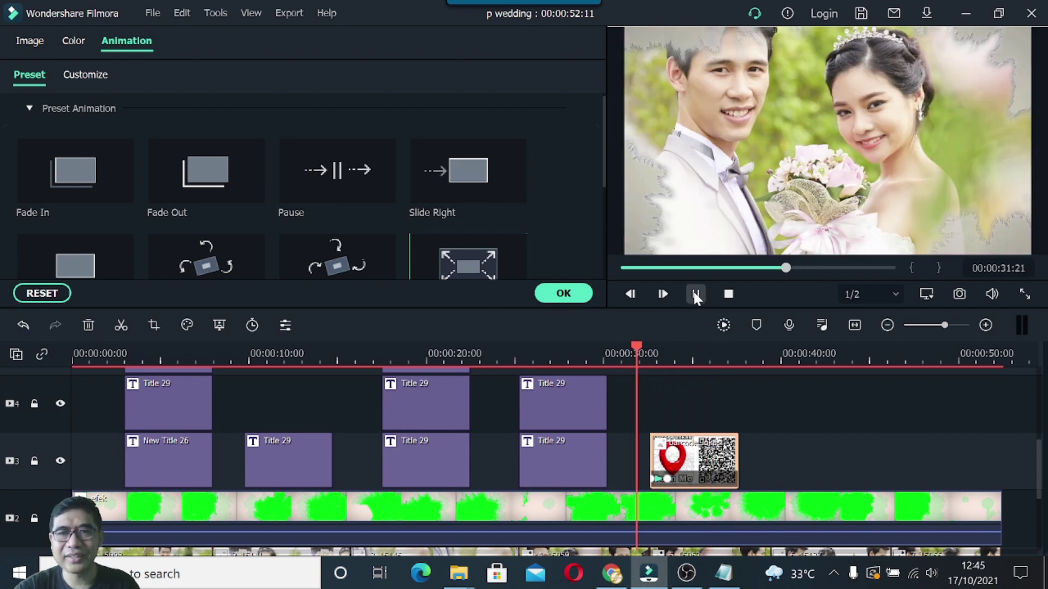
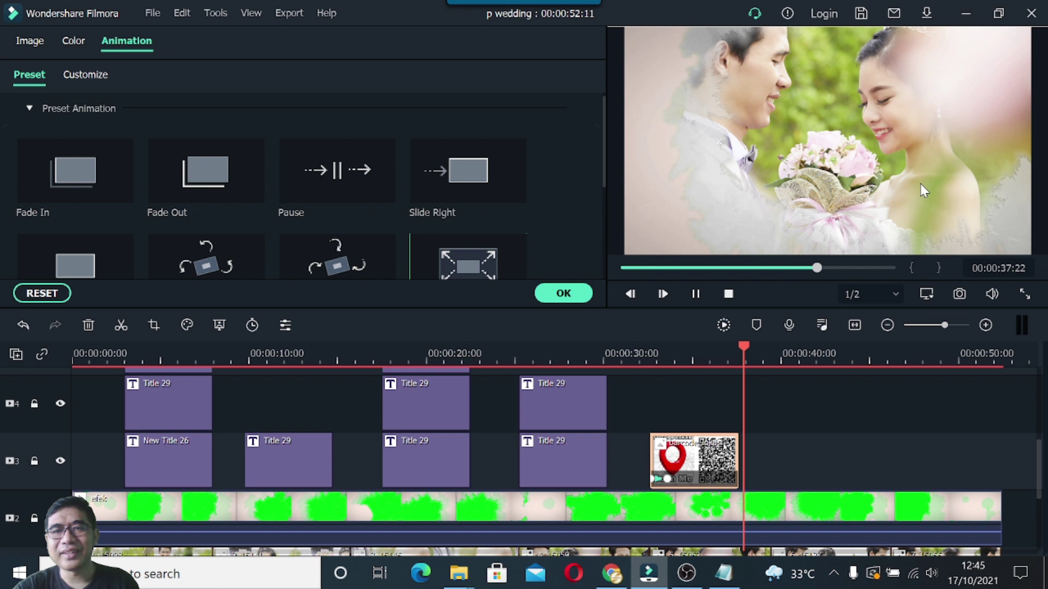
Stop playback and slide the QR code clip right so it ends at about 39 seconds.
key(space)
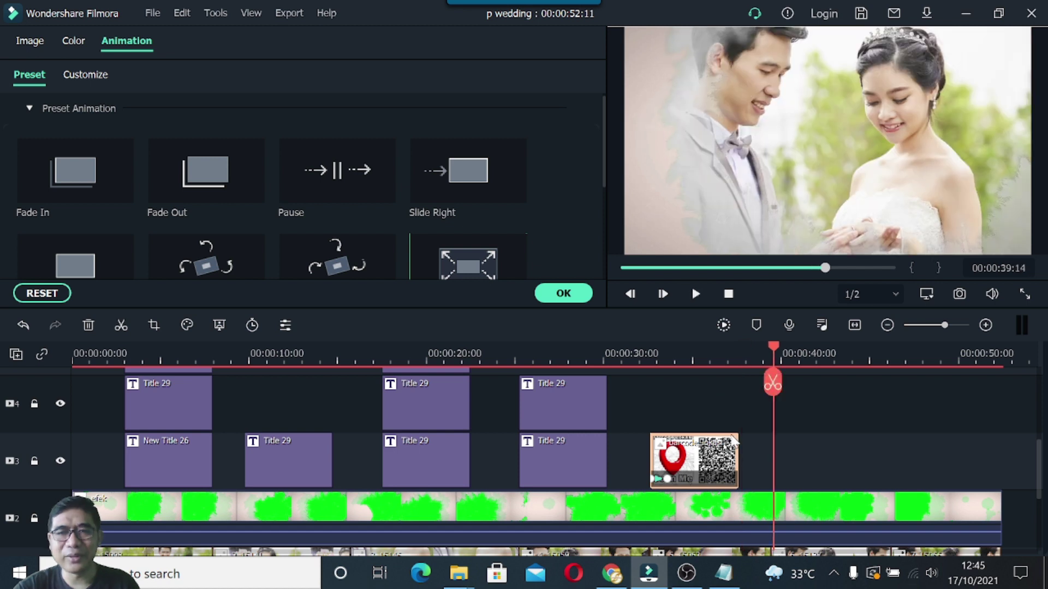
click(705, 460)
drag(718, 461, 724, 462)
drag(725, 458, 732, 461)
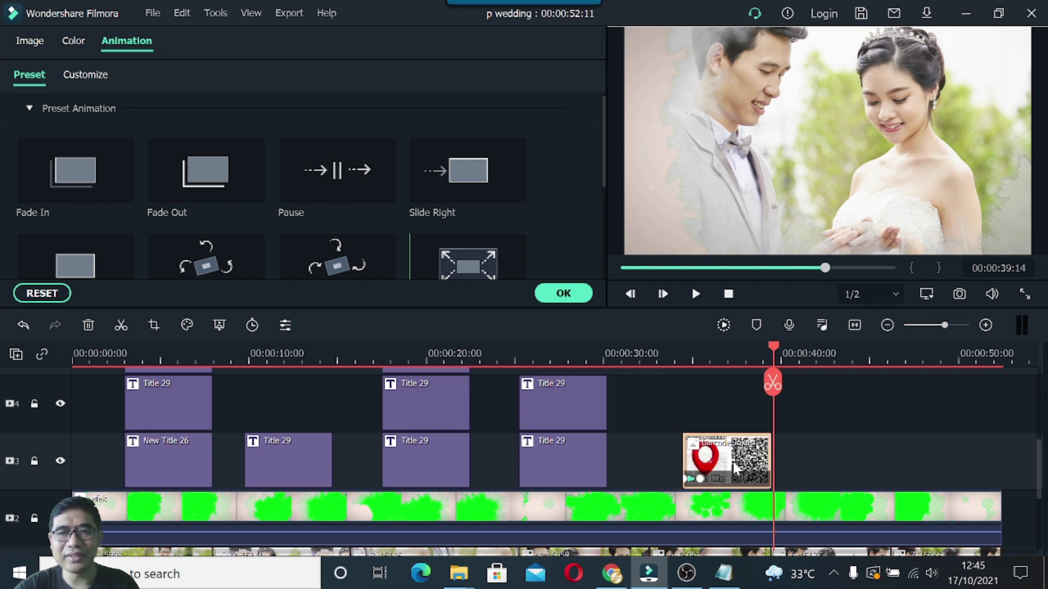
Move the preview back to about 37 seconds and briefly check the teks pendukung notes.
drag(774, 346, 748, 359)
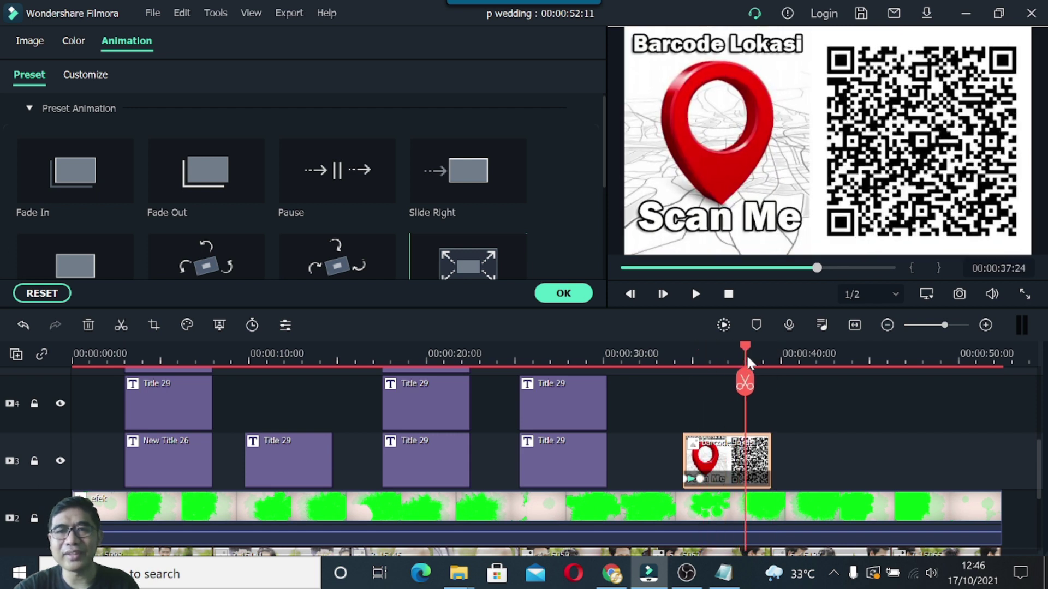
click(723, 573)
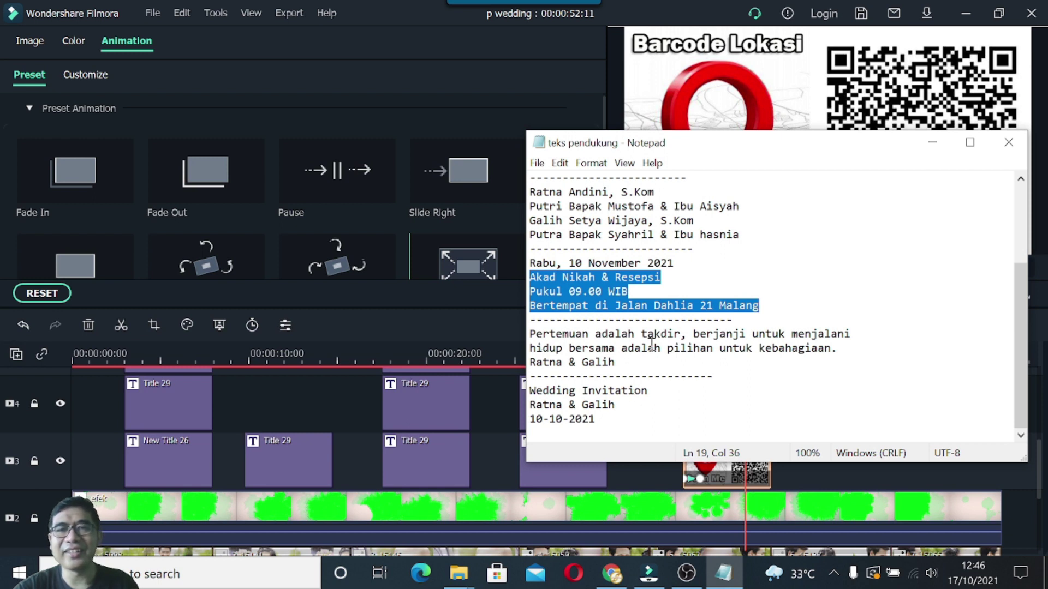
click(932, 142)
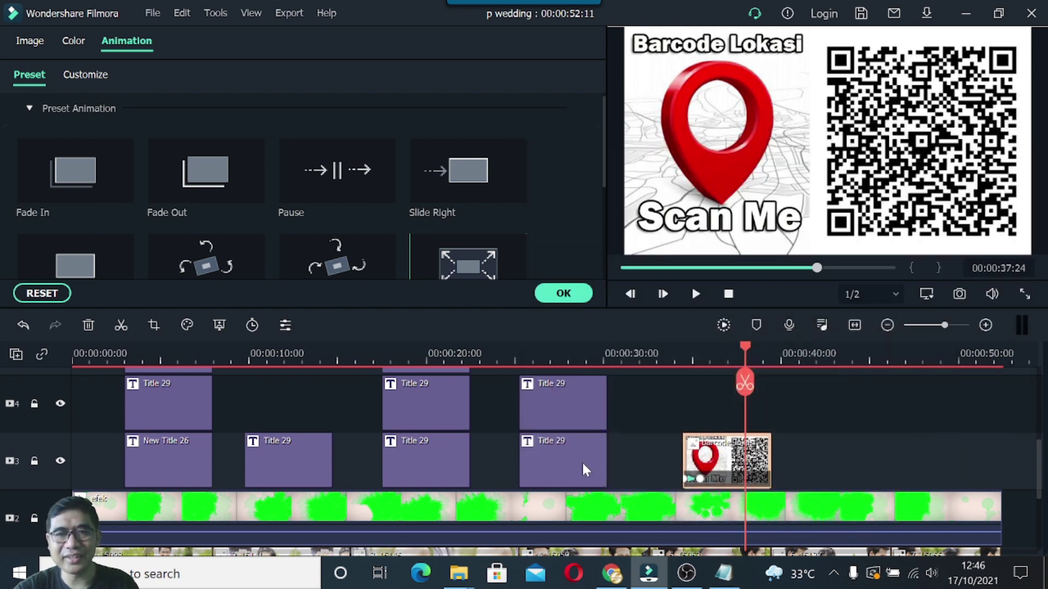
Copy the Title 29 date clip and paste it on track 3 right after the QR clip.
click(582, 465)
right_click(582, 465)
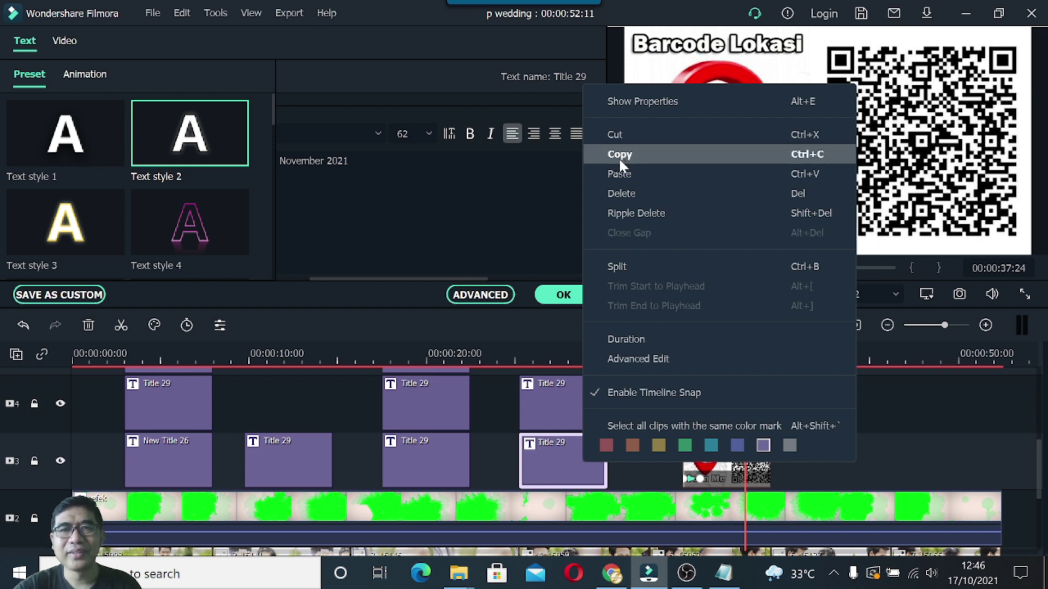
click(617, 155)
drag(745, 345, 893, 352)
right_click(825, 453)
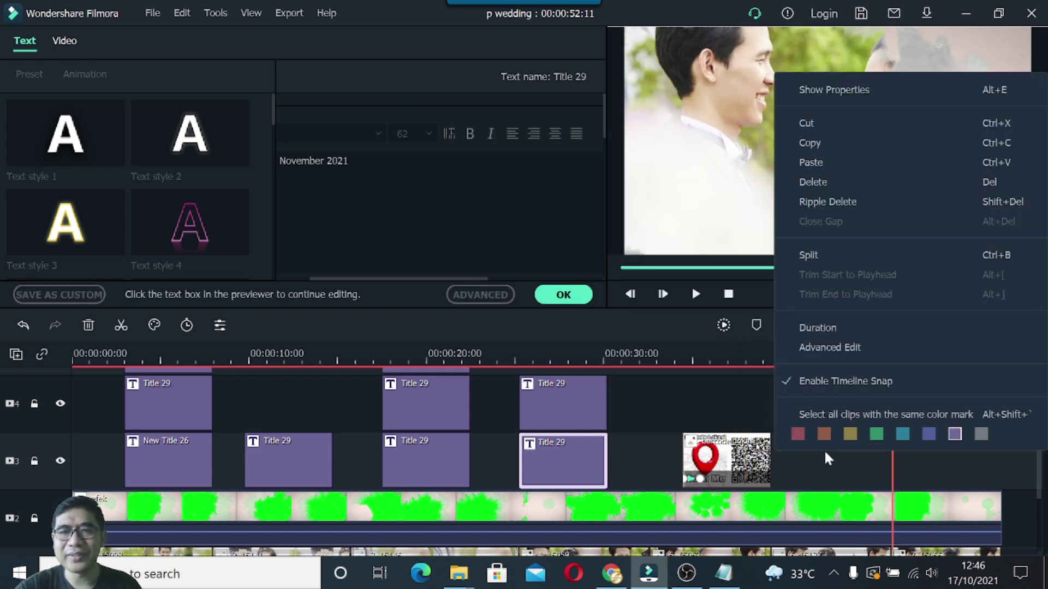
click(804, 162)
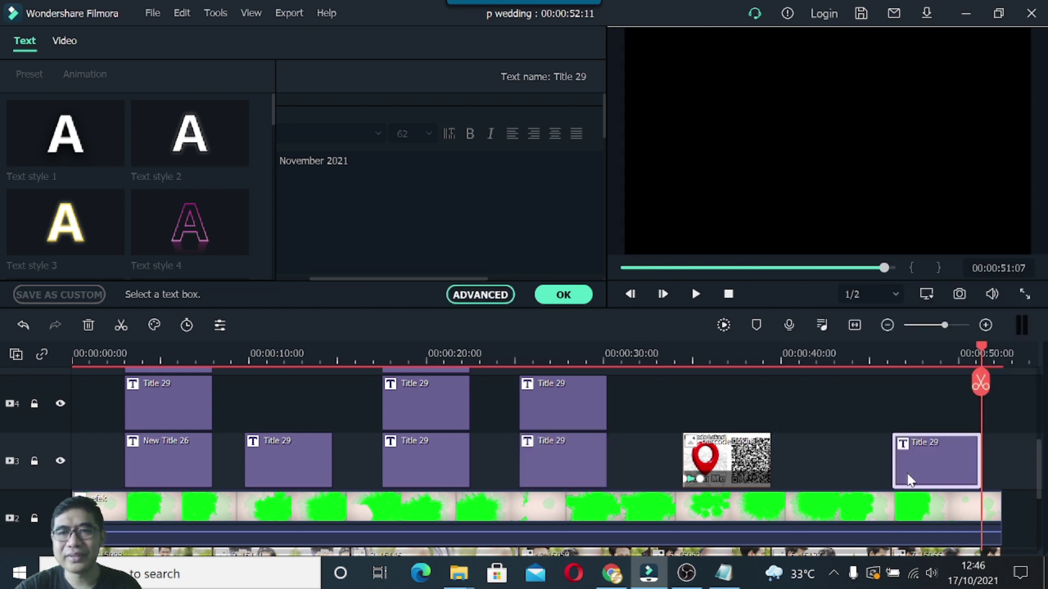
drag(899, 474, 849, 464)
drag(981, 348, 866, 382)
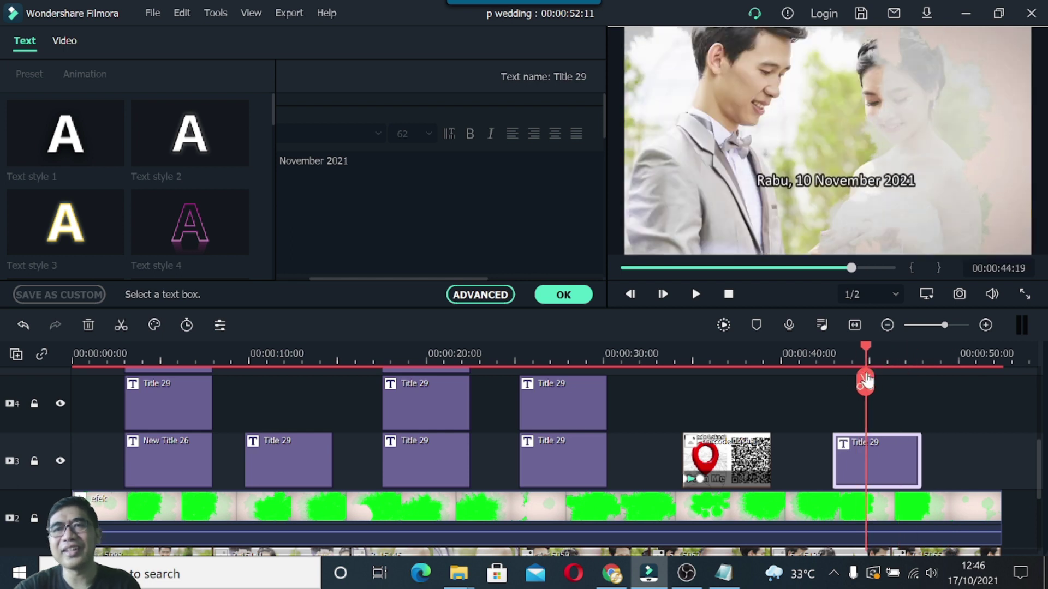
Replace the pasted title's date text with the two-line 'Pertemuan adalah takdir' quote from the notes.
click(723, 573)
click(533, 335)
drag(534, 338, 840, 347)
key(ctrl+c)
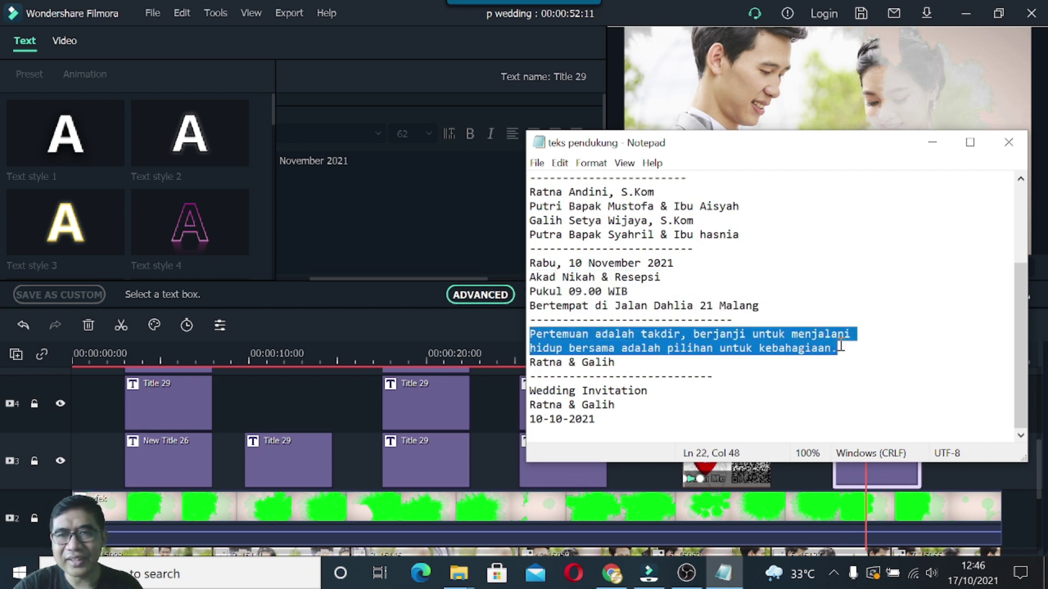
click(932, 142)
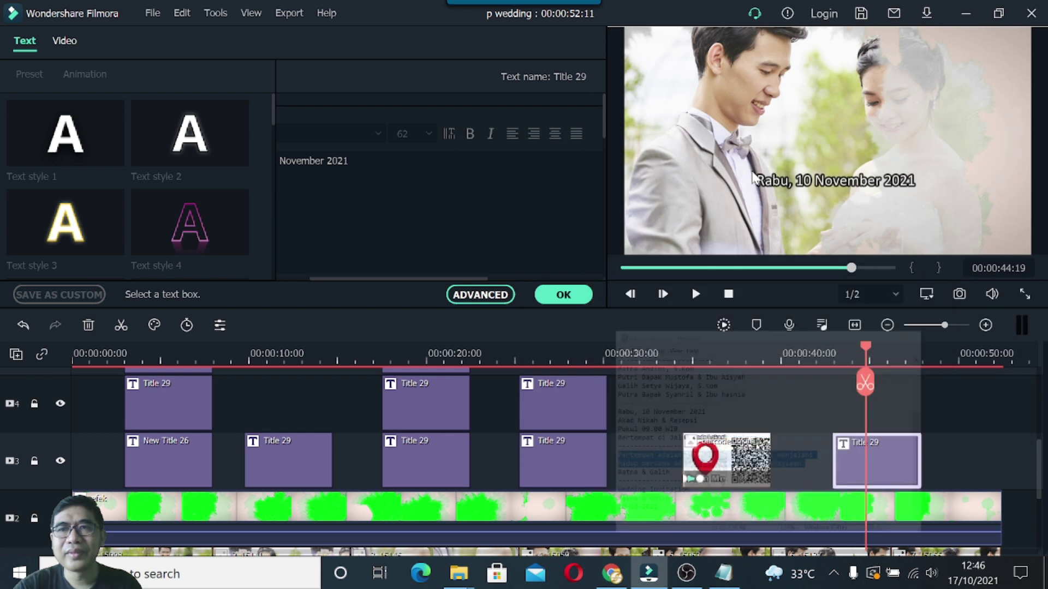
drag(409, 276, 339, 266)
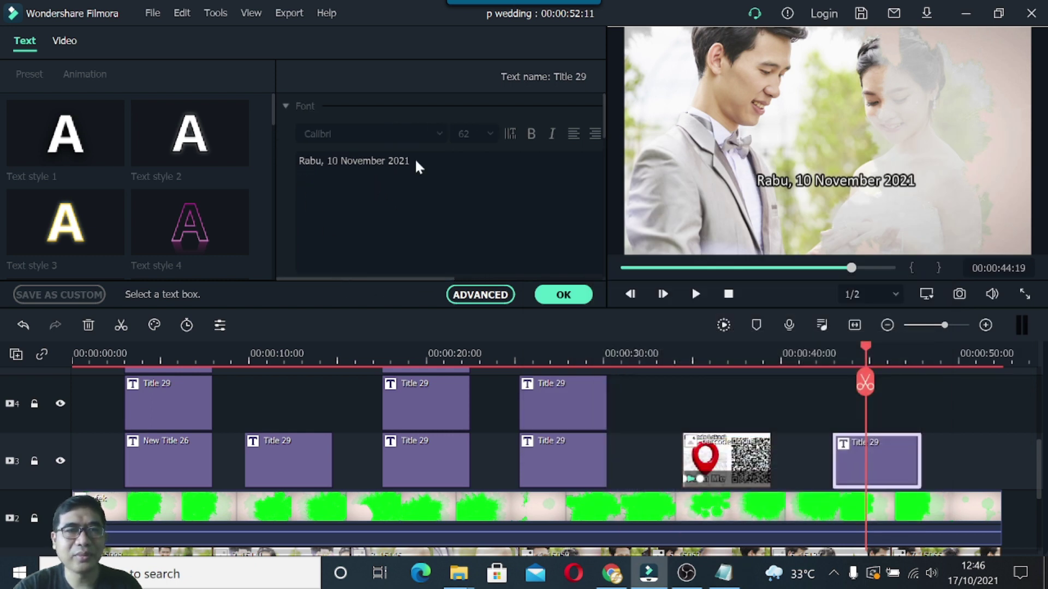
click(803, 182)
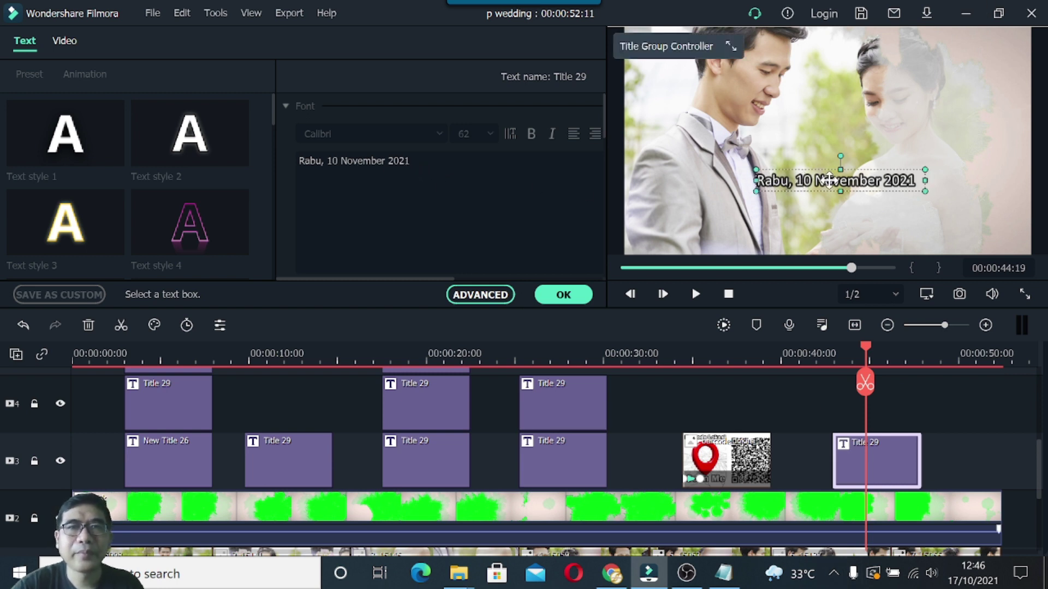
double_click(791, 180)
drag(416, 163, 292, 158)
key(ctrl+v)
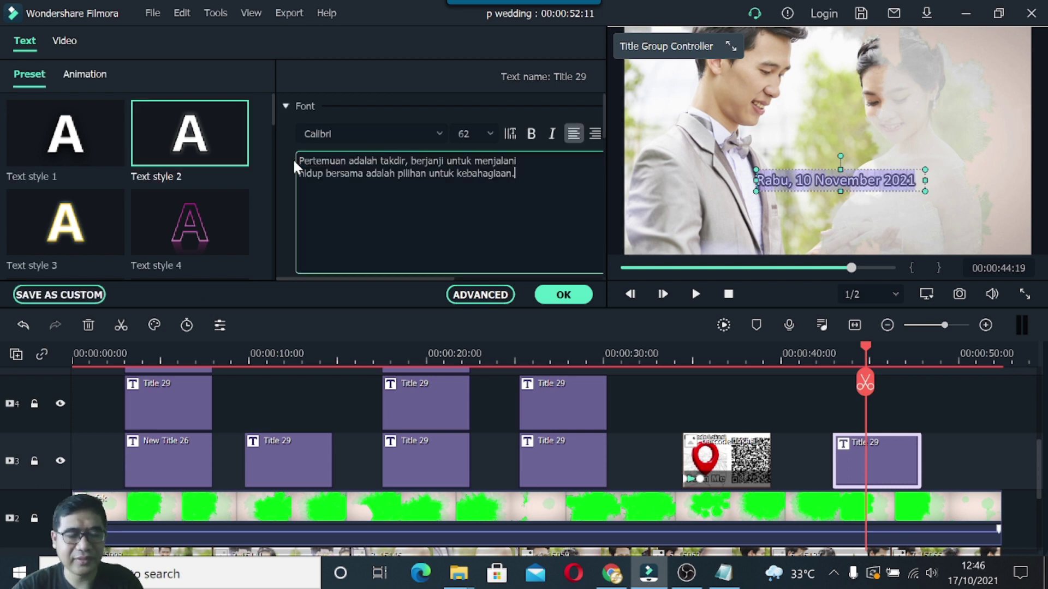
Enlarge the quote box and settle it toward the lower right of the frame.
drag(925, 192, 952, 215)
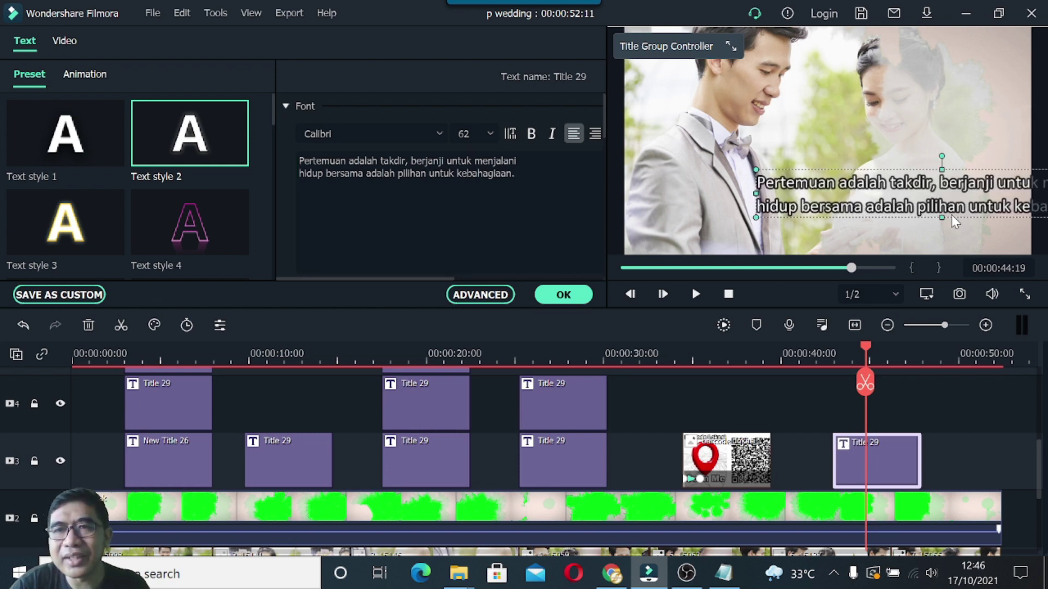
drag(892, 200, 820, 205)
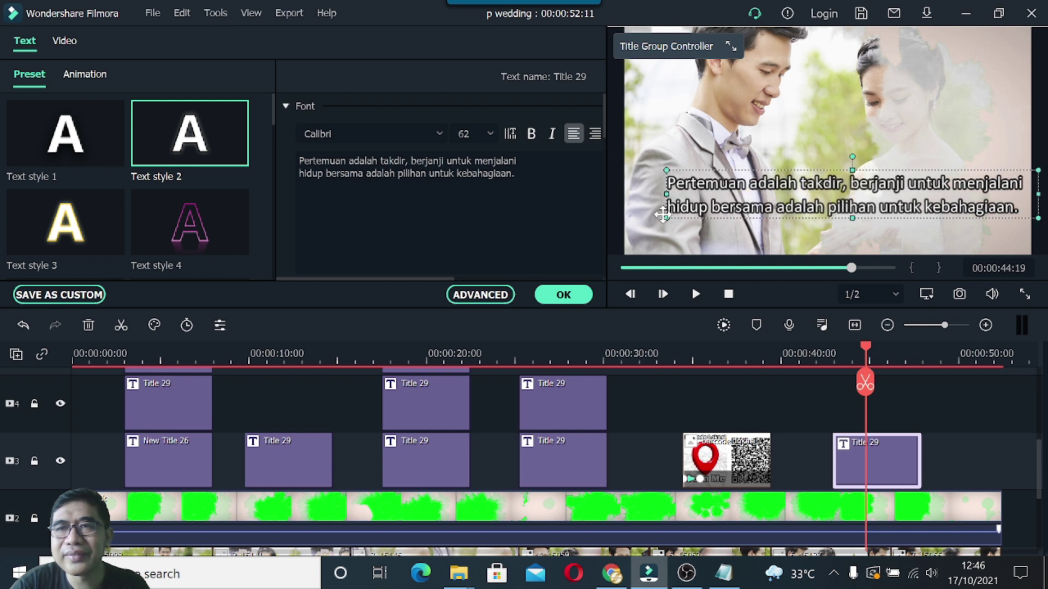
drag(696, 205, 722, 202)
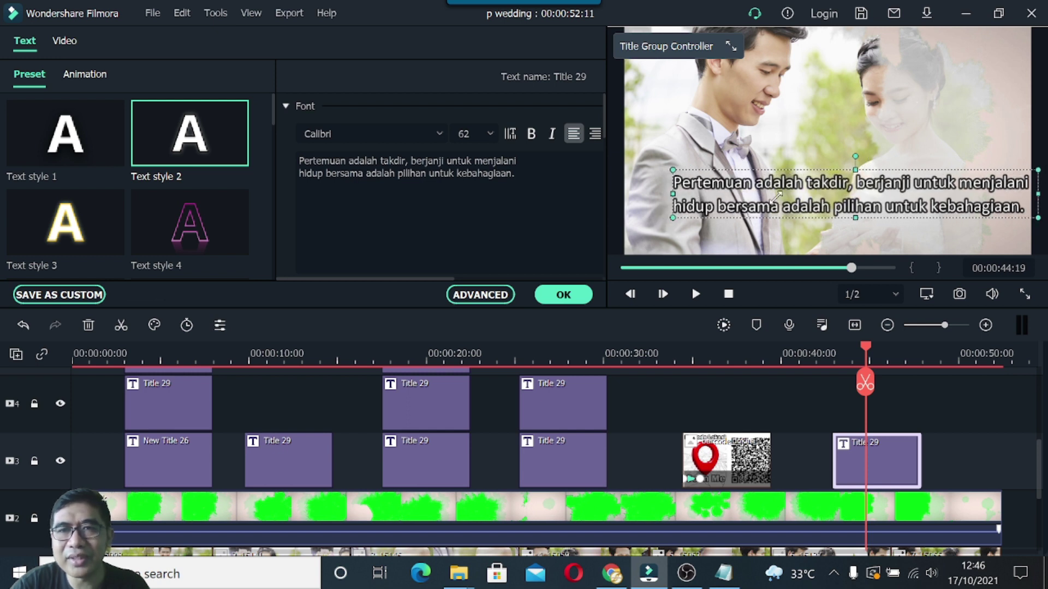
drag(844, 200, 821, 200)
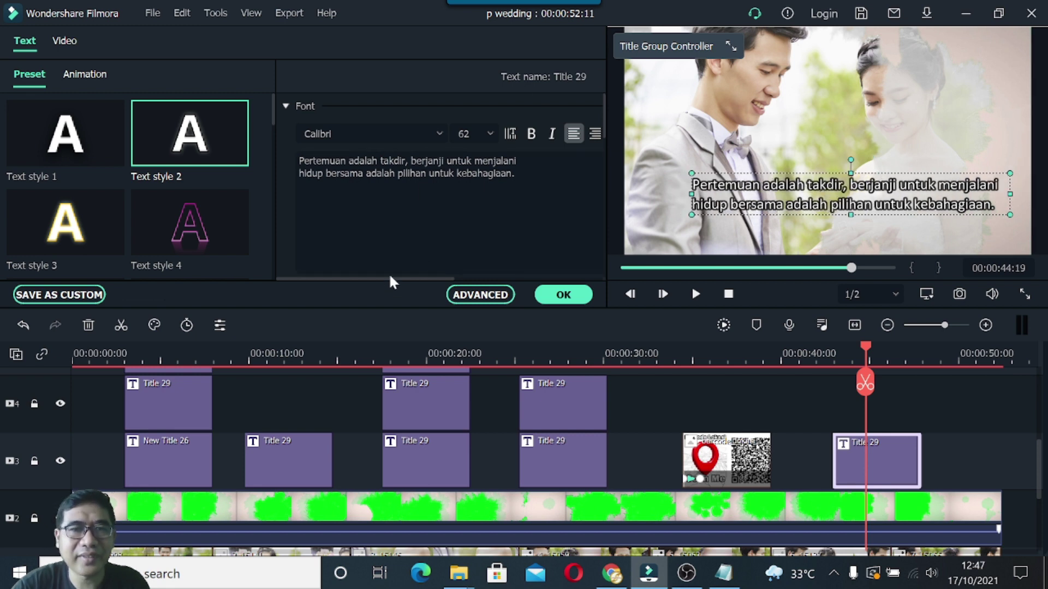
Centre the quote's two lines and switch its font to Bradley Hand ITC.
drag(392, 276, 437, 275)
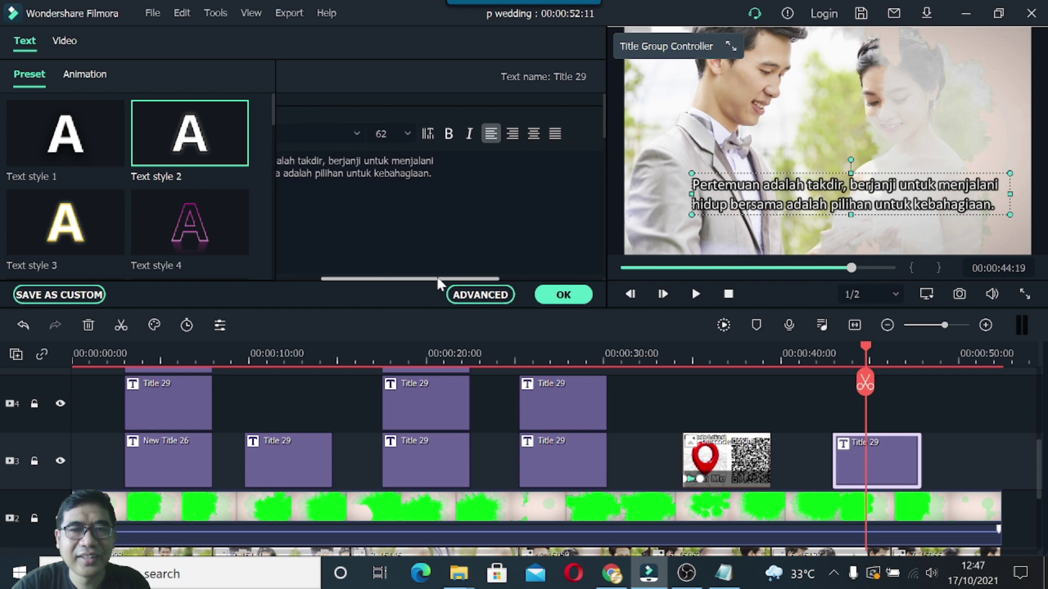
click(537, 139)
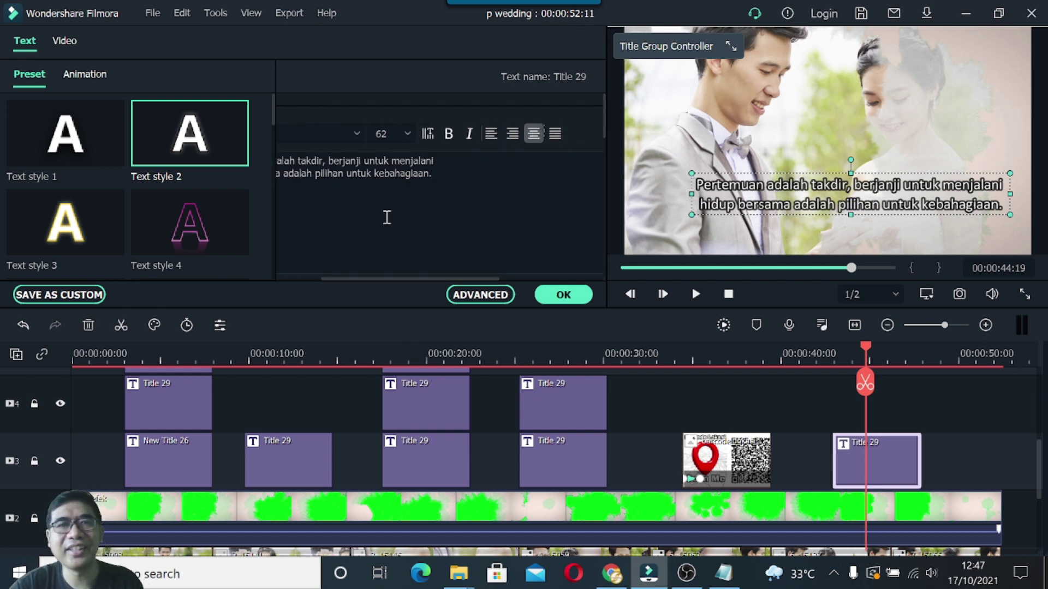
drag(368, 277, 316, 283)
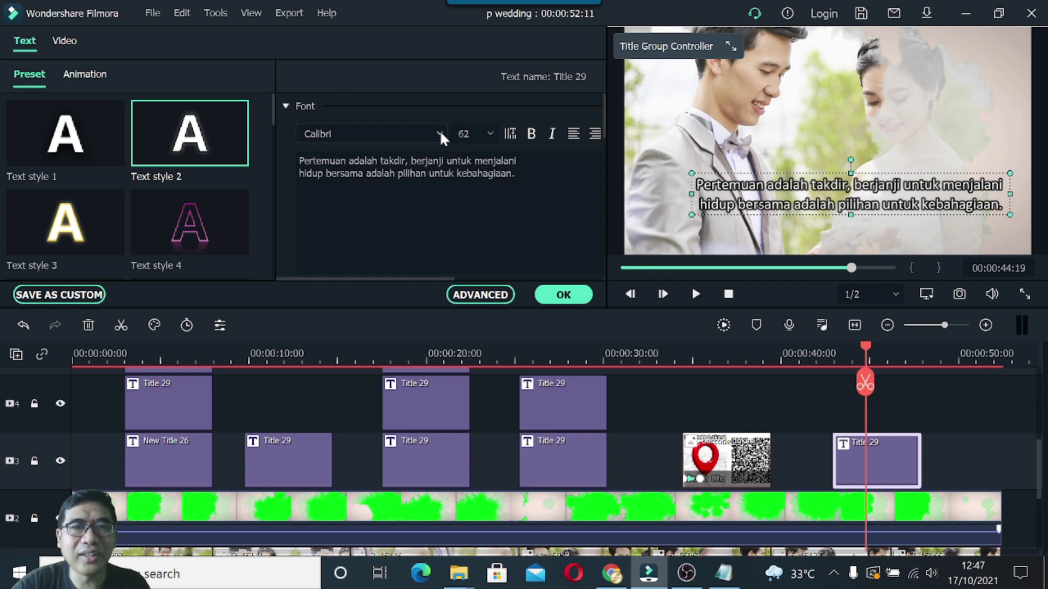
click(438, 132)
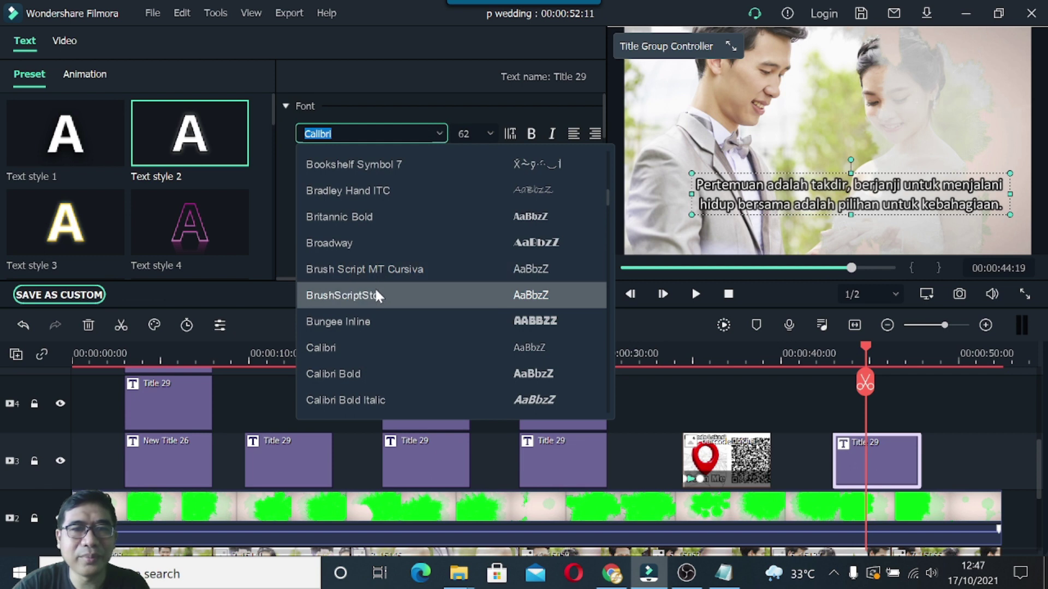
scroll(375, 277, up, 1)
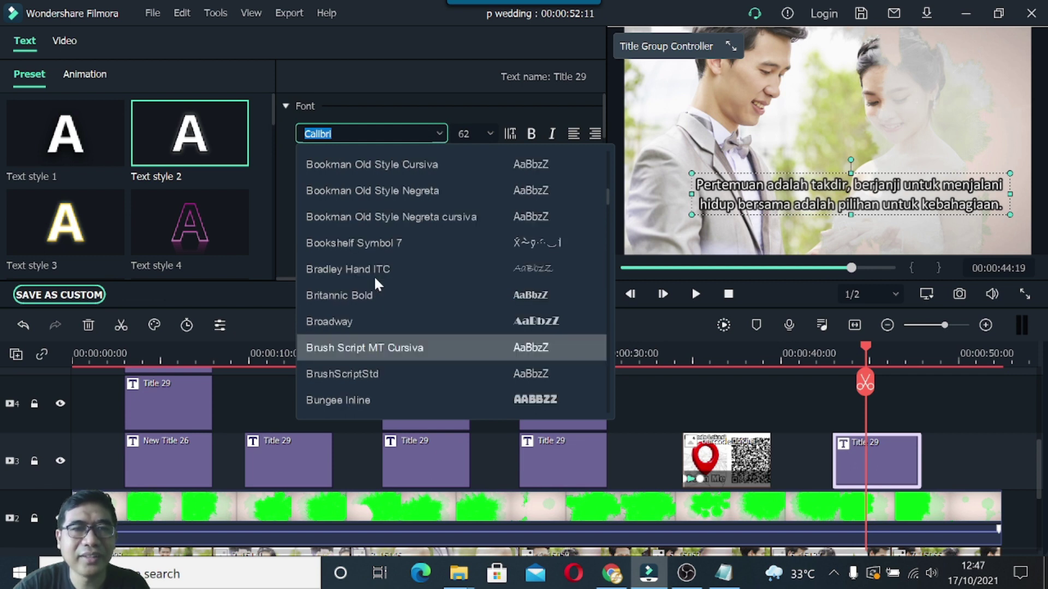
click(382, 268)
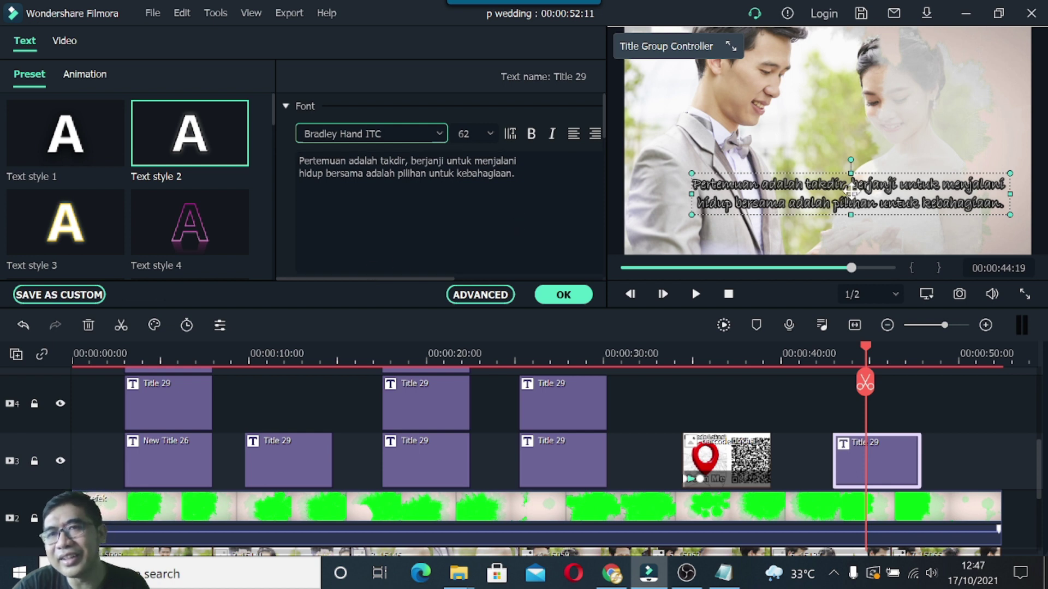
Try the thin white and dark outlined text styles, then try the Bodoni MT Condensed font.
click(101, 141)
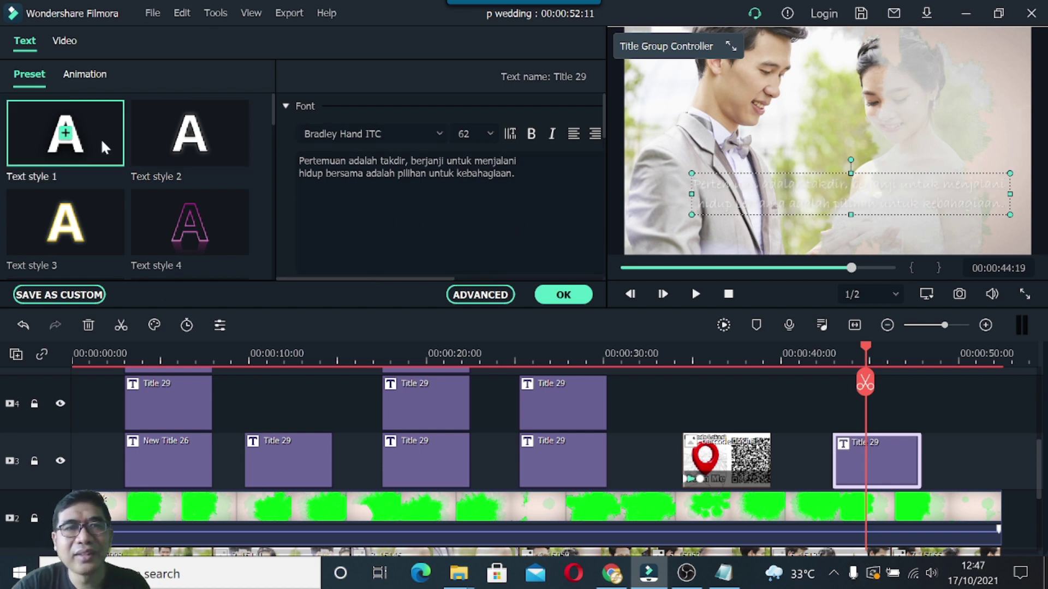
click(200, 150)
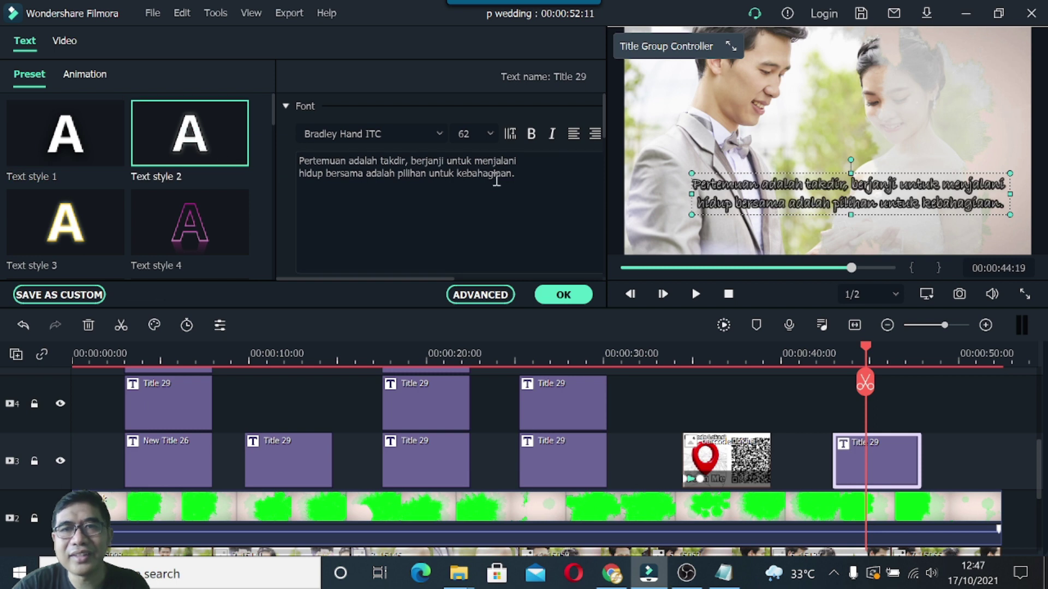
click(436, 133)
scroll(440, 220, up, 5)
scroll(433, 236, up, 8)
scroll(432, 238, up, 12)
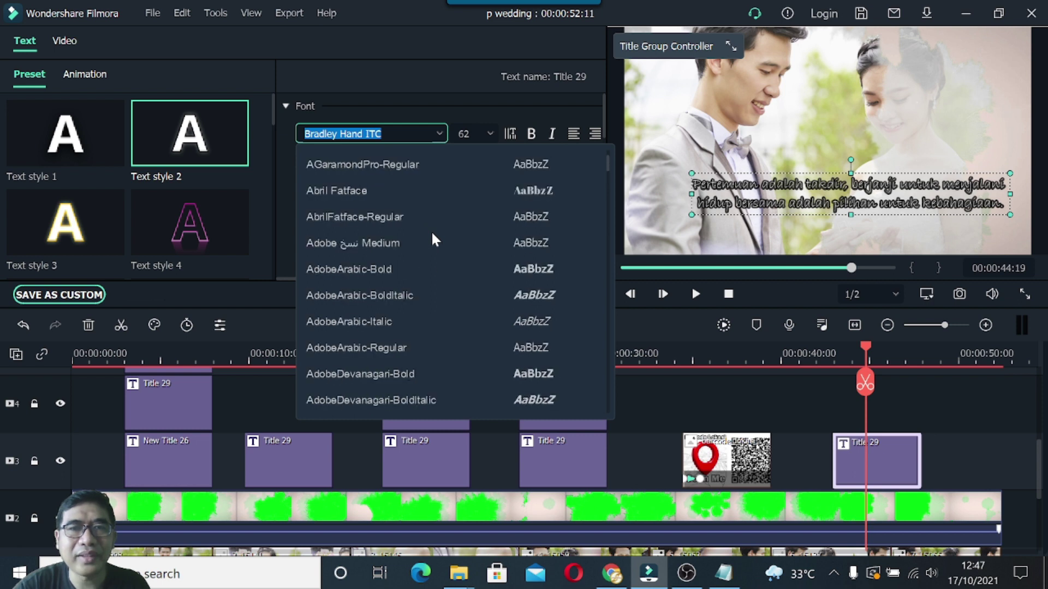
scroll(433, 236, up, 3)
scroll(433, 235, down, 15)
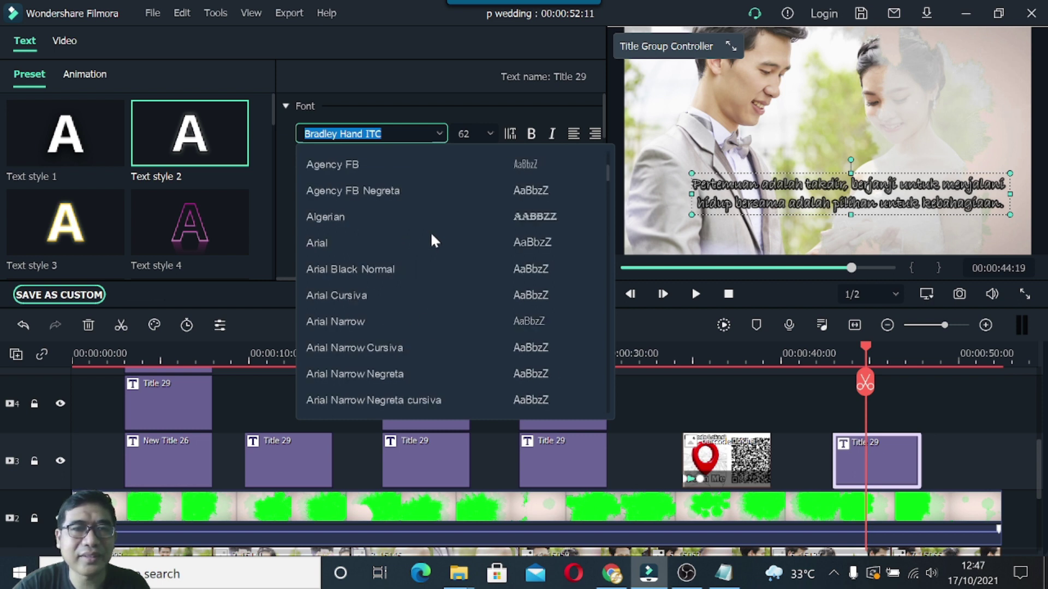
scroll(431, 240, down, 5)
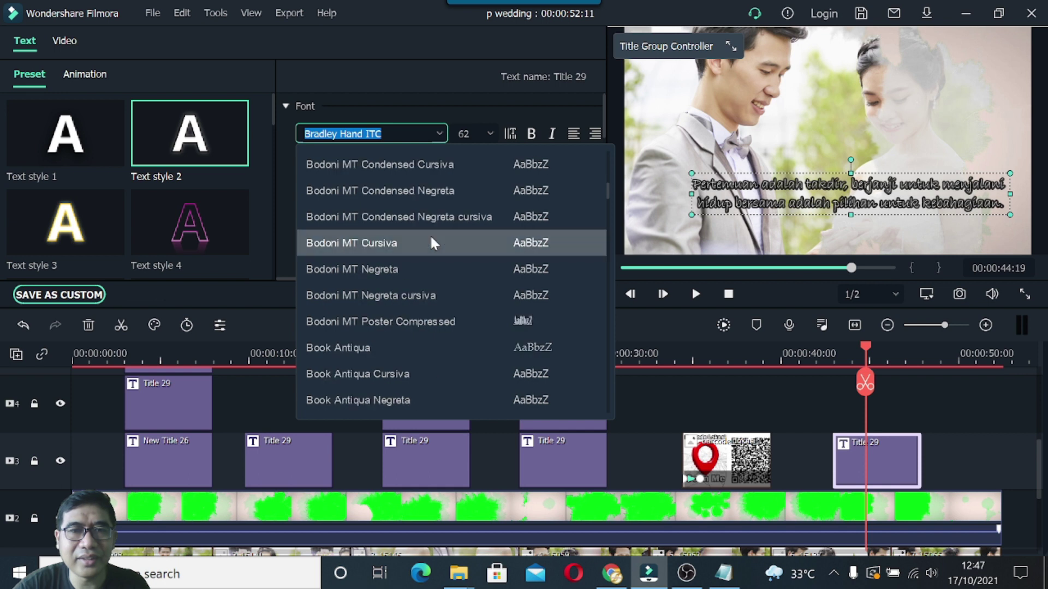
scroll(431, 240, up, 1)
click(429, 218)
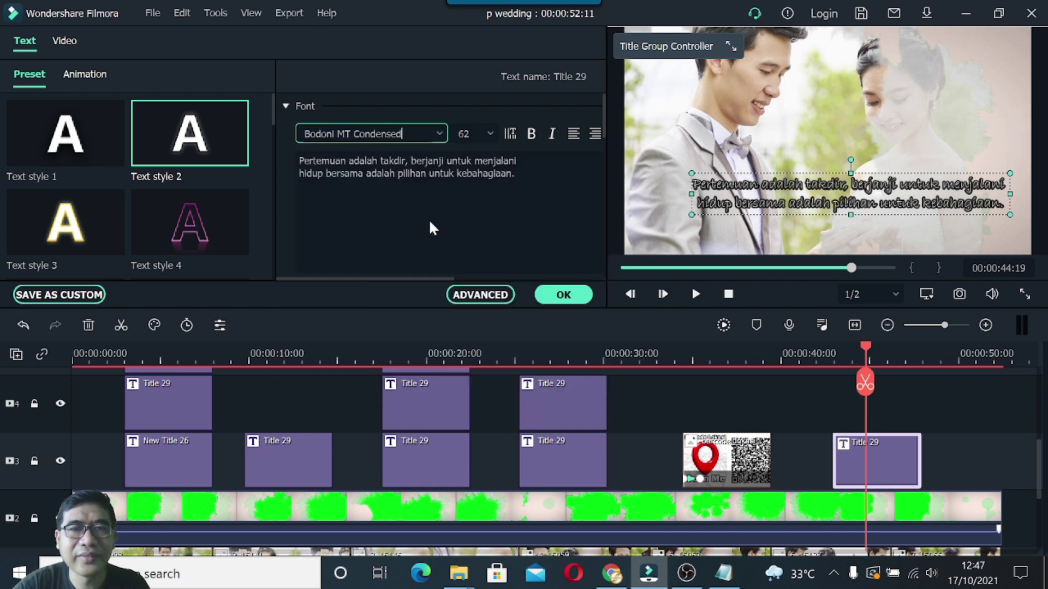
Set the font back to Bradley Hand ITC, make the quote bold, and confirm.
click(440, 133)
scroll(430, 237, down, 6)
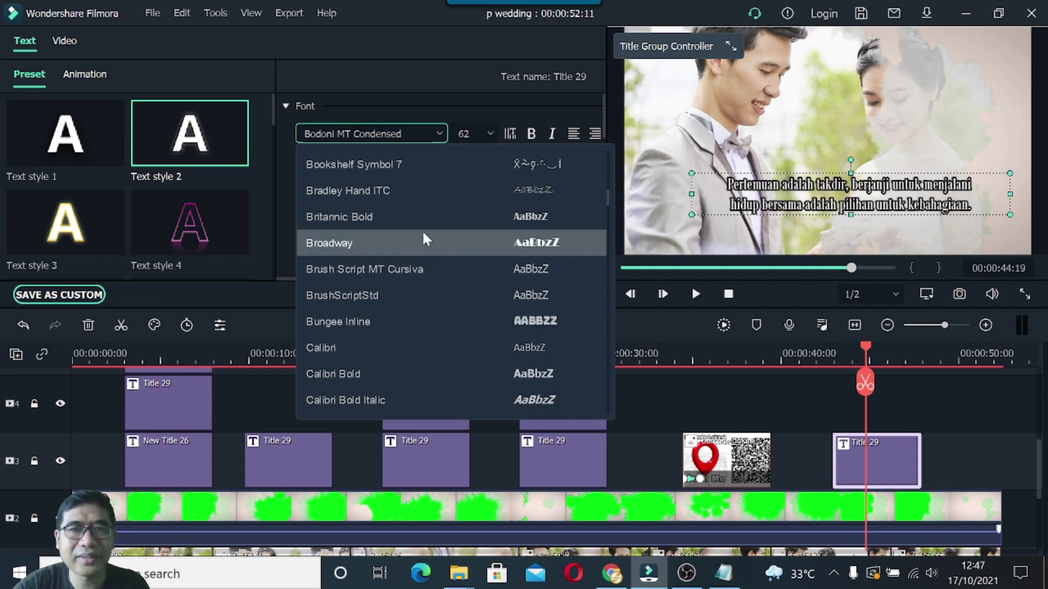
click(414, 190)
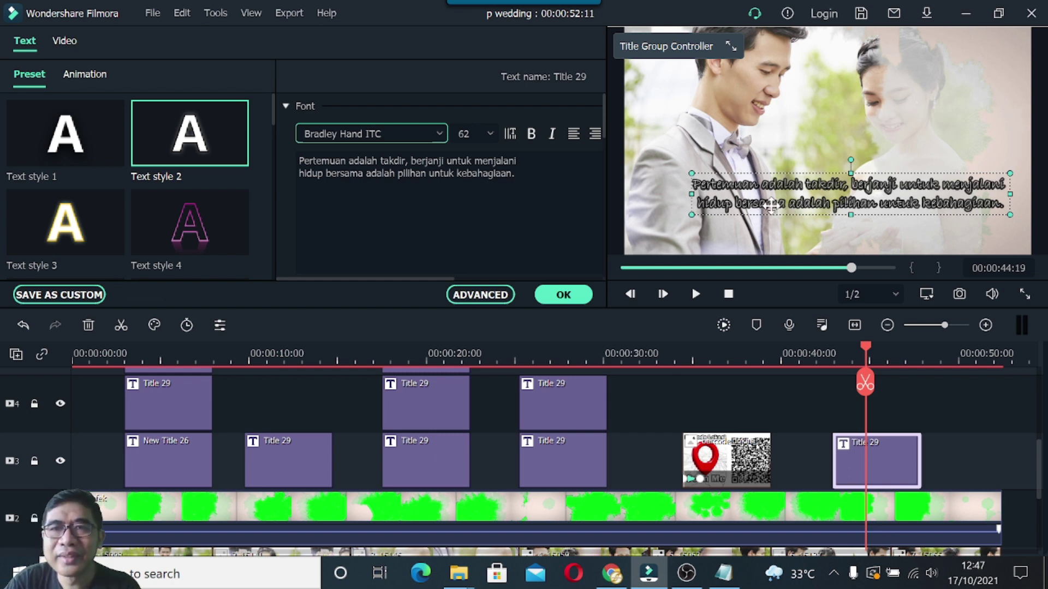
click(532, 136)
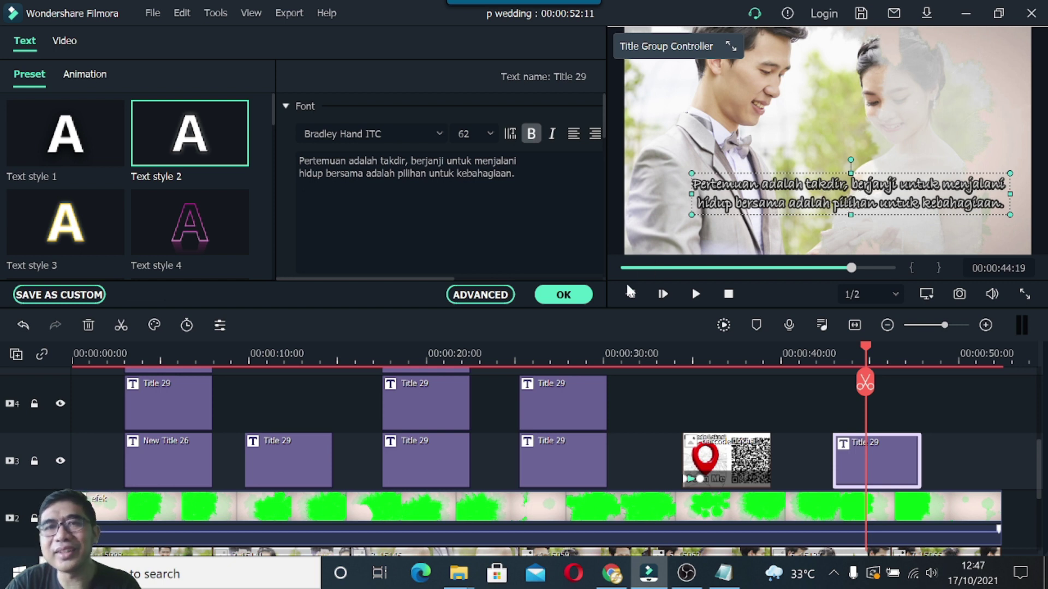
click(578, 298)
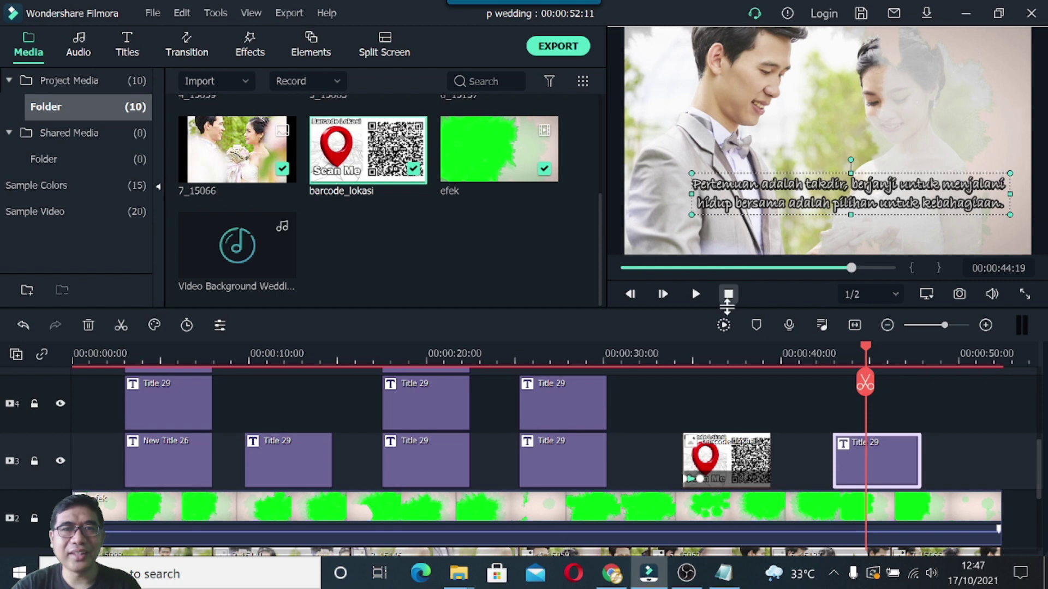
Copy the date title and paste it onto track 4 at 45 seconds, above the quote.
click(568, 463)
right_click(569, 461)
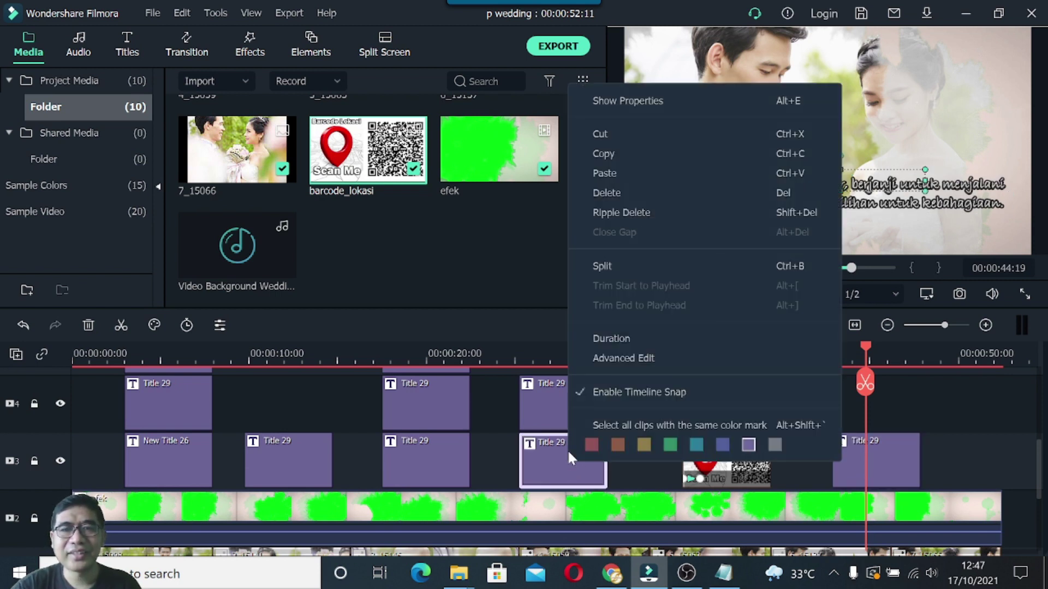
click(605, 155)
drag(867, 344, 934, 344)
right_click(868, 387)
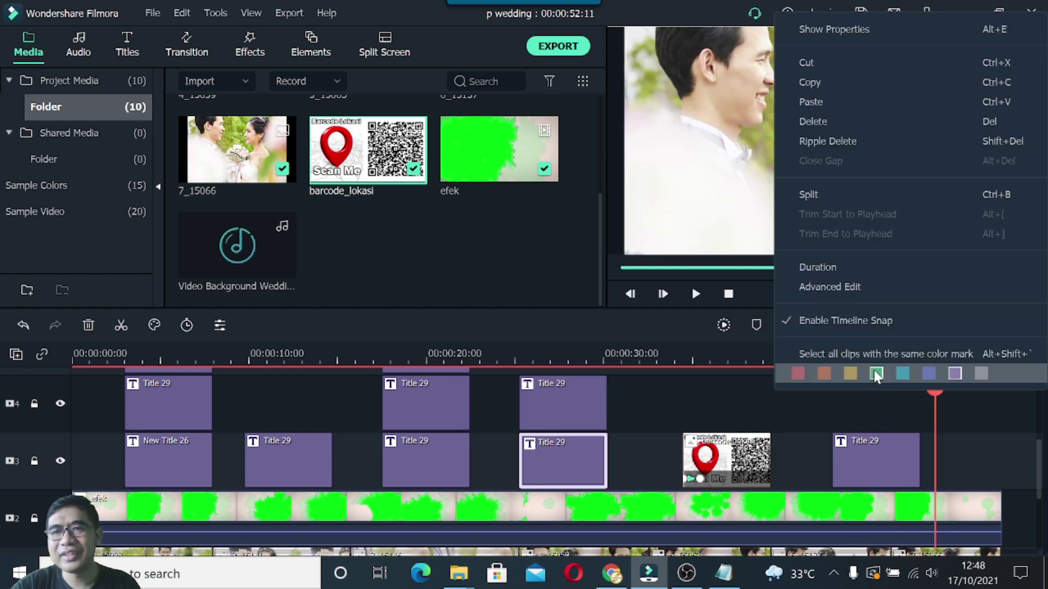
click(831, 102)
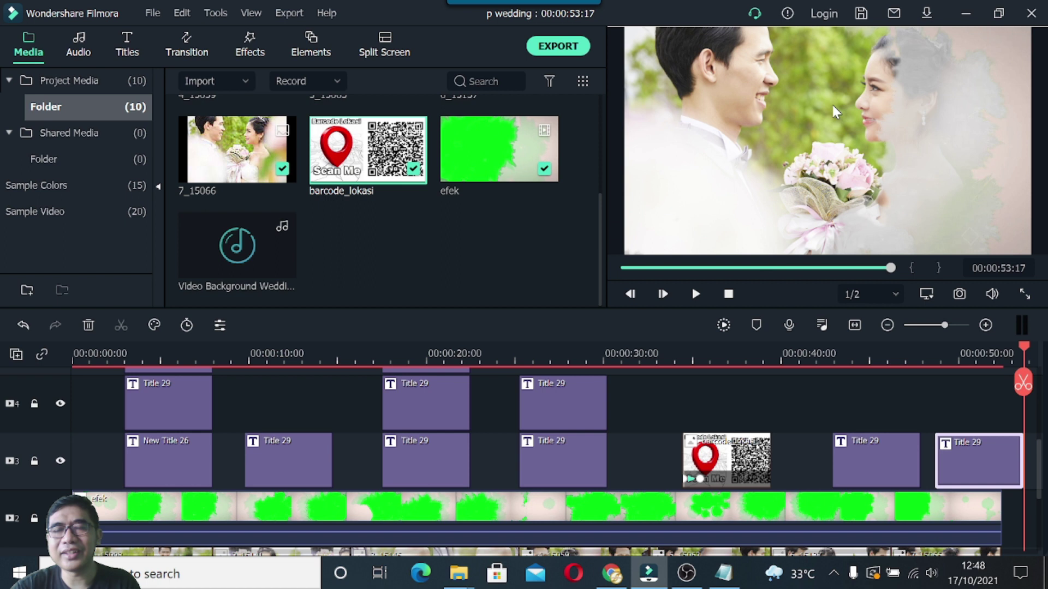
drag(967, 437, 865, 407)
drag(1022, 349, 870, 350)
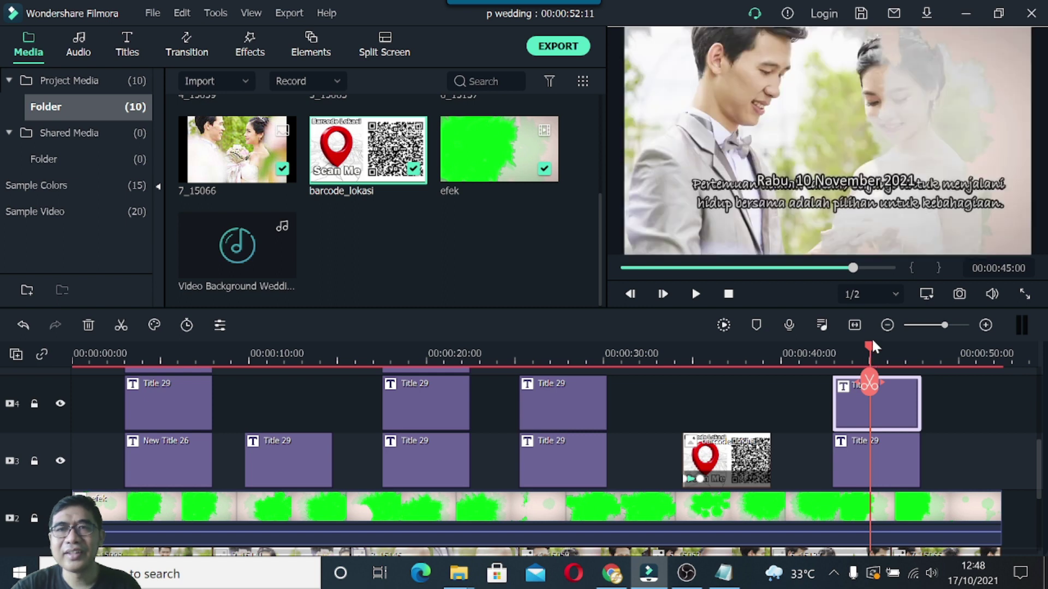
Move the copied title below the quote and start replacing its date text.
drag(835, 189, 840, 232)
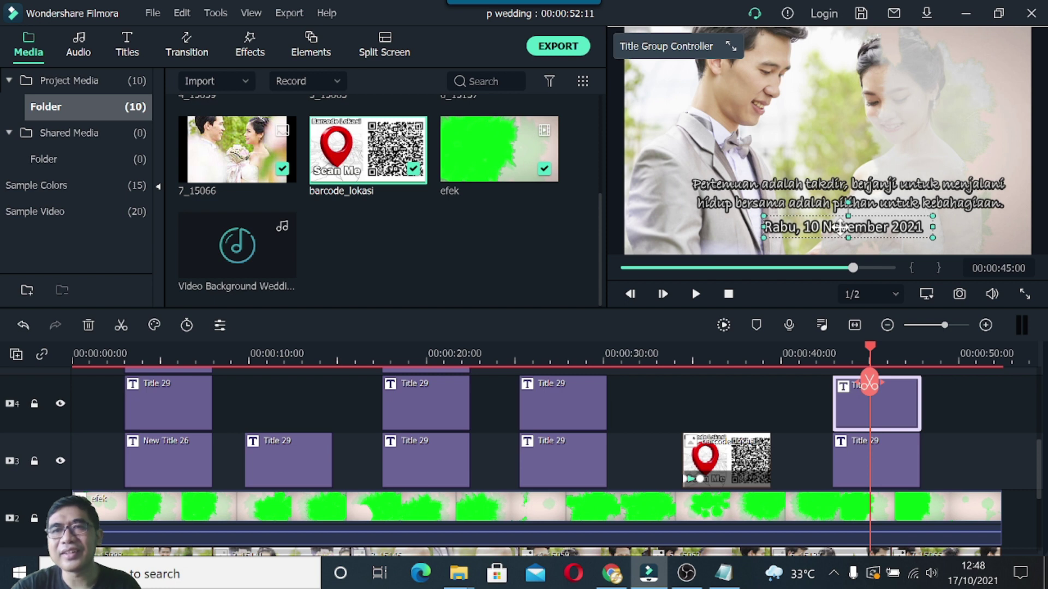
double_click(843, 233)
drag(411, 162, 293, 158)
text(R)
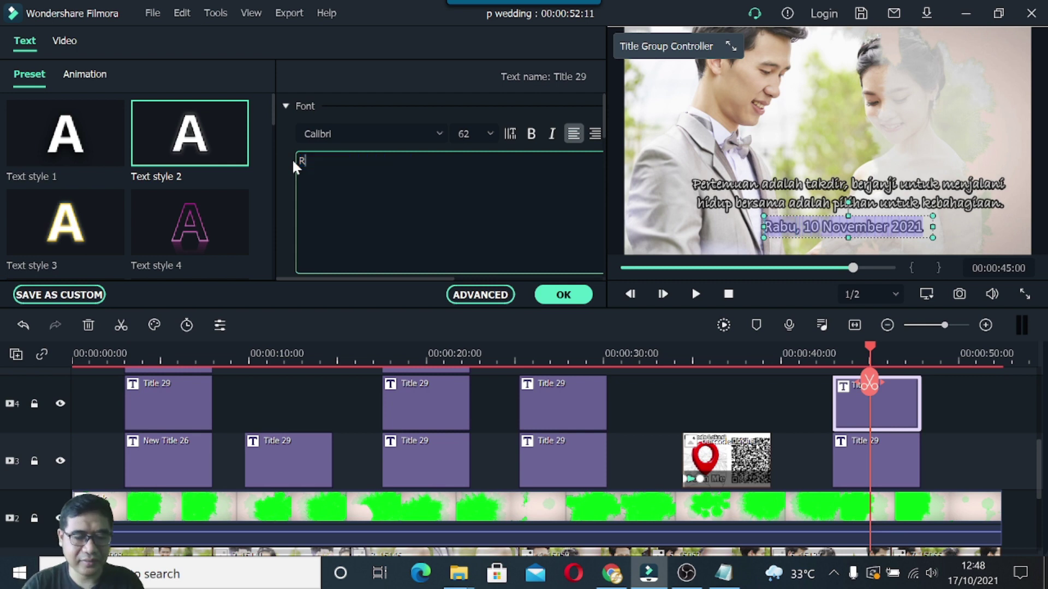
text(atna)
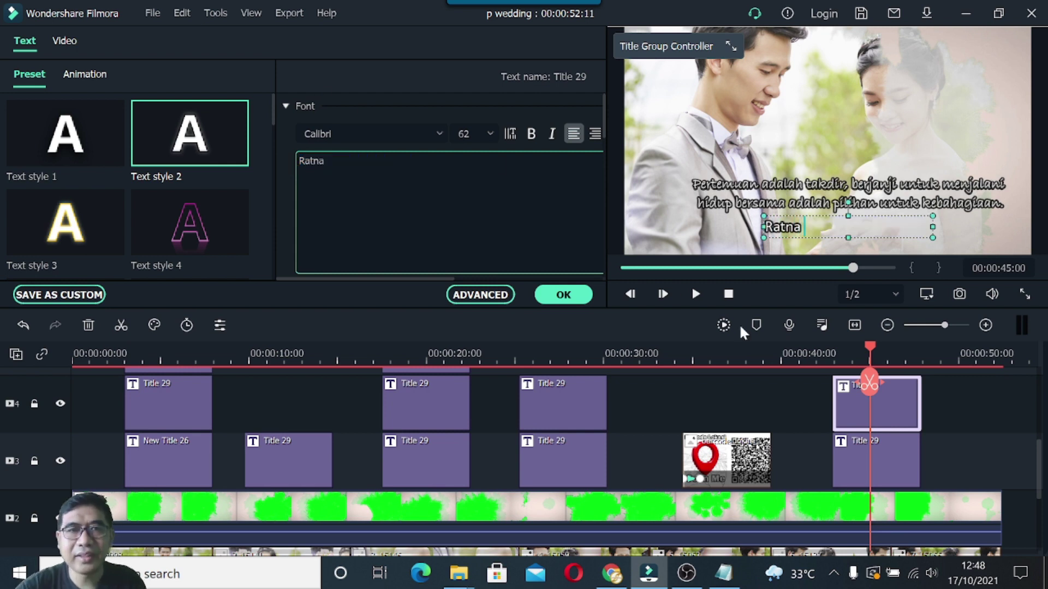
Paste the couple's names from the notes, shrink the text box, and apply Text style 1.
click(723, 573)
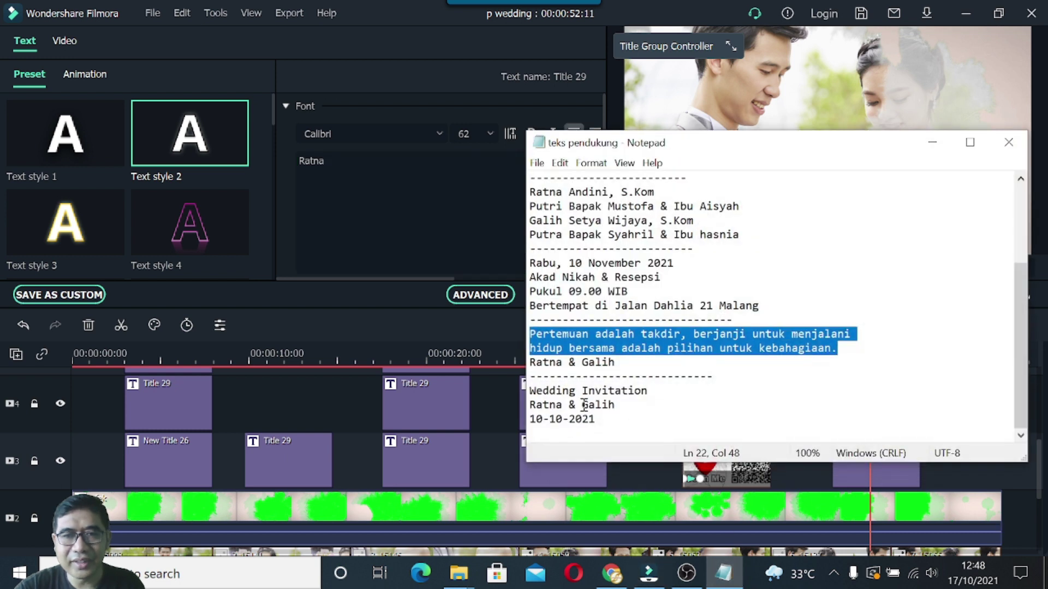
drag(530, 365, 621, 364)
key(ctrl+c)
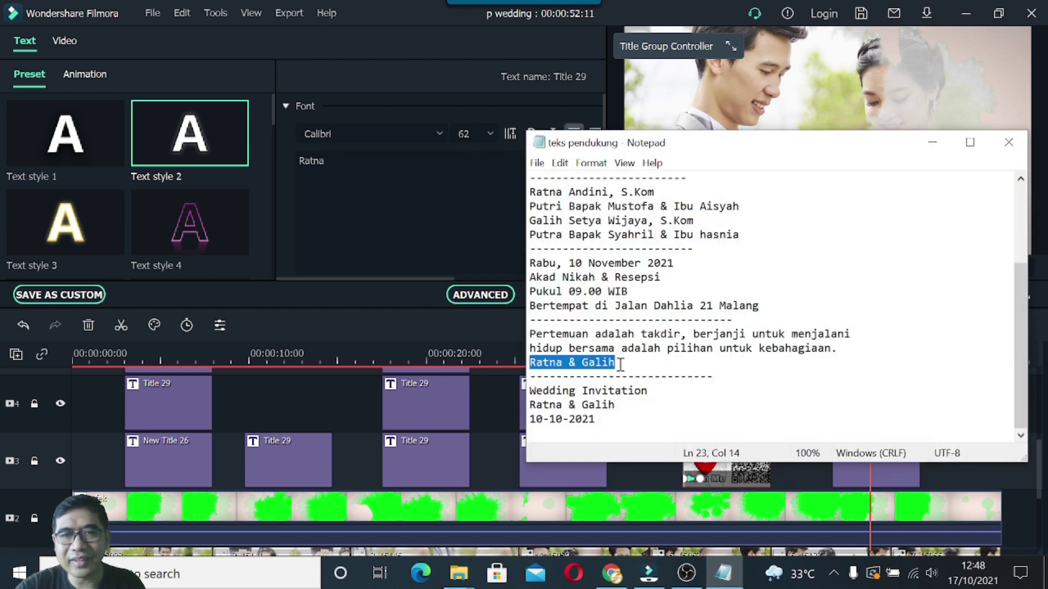
click(421, 206)
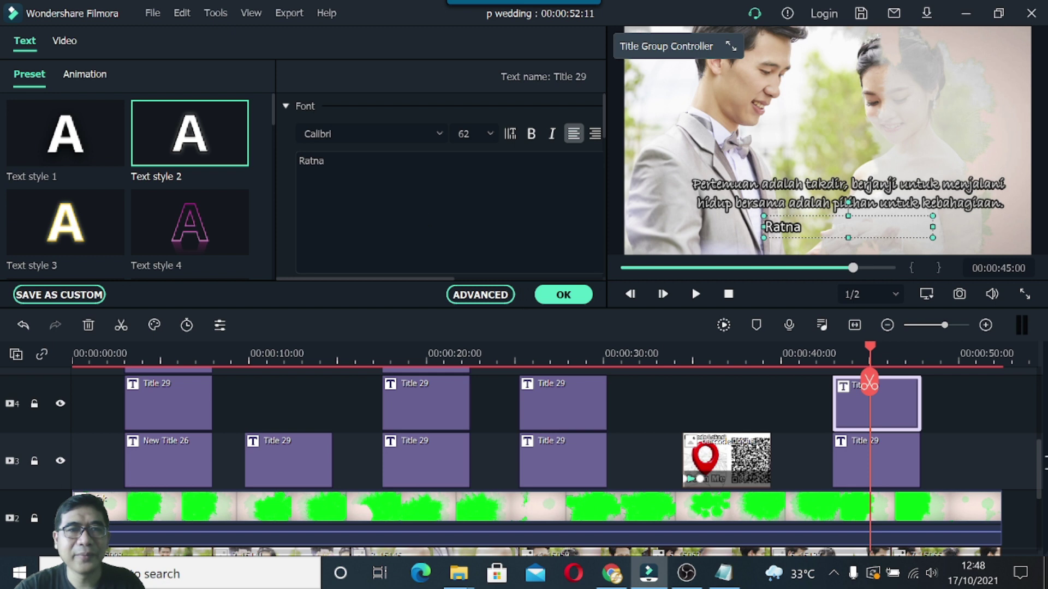
drag(334, 161, 286, 158)
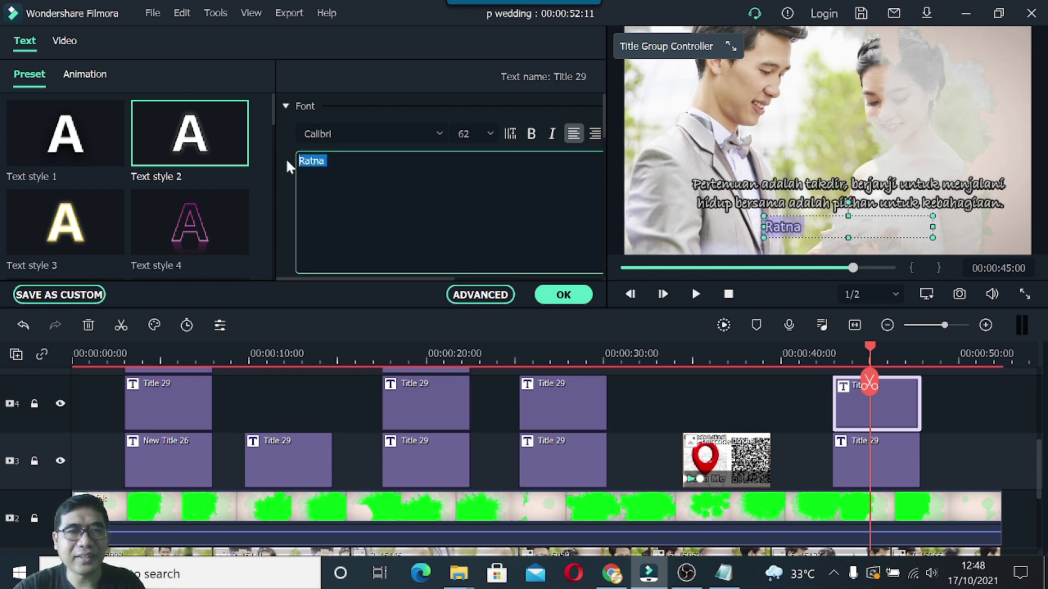
key(ctrl+v)
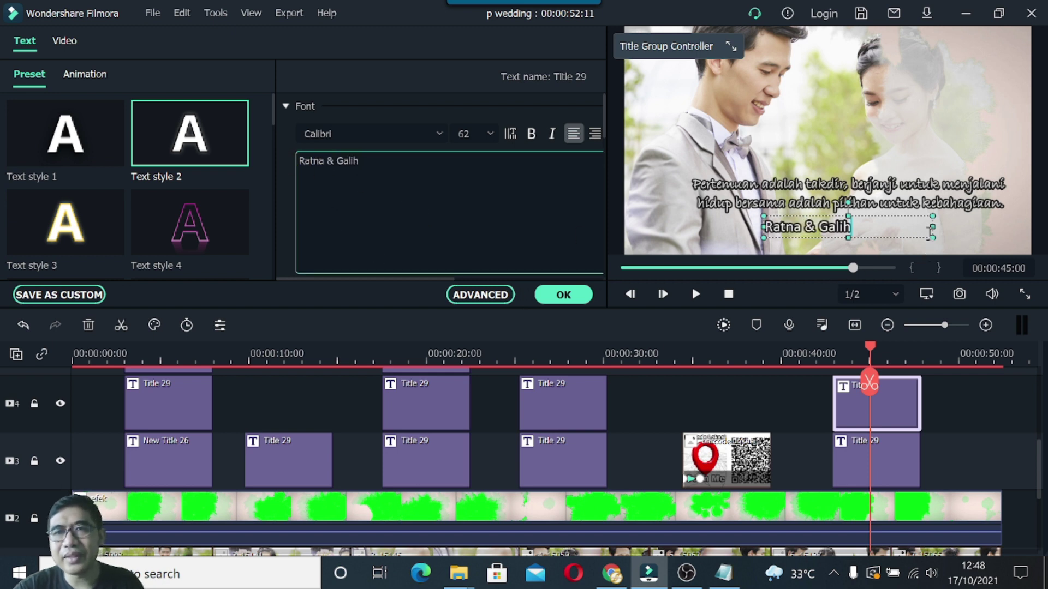
drag(931, 224, 843, 228)
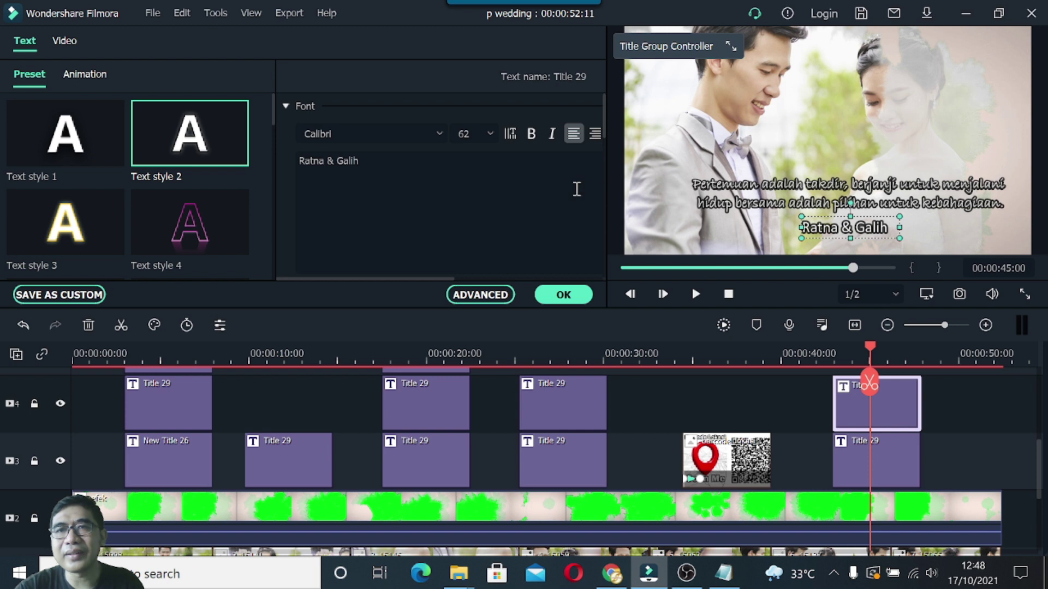
click(97, 129)
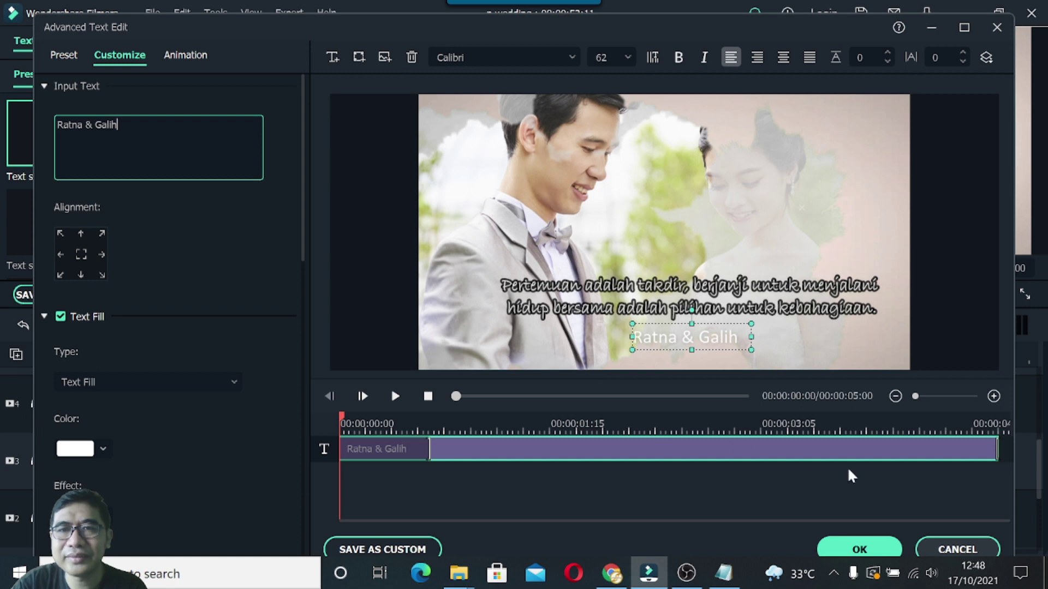
Close the advanced editor and give the couple's names title Text style 7.
click(942, 550)
click(938, 539)
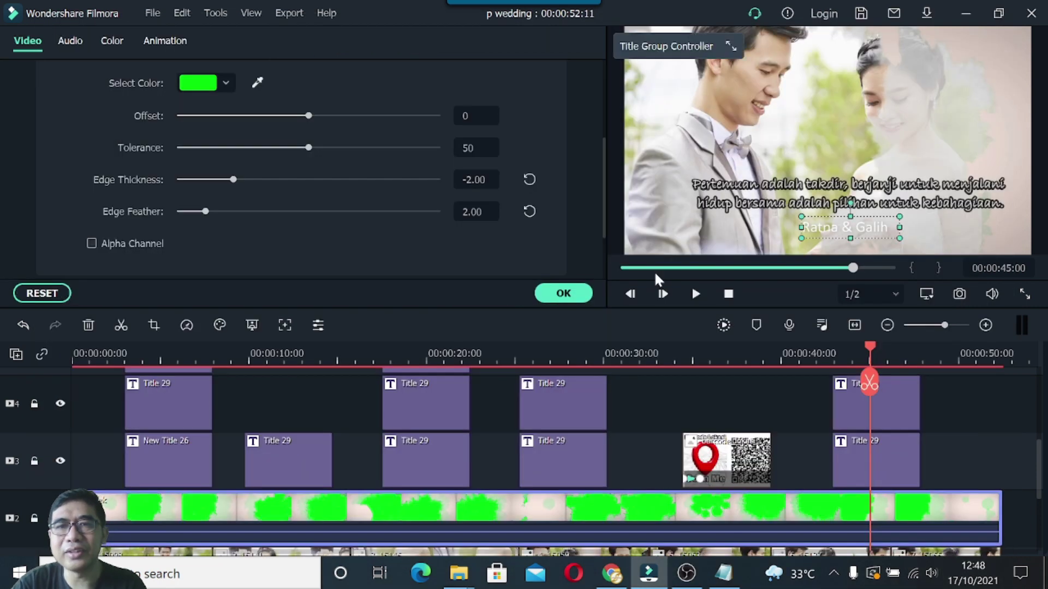
click(829, 226)
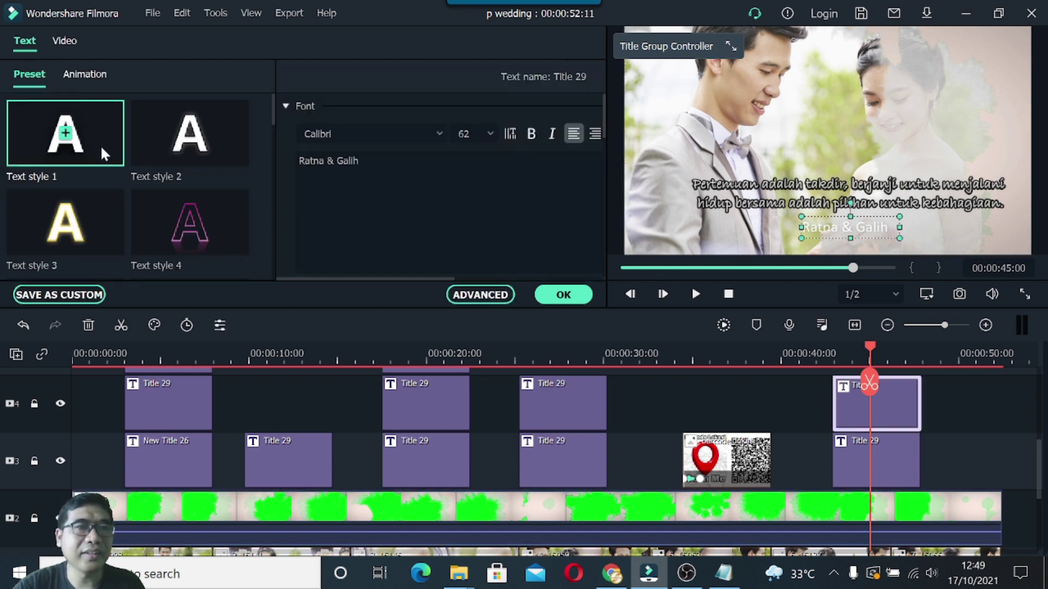
scroll(101, 145, down, 3)
click(222, 209)
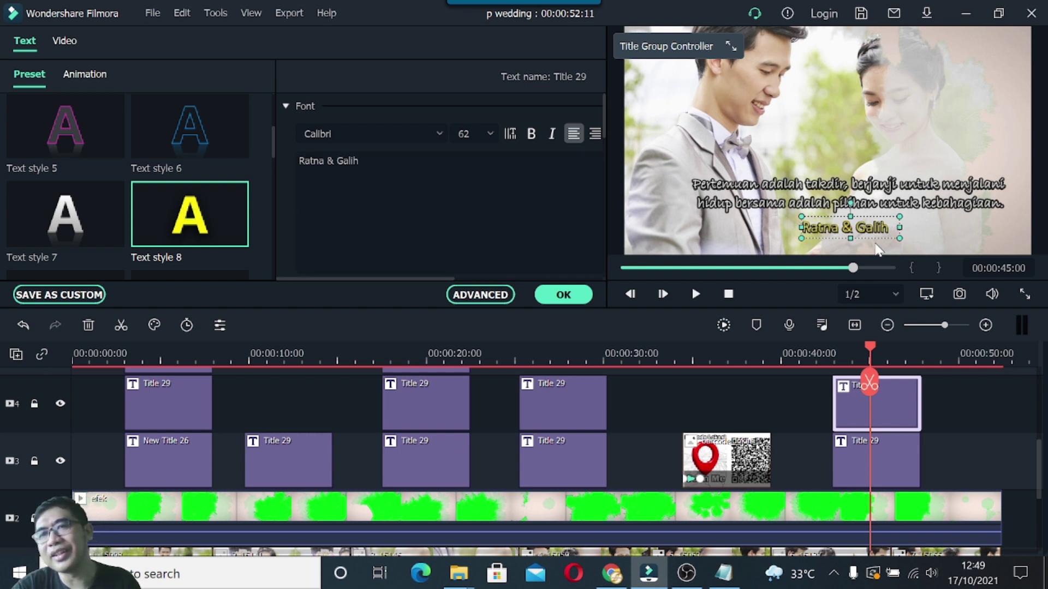
click(96, 213)
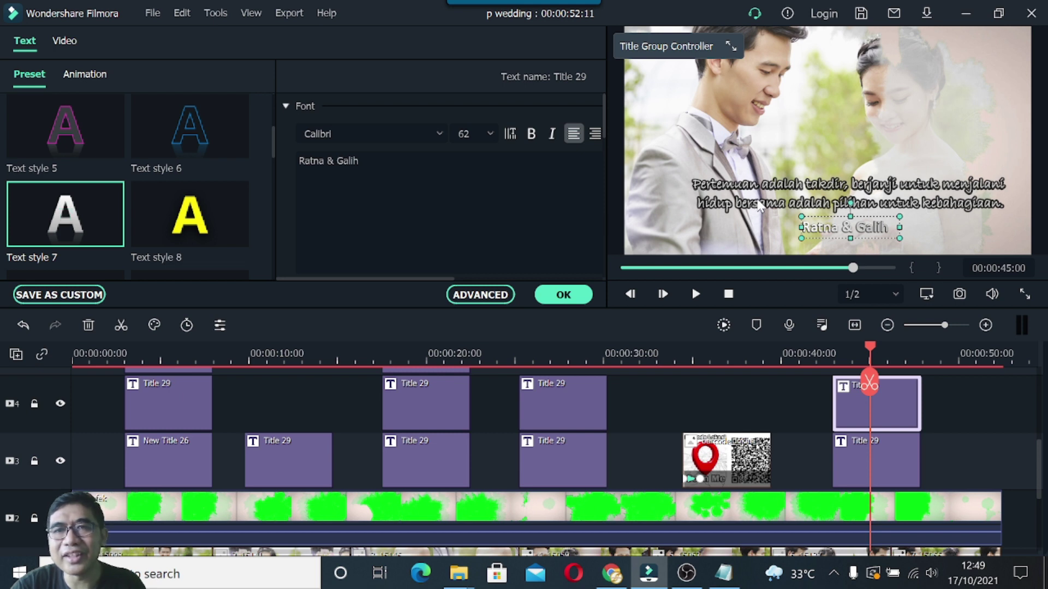
Try Text styles 8, 6, 12, 22, 23, 13 and 5 on the quote, settling on Text style 1.
click(877, 468)
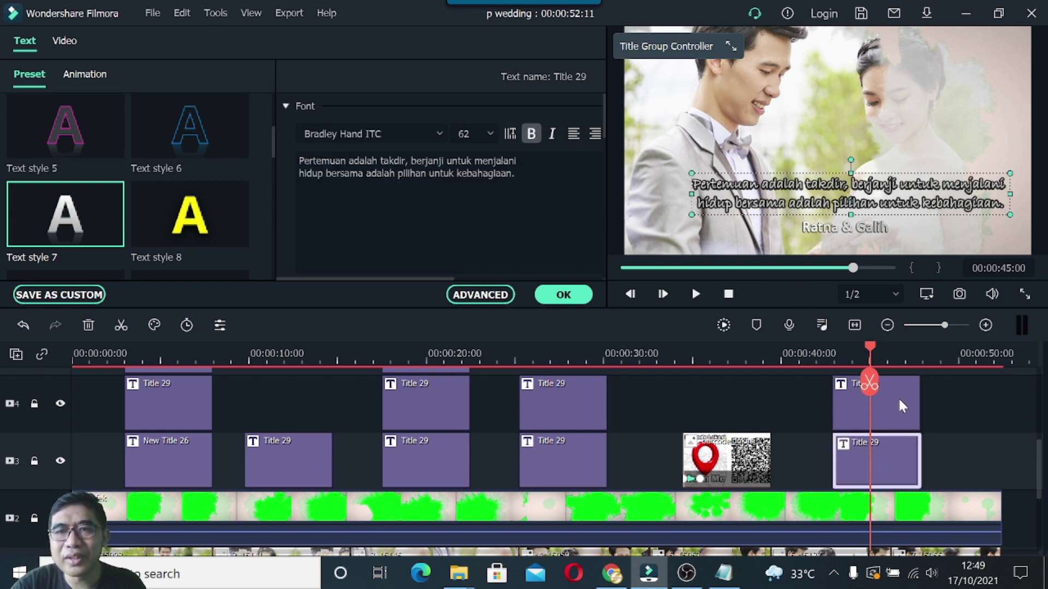
click(218, 216)
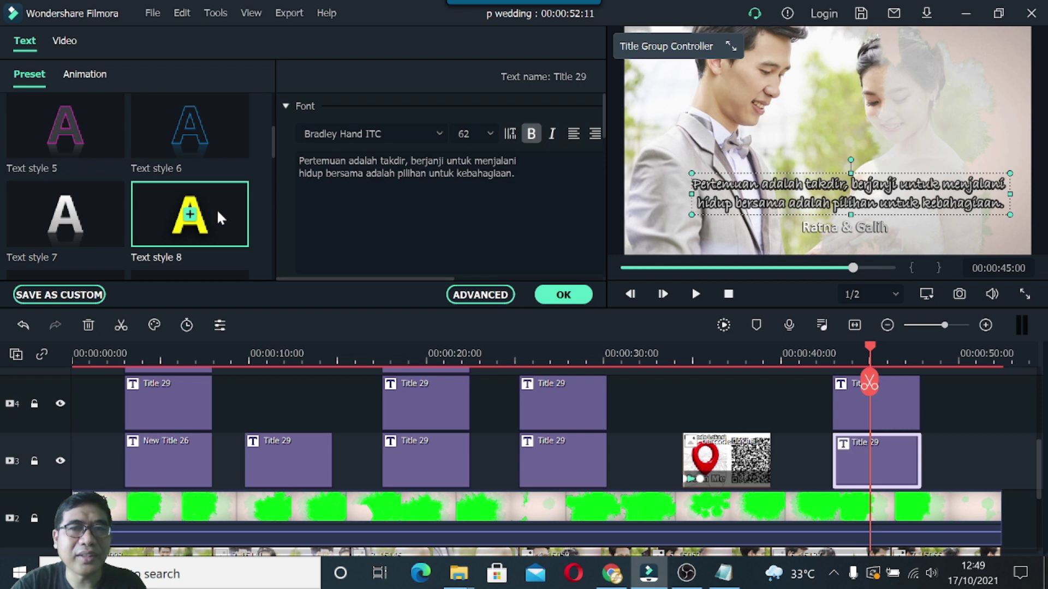
click(215, 131)
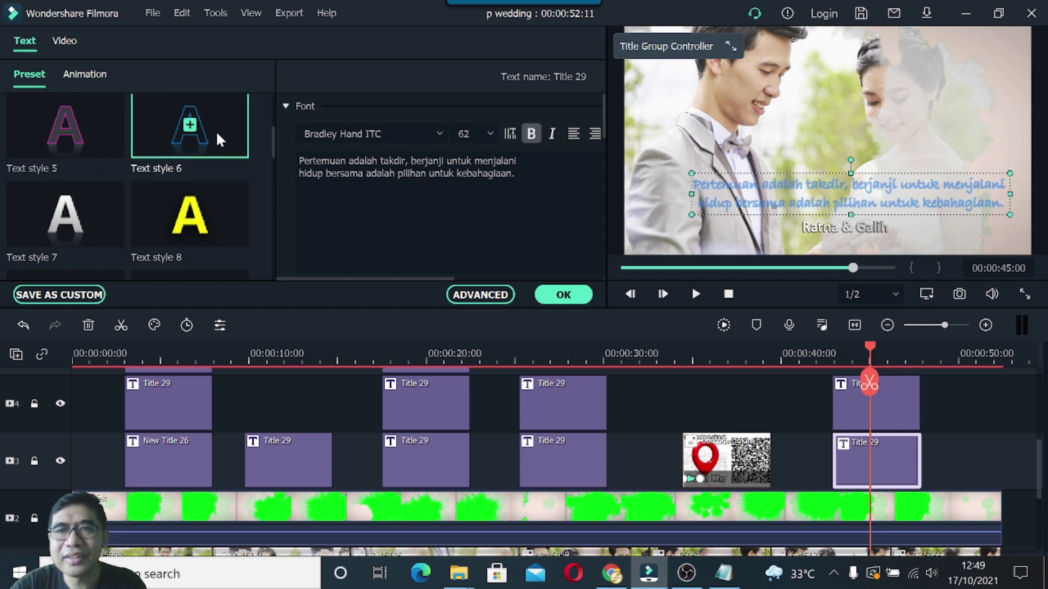
scroll(145, 217, down, 3)
click(201, 224)
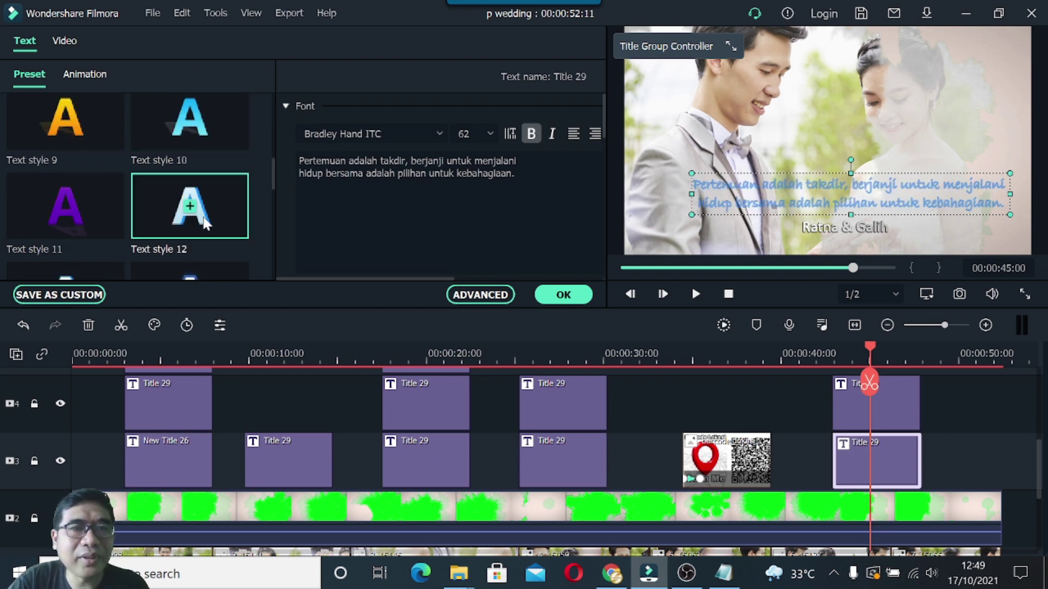
scroll(189, 219, down, 6)
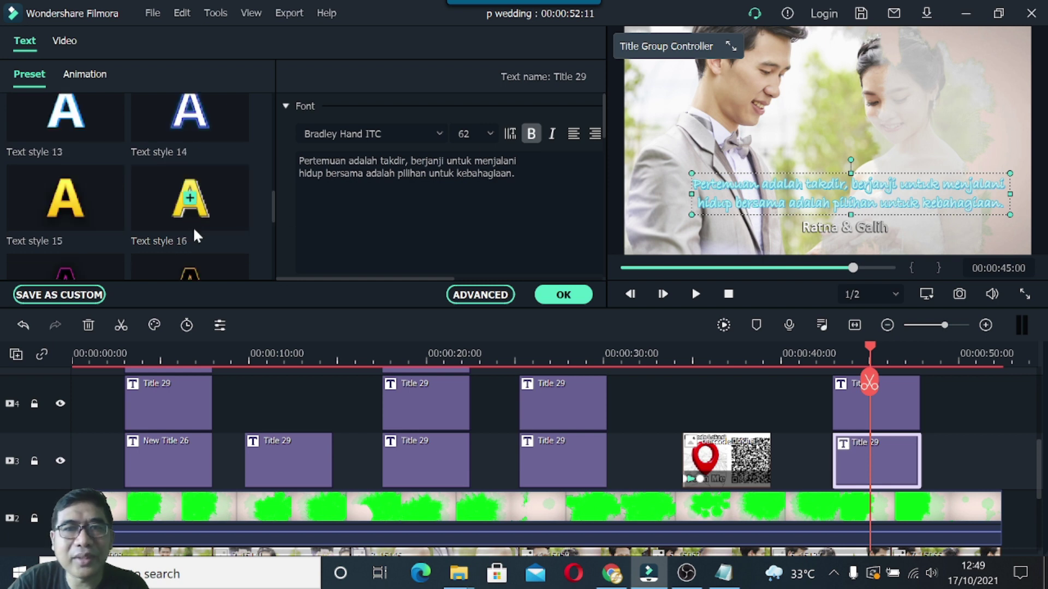
click(214, 144)
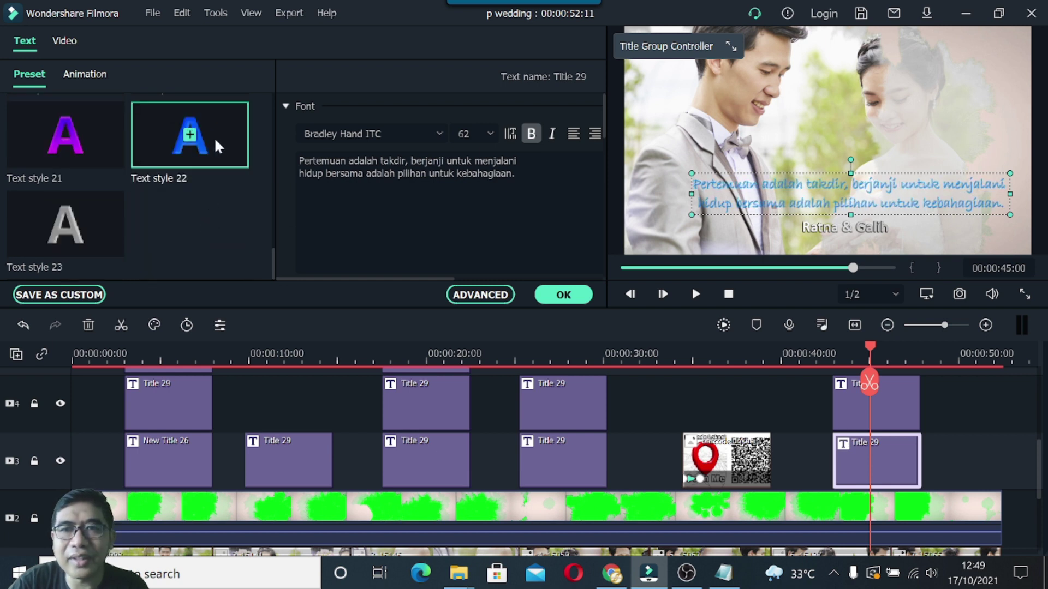
click(94, 224)
scroll(94, 223, up, 5)
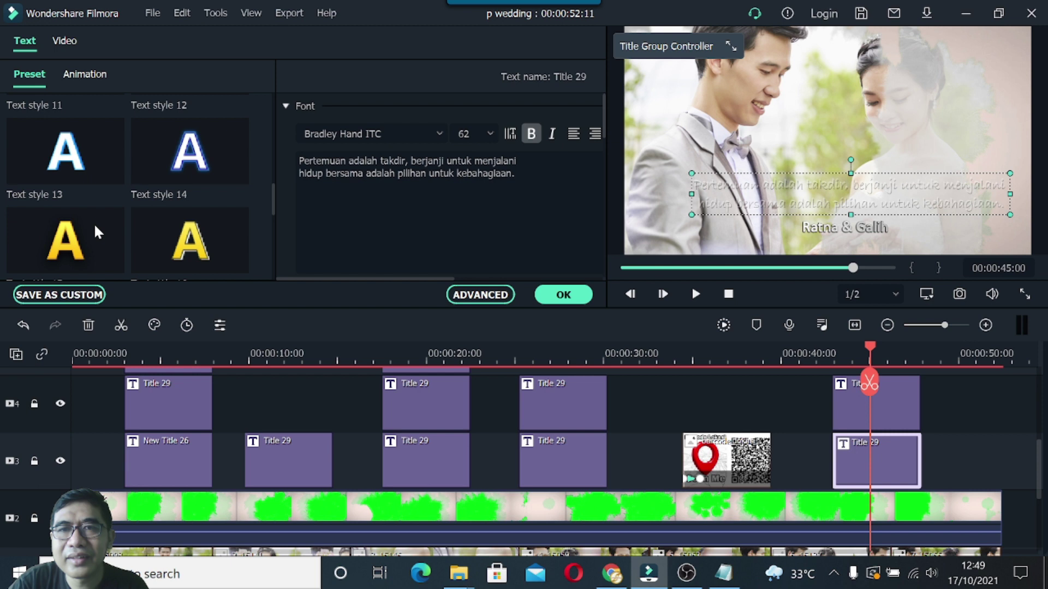
click(93, 244)
scroll(93, 242, up, 4)
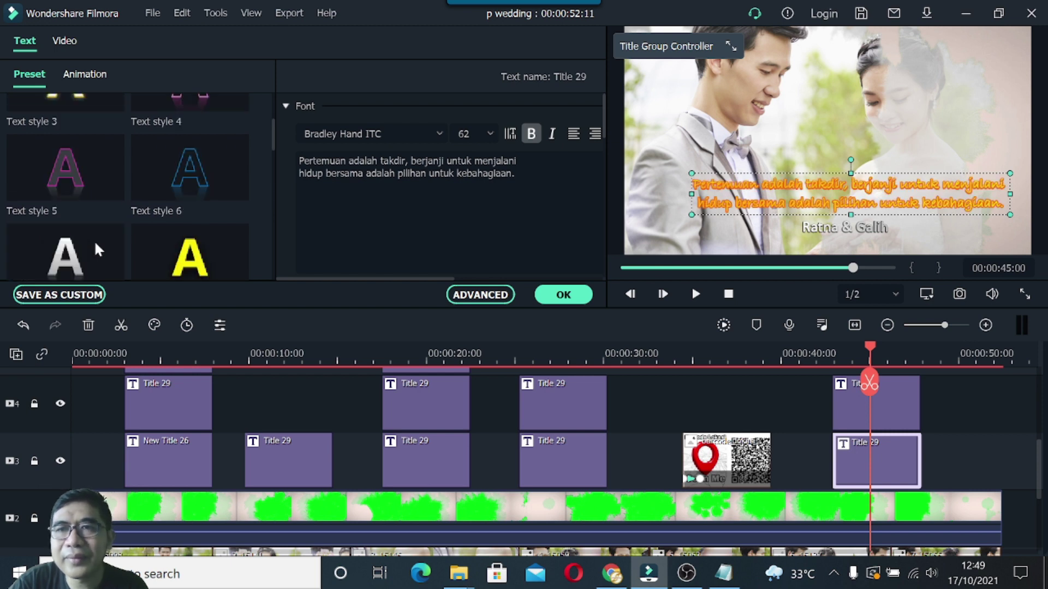
click(74, 165)
scroll(74, 164, up, 2)
click(93, 135)
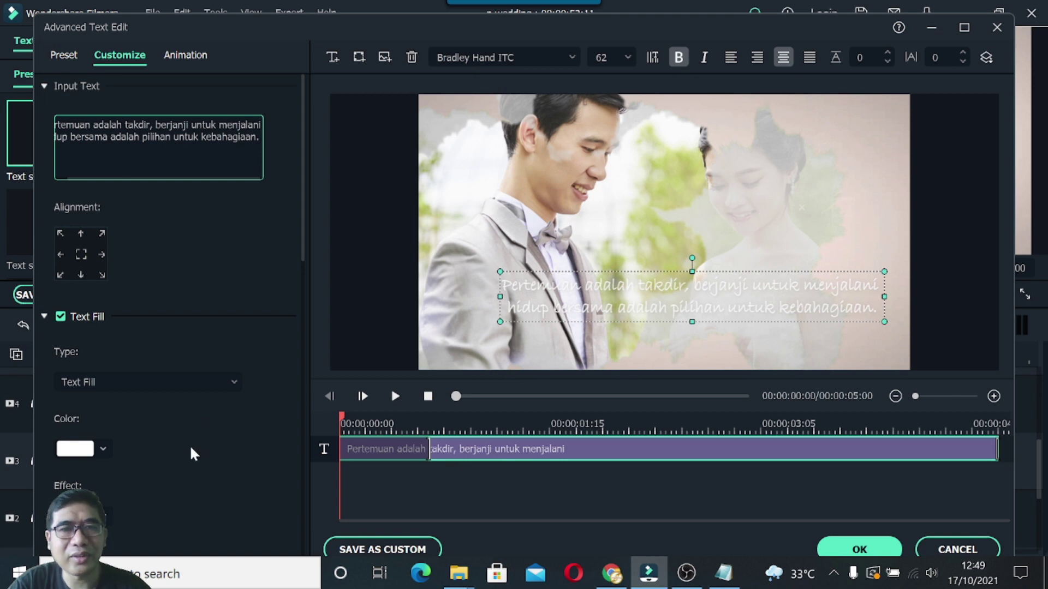
Set the quote's text fill colour to black, save the changes at the prompt, and close the editors.
click(104, 450)
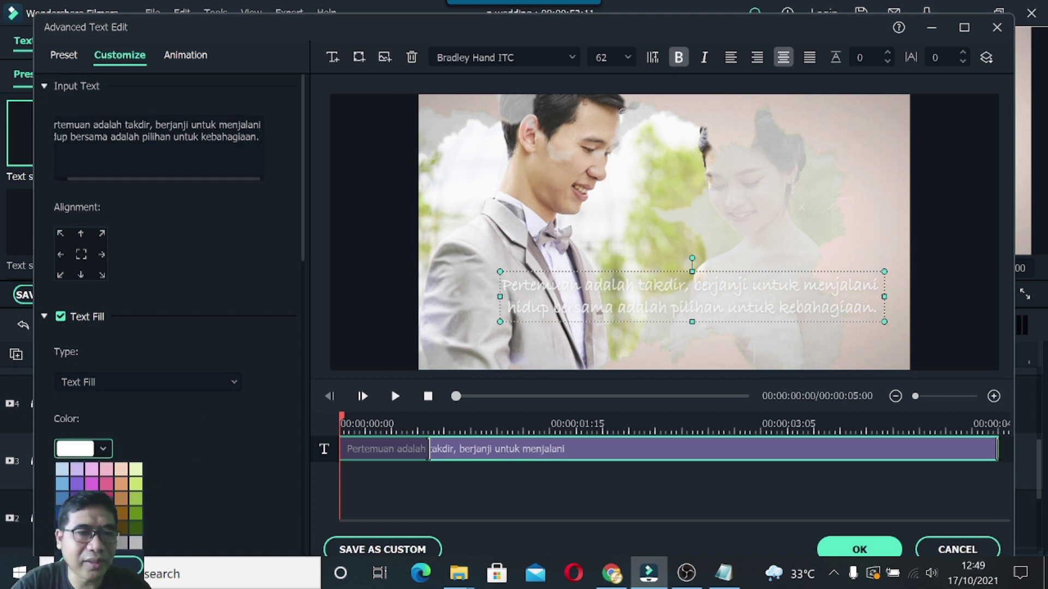
click(62, 542)
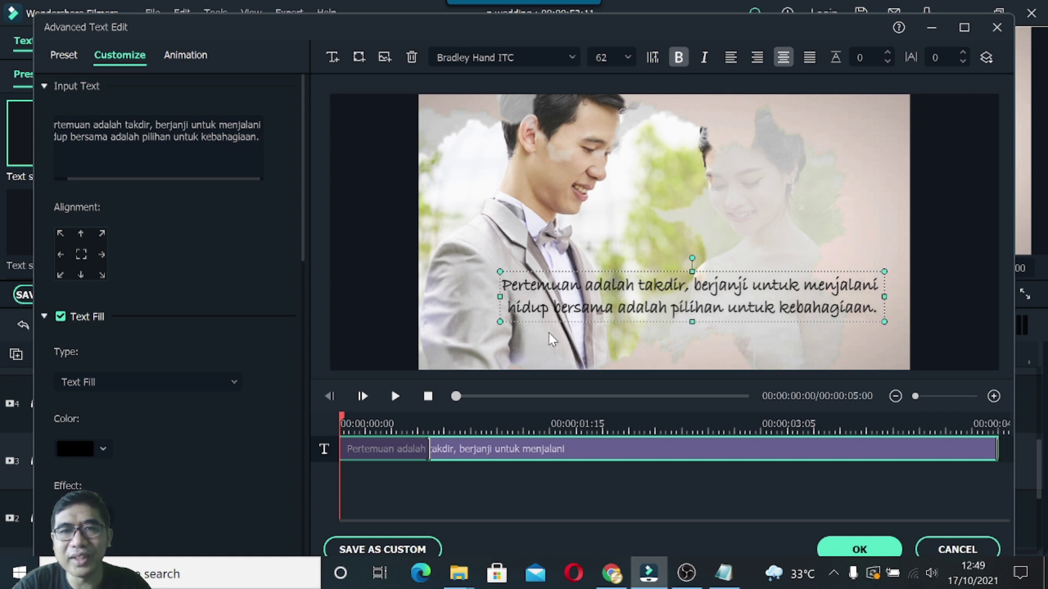
click(956, 550)
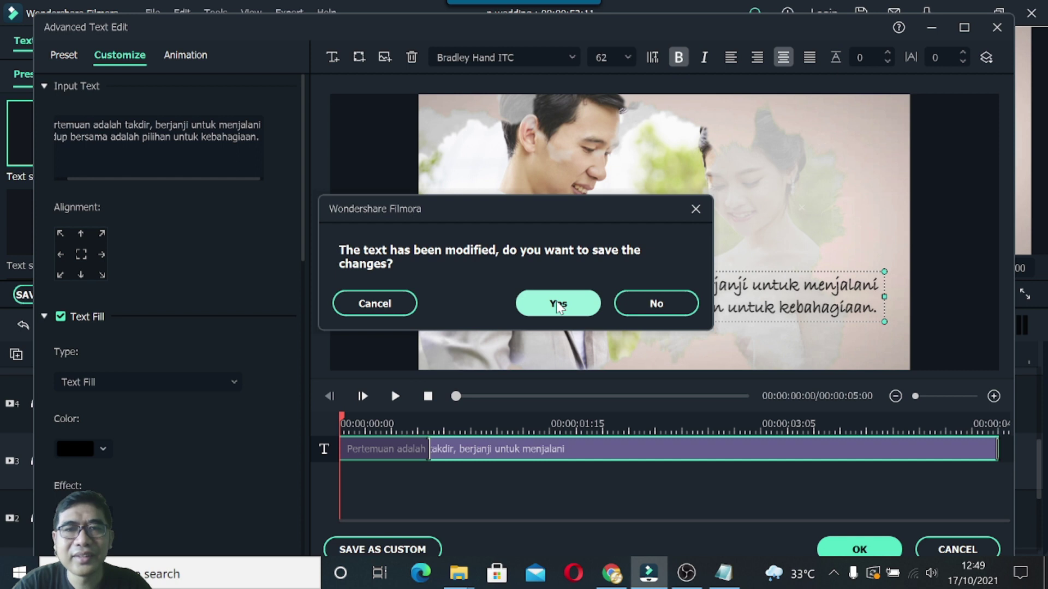
click(638, 304)
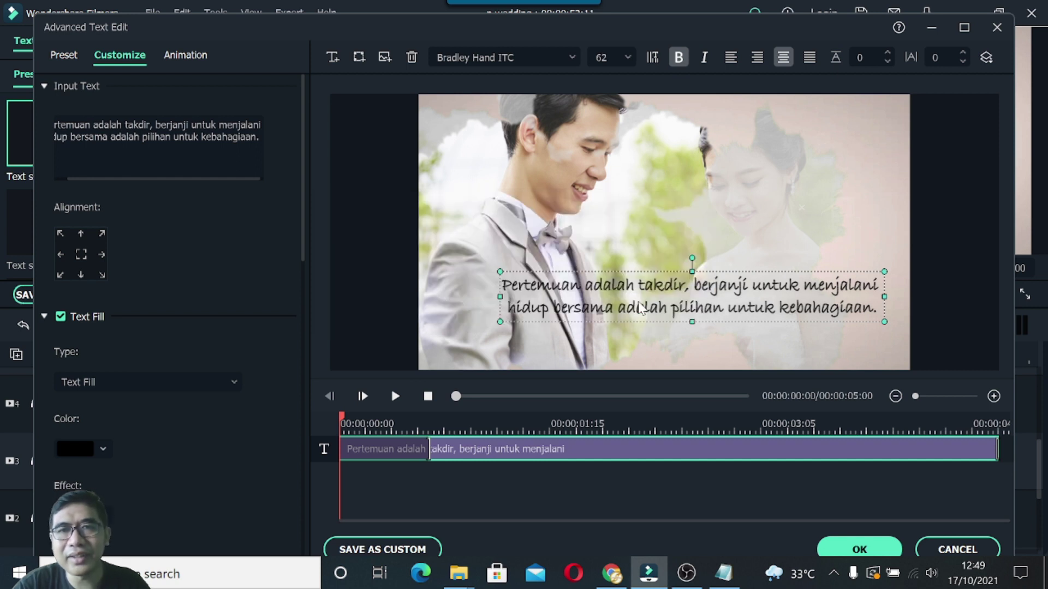
click(951, 551)
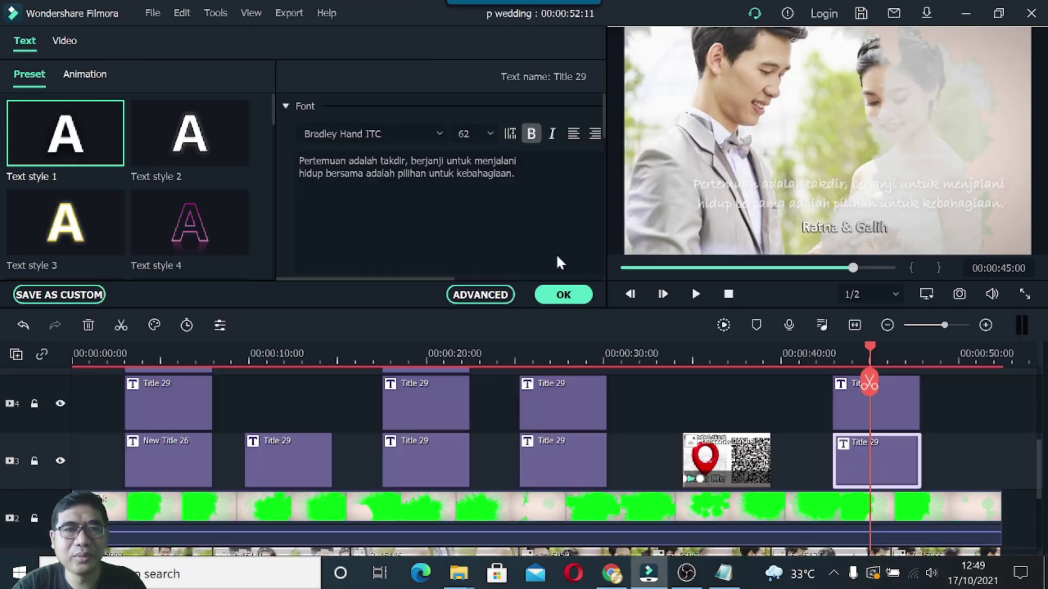
click(563, 295)
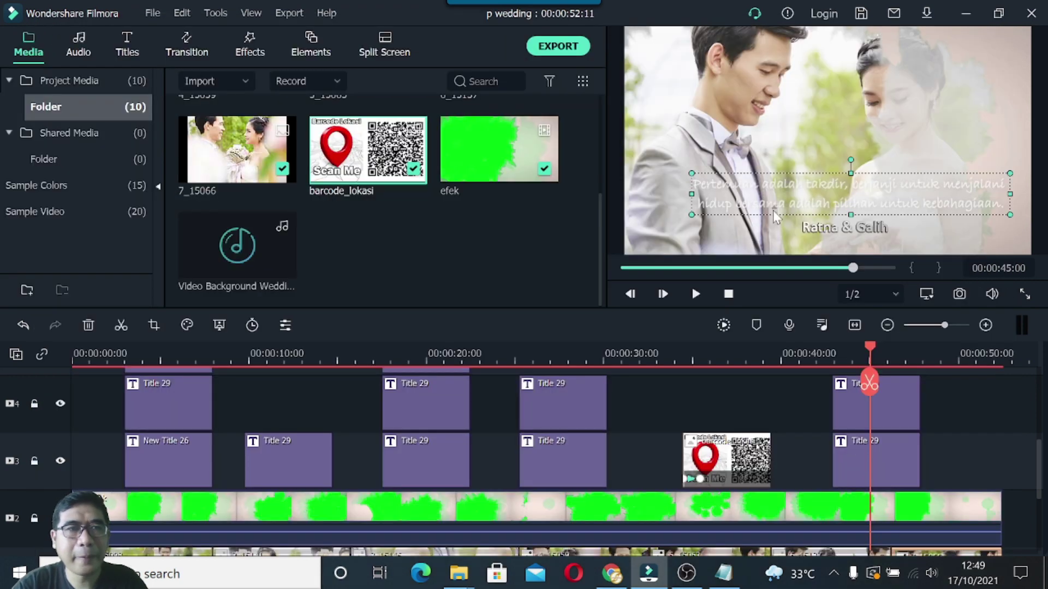
double_click(731, 197)
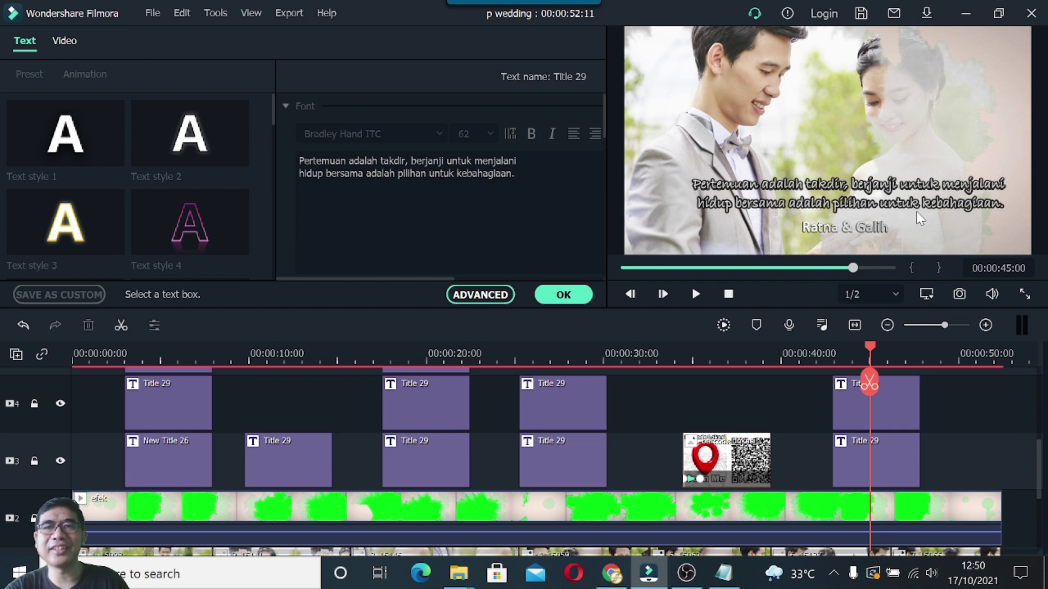
click(852, 358)
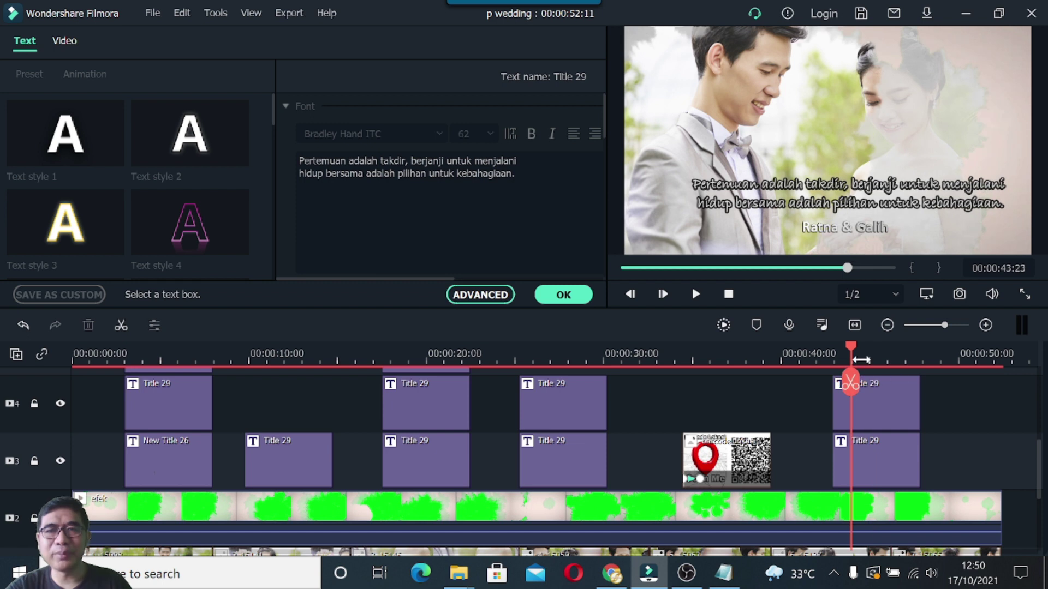
click(870, 358)
click(918, 457)
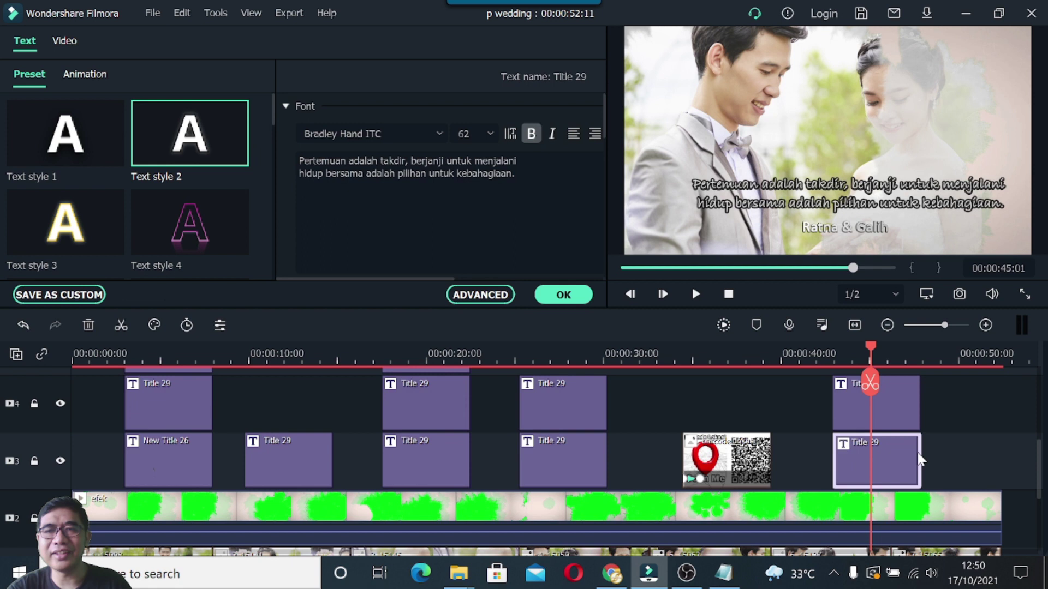
click(605, 461)
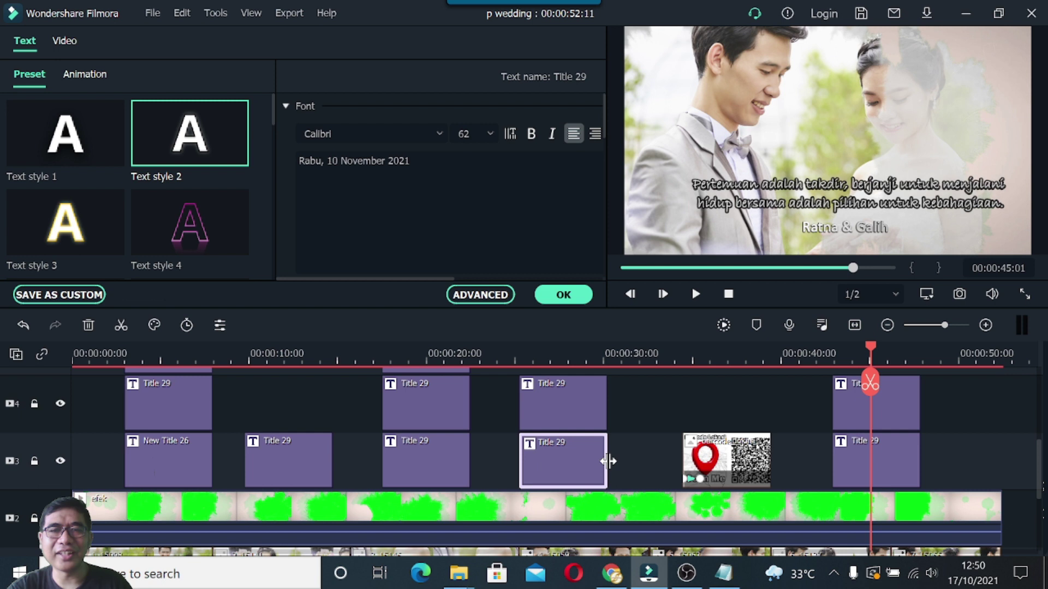
click(866, 352)
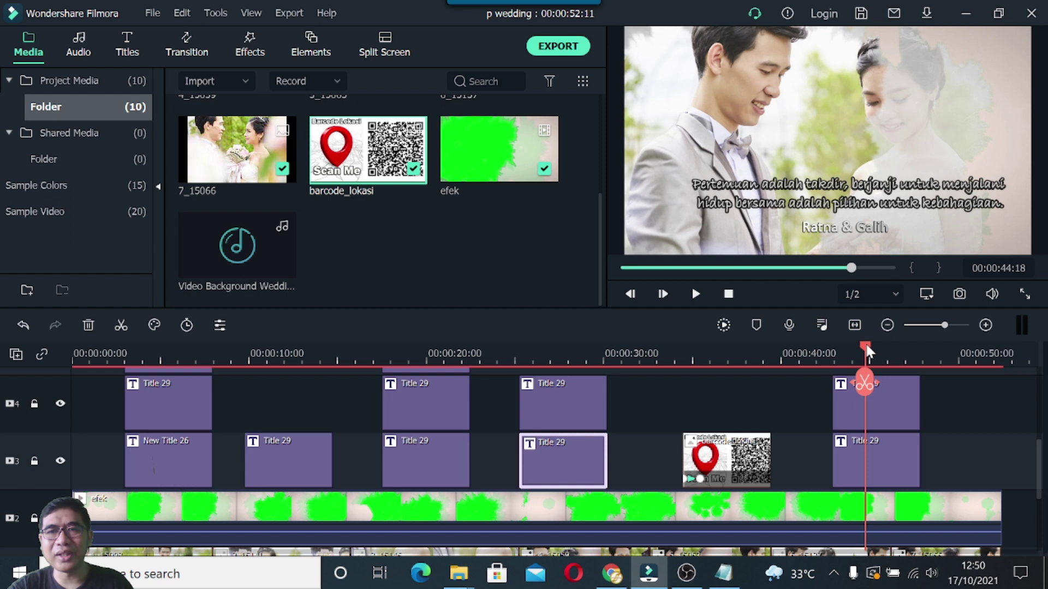
drag(866, 350, 888, 349)
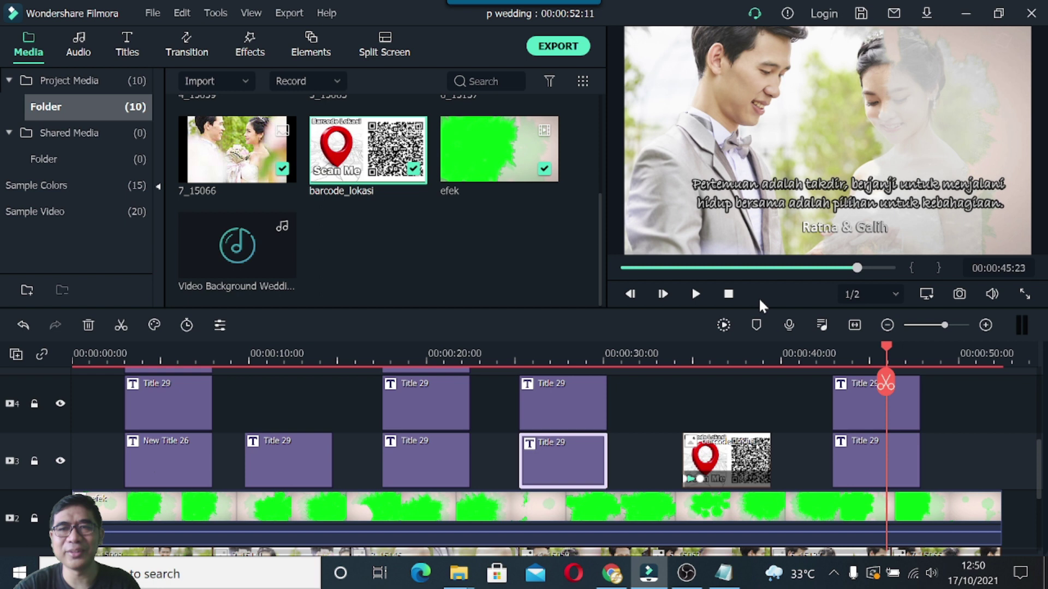
key(Home)
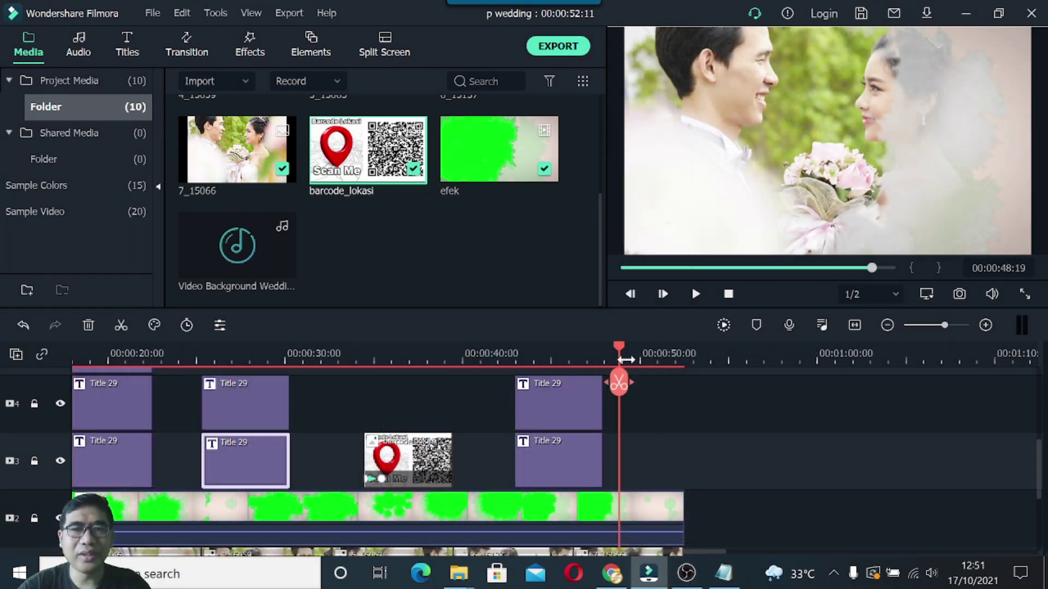
Drag New Opener 30 from the New Concept titles to the end of track 2.
drag(619, 345, 667, 356)
click(128, 44)
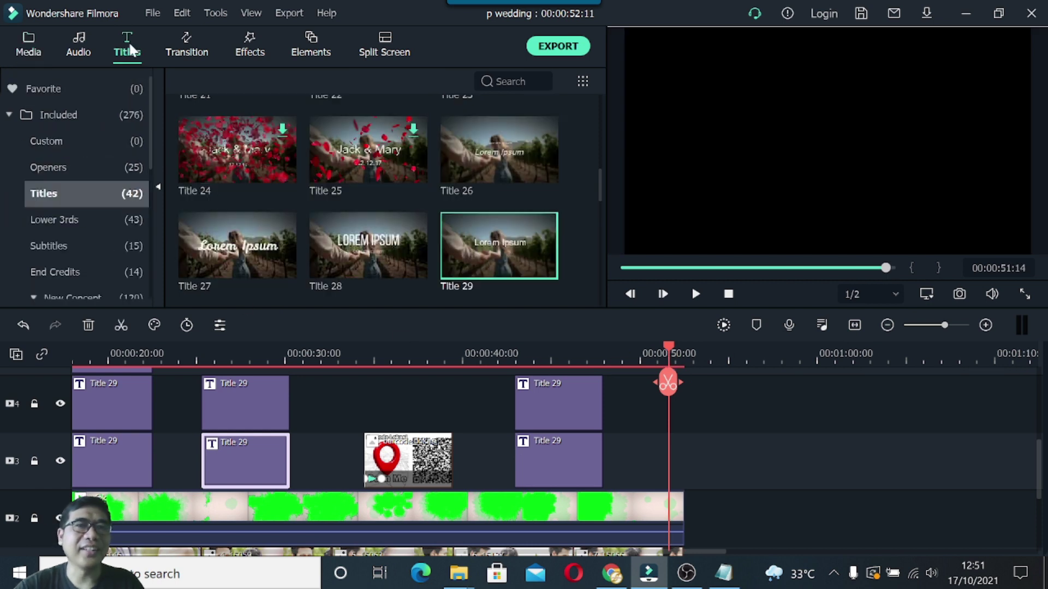
scroll(83, 245, down, 3)
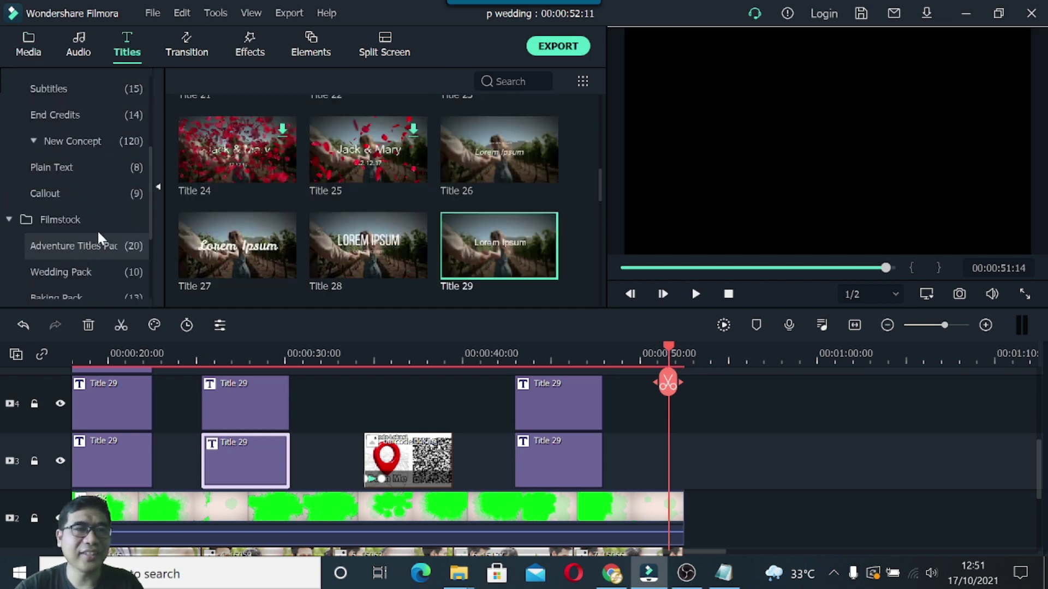
click(81, 140)
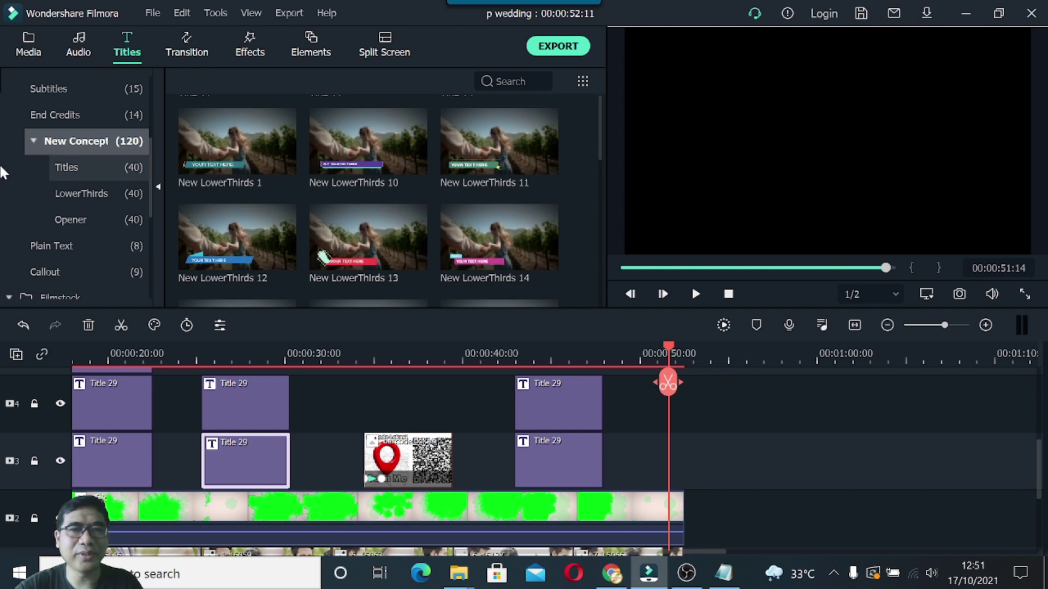
scroll(348, 198, down, 8)
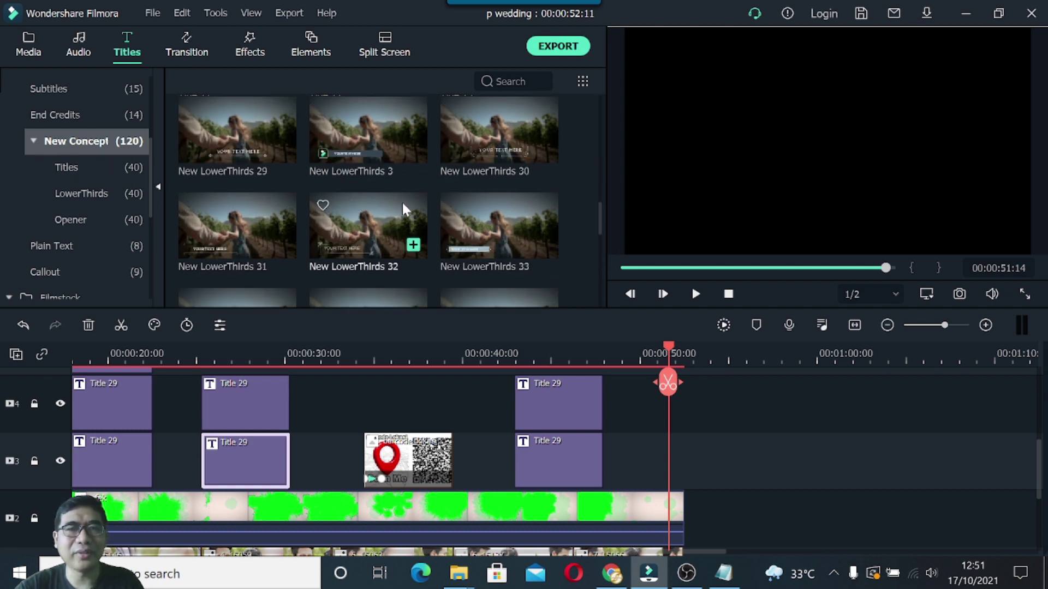
scroll(404, 209, down, 7)
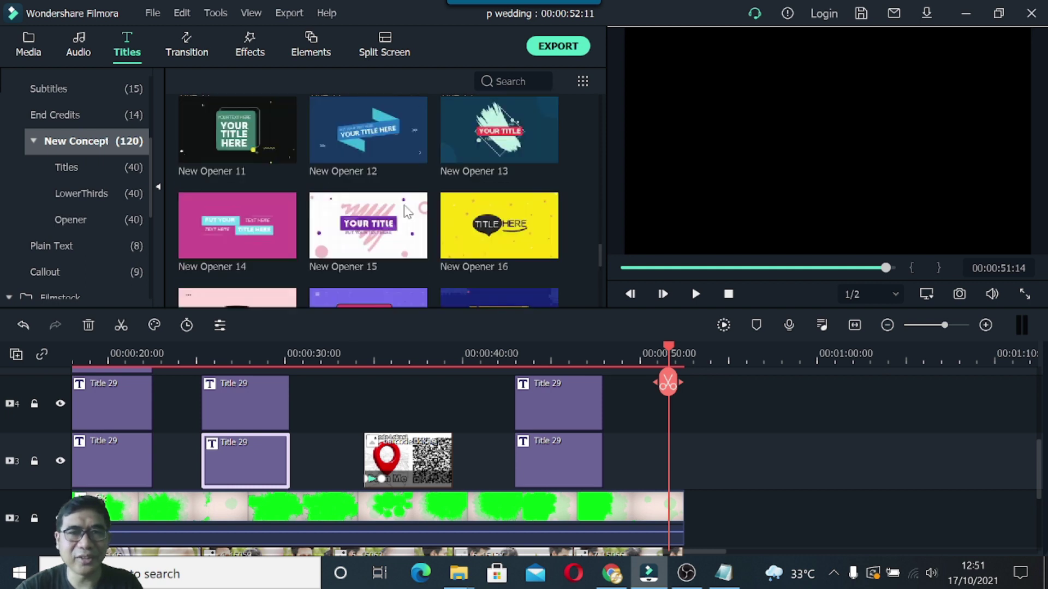
scroll(405, 212, down, 6)
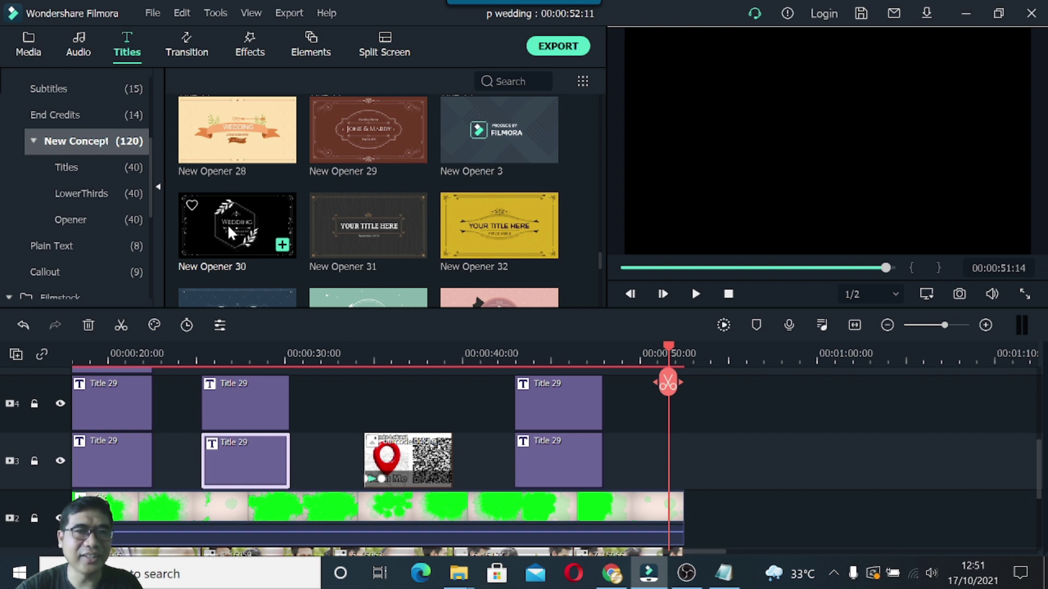
drag(227, 224, 691, 517)
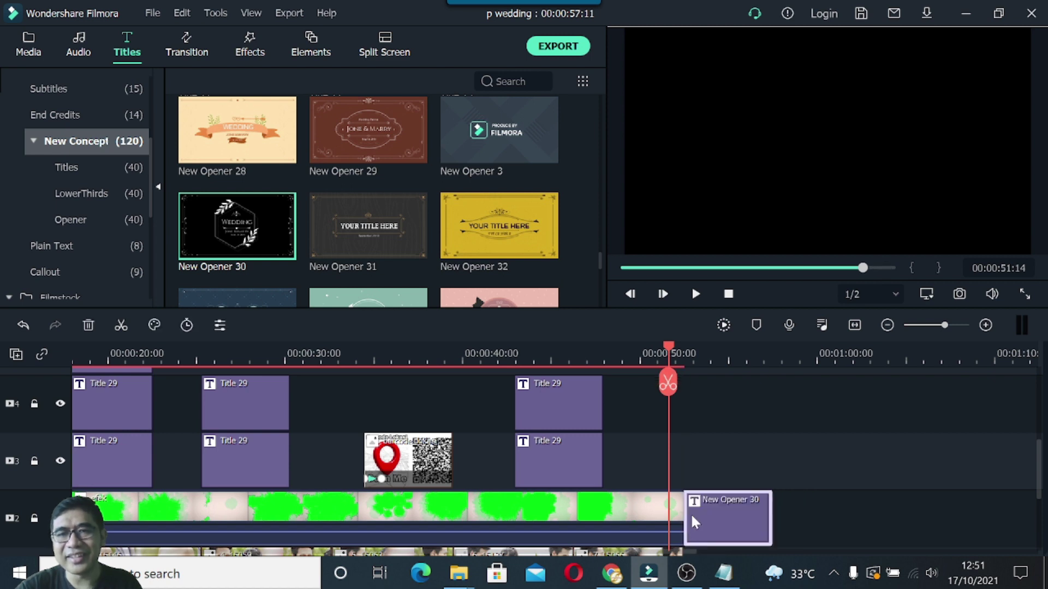
Preview the opener, select its WEDDING text, and bring up the Notepad notes.
drag(669, 371, 732, 355)
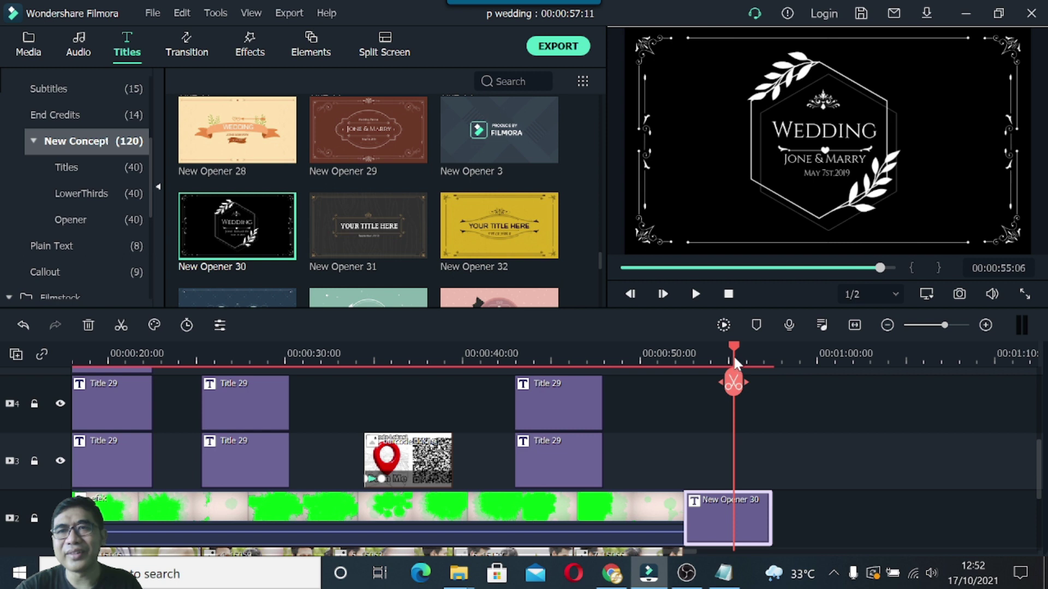
click(833, 129)
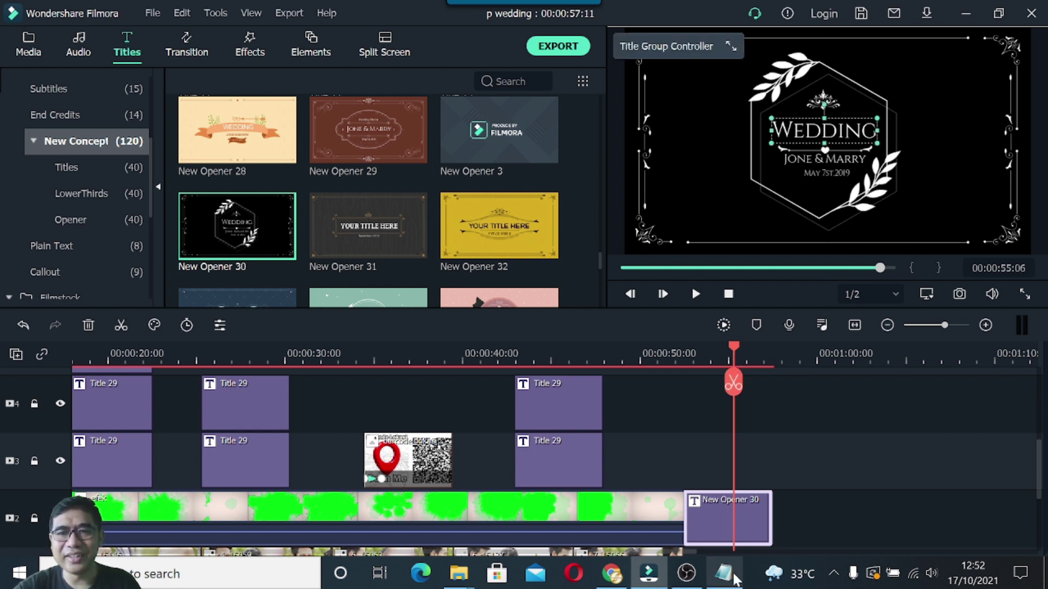
click(732, 578)
Replace the opener's WEDDING text with 'Wedding Invitation' copied from the notes.
drag(530, 391, 653, 393)
key(ctrl+c)
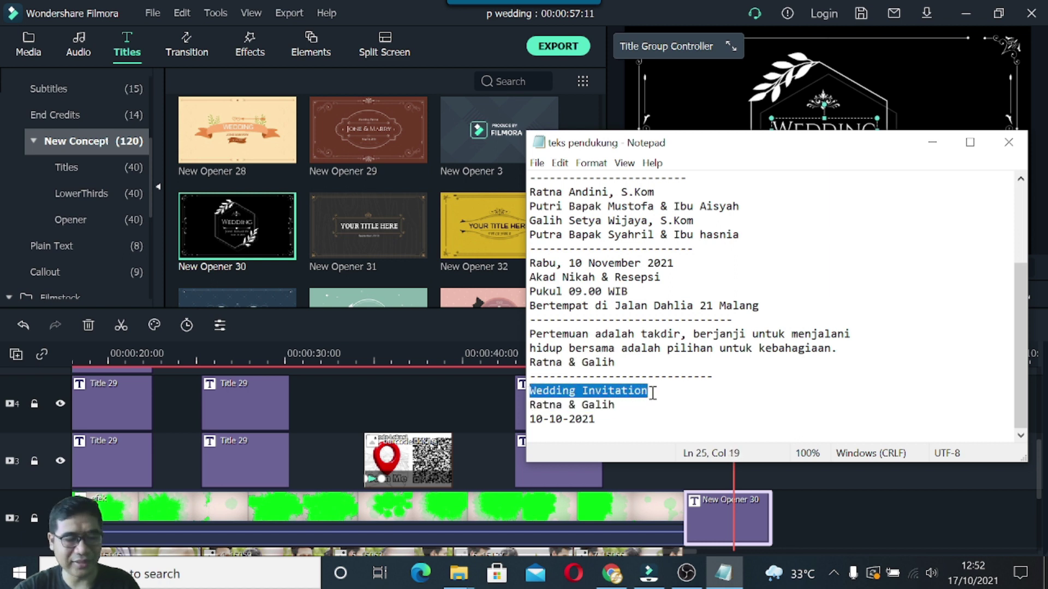
click(932, 142)
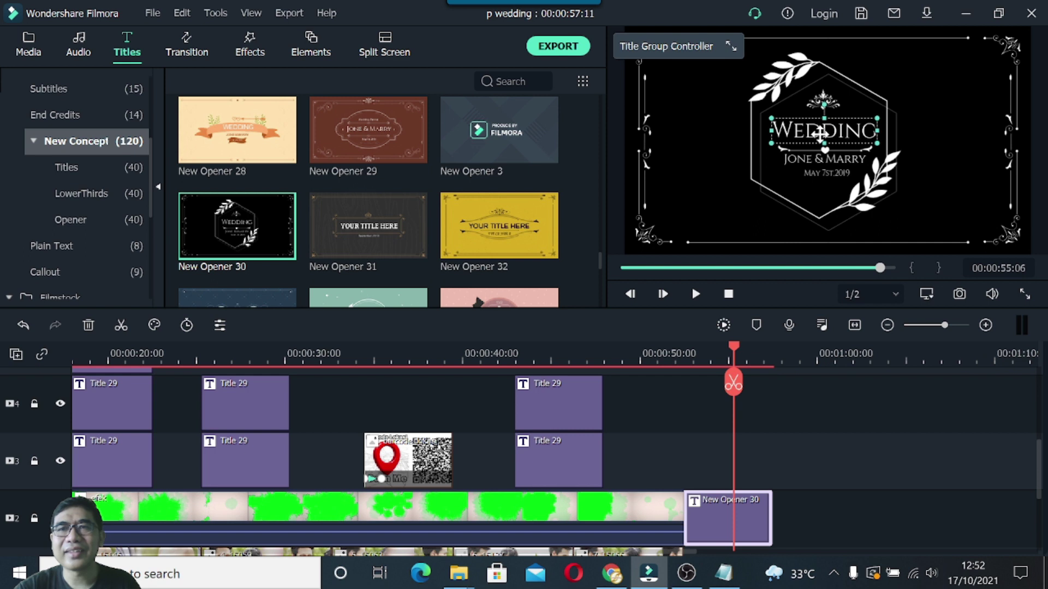
double_click(824, 131)
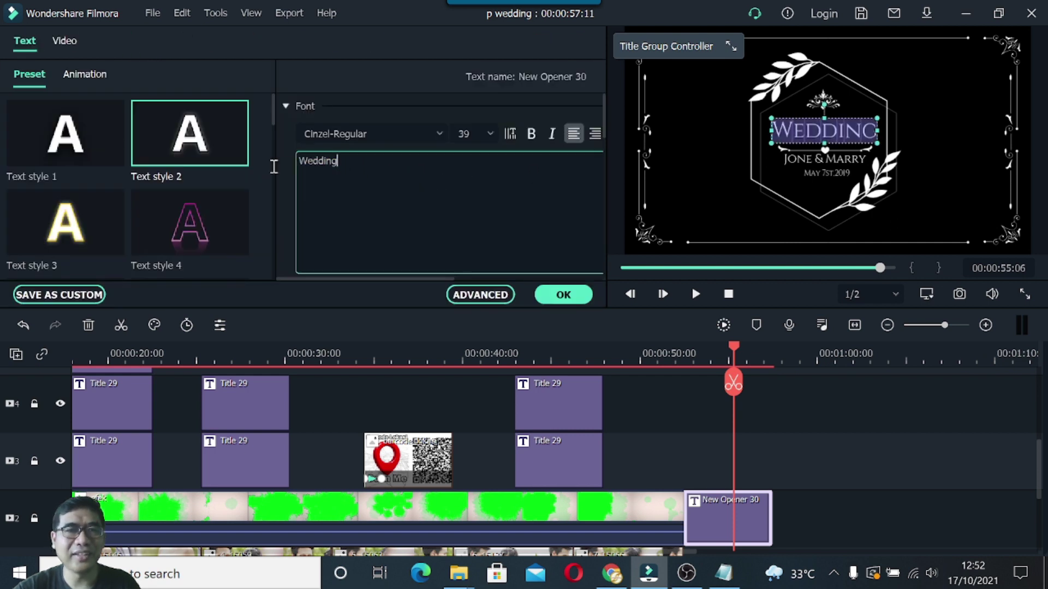
drag(355, 163, 284, 160)
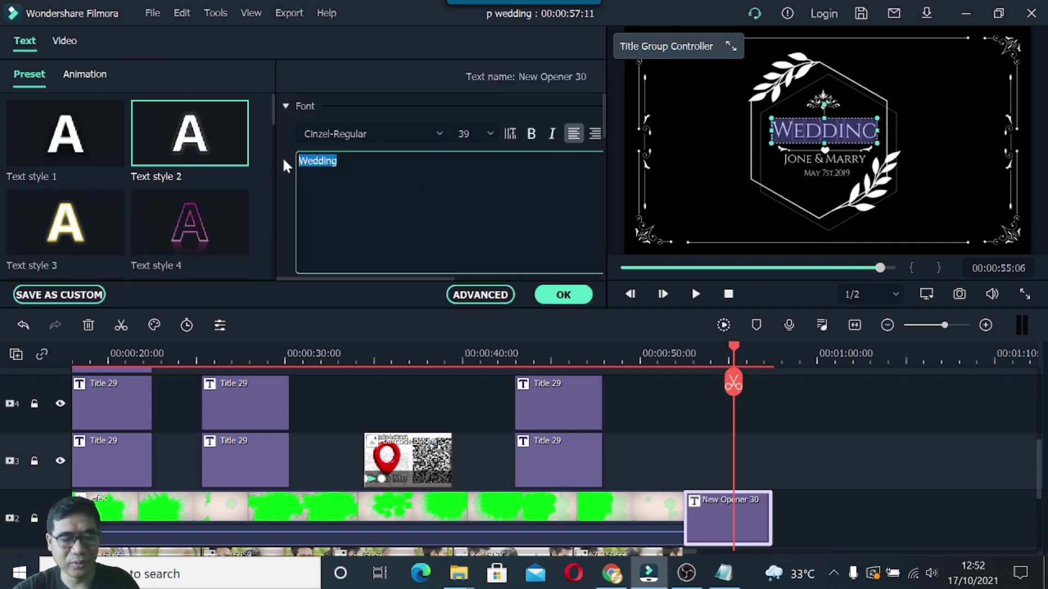
key(ctrl+v)
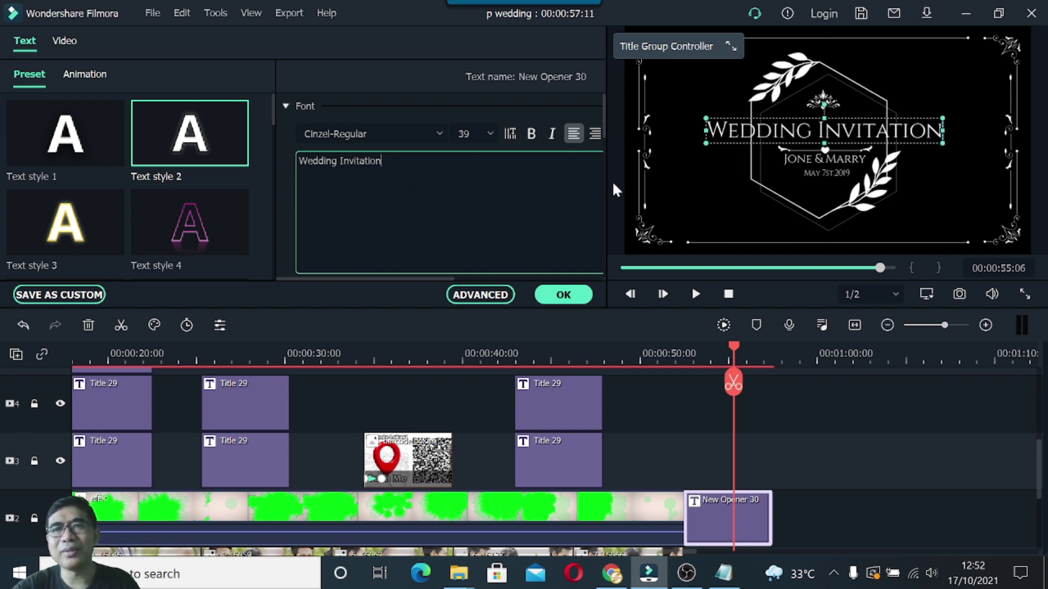
Try heading sizes 28, 32 and 24, finally setting the font size to 20.
click(490, 134)
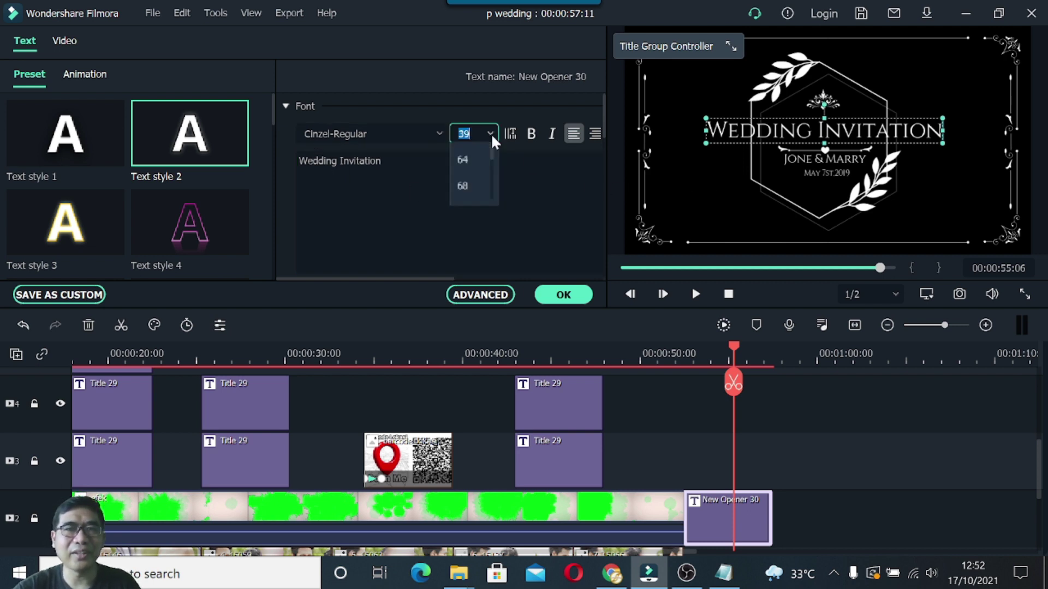
scroll(473, 161, up, 5)
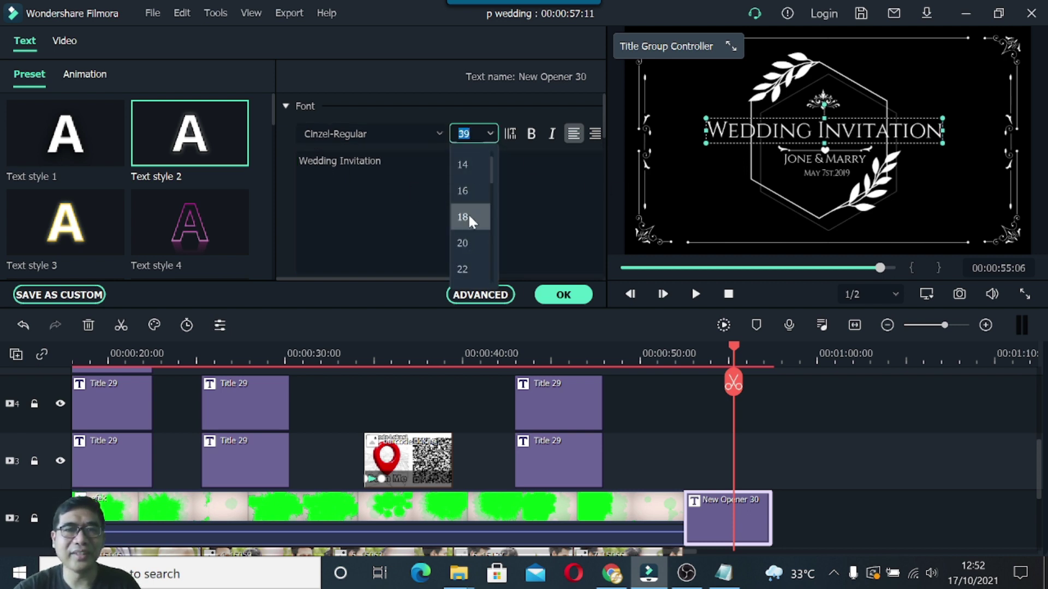
scroll(464, 254, down, 2)
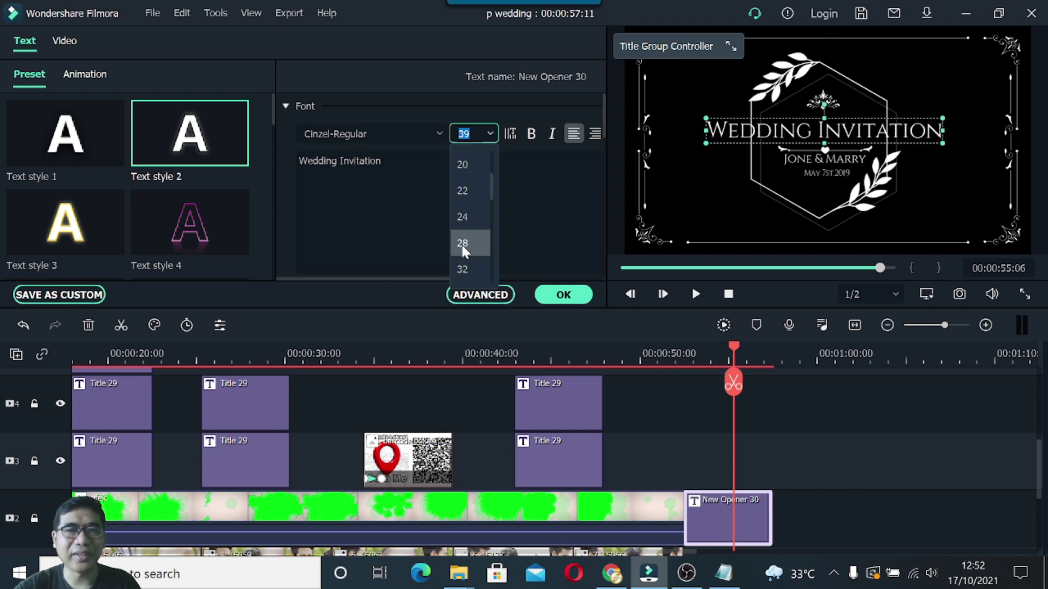
click(461, 243)
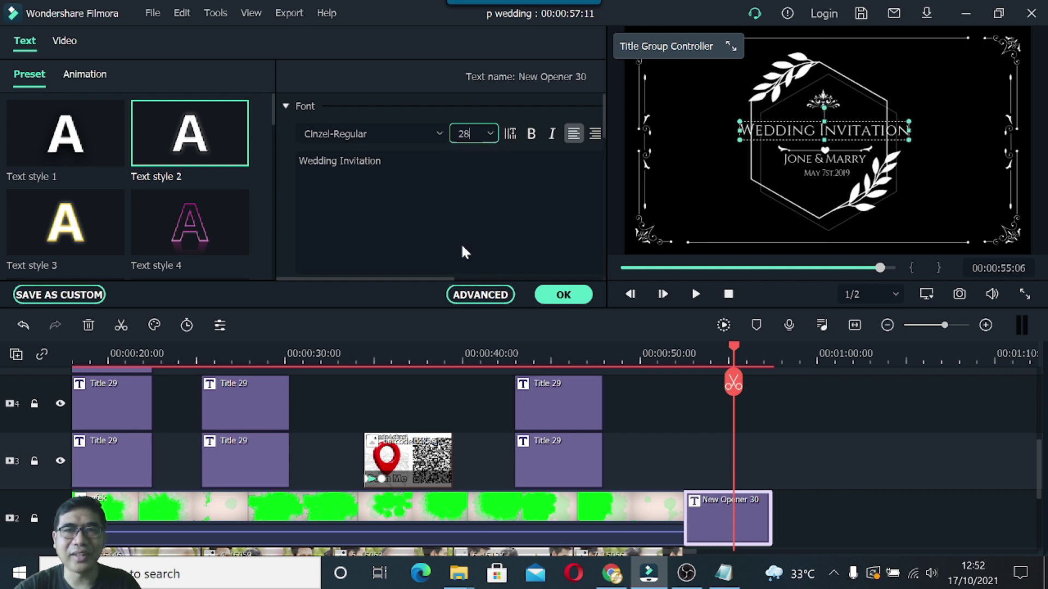
click(490, 132)
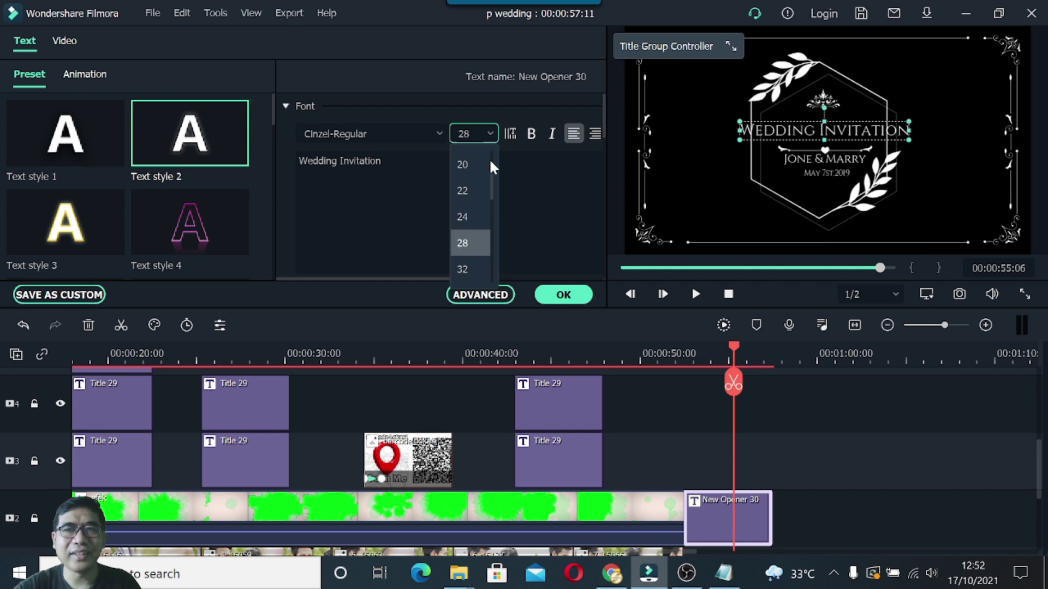
click(468, 268)
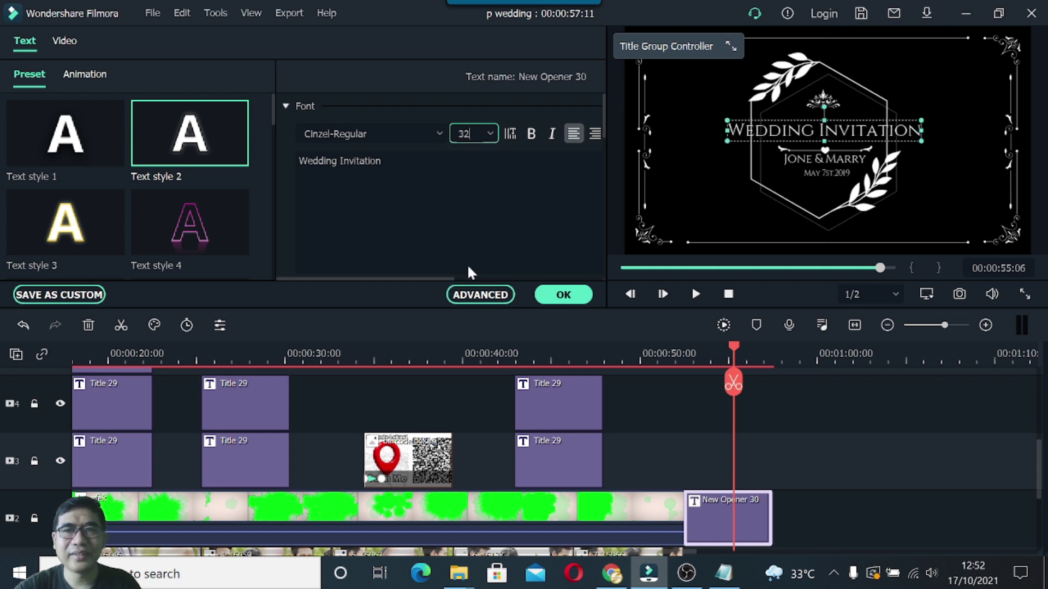
click(490, 134)
click(470, 221)
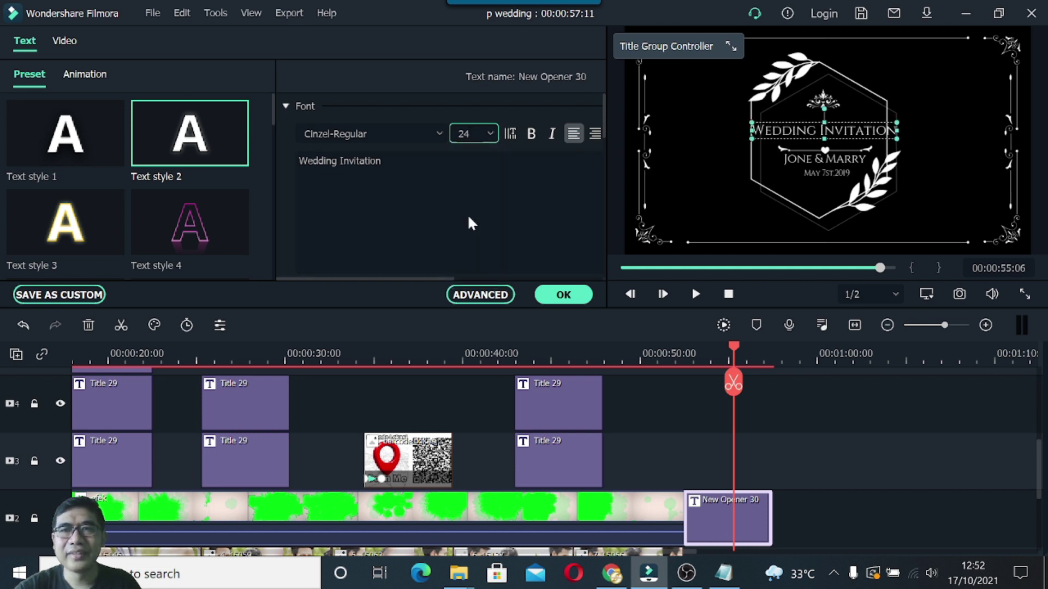
click(490, 134)
click(474, 190)
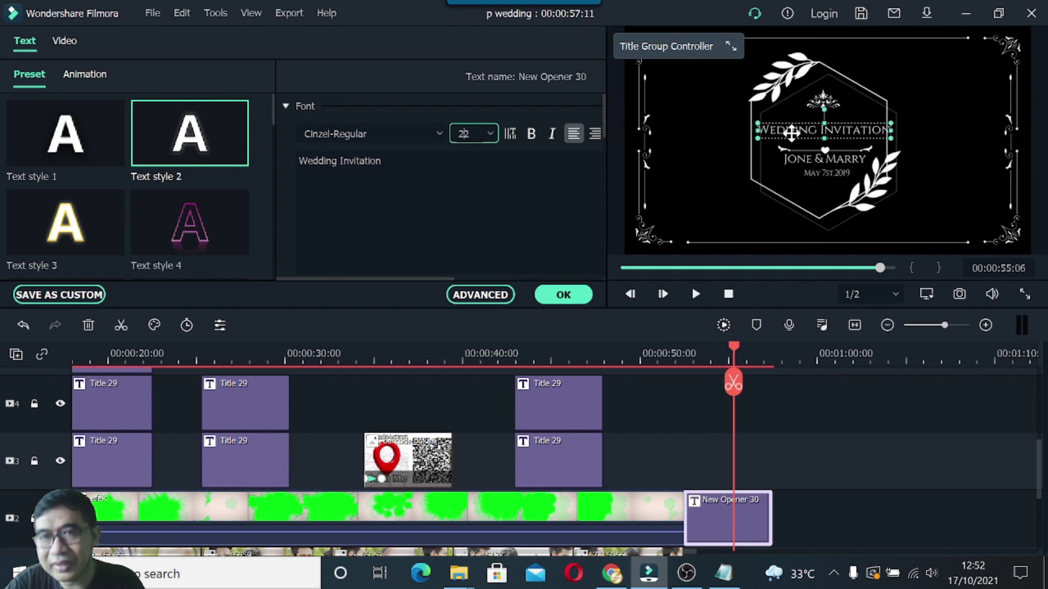
click(490, 134)
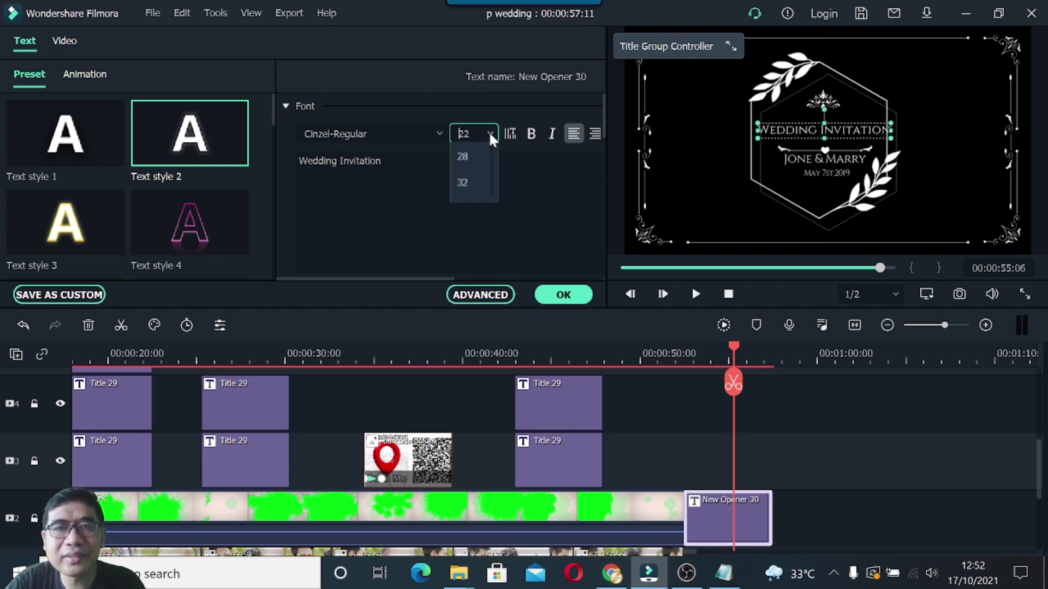
click(473, 164)
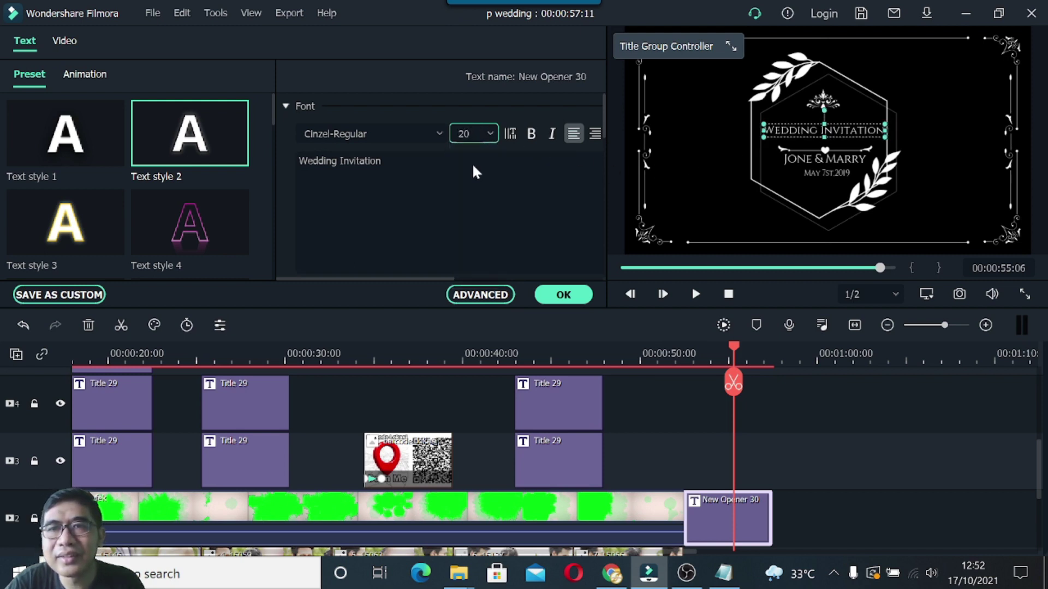
Nudge the Wedding Invitation heading slightly lower in the preview.
click(618, 176)
click(773, 130)
drag(780, 131, 775, 126)
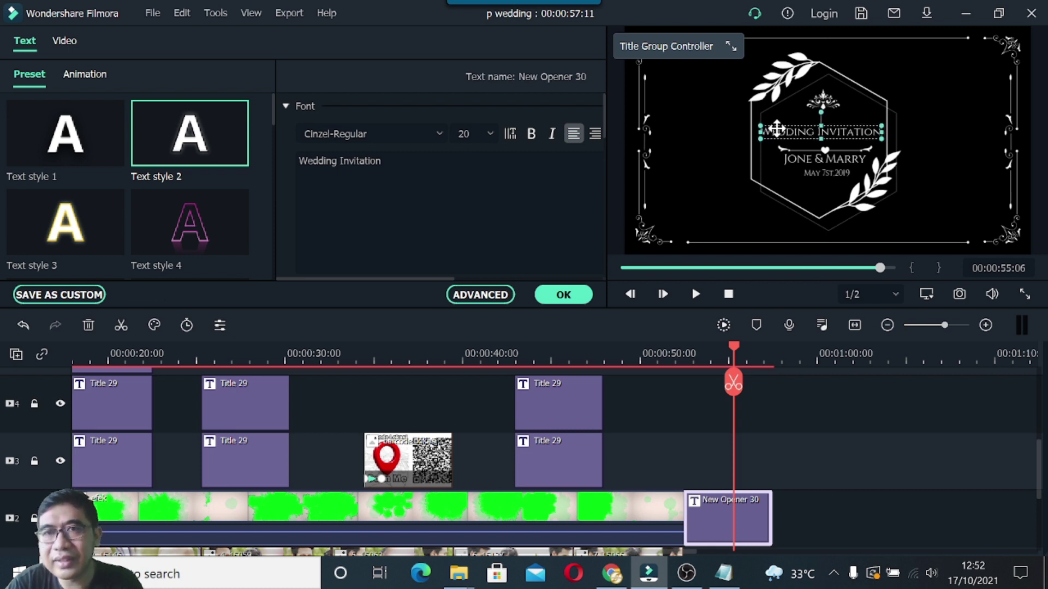
Replace the old names line in the title with the couple's names copied from the notes.
click(793, 158)
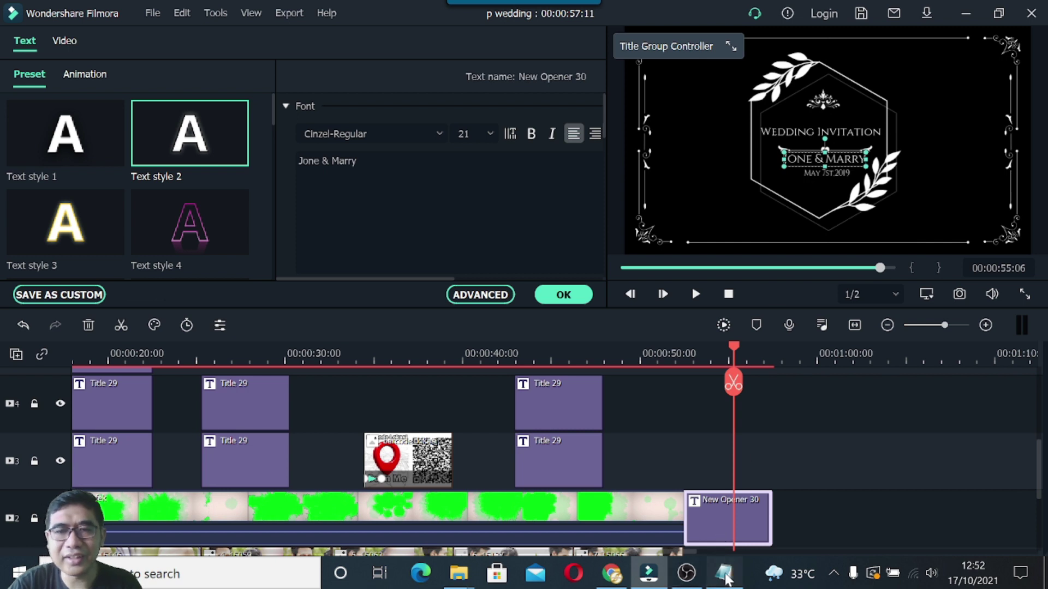
click(725, 573)
drag(529, 405, 619, 405)
key(ctrl+c)
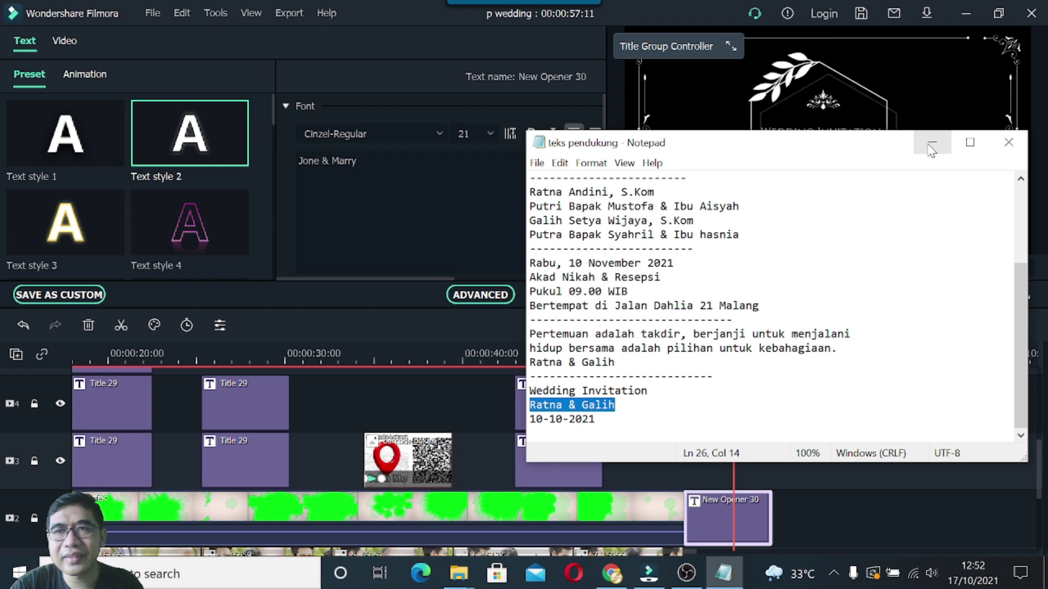
click(932, 143)
drag(370, 160, 280, 158)
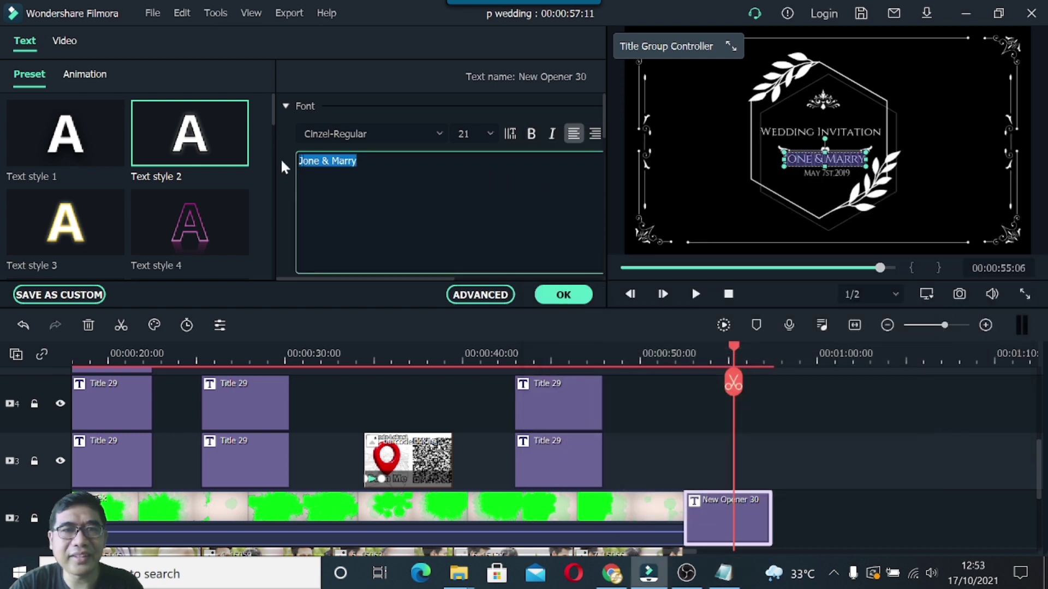
key(ctrl+v)
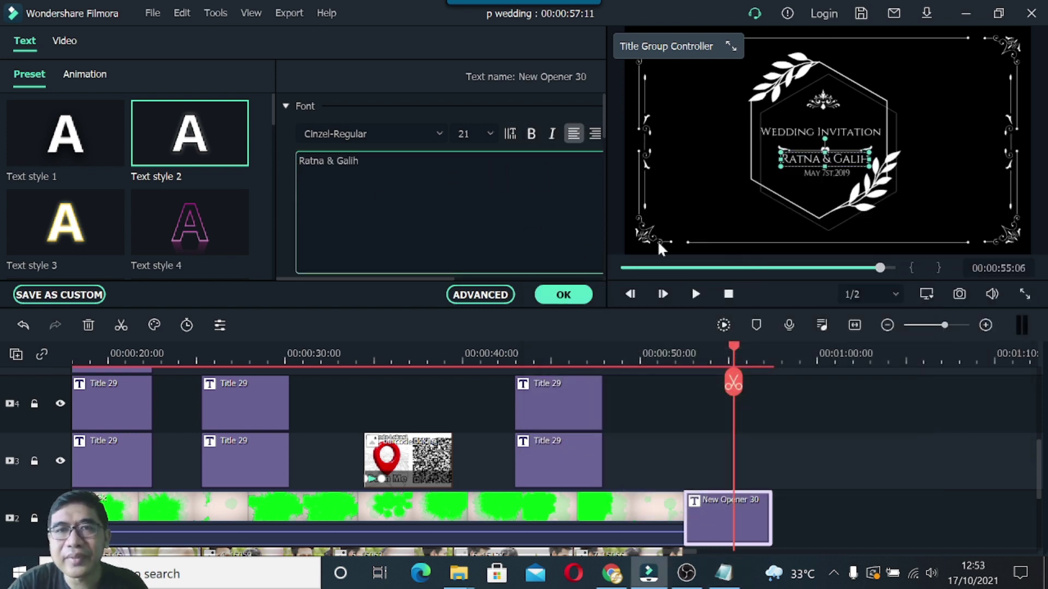
Set the names line to font size 24 and nudge it slightly left in the preview.
click(487, 137)
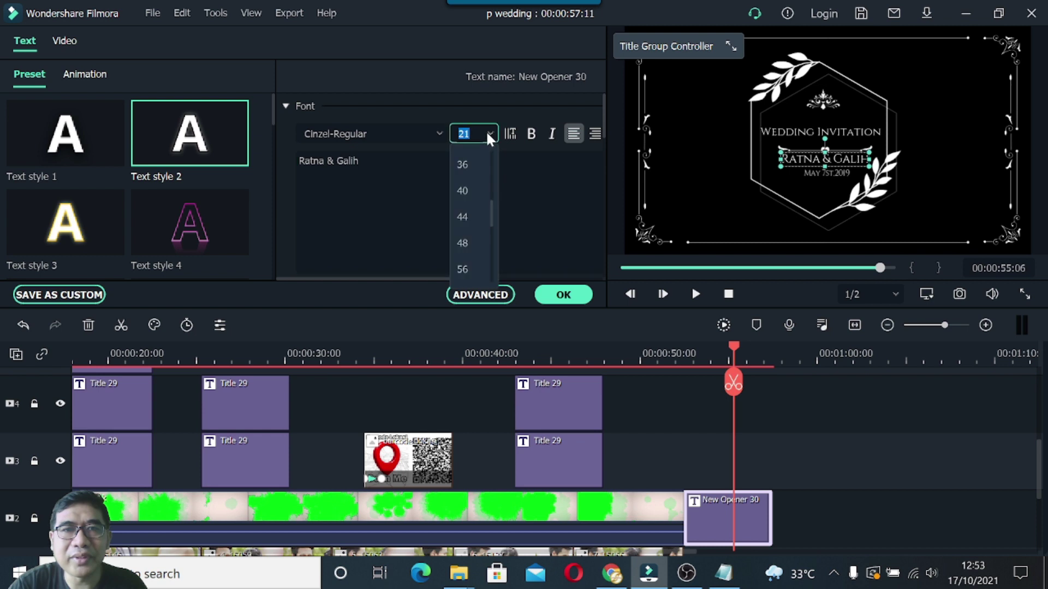
scroll(483, 213, up, 3)
click(469, 191)
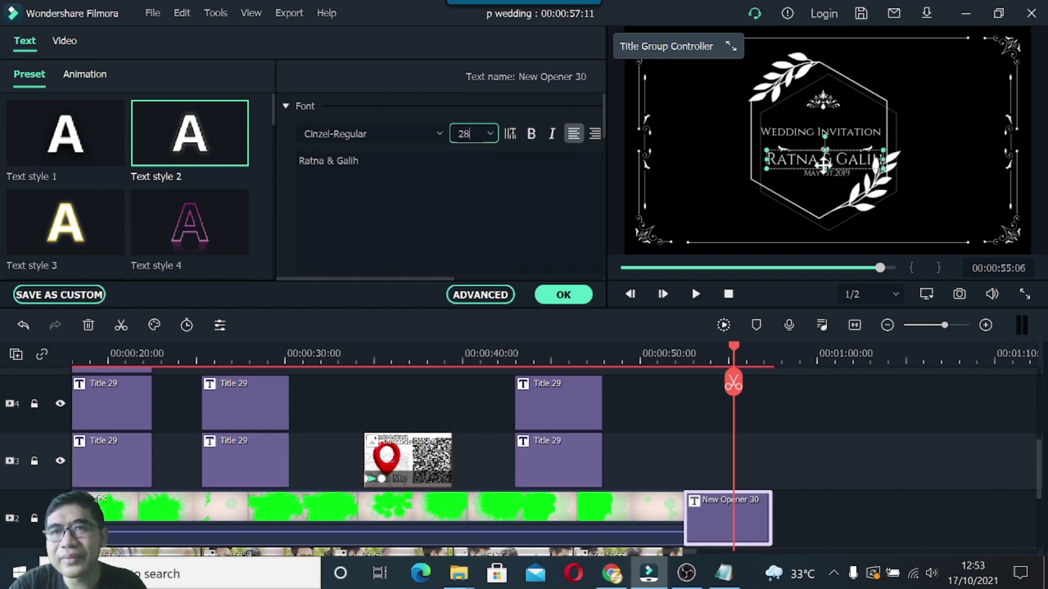
click(622, 190)
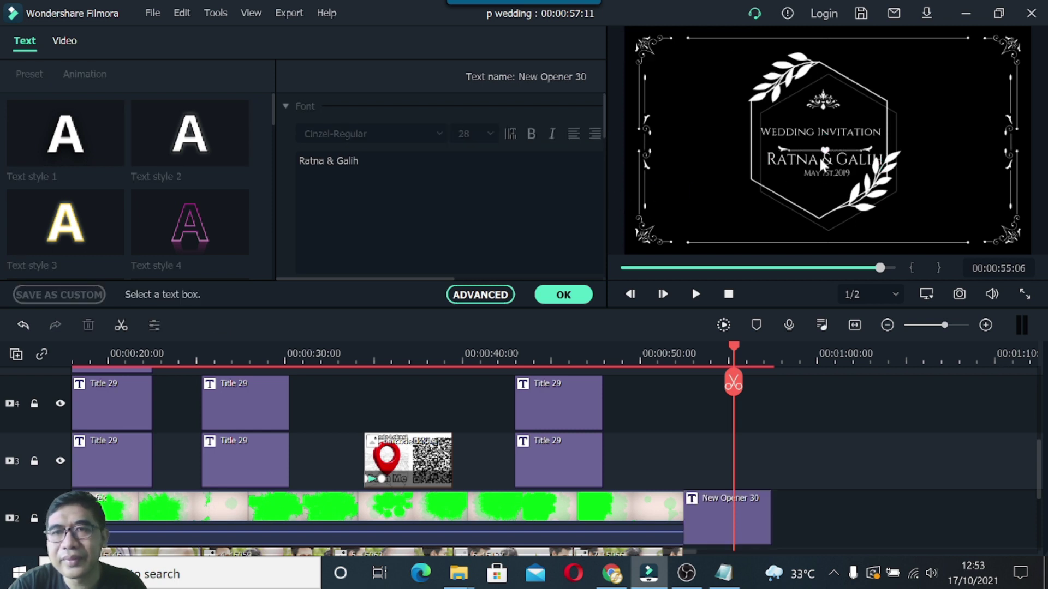
click(820, 156)
click(491, 132)
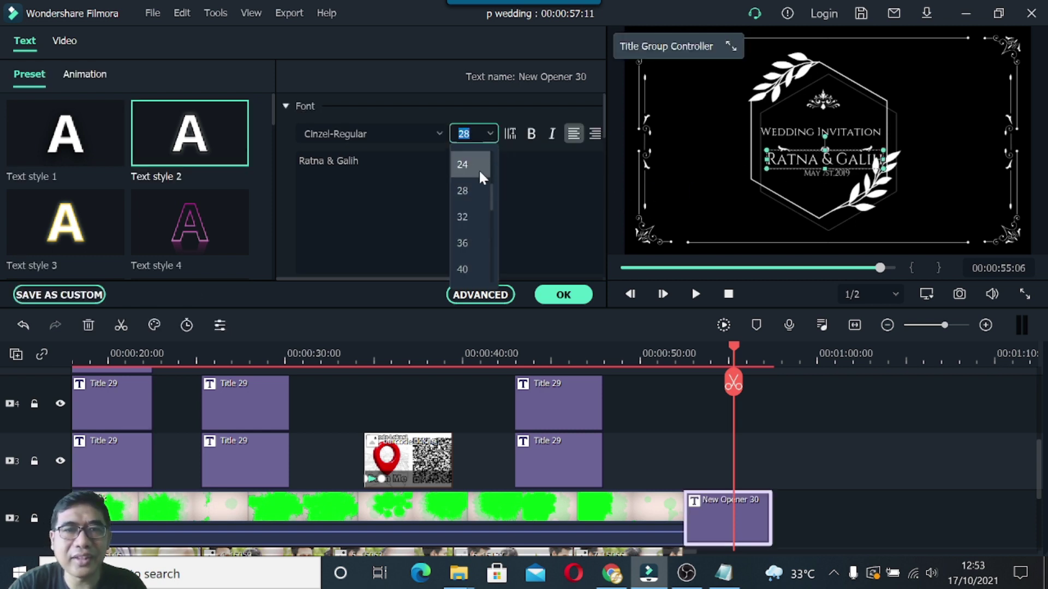
click(473, 169)
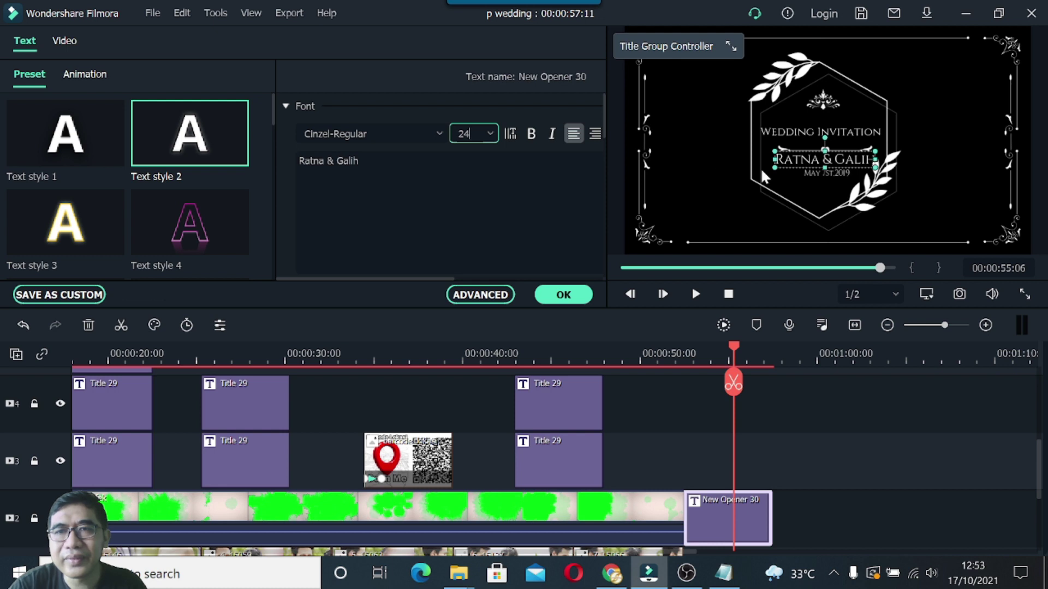
click(799, 161)
drag(796, 161, 792, 160)
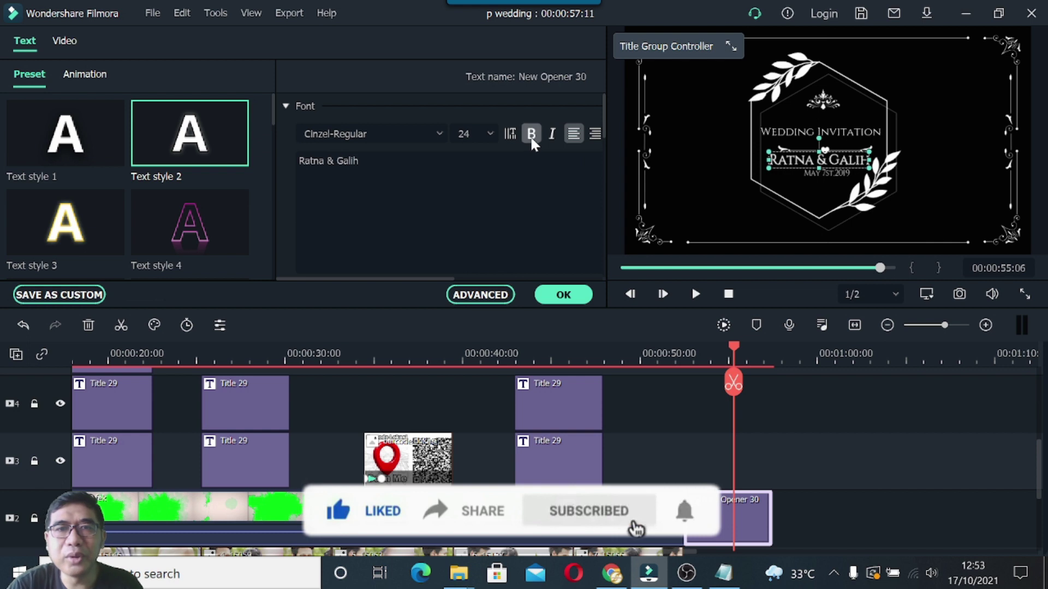
Correct the date in the notes from 10-10-2021 to 10-11-2021 and select it.
click(820, 179)
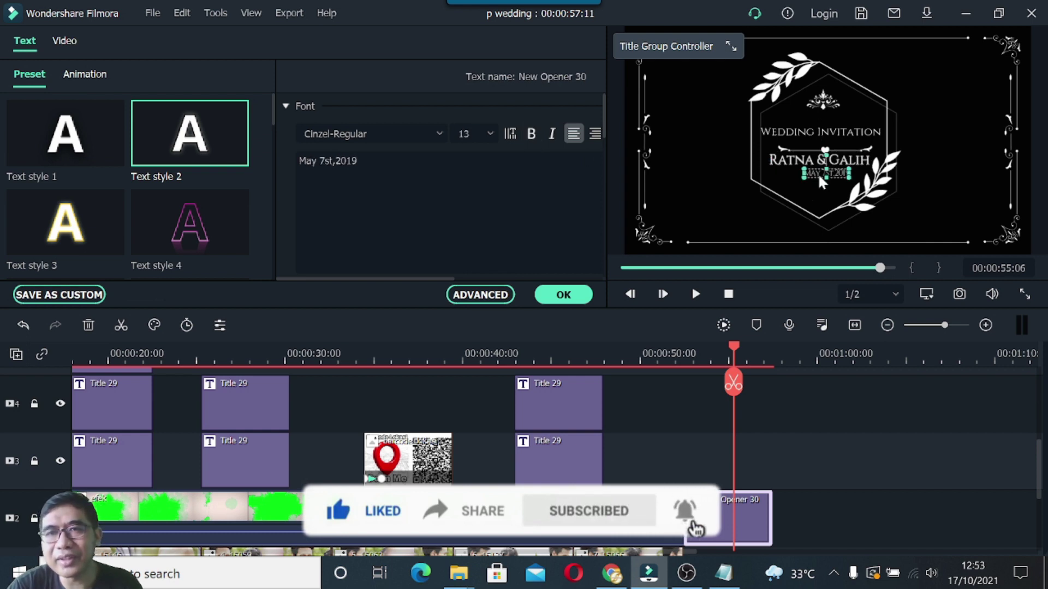
click(723, 573)
drag(529, 419, 607, 420)
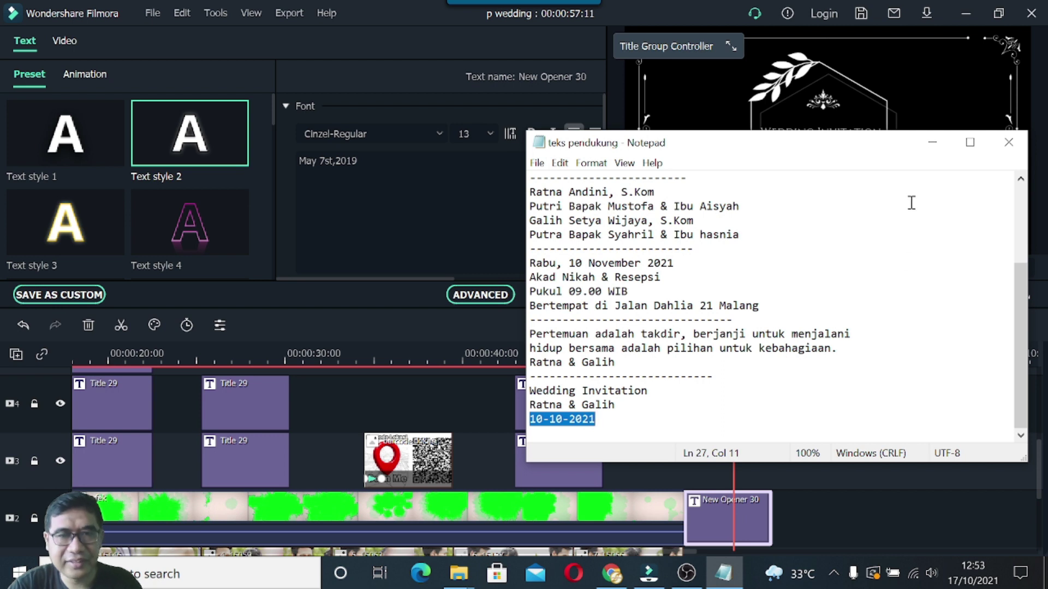
click(932, 142)
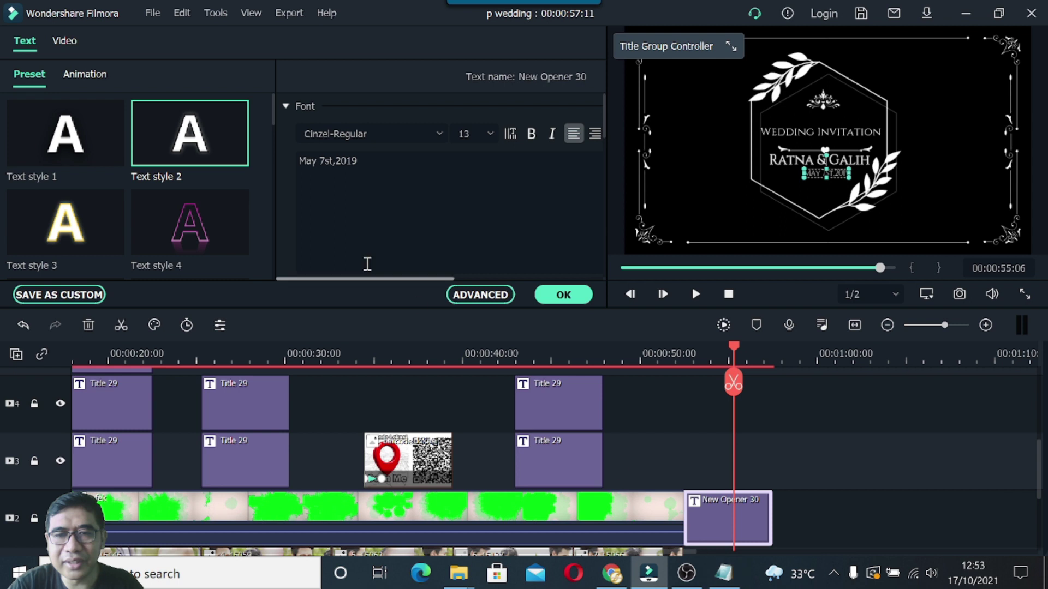
click(723, 573)
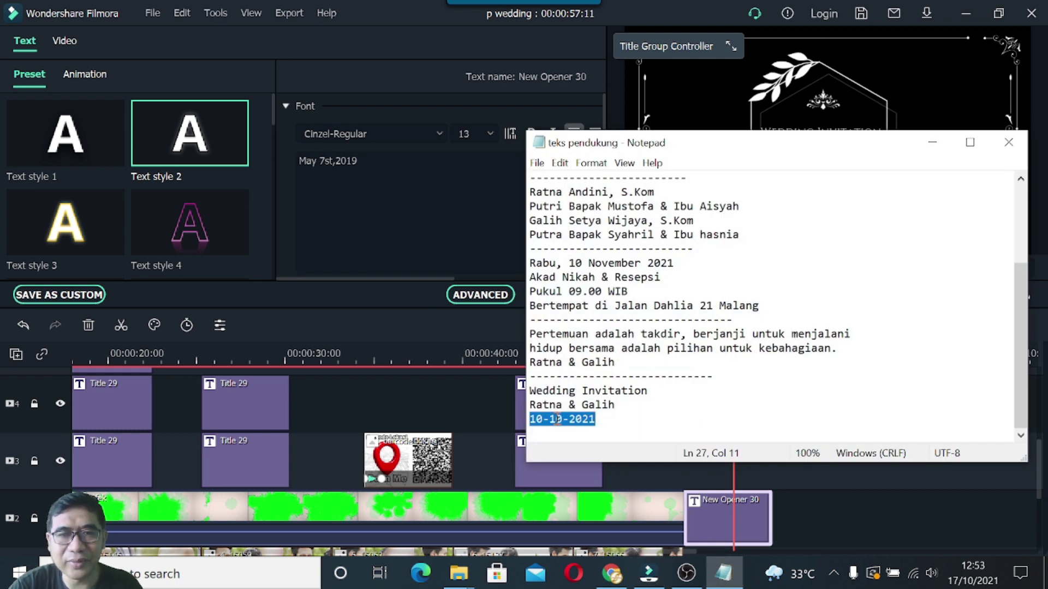
click(565, 419)
key(BackSpace)
text(1)
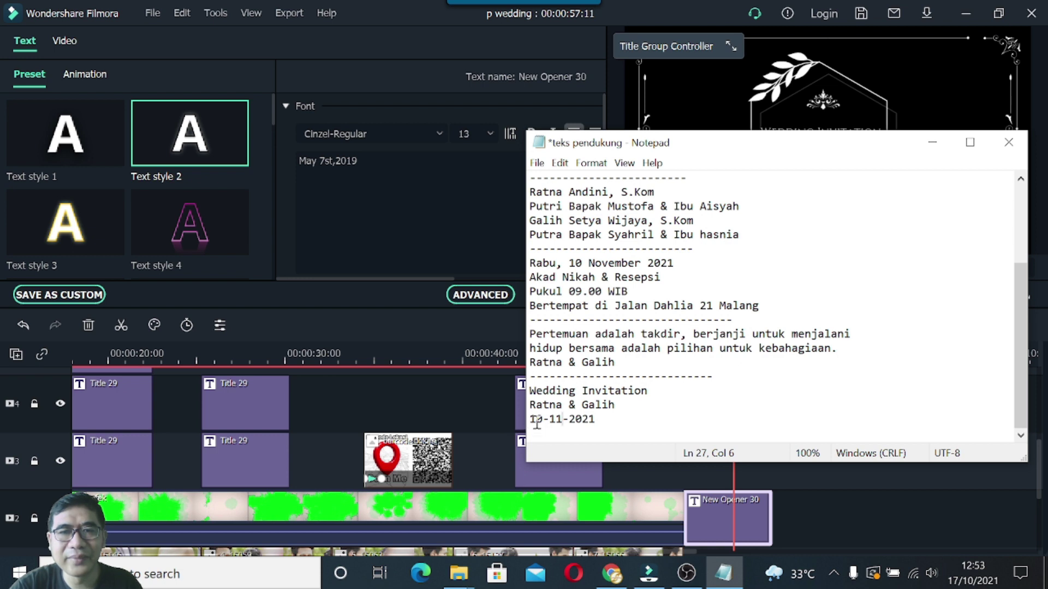
drag(529, 419, 596, 424)
key(ctrl+c)
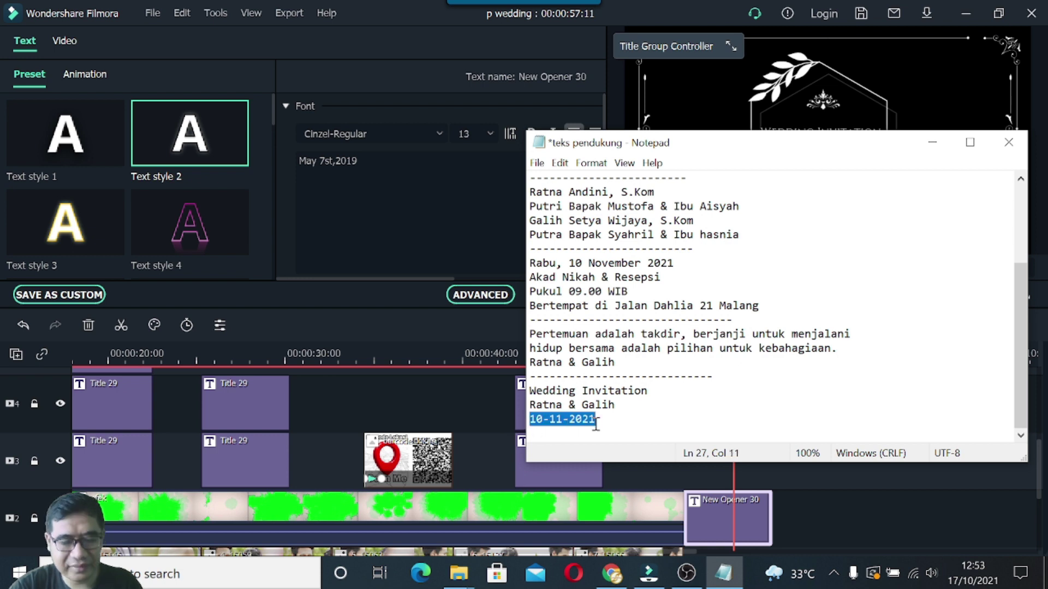
Paste 10-11-2021 over May 7st,2019 in the title text and confirm the title edits.
click(932, 142)
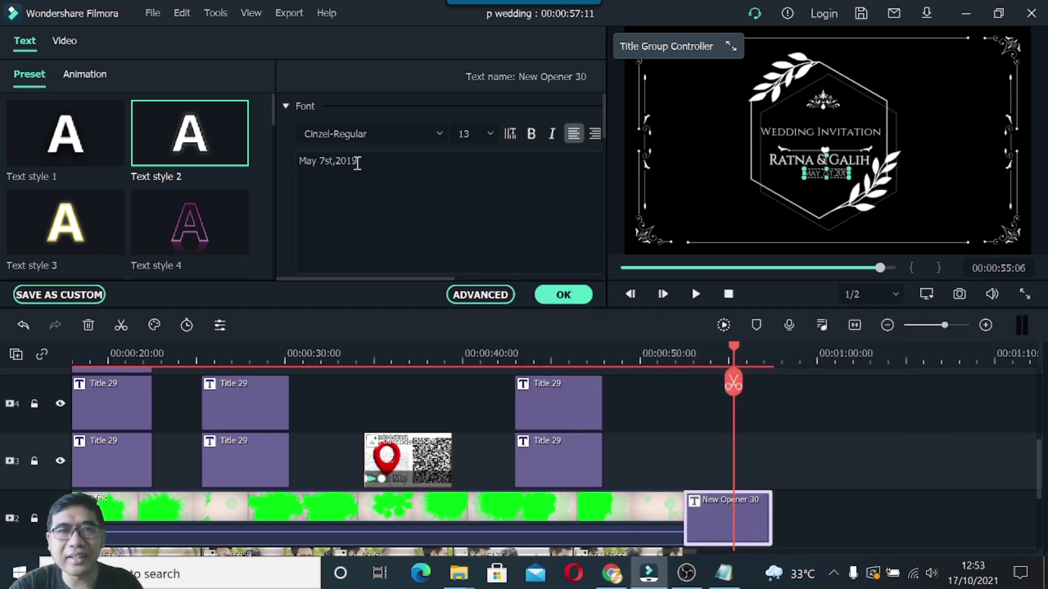
drag(356, 161, 291, 166)
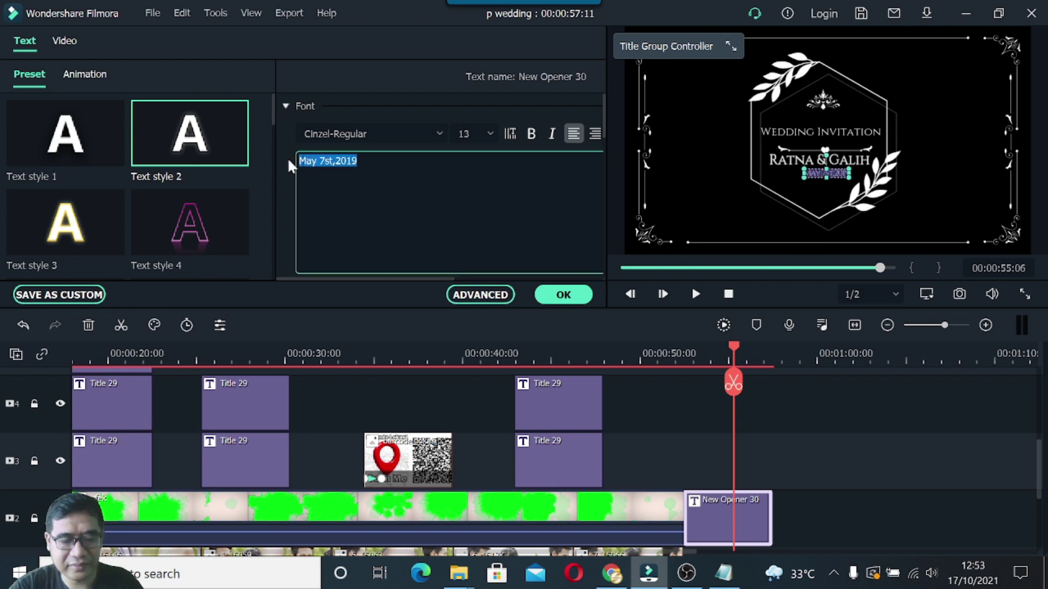
key(ctrl+v)
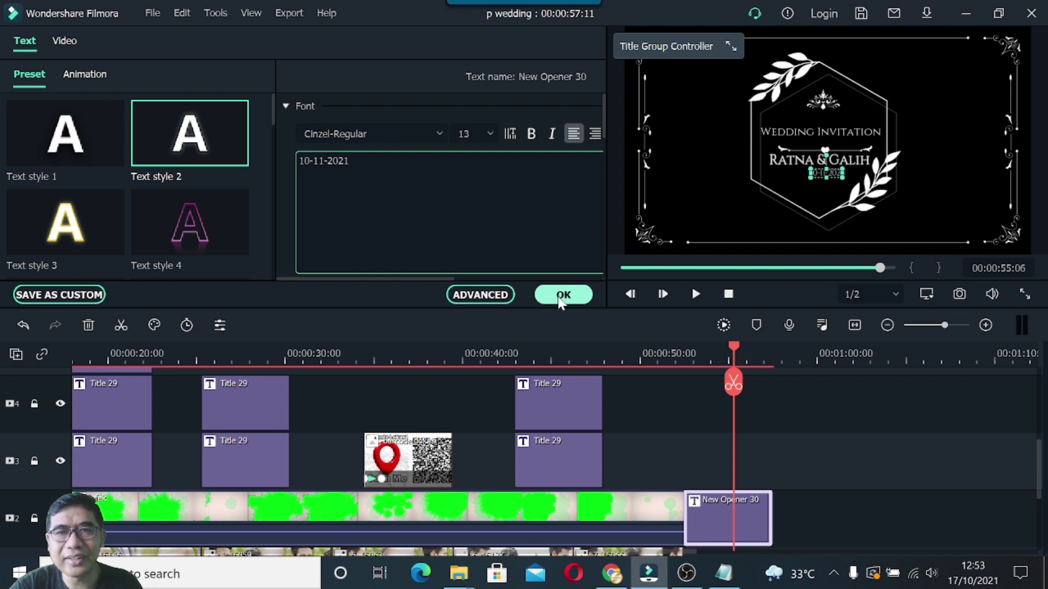
click(559, 300)
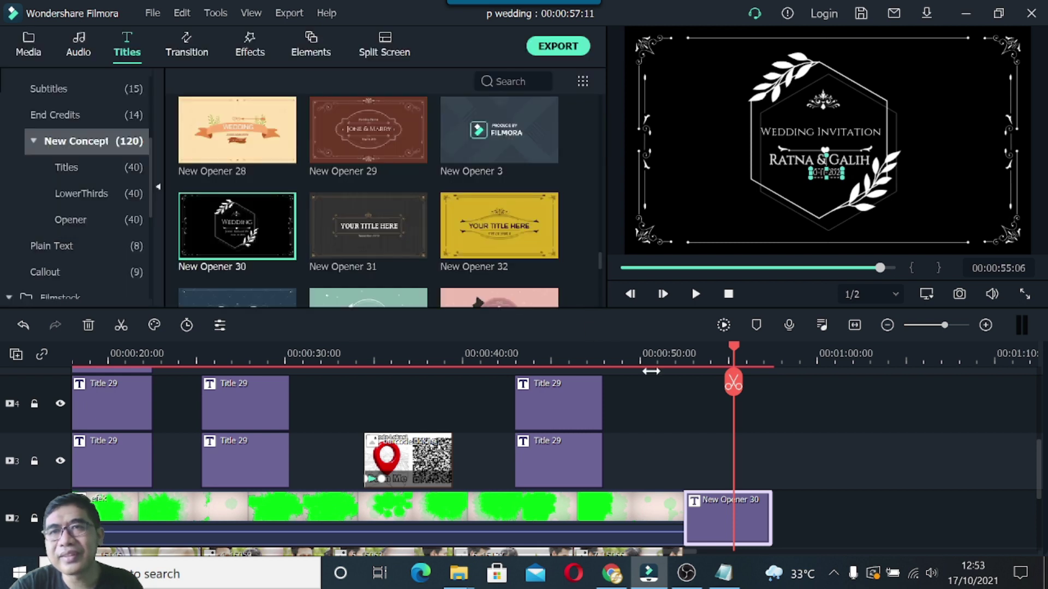
Review the opener ending, then replay the wedding video from the start in full screen.
drag(733, 351, 665, 352)
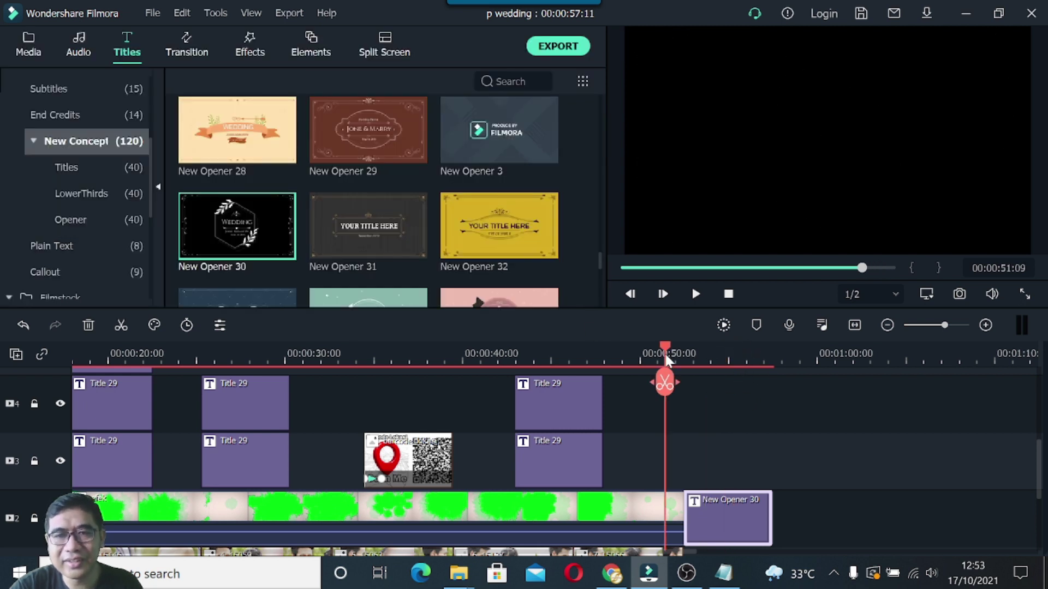
click(696, 295)
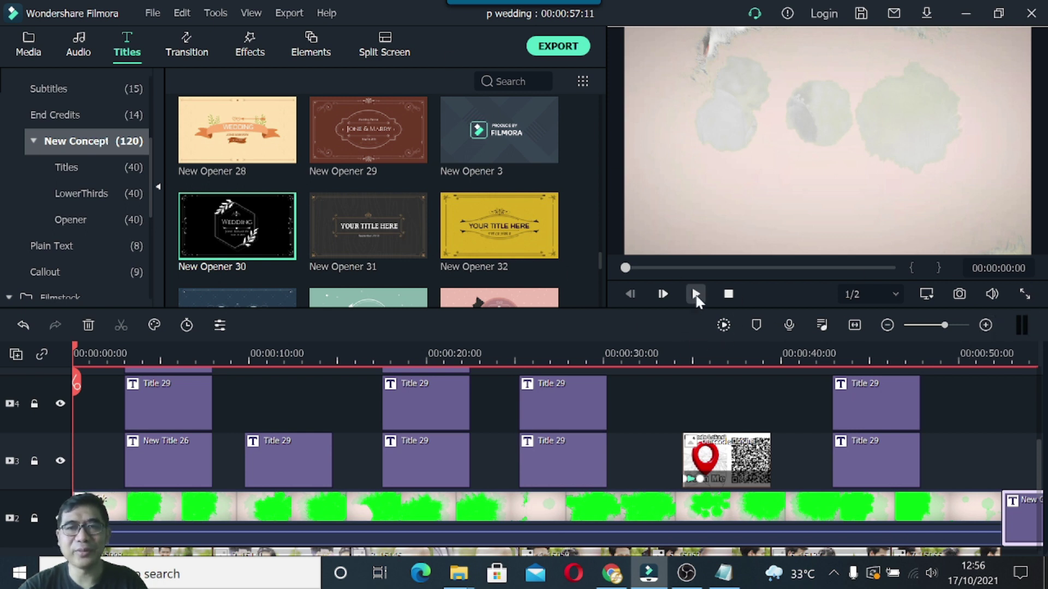
click(696, 295)
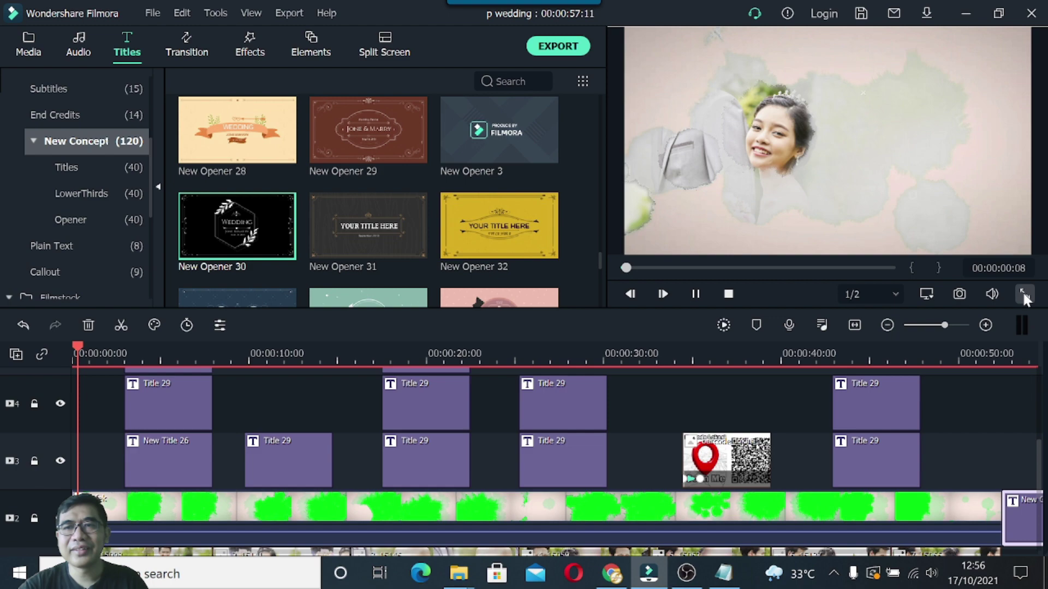
click(1024, 295)
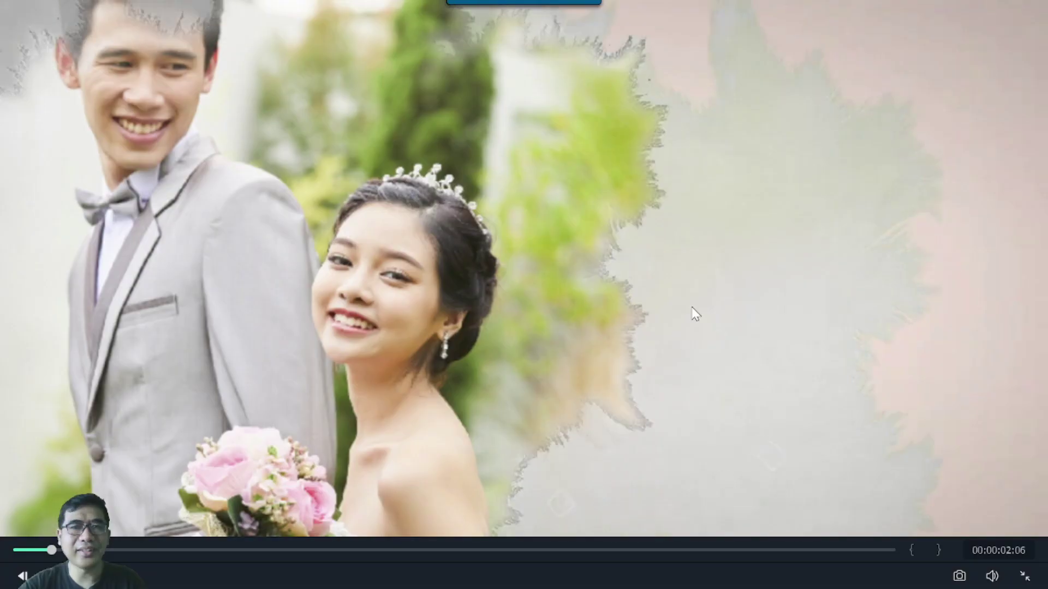
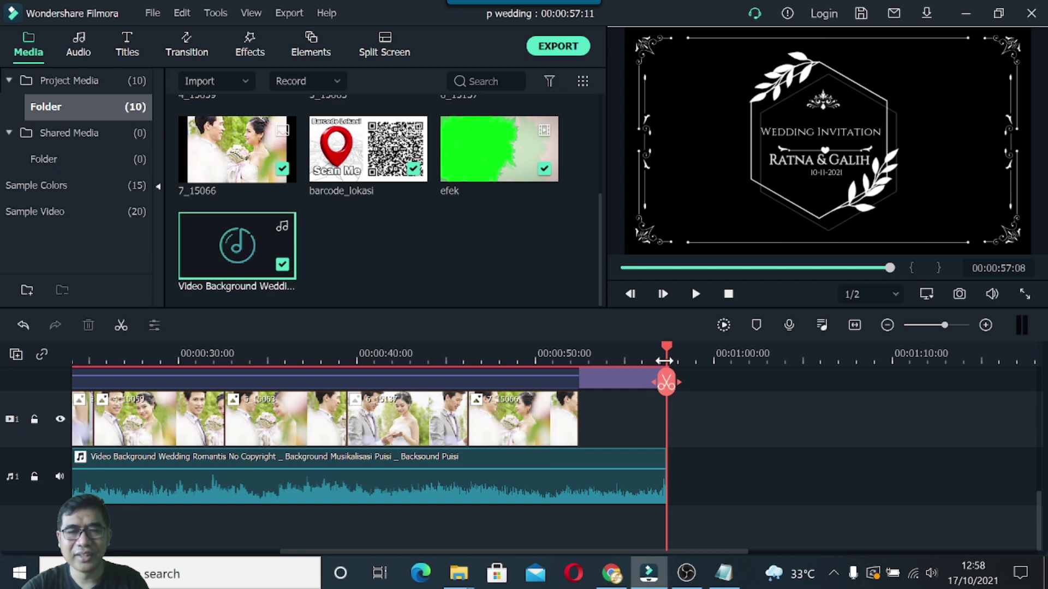
Give the wedding background music a 4.80-second fade-out at the end of the video.
drag(664, 361, 644, 375)
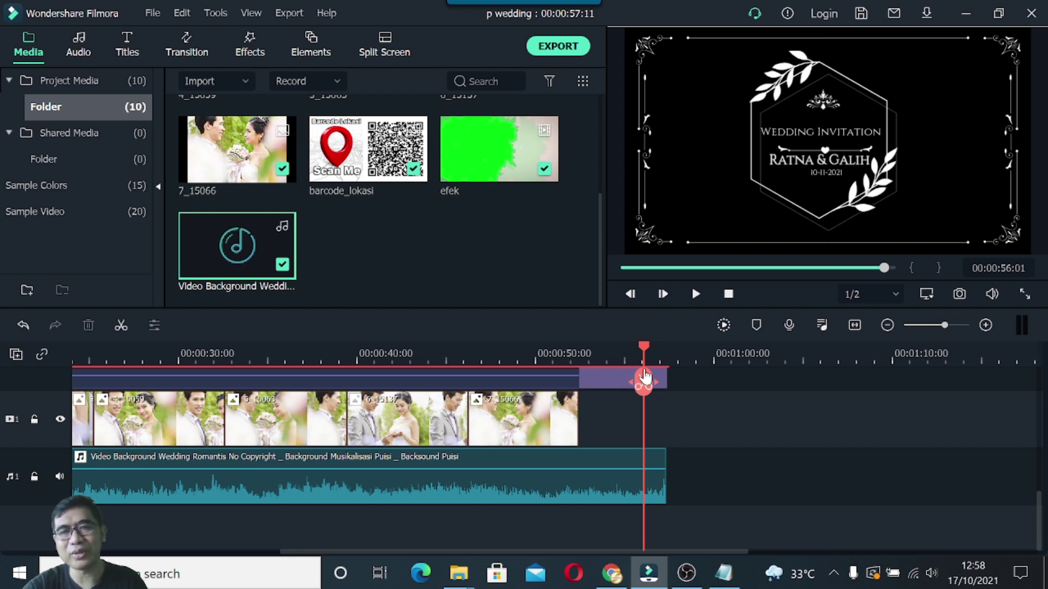
drag(645, 375, 589, 356)
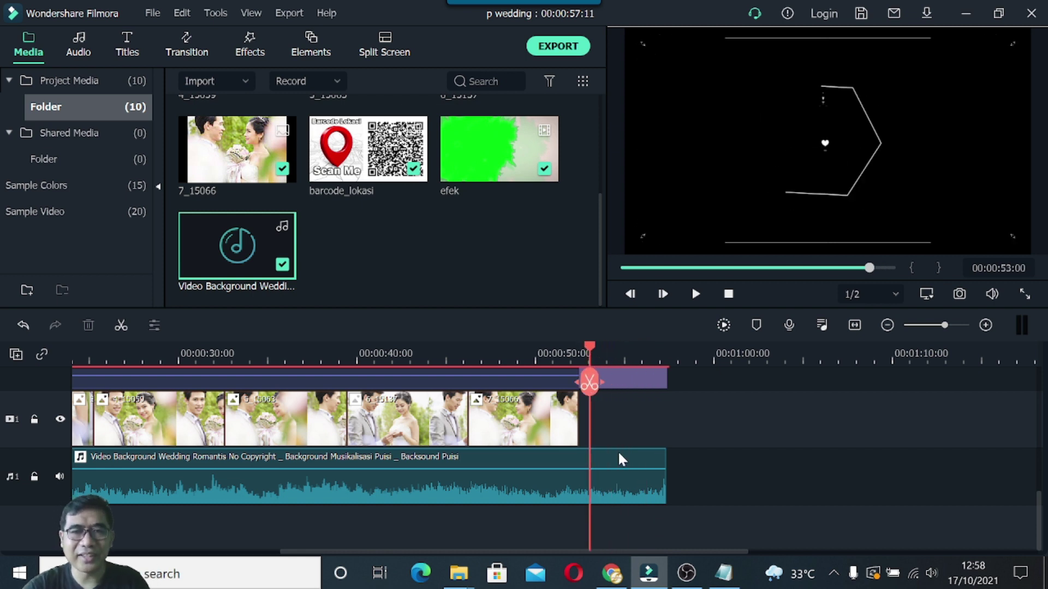
double_click(606, 479)
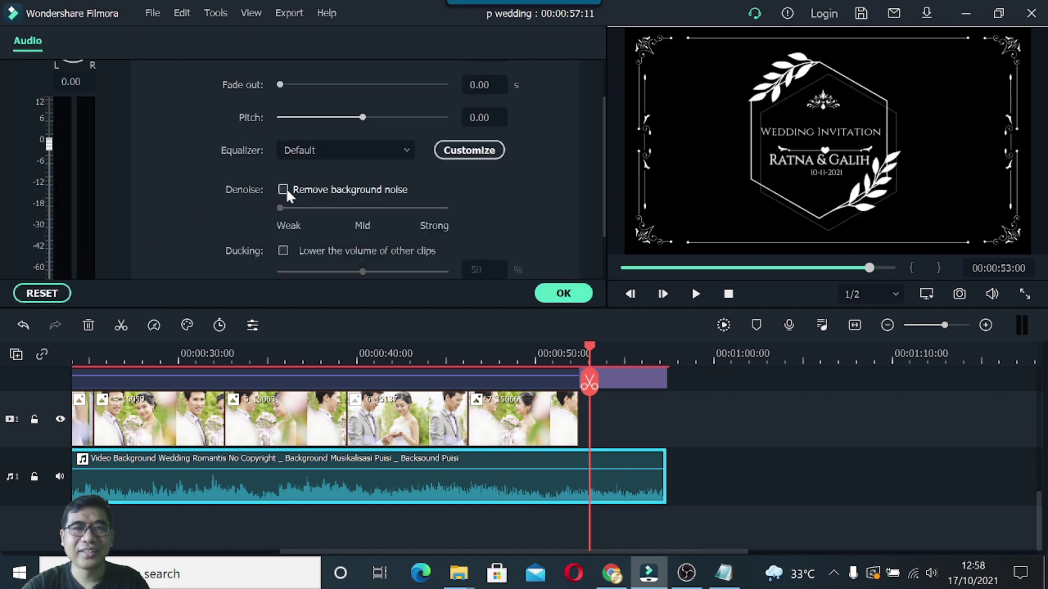
drag(281, 86, 296, 94)
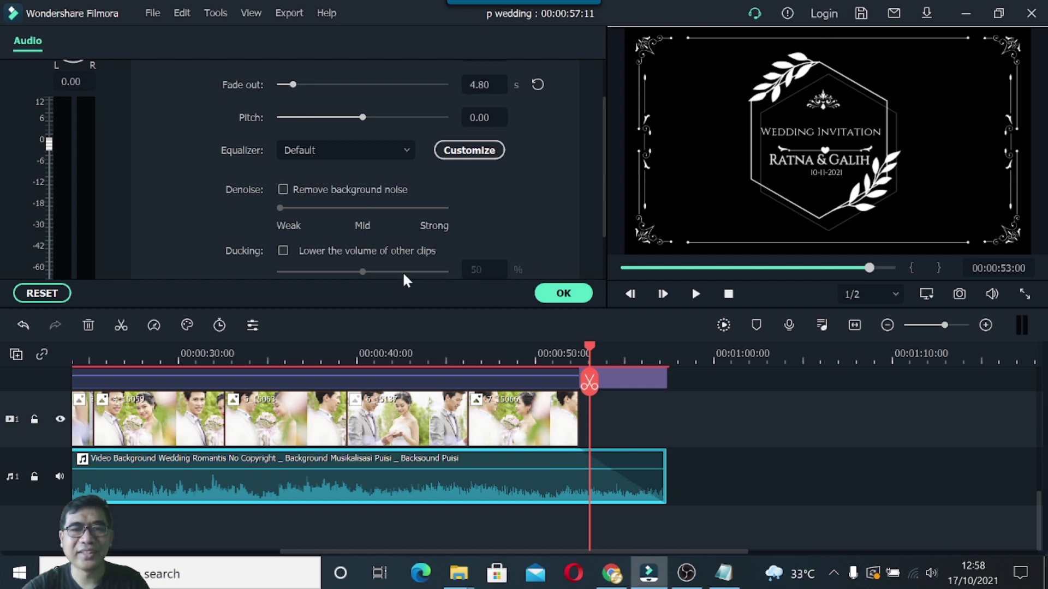
drag(589, 346, 675, 352)
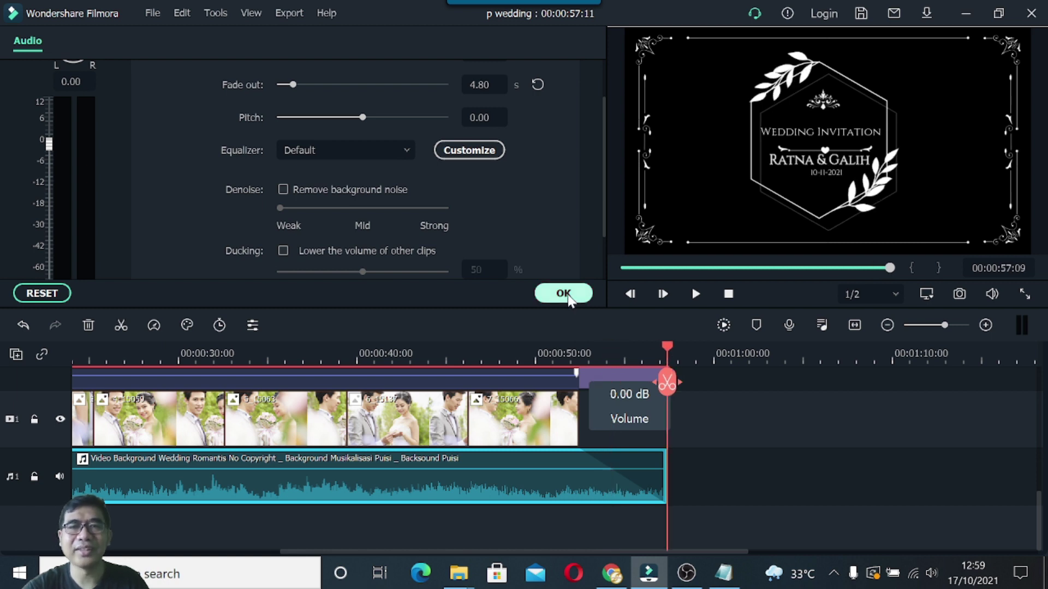
click(566, 296)
click(730, 297)
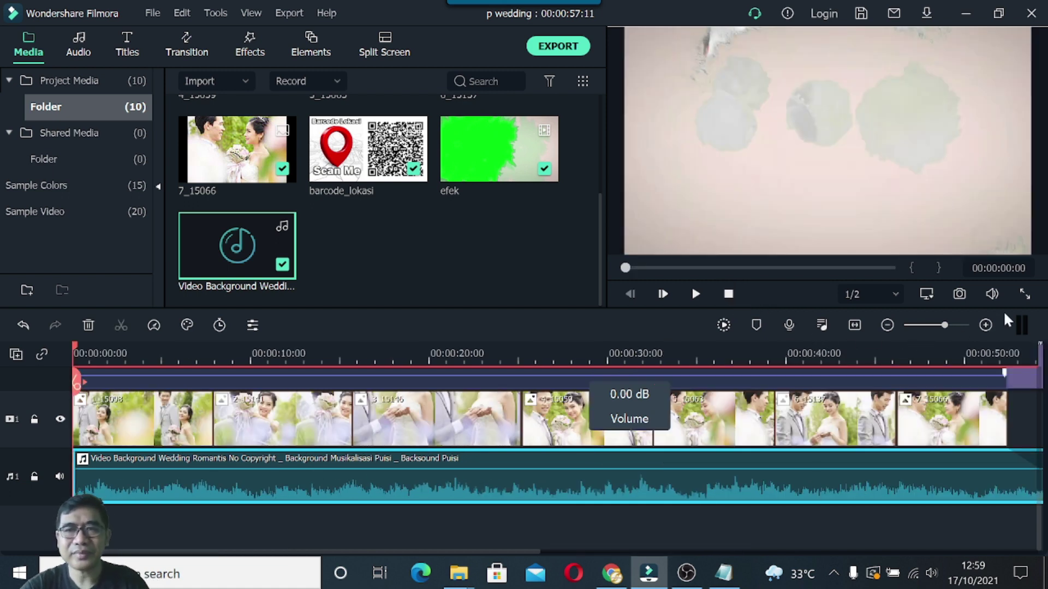
click(1024, 294)
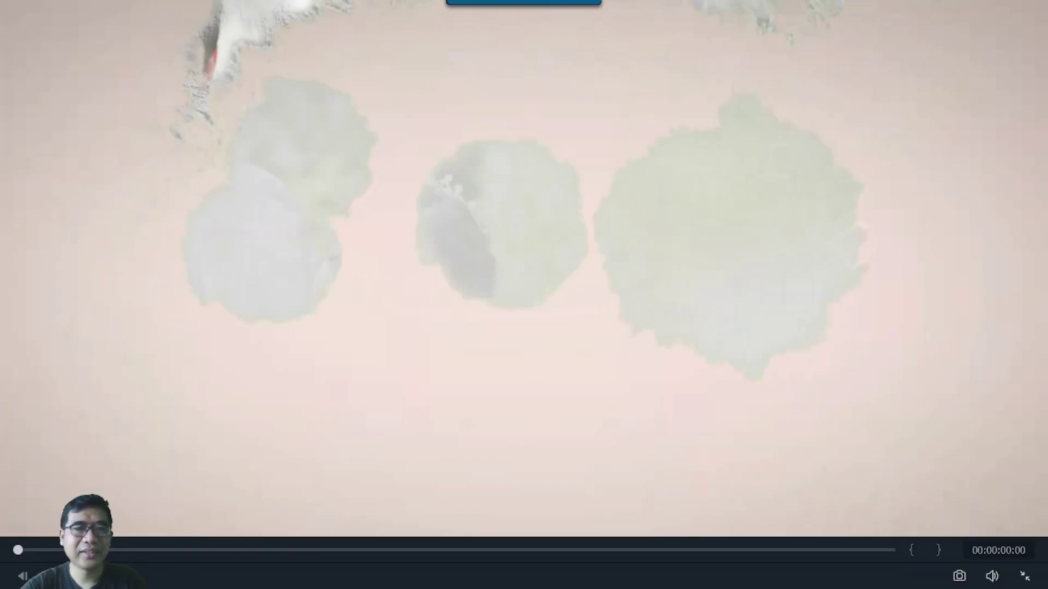
key(space)
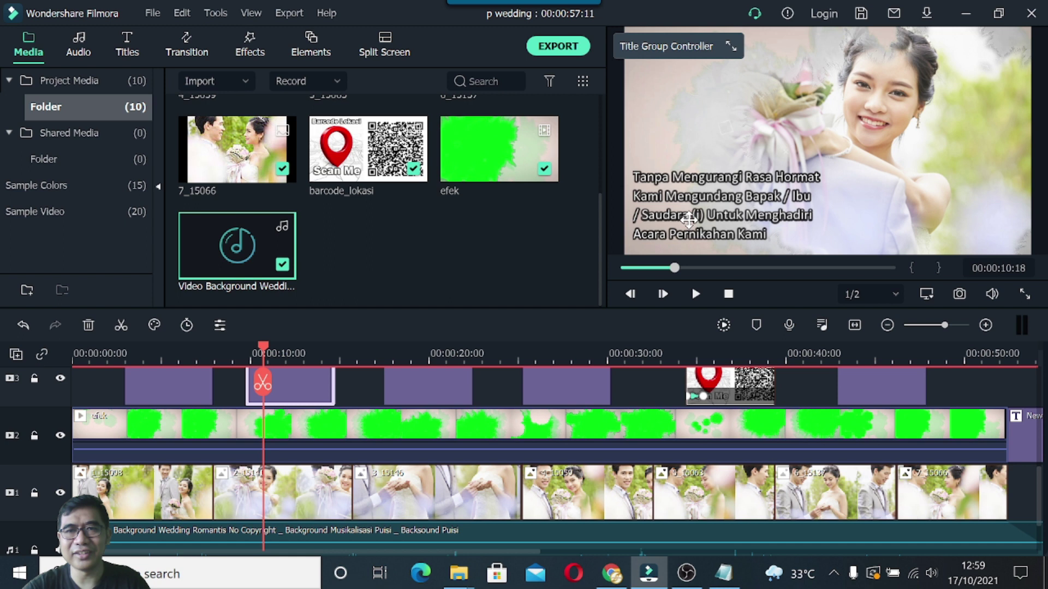
Pause on the greeting title, save the project, and rewind the preview to 00:00:00:00.
click(689, 220)
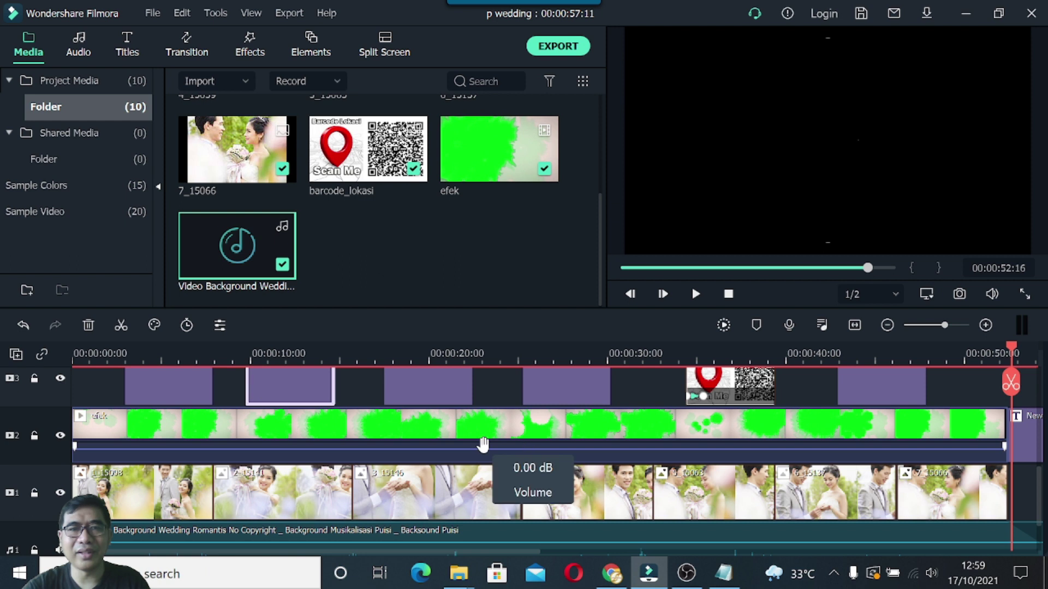
scroll(483, 445, up, 2)
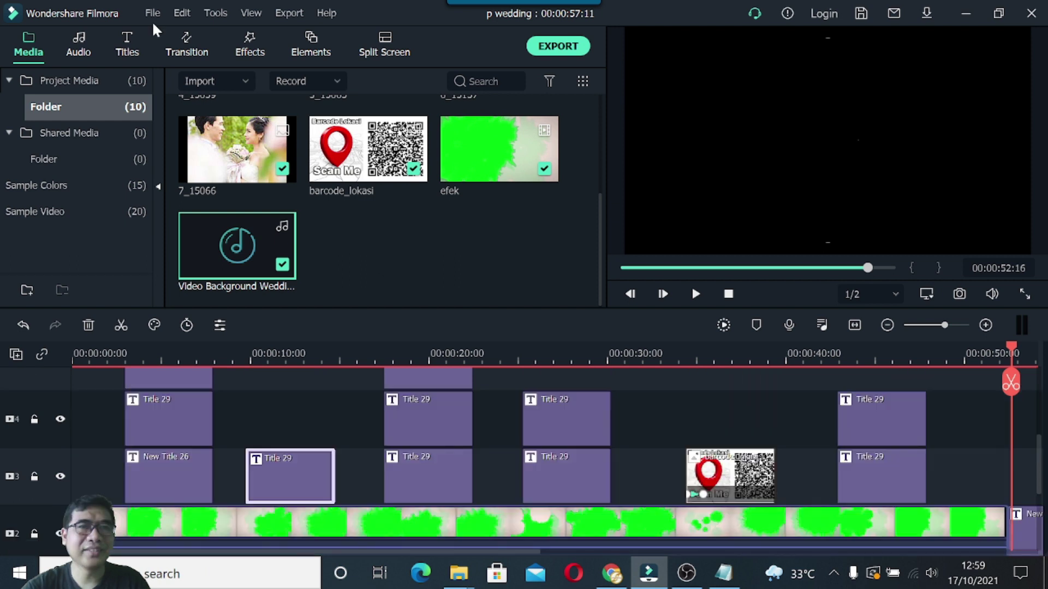
click(153, 14)
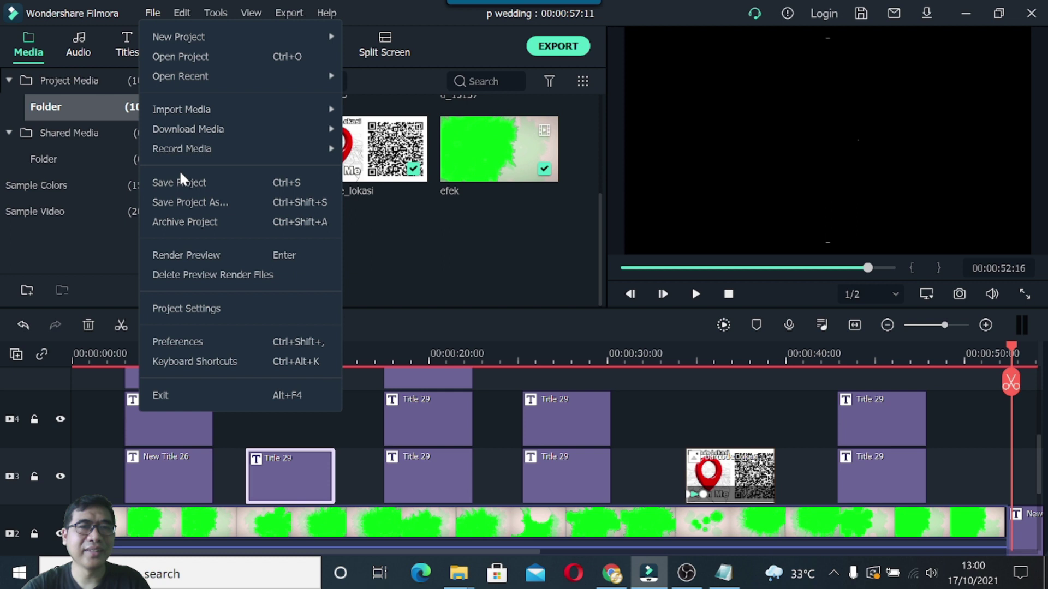
click(182, 180)
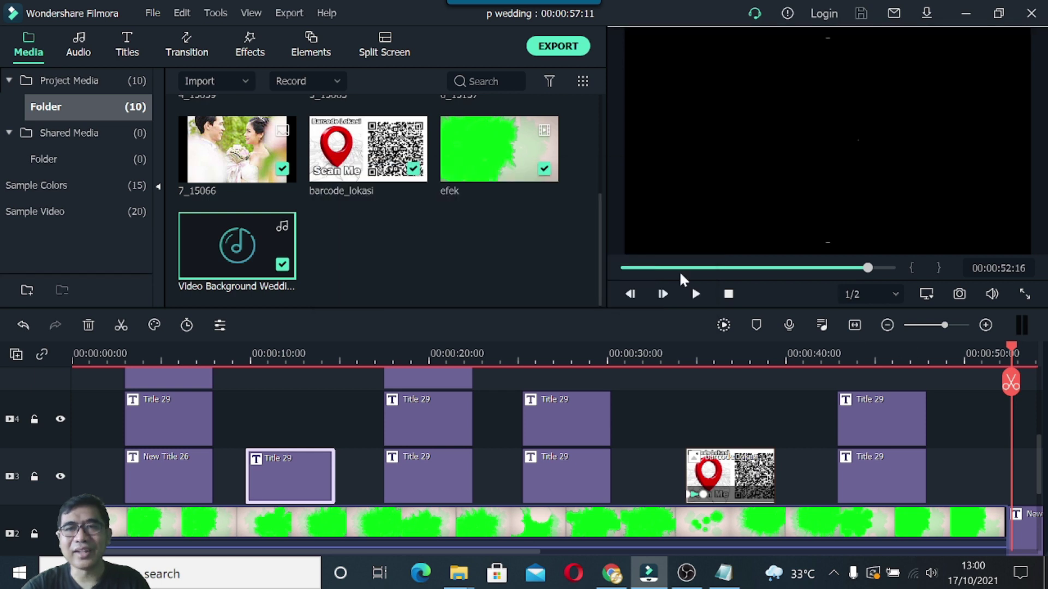
click(730, 294)
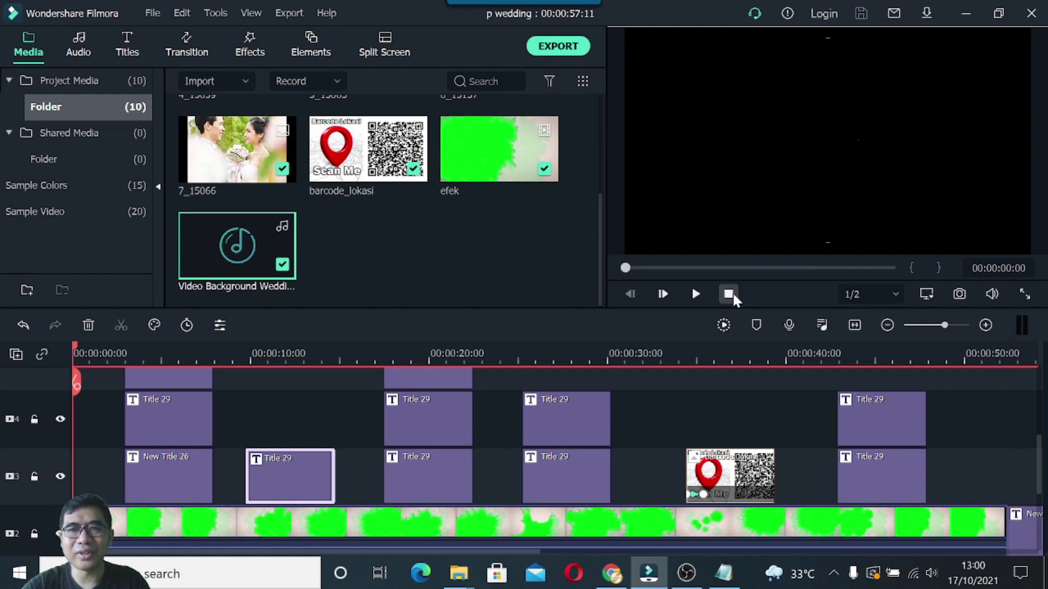
scroll(362, 367, up, 2)
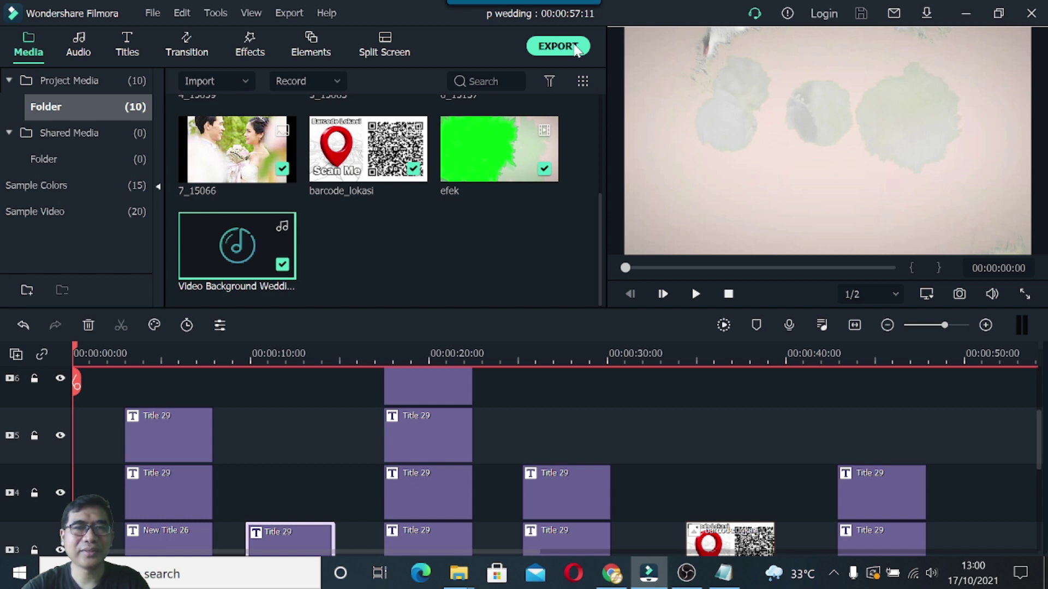
Rename the MP4 export to 'undangan pernikahan digital' and close the Export window.
click(576, 48)
drag(533, 129, 464, 131)
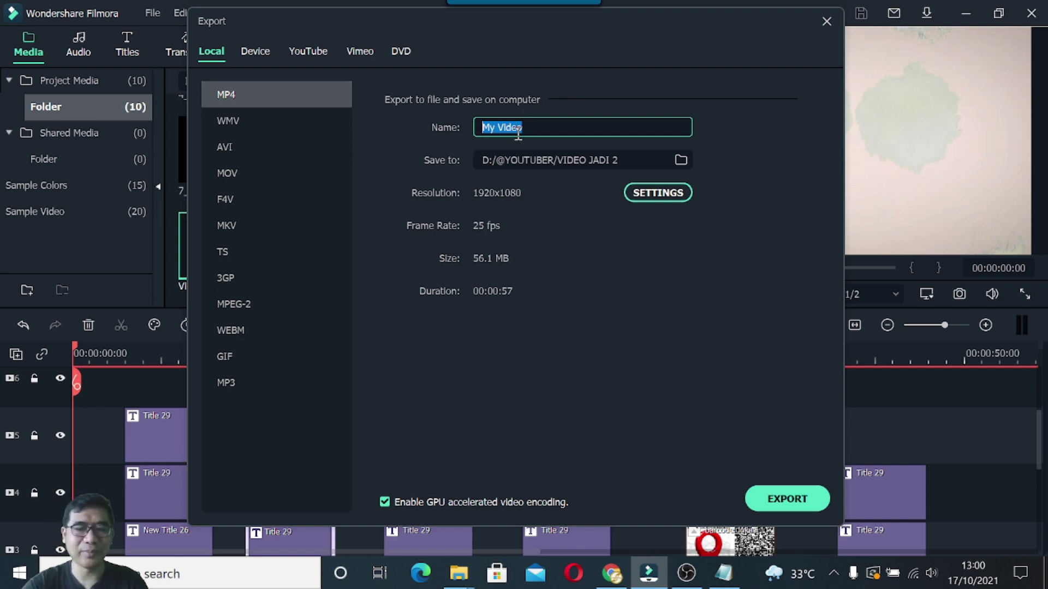
text(un)
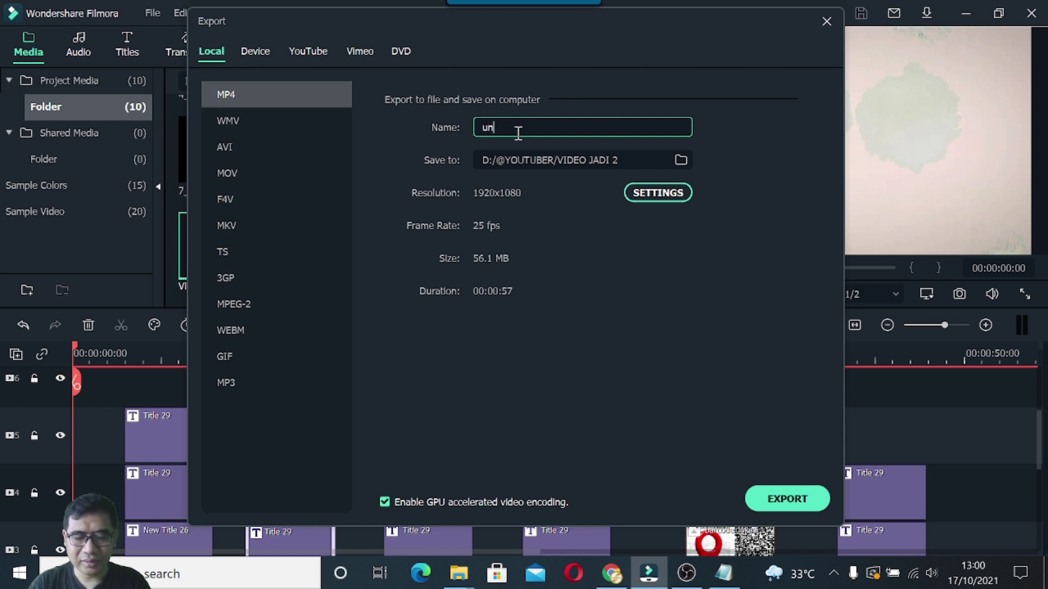
text(dangan digi)
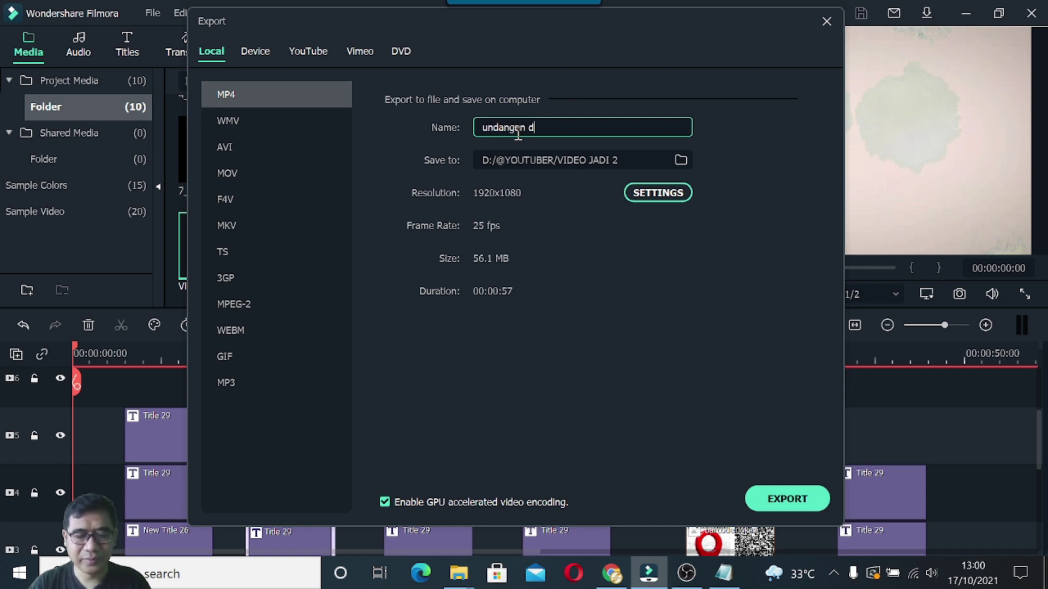
key(BackSpace)
key(BackSpace)
key(BackSpace)
key(BackSpace)
text(pernika)
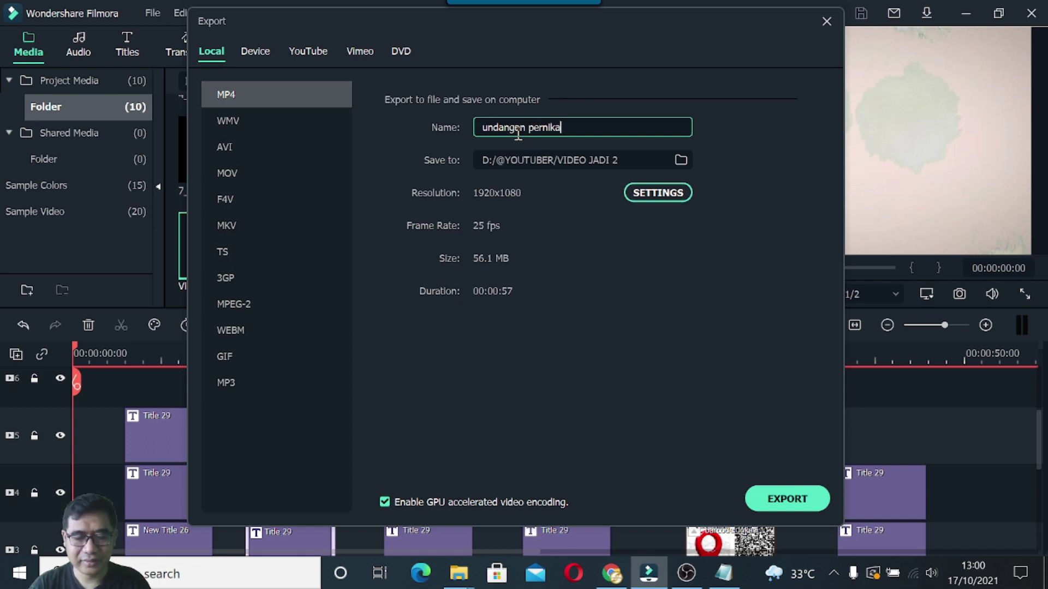
text(han digital)
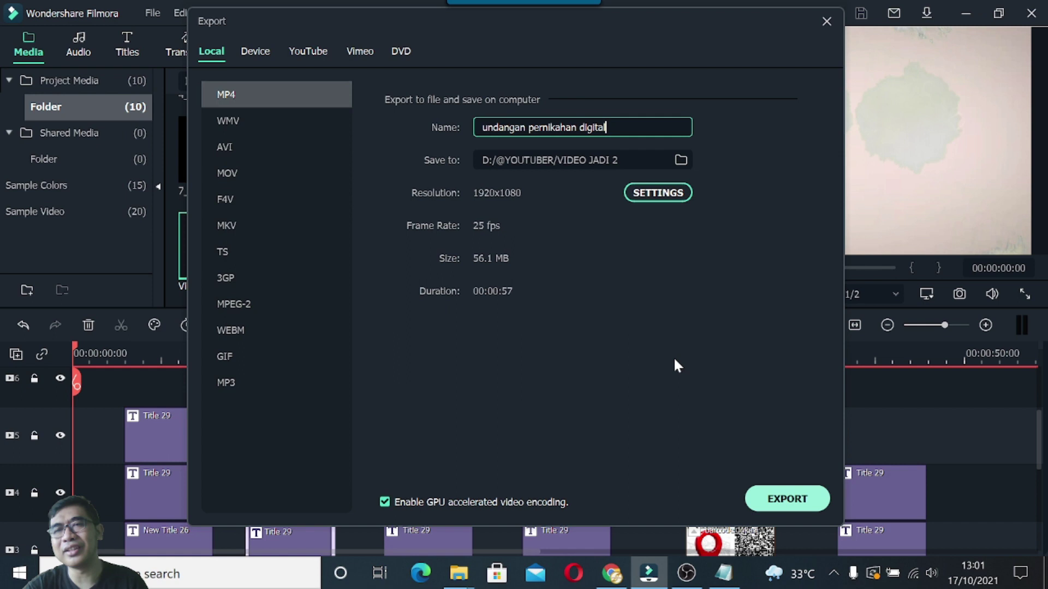
key(Escape)
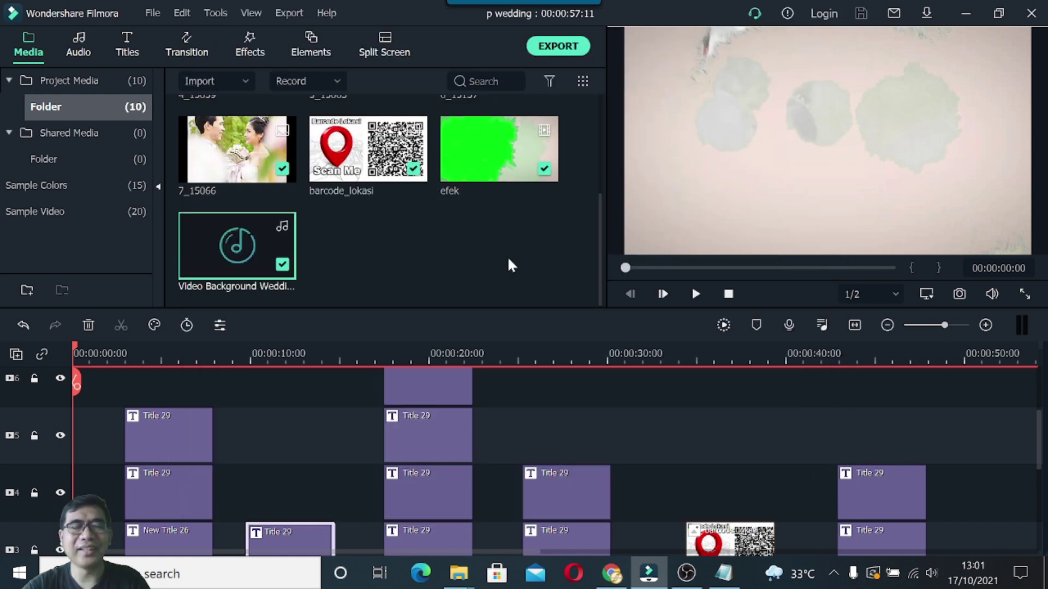